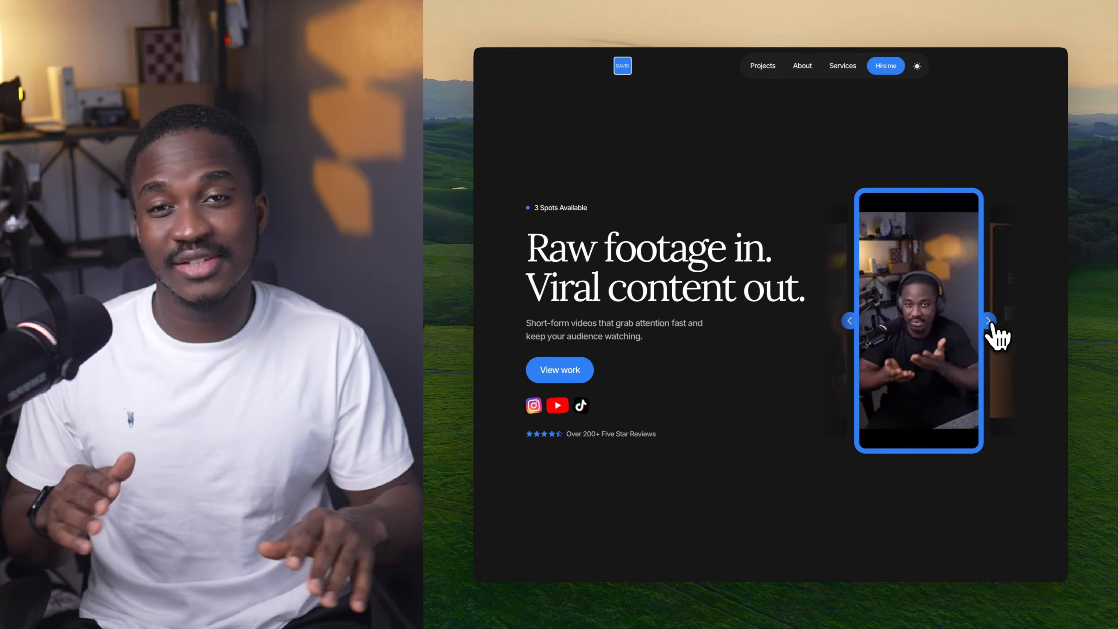
Look through the portfolio site's homepage sections and the Glow Up in 5 project page, including its details and More Projects.
{"action": "scroll", "coordinate": [991, 325], "scroll_direction": "down", "scroll_amount": 6}
{"action": "scroll", "coordinate": [993, 333], "scroll_direction": "down", "scroll_amount": 3}
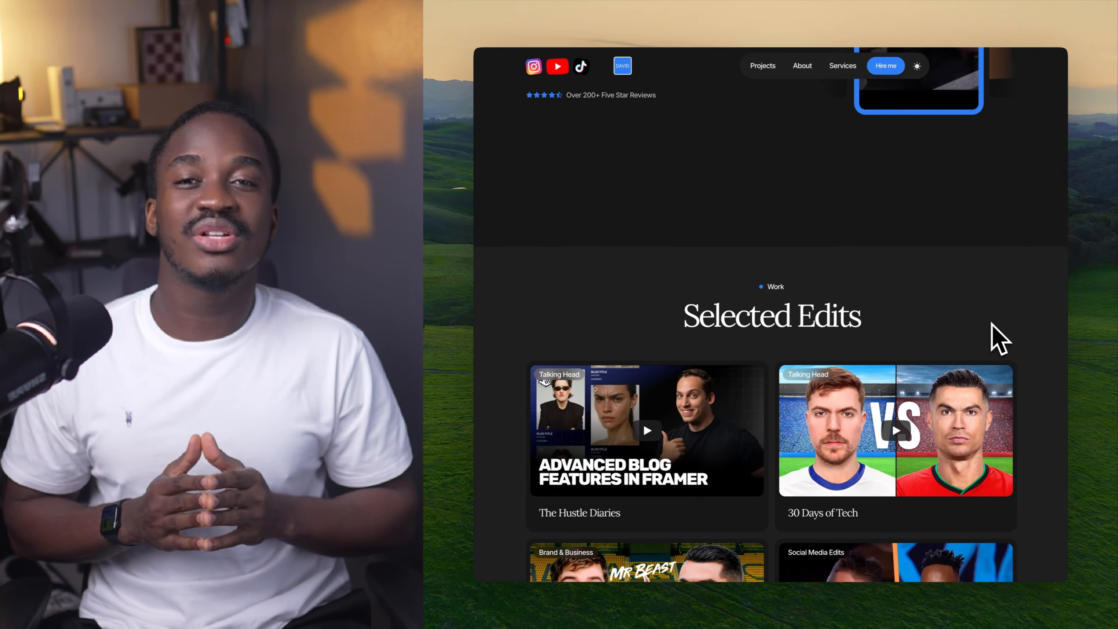
{"action": "scroll", "coordinate": [640, 339], "scroll_direction": "down", "scroll_amount": 2}
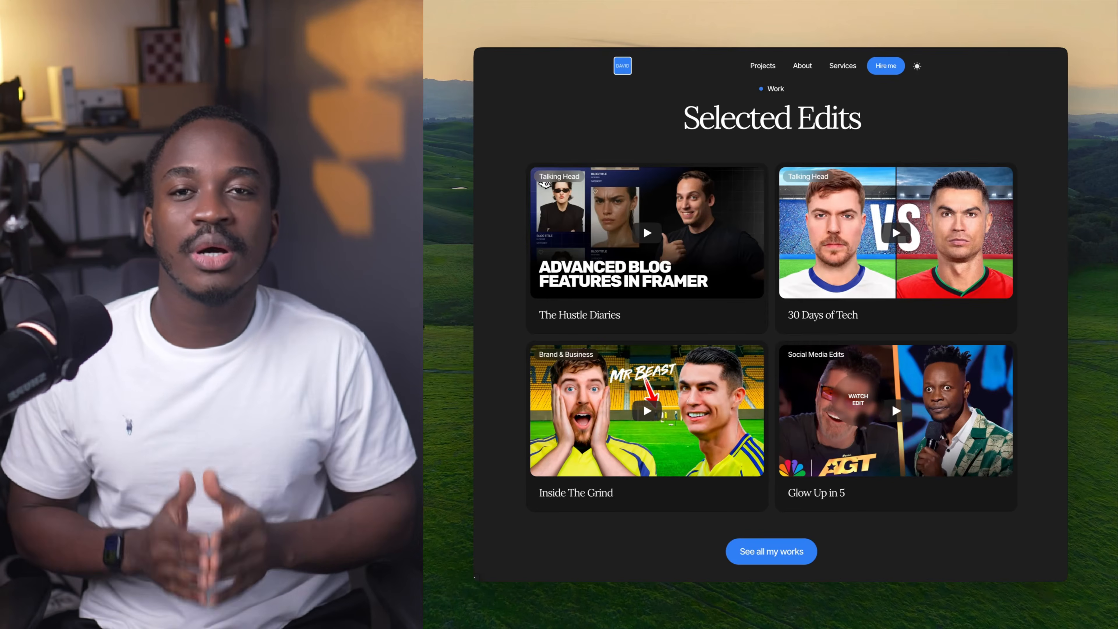
{"action": "left_click", "coordinate": [852, 399]}
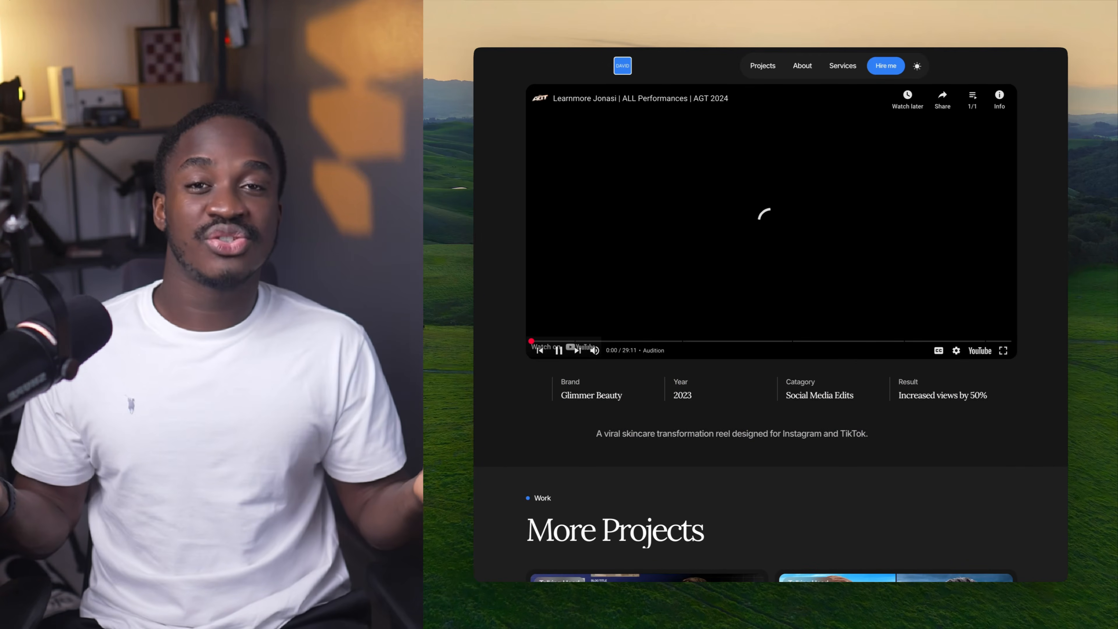
{"action": "scroll", "coordinate": [860, 403], "scroll_direction": "down", "scroll_amount": 4}
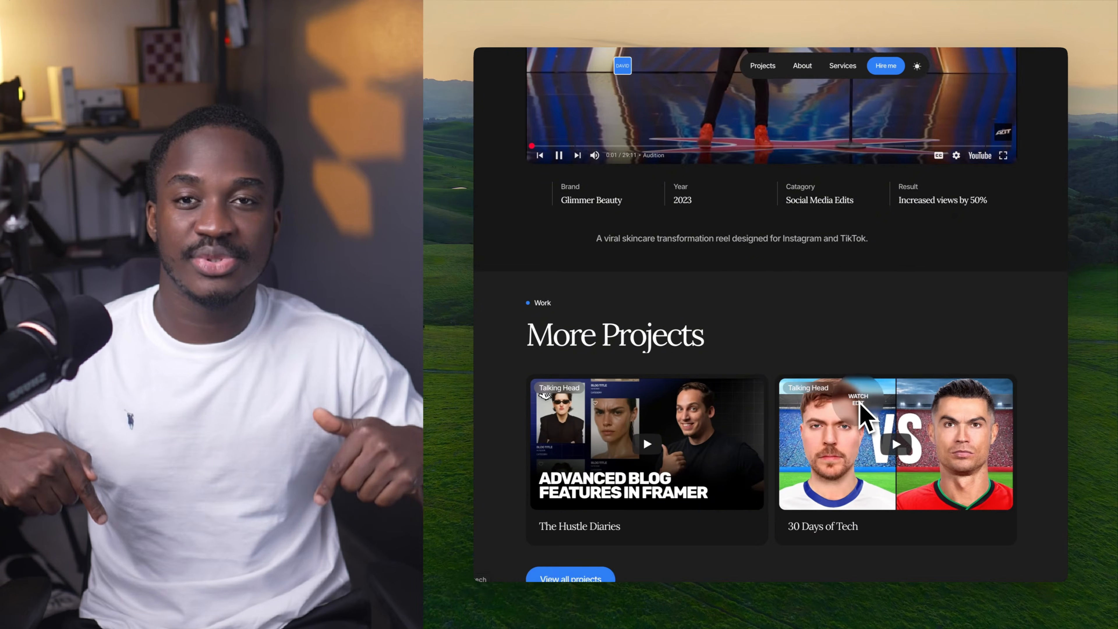
{"action": "scroll", "coordinate": [860, 403], "scroll_direction": "down", "scroll_amount": 5}
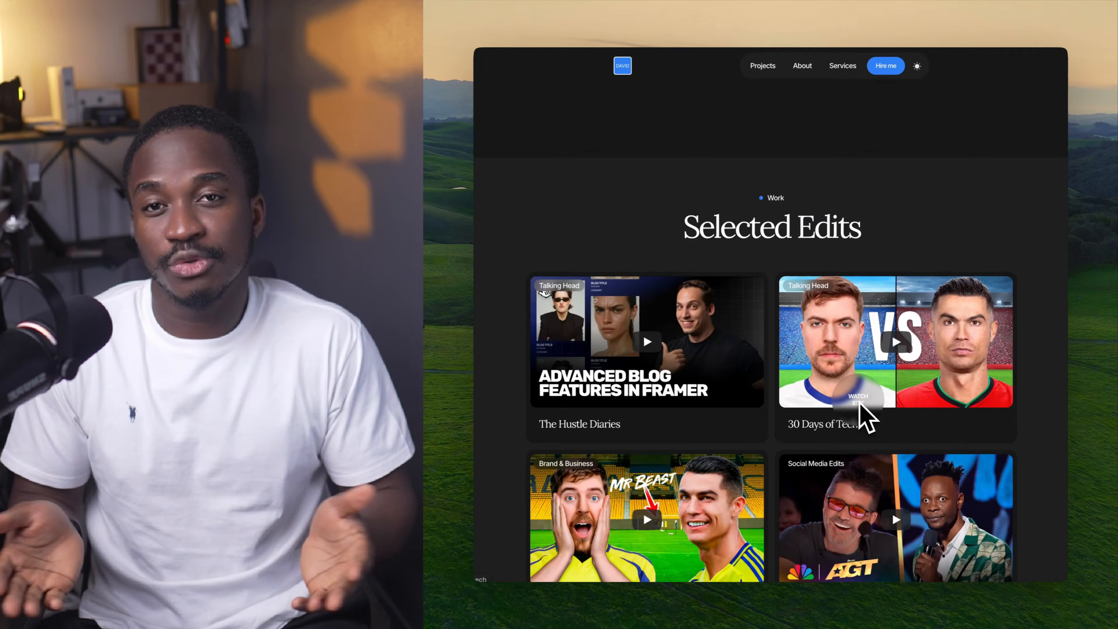
{"action": "scroll", "coordinate": [866, 416], "scroll_direction": "down", "scroll_amount": 6}
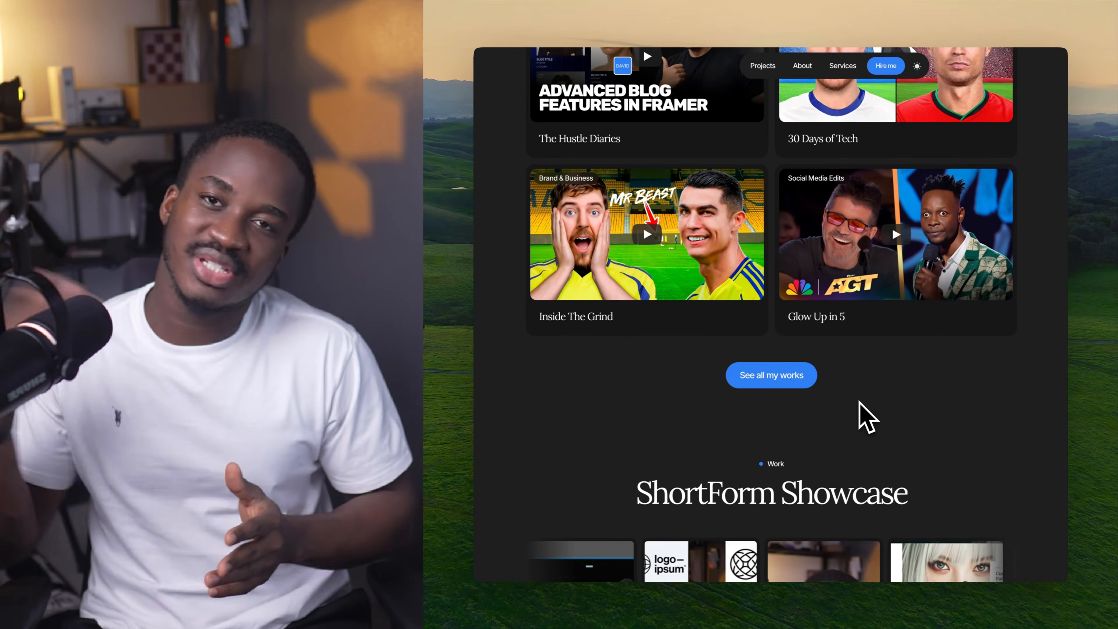
{"action": "scroll", "coordinate": [860, 402], "scroll_direction": "down", "scroll_amount": 3}
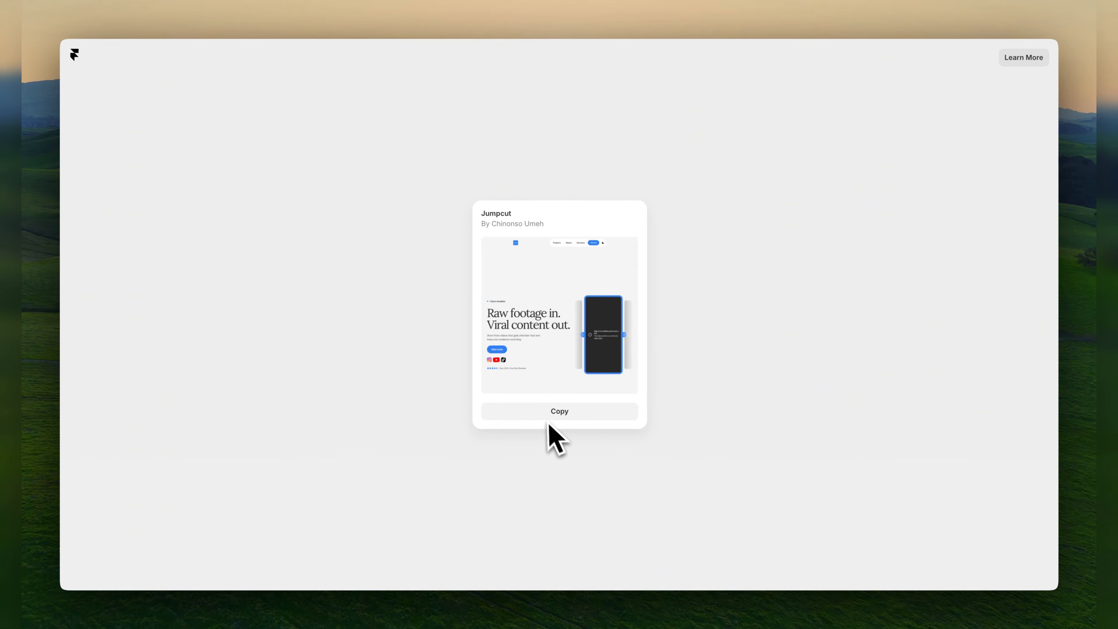
Copy the Jumpcut template and add the project to the preselected workspace.
{"action": "left_click", "coordinate": [547, 415]}
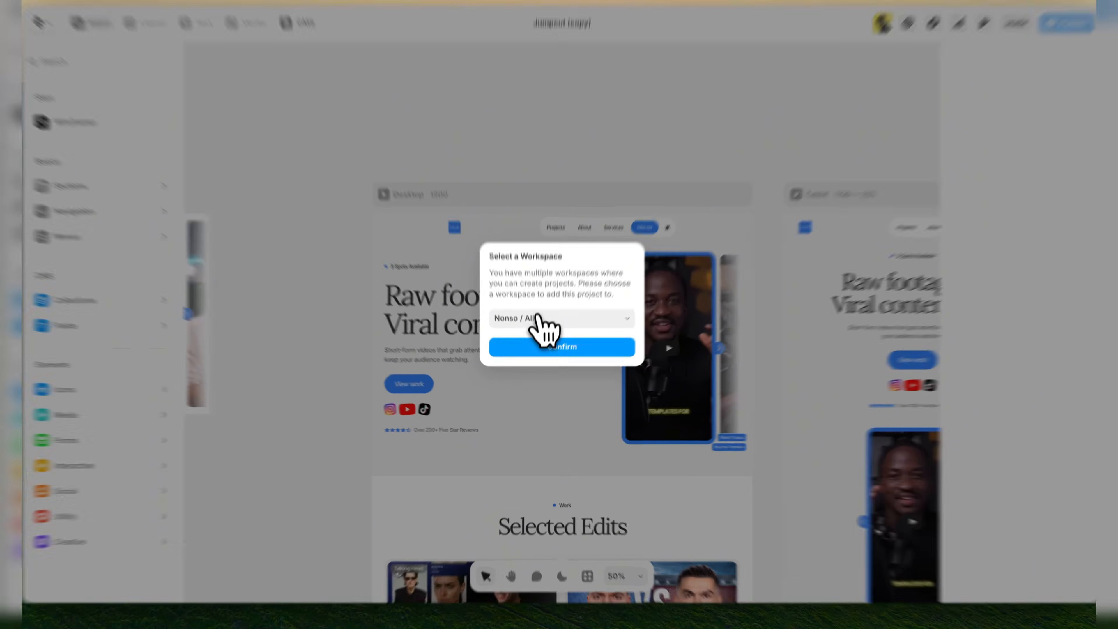
{"action": "left_click", "coordinate": [537, 316]}
{"action": "mouse_move", "coordinate": [542, 426]}
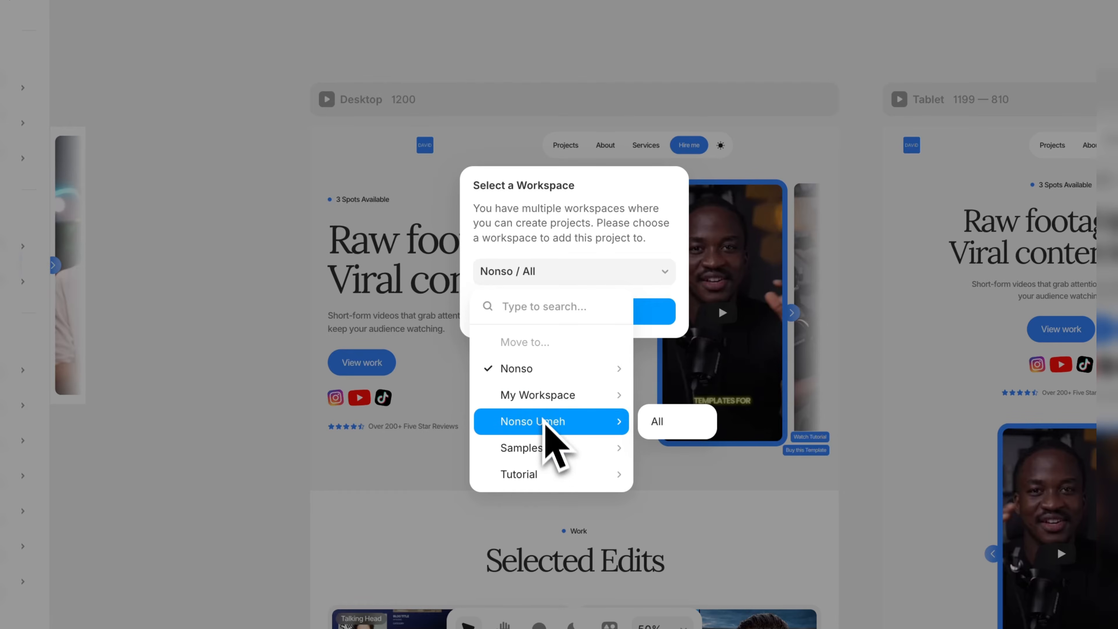
{"action": "left_click", "coordinate": [568, 282]}
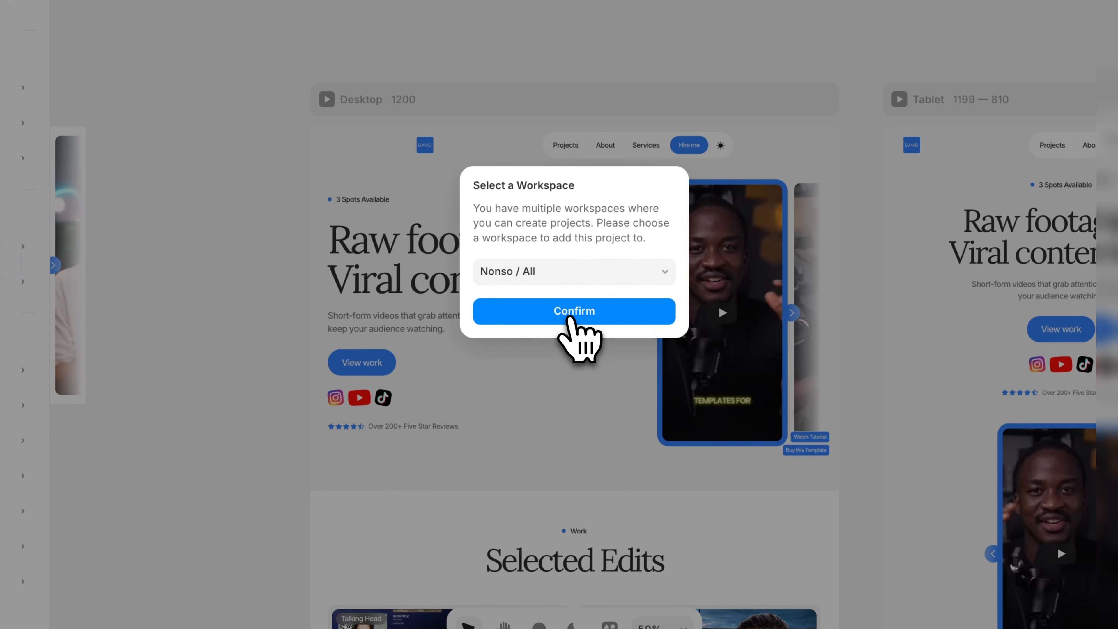
{"action": "left_click", "coordinate": [572, 314]}
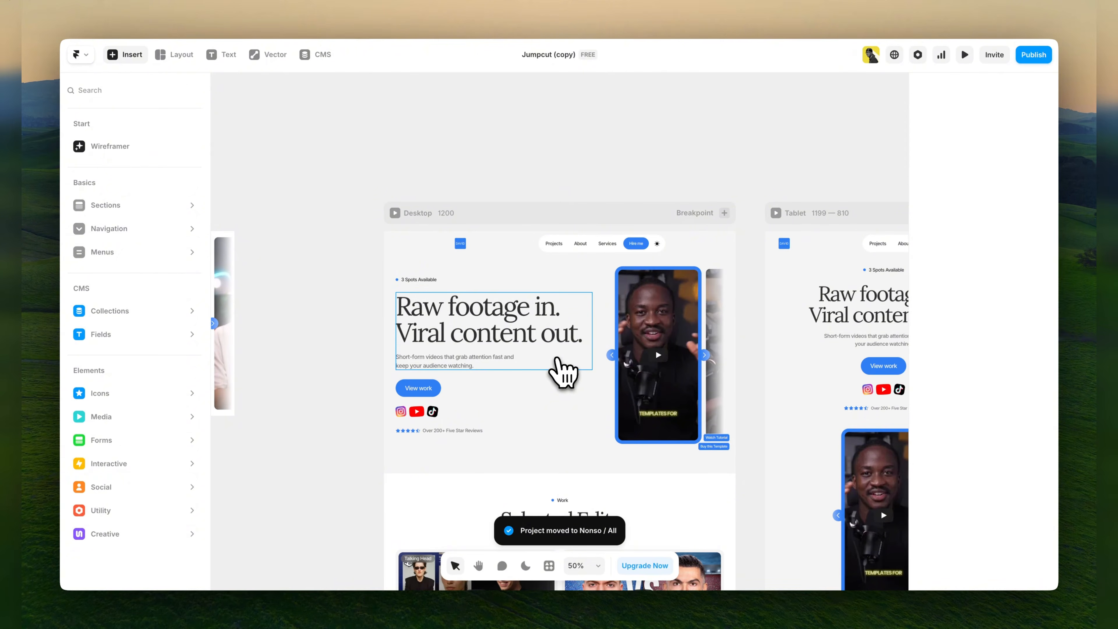
Examine the desktop layout's hero and Selected Edits sections on the canvas at different zoom levels.
{"action": "scroll", "coordinate": [378, 207], "scroll_direction": "down", "scroll_amount": 2}
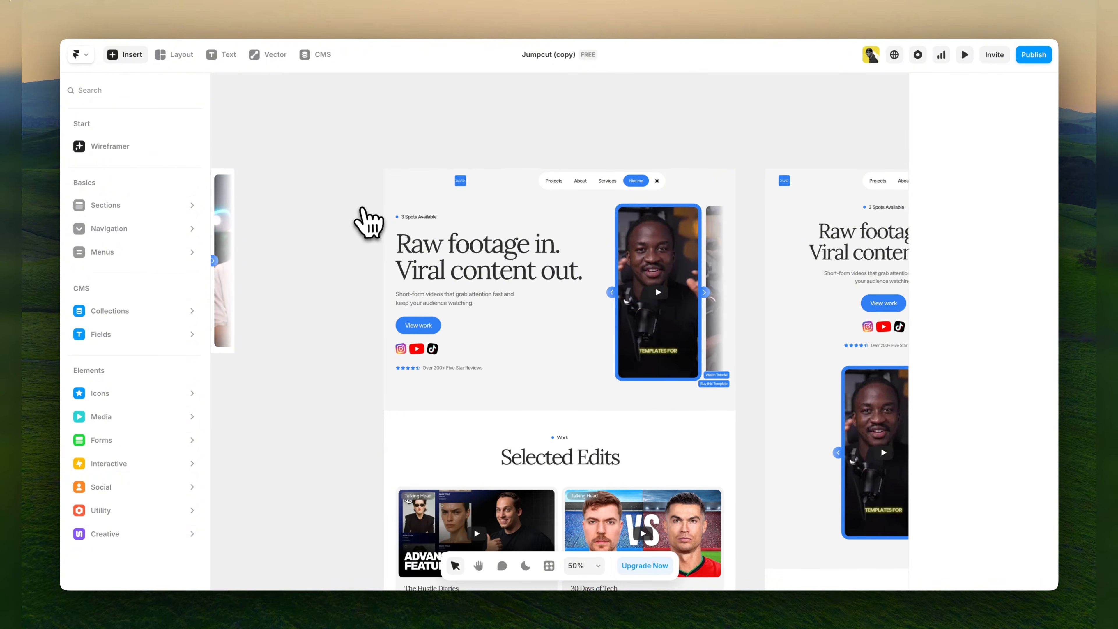
{"action": "scroll", "coordinate": [367, 220], "scroll_direction": "up", "scroll_amount": 3}
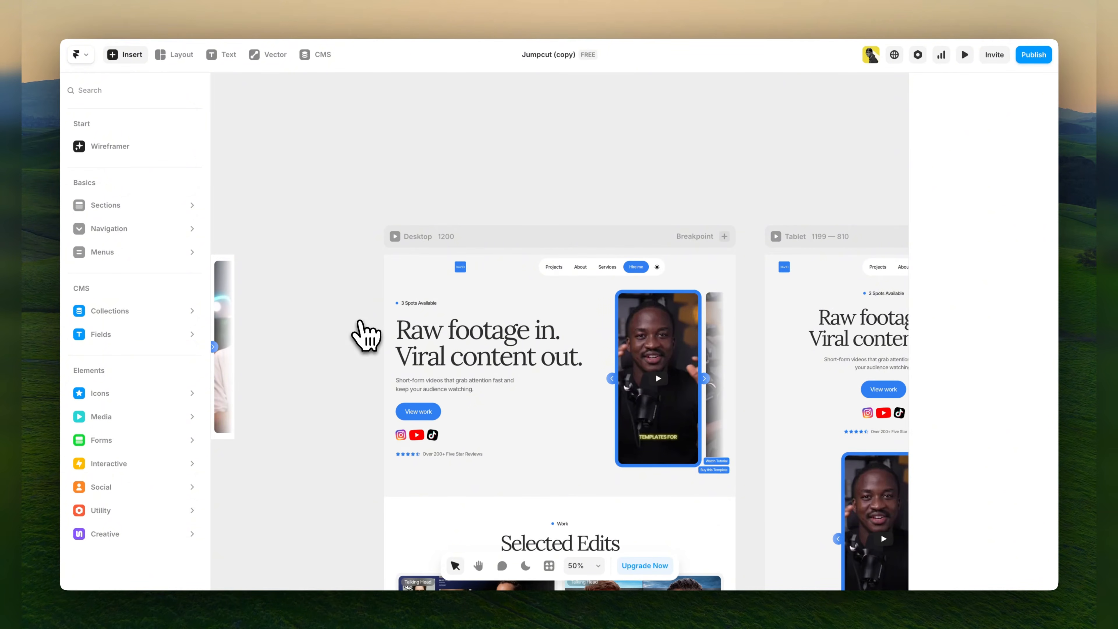
{"action": "scroll", "coordinate": [359, 333], "scroll_direction": "up", "scroll_amount": 3}
{"action": "scroll", "coordinate": [359, 332], "scroll_direction": "down", "scroll_amount": 5}
{"action": "scroll", "coordinate": [359, 333], "scroll_direction": "down", "scroll_amount": 5}
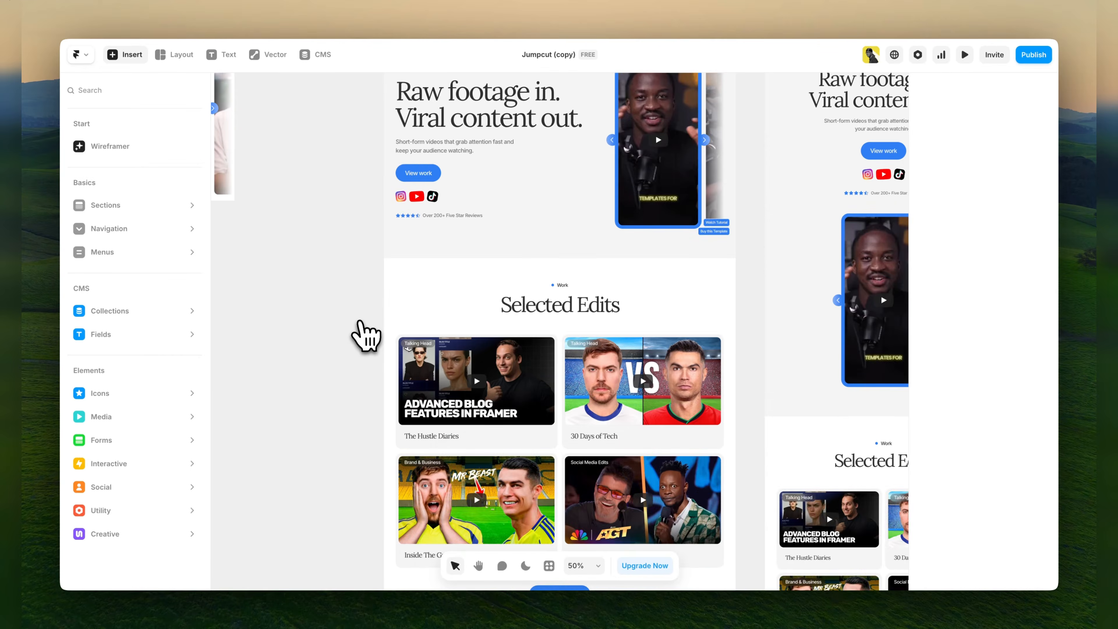
{"action": "scroll", "coordinate": [359, 332], "scroll_direction": "up", "scroll_amount": 4}
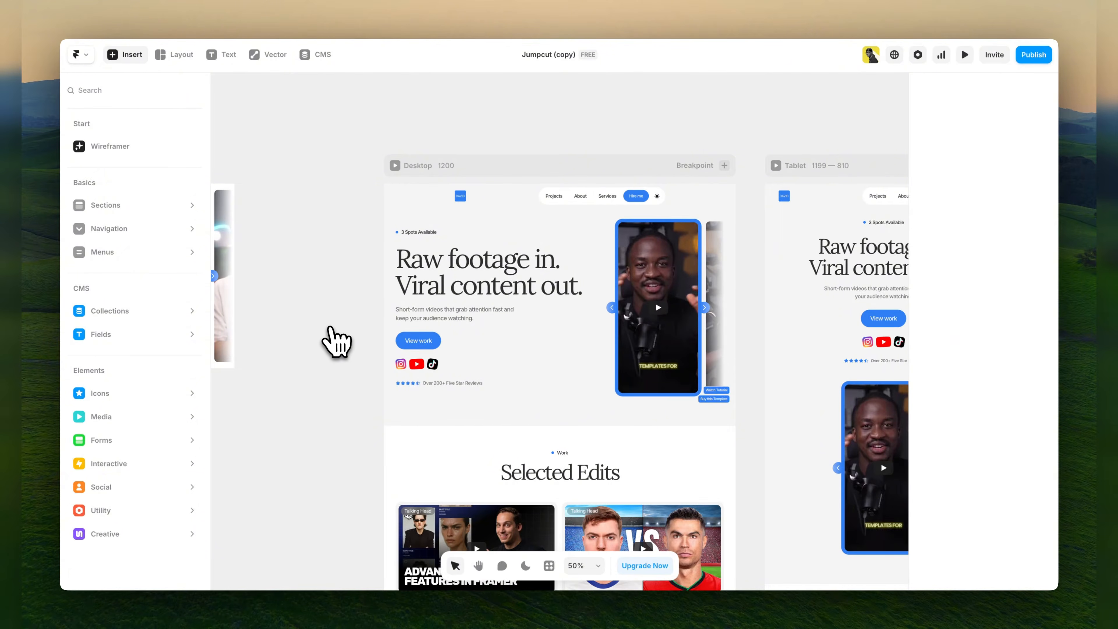
{"action": "scroll", "coordinate": [331, 328], "scroll_direction": "down", "scroll_amount": 2}
{"action": "scroll", "coordinate": [331, 328], "scroll_direction": "up", "scroll_amount": 2}
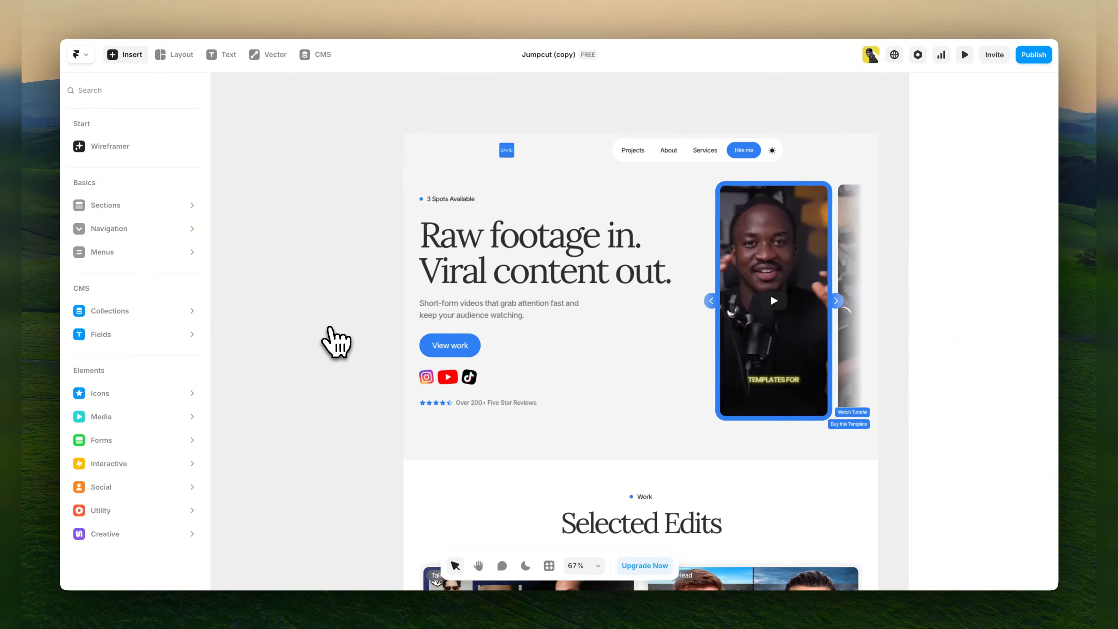
{"action": "scroll", "coordinate": [331, 328], "scroll_direction": "down", "scroll_amount": 5}
{"action": "scroll", "coordinate": [331, 328], "scroll_direction": "up", "scroll_amount": 5}
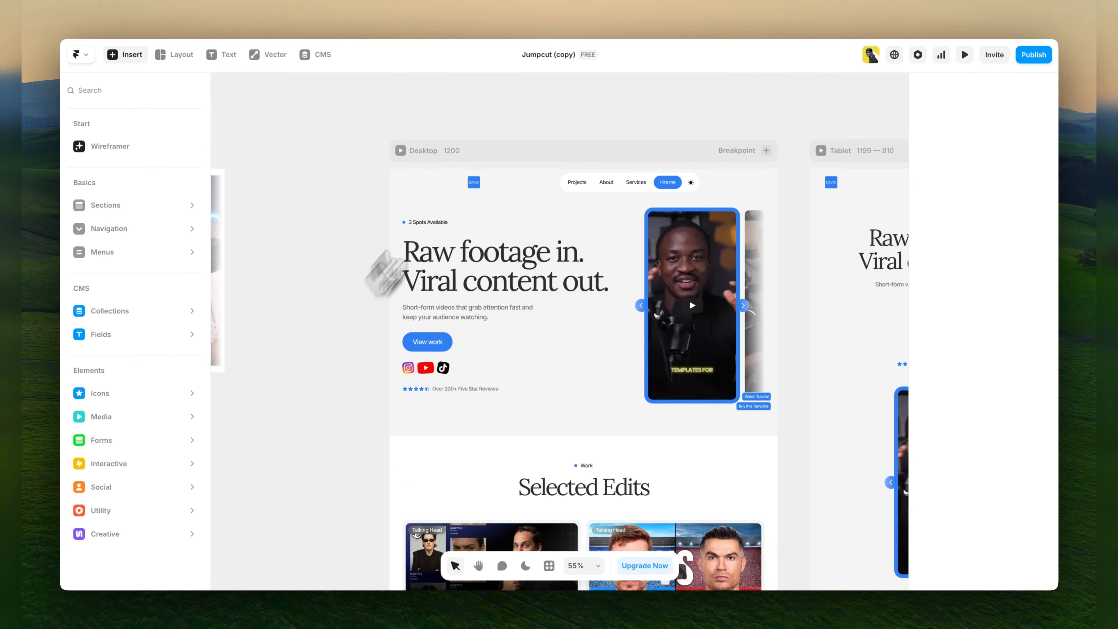
Pan around the desktop layout with the Hand tool and return to the selection tool.
{"action": "left_click_drag", "start_coordinate": [674, 105], "coordinate": [604, 107]}
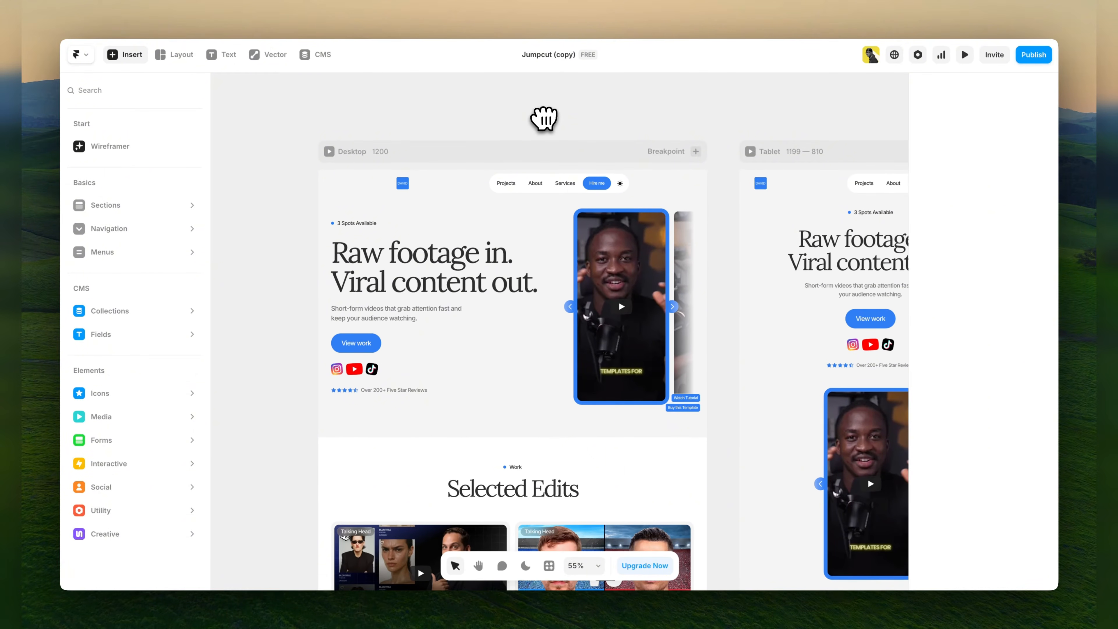
{"action": "key", "text": "h"}
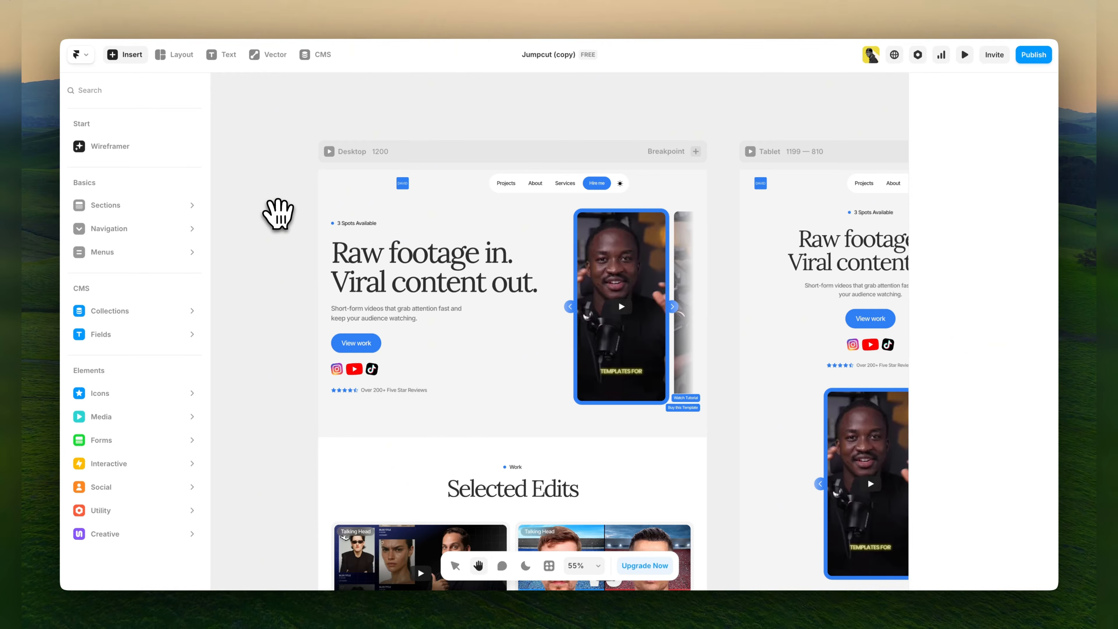
{"action": "left_click_drag", "start_coordinate": [276, 214], "coordinate": [303, 200]}
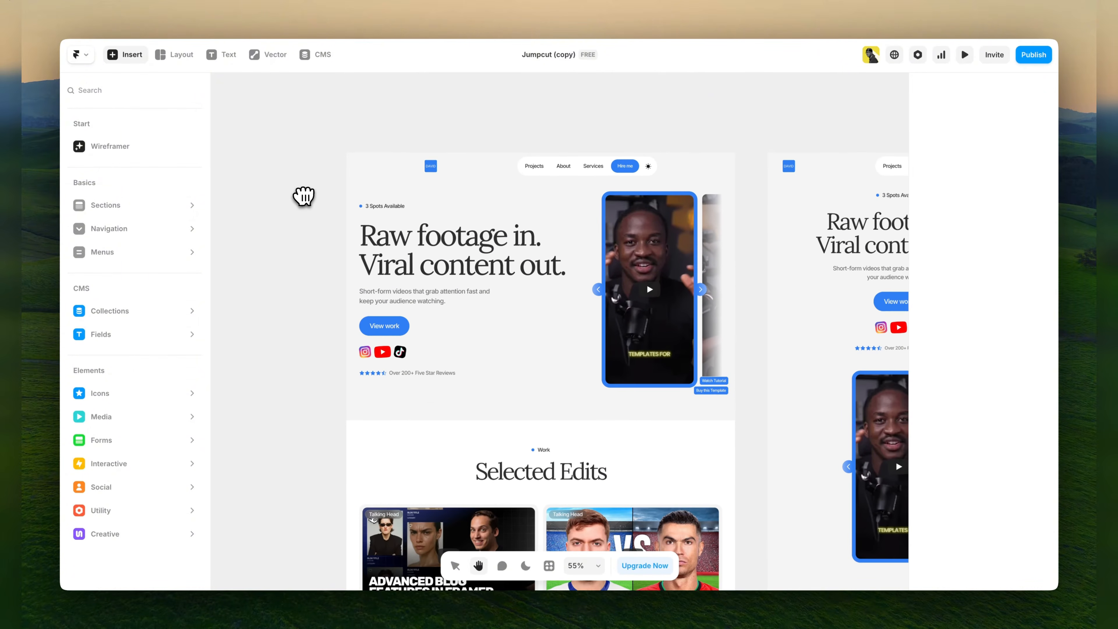
{"action": "key", "text": "v"}
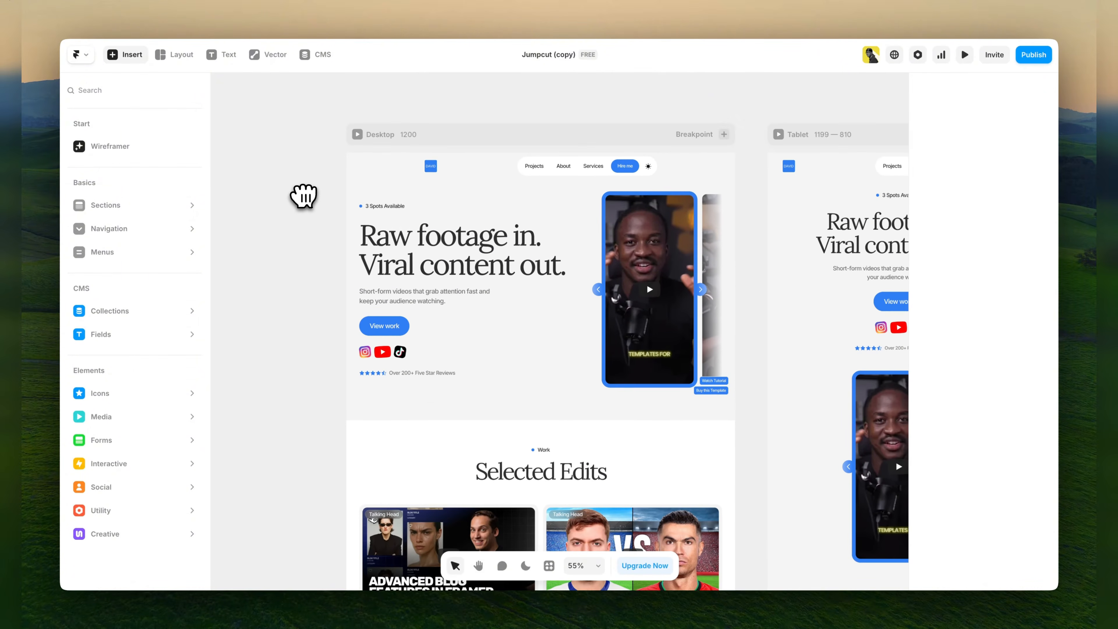
Inspect the Home page's Desktop, Tablet and Phone breakpoints by selecting each one in turn.
{"action": "left_click", "coordinate": [432, 142]}
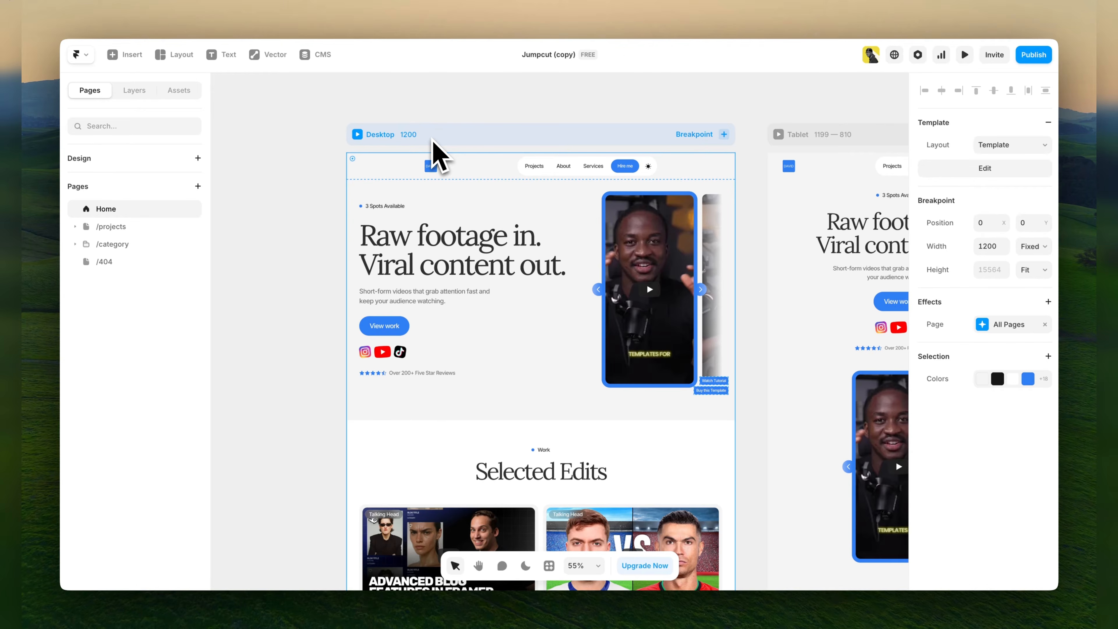
{"action": "left_click", "coordinate": [583, 111]}
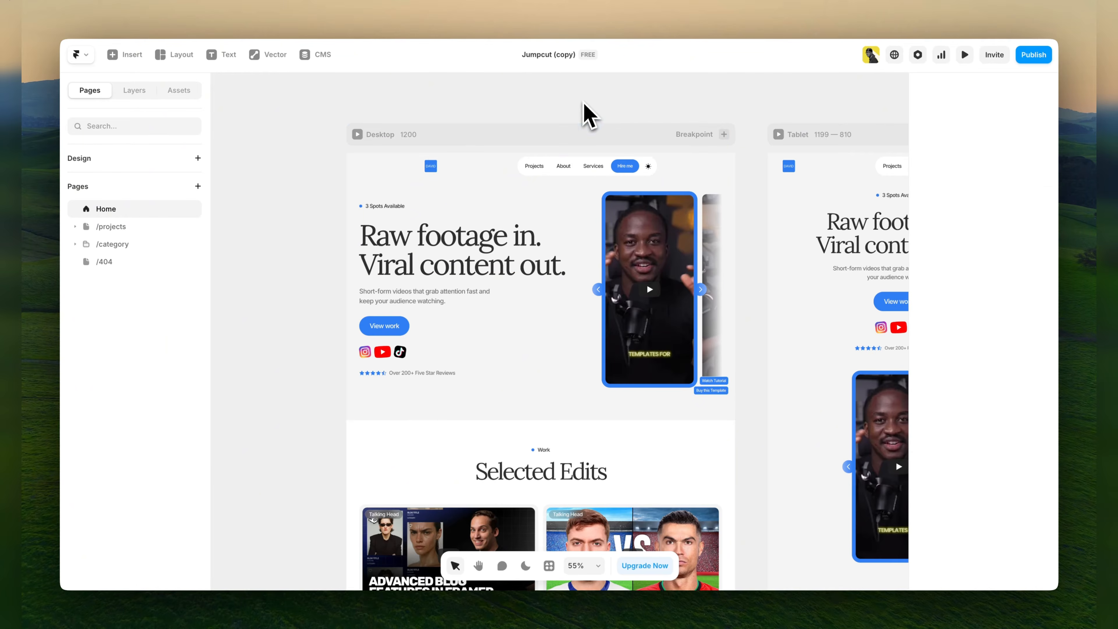
{"action": "left_click_drag", "start_coordinate": [639, 100], "coordinate": [374, 107]}
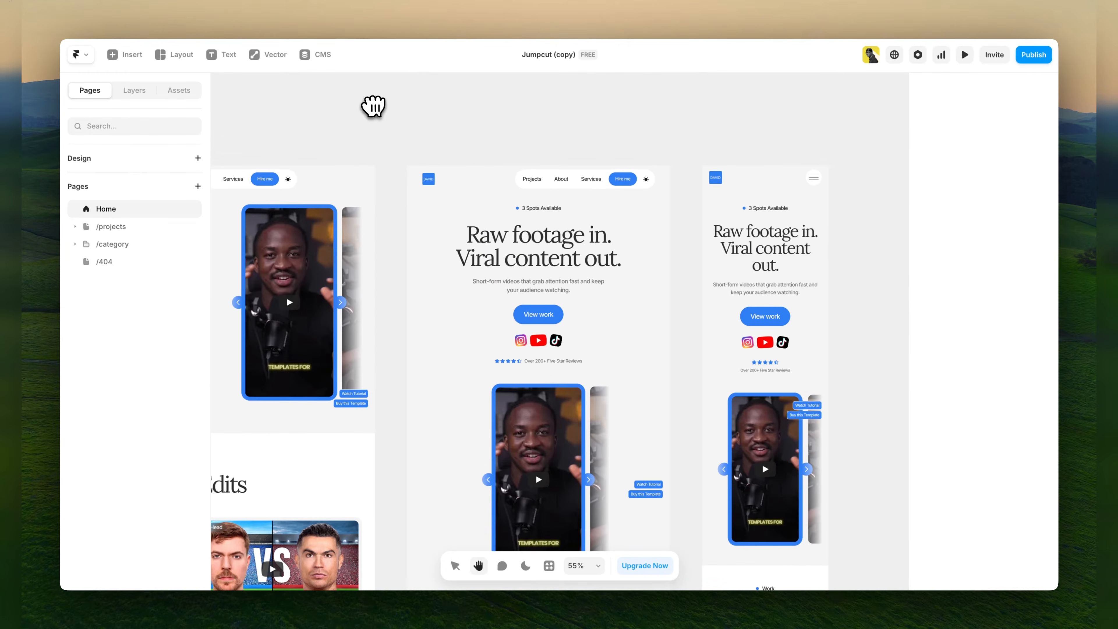
{"action": "left_click", "coordinate": [462, 149]}
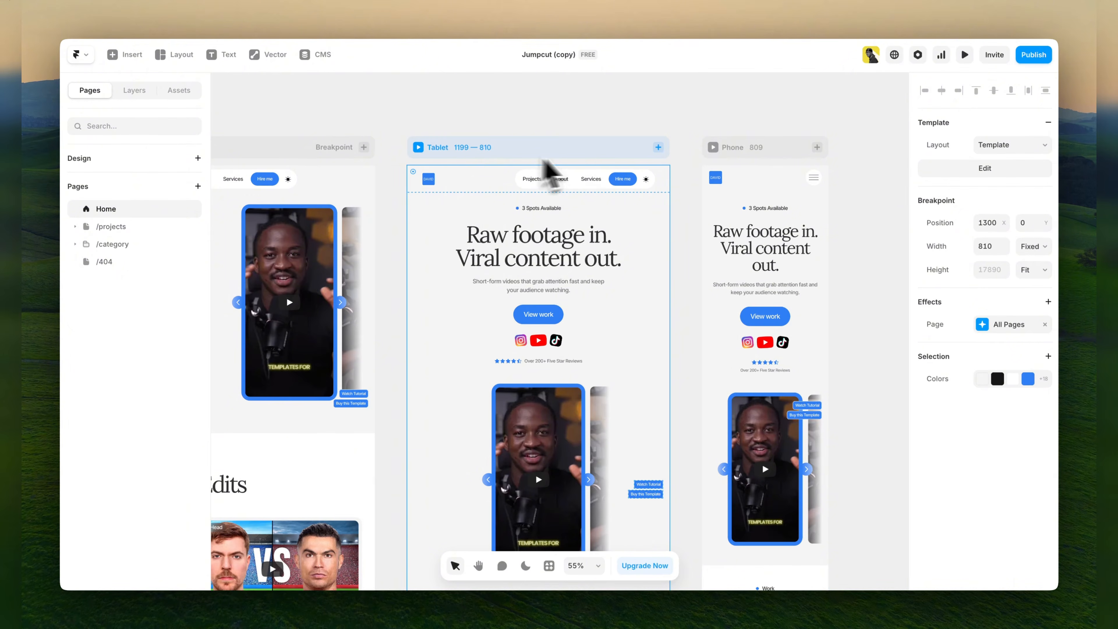
{"action": "left_click", "coordinate": [755, 154]}
{"action": "left_click", "coordinate": [469, 112]}
{"action": "scroll", "coordinate": [542, 106], "scroll_direction": "left", "scroll_amount": 15}
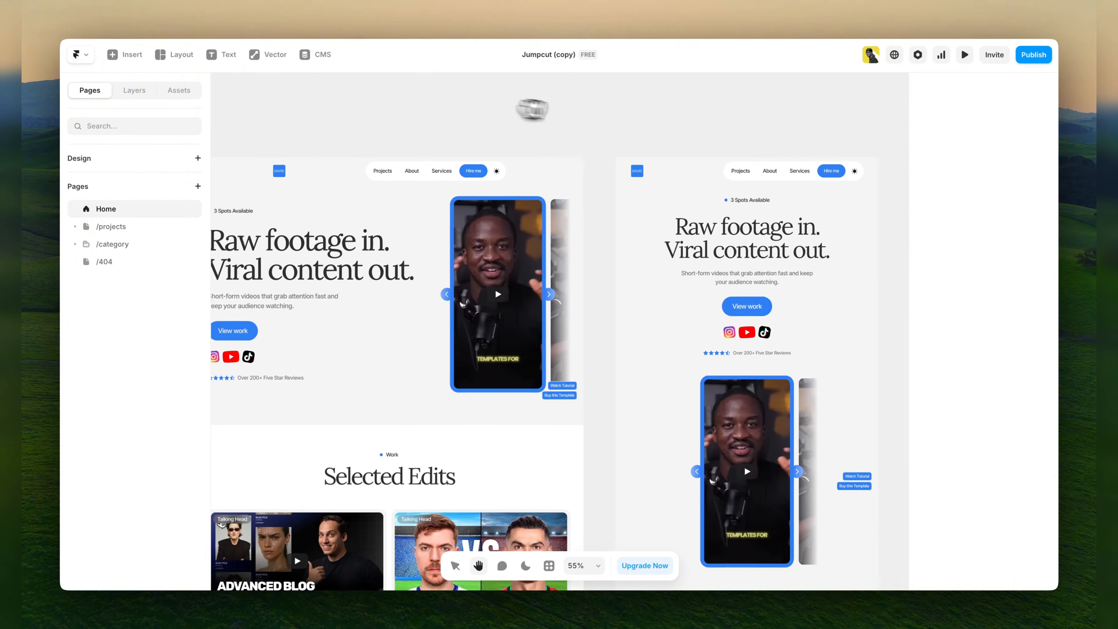
{"action": "left_click", "coordinate": [454, 157]}
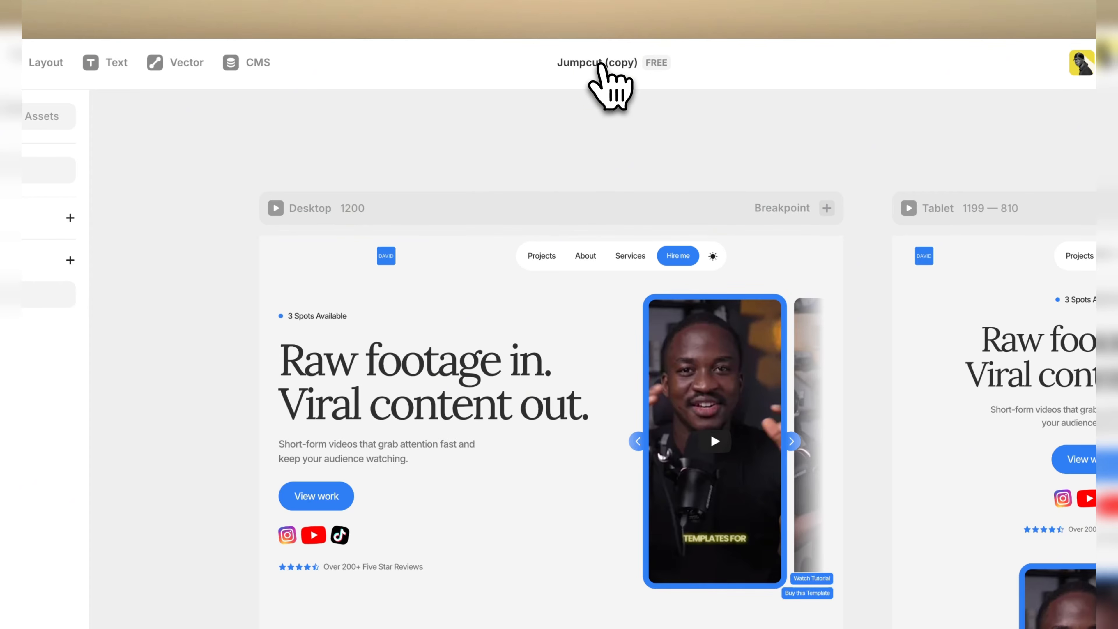
Rename the copied project to the first name shown in the site's logo.
{"action": "left_click", "coordinate": [600, 65]}
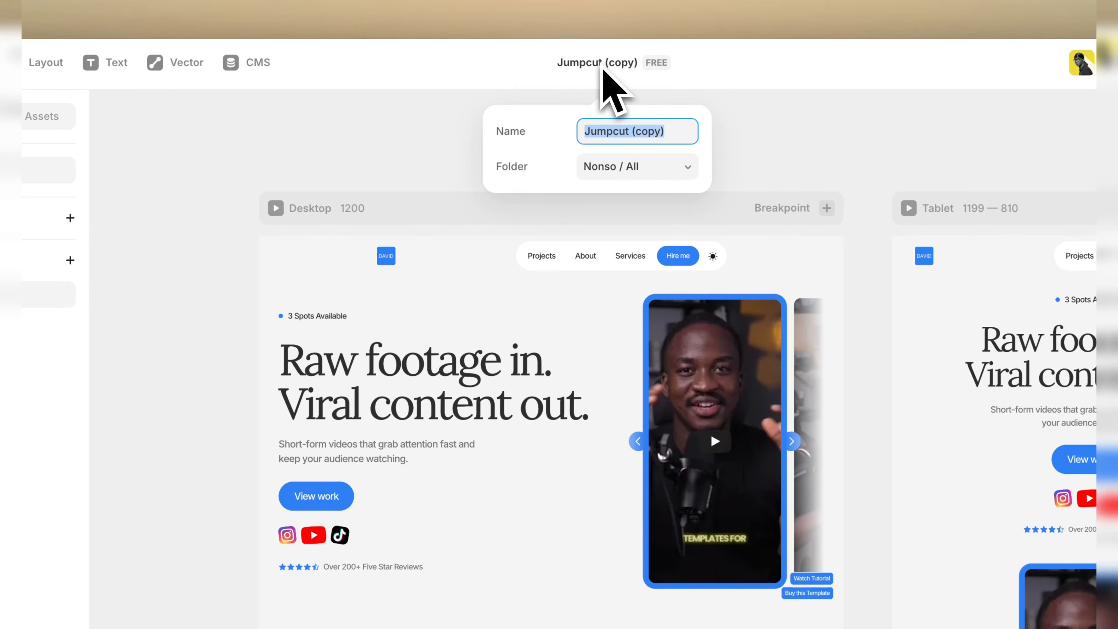
{"action": "type", "text": "N"}
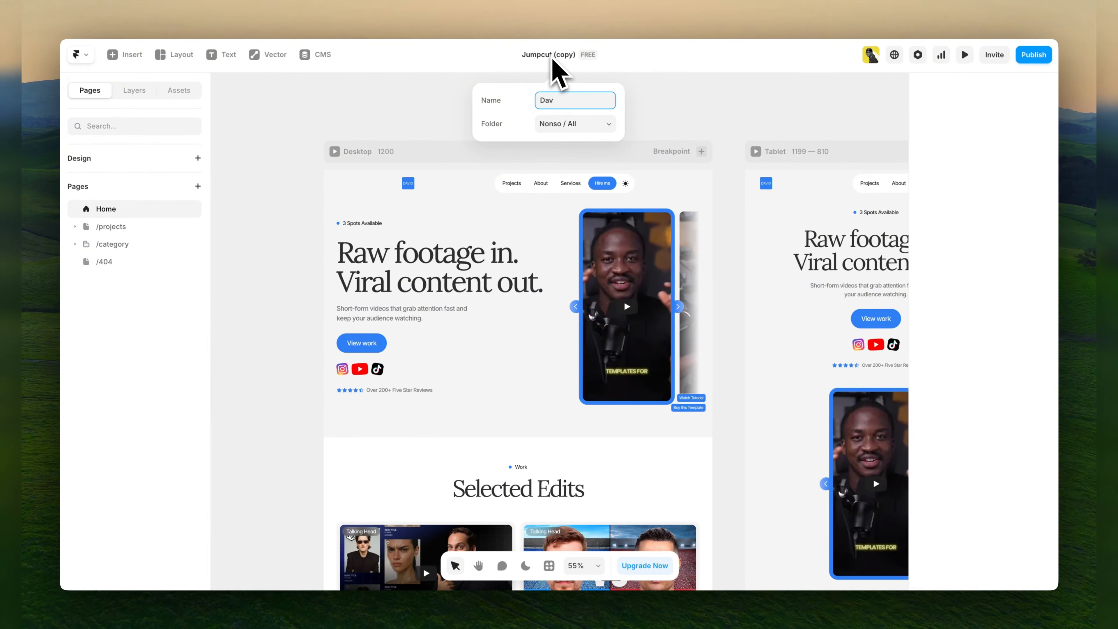
{"action": "left_click", "coordinate": [656, 104]}
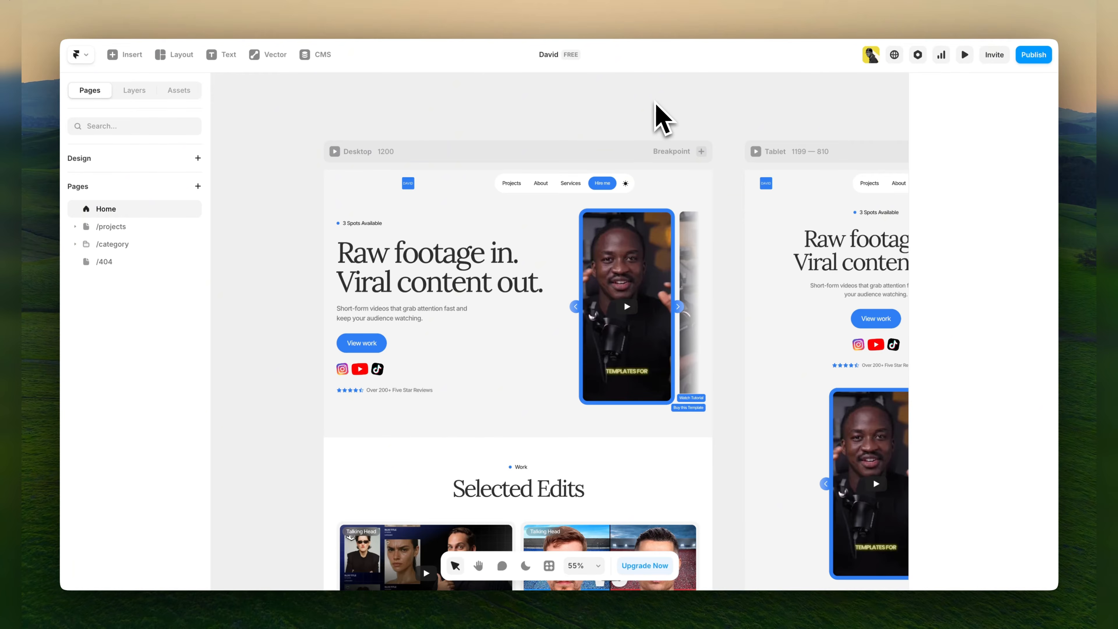
Examine the rest of the Home page's desktop layout, from the ShortForm Showcase through services, process and testimonials to the FAQ.
{"action": "scroll", "coordinate": [311, 253], "scroll_direction": "down", "scroll_amount": 15}
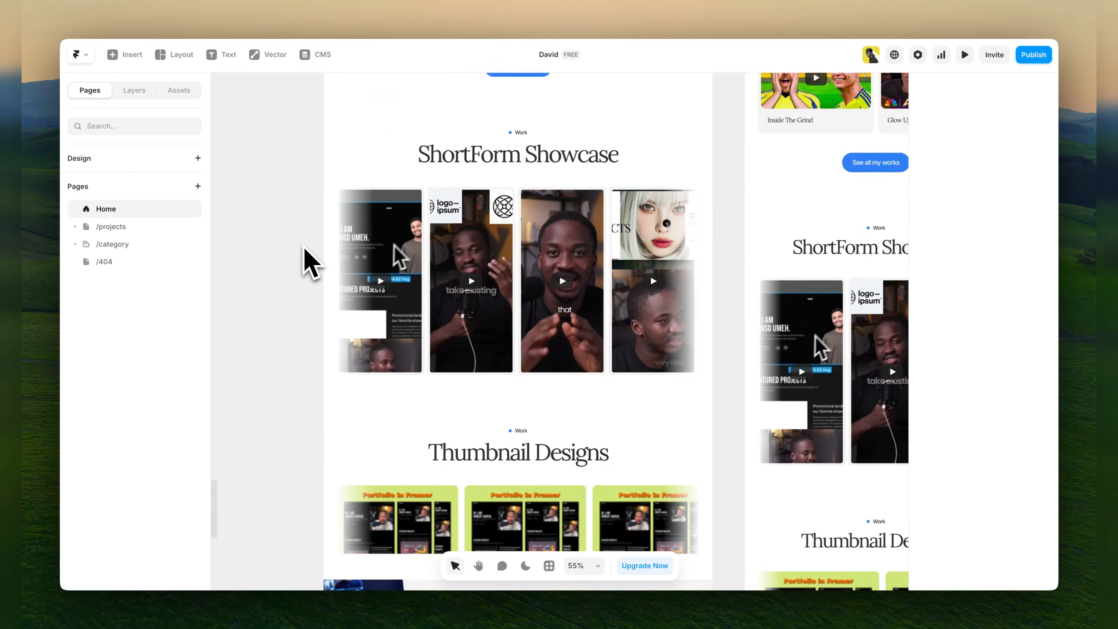
{"action": "scroll", "coordinate": [310, 263], "scroll_direction": "down", "scroll_amount": 10}
{"action": "scroll", "coordinate": [311, 263], "scroll_direction": "up", "scroll_amount": 1}
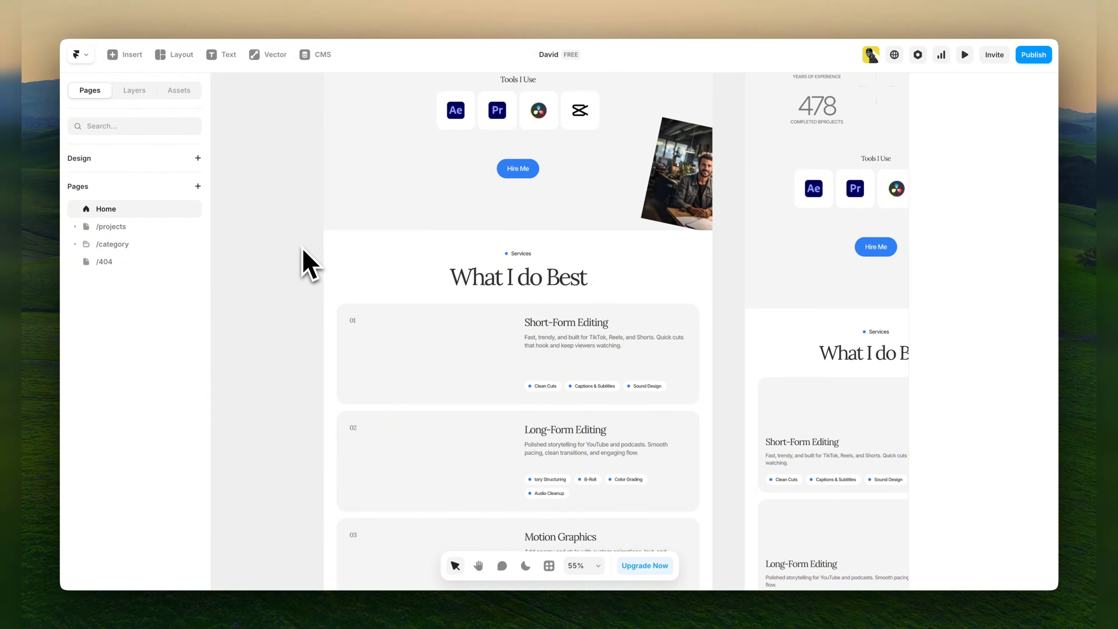
{"action": "scroll", "coordinate": [311, 263], "scroll_direction": "down", "scroll_amount": 3}
{"action": "scroll", "coordinate": [304, 255], "scroll_direction": "up", "scroll_amount": 2}
{"action": "scroll", "coordinate": [308, 258], "scroll_direction": "down", "scroll_amount": 10}
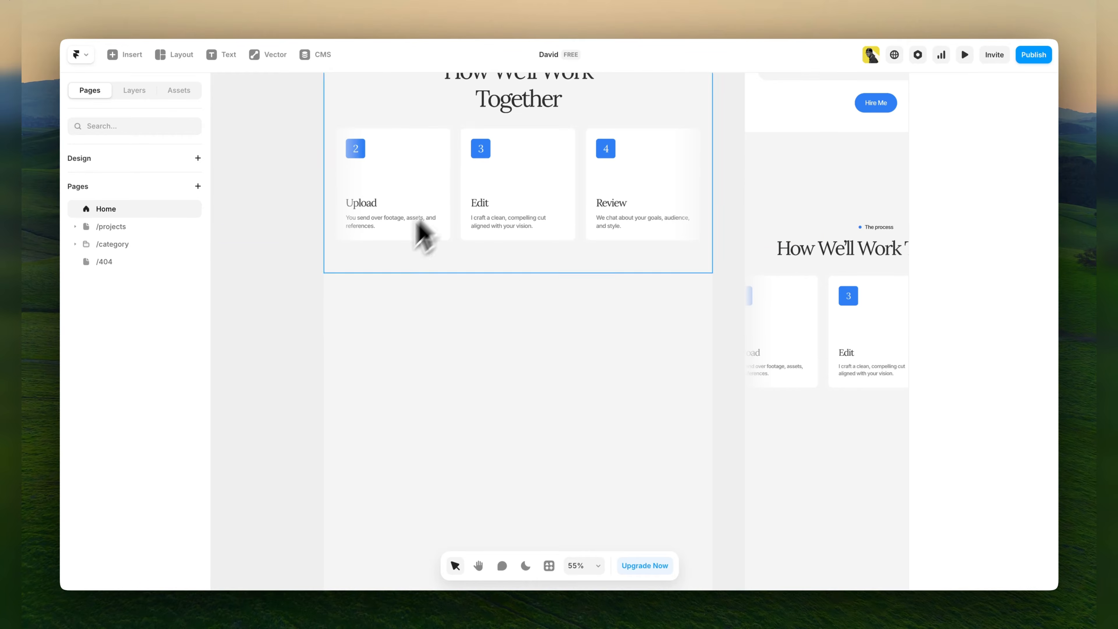
{"action": "scroll", "coordinate": [396, 260], "scroll_direction": "down", "scroll_amount": 5}
{"action": "scroll", "coordinate": [374, 286], "scroll_direction": "down", "scroll_amount": 12}
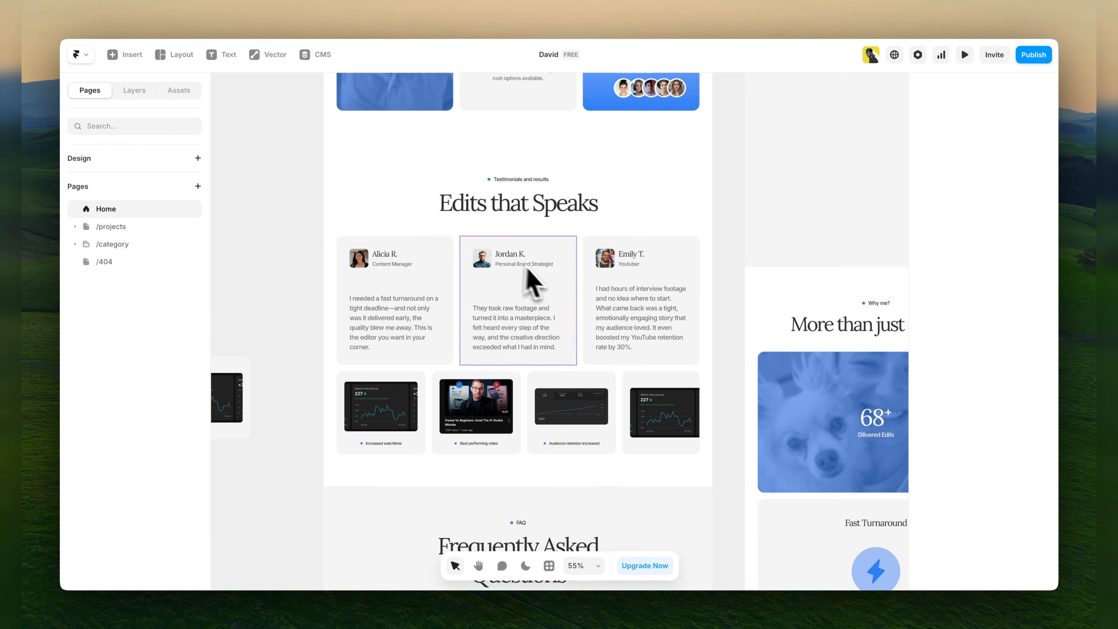
{"action": "scroll", "coordinate": [484, 309], "scroll_direction": "up", "scroll_amount": 5}
{"action": "scroll", "coordinate": [441, 326], "scroll_direction": "up", "scroll_amount": 6}
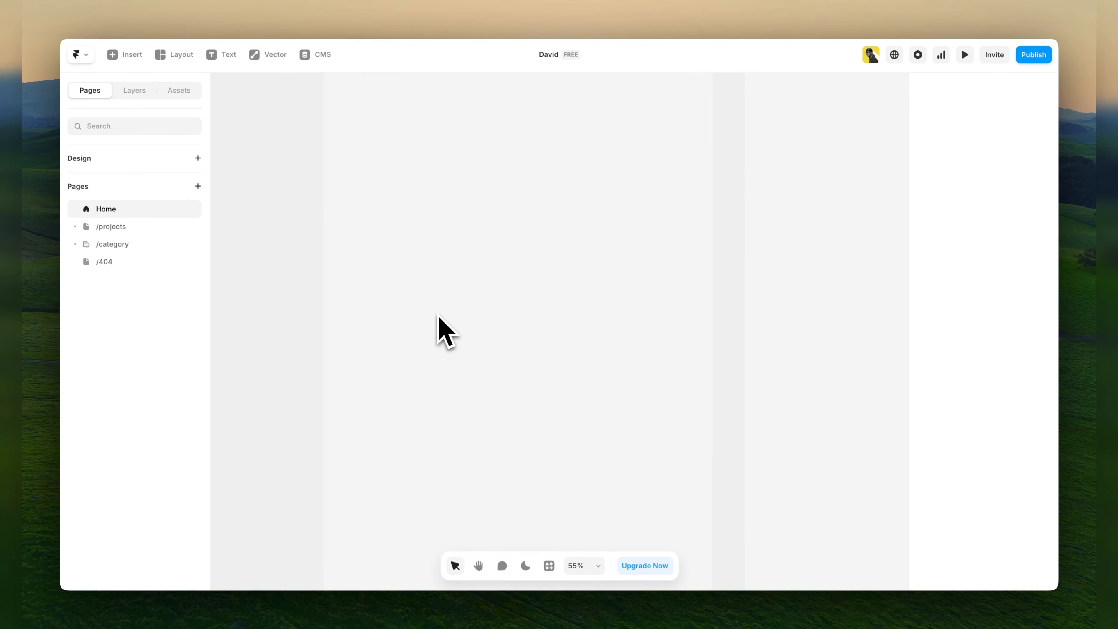
Look through the color styles among the project's assets.
{"action": "scroll", "coordinate": [440, 328], "scroll_direction": "up", "scroll_amount": 15}
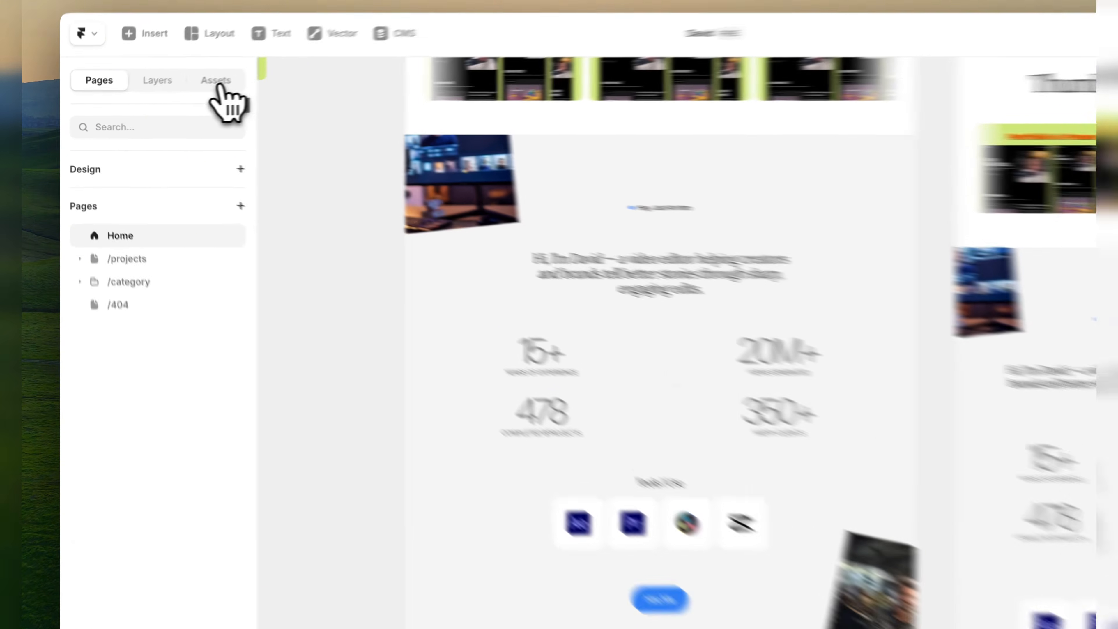
{"action": "left_click", "coordinate": [184, 92]}
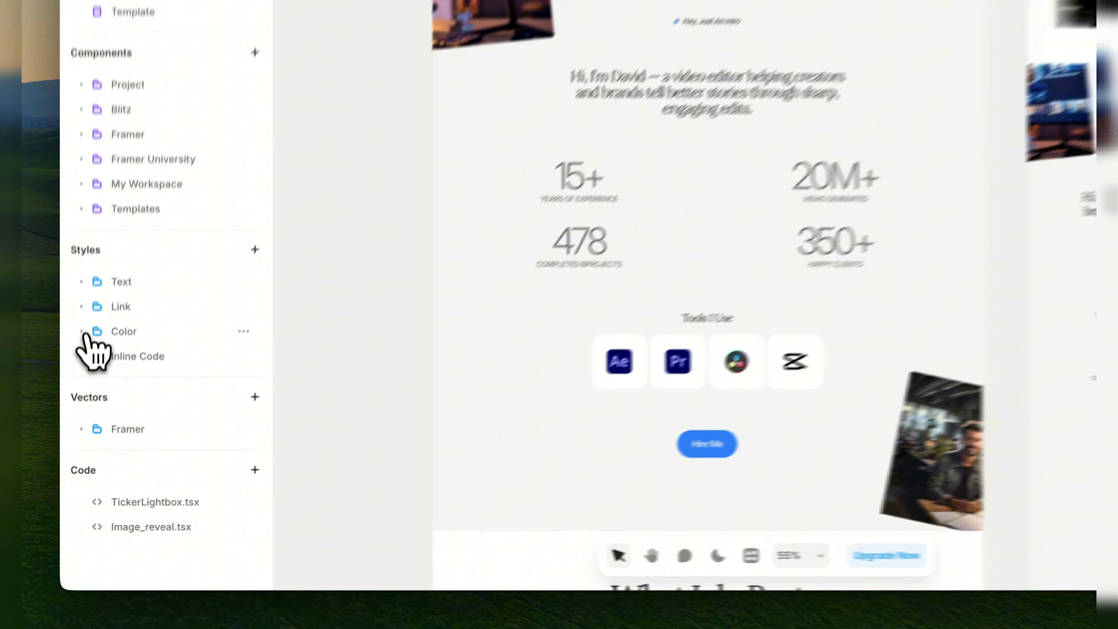
{"action": "left_click", "coordinate": [96, 407]}
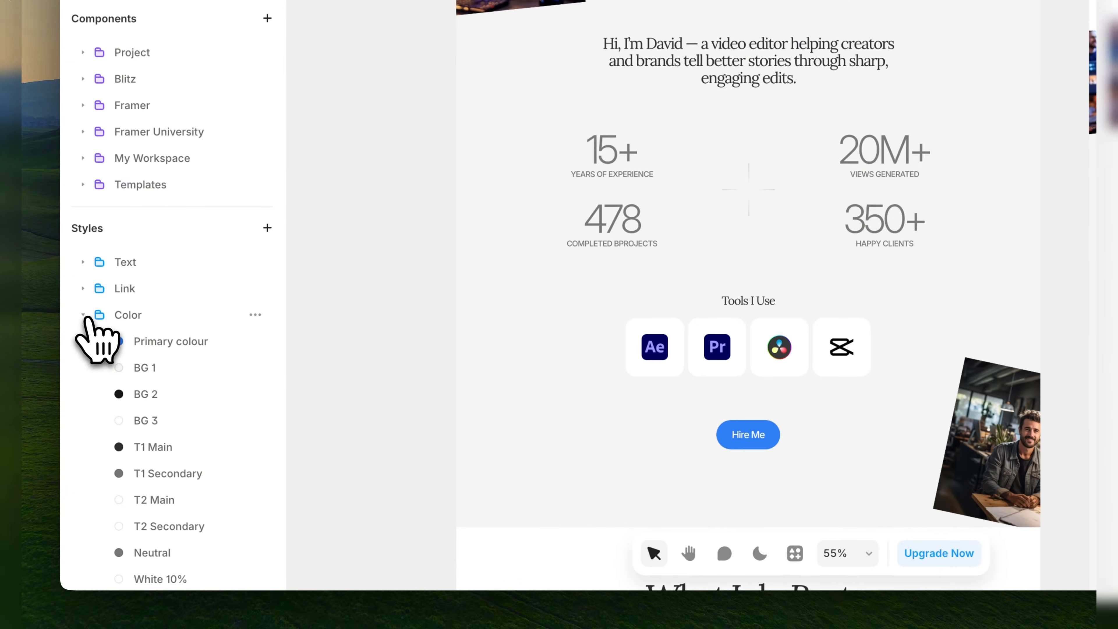
{"action": "scroll", "coordinate": [156, 385], "scroll_direction": "down", "scroll_amount": 3}
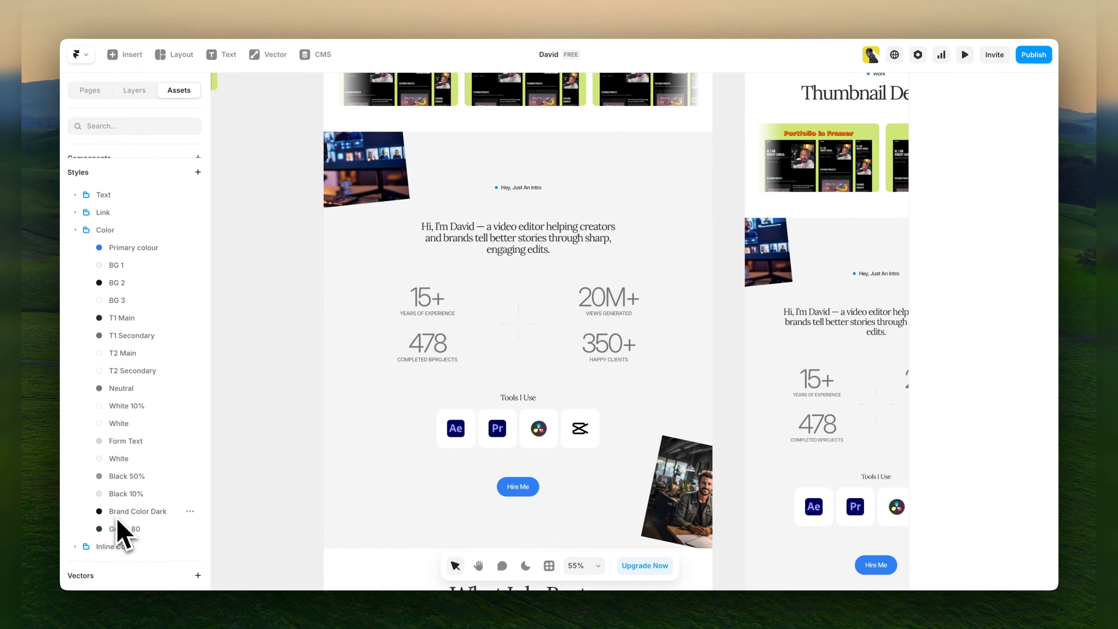
{"action": "scroll", "coordinate": [120, 528], "scroll_direction": "up", "scroll_amount": 1}
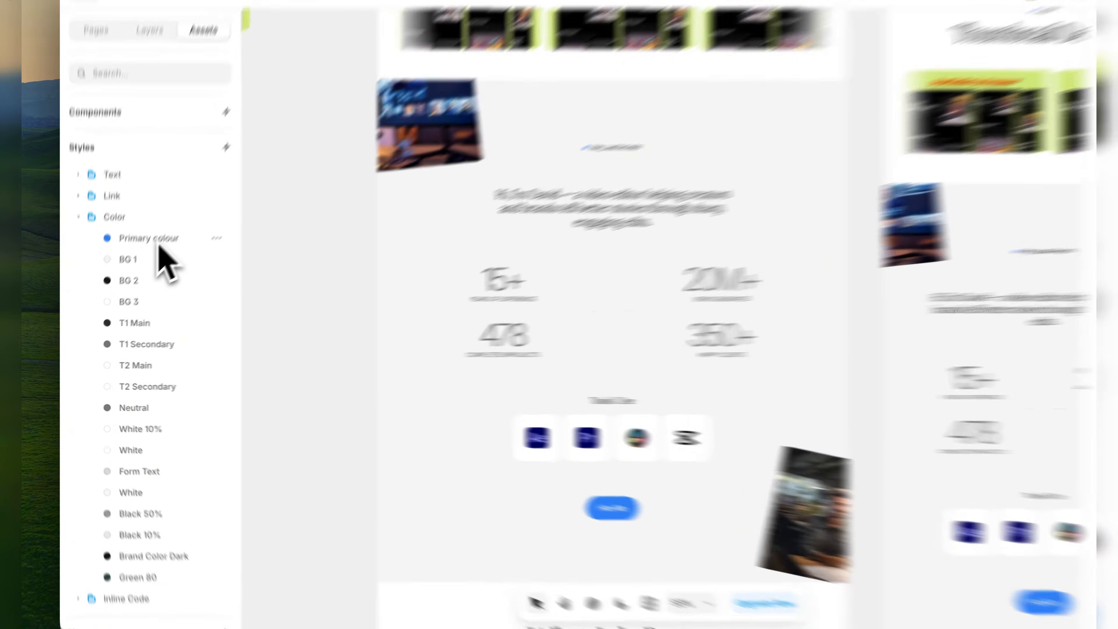
Try pale blue D4E5FF as the light-mode Primary colour style and select the intro section's Hire Me button.
{"action": "left_click", "coordinate": [141, 267]}
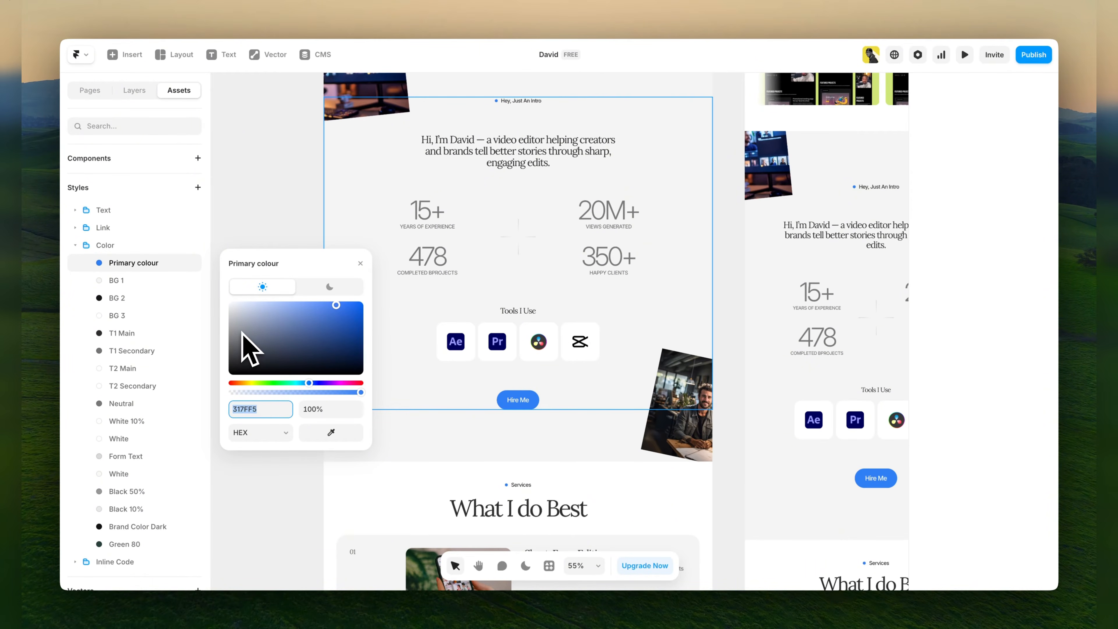
{"action": "left_click_drag", "start_coordinate": [263, 313], "coordinate": [253, 302]}
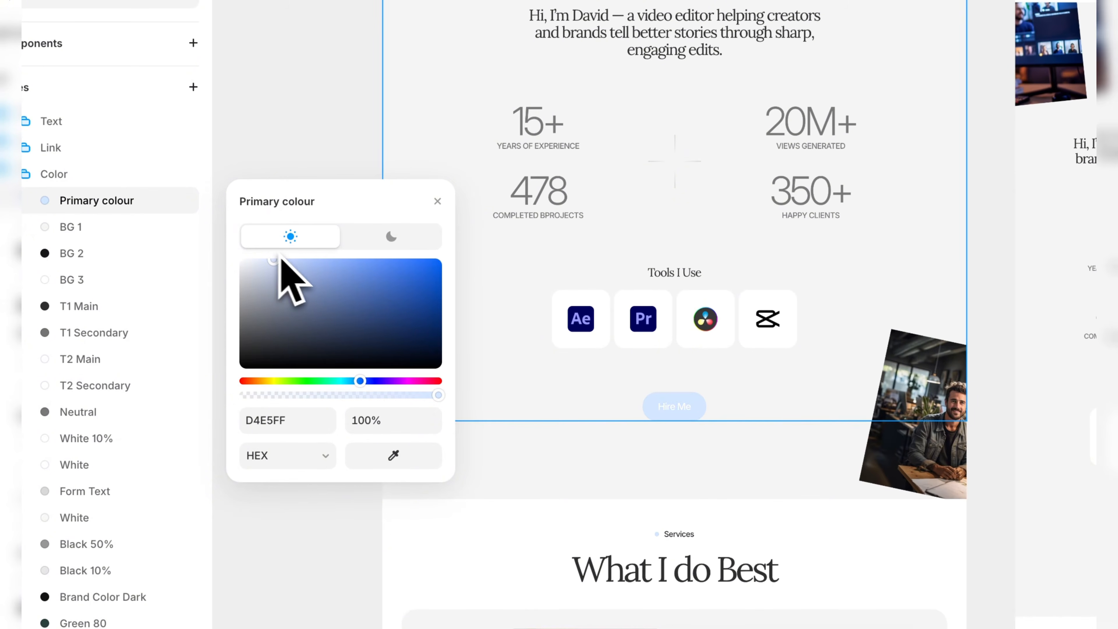
{"action": "left_click", "coordinate": [681, 407]}
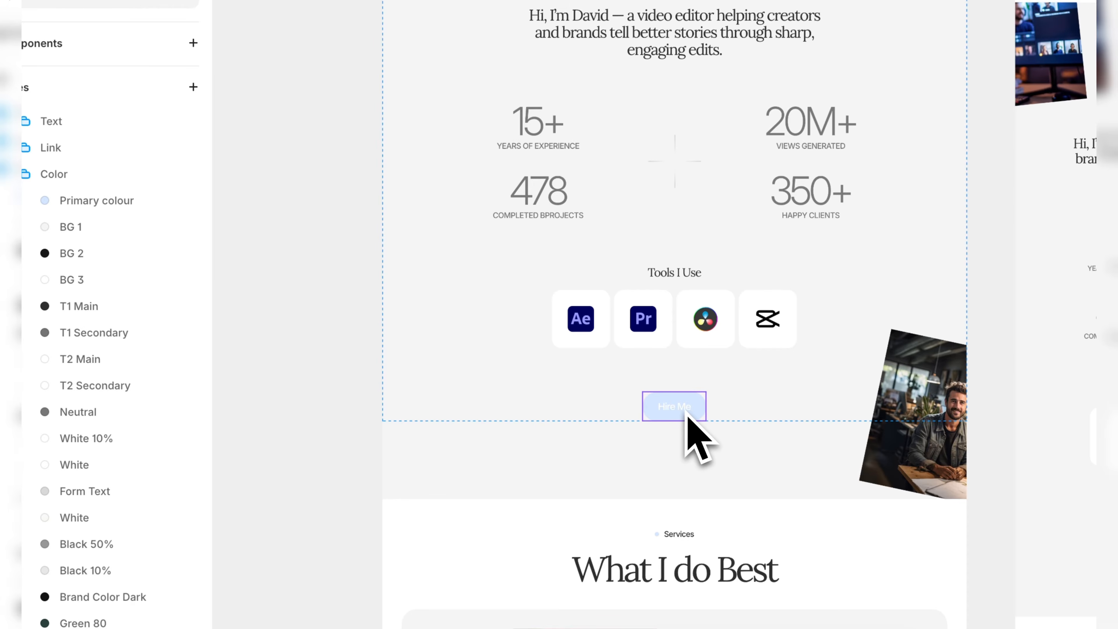
Set the light-mode Primary colour style to magenta D52EFF, then close the style and collapse the color styles.
{"action": "left_click", "coordinate": [100, 206]}
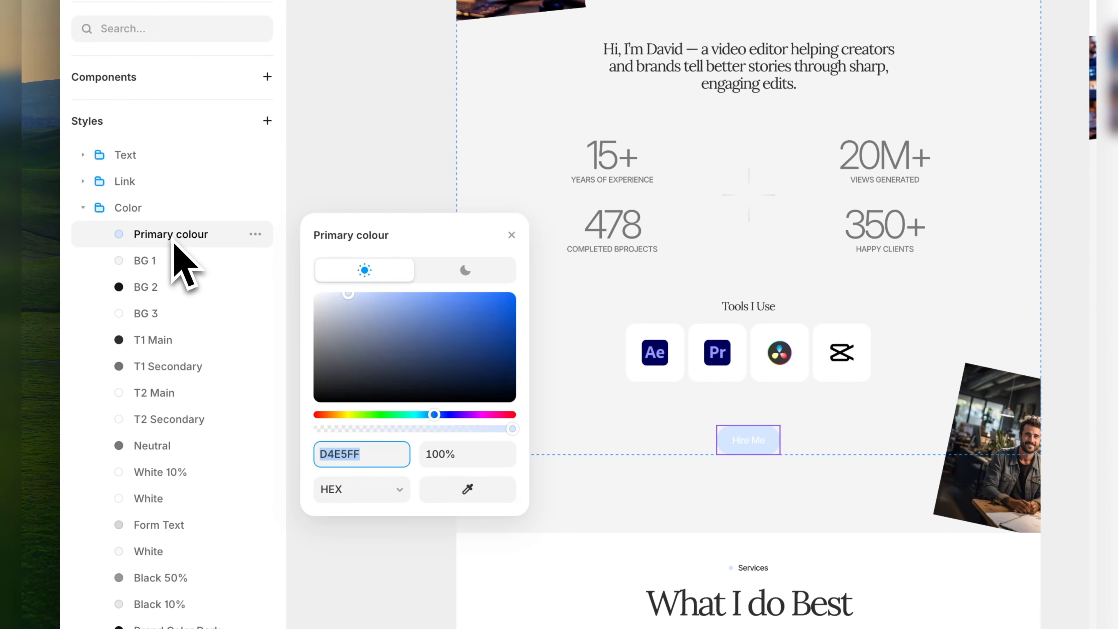
{"action": "left_click_drag", "start_coordinate": [436, 313], "coordinate": [480, 299]}
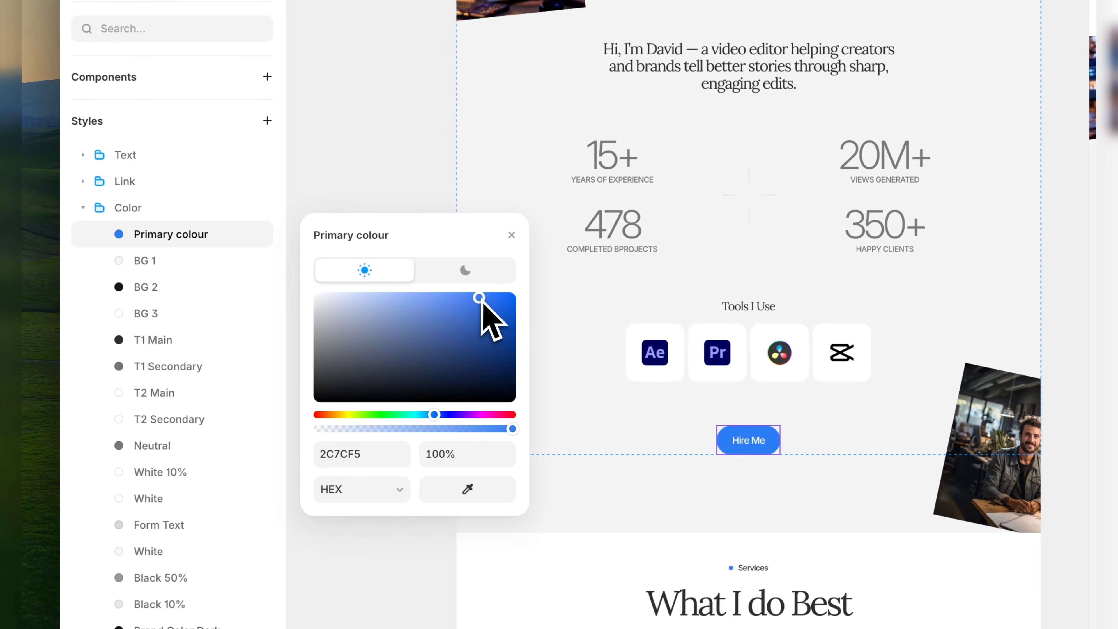
{"action": "left_click_drag", "start_coordinate": [416, 416], "coordinate": [481, 415]}
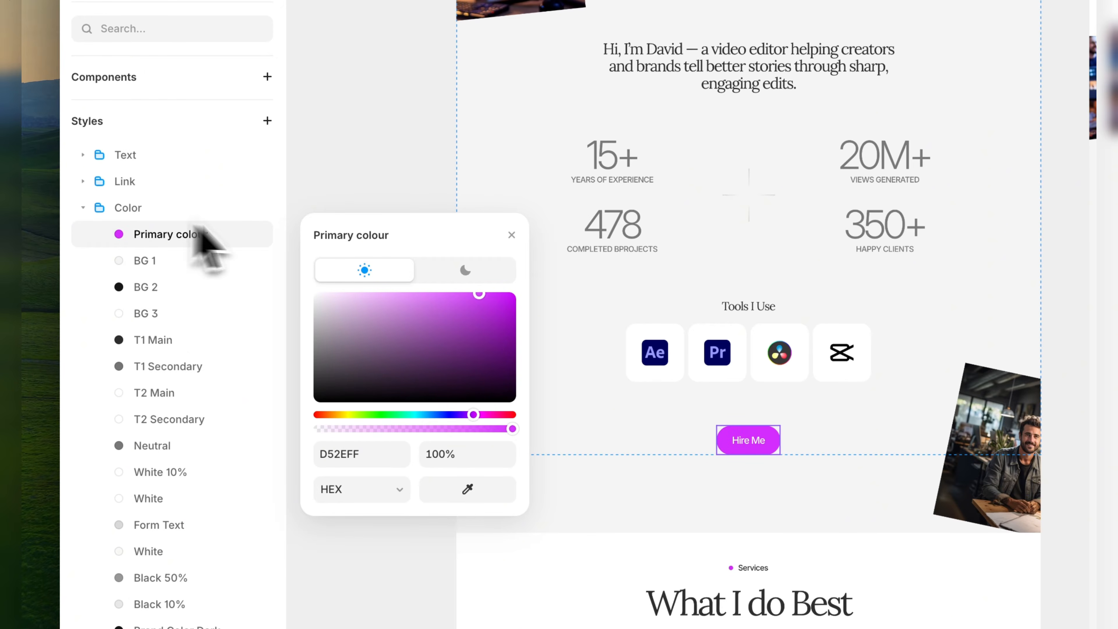
{"action": "left_click", "coordinate": [511, 235]}
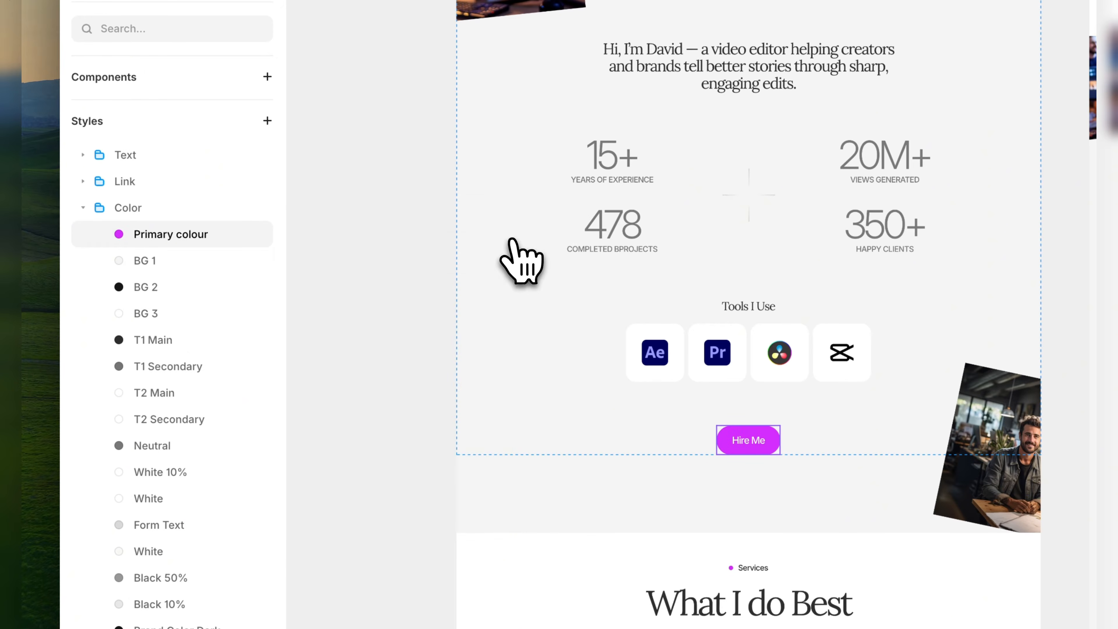
{"action": "left_click", "coordinate": [97, 208]}
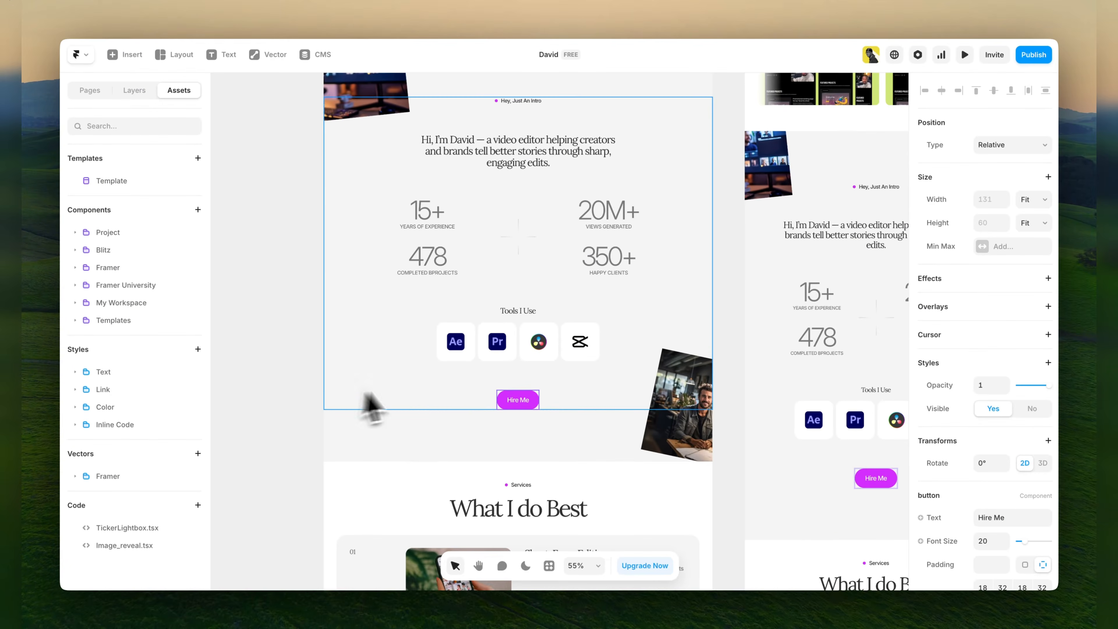
Check the changed primary colour on the Home page's hero and Selected Edits sections.
{"action": "scroll", "coordinate": [418, 410], "scroll_direction": "up", "scroll_amount": 15}
{"action": "scroll", "coordinate": [409, 441], "scroll_direction": "up", "scroll_amount": 5}
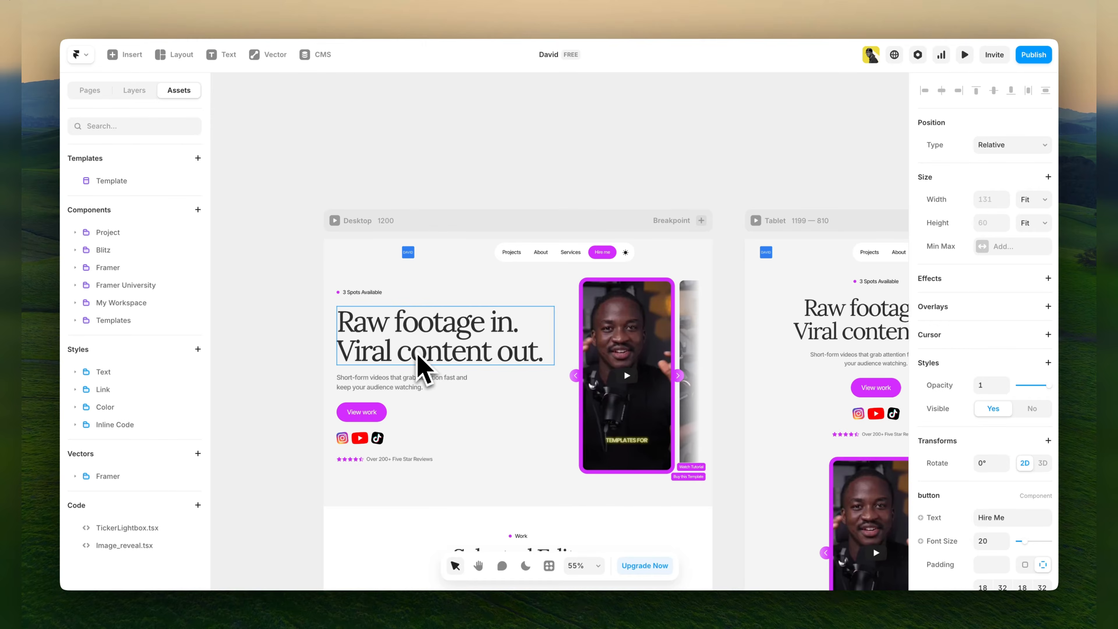
{"action": "scroll", "coordinate": [418, 368], "scroll_direction": "down", "scroll_amount": 5}
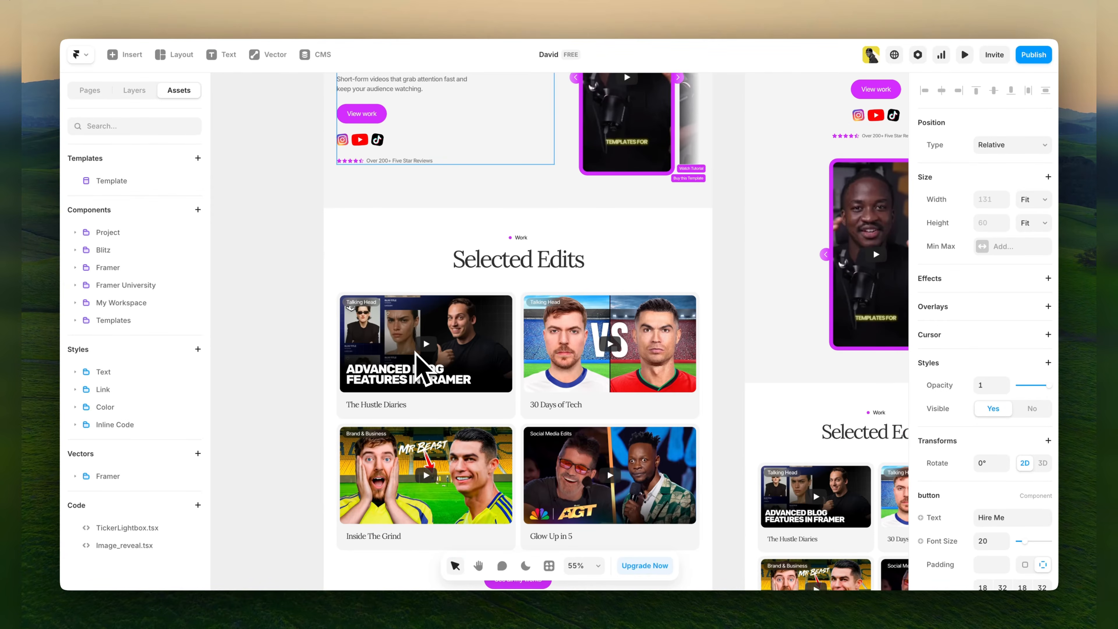
{"action": "scroll", "coordinate": [418, 355], "scroll_direction": "up", "scroll_amount": 5}
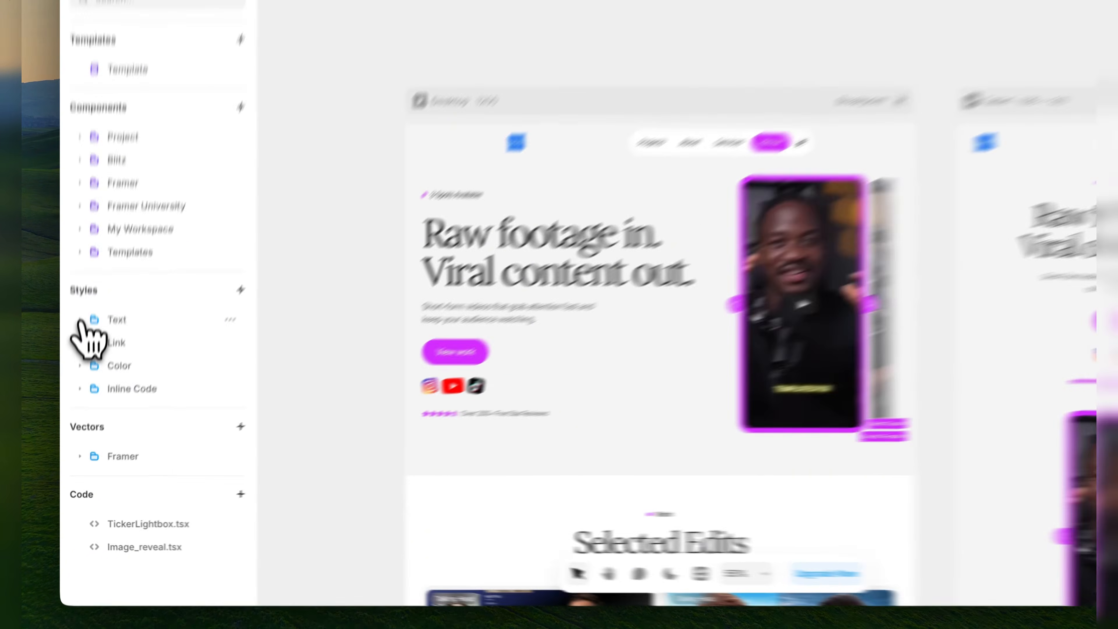
Examine the Heading 1 text style and browse its font choices without picking one, then collapse the text styles.
{"action": "left_click", "coordinate": [75, 372]}
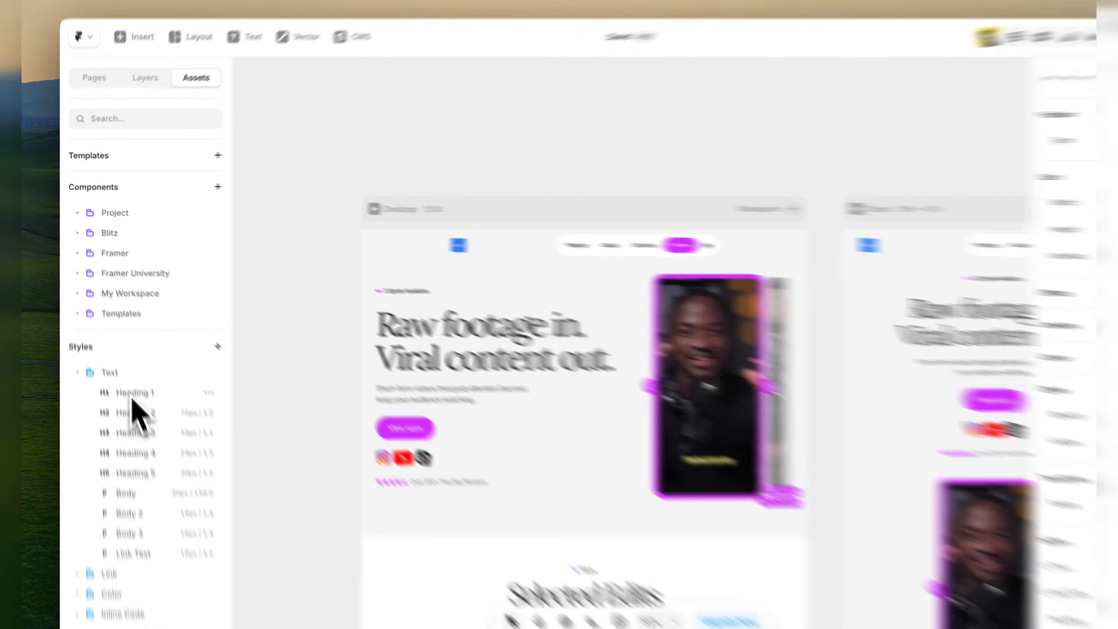
{"action": "left_click", "coordinate": [122, 372]}
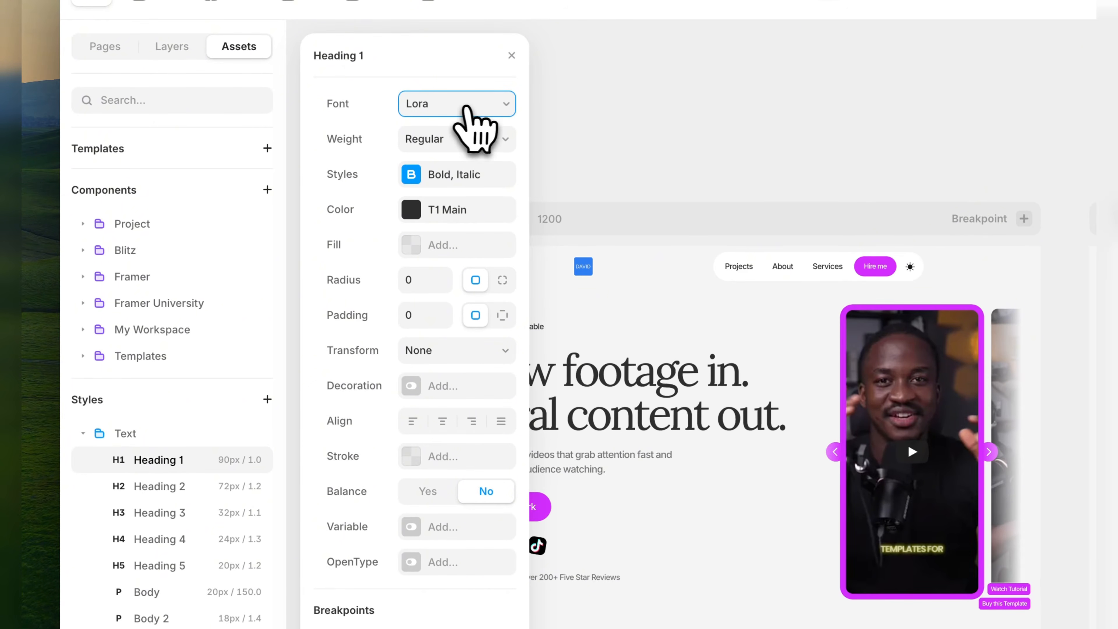
{"action": "left_click", "coordinate": [467, 108]}
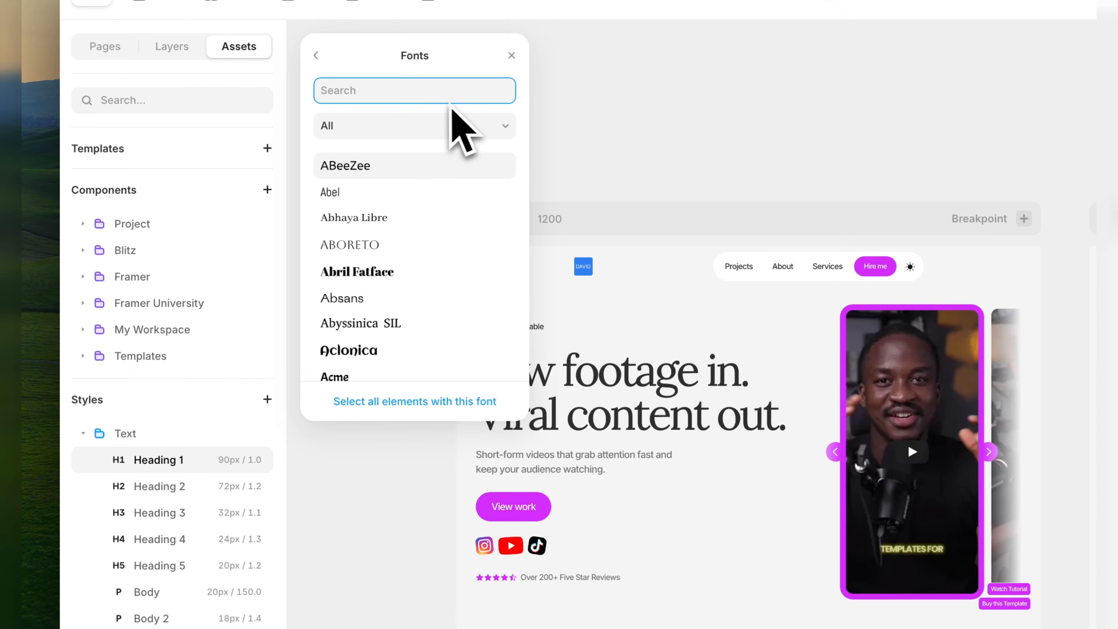
{"action": "scroll", "coordinate": [412, 352], "scroll_direction": "down", "scroll_amount": 5}
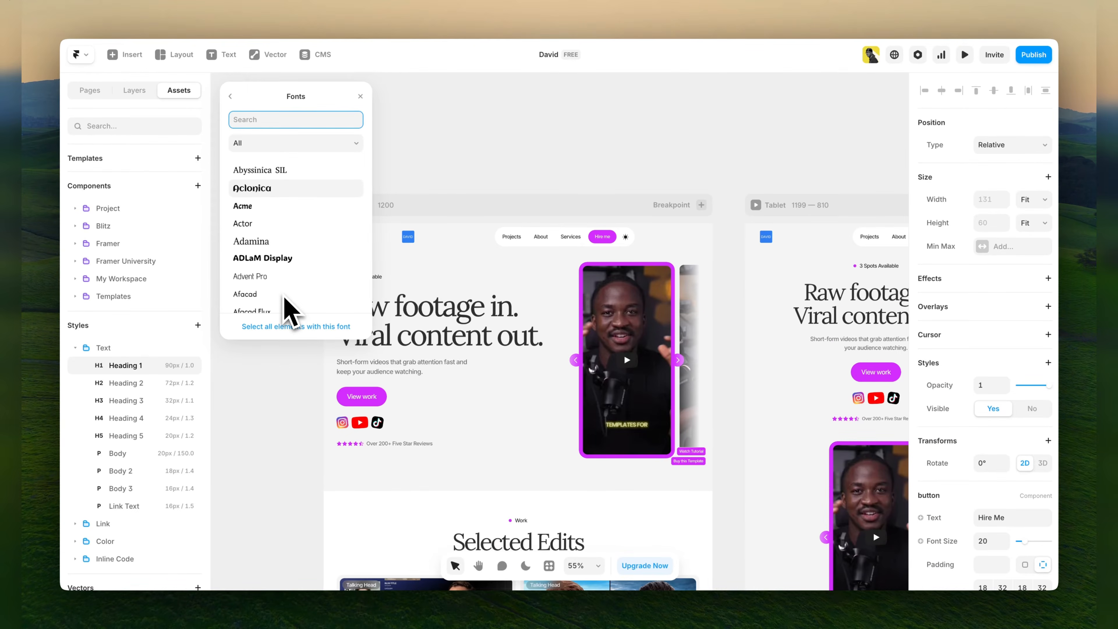
{"action": "scroll", "coordinate": [285, 299], "scroll_direction": "up", "scroll_amount": 3}
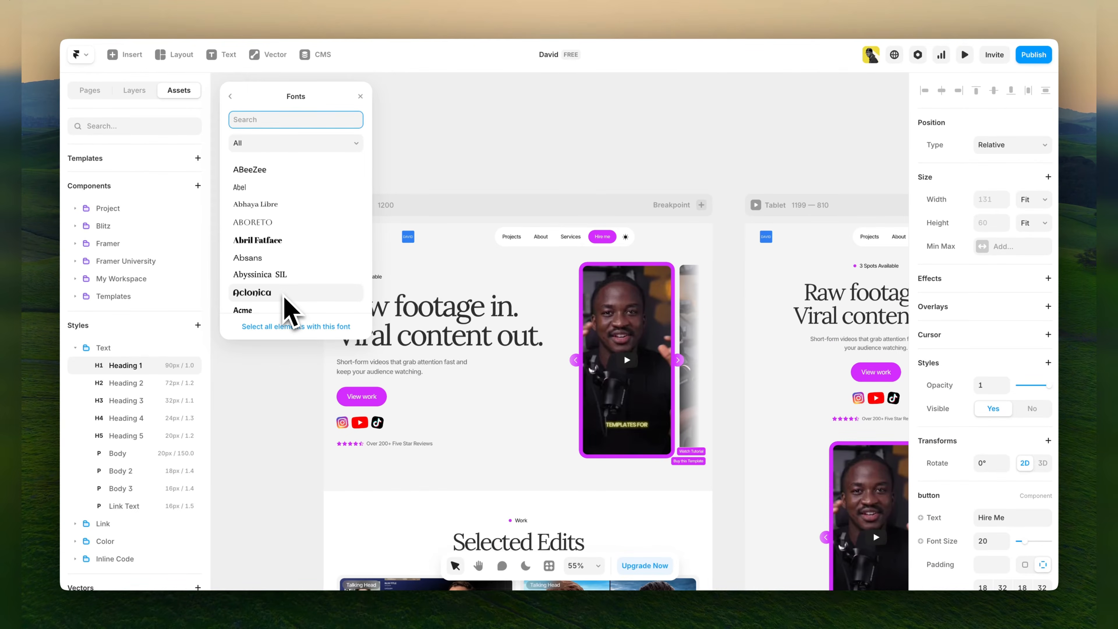
{"action": "scroll", "coordinate": [294, 257], "scroll_direction": "down", "scroll_amount": 10}
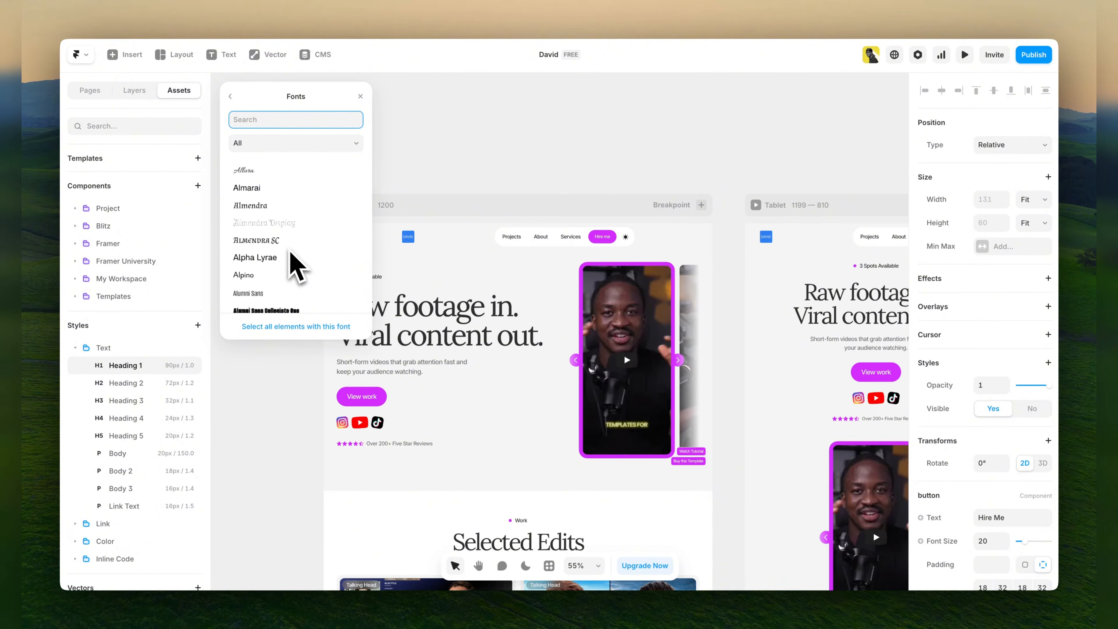
{"action": "scroll", "coordinate": [295, 257], "scroll_direction": "up", "scroll_amount": 8}
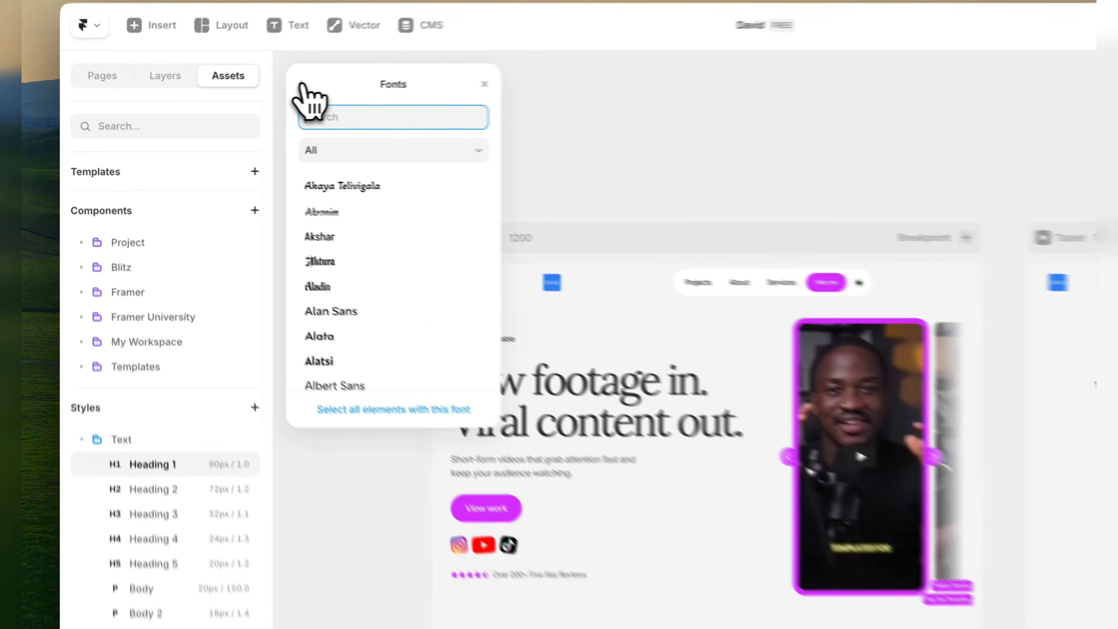
{"action": "left_click", "coordinate": [230, 97]}
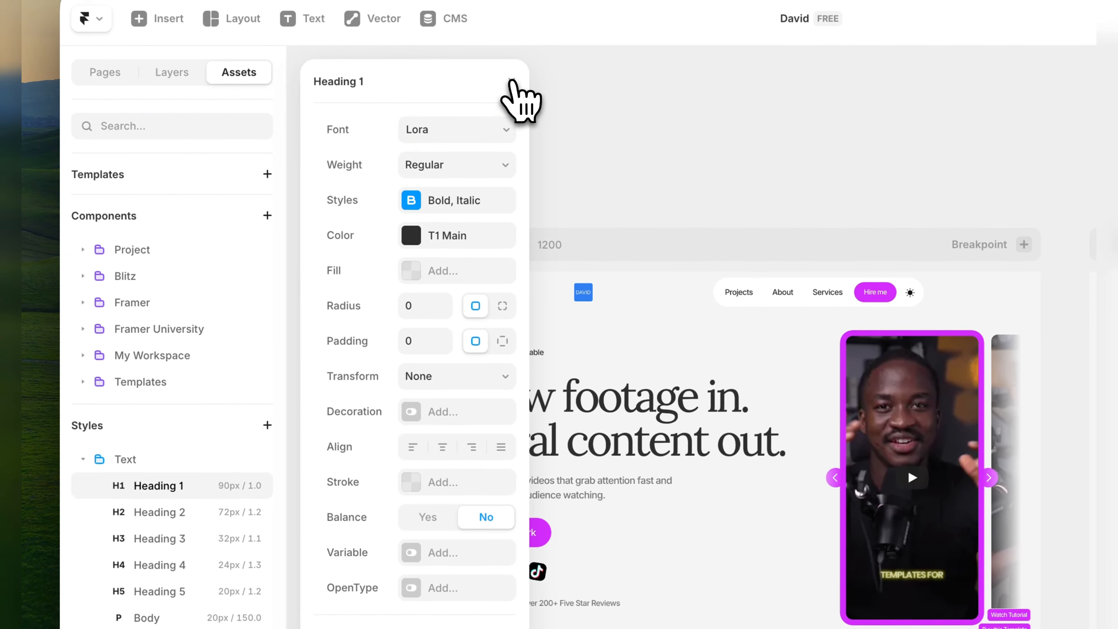
{"action": "left_click", "coordinate": [512, 81]}
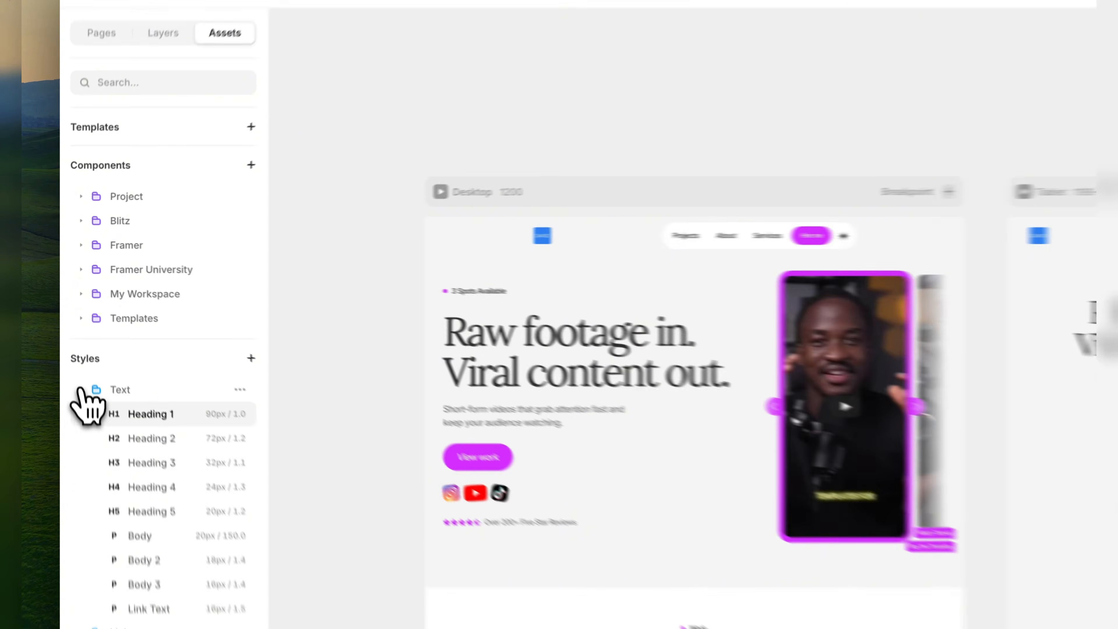
{"action": "left_click", "coordinate": [75, 347]}
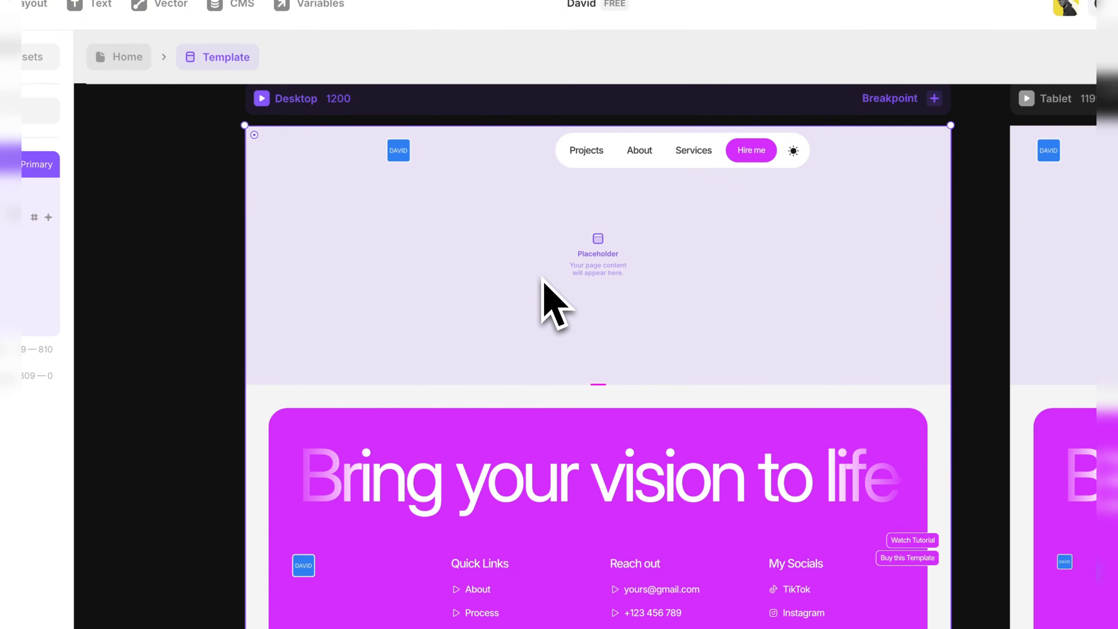
Inspect the layout template's desktop breakpoint by selecting its nav bar and its footer.
{"action": "scroll", "coordinate": [541, 278], "scroll_direction": "up", "scroll_amount": 2}
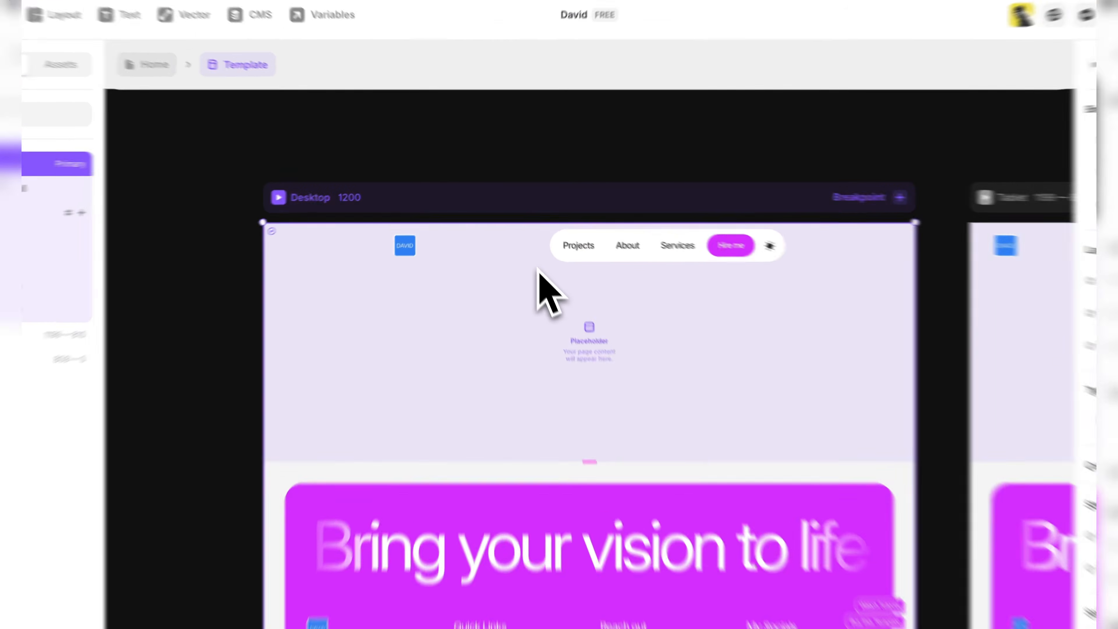
{"action": "scroll", "coordinate": [541, 277], "scroll_direction": "down", "scroll_amount": 1}
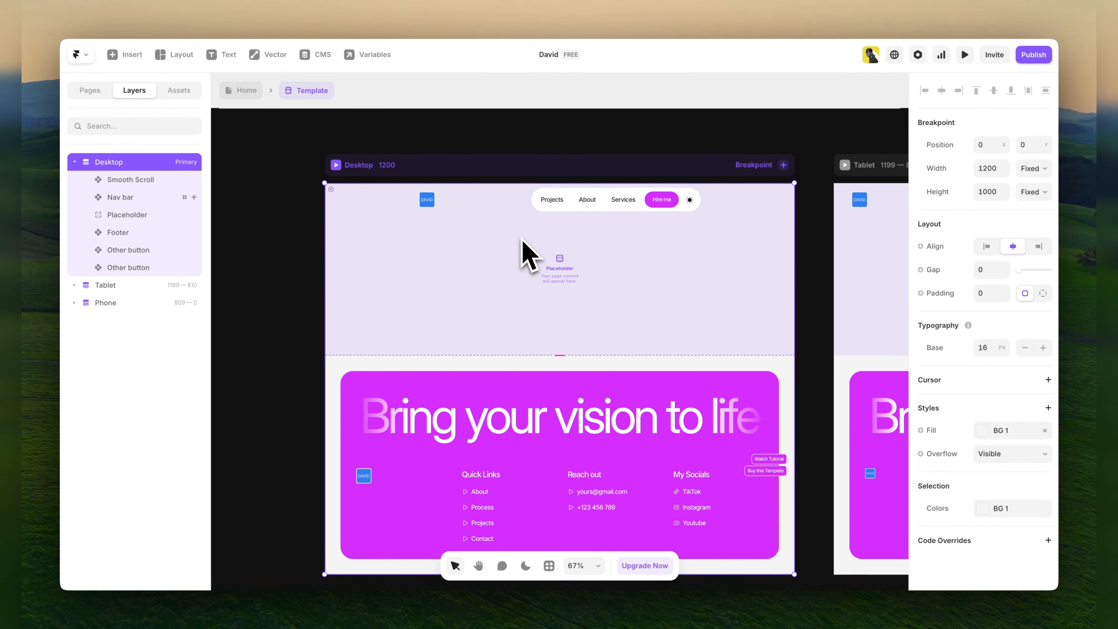
{"action": "left_click", "coordinate": [427, 189]}
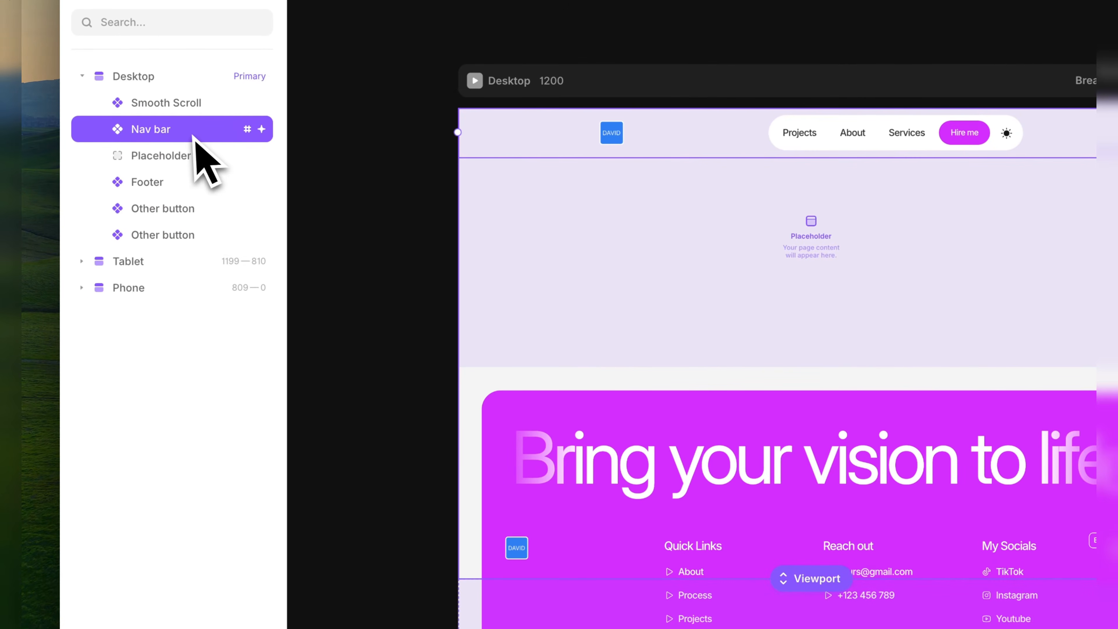
{"action": "left_click", "coordinate": [582, 510]}
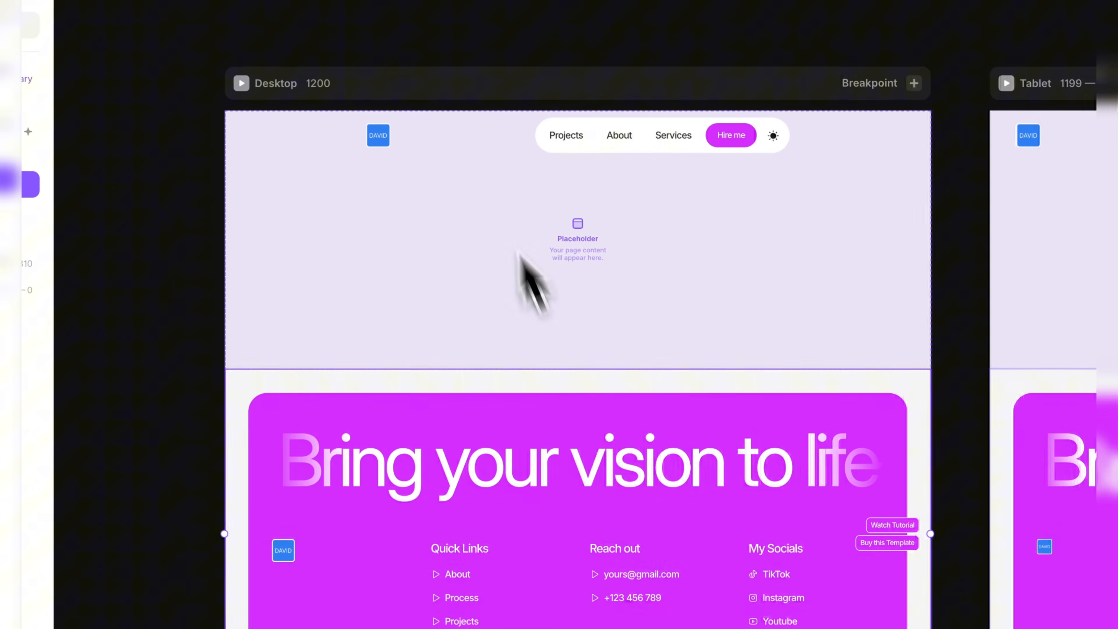
Open the Nav bar component and view the image settings of the logo in its Full Navbar variant.
{"action": "left_click", "coordinate": [469, 138]}
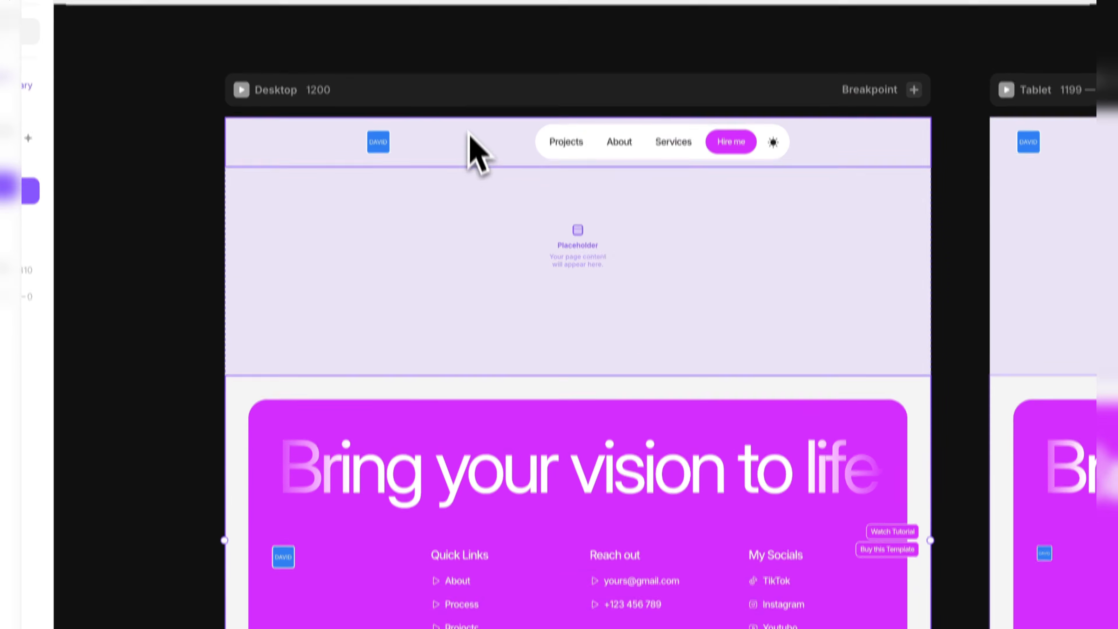
{"action": "double_click", "coordinate": [484, 188]}
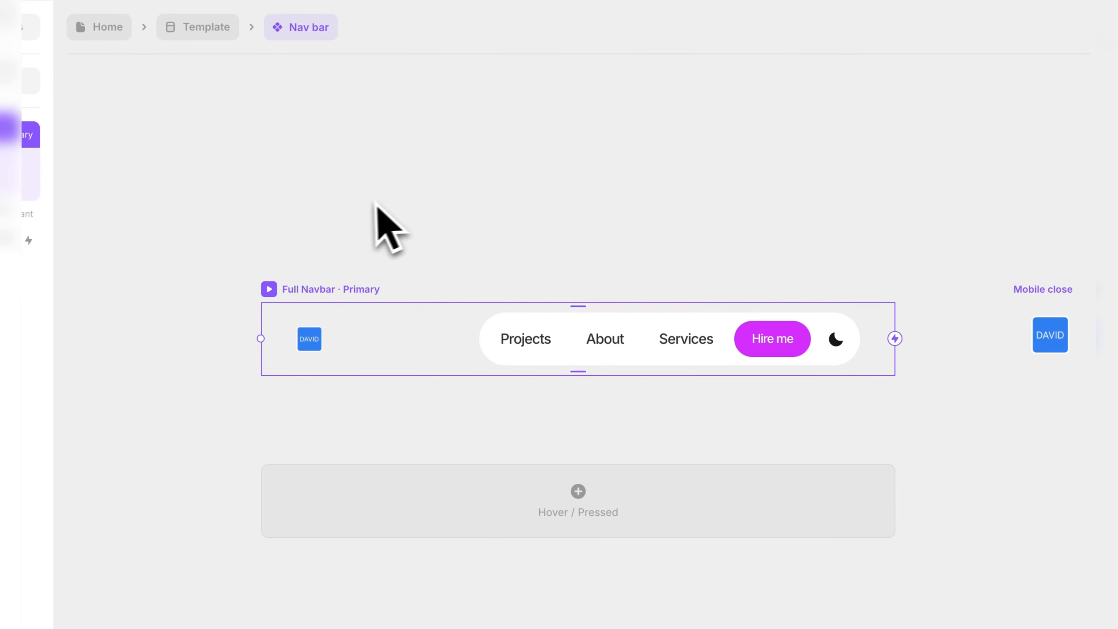
{"action": "left_click", "coordinate": [362, 205]}
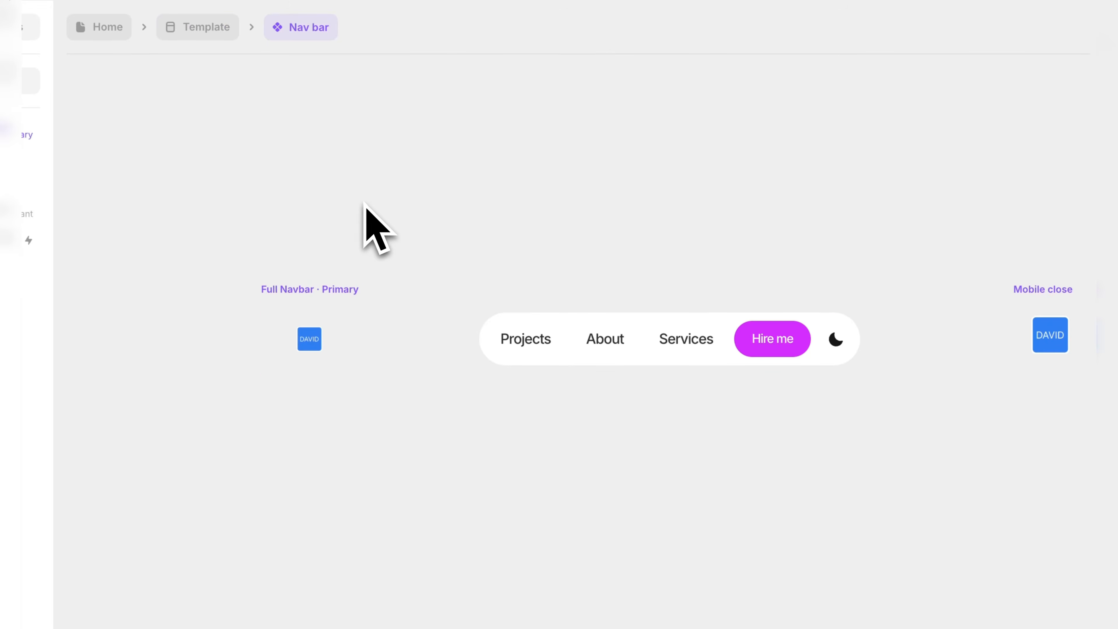
{"action": "left_click", "coordinate": [310, 347]}
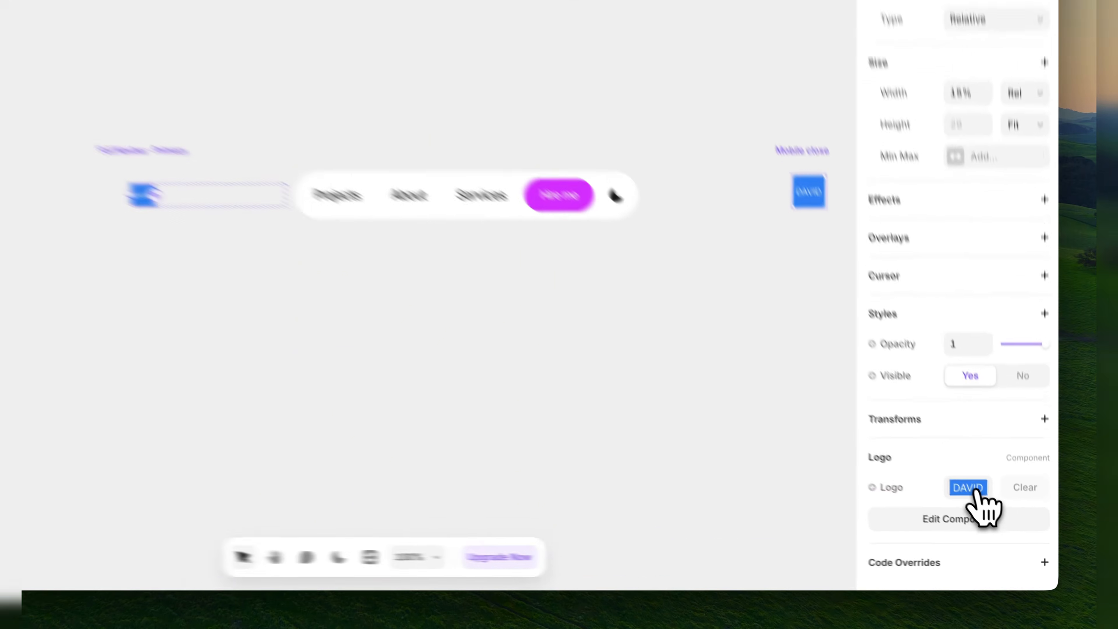
{"action": "left_click", "coordinate": [991, 514]}
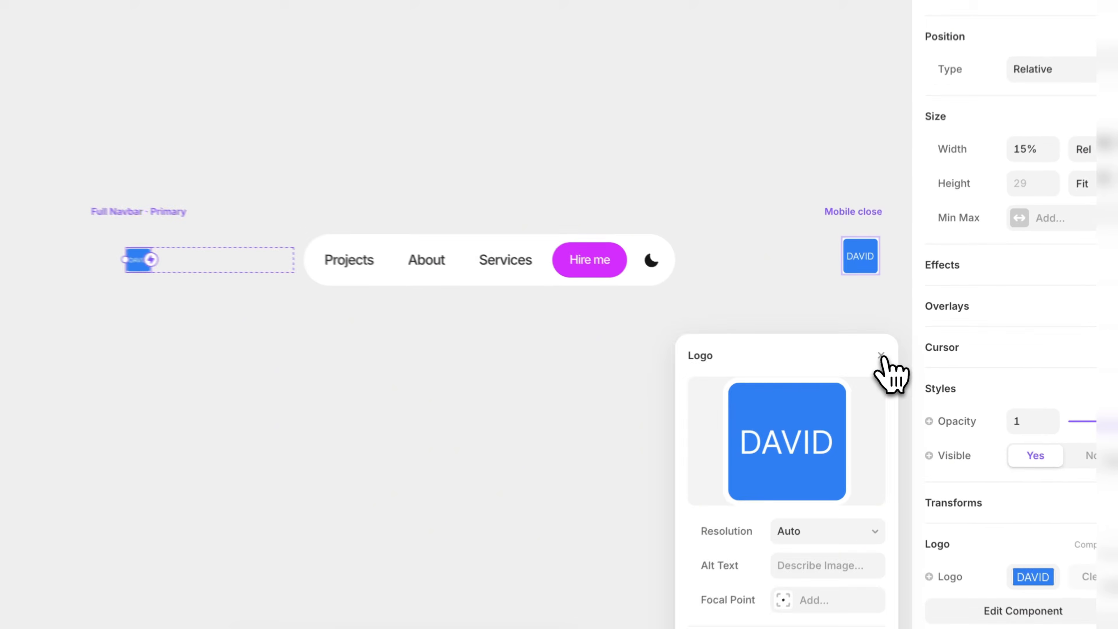
{"action": "left_click", "coordinate": [888, 363]}
{"action": "left_click", "coordinate": [640, 401]}
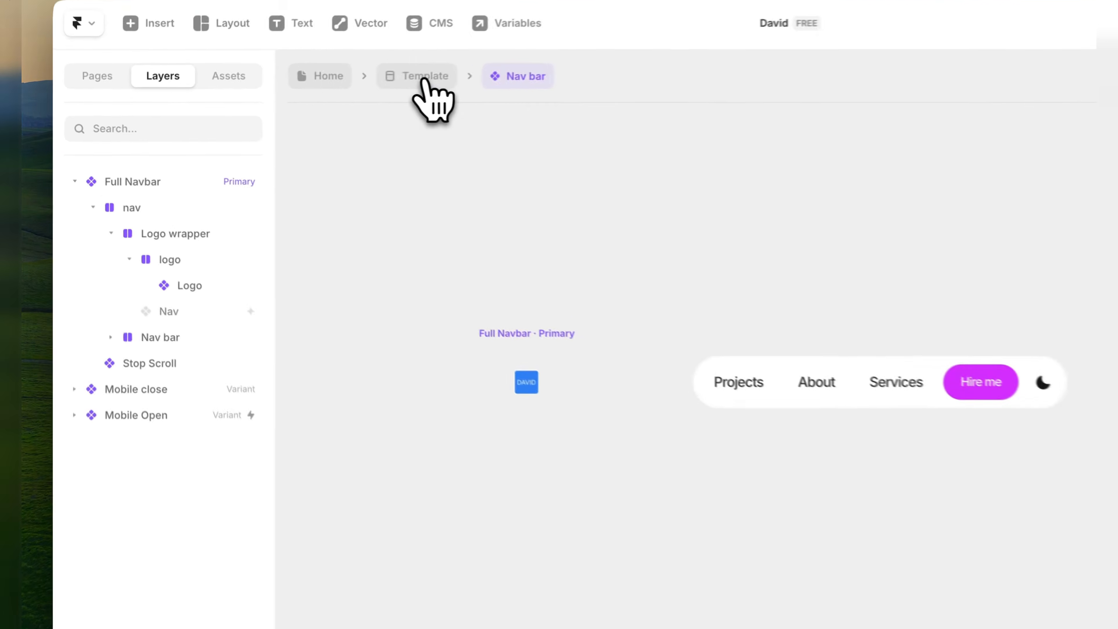
Return to the layout template and open its Footer component for editing.
{"action": "left_click", "coordinate": [312, 90]}
{"action": "scroll", "coordinate": [313, 282], "scroll_direction": "down", "scroll_amount": 2}
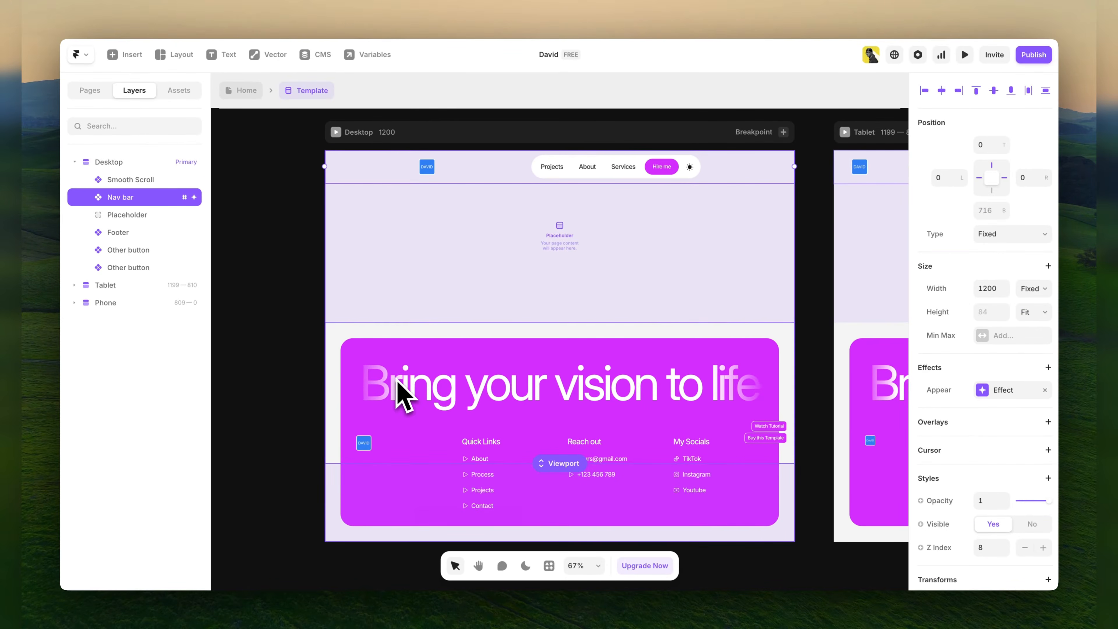
{"action": "left_click", "coordinate": [405, 394]}
{"action": "double_click", "coordinate": [405, 394]}
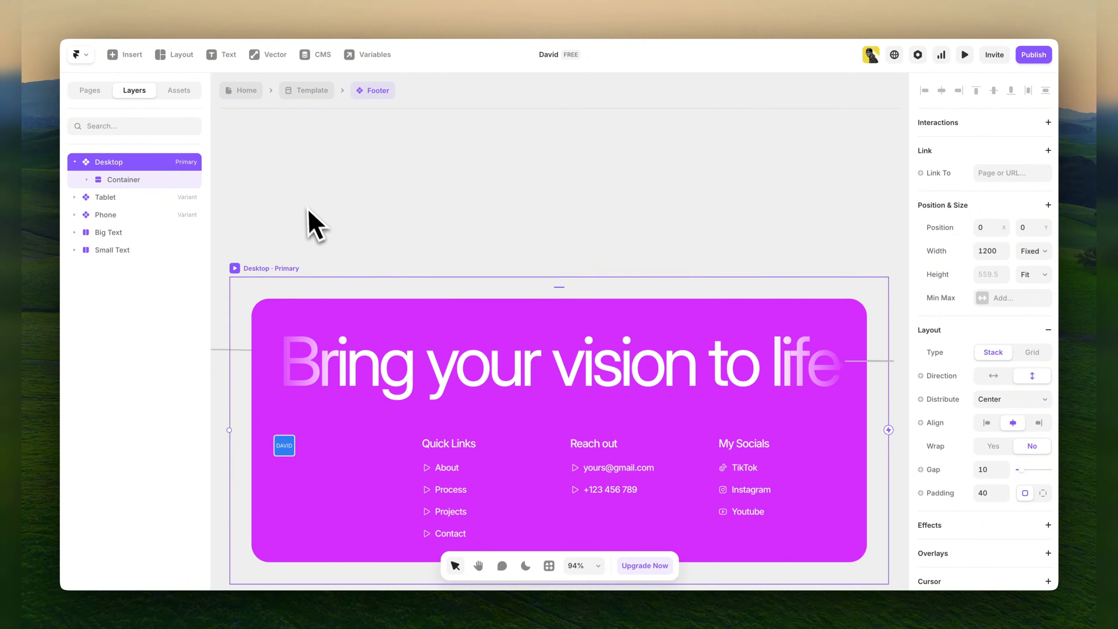
{"action": "scroll", "coordinate": [308, 215], "scroll_direction": "down", "scroll_amount": 3}
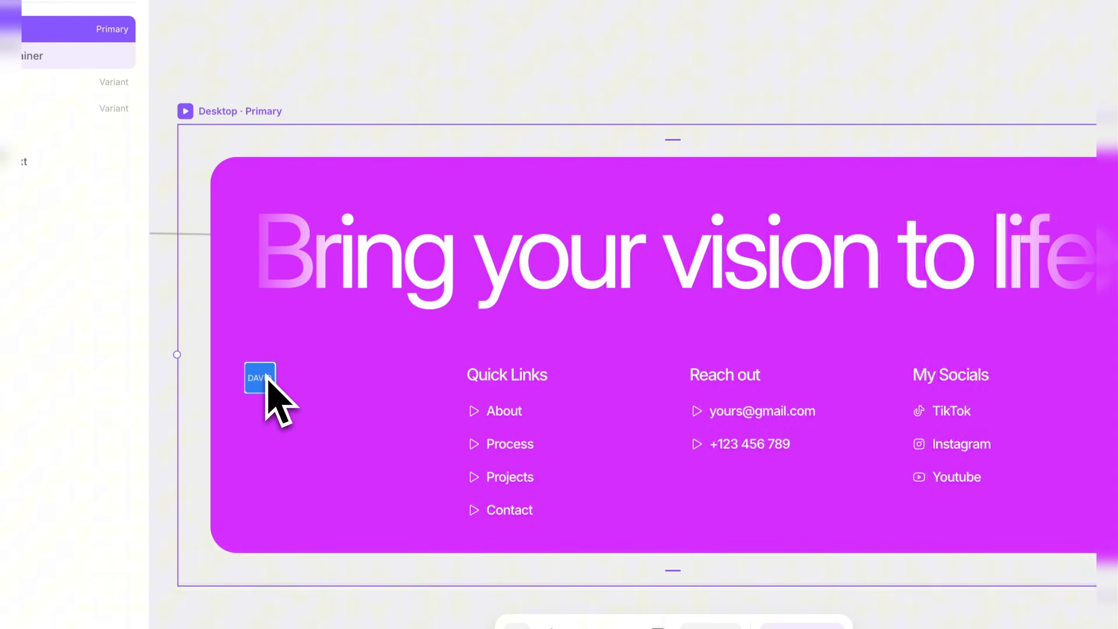
View the footer logo's image settings and browse for a replacement image without choosing one.
{"action": "left_click", "coordinate": [285, 394]}
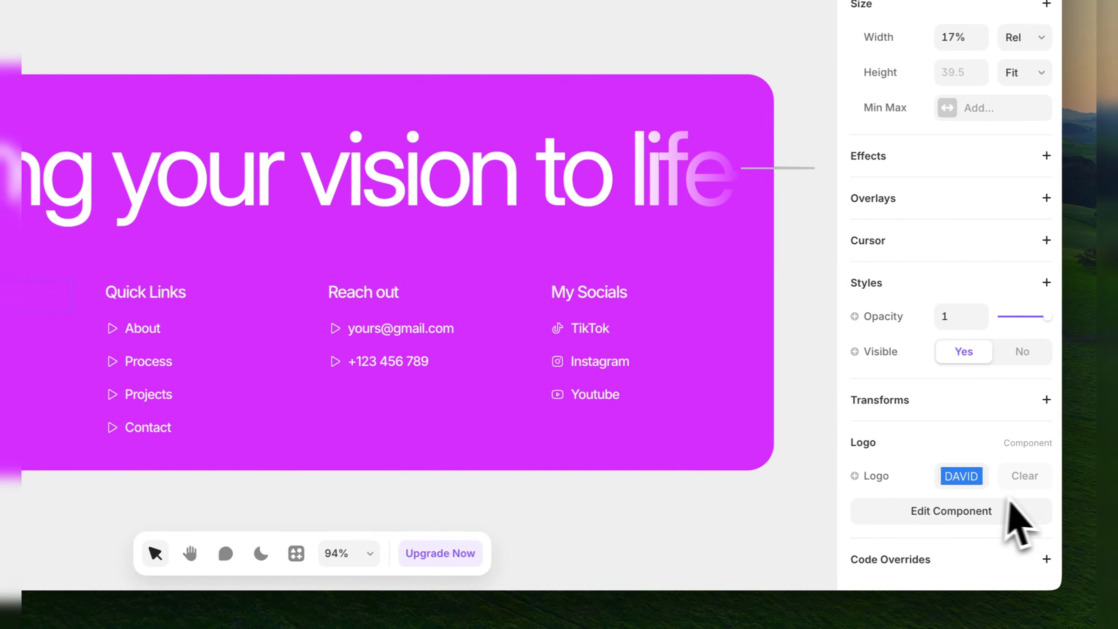
{"action": "left_click", "coordinate": [953, 476]}
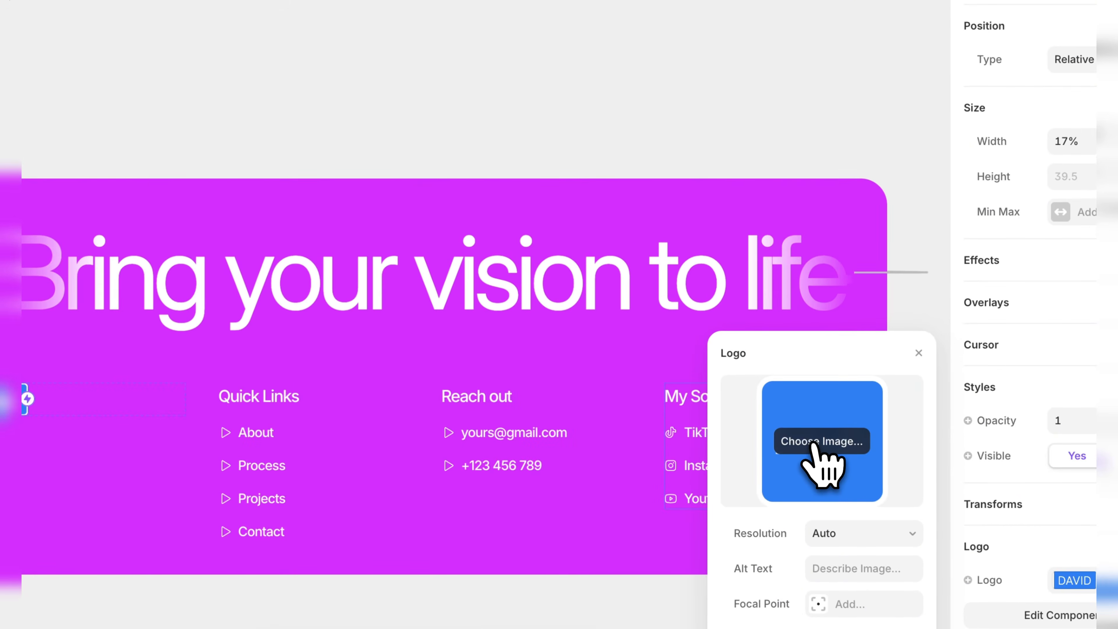
{"action": "left_click", "coordinate": [818, 432]}
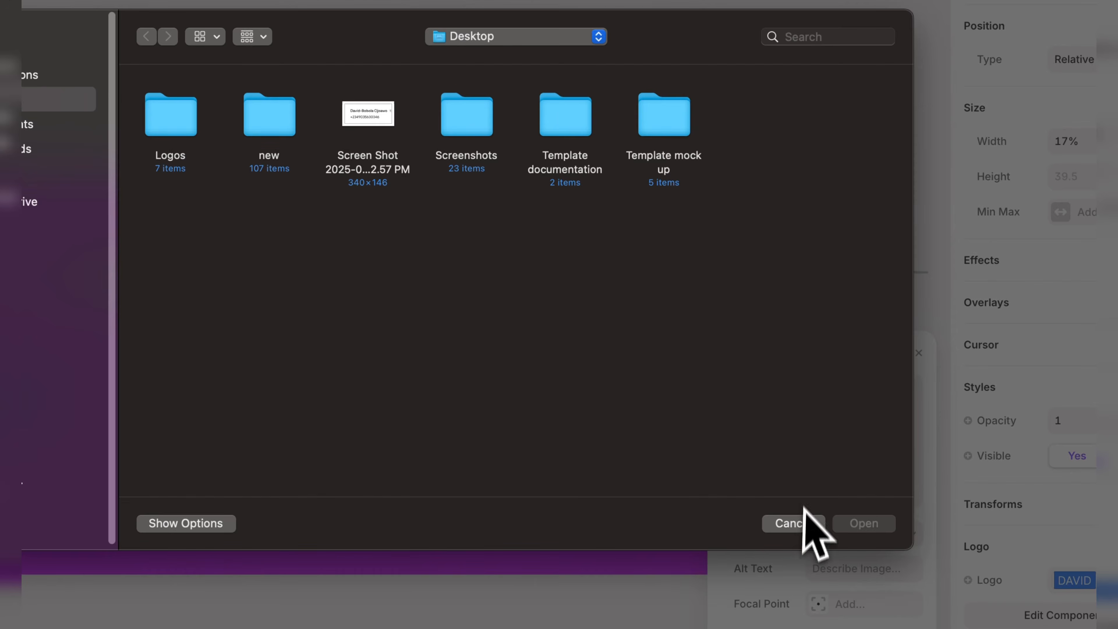
{"action": "left_click", "coordinate": [803, 524]}
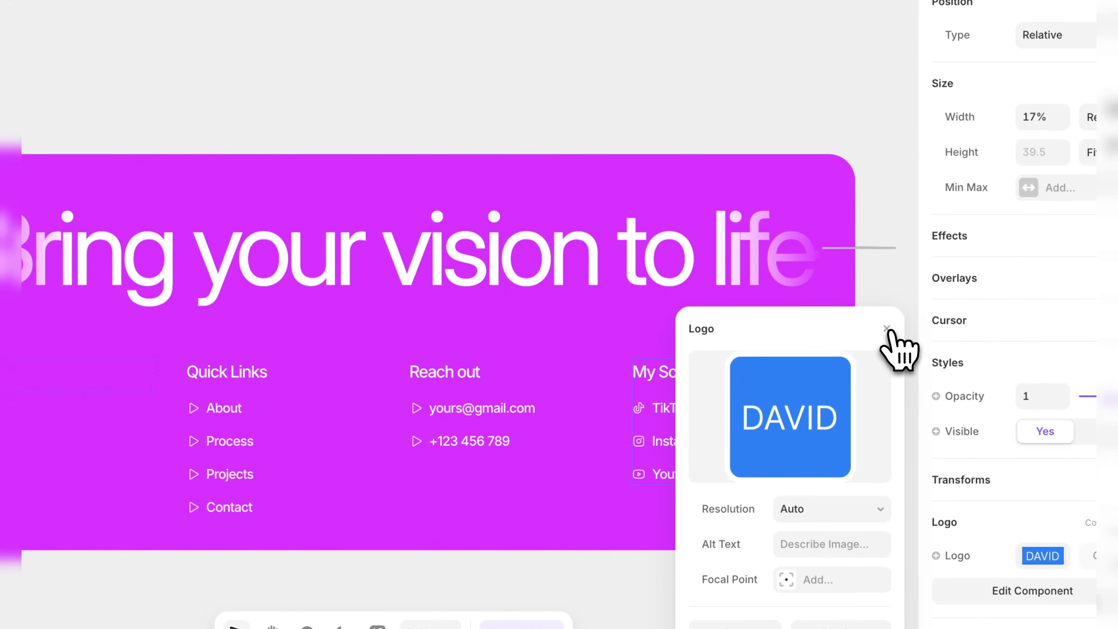
{"action": "left_click", "coordinate": [918, 353]}
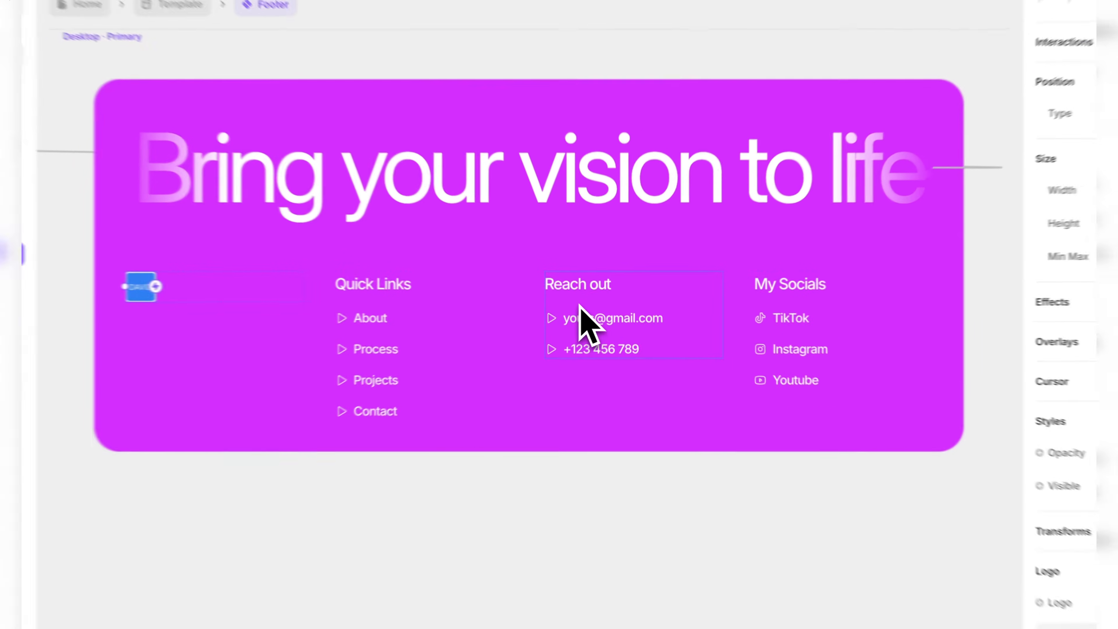
Examine the link text and mailto link target of the e-mail entry under Reach out in the footer.
{"action": "left_click", "coordinate": [594, 302]}
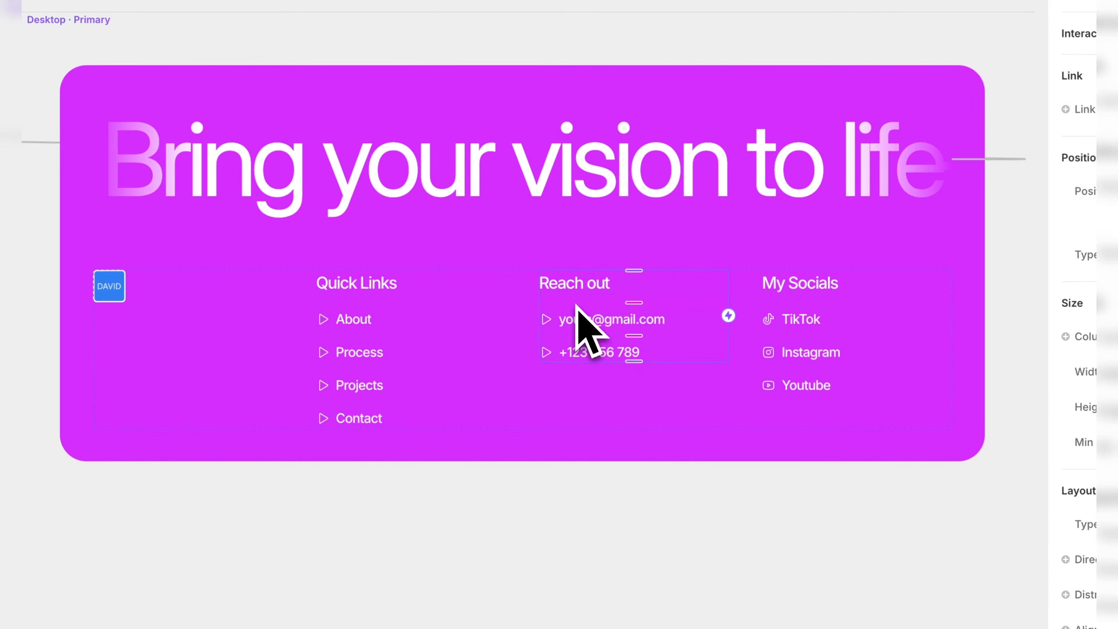
{"action": "double_click", "coordinate": [578, 315]}
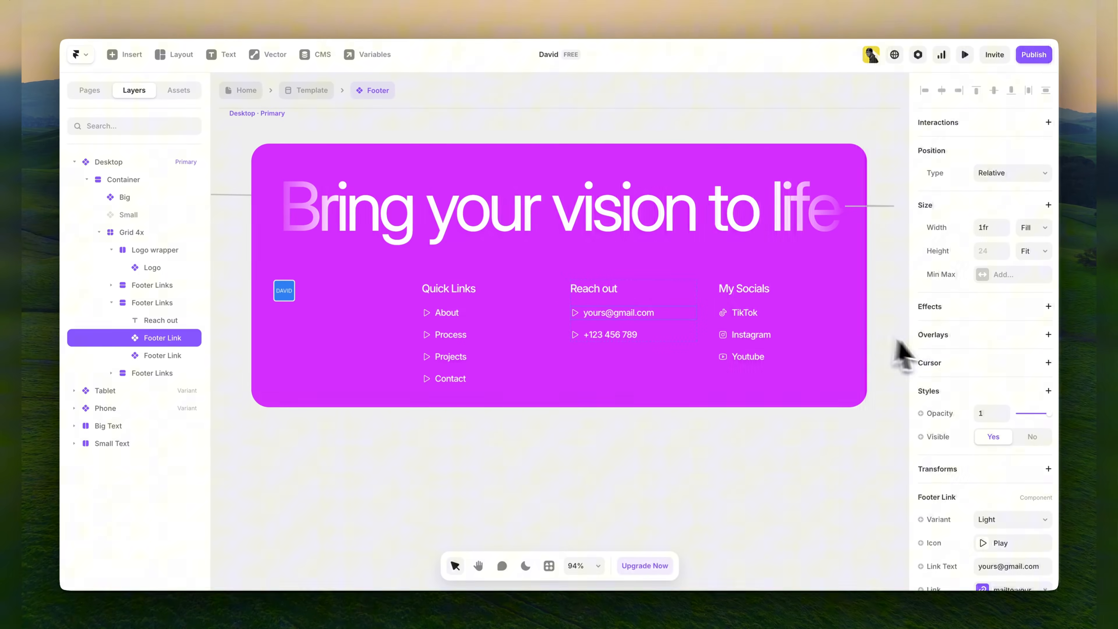
{"action": "scroll", "coordinate": [964, 366], "scroll_direction": "down", "scroll_amount": 3}
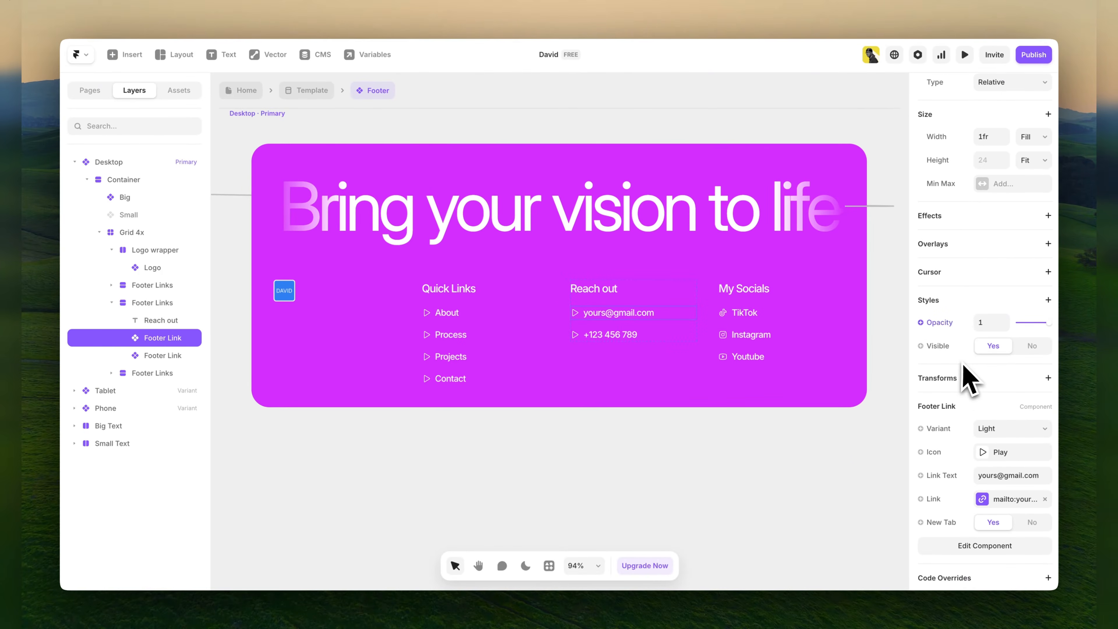
{"action": "scroll", "coordinate": [966, 378], "scroll_direction": "down", "scroll_amount": 1}
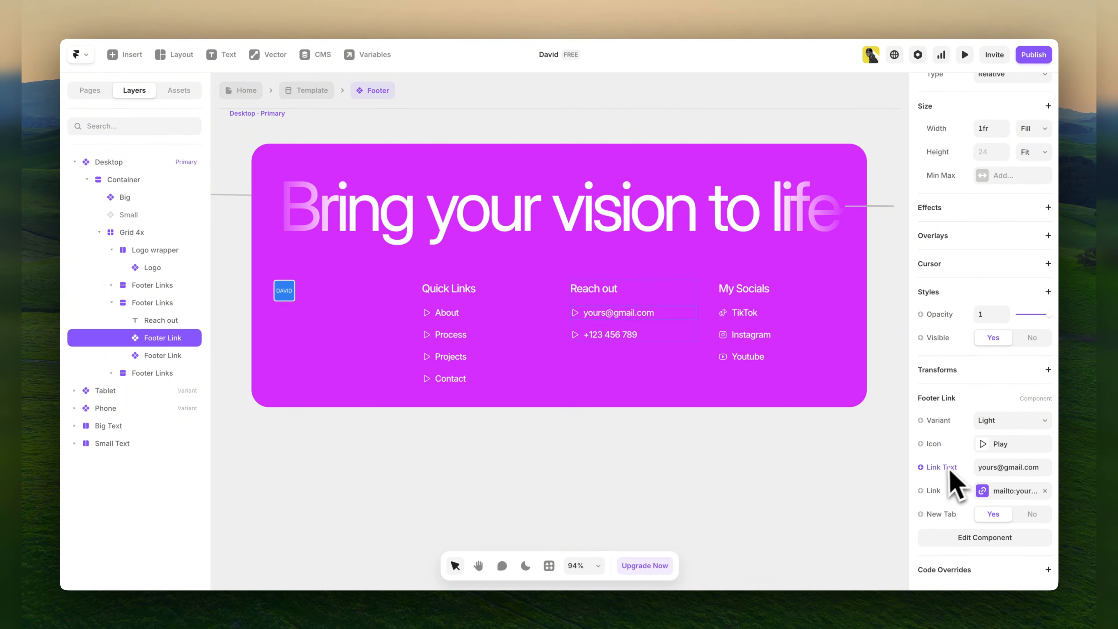
{"action": "left_click", "coordinate": [1000, 466]}
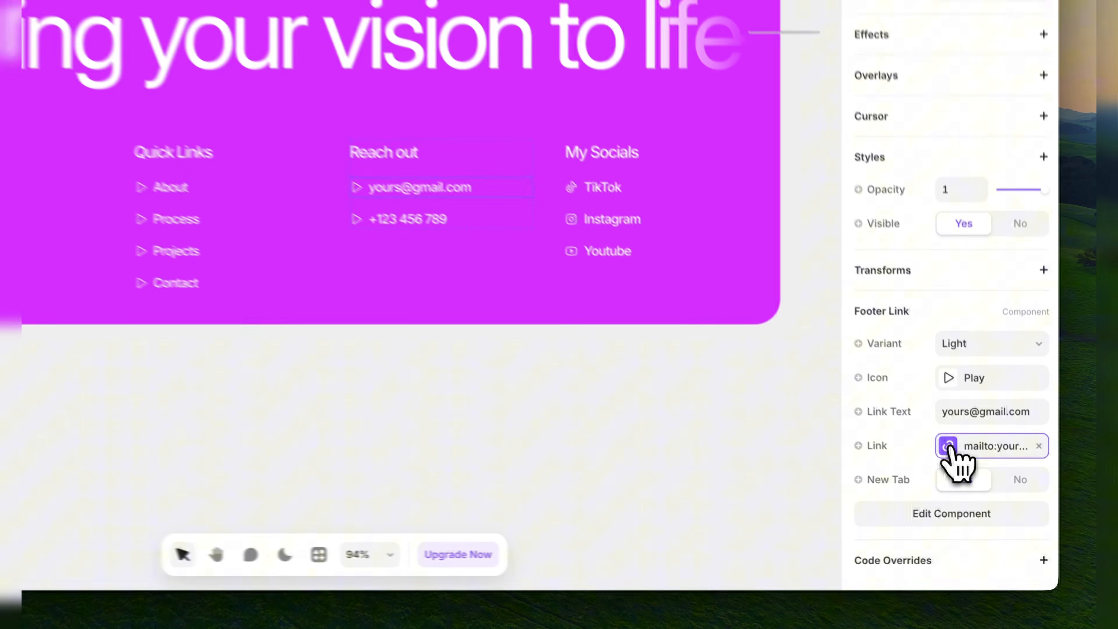
{"action": "left_click", "coordinate": [983, 491]}
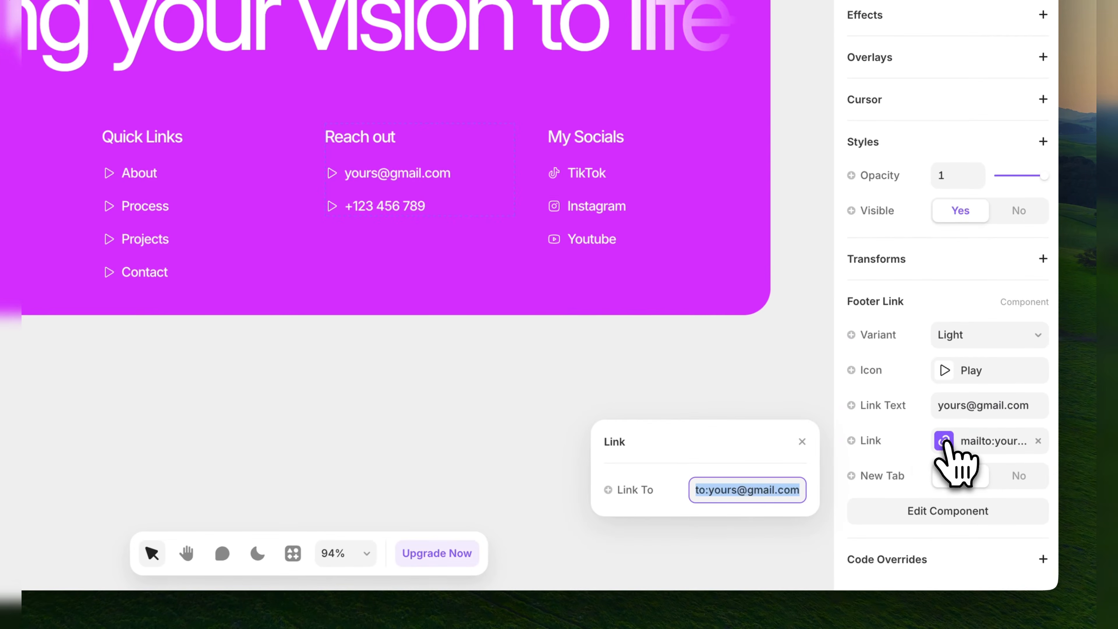
{"action": "left_click", "coordinate": [759, 488]}
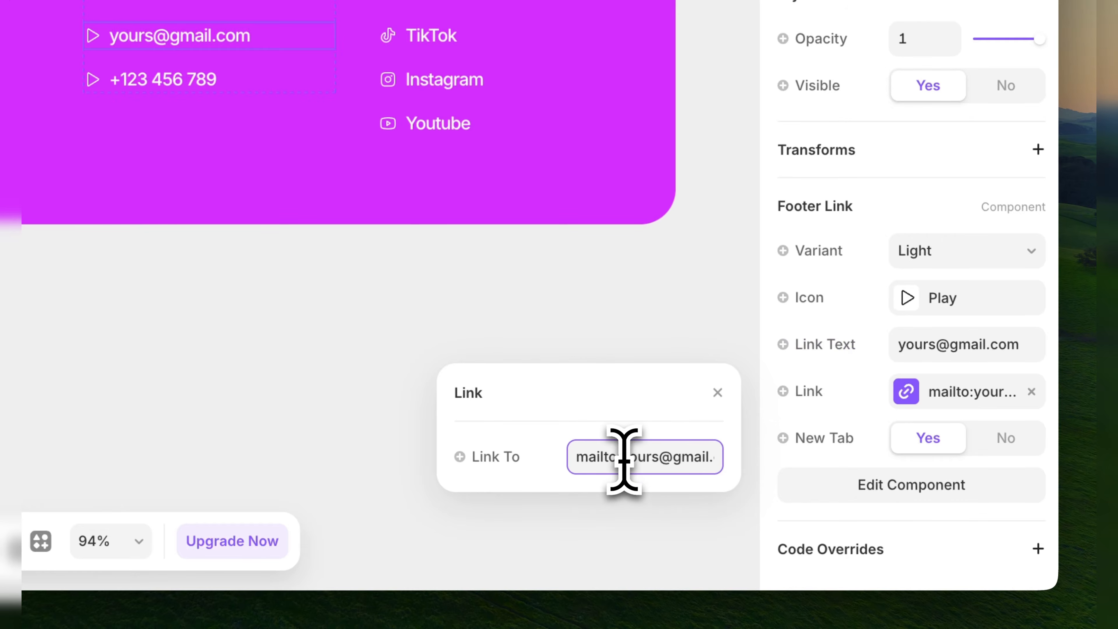
{"action": "left_click_drag", "start_coordinate": [623, 459], "coordinate": [729, 459]}
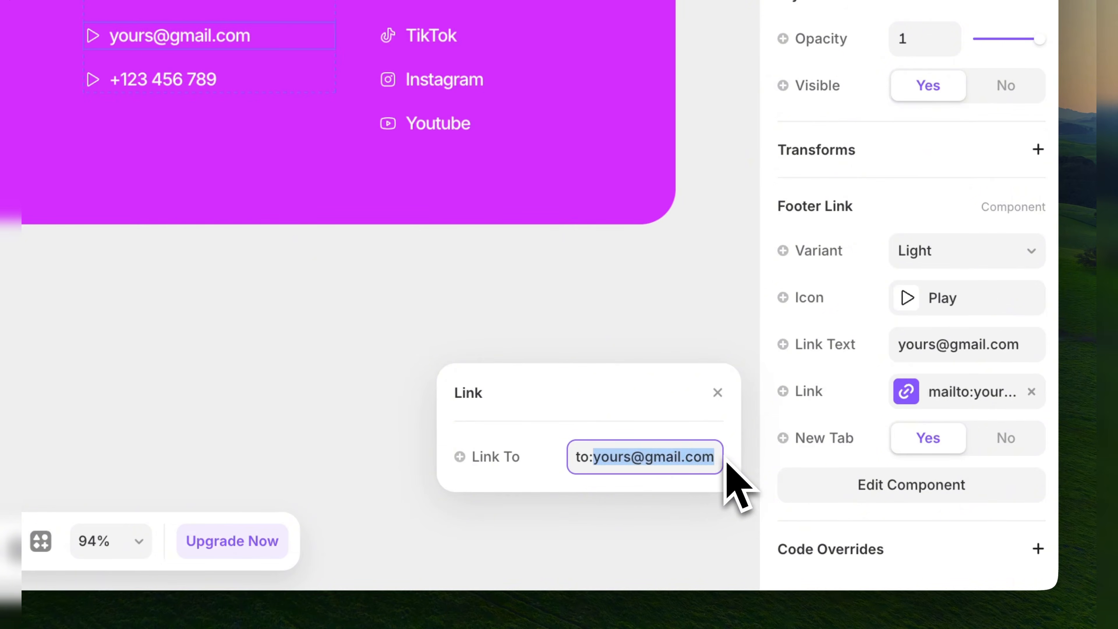
{"action": "left_click", "coordinate": [714, 457]}
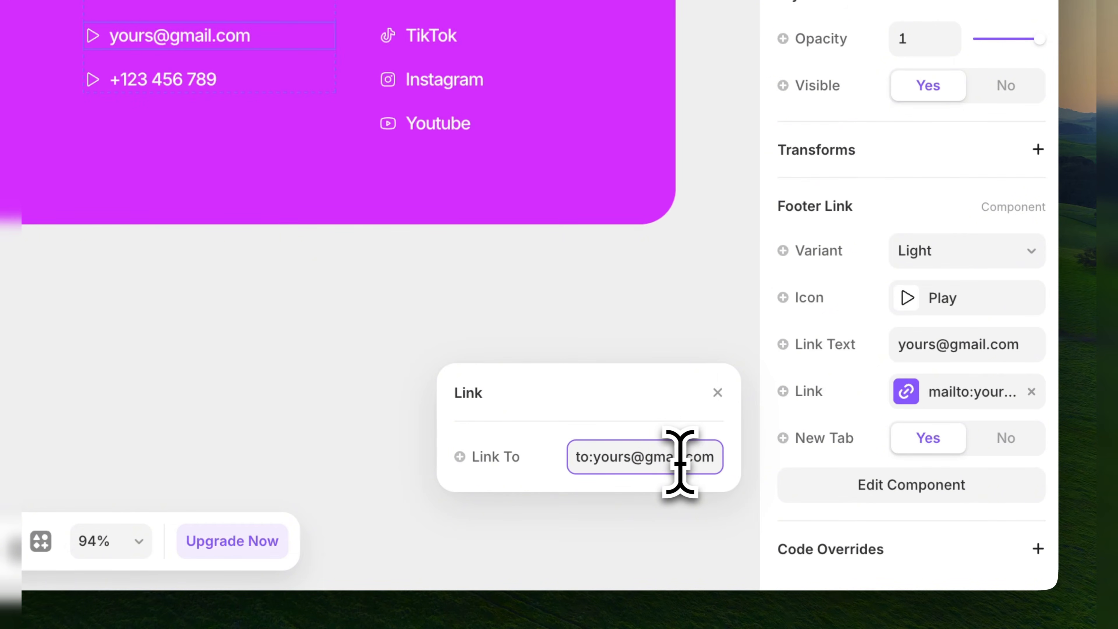
{"action": "left_click", "coordinate": [727, 352]}
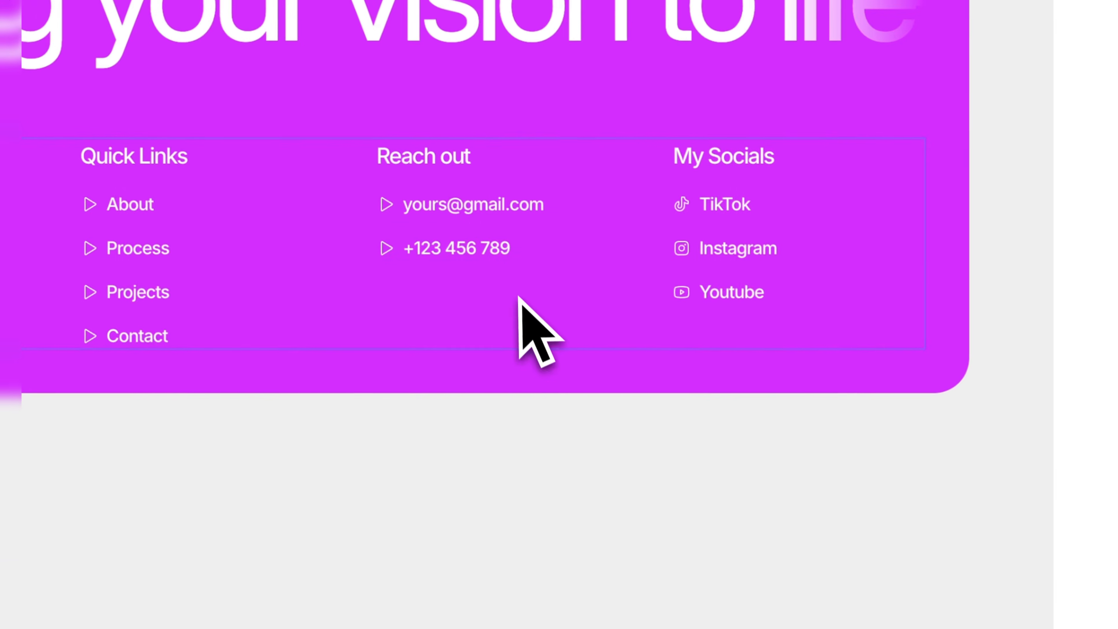
Examine the link text and tel link target of the phone entry under Reach out in the footer.
{"action": "left_click", "coordinate": [423, 256]}
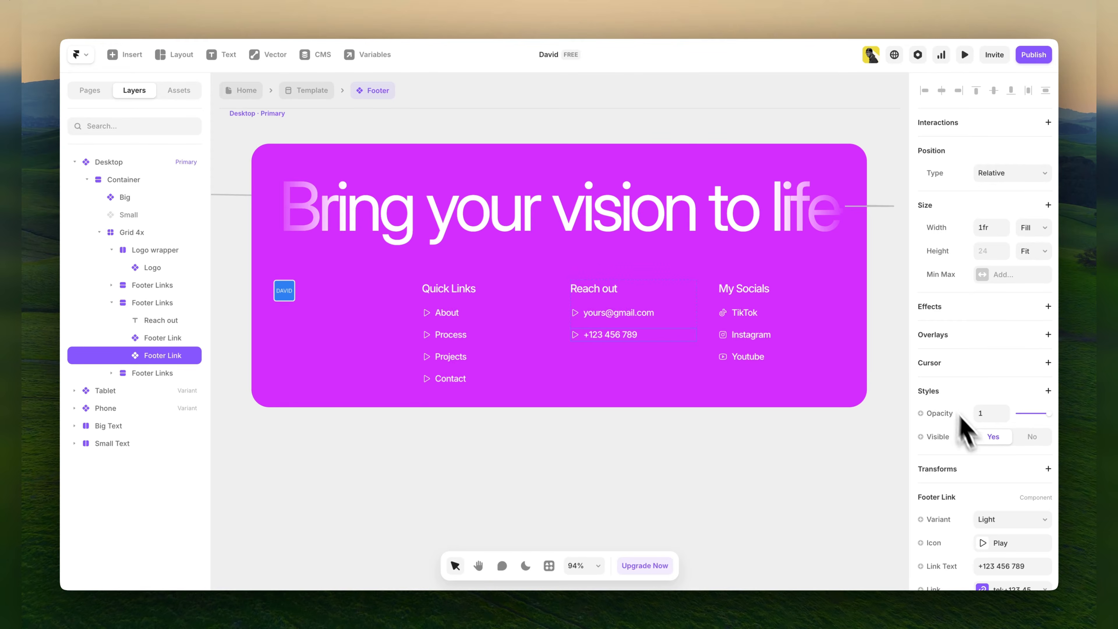
{"action": "scroll", "coordinate": [973, 441], "scroll_direction": "down", "scroll_amount": 3}
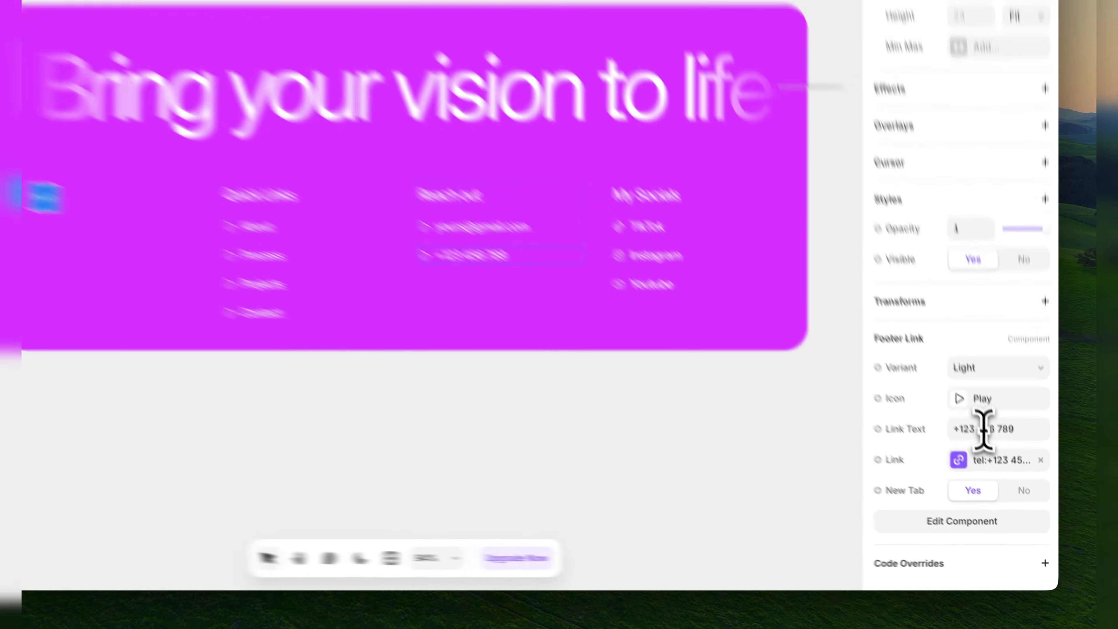
{"action": "left_click", "coordinate": [1000, 468]}
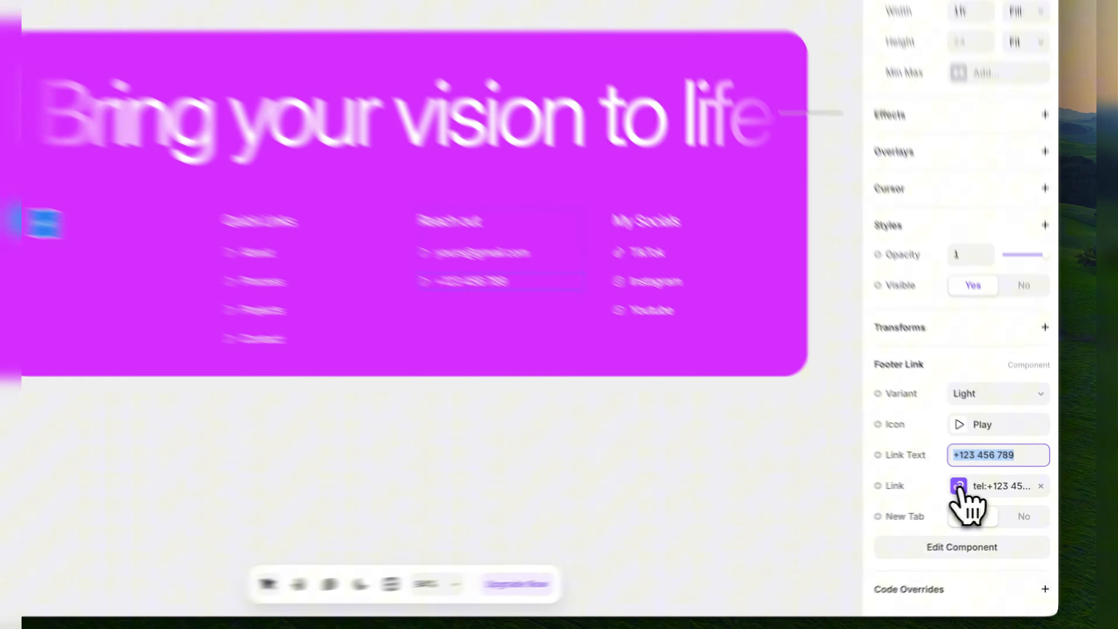
{"action": "left_click", "coordinate": [982, 491]}
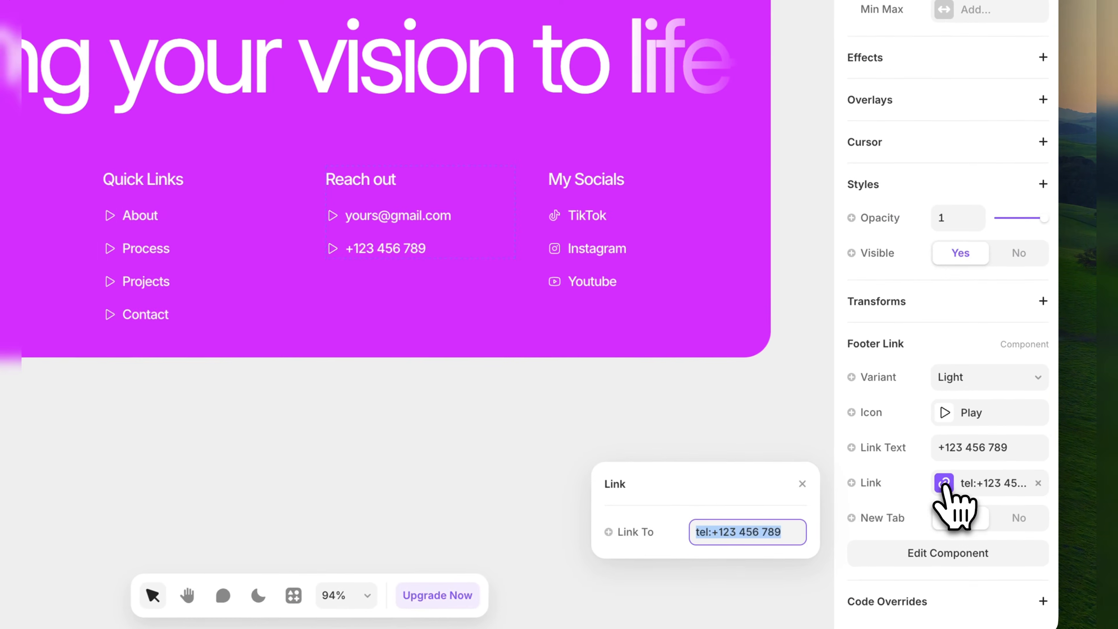
{"action": "left_click", "coordinate": [711, 527]}
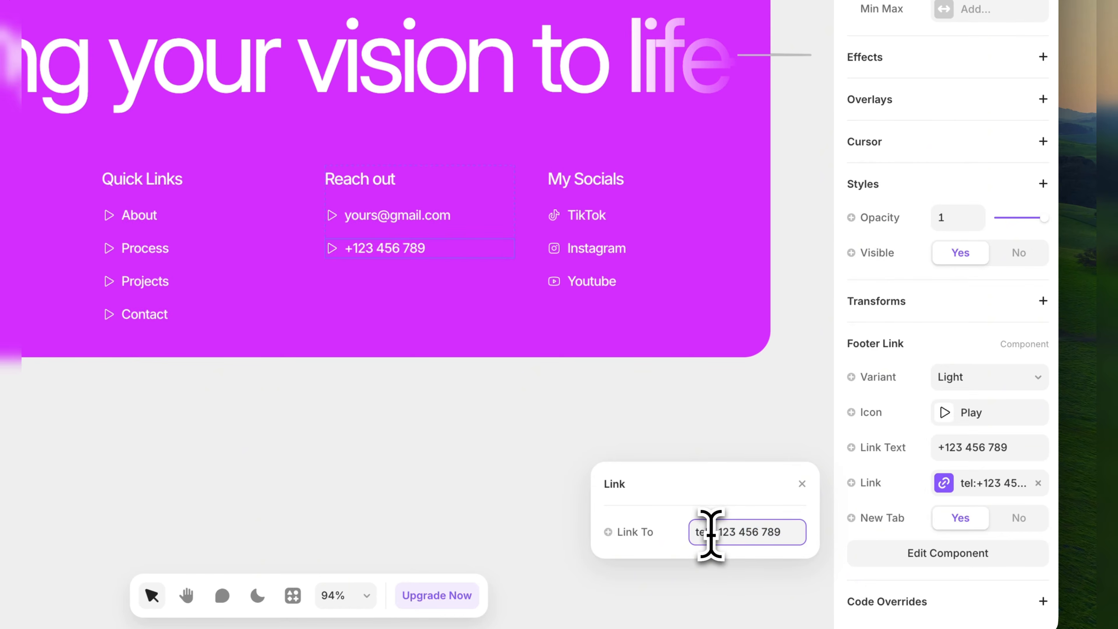
{"action": "left_click_drag", "start_coordinate": [712, 532], "coordinate": [768, 532]}
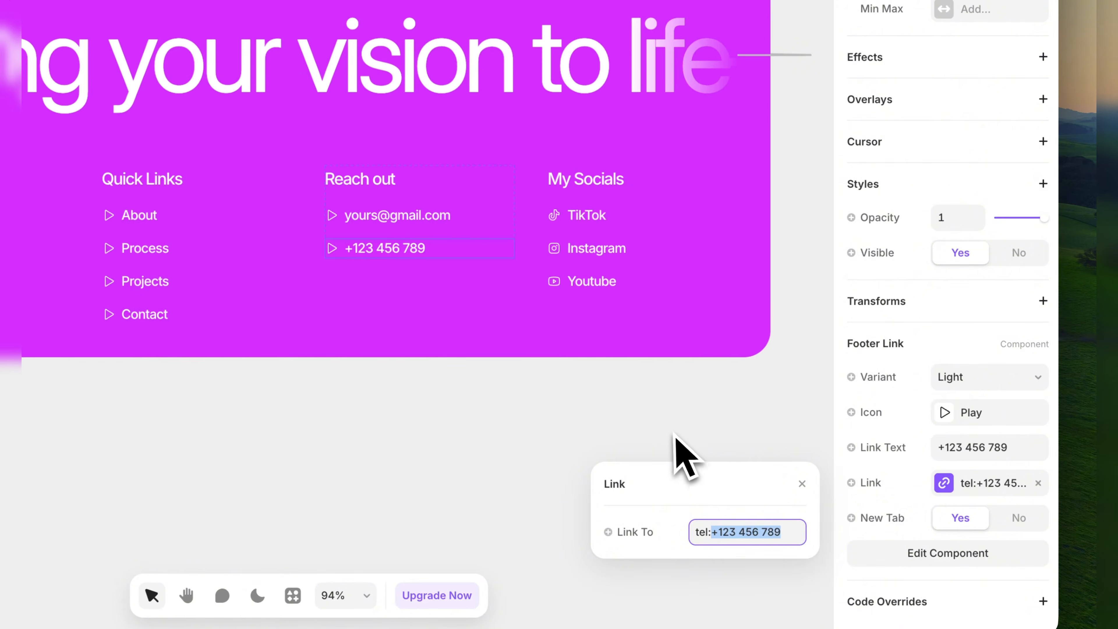
{"action": "left_click", "coordinate": [676, 454]}
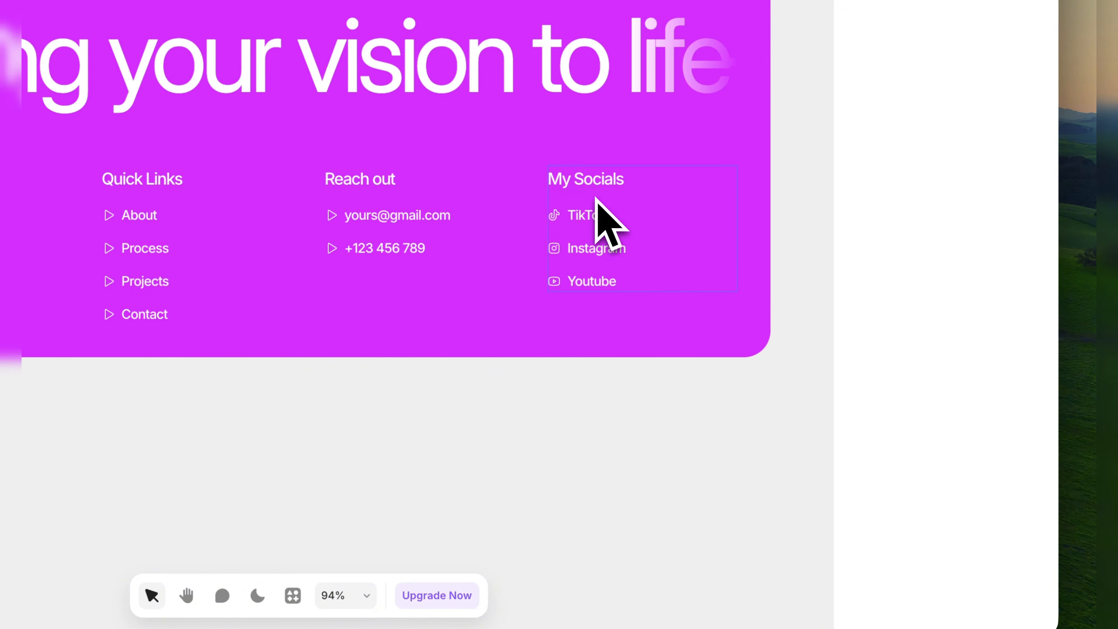
Examine the link settings and link target of the TikTok entry under My Socials.
{"action": "left_click", "coordinate": [590, 219]}
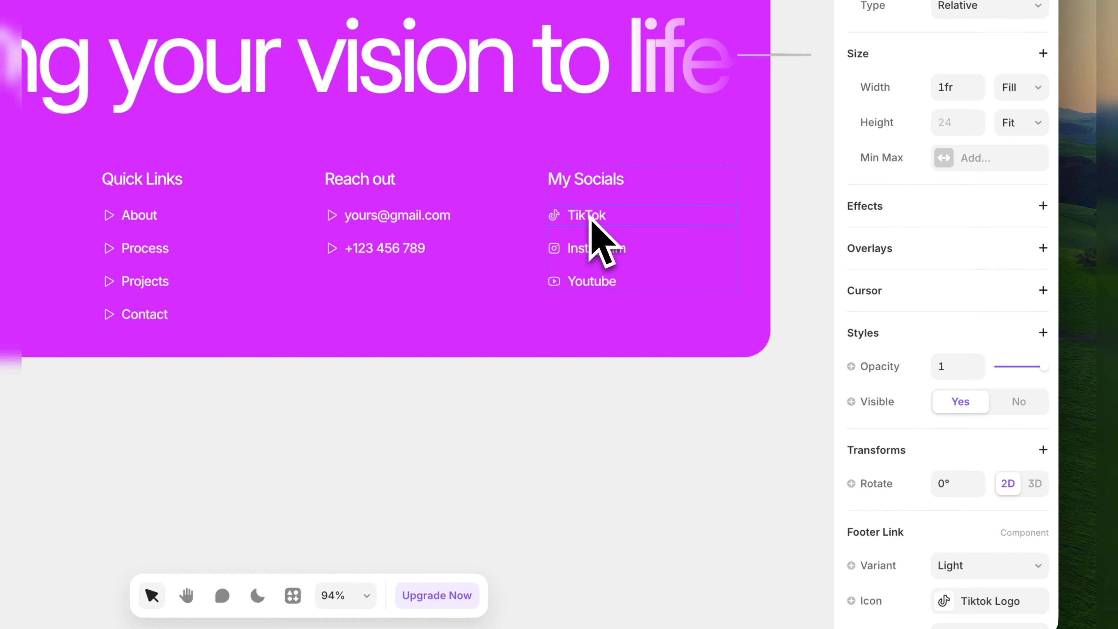
{"action": "scroll", "coordinate": [1018, 424], "scroll_direction": "down", "scroll_amount": 5}
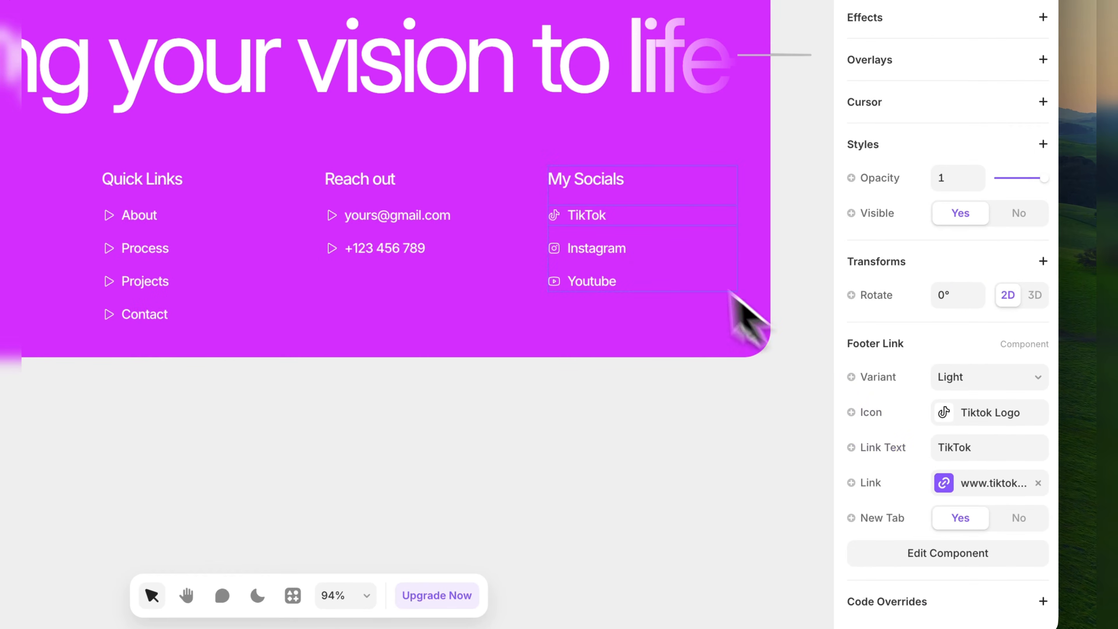
{"action": "left_click", "coordinate": [953, 483]}
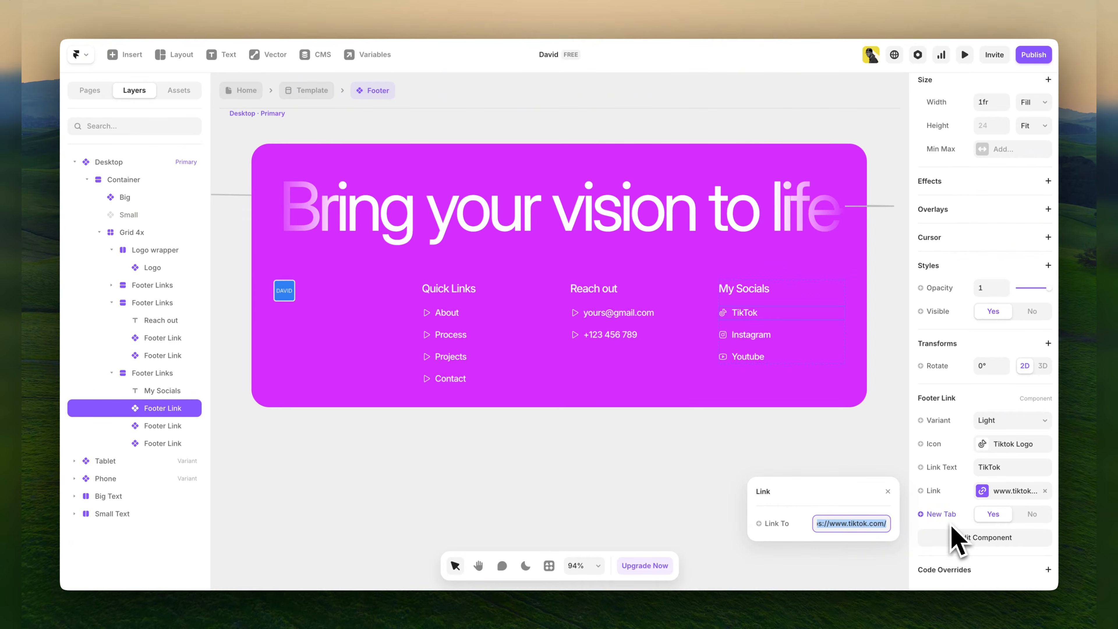
{"action": "left_click", "coordinate": [852, 462]}
Check the Instagram entry's settings, and view the Youtube entry's link options without setting a target.
{"action": "left_click", "coordinate": [758, 337]}
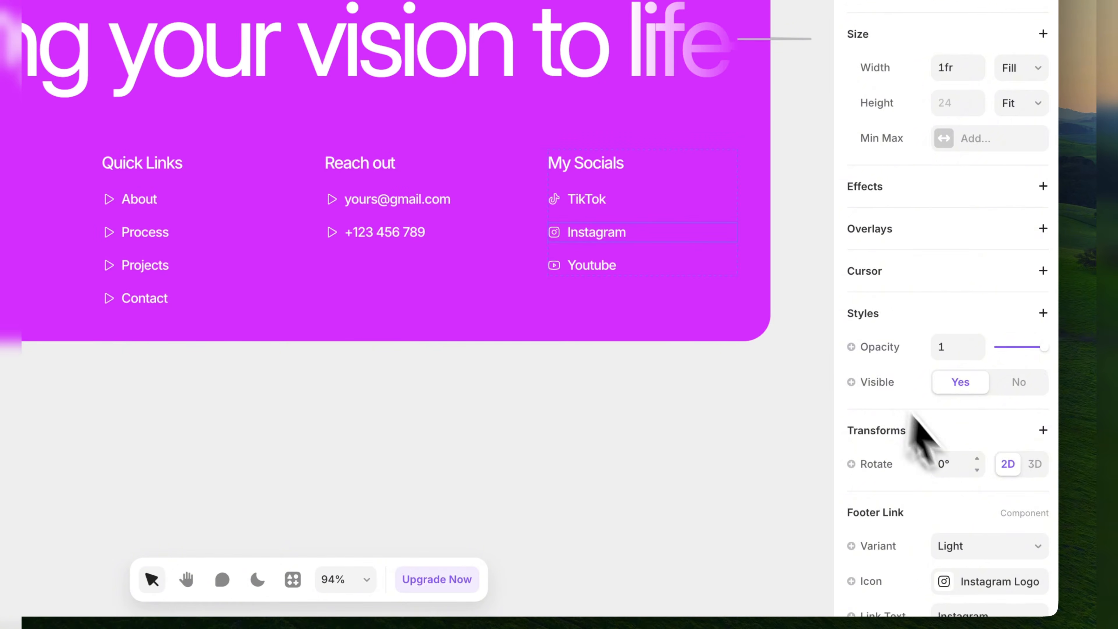
{"action": "scroll", "coordinate": [938, 444], "scroll_direction": "down", "scroll_amount": 4}
{"action": "left_click", "coordinate": [590, 266]}
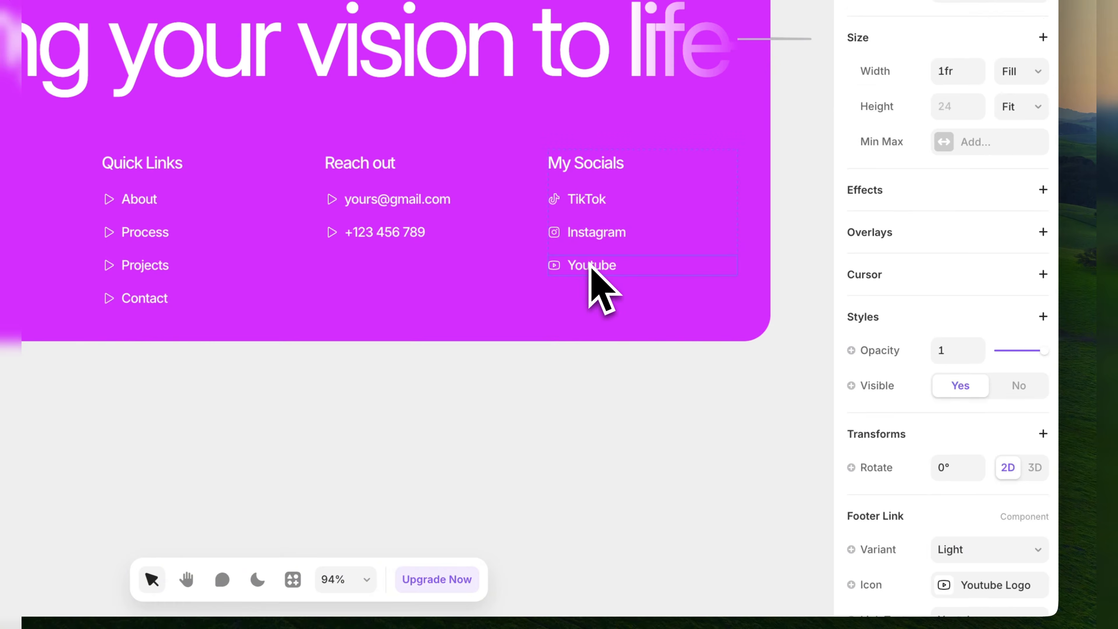
{"action": "scroll", "coordinate": [994, 424], "scroll_direction": "down", "scroll_amount": 5}
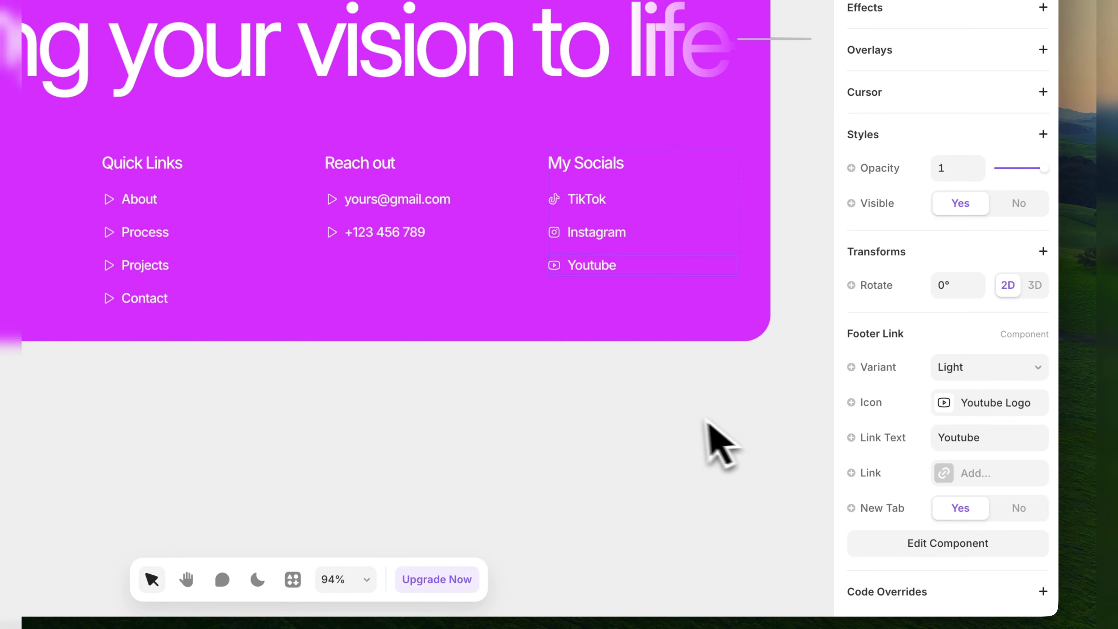
{"action": "left_click", "coordinate": [959, 473]}
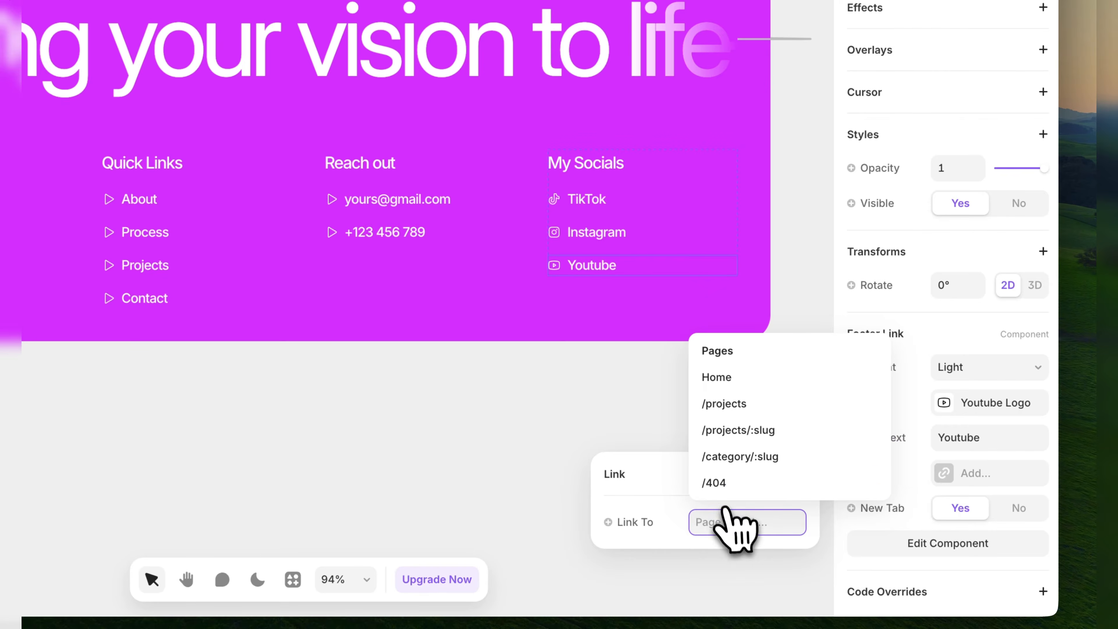
{"action": "left_click", "coordinate": [574, 399]}
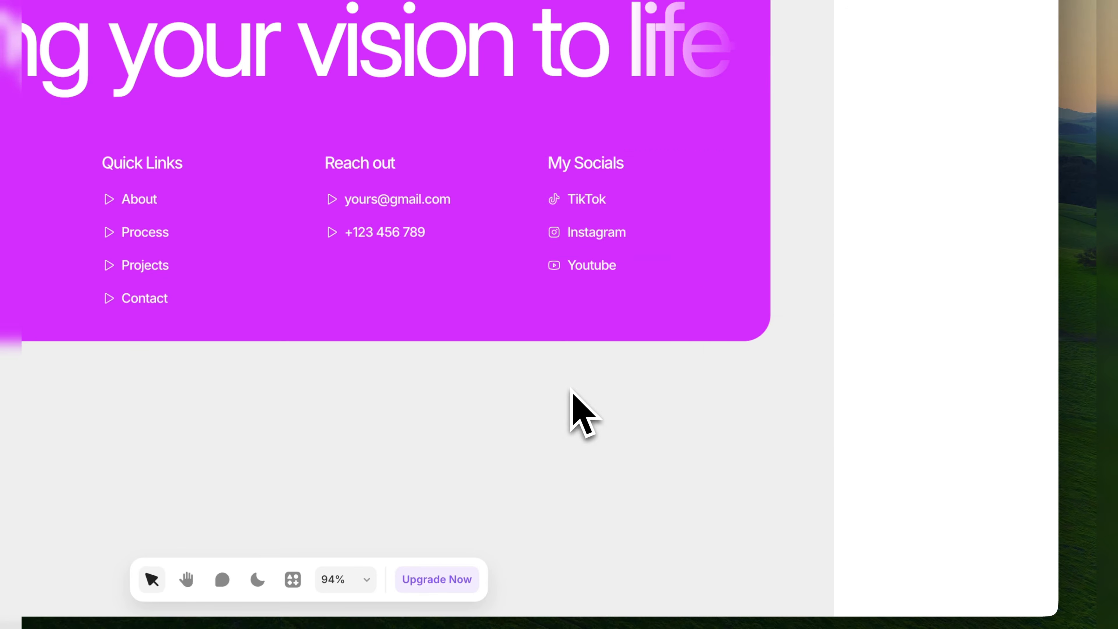
Duplicate the Youtube footer link under My Socials.
{"action": "left_click", "coordinate": [609, 276]}
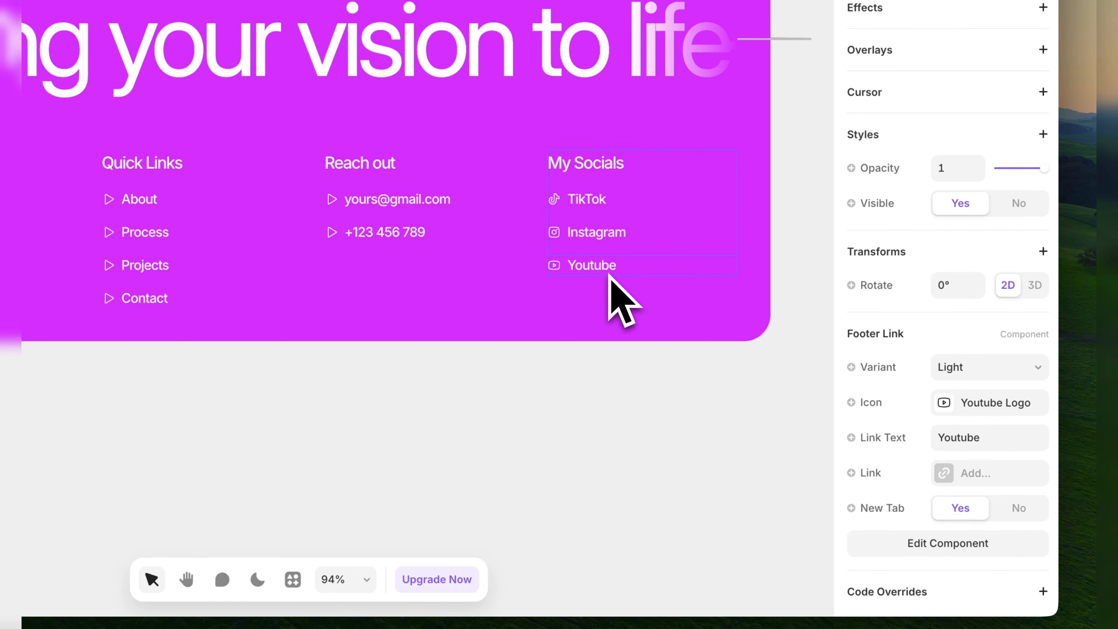
{"action": "key", "text": "super+d"}
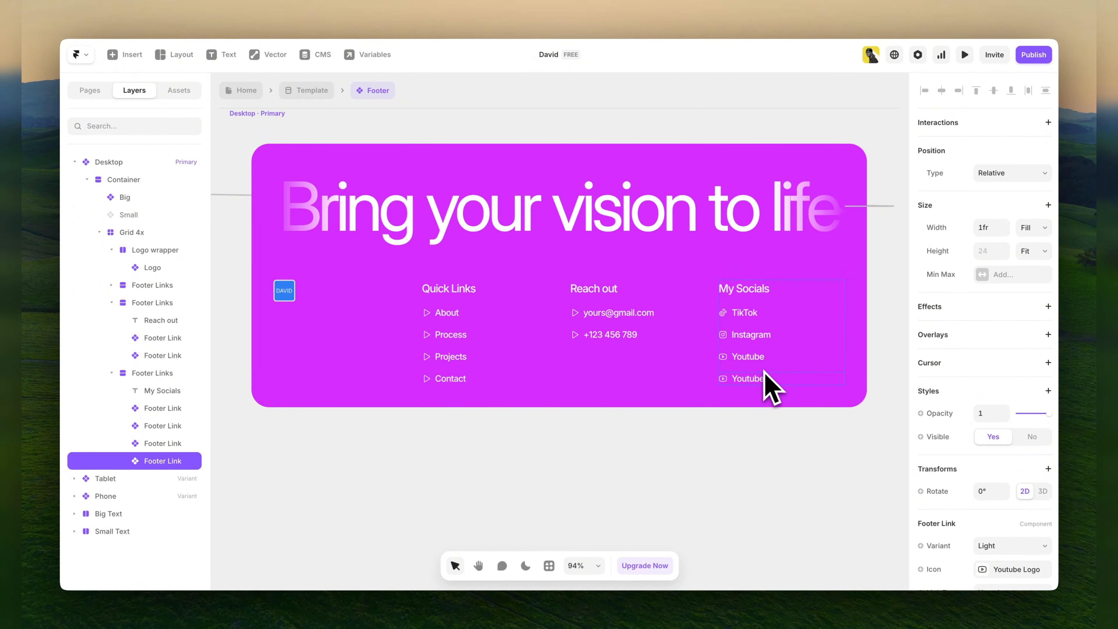
Undo the last duplication, duplicate the Youtube footer link under My Socials again, and set the copy's icon to the Linkedin logo.
{"action": "key", "text": "super+z"}
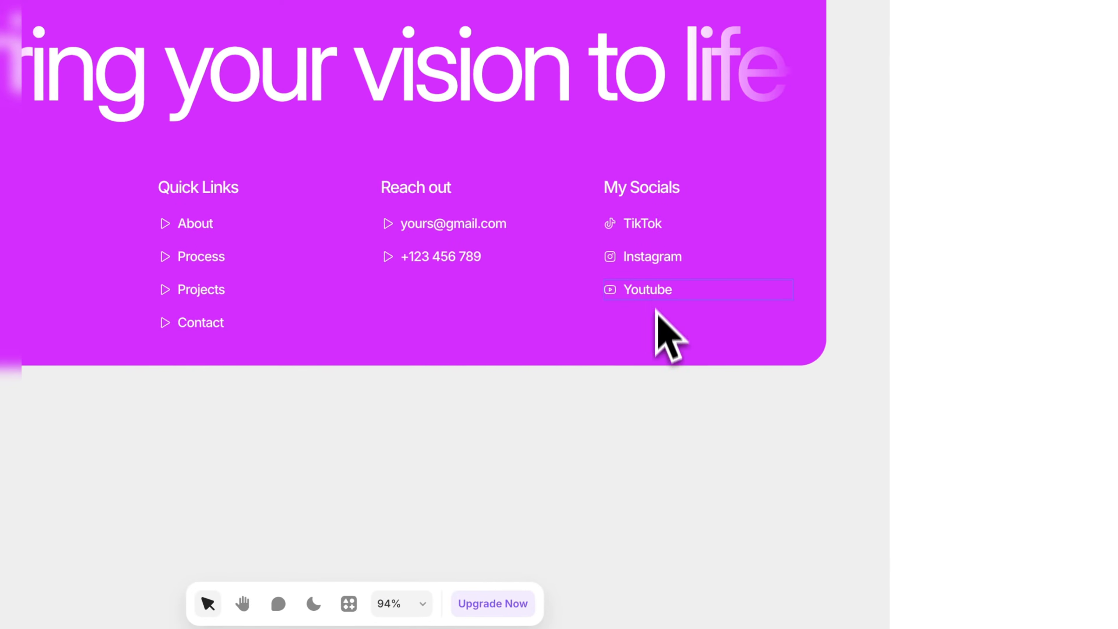
{"action": "key", "text": "super+d"}
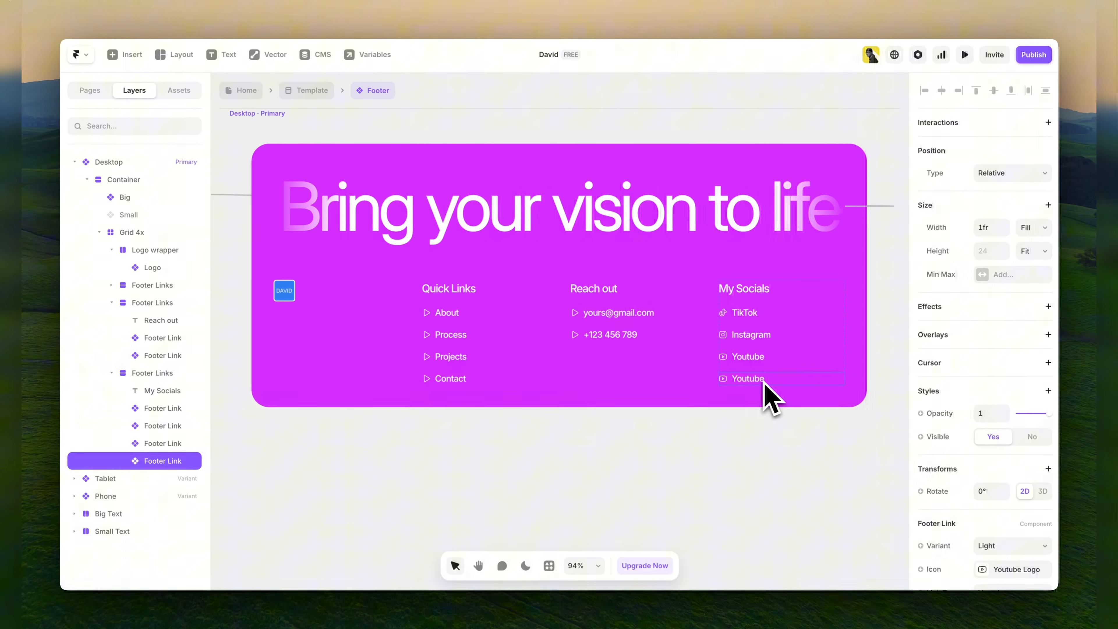
{"action": "scroll", "coordinate": [975, 429], "scroll_direction": "down", "scroll_amount": 3}
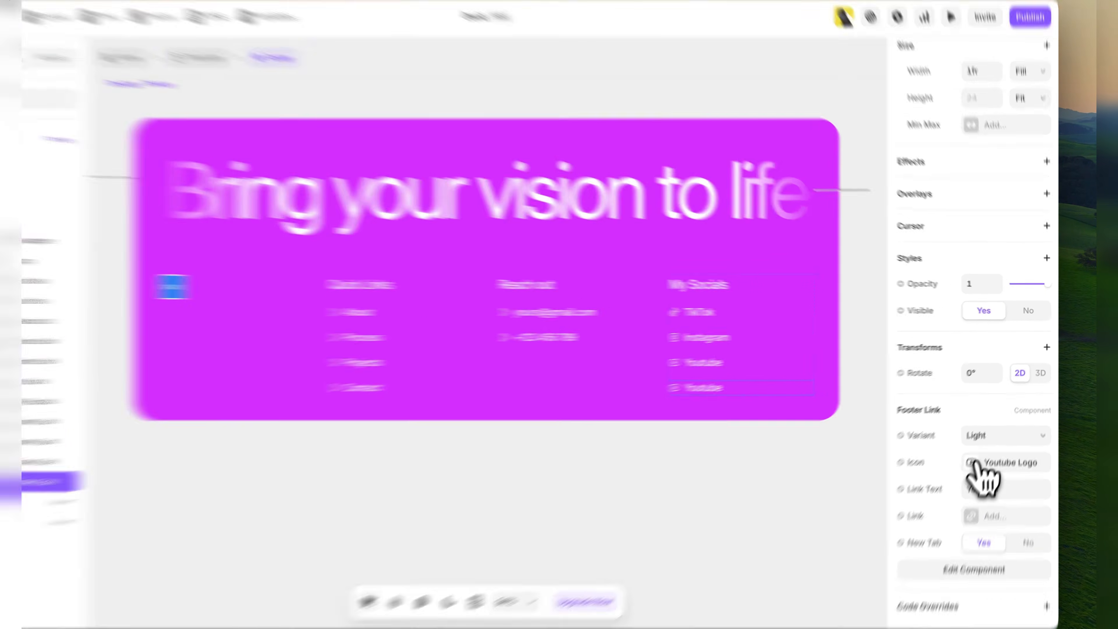
{"action": "left_click", "coordinate": [986, 446]}
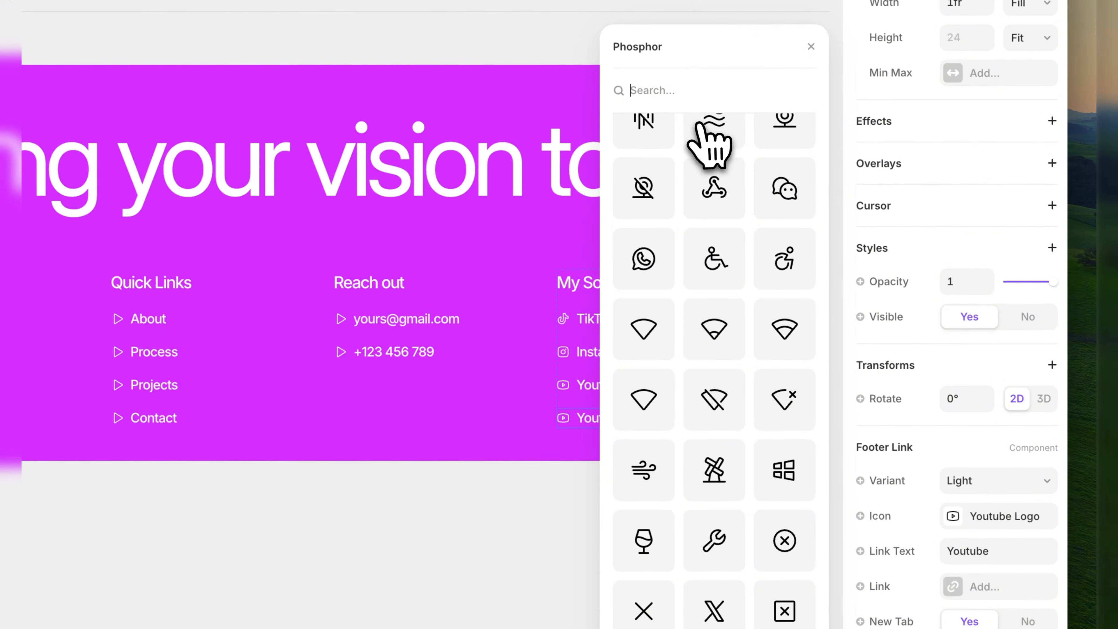
{"action": "type", "text": "linke"}
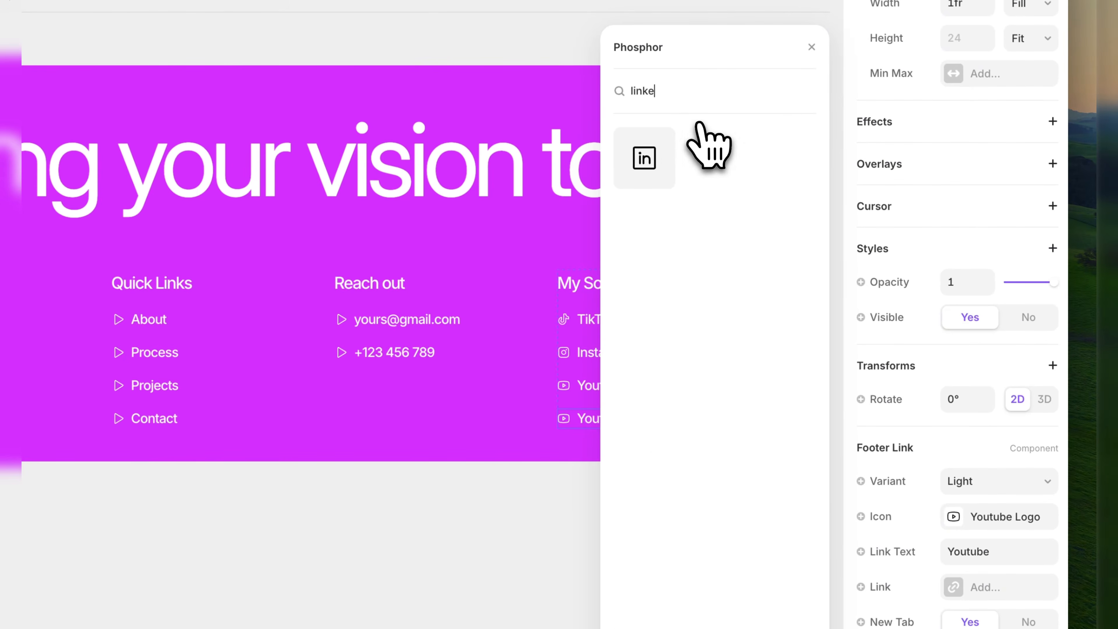
{"action": "left_click", "coordinate": [659, 154]}
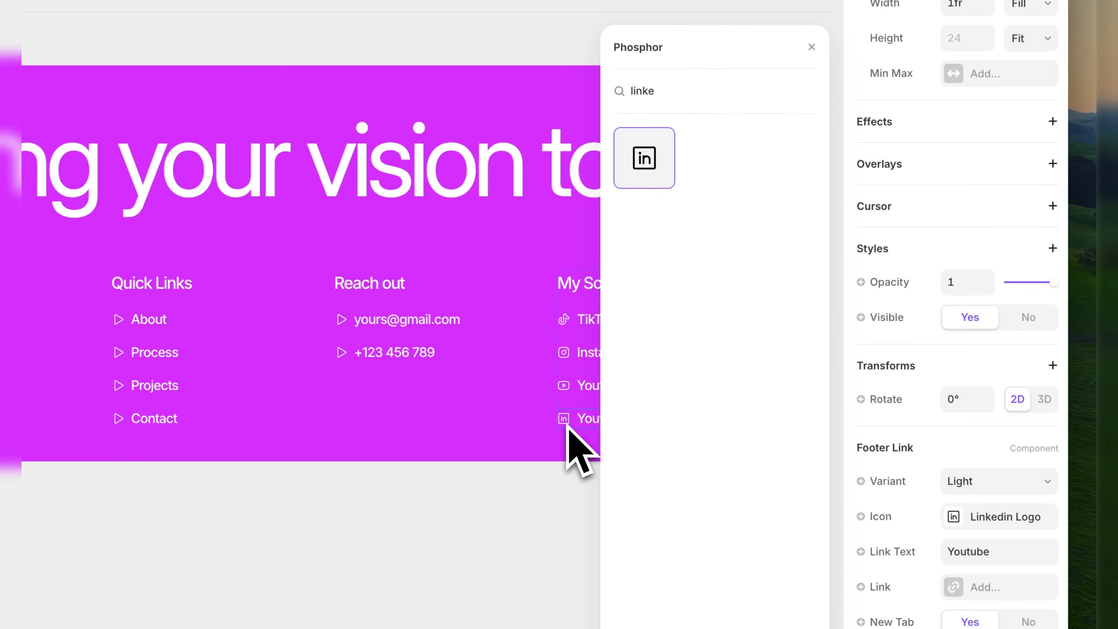
Set the link text of the duplicated footer link under My Socials to Linkedin.
{"action": "left_click", "coordinate": [570, 491]}
{"action": "left_click", "coordinate": [591, 426], "text": "super"}
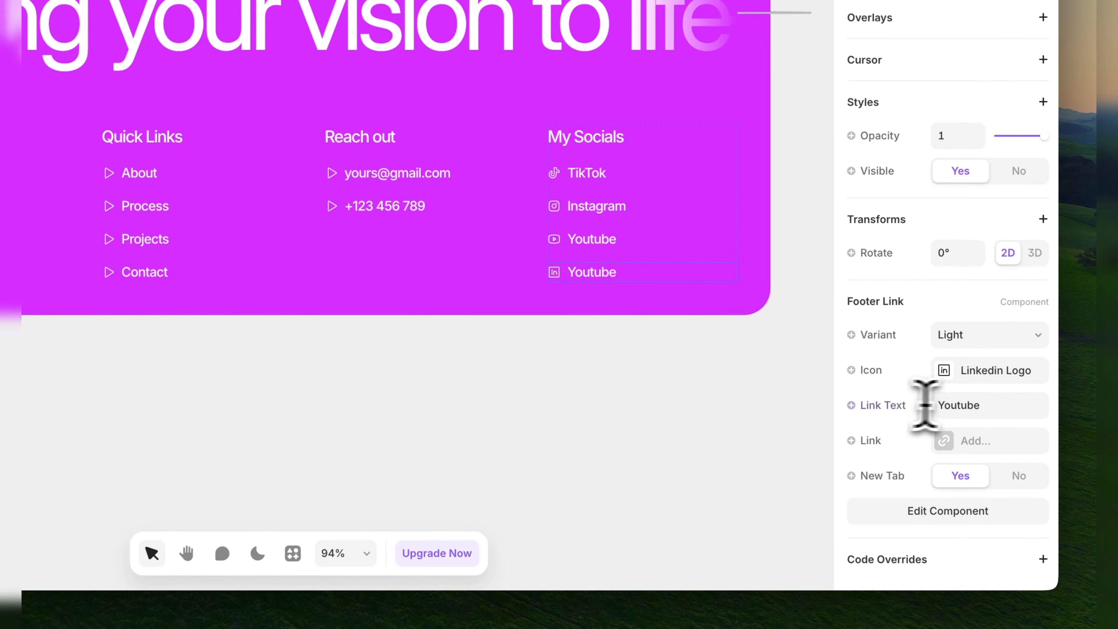
{"action": "left_click", "coordinate": [987, 405]}
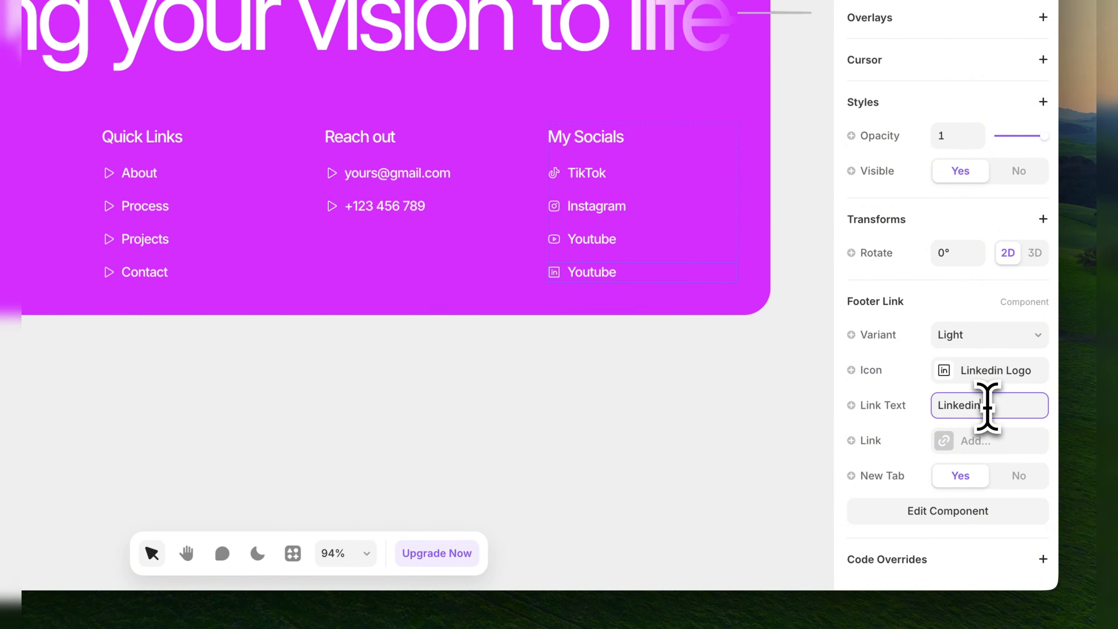
{"action": "type", "text": "Linkedin"}
{"action": "left_click", "coordinate": [712, 445]}
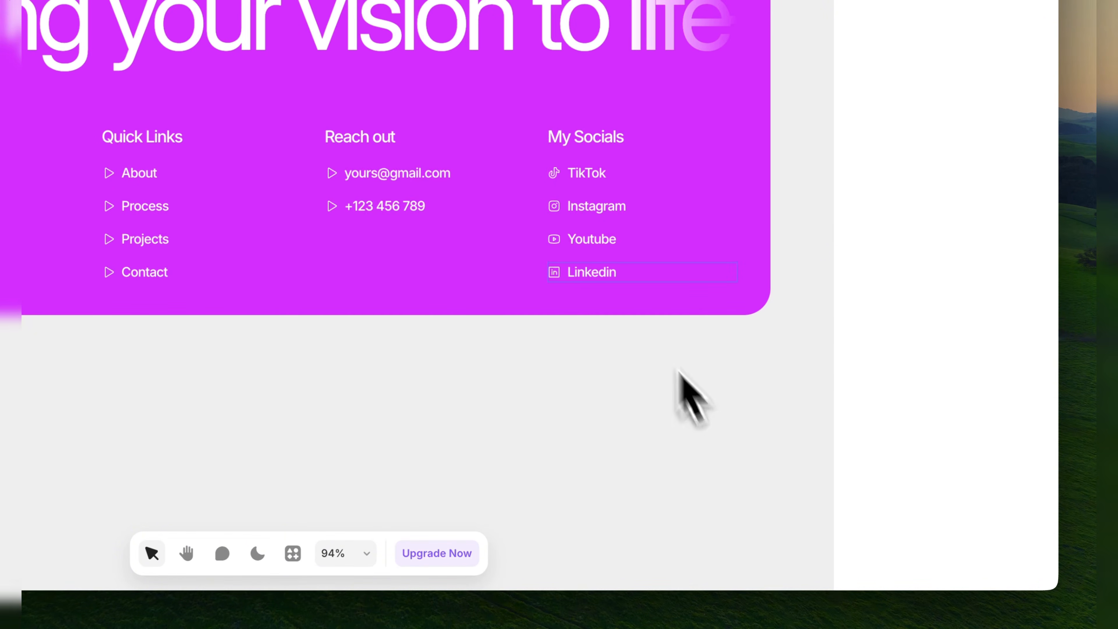
View the Linkedin footer link's target options without setting one, and delete that link from My Socials.
{"action": "left_click", "coordinate": [594, 272]}
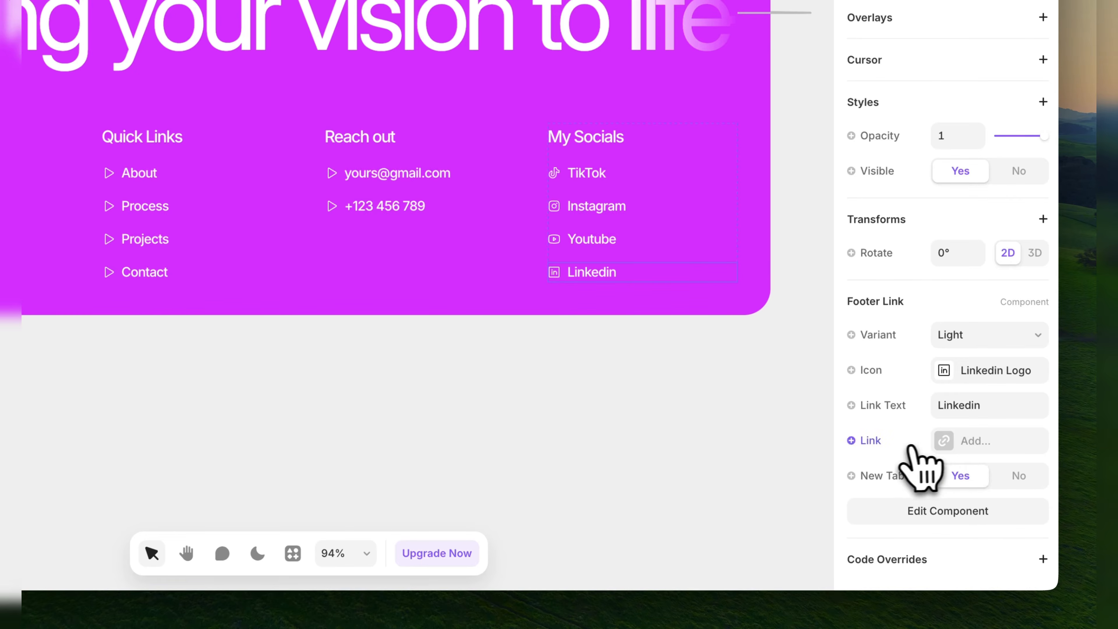
{"action": "left_click", "coordinate": [975, 441]}
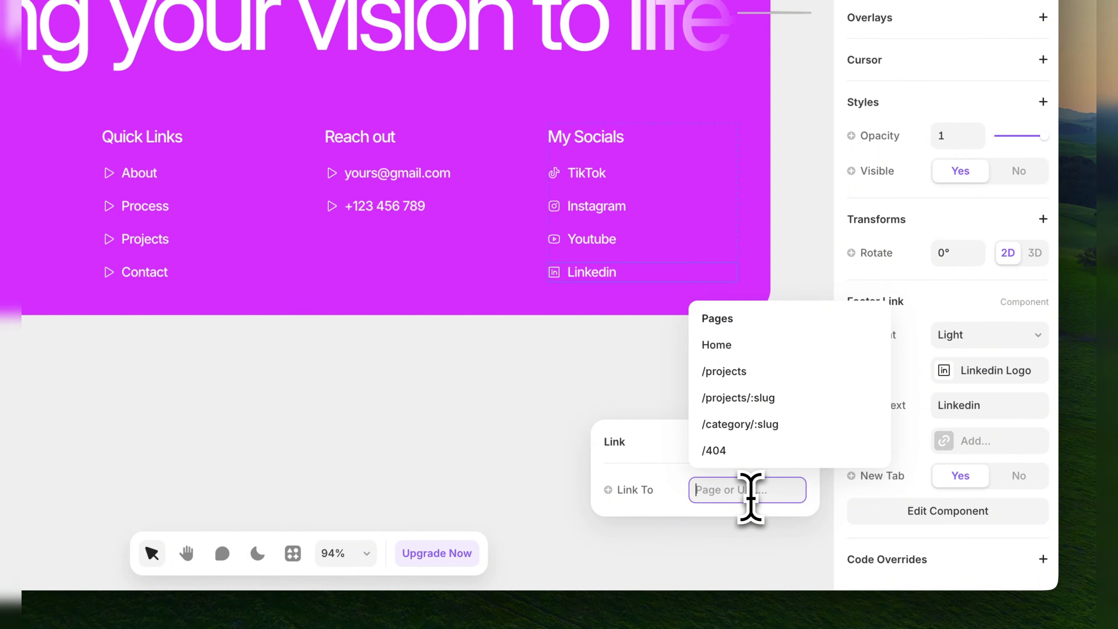
{"action": "left_click", "coordinate": [490, 396]}
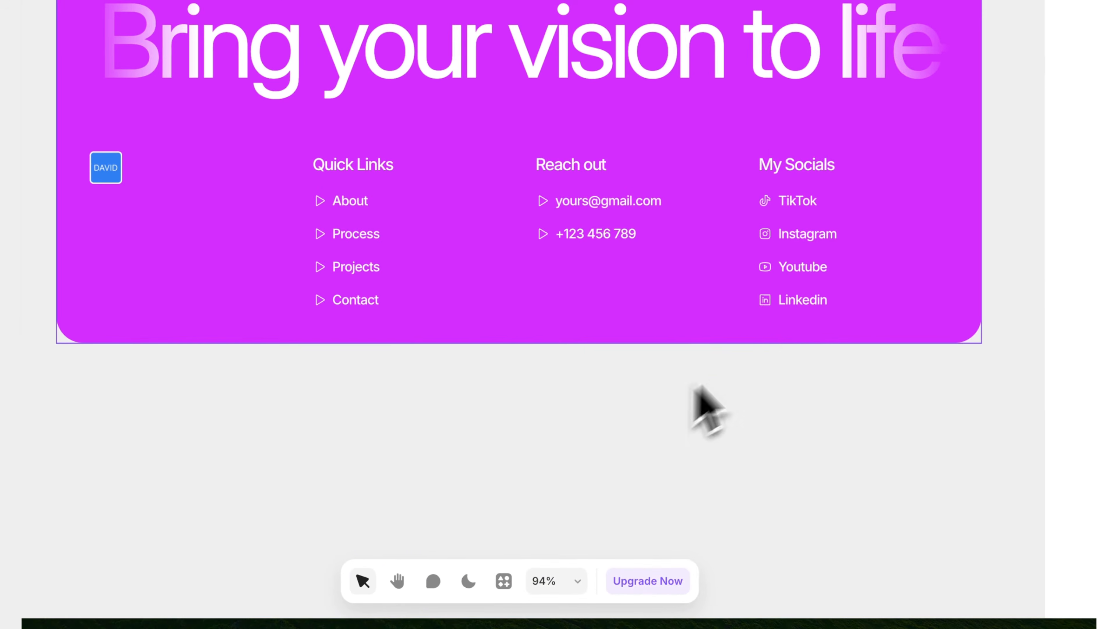
{"action": "left_click", "coordinate": [788, 307]}
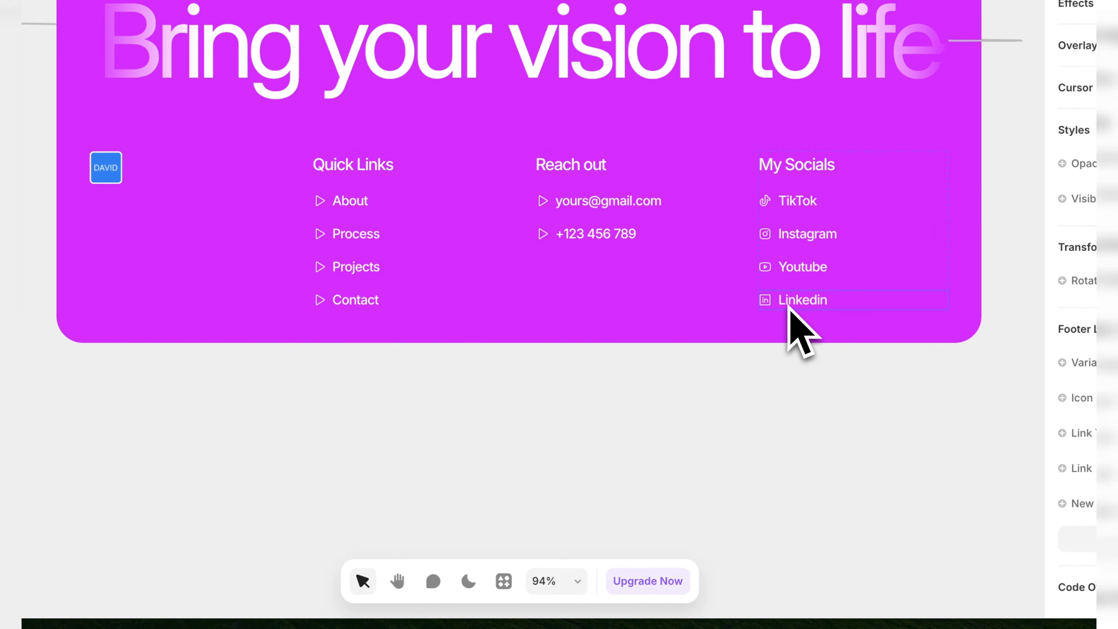
{"action": "key", "text": "Delete"}
Open the Big Text headline of the footer component for text editing.
{"action": "scroll", "coordinate": [382, 450], "scroll_direction": "up", "scroll_amount": 3}
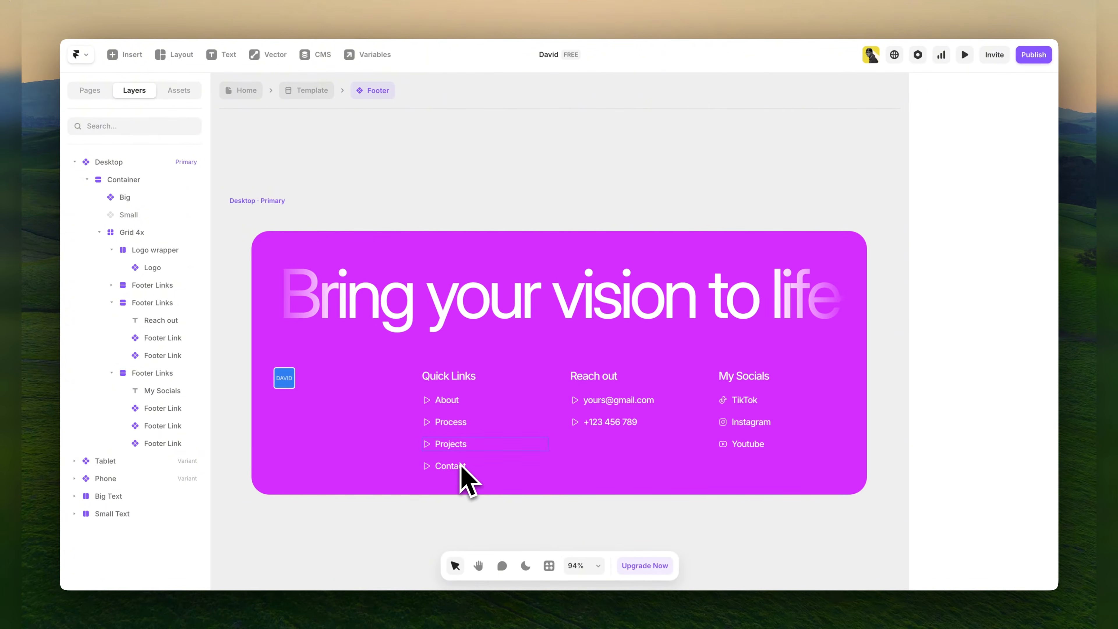
{"action": "scroll", "coordinate": [460, 459], "scroll_direction": "down", "scroll_amount": 5}
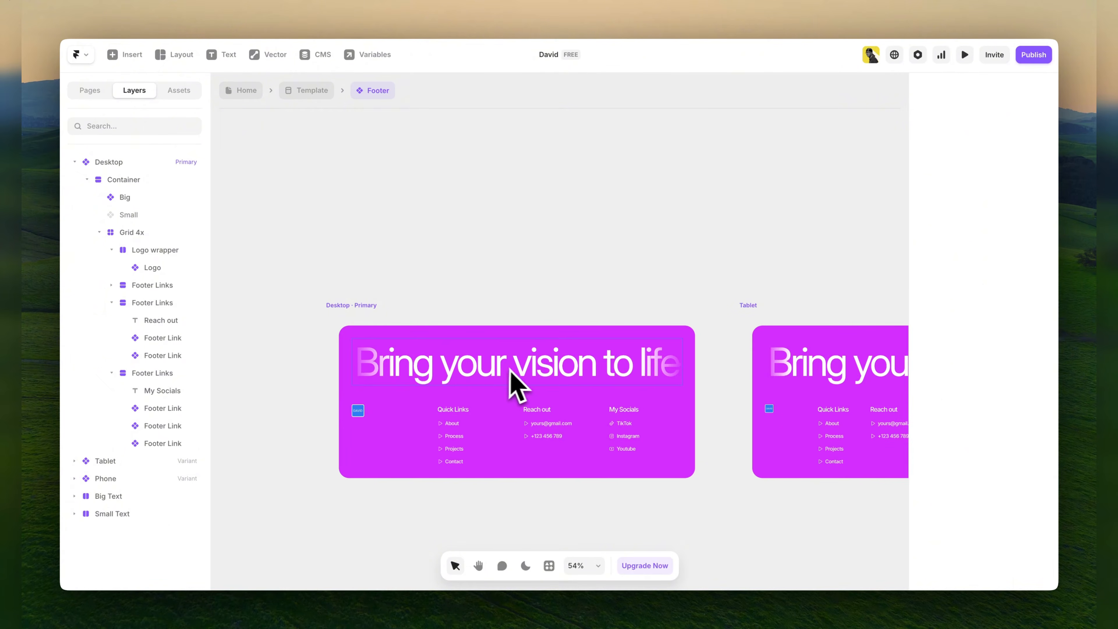
{"action": "key", "text": "space"}
{"action": "left_click_drag", "start_coordinate": [462, 260], "coordinate": [612, 230]}
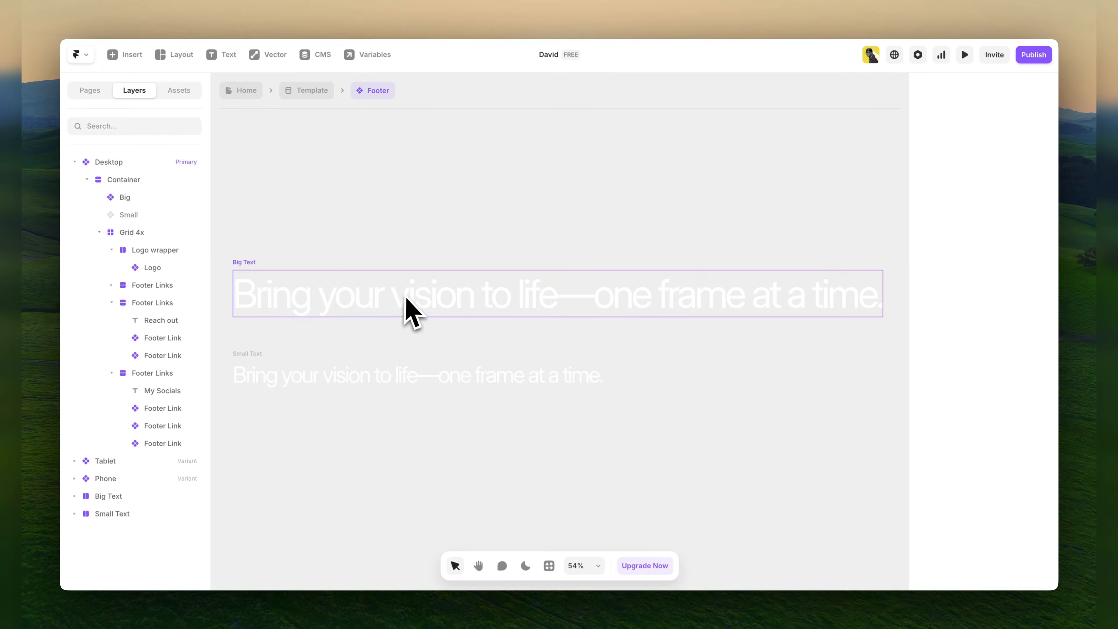
{"action": "scroll", "coordinate": [409, 310], "scroll_direction": "down", "scroll_amount": 5}
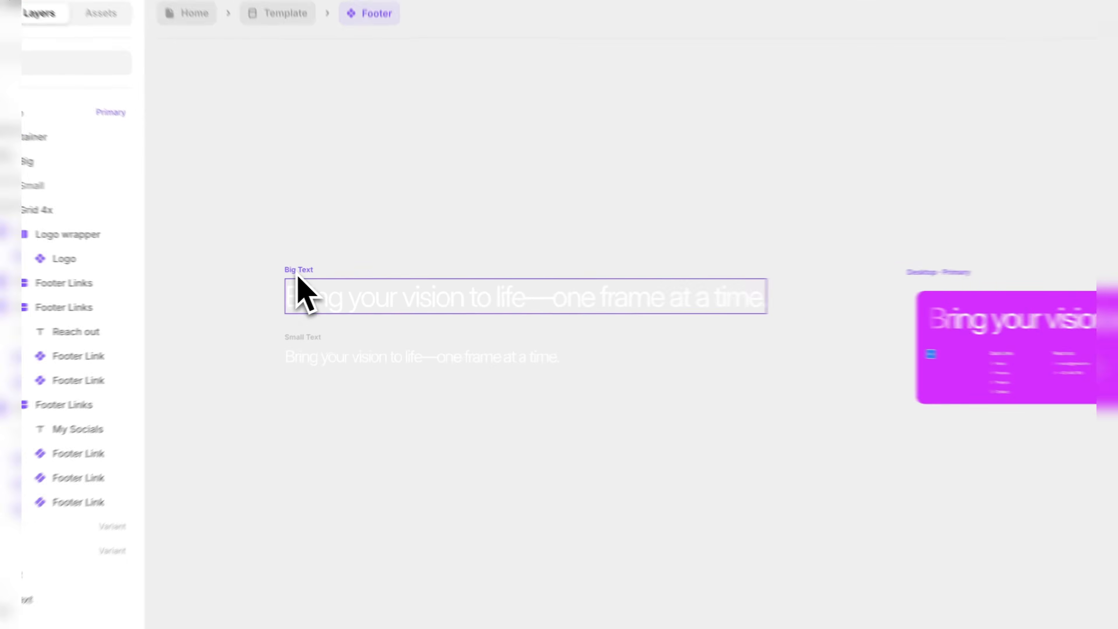
{"action": "left_click", "coordinate": [299, 287]}
{"action": "double_click", "coordinate": [308, 295]}
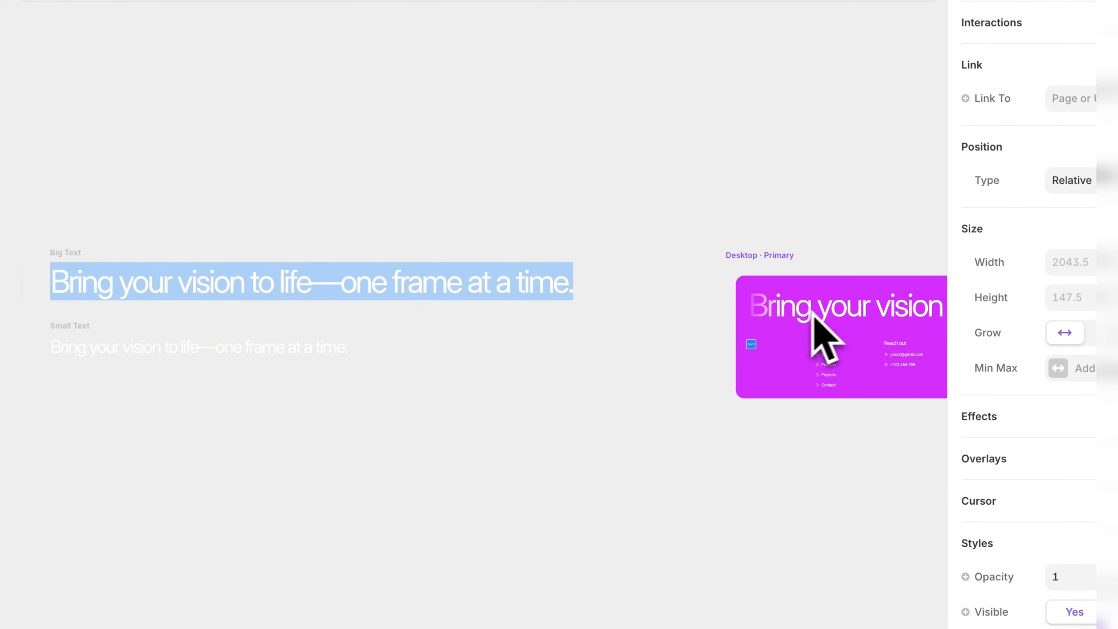
Examine the footer's Small Text headline beside the Big Text one without changing the wording.
{"action": "left_click", "coordinate": [87, 347]}
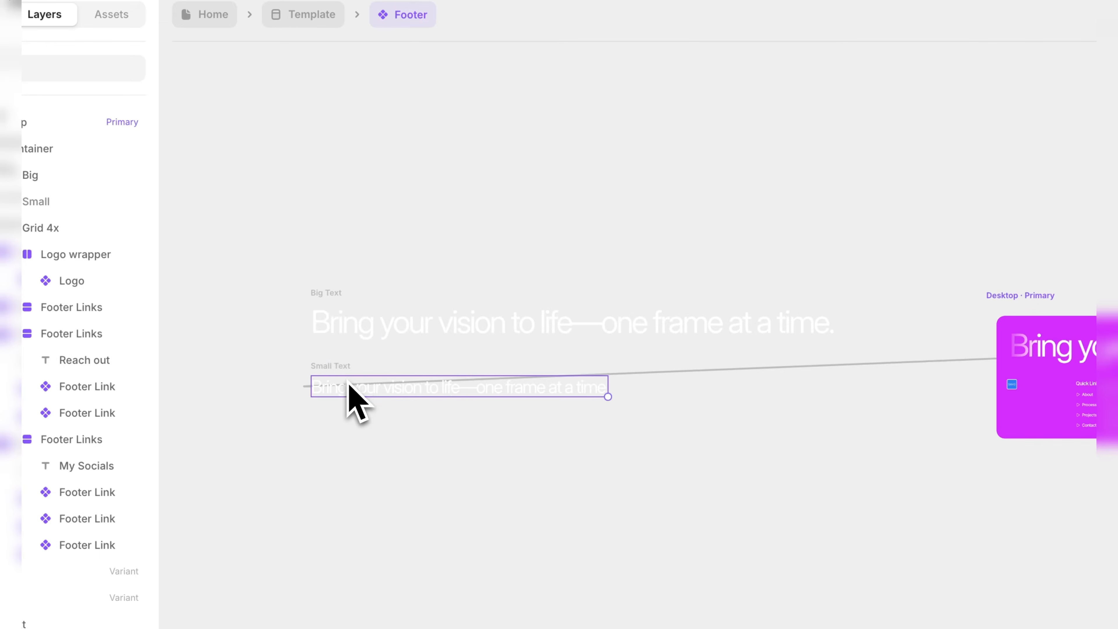
{"action": "double_click", "coordinate": [346, 386]}
{"action": "key", "text": "Escape"}
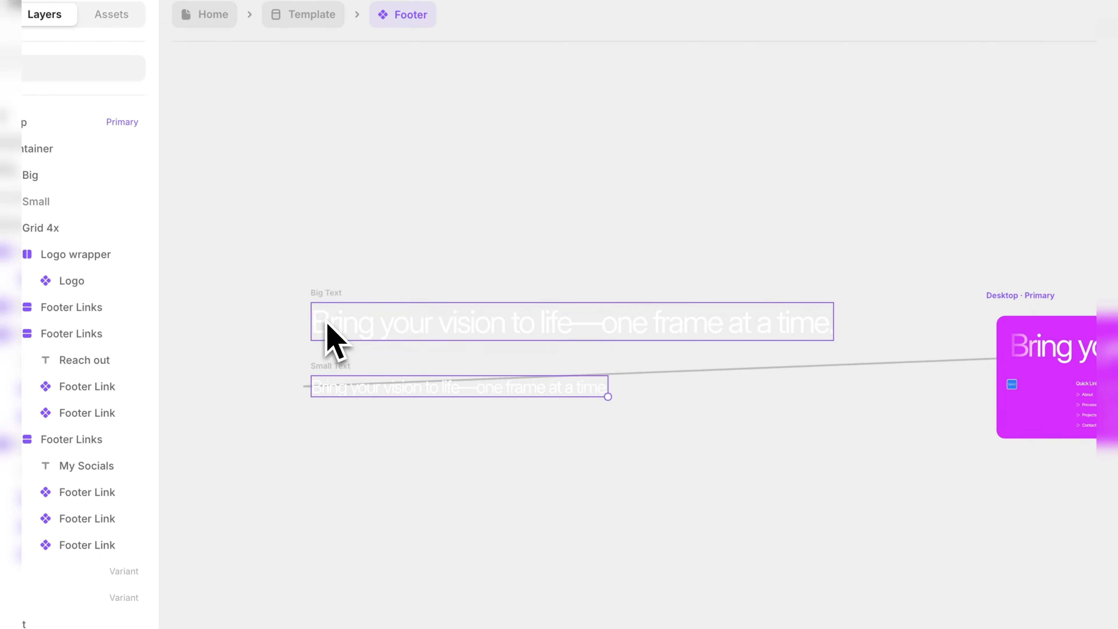
{"action": "left_click", "coordinate": [326, 322]}
{"action": "double_click", "coordinate": [350, 381]}
{"action": "left_click", "coordinate": [415, 488]}
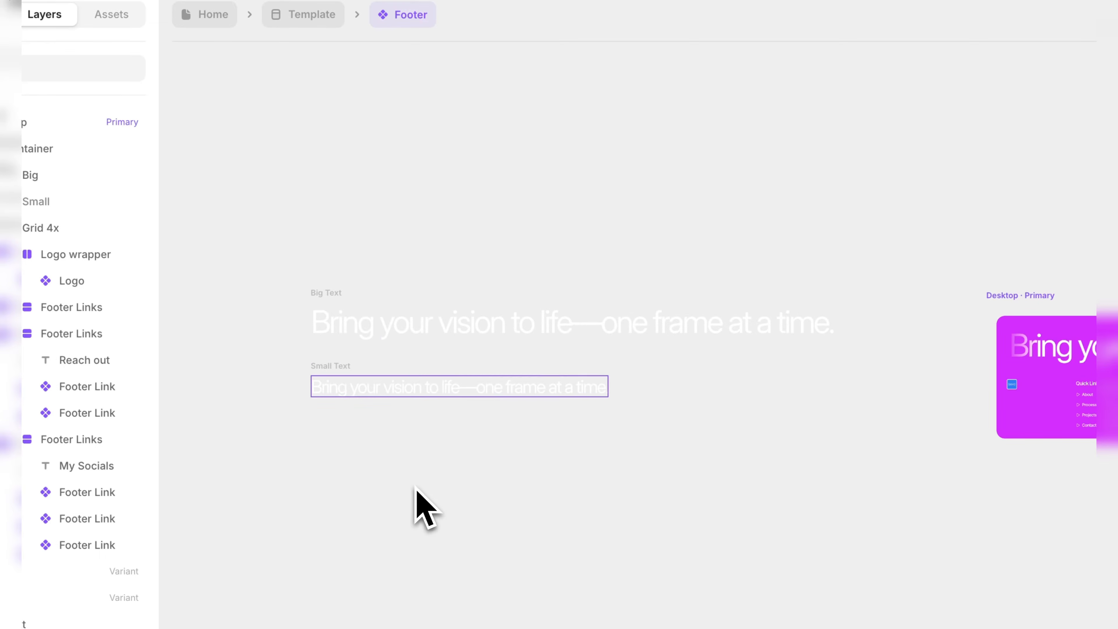
{"action": "left_click_drag", "start_coordinate": [676, 473], "coordinate": [594, 483]}
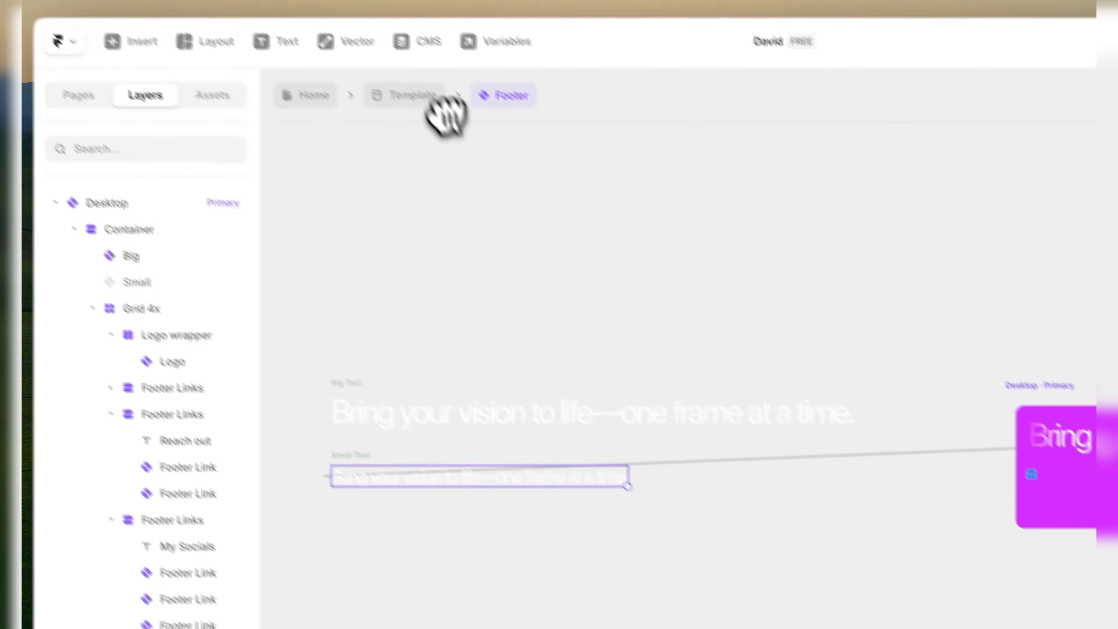
Return from the footer component to the Home page and examine the Watch Tutorial and Buy this Template buttons in the desktop hero.
{"action": "left_click", "coordinate": [412, 95]}
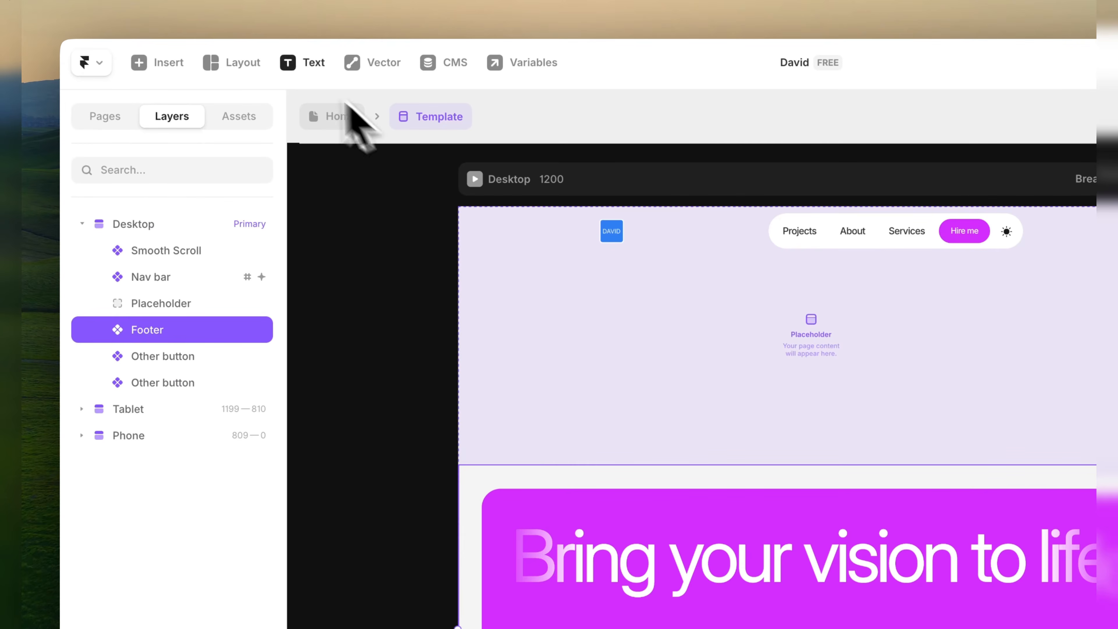
{"action": "left_click", "coordinate": [339, 117]}
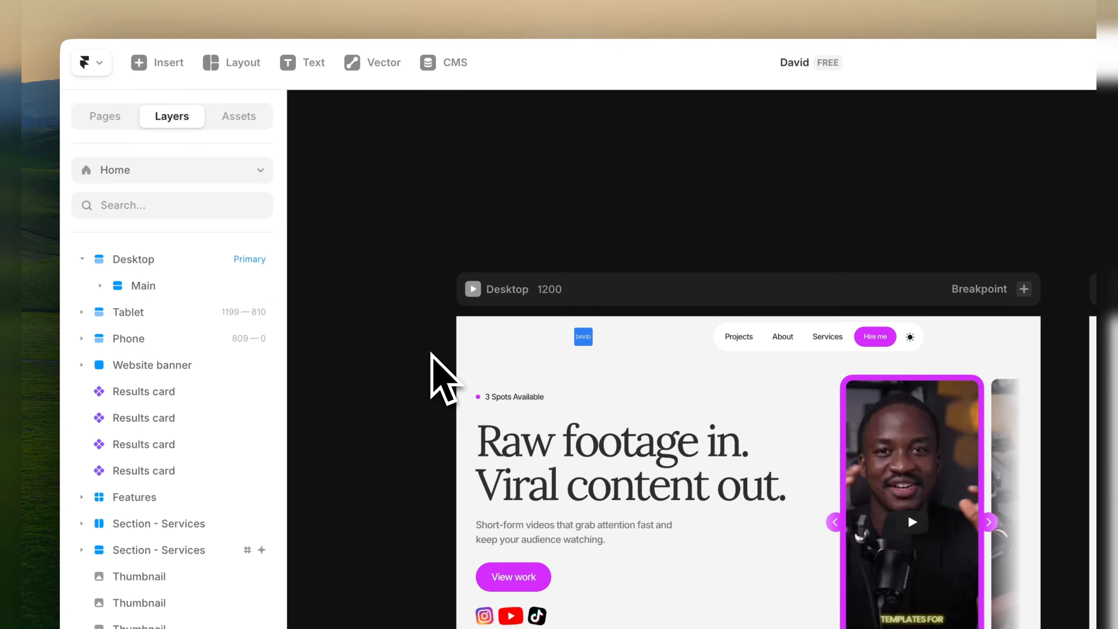
{"action": "scroll", "coordinate": [445, 379], "scroll_direction": "down", "scroll_amount": 5}
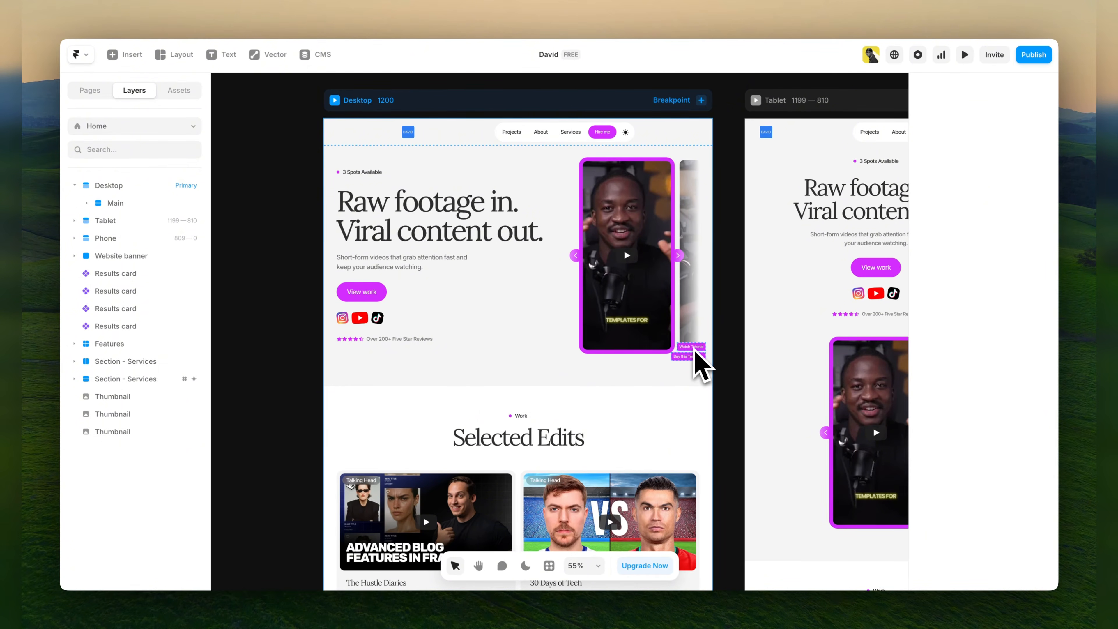
{"action": "scroll", "coordinate": [695, 350], "scroll_direction": "up", "scroll_amount": 10}
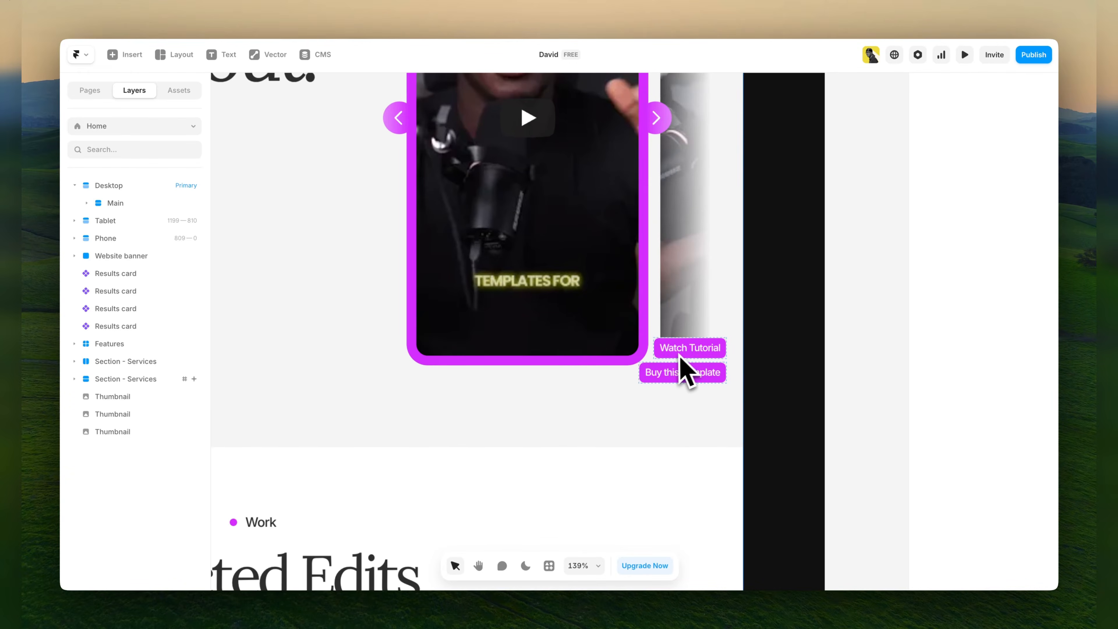
Delete the Watch Tutorial and Buy this Template buttons from the desktop layout template.
{"action": "scroll", "coordinate": [685, 376], "scroll_direction": "down", "scroll_amount": 8}
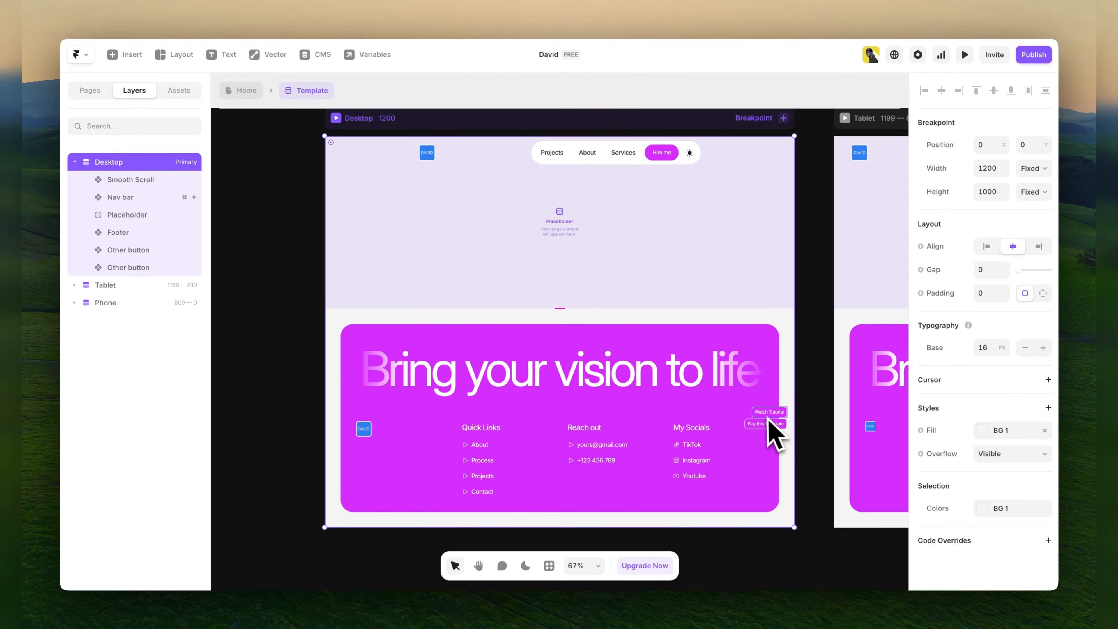
{"action": "left_click", "coordinate": [778, 418]}
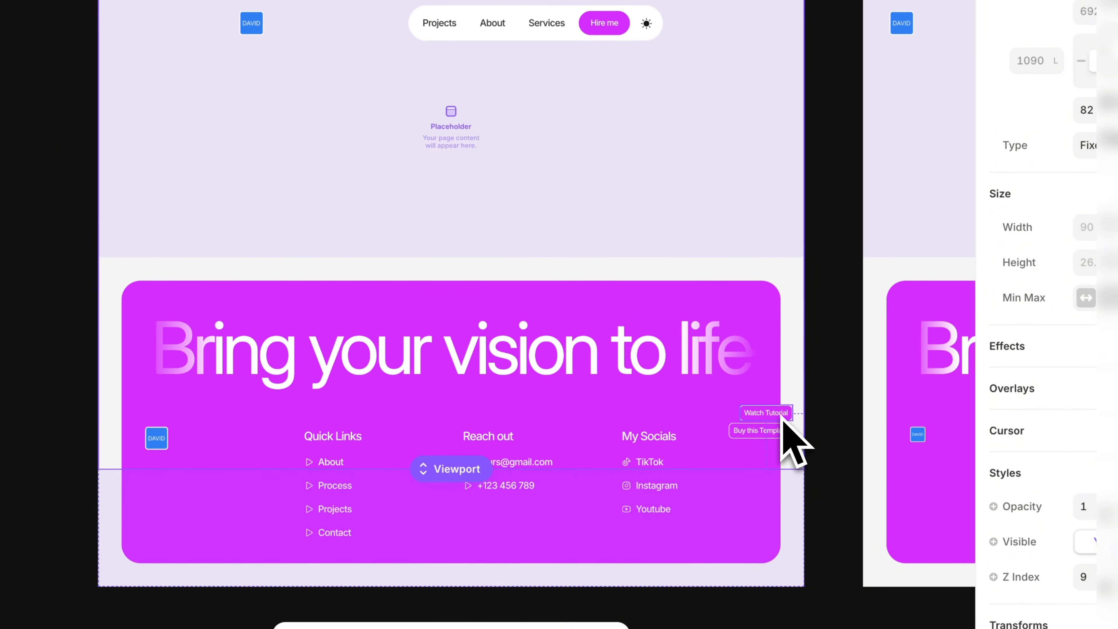
{"action": "left_click", "coordinate": [772, 434]}
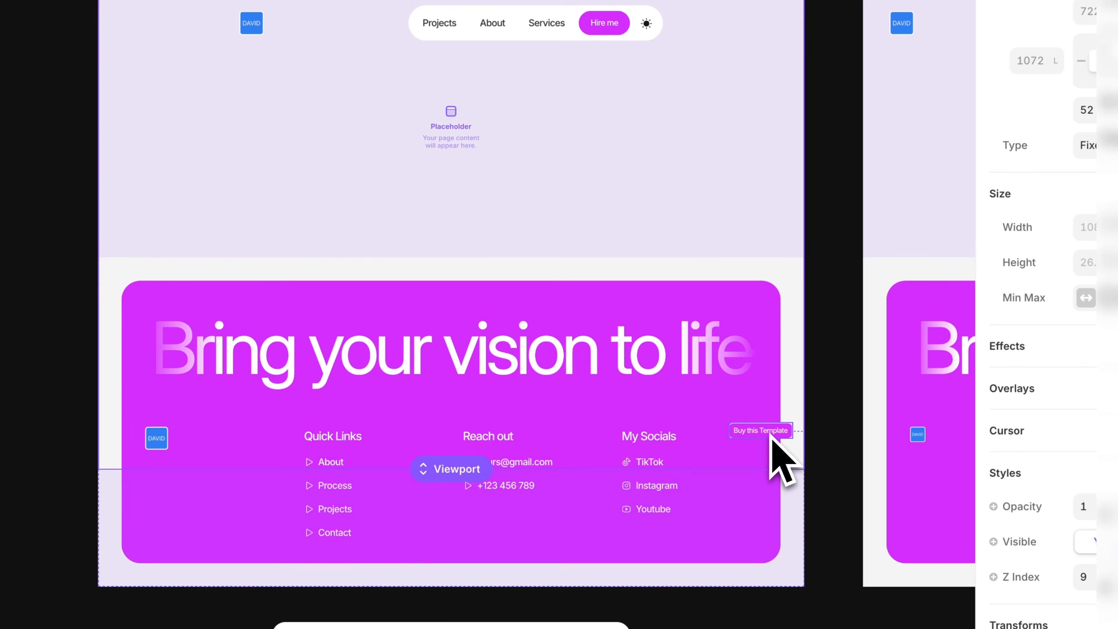
{"action": "key", "text": "Delete"}
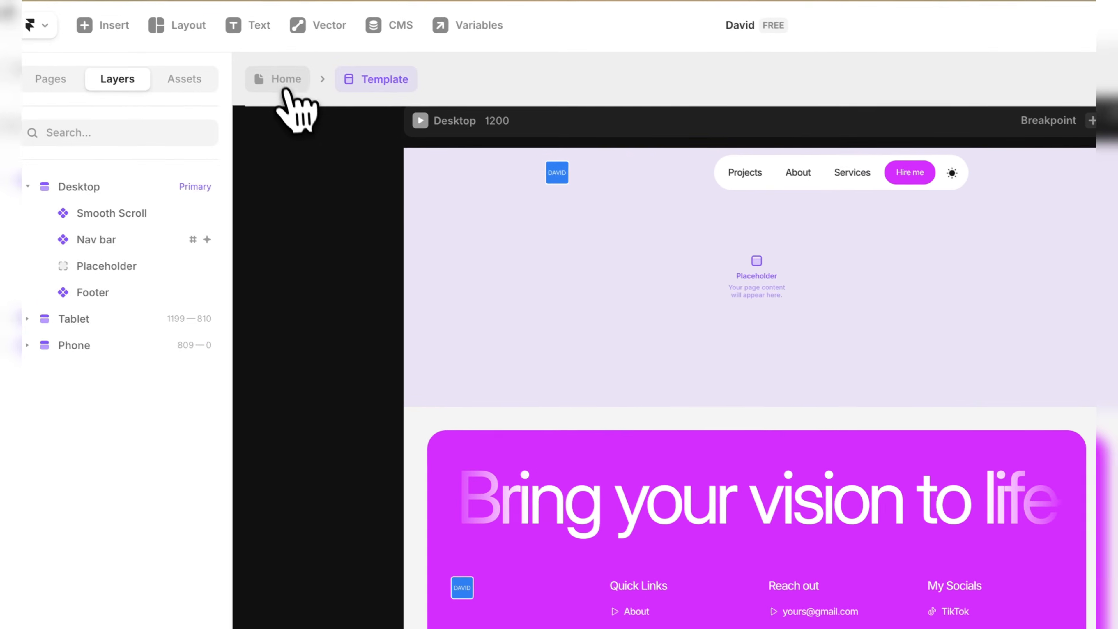
Go back to the Home page and set the section tag above the hero headline to "5 Spots Available".
{"action": "left_click", "coordinate": [285, 89]}
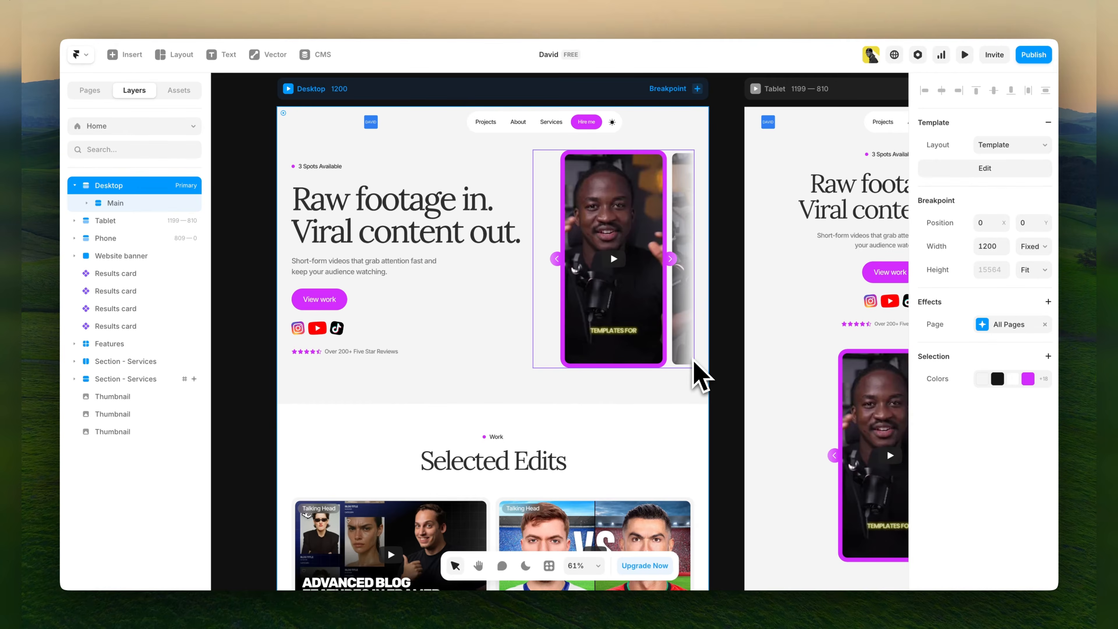
{"action": "scroll", "coordinate": [296, 240], "scroll_direction": "up", "scroll_amount": 1}
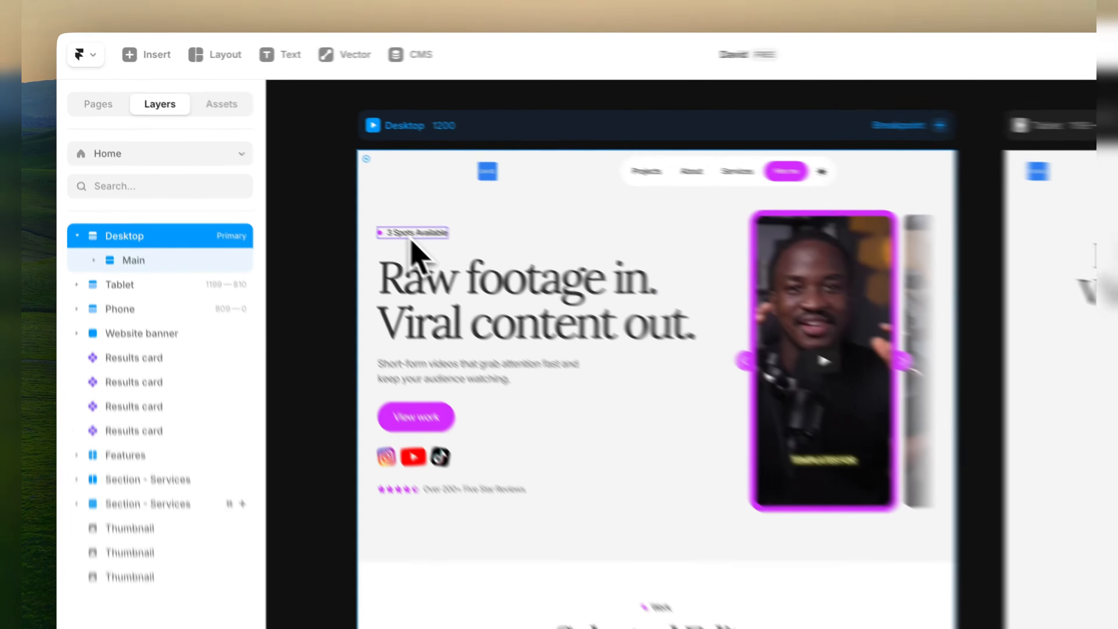
{"action": "left_click", "coordinate": [317, 193]}
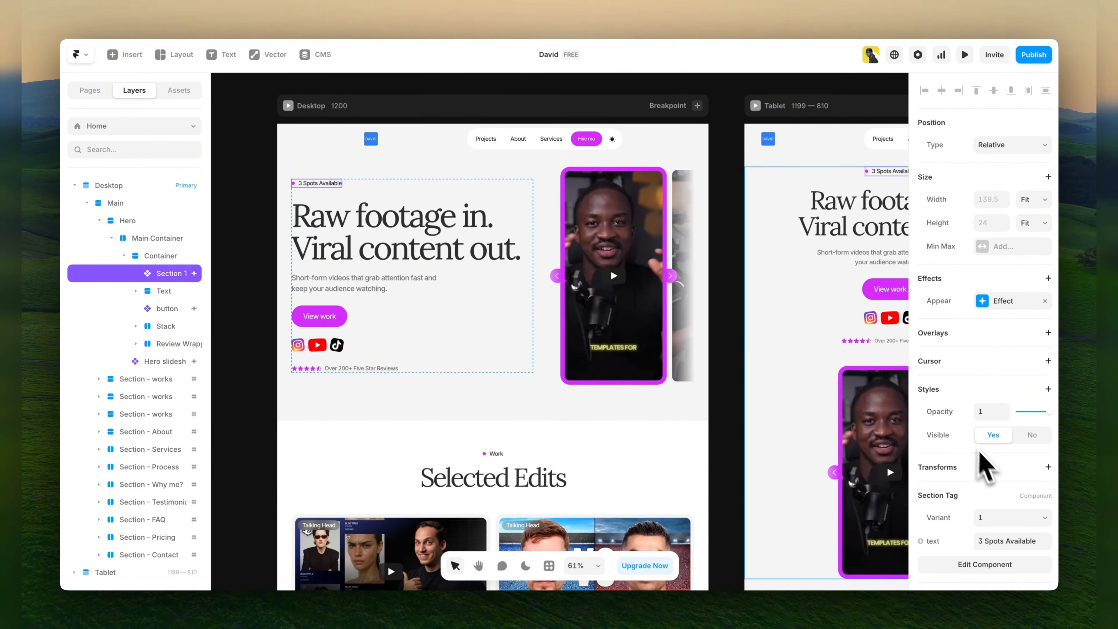
{"action": "scroll", "coordinate": [992, 471], "scroll_direction": "down", "scroll_amount": 2}
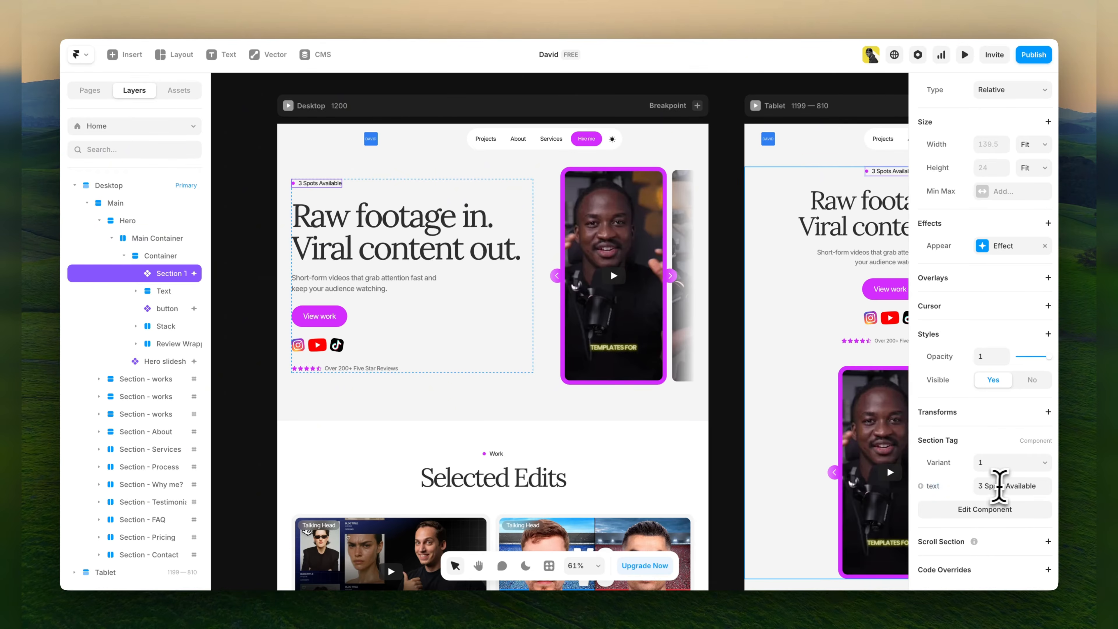
{"action": "left_click", "coordinate": [996, 485]}
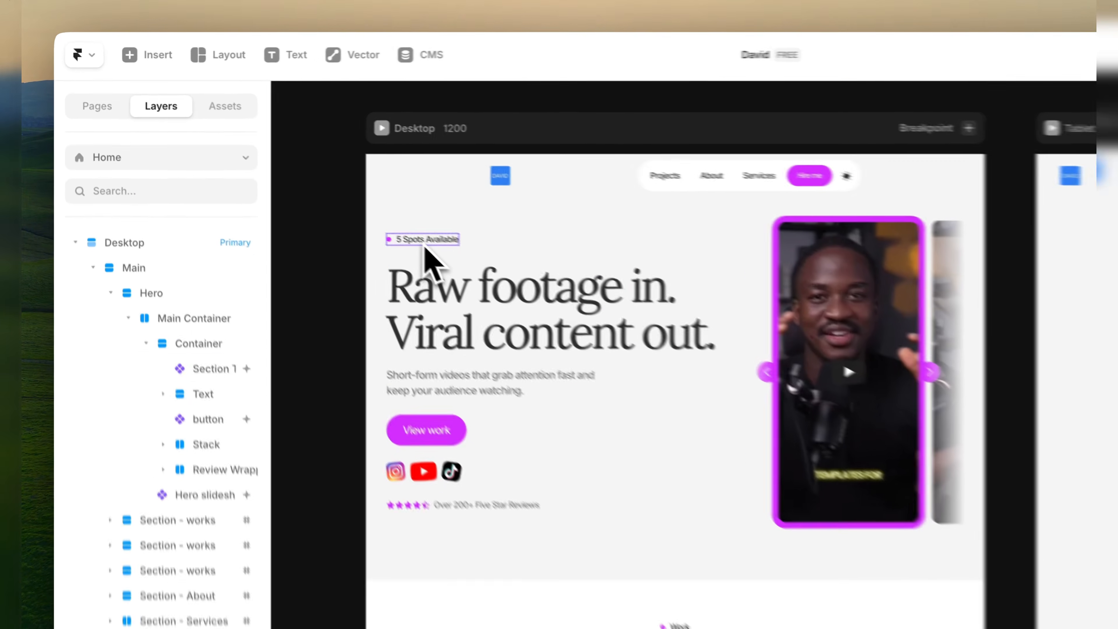
Try deleting the "5 Spots Available" section tag above the desktop hero headline, and undo the deletion.
{"action": "left_click", "coordinate": [318, 188]}
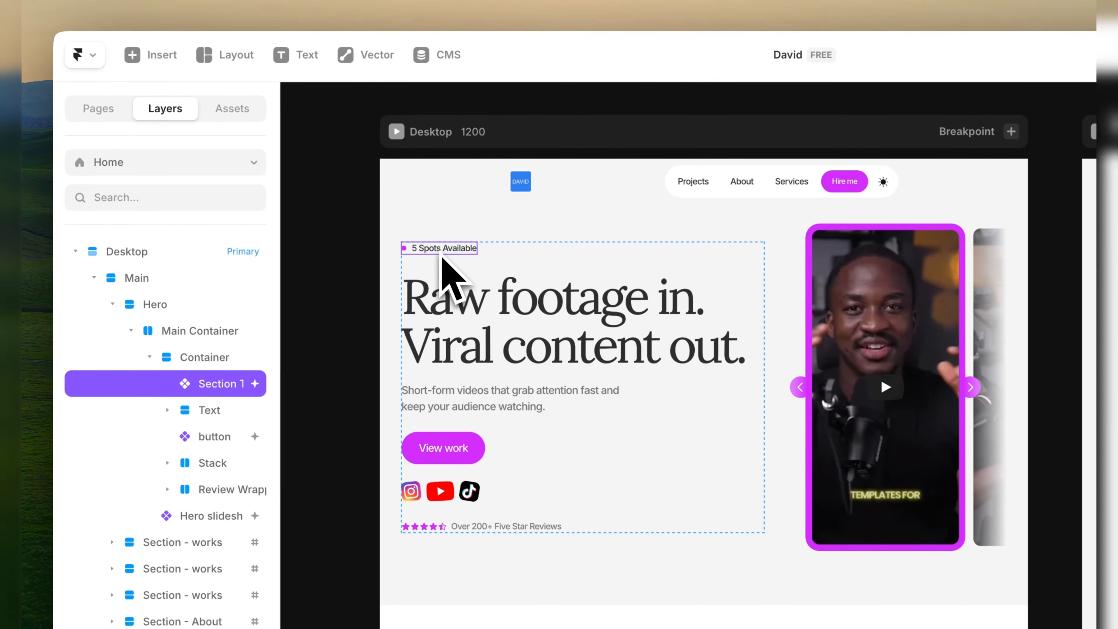
{"action": "key", "text": "Delete"}
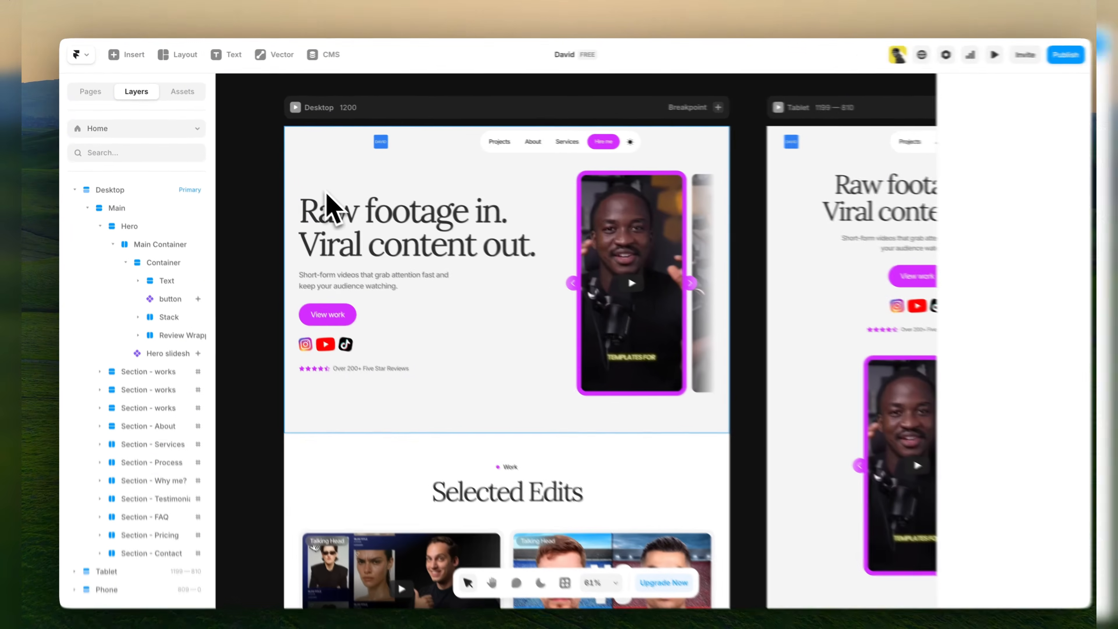
{"action": "key", "text": "ctrl+z"}
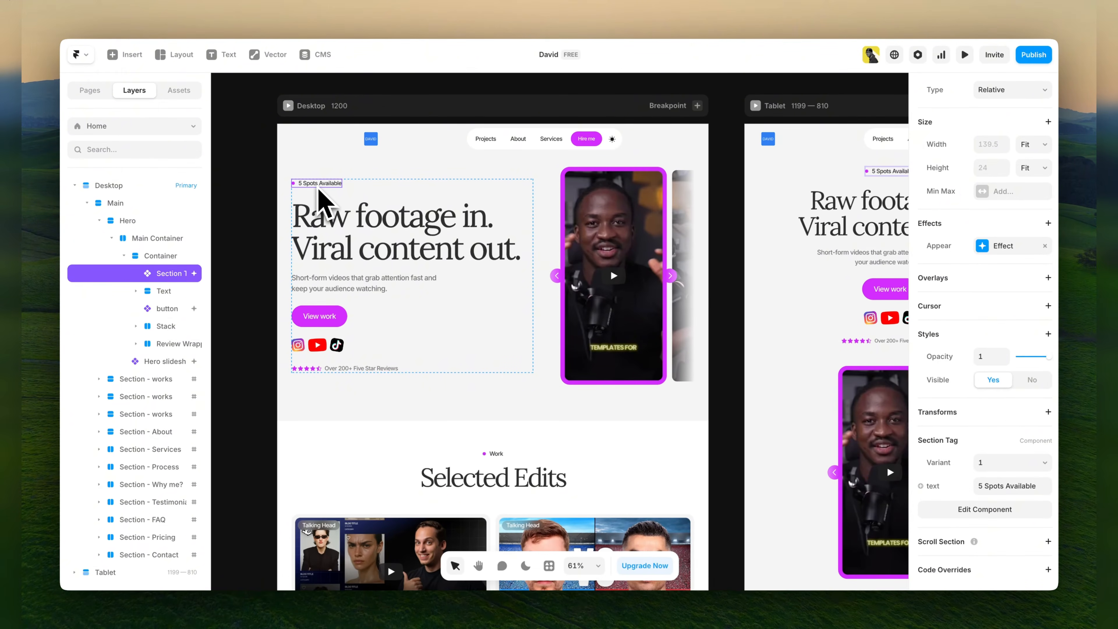
{"action": "left_click", "coordinate": [238, 208]}
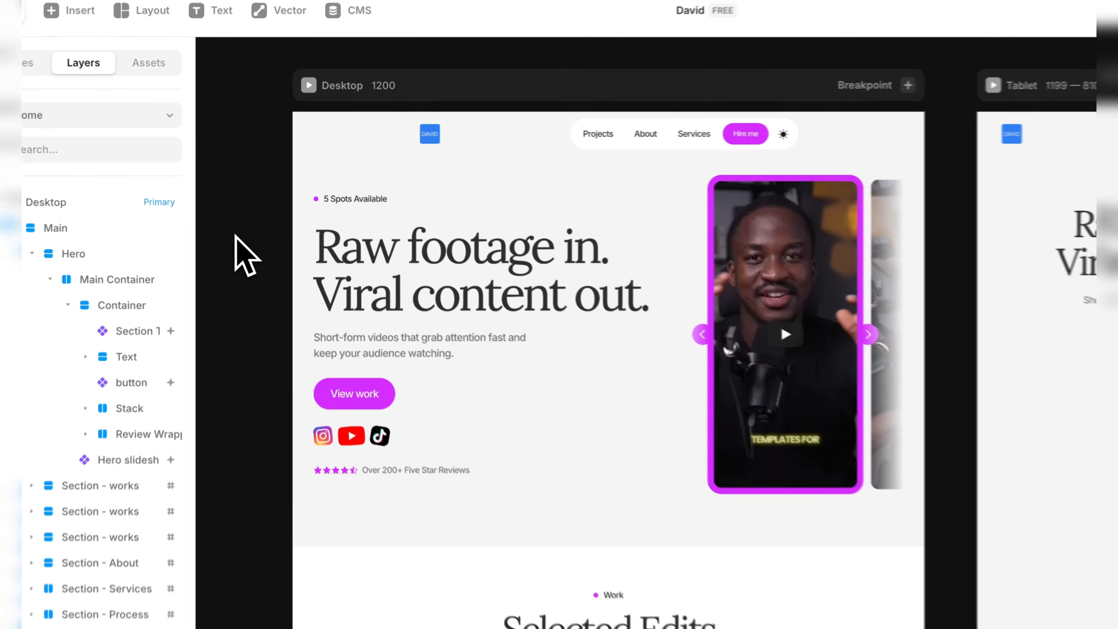
Try overwriting the hero headline directly on the canvas, and undo the text change.
{"action": "left_click", "coordinate": [412, 290]}
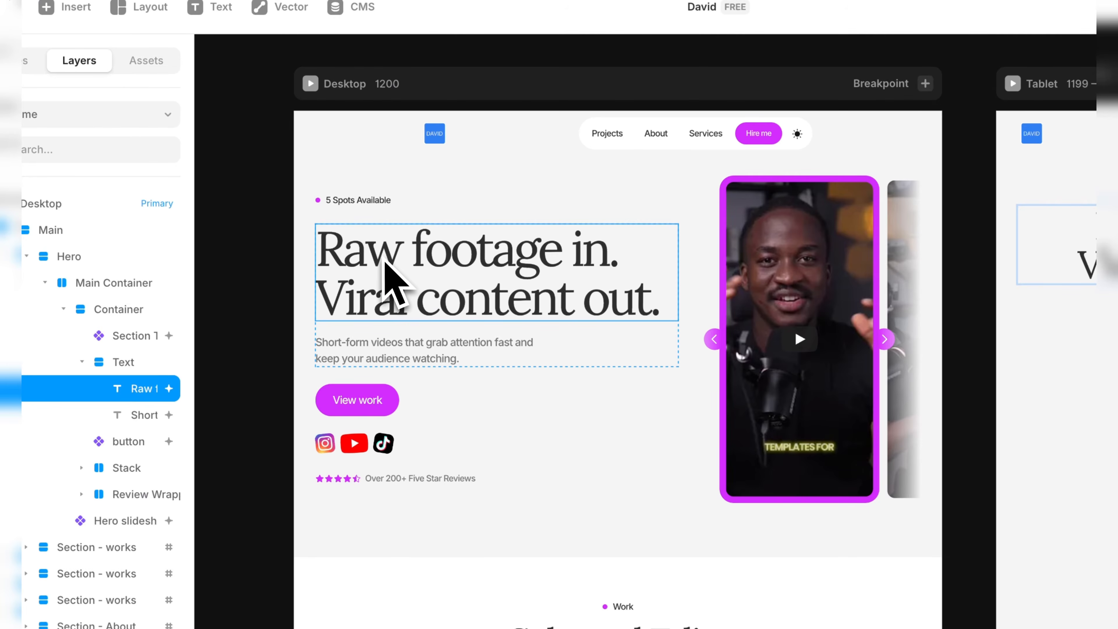
{"action": "left_click", "coordinate": [262, 282]}
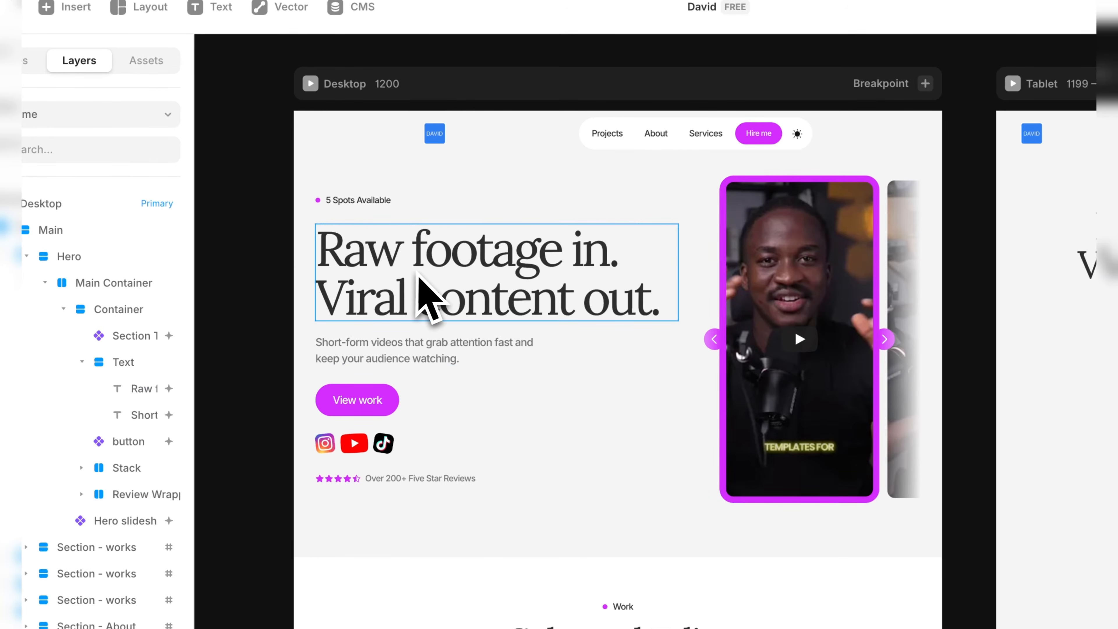
{"action": "left_click", "coordinate": [421, 264]}
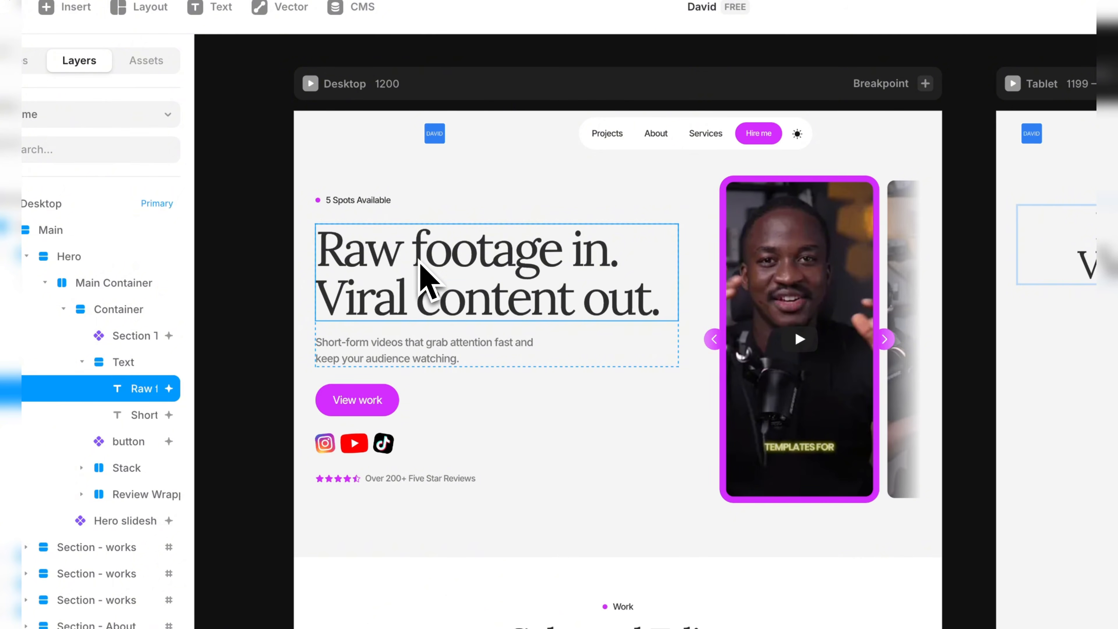
{"action": "double_click", "coordinate": [417, 260]}
{"action": "type", "text": "z`z"}
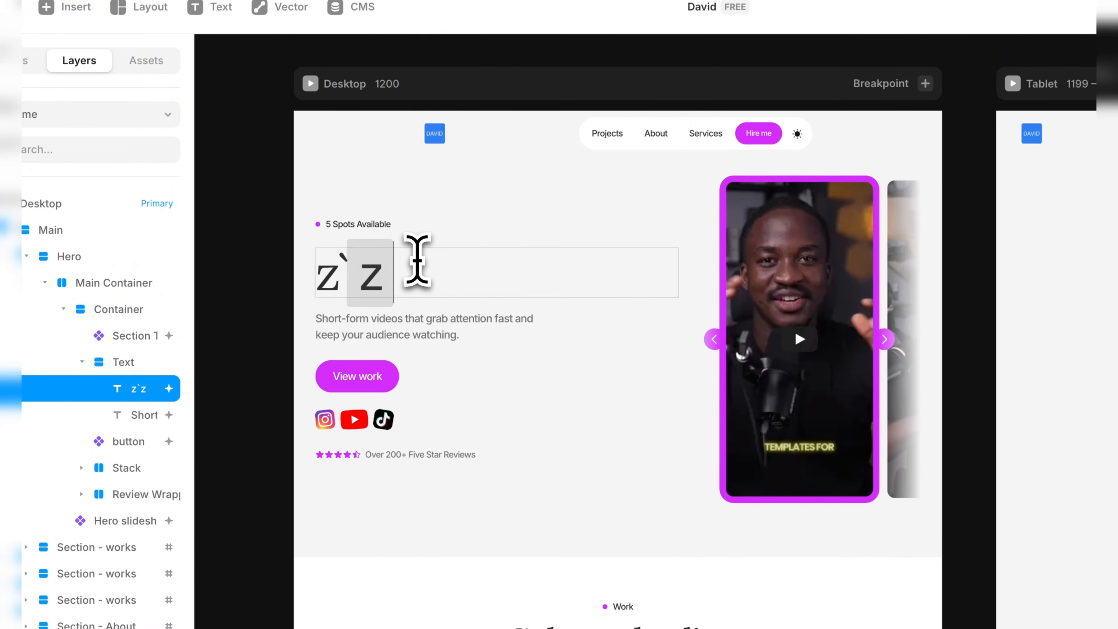
{"action": "key", "text": "ctrl+z"}
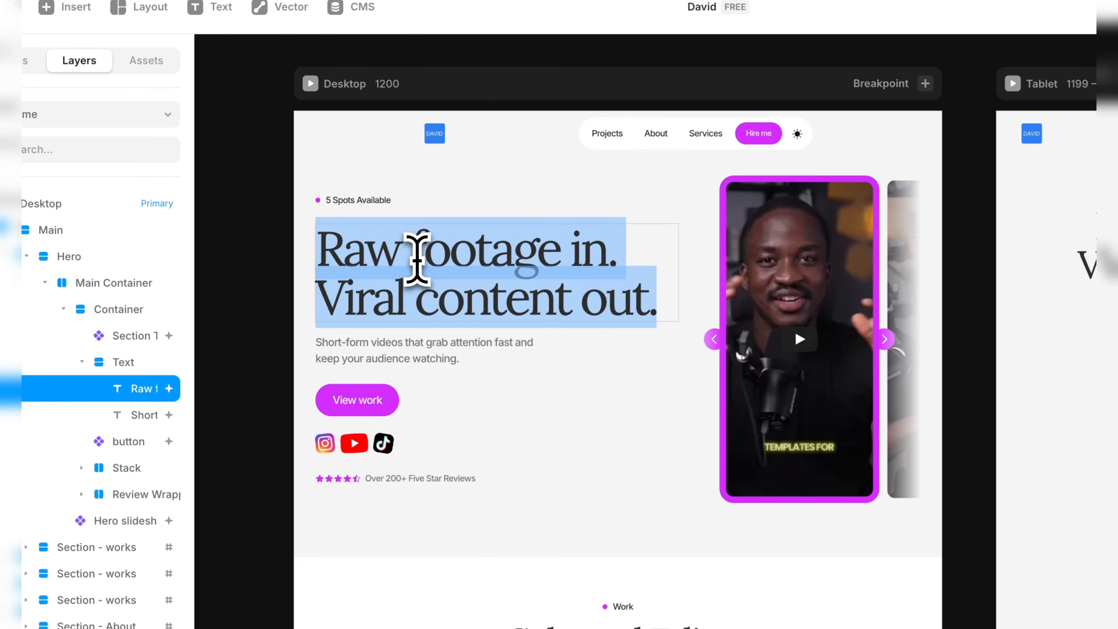
{"action": "left_click", "coordinate": [260, 322]}
Set the hero headline's text content to "Video Editor".
{"action": "left_click", "coordinate": [434, 304]}
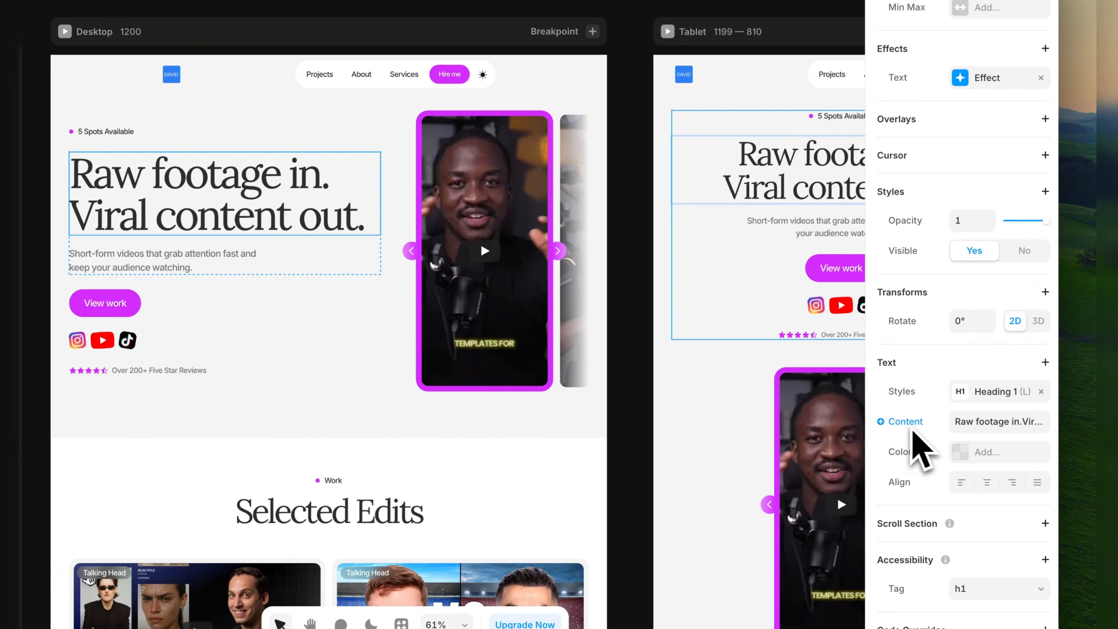
{"action": "left_click", "coordinate": [986, 422]}
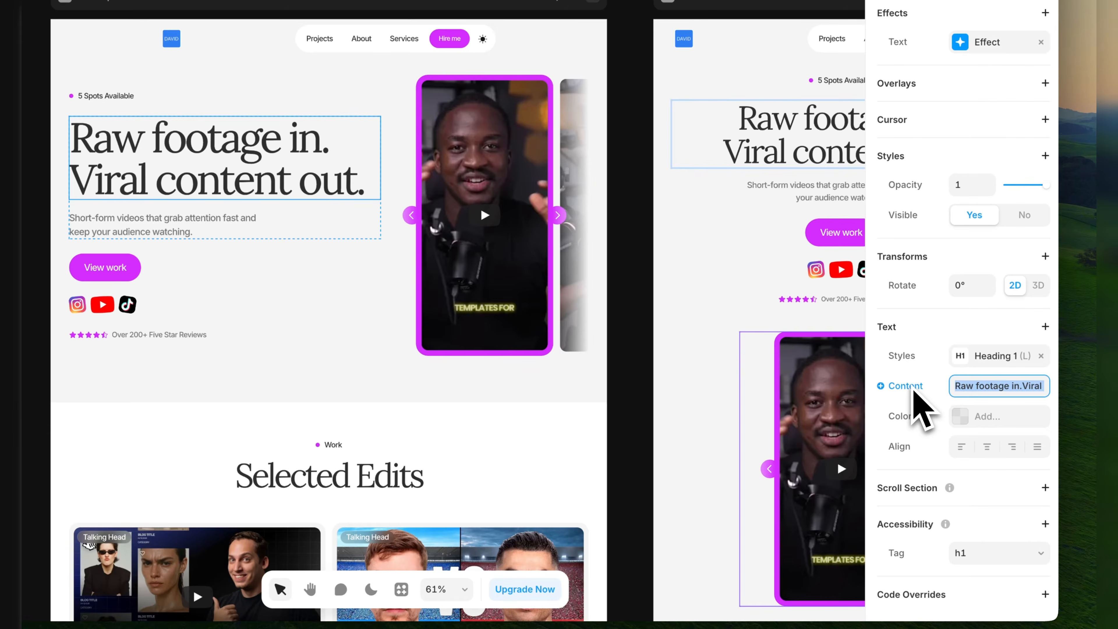
{"action": "type", "text": "Video Editor"}
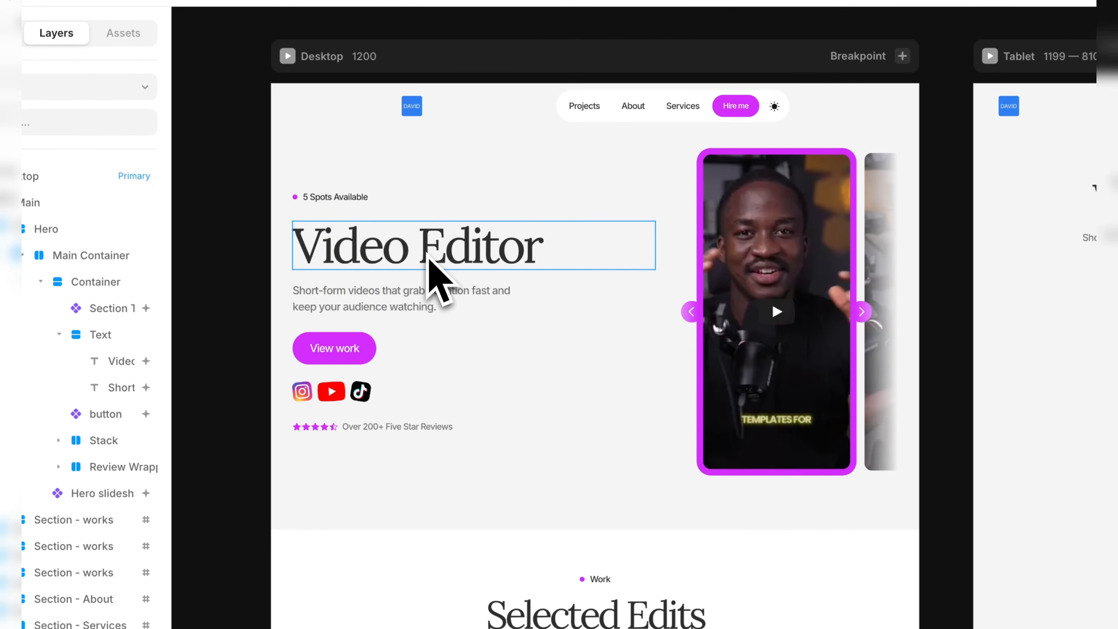
{"action": "left_click", "coordinate": [429, 258]}
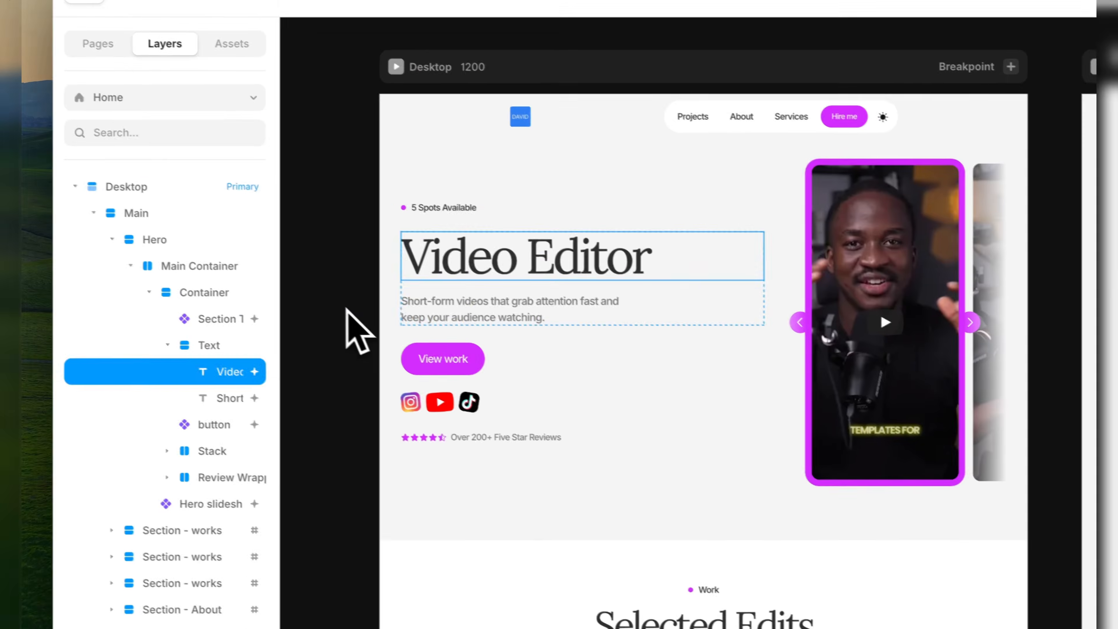
{"action": "left_click", "coordinate": [348, 310]}
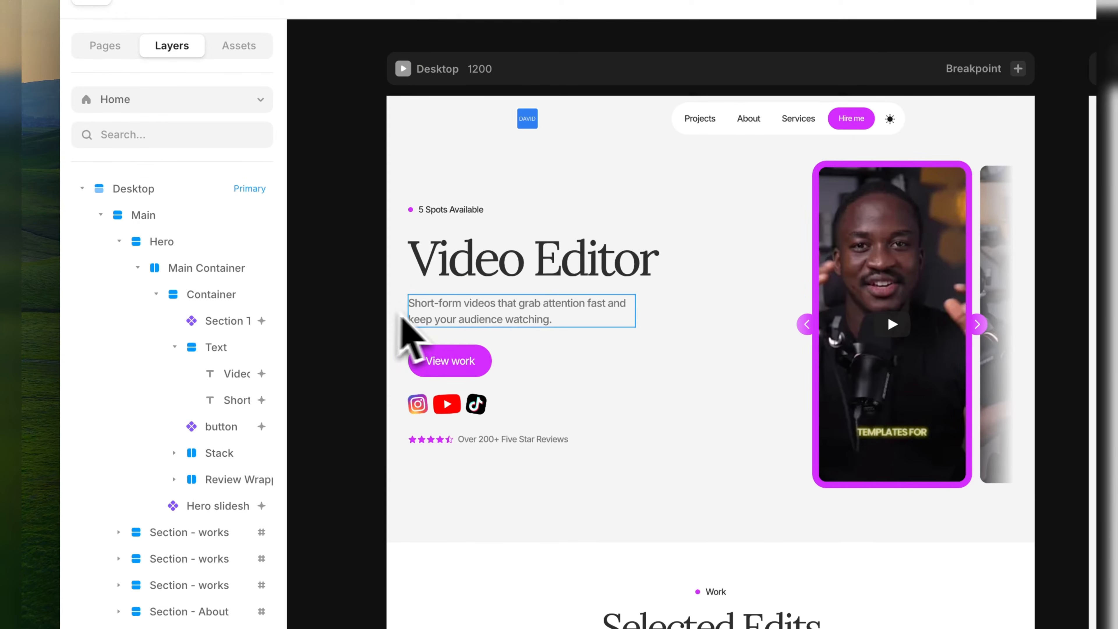
Examine the hero subtitle's text on the canvas and its content property without changing the wording.
{"action": "left_click", "coordinate": [438, 316]}
{"action": "double_click", "coordinate": [432, 312]}
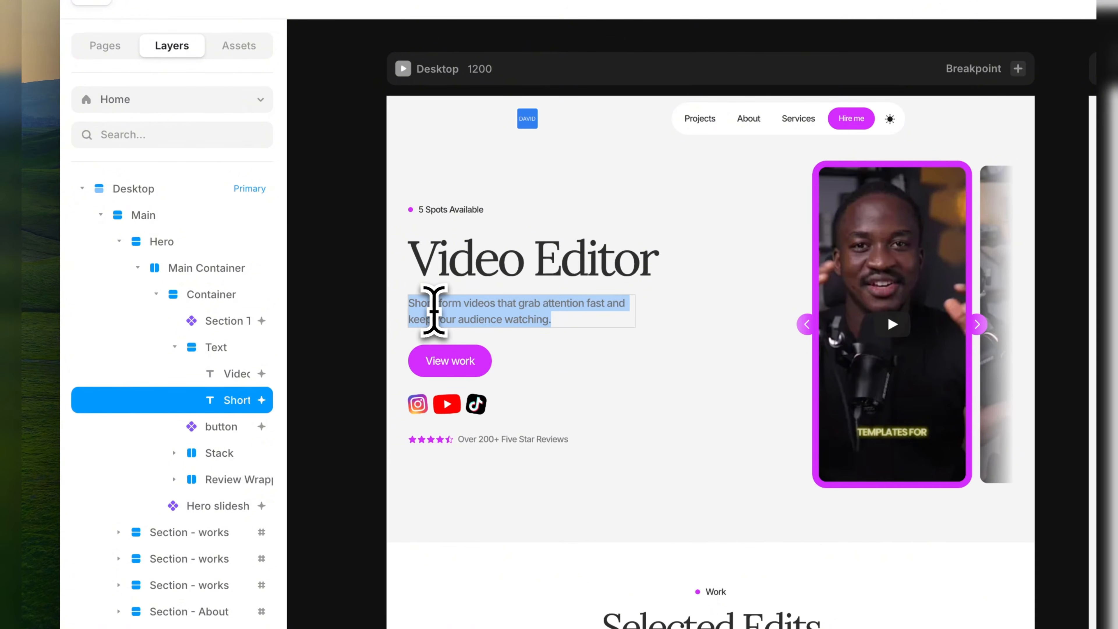
{"action": "left_click", "coordinate": [348, 332]}
{"action": "left_click", "coordinate": [493, 320]}
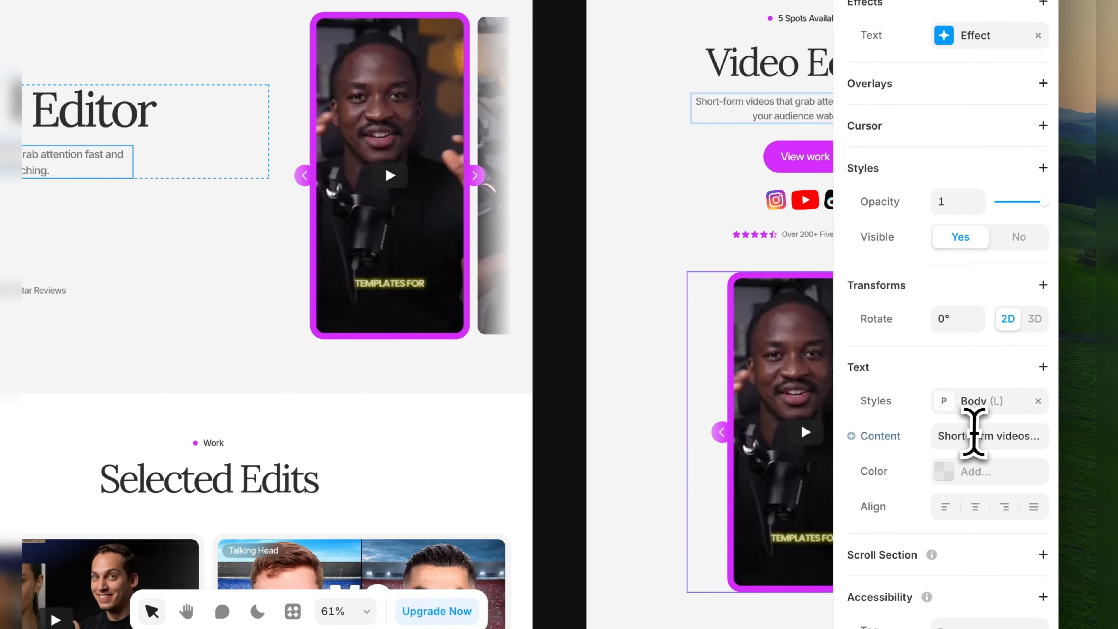
{"action": "left_click", "coordinate": [972, 435]}
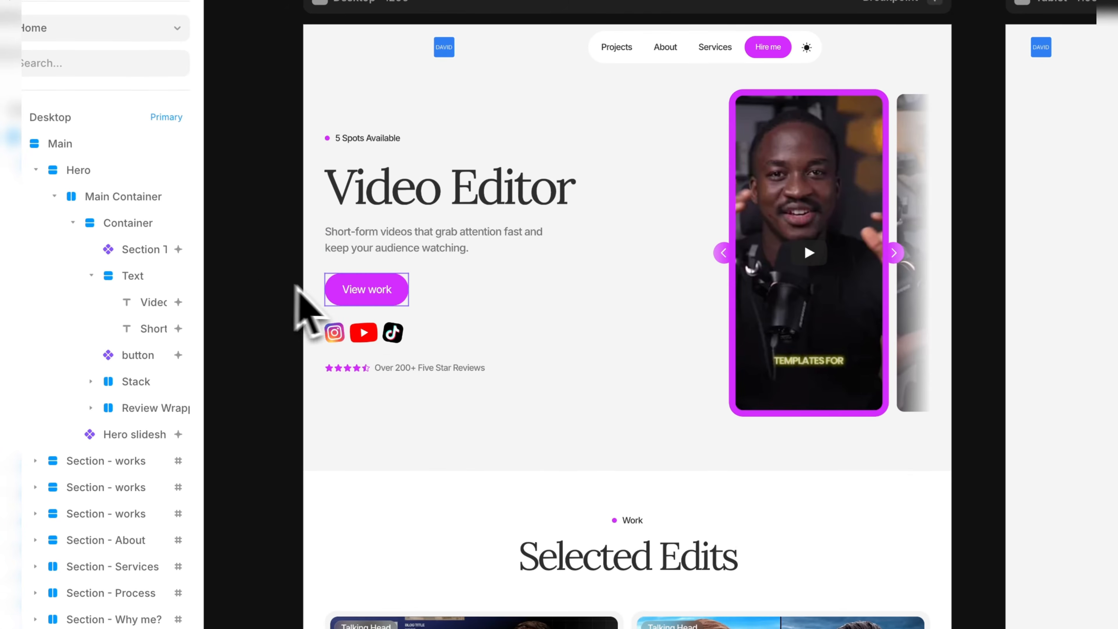
Set the text of the hero's View work button to "View Edits" and check the button's settings.
{"action": "left_click", "coordinate": [371, 294]}
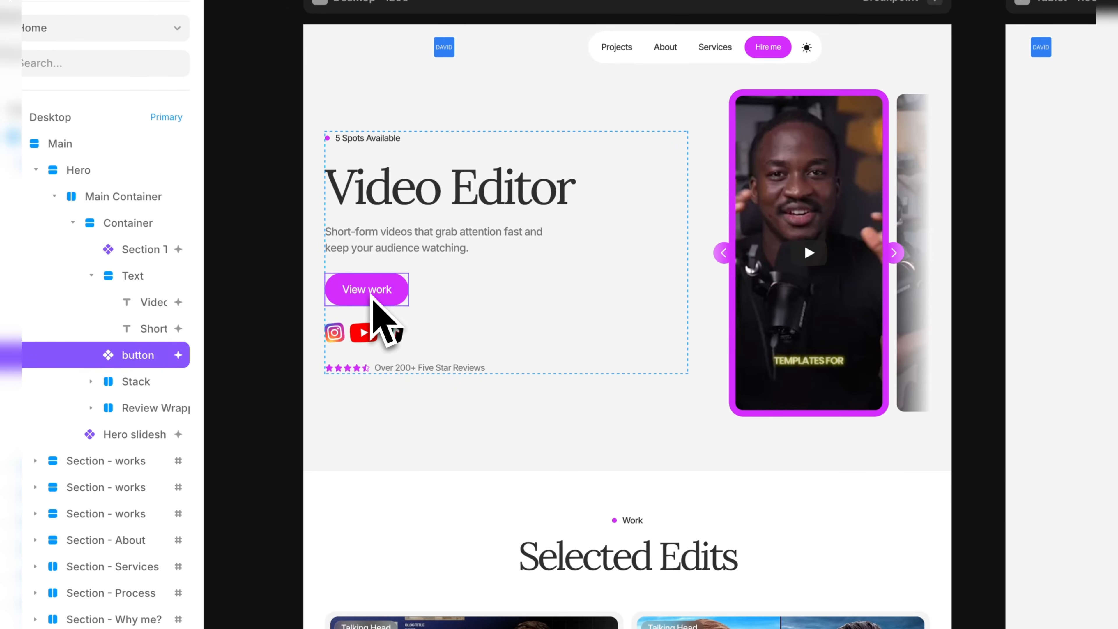
{"action": "left_click", "coordinate": [262, 278]}
{"action": "left_click", "coordinate": [385, 291]}
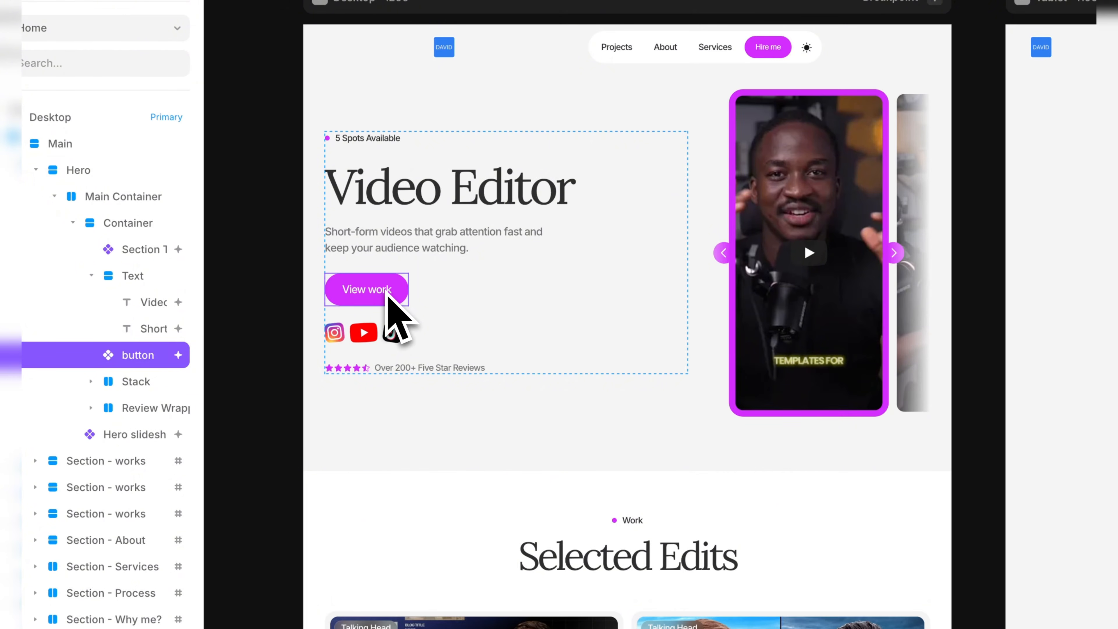
{"action": "left_click", "coordinate": [312, 294]}
{"action": "left_click", "coordinate": [384, 299]}
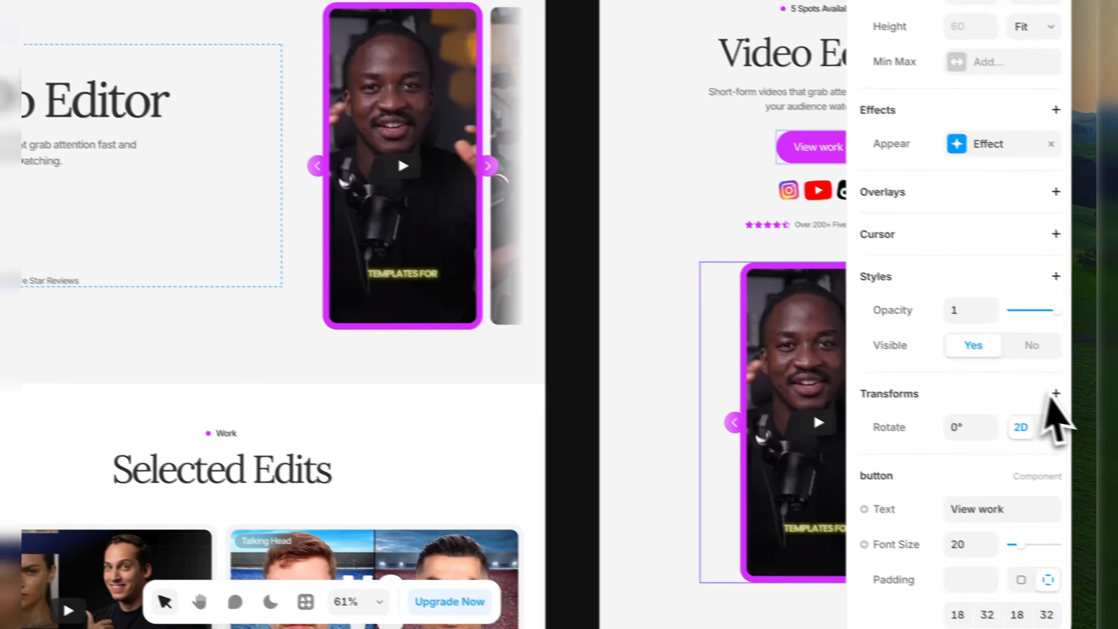
{"action": "scroll", "coordinate": [1047, 394], "scroll_direction": "down", "scroll_amount": 5}
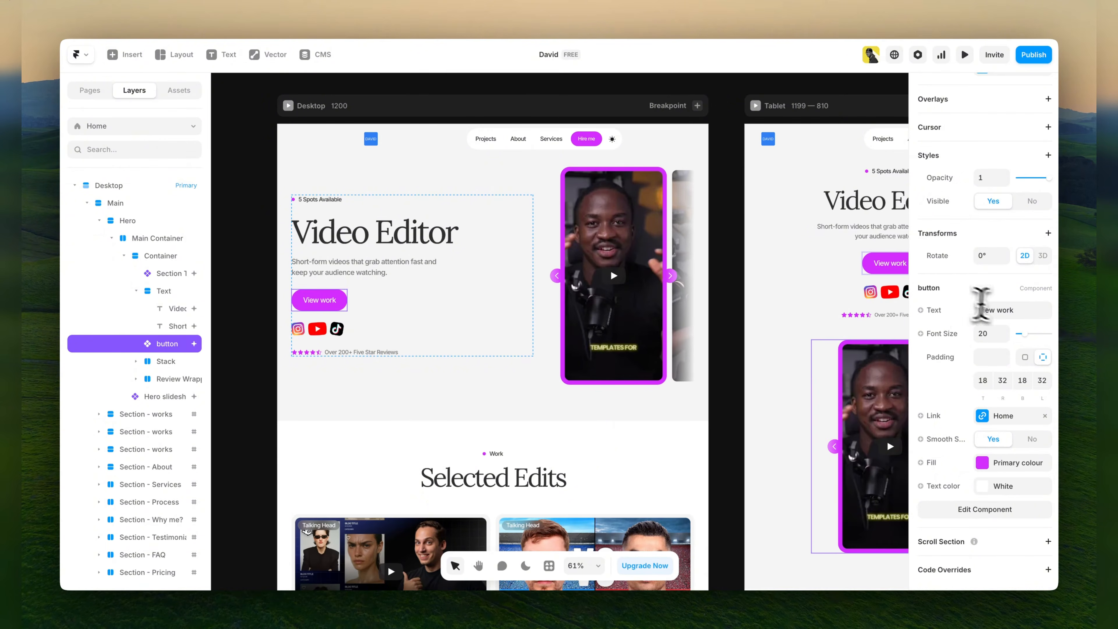
{"action": "left_click", "coordinate": [981, 310]}
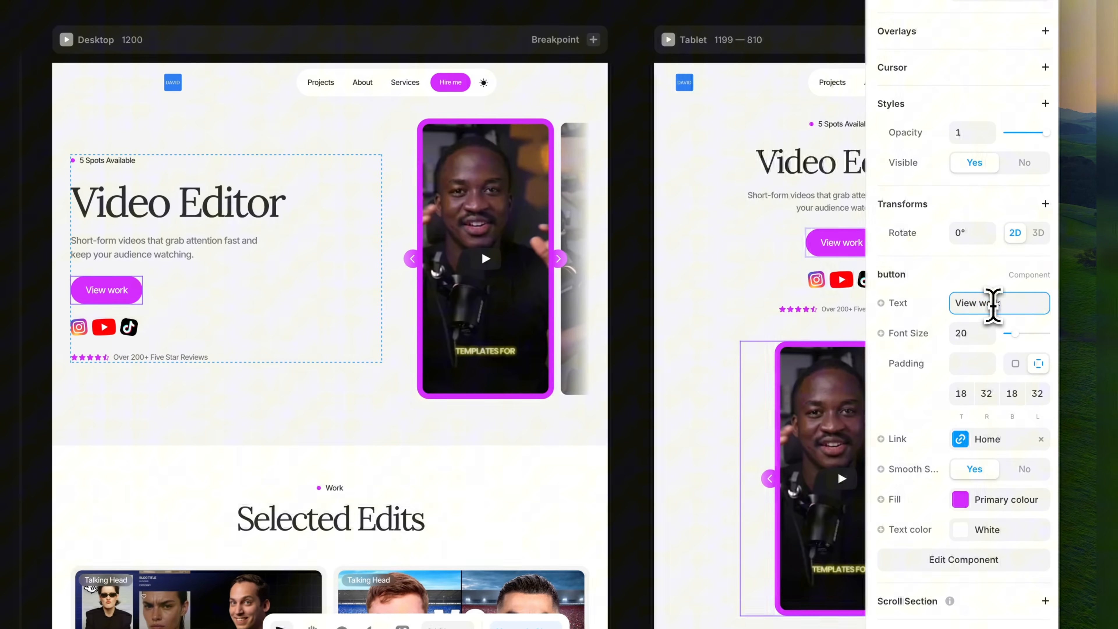
{"action": "double_click", "coordinate": [996, 303]}
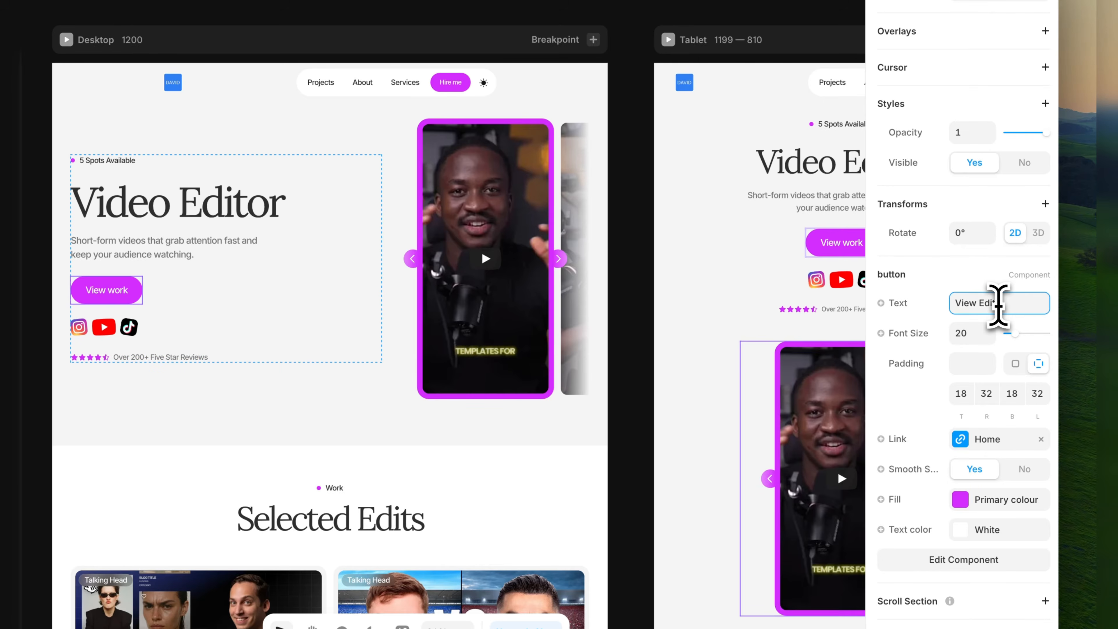
{"action": "left_click", "coordinate": [630, 351]}
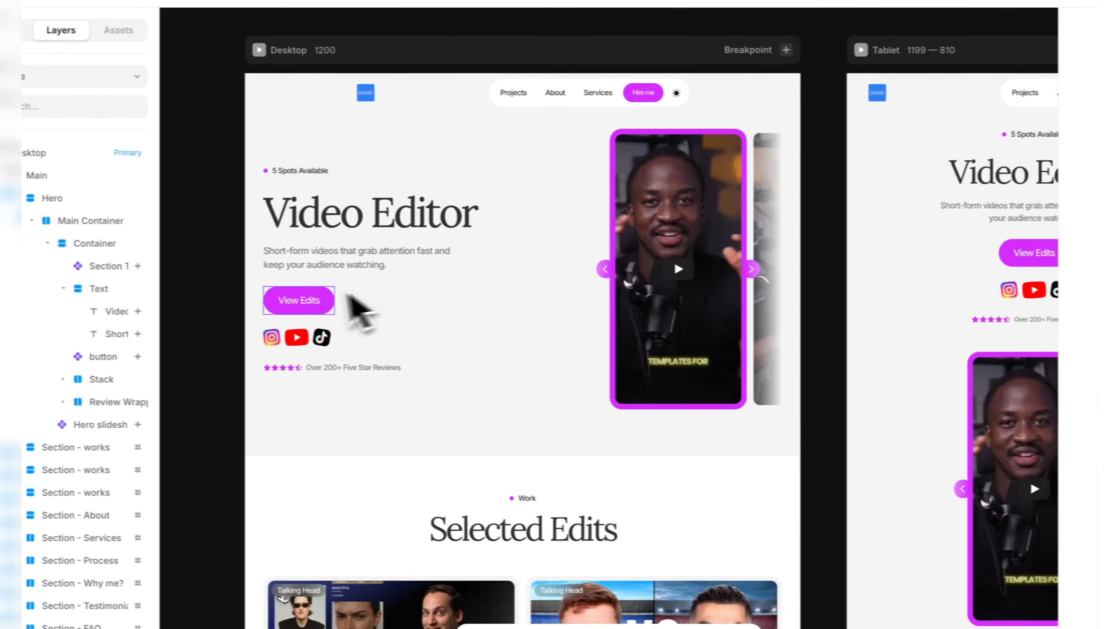
{"action": "left_click", "coordinate": [303, 303]}
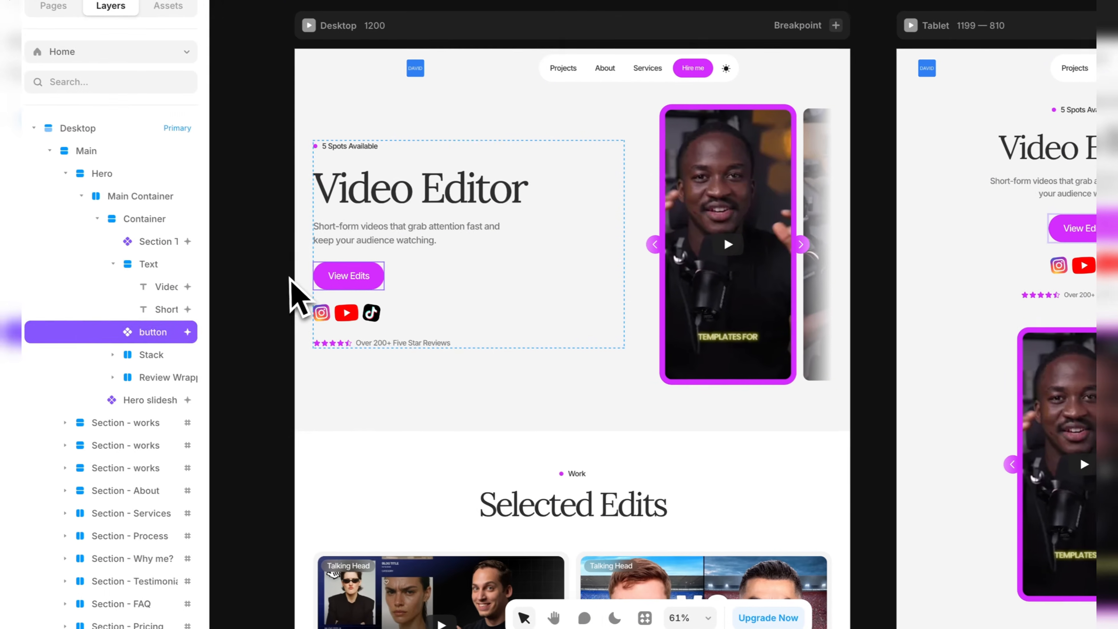
{"action": "left_click", "coordinate": [47, 250]}
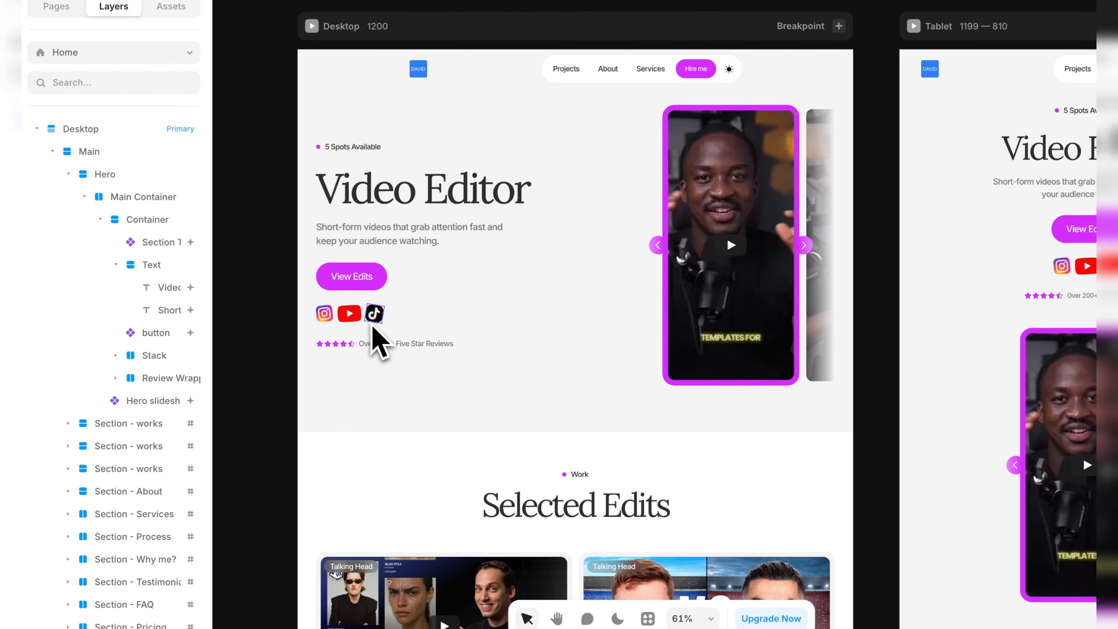
Inspect the hero's TikTok icon and the "Over 200+ Five Star Reviews" text beside the stars without editing them.
{"action": "left_click", "coordinate": [374, 316]}
{"action": "left_click", "coordinate": [267, 337]}
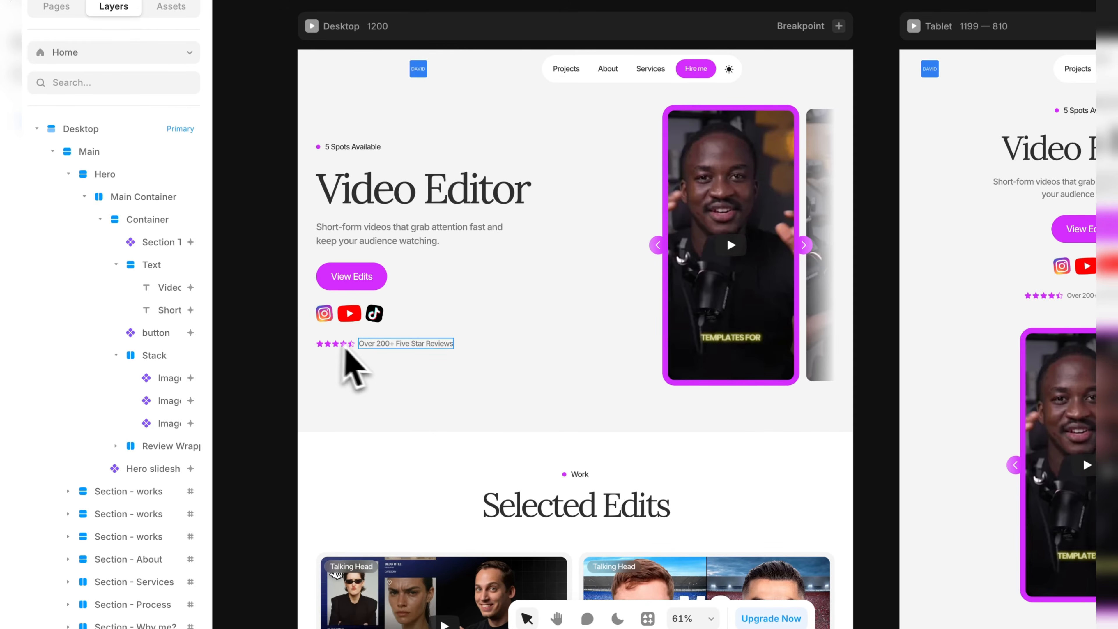
{"action": "double_click", "coordinate": [367, 344]}
{"action": "triple_click", "coordinate": [368, 343]}
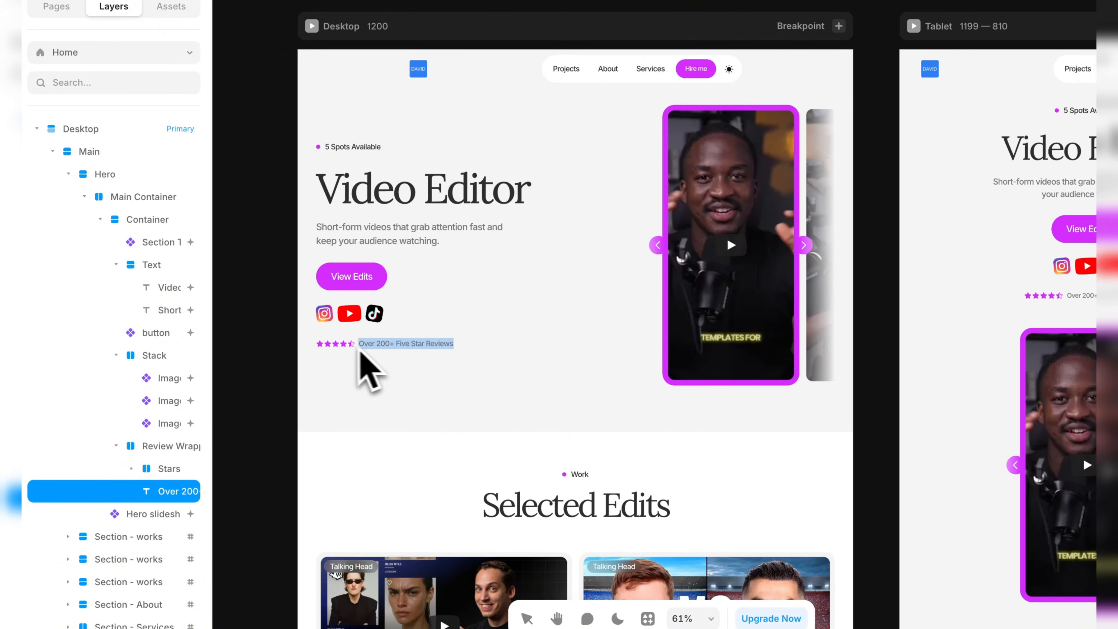
{"action": "key", "text": "Escape"}
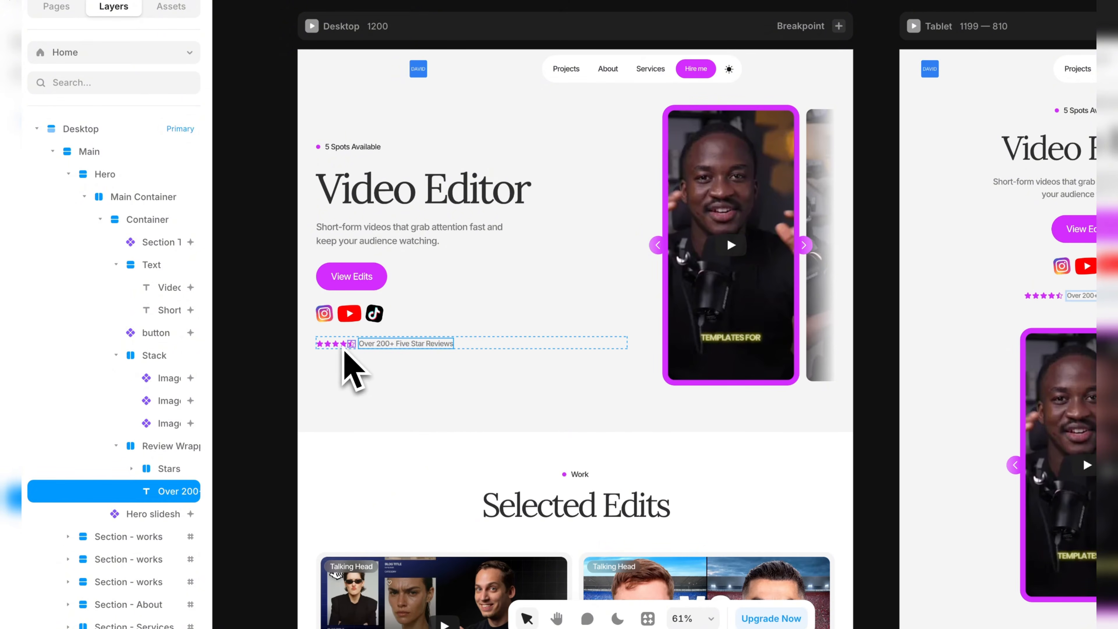
{"action": "key", "text": "Escape"}
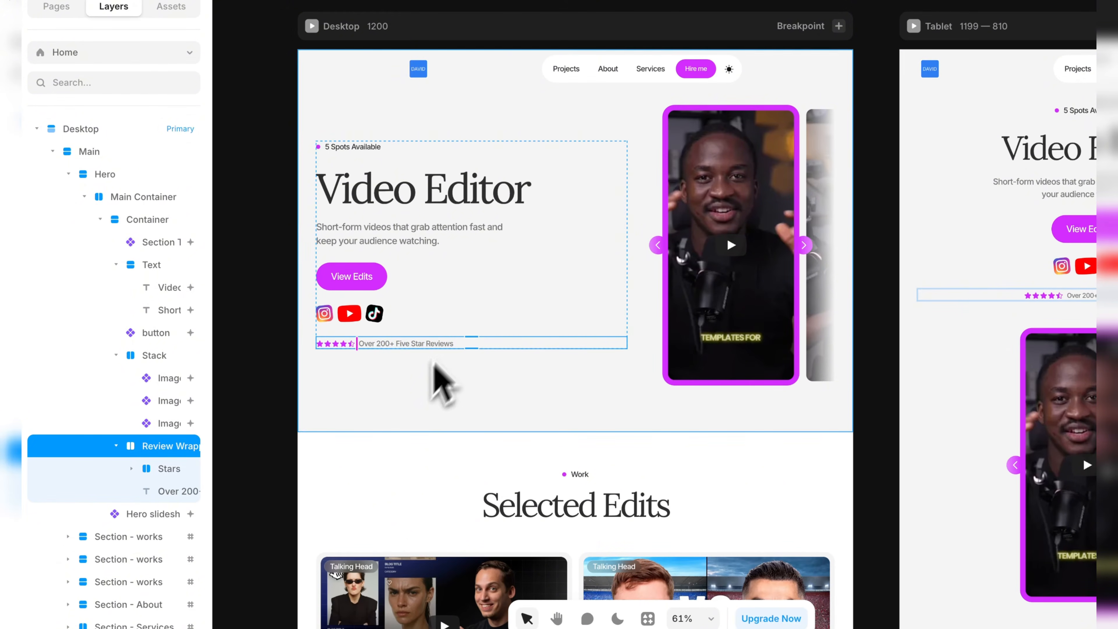
{"action": "left_click", "coordinate": [256, 374]}
Examine the three YT Shorts link properties of the desktop hero slideshow without replacing them.
{"action": "scroll", "coordinate": [644, 217], "scroll_direction": "up", "scroll_amount": 1}
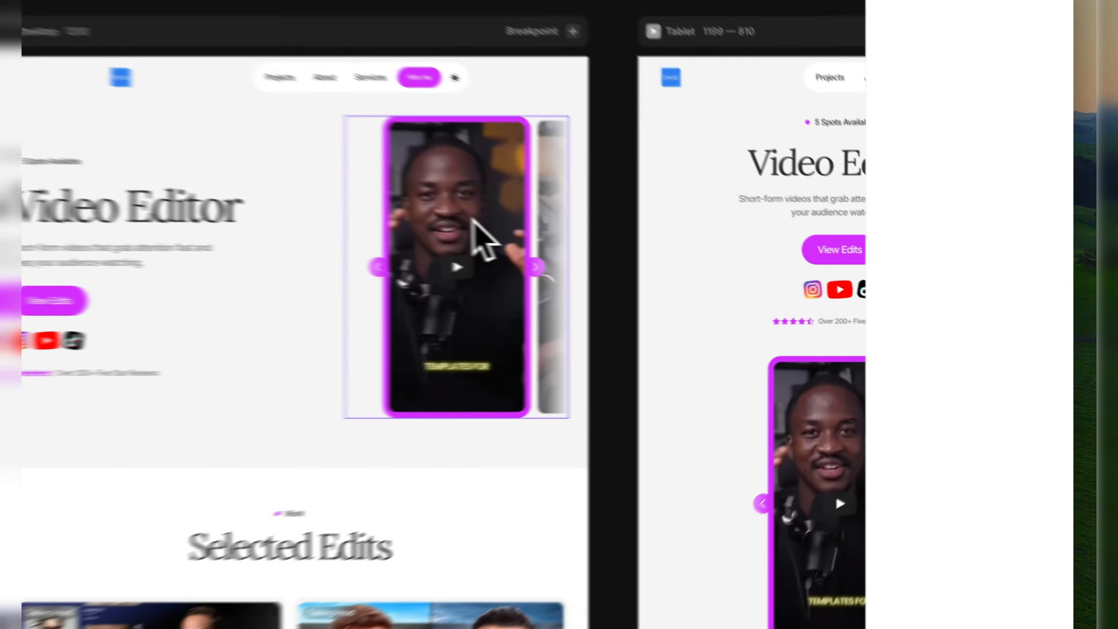
{"action": "left_click", "coordinate": [624, 247]}
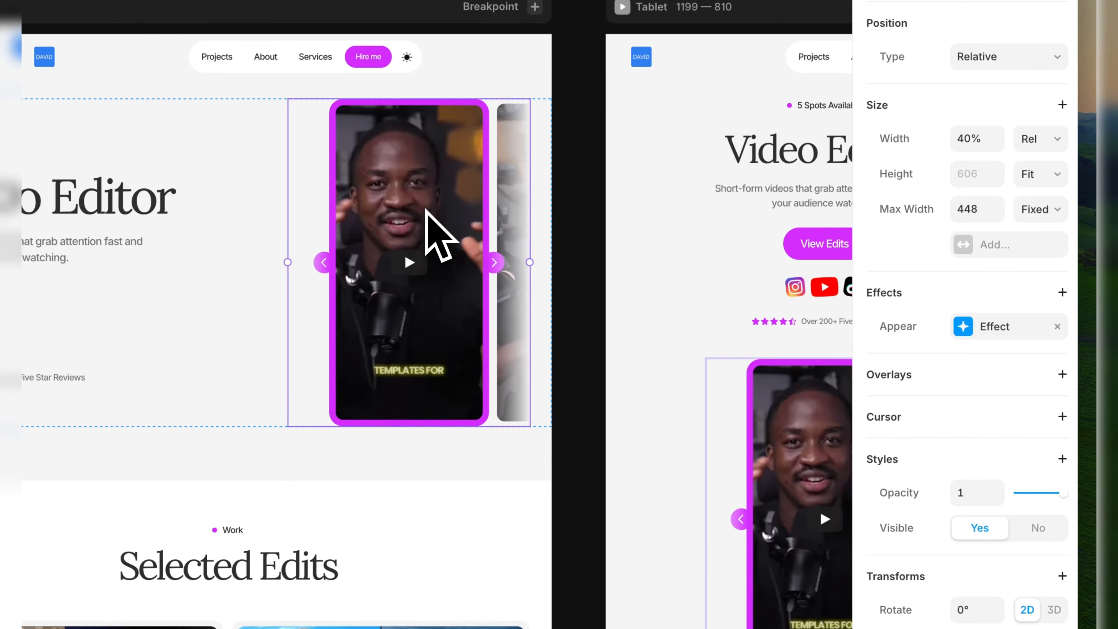
{"action": "scroll", "coordinate": [973, 509], "scroll_direction": "down", "scroll_amount": 5}
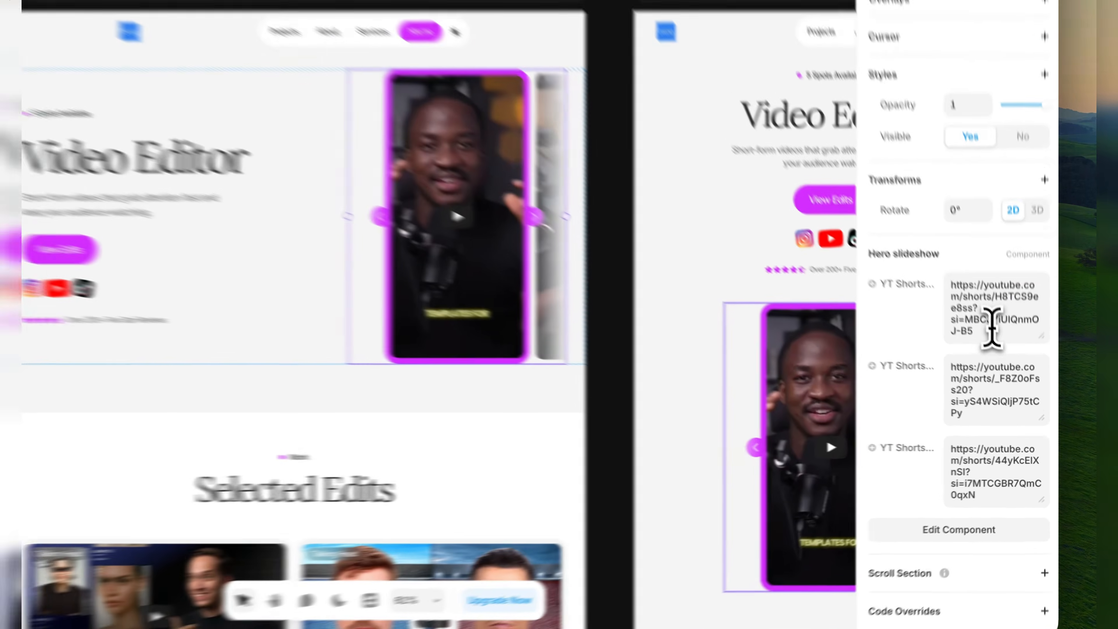
{"action": "left_click", "coordinate": [1008, 351]}
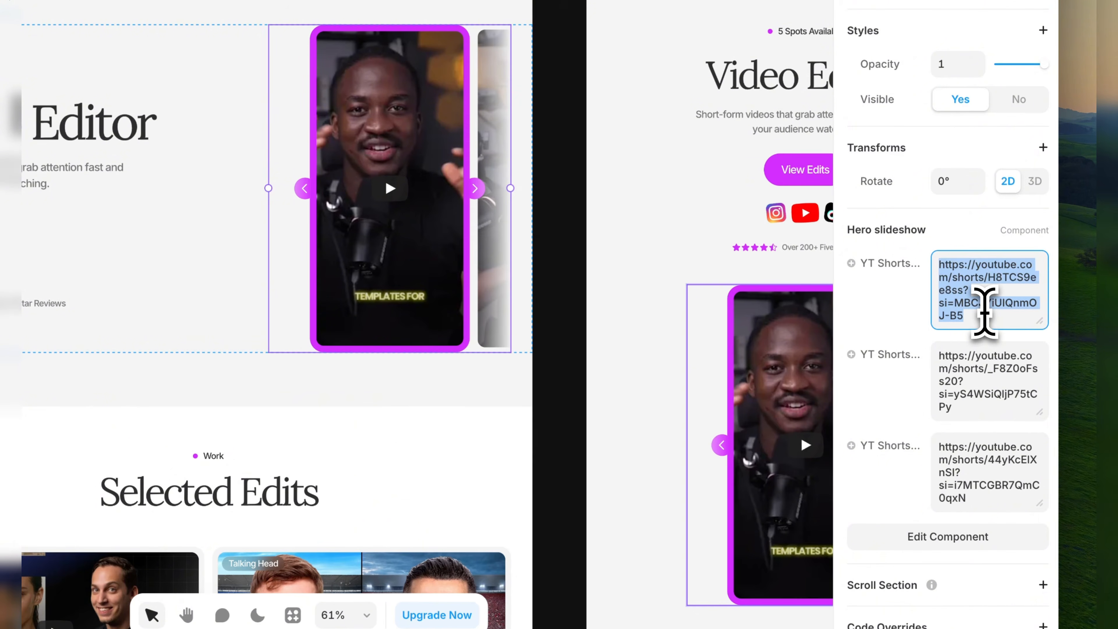
{"action": "left_click", "coordinate": [986, 395]}
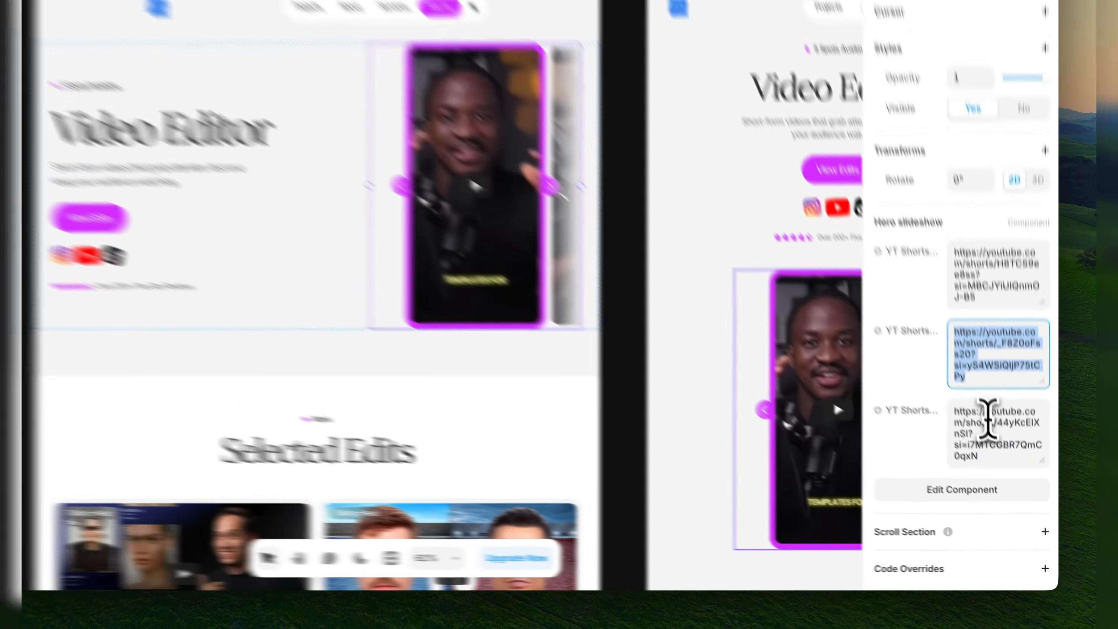
{"action": "left_click", "coordinate": [1004, 460]}
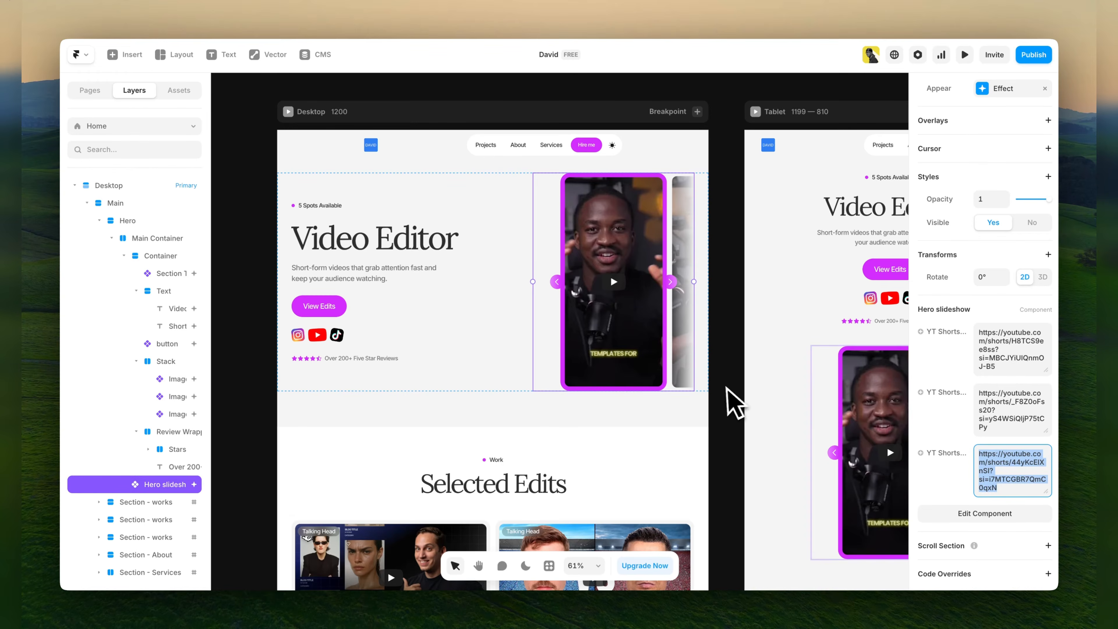
{"action": "left_click", "coordinate": [732, 399]}
Examine the Home page's Selected Edits project cards, the See all my works button and the Projects collection behind them.
{"action": "scroll", "coordinate": [731, 403], "scroll_direction": "down", "scroll_amount": 4}
{"action": "scroll", "coordinate": [726, 392], "scroll_direction": "down", "scroll_amount": 3}
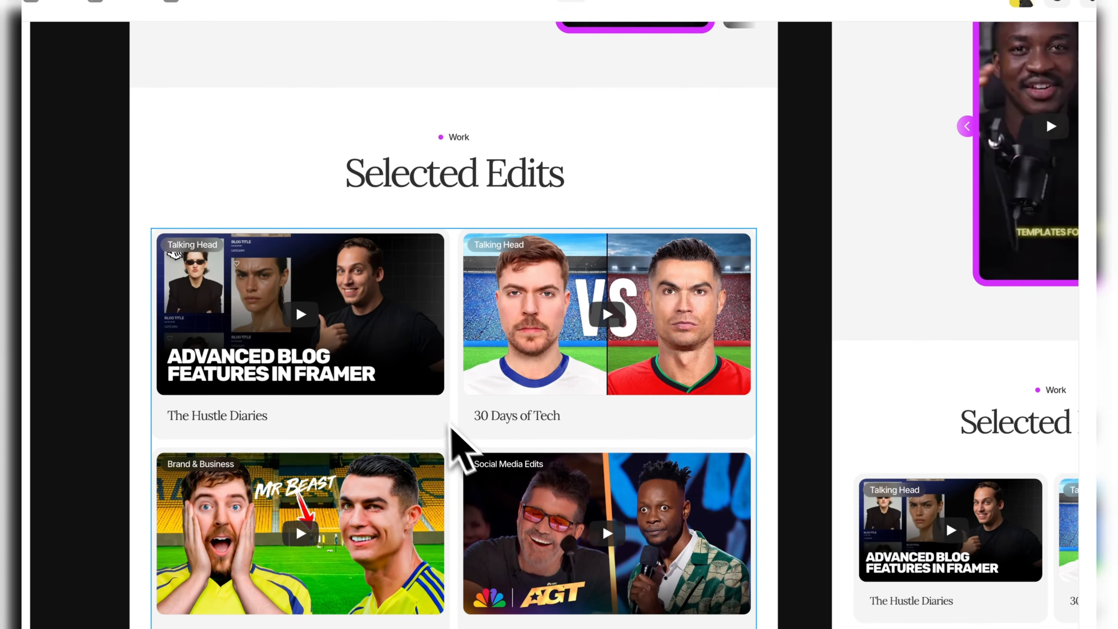
{"action": "left_click", "coordinate": [386, 142]}
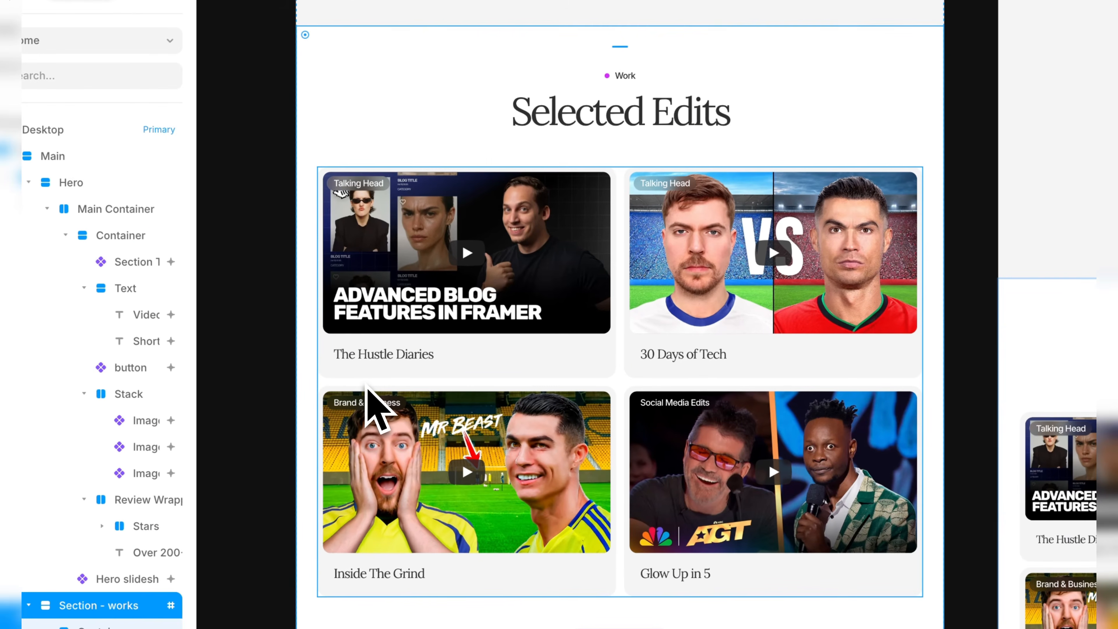
{"action": "key", "text": "Escape"}
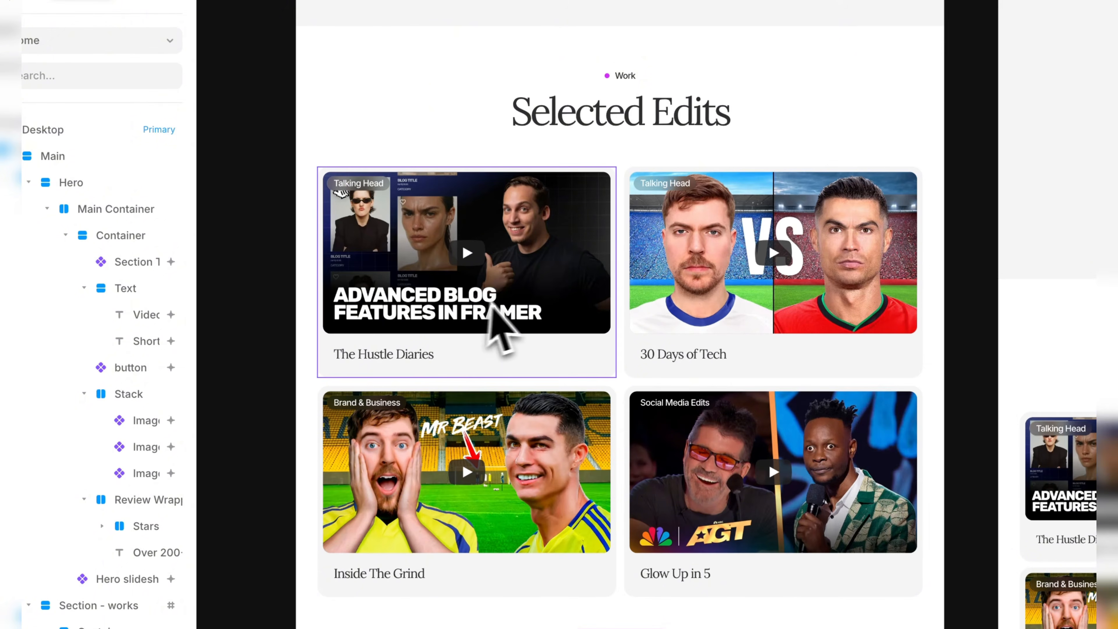
{"action": "left_click", "coordinate": [492, 305]}
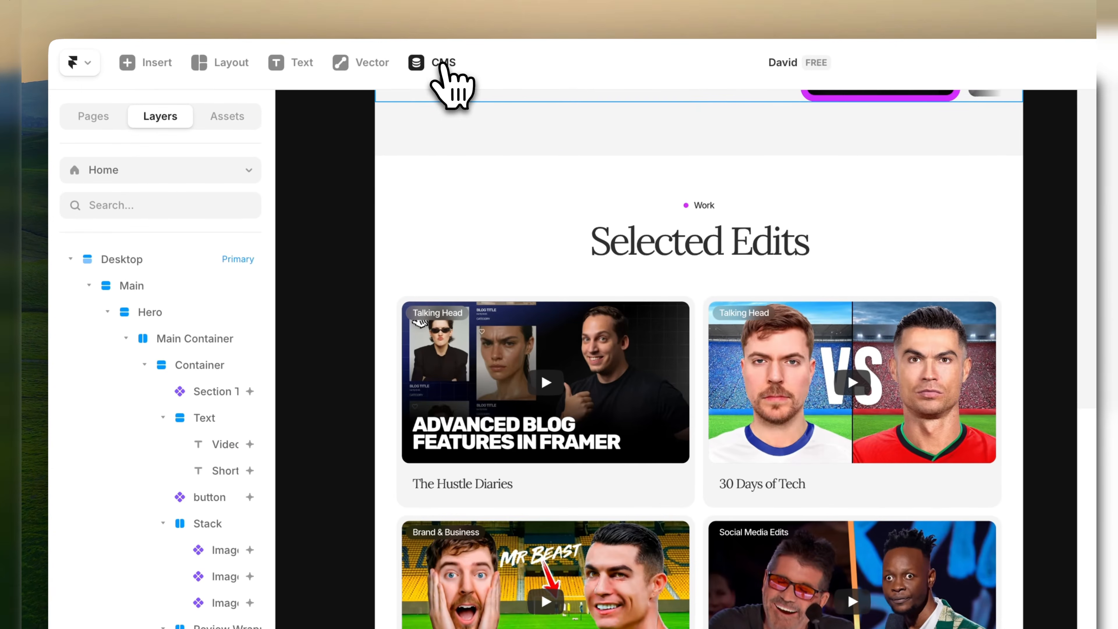
{"action": "left_click", "coordinate": [441, 64]}
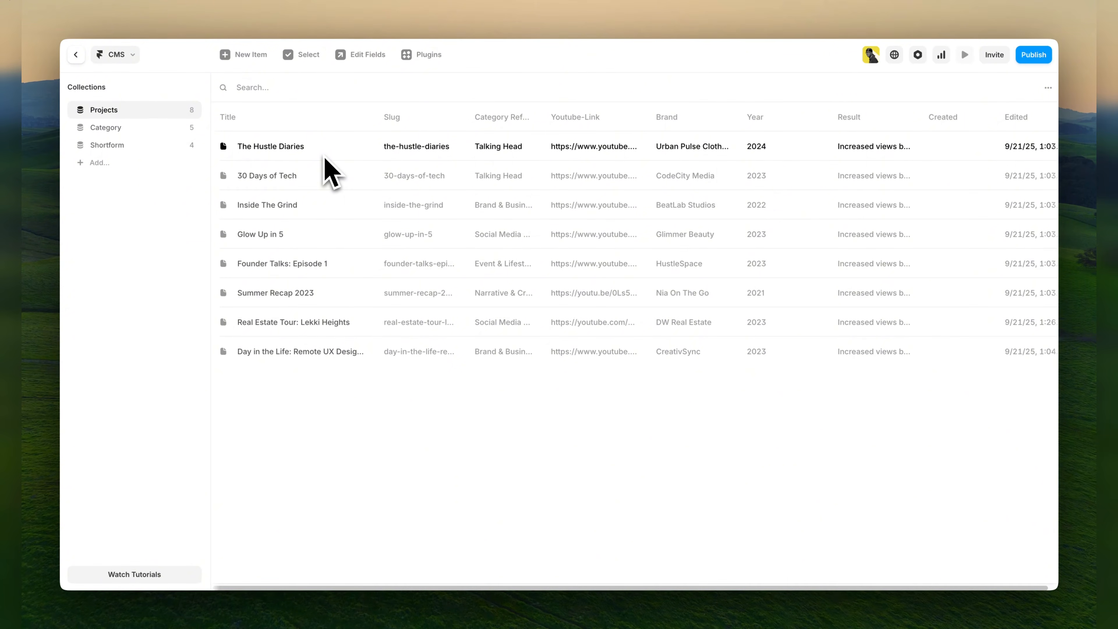
{"action": "left_click", "coordinate": [75, 54]}
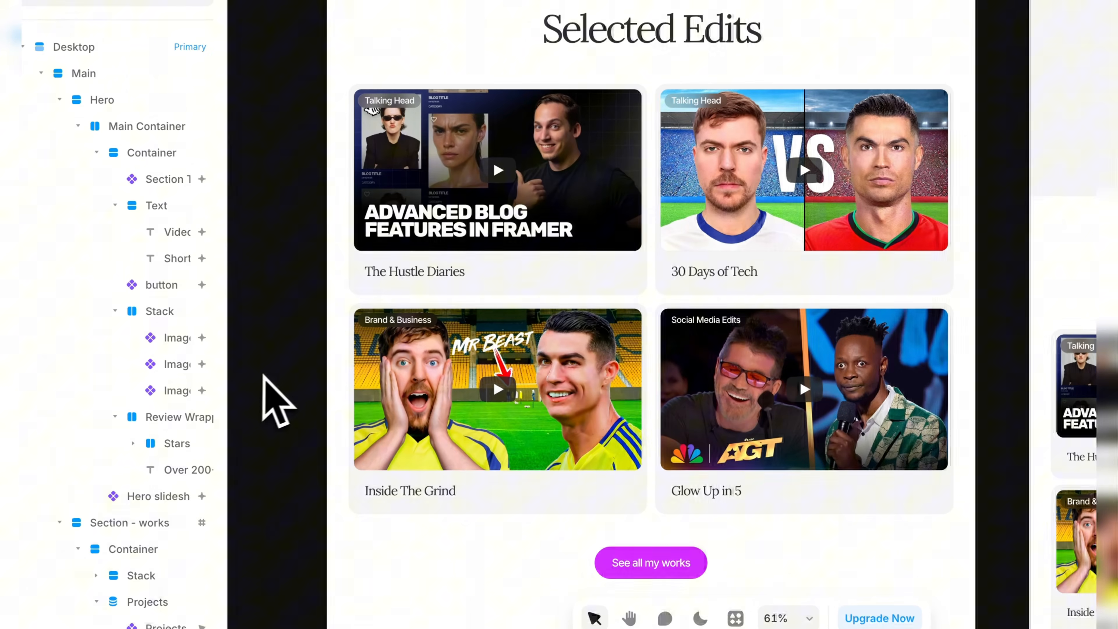
{"action": "scroll", "coordinate": [333, 589], "scroll_direction": "down", "scroll_amount": 2}
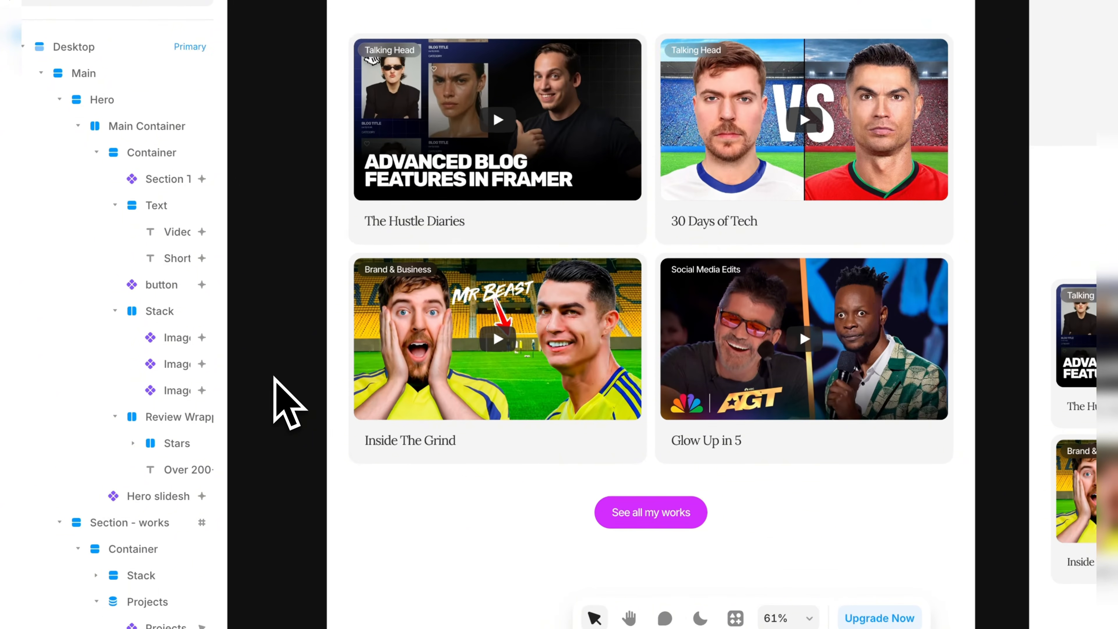
{"action": "scroll", "coordinate": [274, 378], "scroll_direction": "down", "scroll_amount": 2}
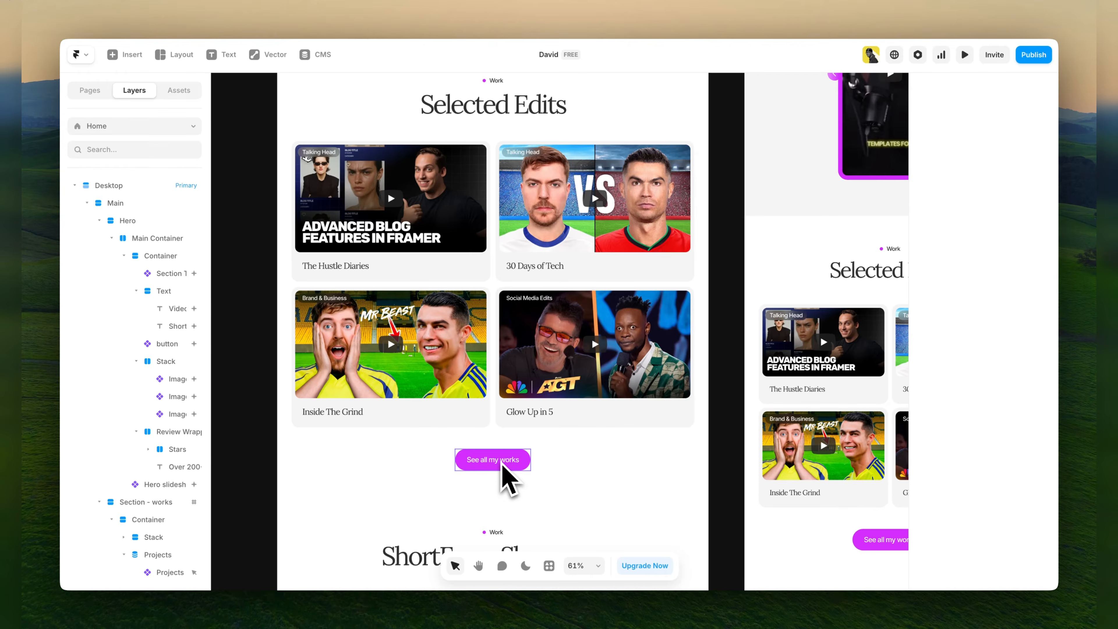
{"action": "scroll", "coordinate": [504, 473], "scroll_direction": "up", "scroll_amount": 3}
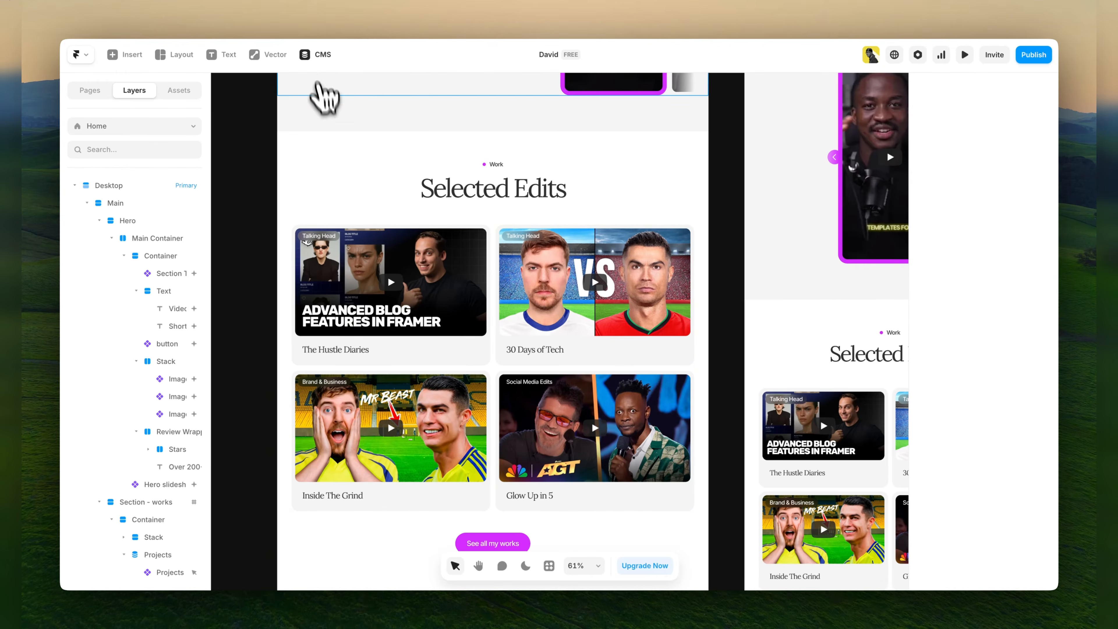
Delete the "Day in the Life" and "Real Estate Tour: Lekki Heights" items from the CMS Projects collection.
{"action": "left_click", "coordinate": [317, 54]}
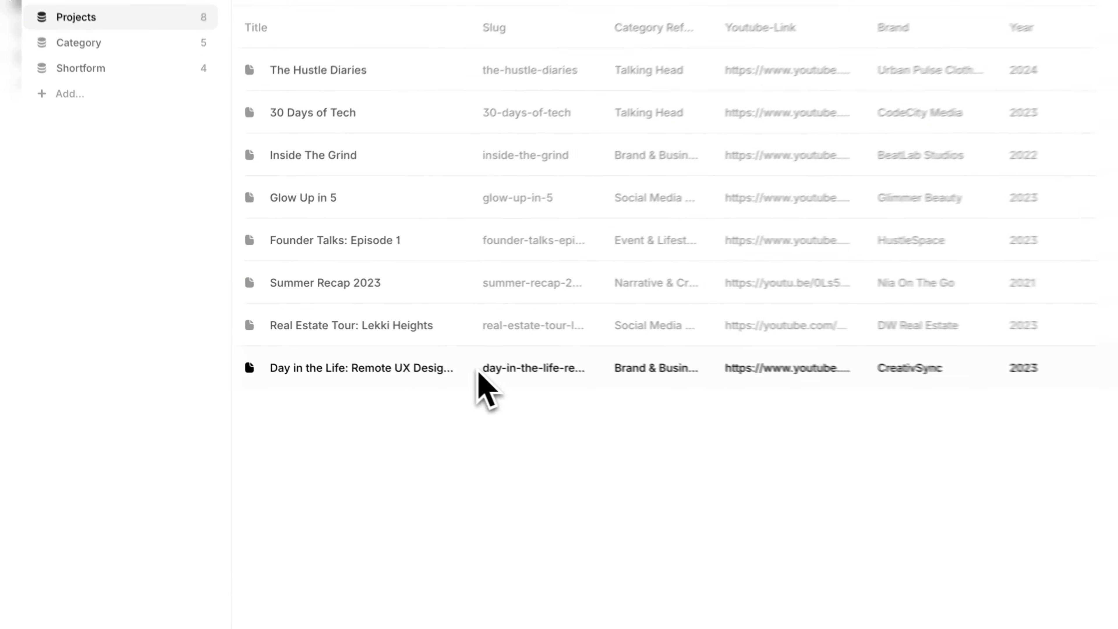
{"action": "right_click", "coordinate": [480, 372]}
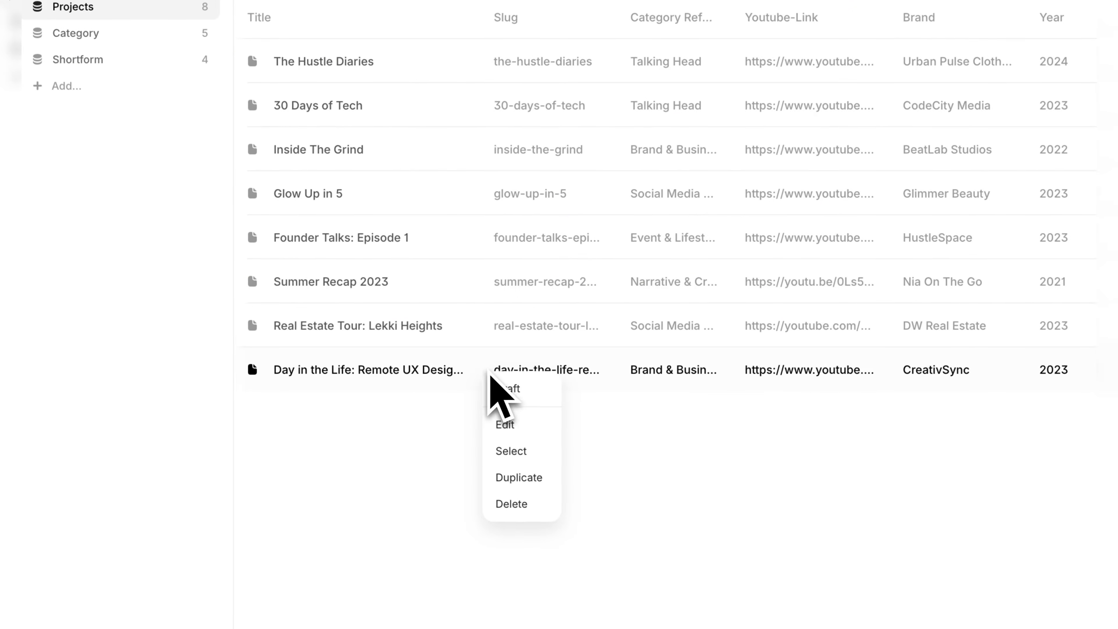
{"action": "left_click", "coordinate": [499, 496]}
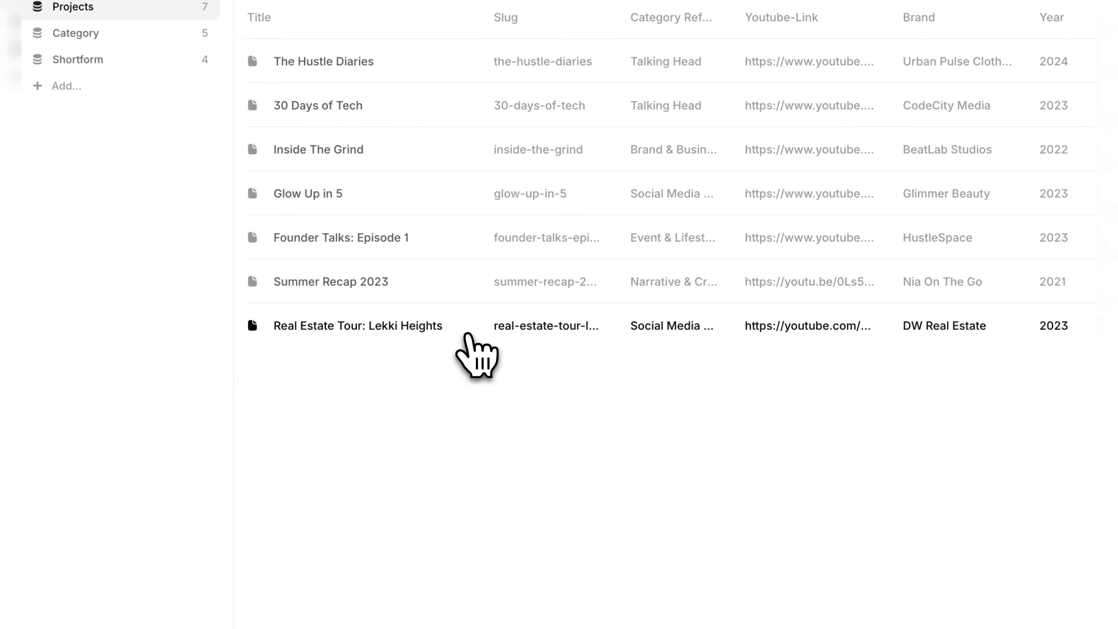
{"action": "right_click", "coordinate": [470, 337]}
{"action": "left_click", "coordinate": [495, 465]}
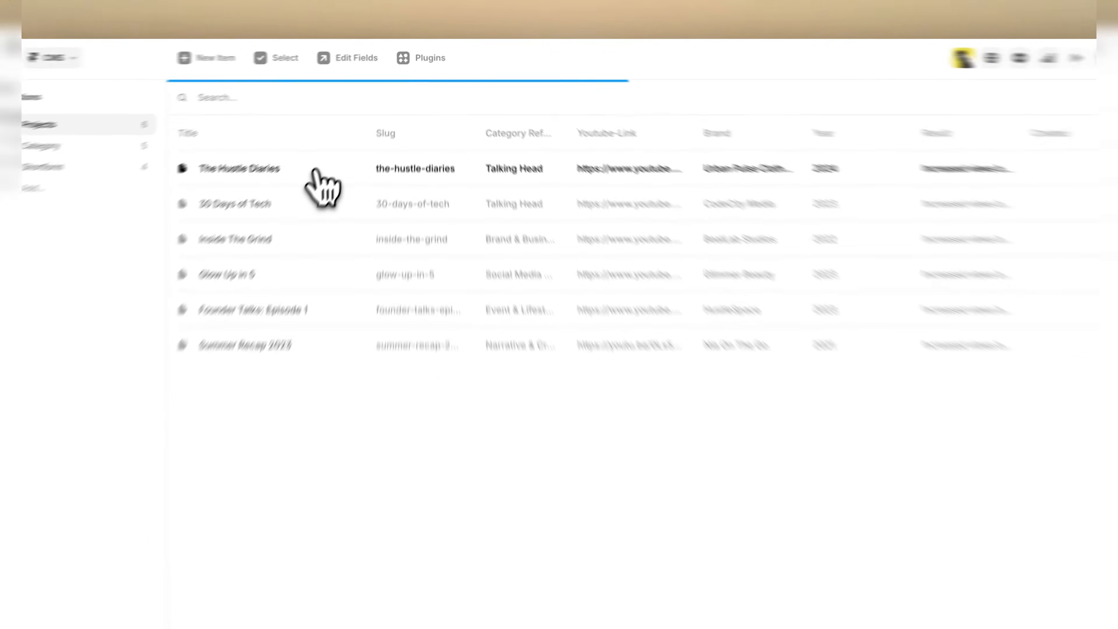
Rename the "The Hustle Diaries" project to "The Hustle" and set its slug to the-hustle.
{"action": "left_click", "coordinate": [316, 172]}
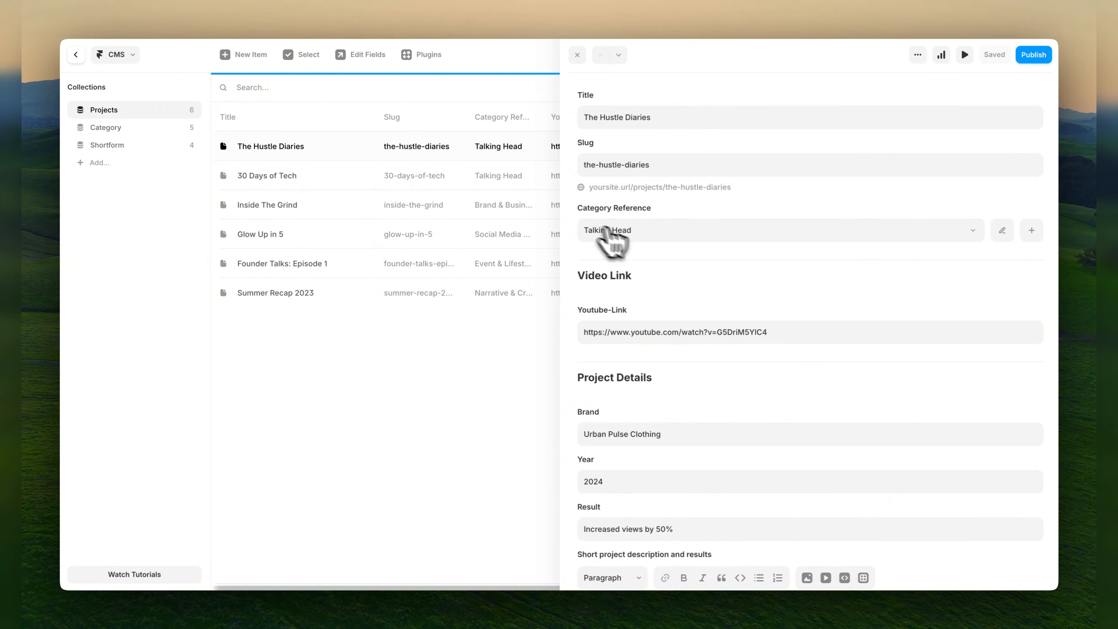
{"action": "triple_click", "coordinate": [669, 116]}
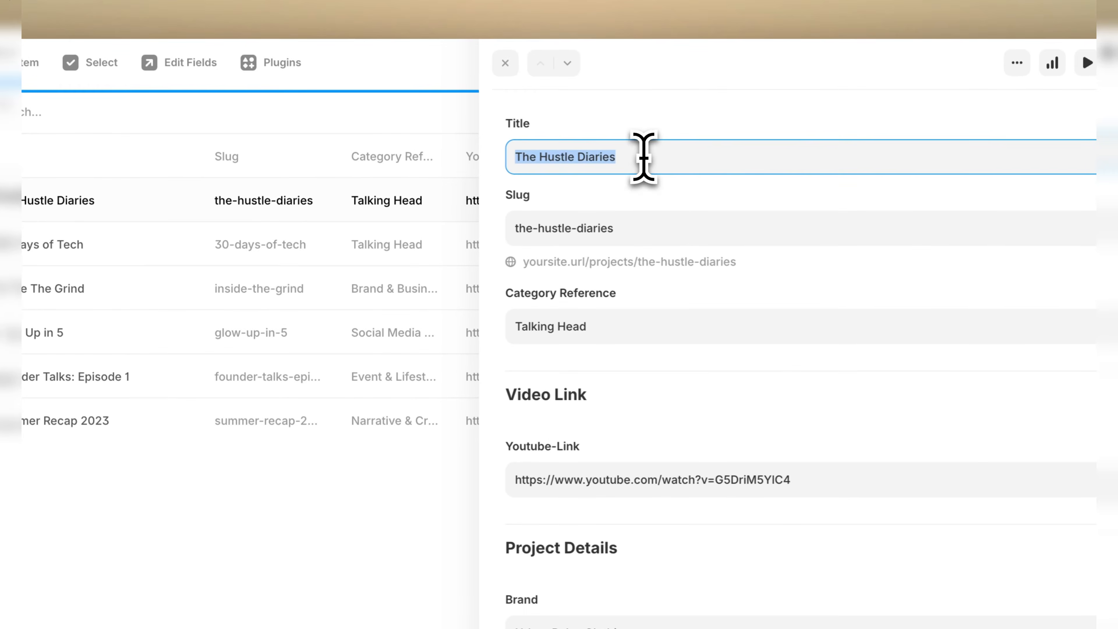
{"action": "double_click", "coordinate": [603, 157]}
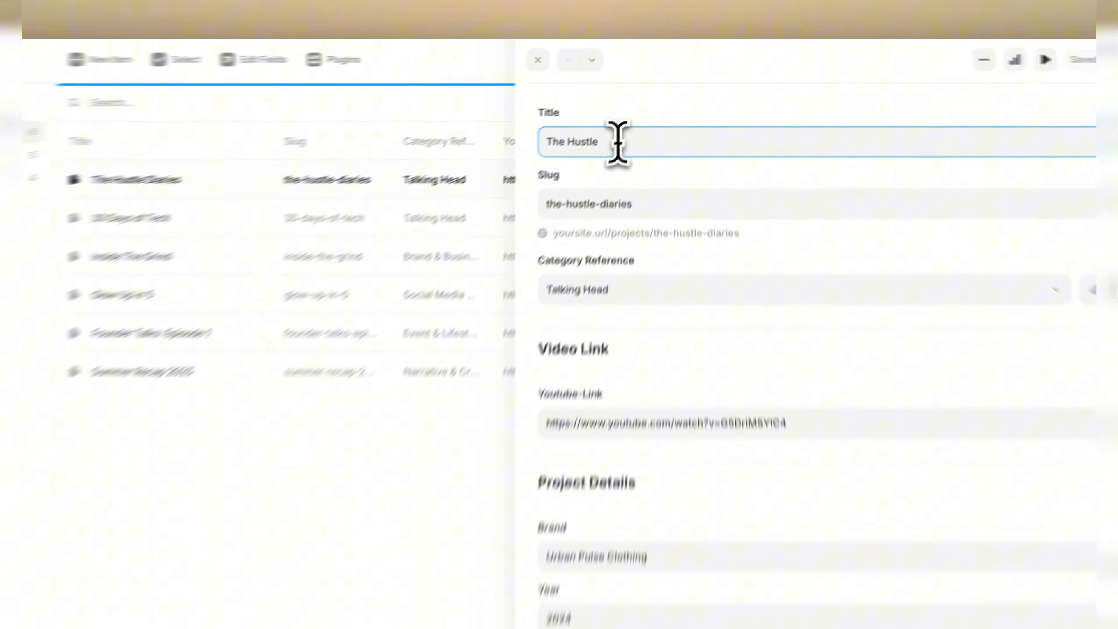
{"action": "triple_click", "coordinate": [638, 118]}
{"action": "key", "text": "super+c"}
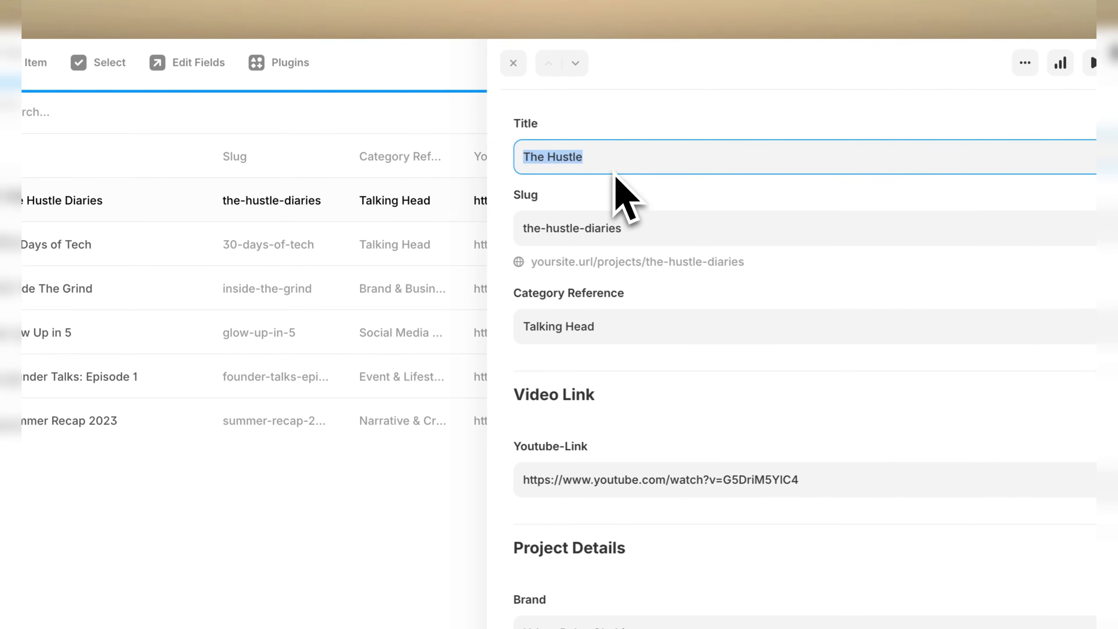
{"action": "triple_click", "coordinate": [639, 230]}
{"action": "key", "text": "super+v"}
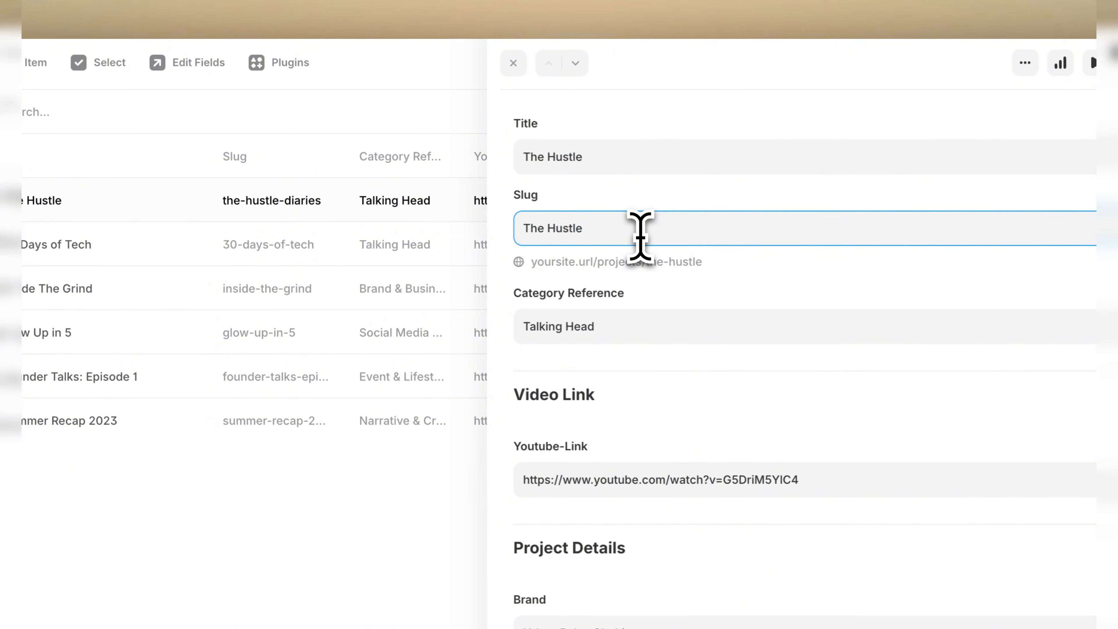
{"action": "key", "text": "Return"}
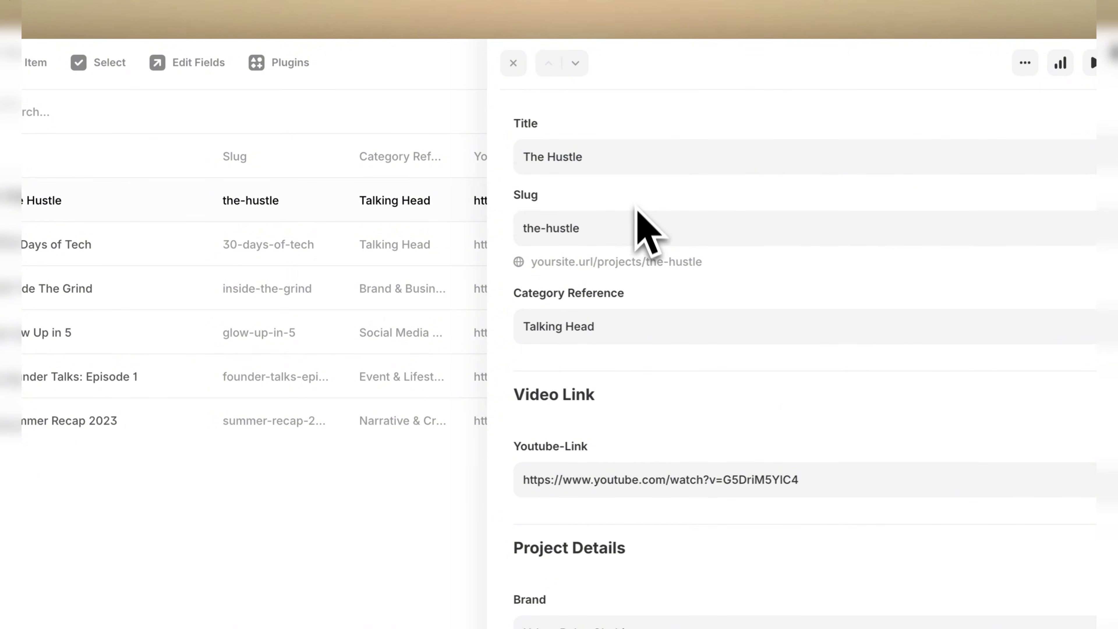
Clear the project's Category Reference and select Talking Head again from the available categories.
{"action": "scroll", "coordinate": [645, 260], "scroll_direction": "down", "scroll_amount": 3}
{"action": "scroll", "coordinate": [579, 194], "scroll_direction": "up", "scroll_amount": 2}
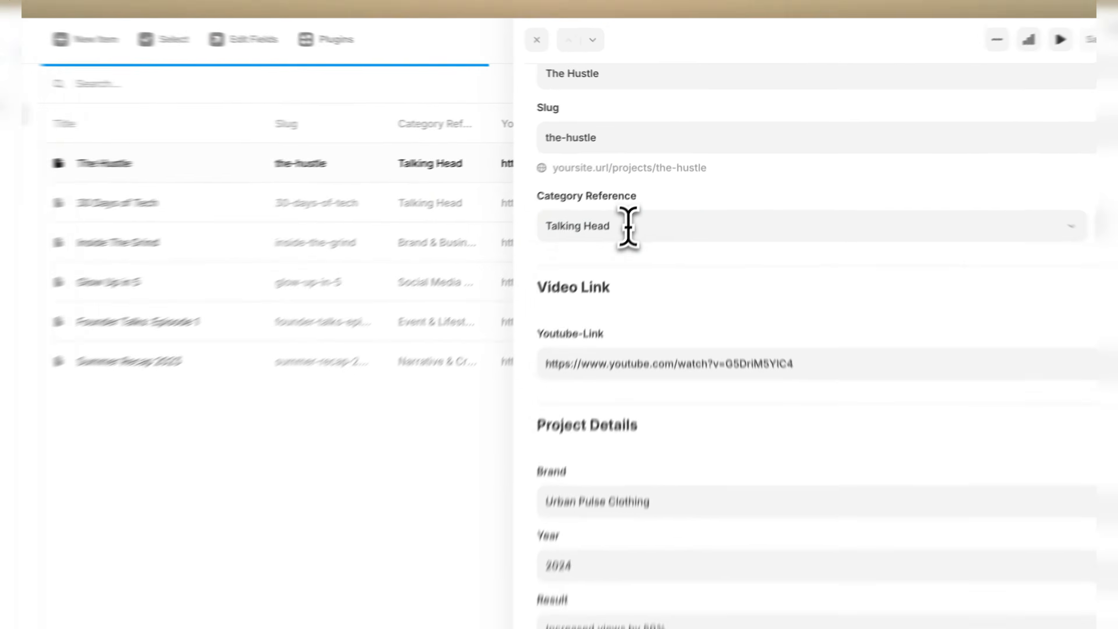
{"action": "left_click", "coordinate": [645, 192]}
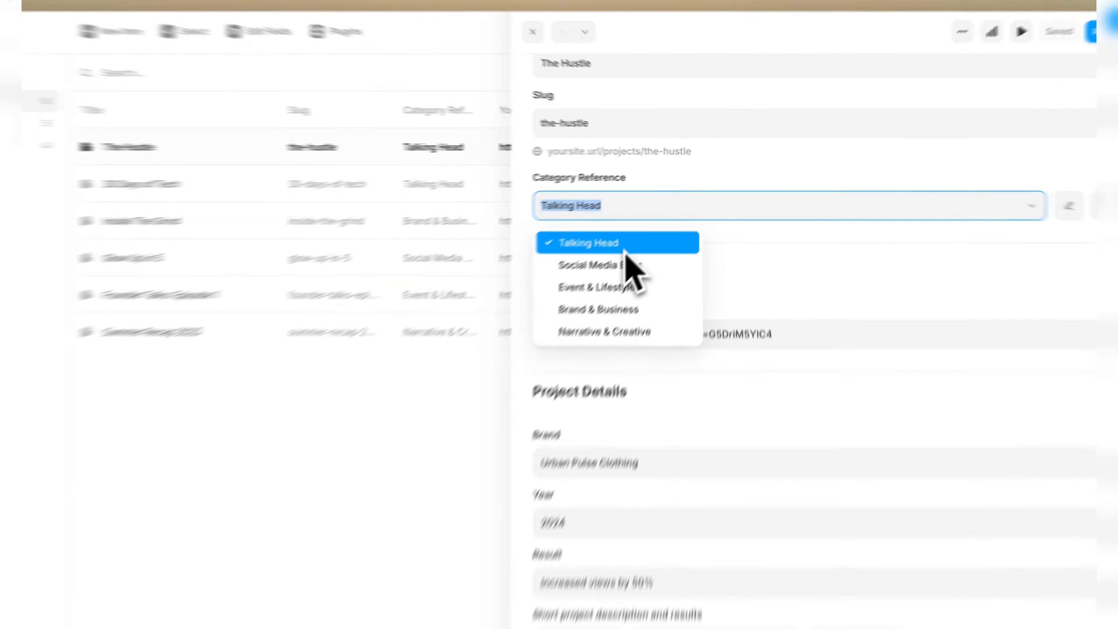
{"action": "left_click", "coordinate": [618, 224]}
{"action": "left_click", "coordinate": [598, 227]}
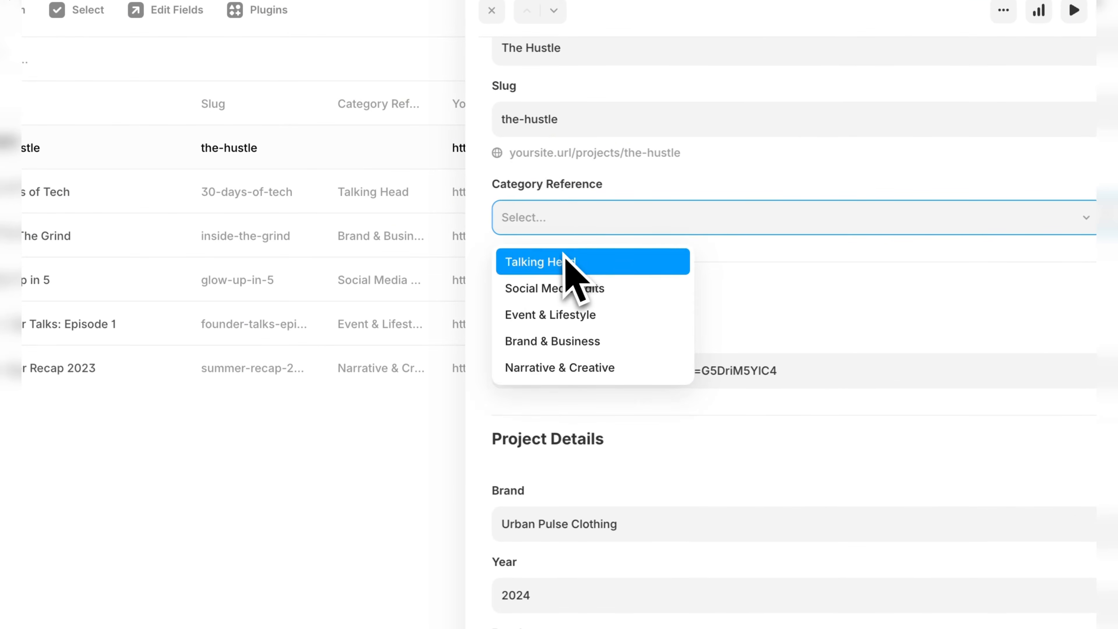
{"action": "left_click", "coordinate": [569, 262]}
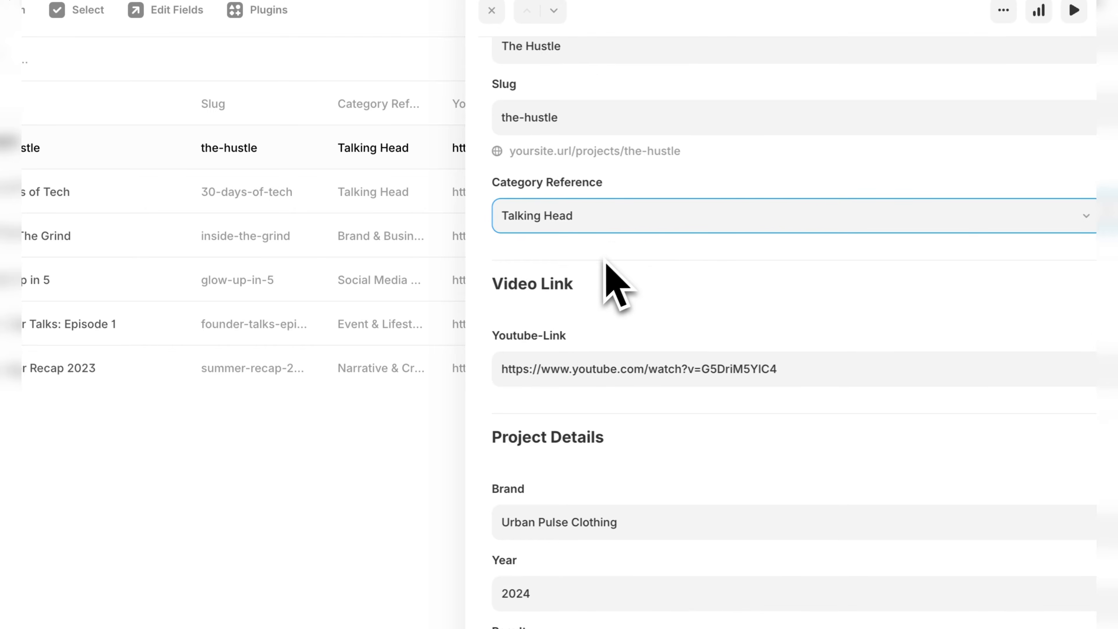
Inspect the project's Youtube-Link field and the Project Details fields below it.
{"action": "scroll", "coordinate": [594, 269], "scroll_direction": "down", "scroll_amount": 2}
{"action": "left_click", "coordinate": [532, 299]}
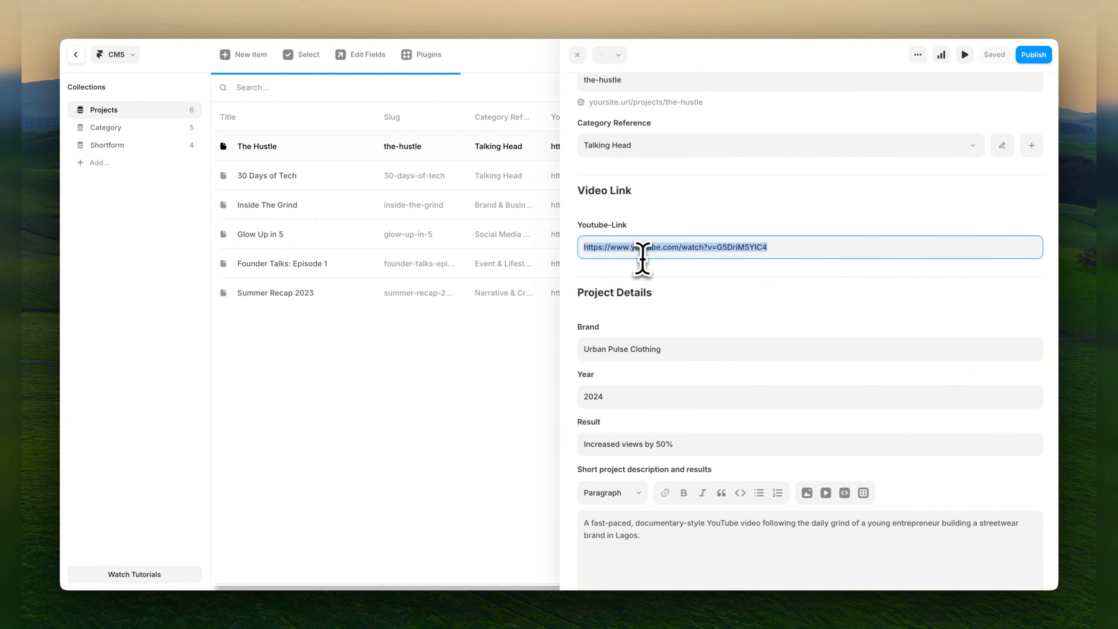
{"action": "scroll", "coordinate": [642, 278], "scroll_direction": "down", "scroll_amount": 1}
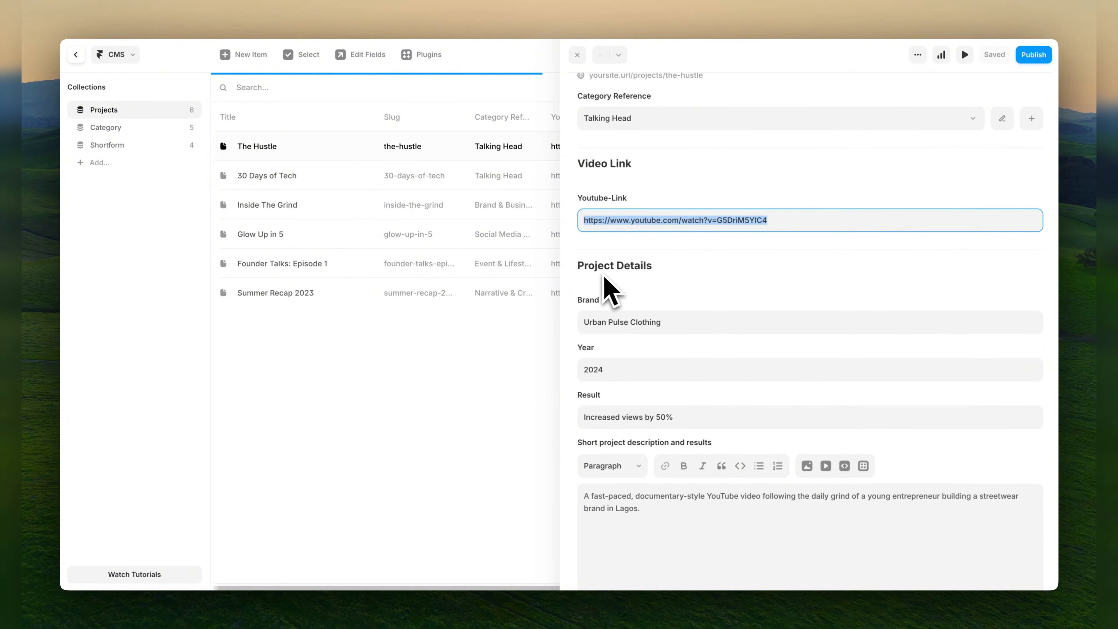
{"action": "scroll", "coordinate": [572, 267], "scroll_direction": "down", "scroll_amount": 1}
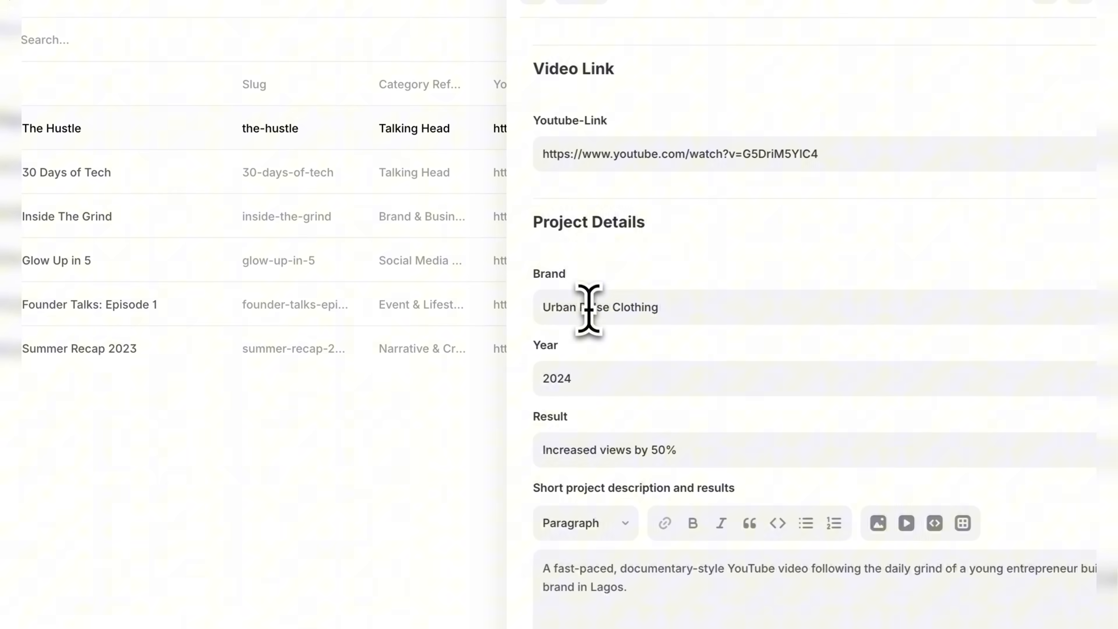
Set the Brand of the The Hustle project to "Hustle".
{"action": "left_click", "coordinate": [615, 266]}
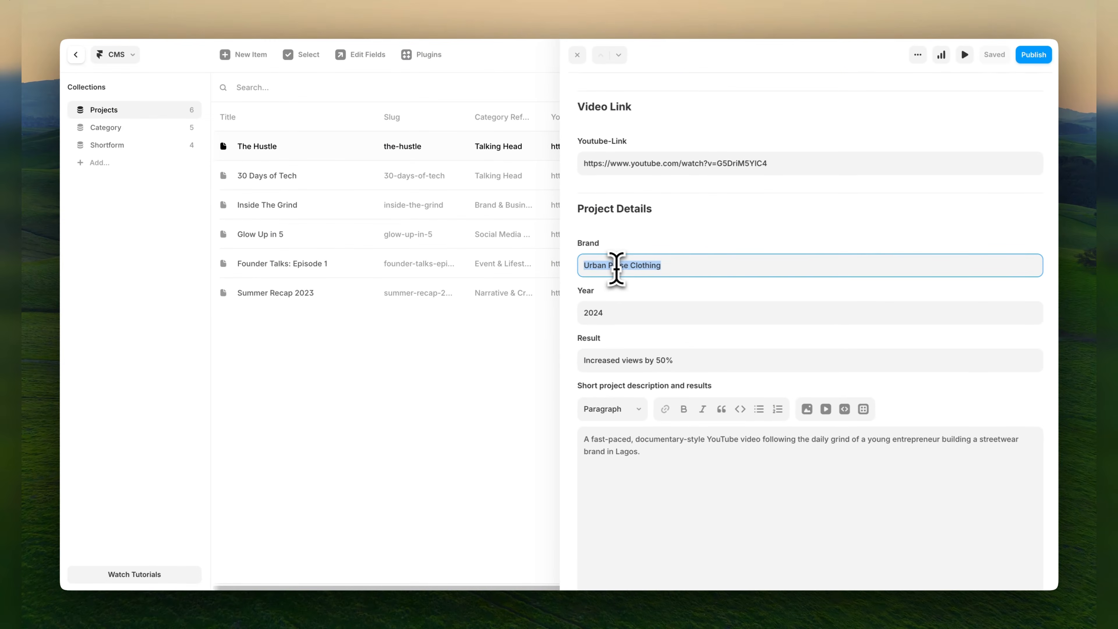
{"action": "left_click", "coordinate": [693, 269]}
{"action": "triple_click", "coordinate": [693, 269]}
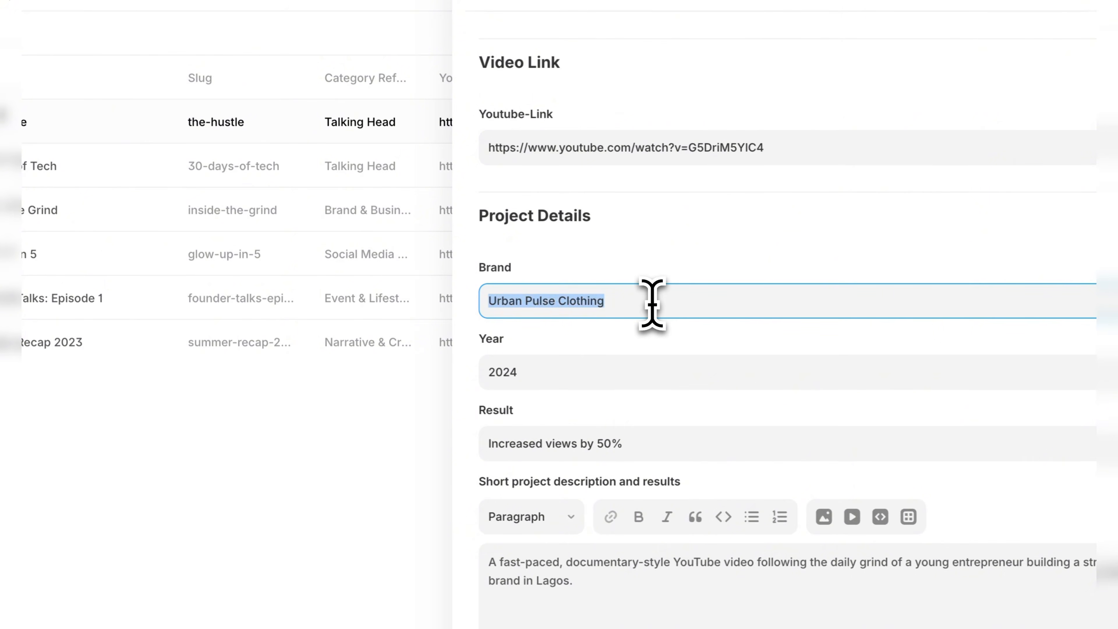
{"action": "key", "text": "BackSpace"}
{"action": "left_click", "coordinate": [622, 254]}
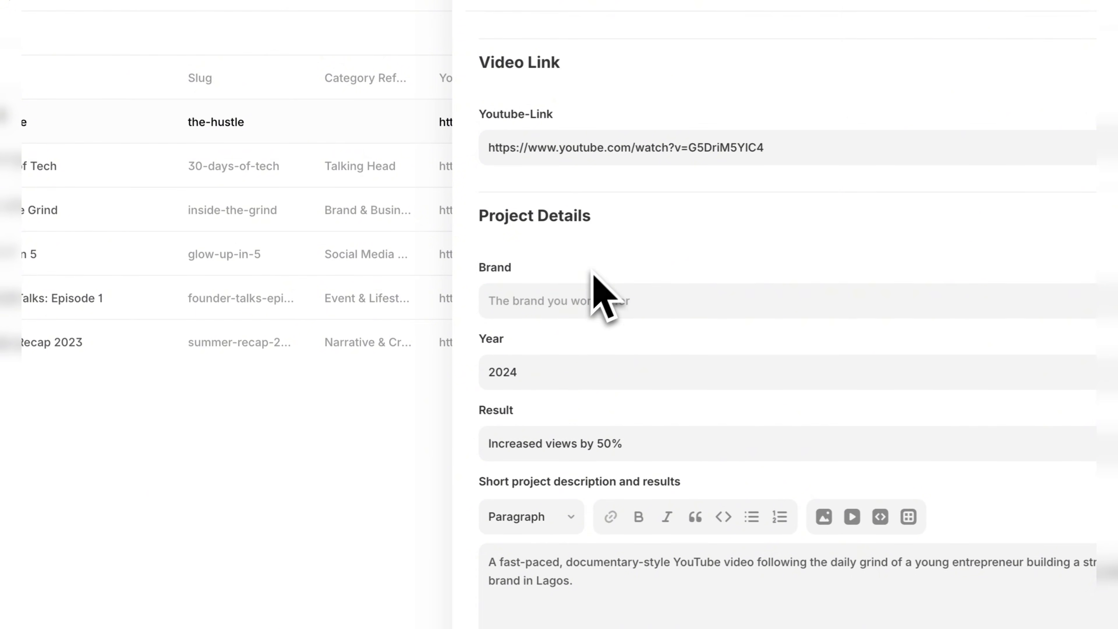
{"action": "left_click", "coordinate": [571, 297]}
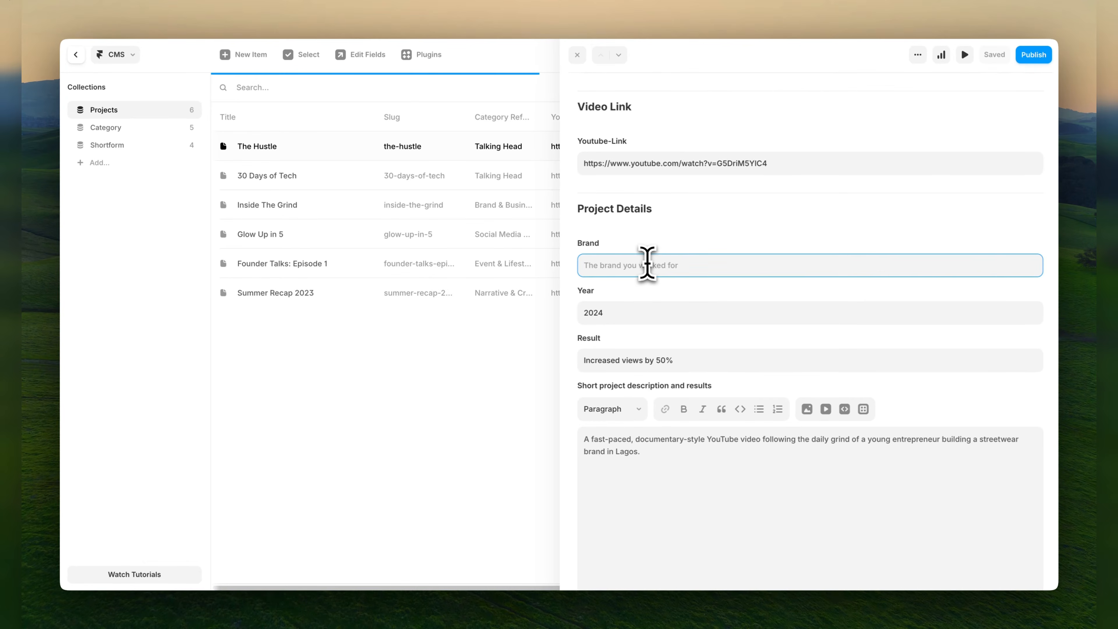
{"action": "type", "text": "Husty"}
{"action": "left_click", "coordinate": [626, 290]}
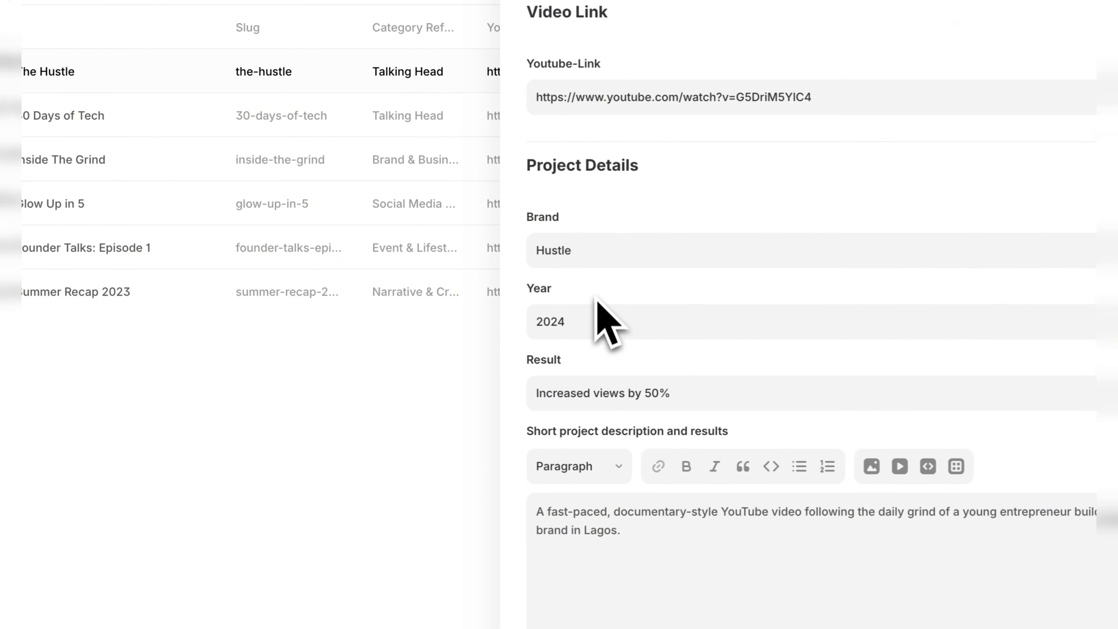
Inspect the project's Year and Result fields and its short project description.
{"action": "double_click", "coordinate": [588, 315]}
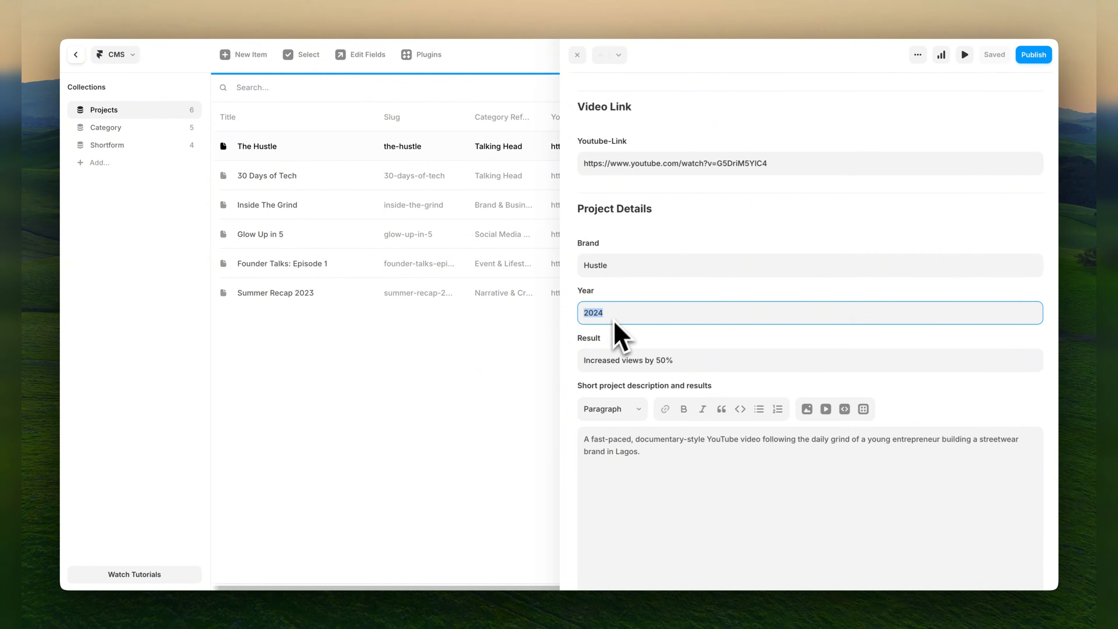
{"action": "left_click", "coordinate": [587, 343]}
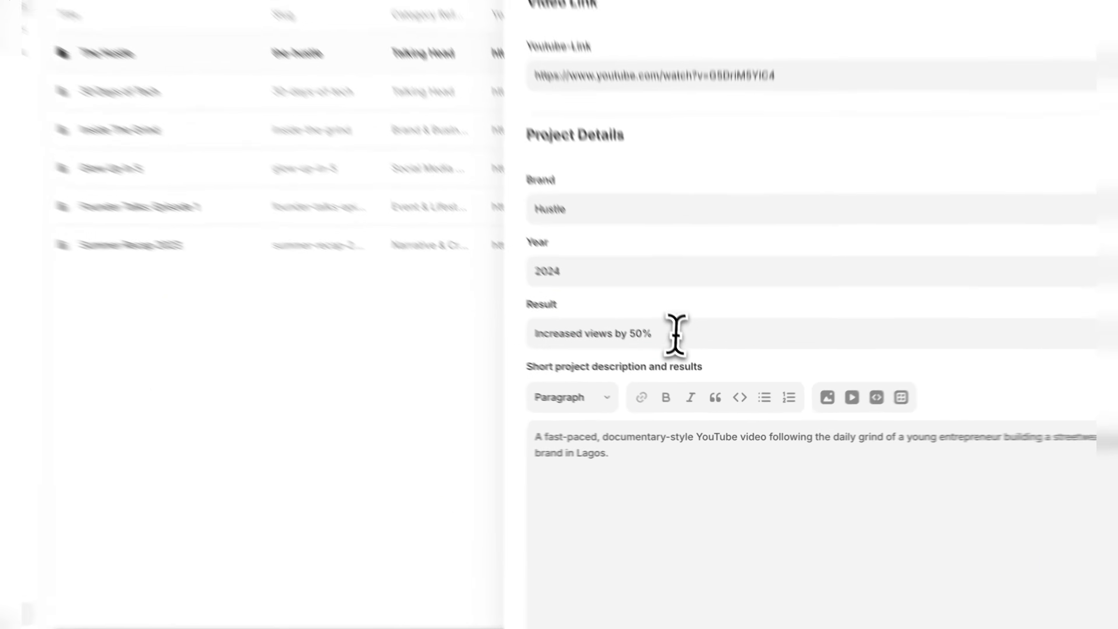
{"action": "triple_click", "coordinate": [689, 360]}
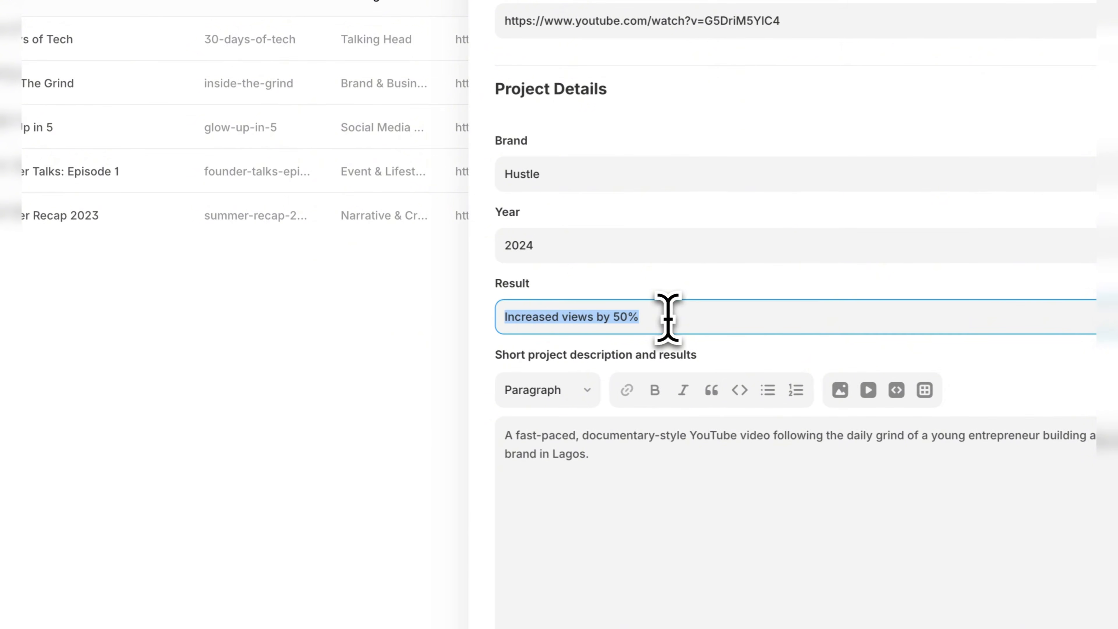
{"action": "double_click", "coordinate": [713, 317]}
{"action": "scroll", "coordinate": [675, 330], "scroll_direction": "down", "scroll_amount": 1}
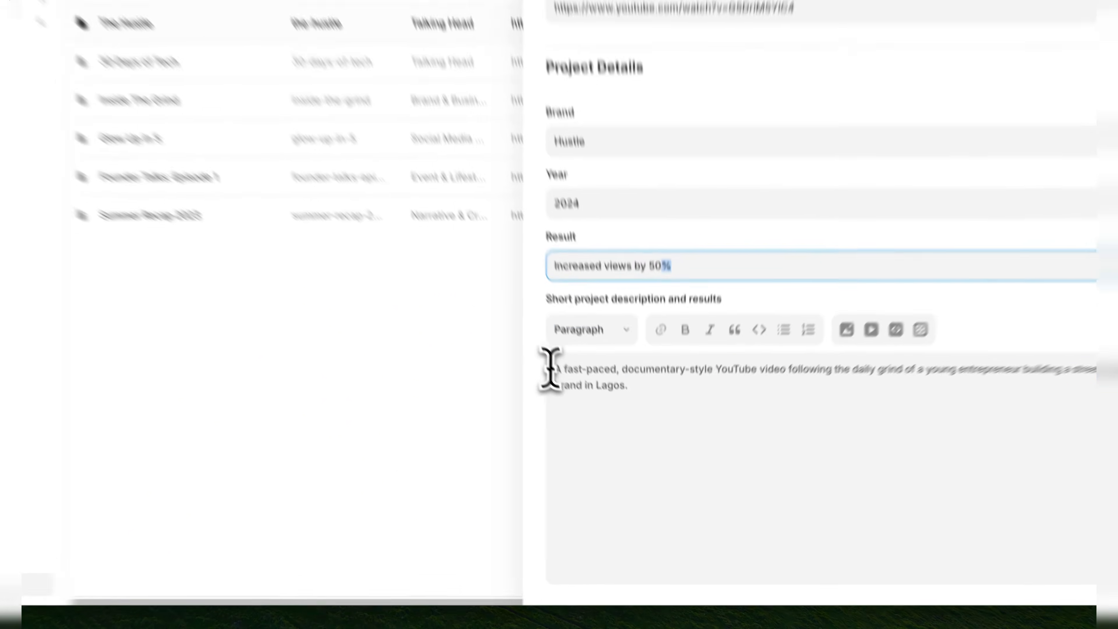
{"action": "left_click_drag", "start_coordinate": [578, 411], "coordinate": [661, 426]}
{"action": "left_click", "coordinate": [663, 430]}
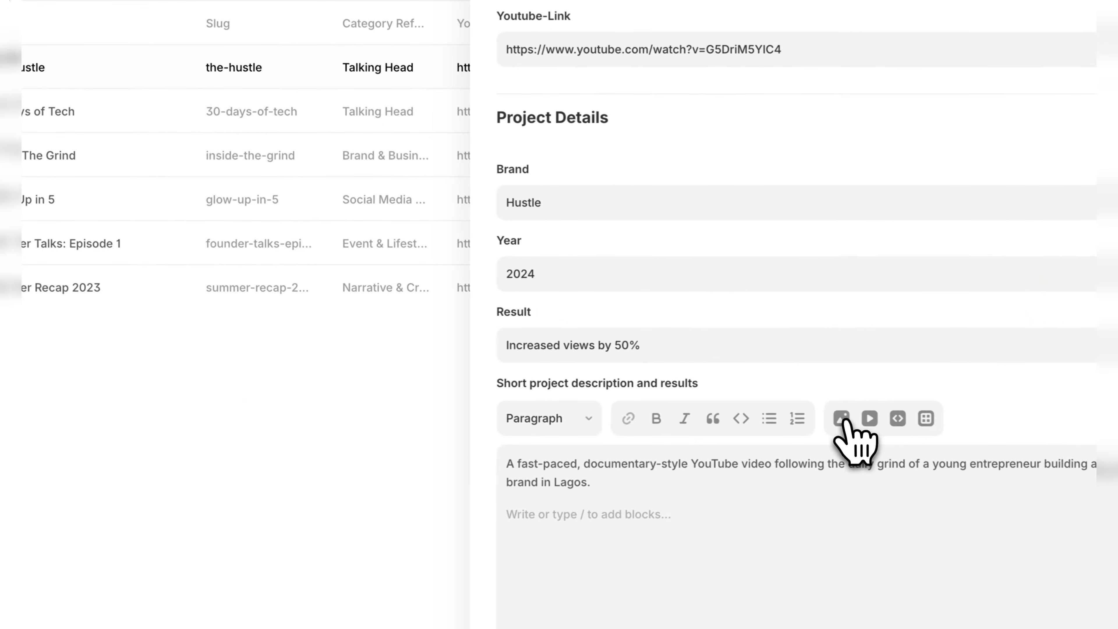
{"action": "left_click", "coordinate": [808, 380]}
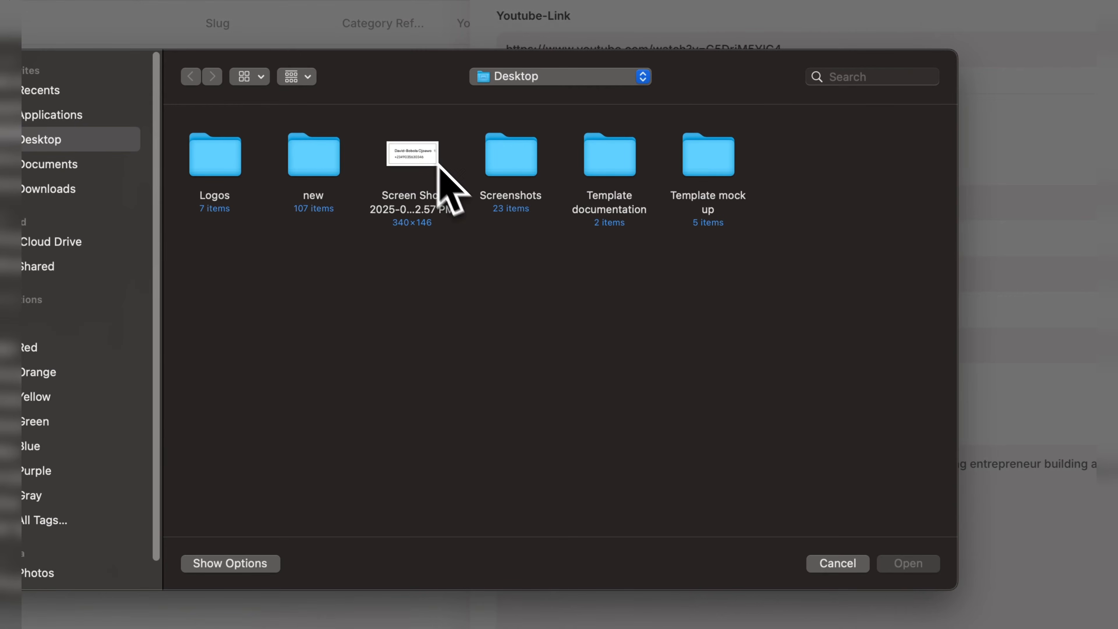
{"action": "left_click", "coordinate": [822, 526]}
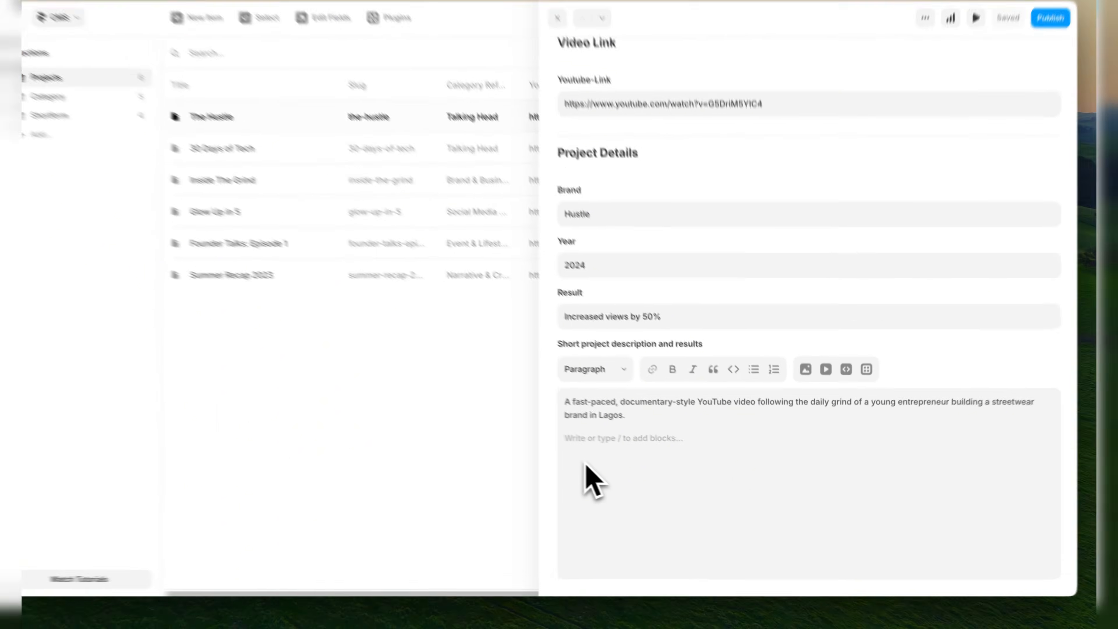
Check the title of The Hustle project and close the item.
{"action": "scroll", "coordinate": [686, 475], "scroll_direction": "up", "scroll_amount": 5}
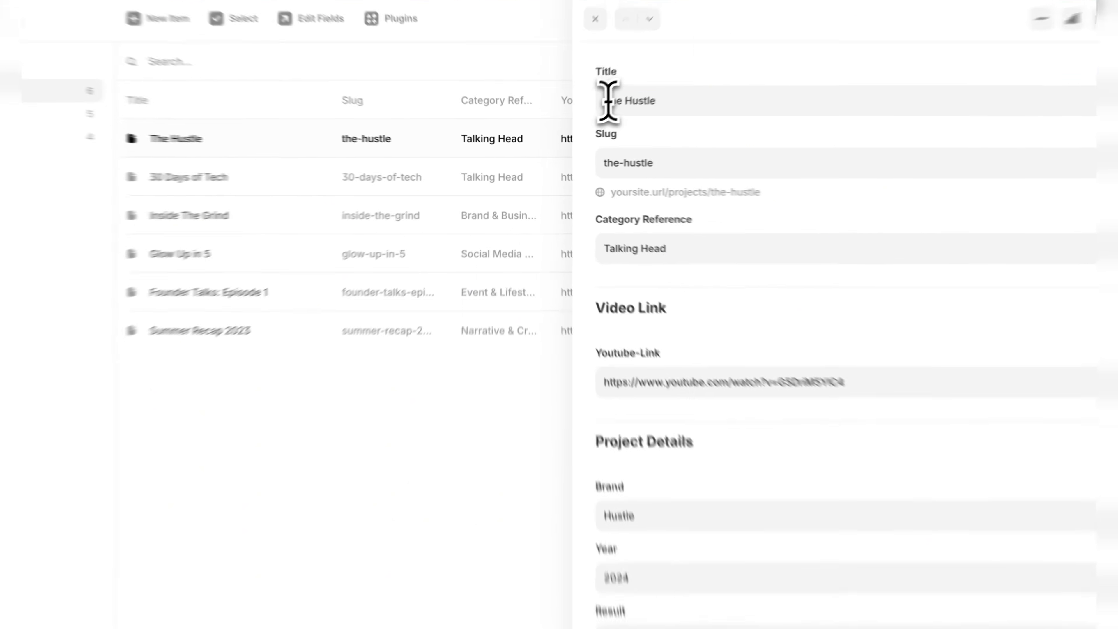
{"action": "left_click_drag", "start_coordinate": [583, 116], "coordinate": [628, 118]}
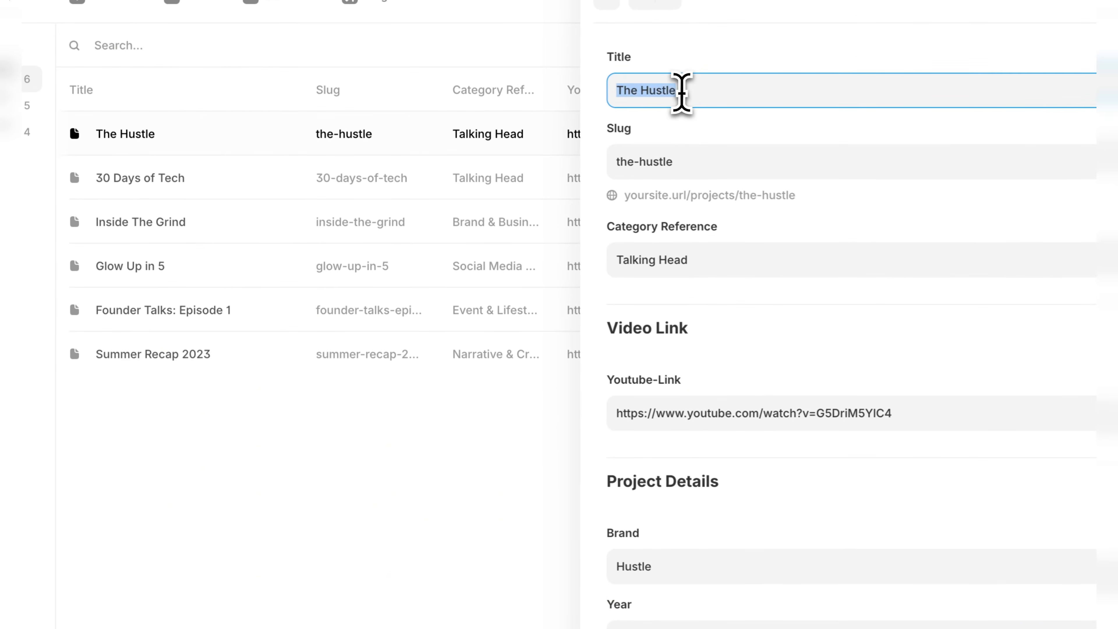
{"action": "left_click", "coordinate": [684, 123]}
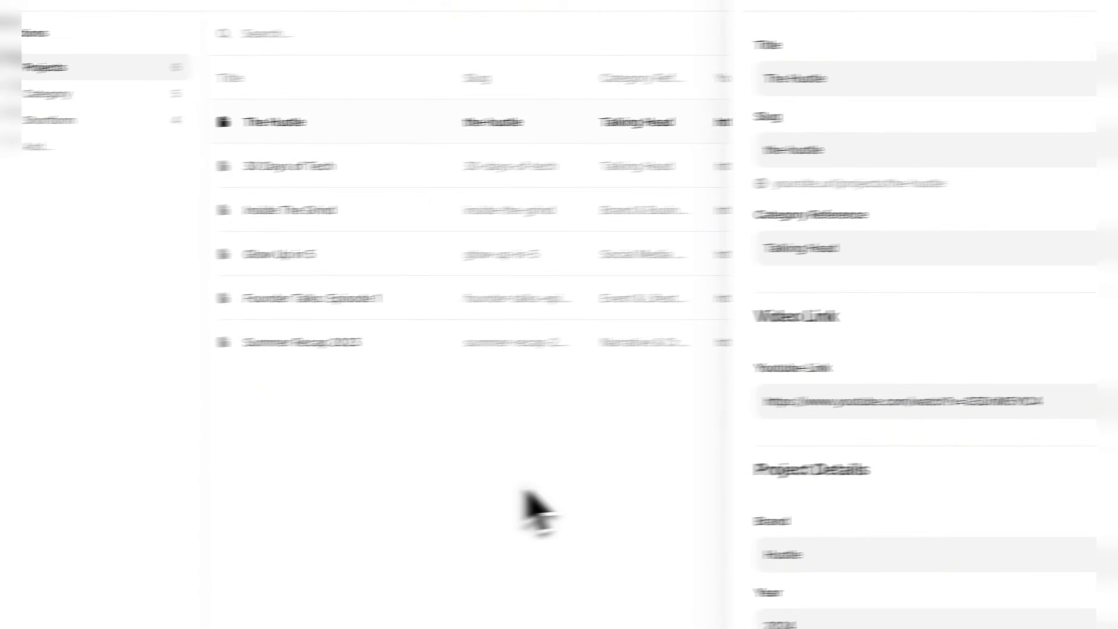
{"action": "left_click", "coordinate": [376, 495]}
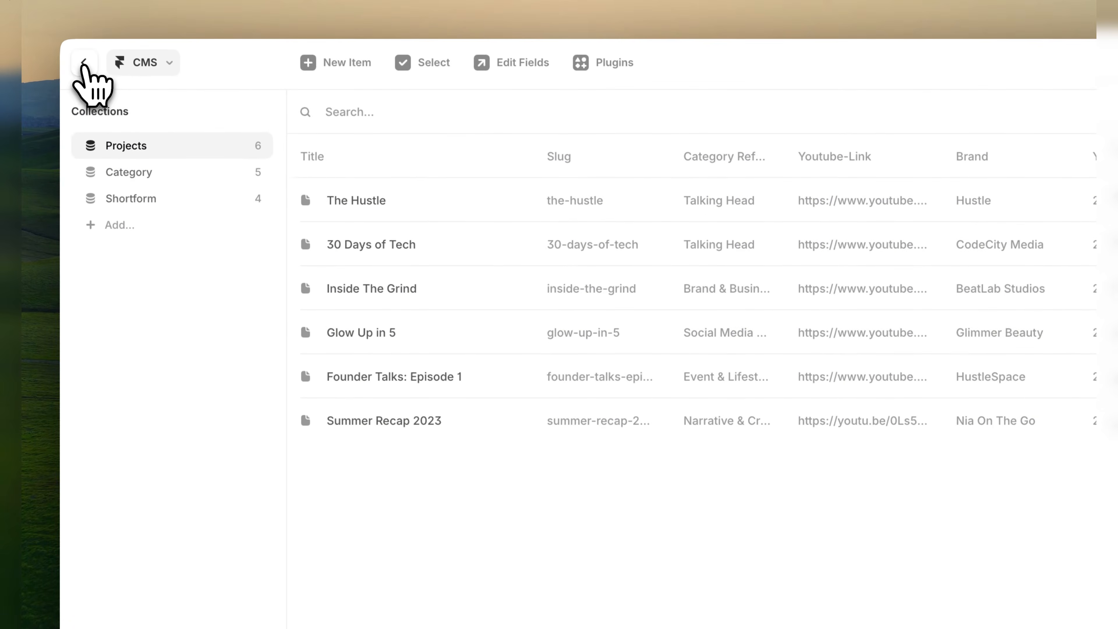
Return to the Home page canvas and examine the Selected Edits section with its project cards.
{"action": "left_click", "coordinate": [85, 65]}
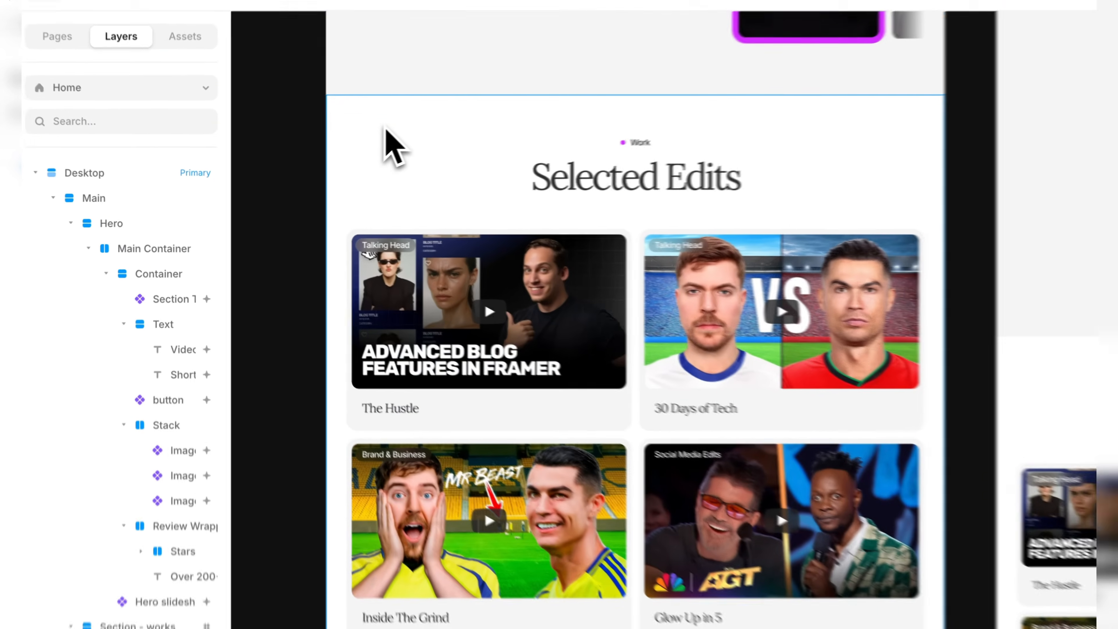
{"action": "left_click", "coordinate": [317, 152]}
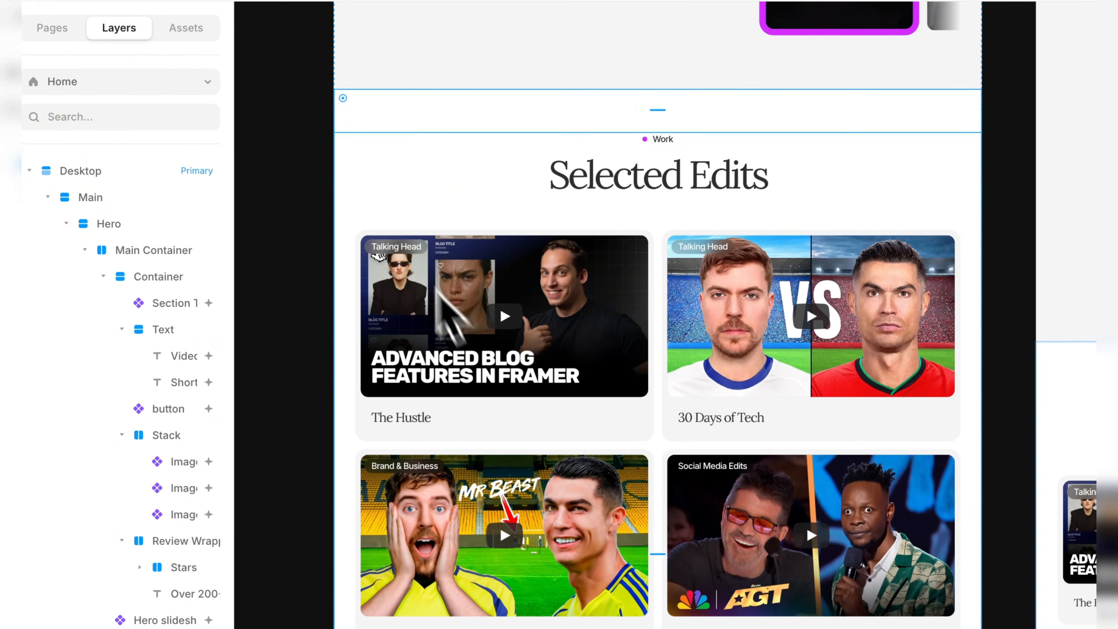
{"action": "left_click", "coordinate": [297, 201]}
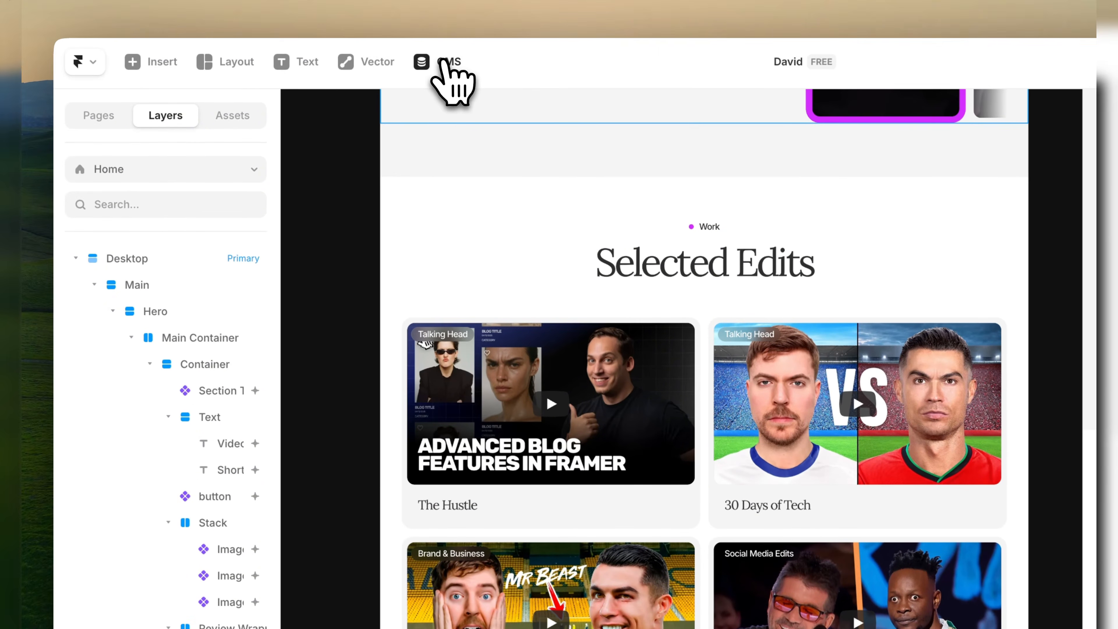
Open a blank new item in the Projects collection and inspect its Title and Slug fields.
{"action": "left_click", "coordinate": [443, 61]}
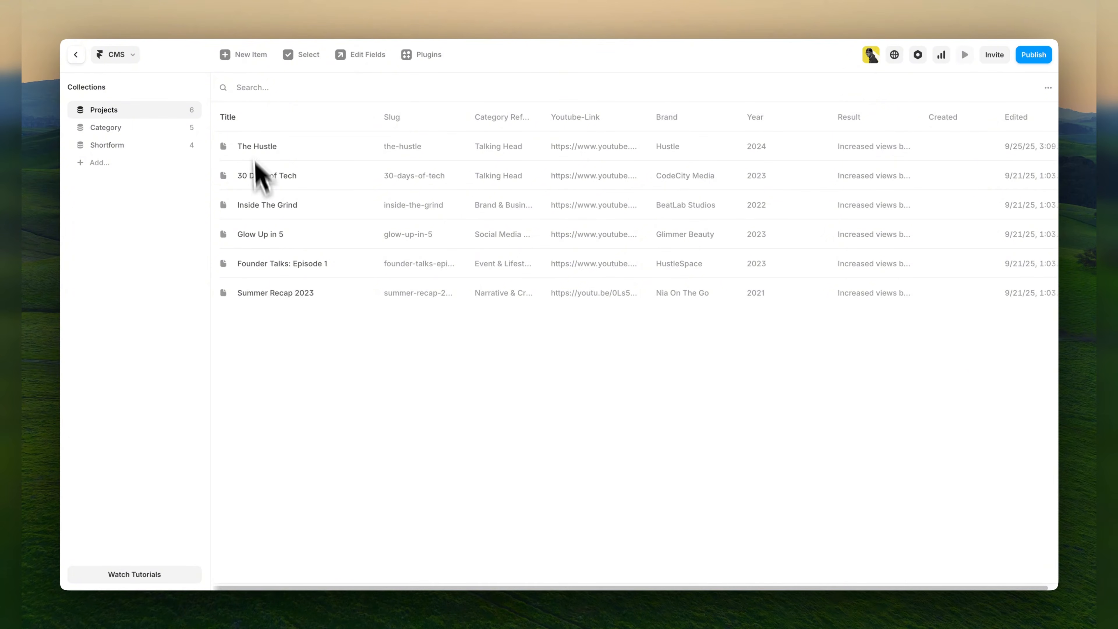
{"action": "left_click", "coordinate": [249, 56]}
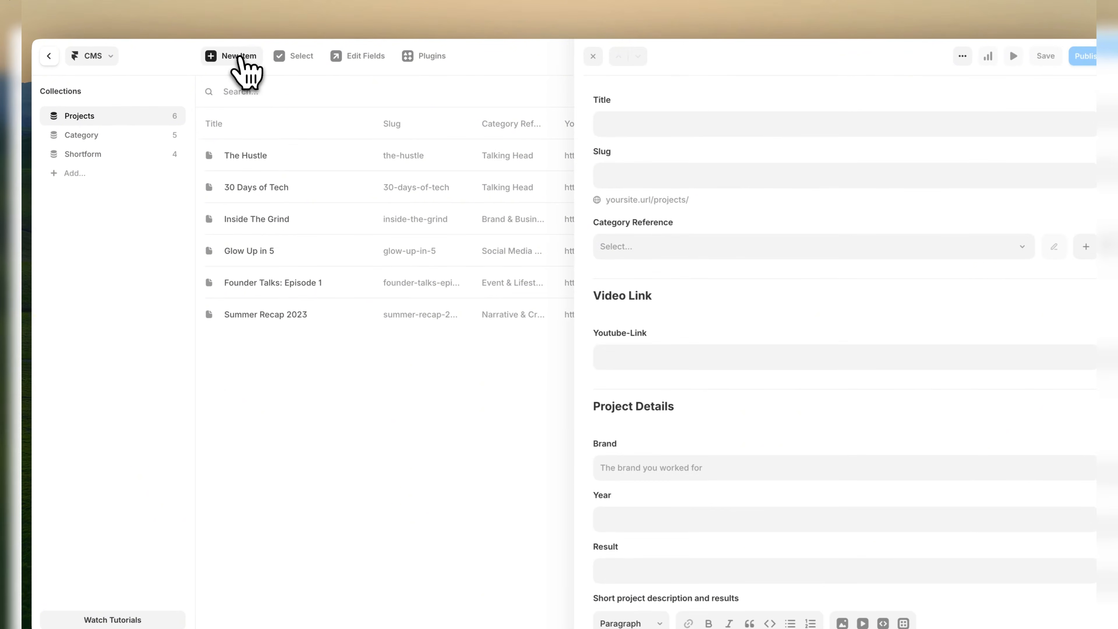
{"action": "scroll", "coordinate": [742, 301], "scroll_direction": "down", "scroll_amount": 5}
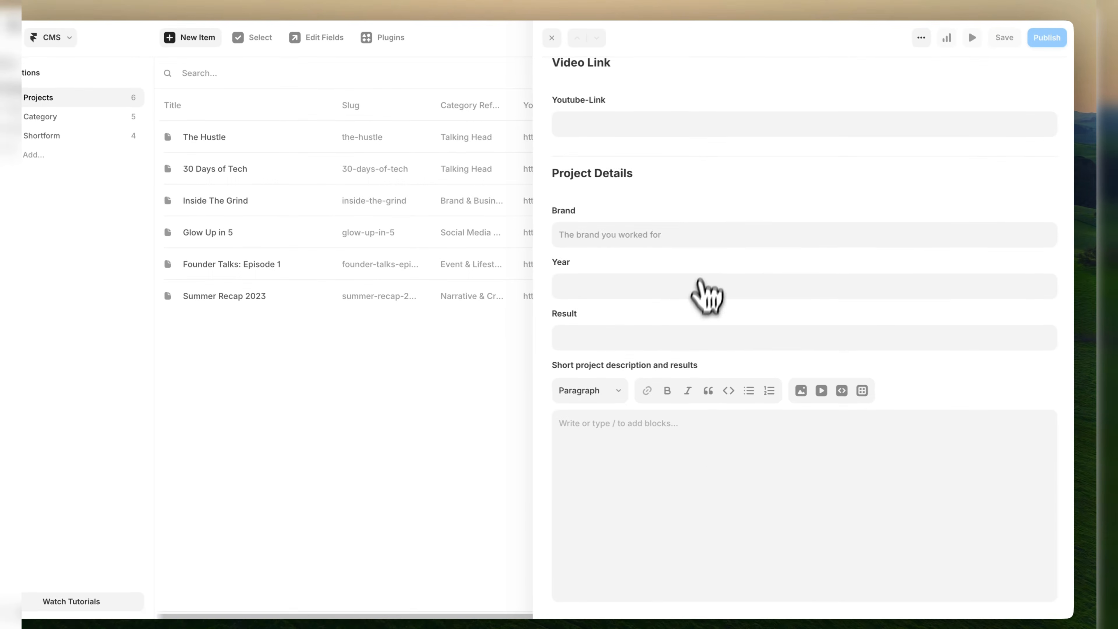
{"action": "scroll", "coordinate": [744, 467], "scroll_direction": "up", "scroll_amount": 5}
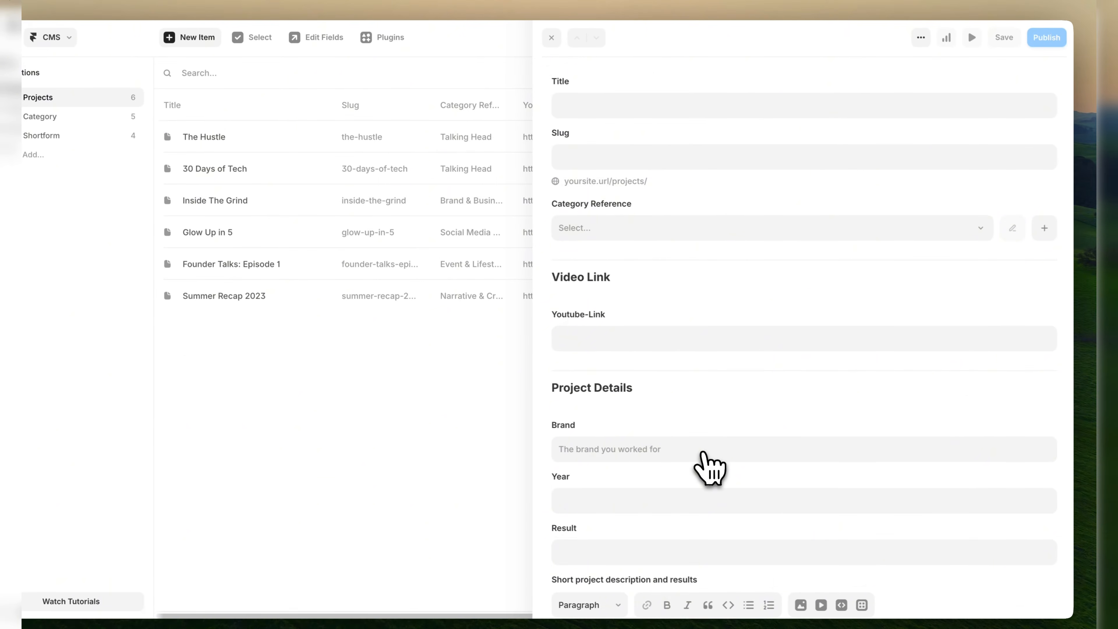
{"action": "left_click", "coordinate": [582, 105]}
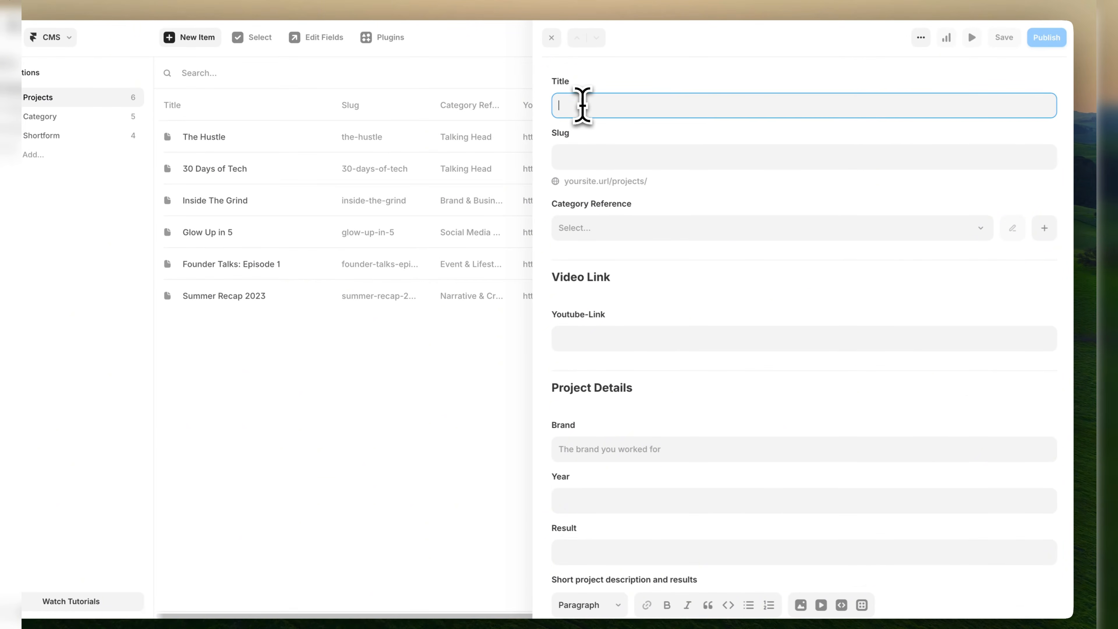
{"action": "left_click", "coordinate": [604, 158]}
{"action": "left_click", "coordinate": [603, 137]}
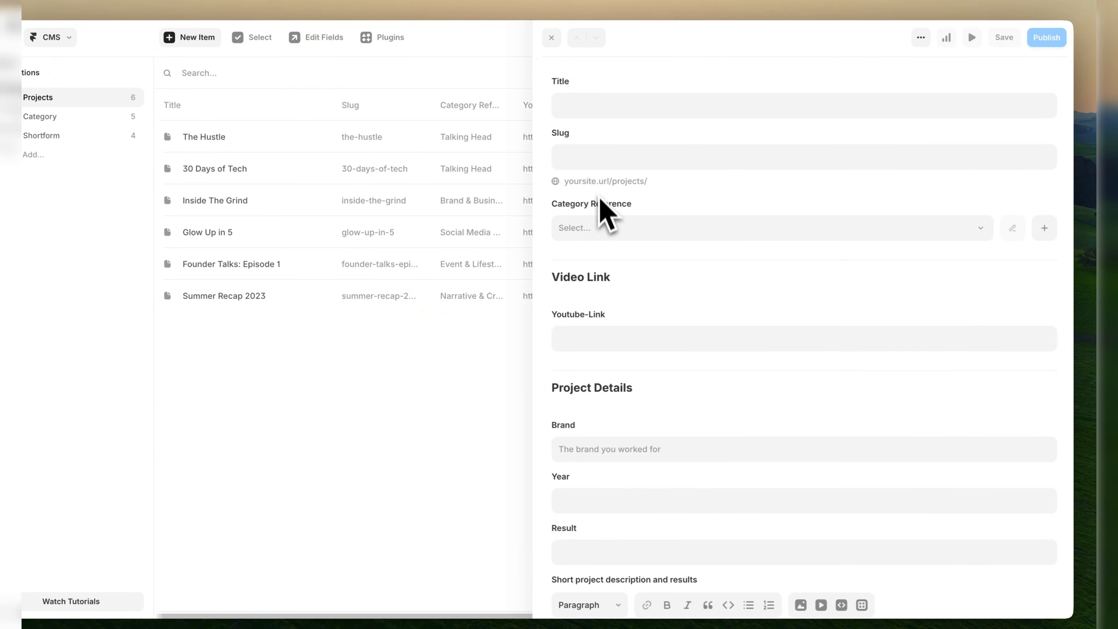
Inspect the blank item's Category Reference options, Youtube-Link and Project Details fields, and close it without saving.
{"action": "left_click", "coordinate": [745, 234]}
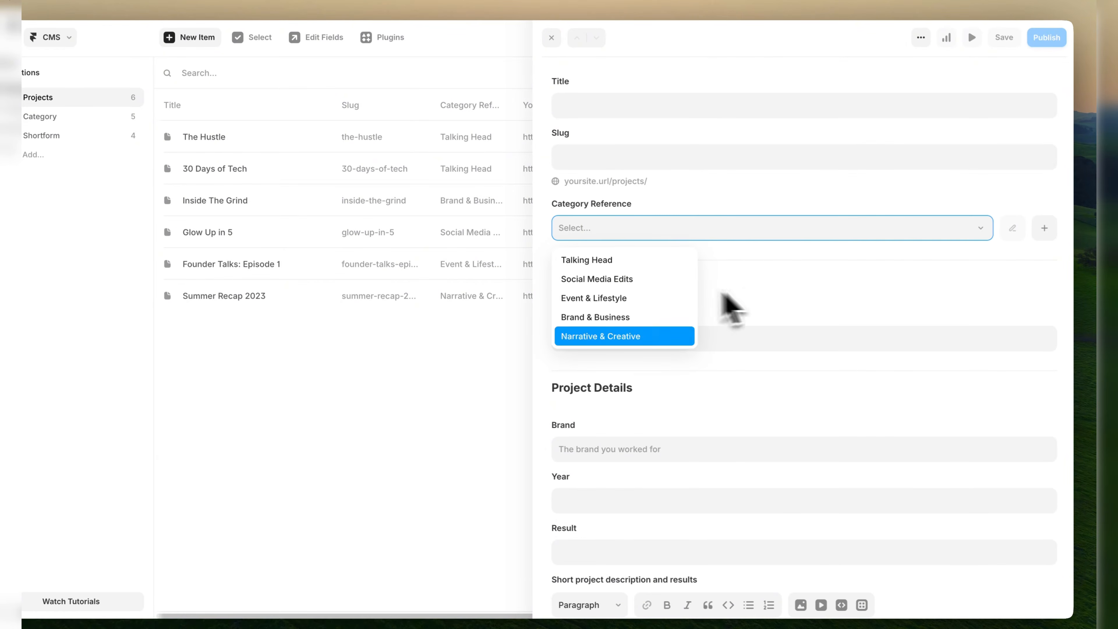
{"action": "left_click", "coordinate": [769, 305]}
{"action": "scroll", "coordinate": [661, 394], "scroll_direction": "down", "scroll_amount": 3}
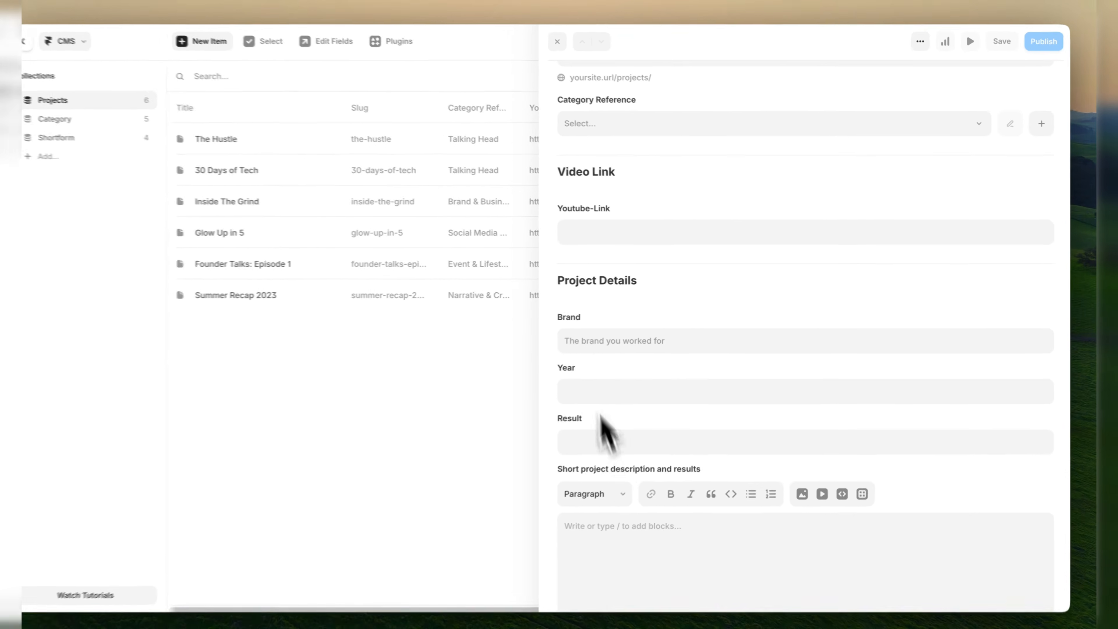
{"action": "scroll", "coordinate": [602, 416], "scroll_direction": "down", "scroll_amount": 2}
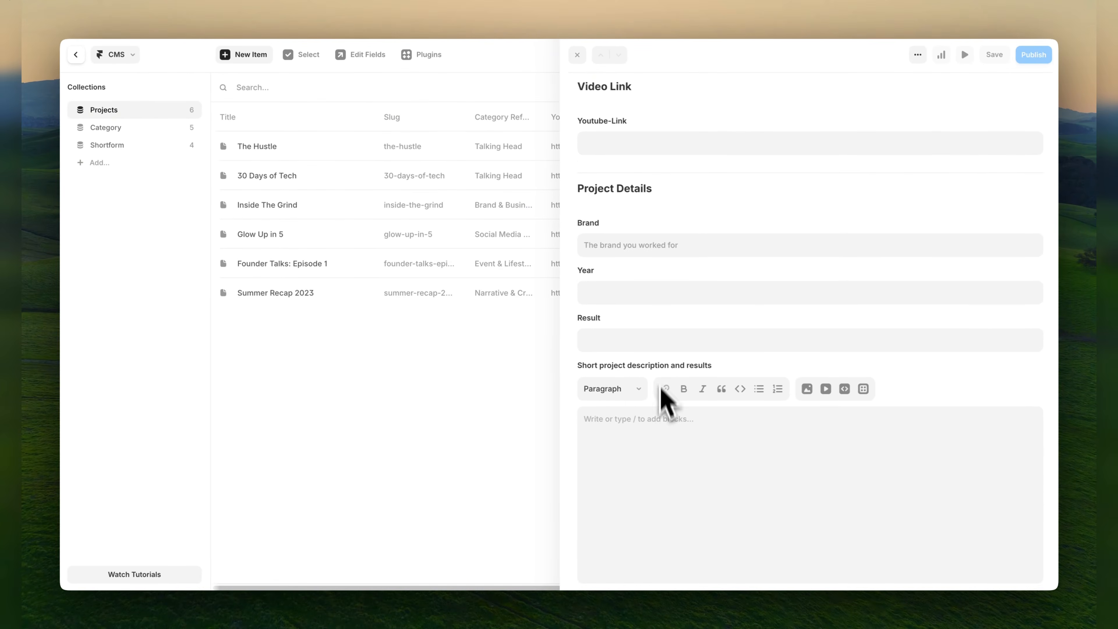
{"action": "scroll", "coordinate": [626, 475], "scroll_direction": "up", "scroll_amount": 5}
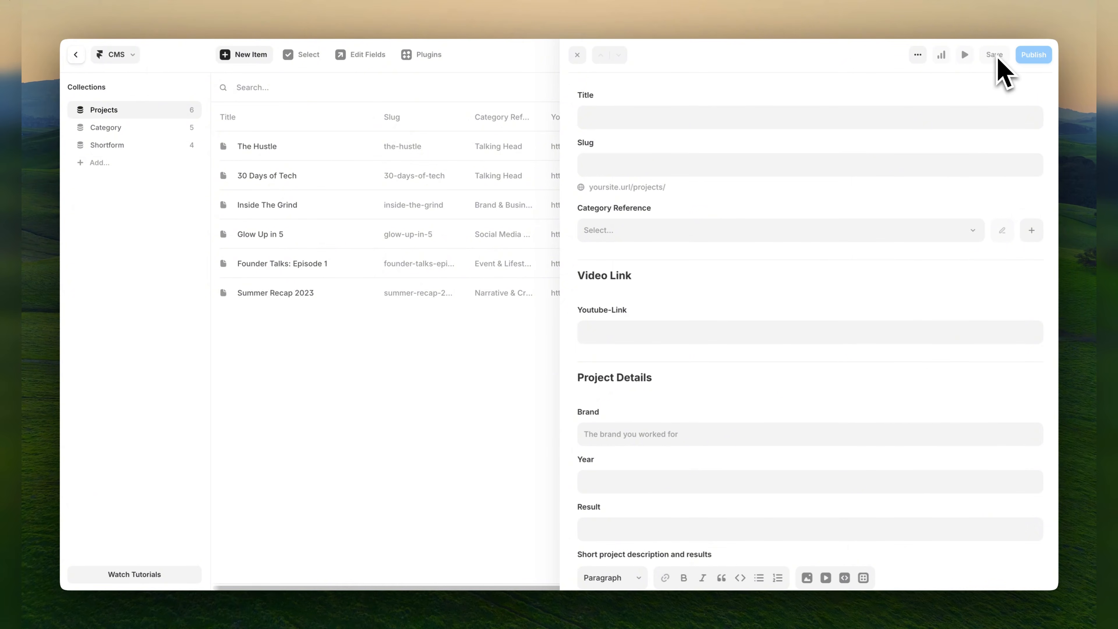
{"action": "left_click", "coordinate": [560, 121]}
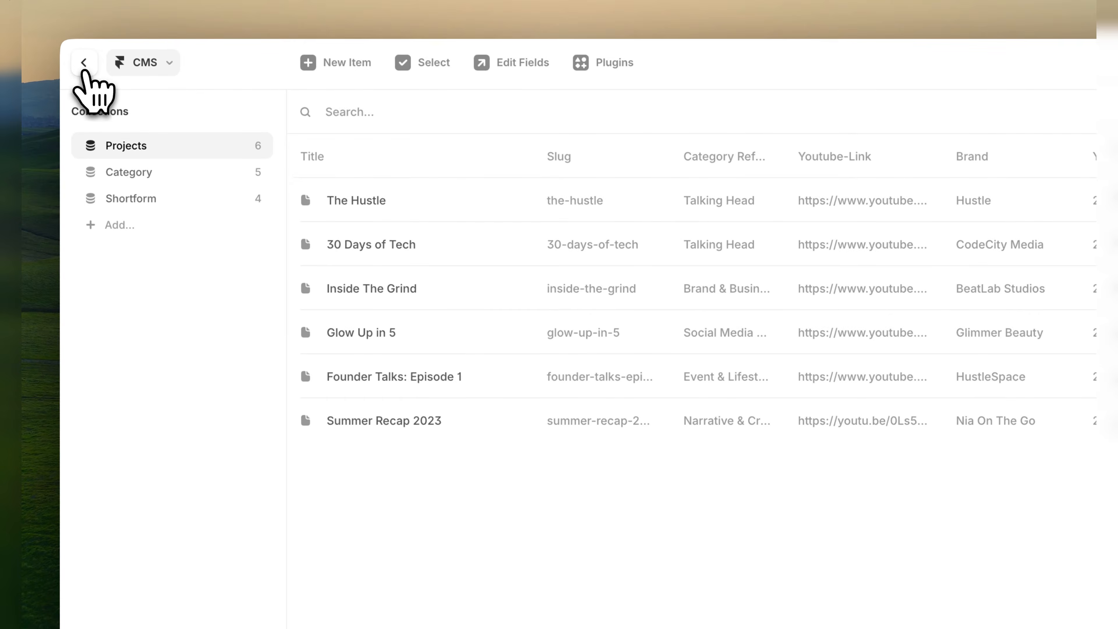
Return to the Home page canvas and select the "See all my works" button below the Selected Edits cards.
{"action": "left_click", "coordinate": [84, 63]}
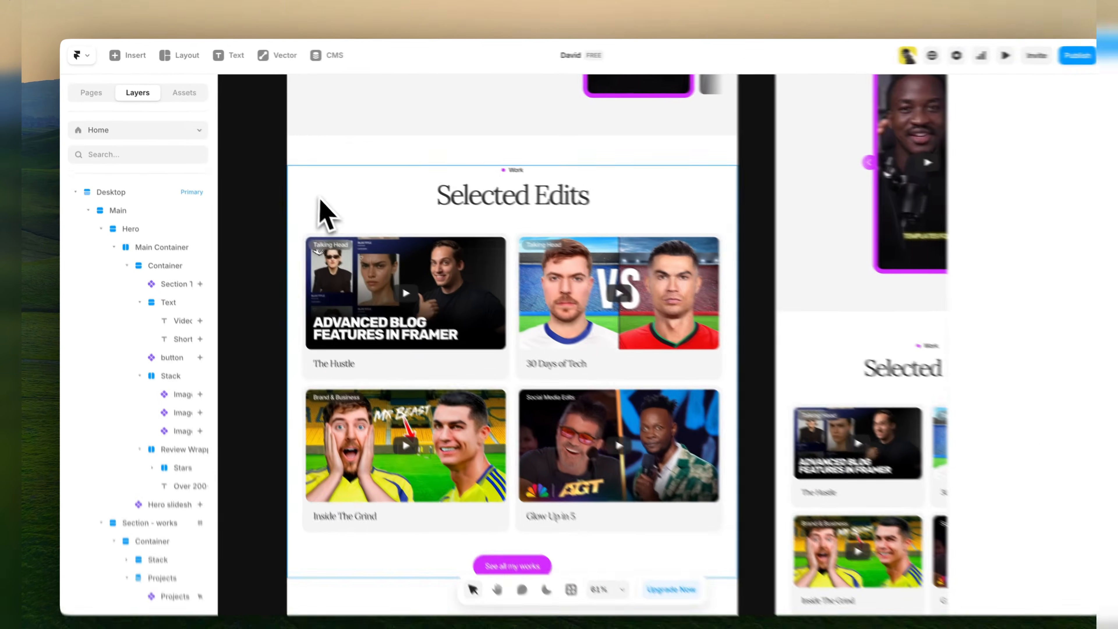
{"action": "scroll", "coordinate": [324, 292], "scroll_direction": "down", "scroll_amount": 10}
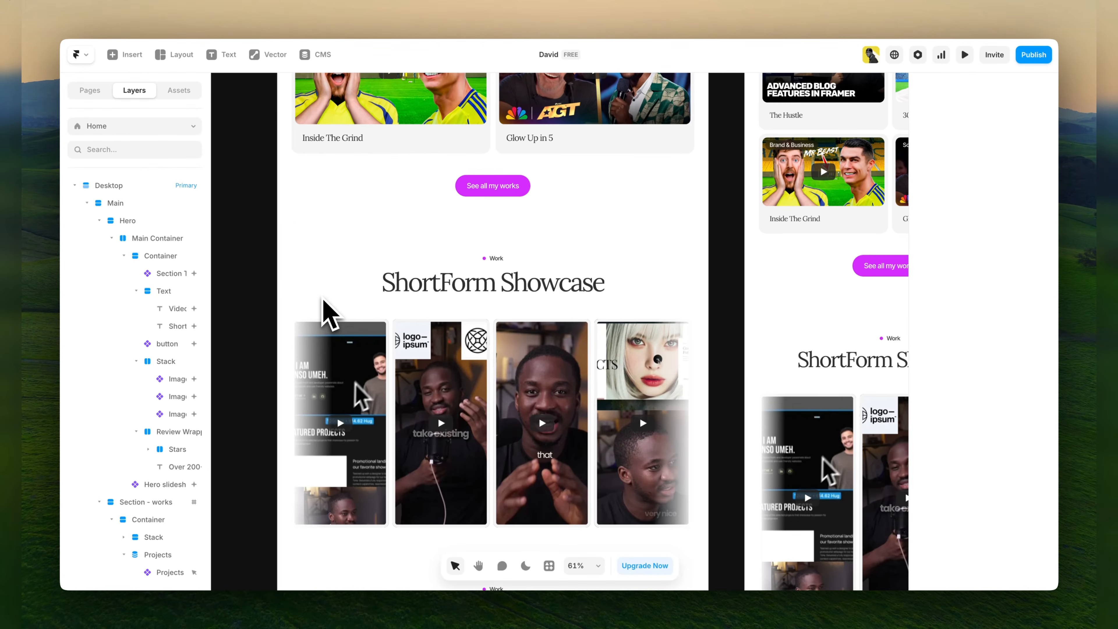
{"action": "scroll", "coordinate": [335, 303], "scroll_direction": "down", "scroll_amount": 1}
{"action": "left_click", "coordinate": [493, 165]}
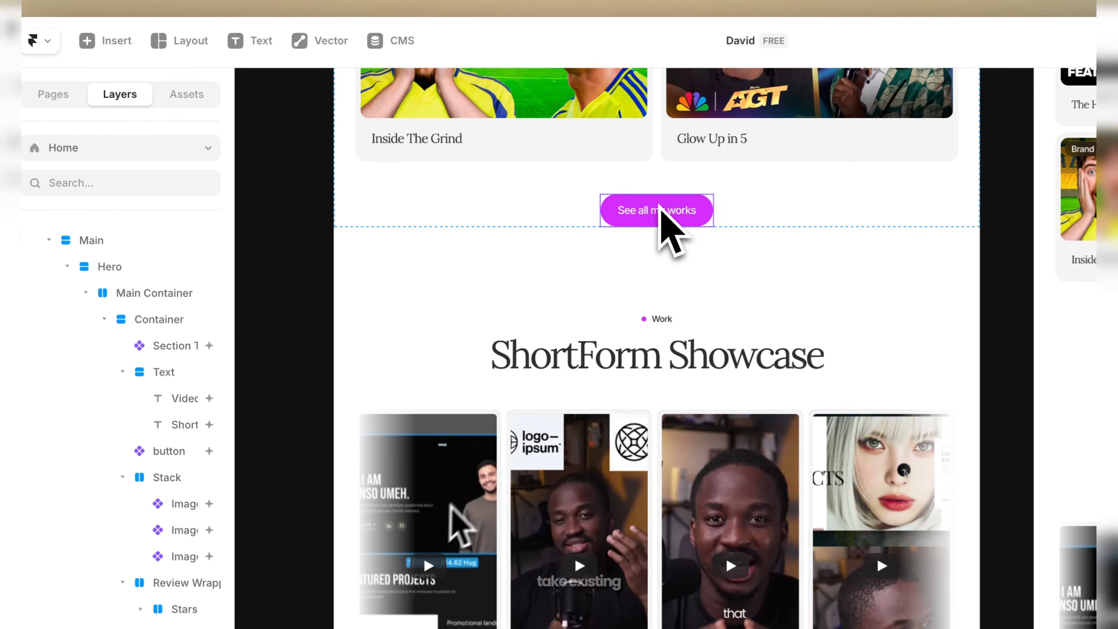
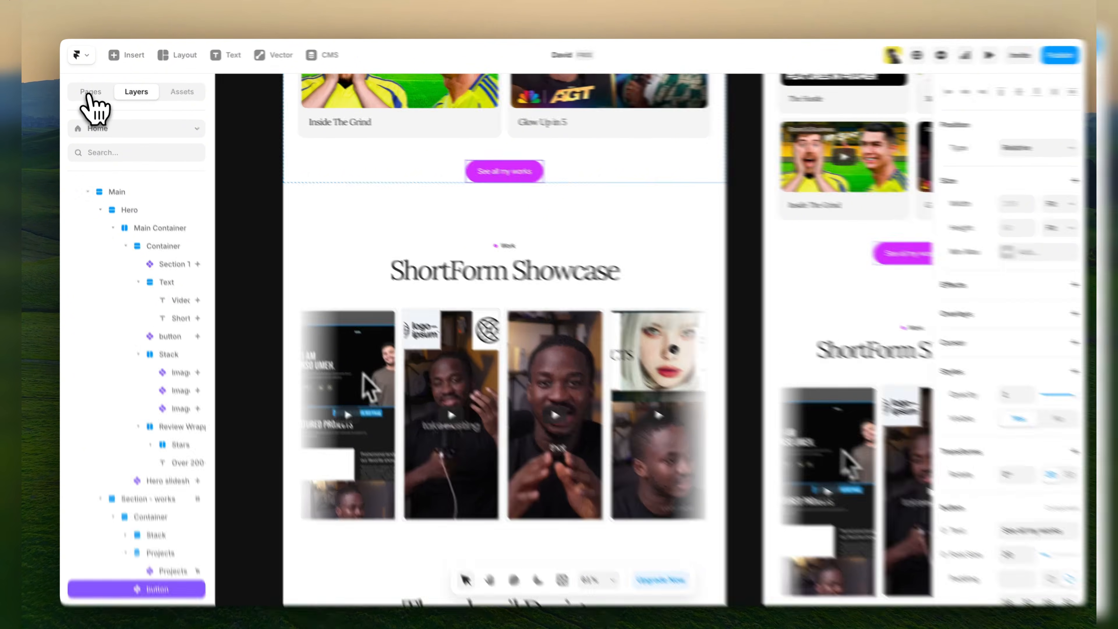
Open the /projects page and examine its heading, category filters, project grid and footer.
{"action": "left_click", "coordinate": [90, 91]}
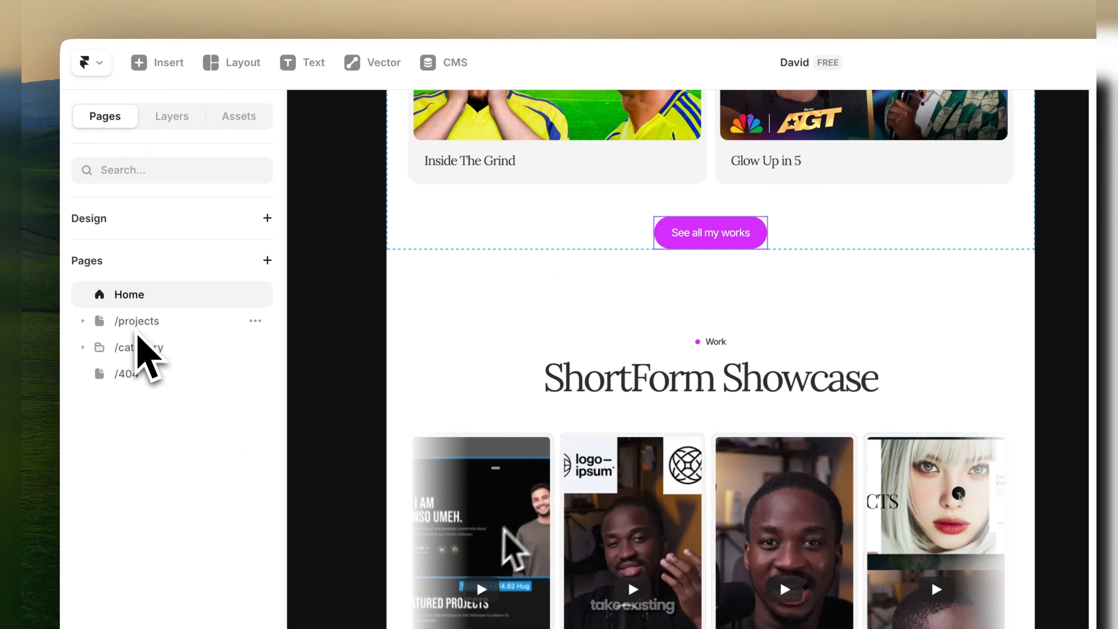
{"action": "left_click", "coordinate": [137, 326]}
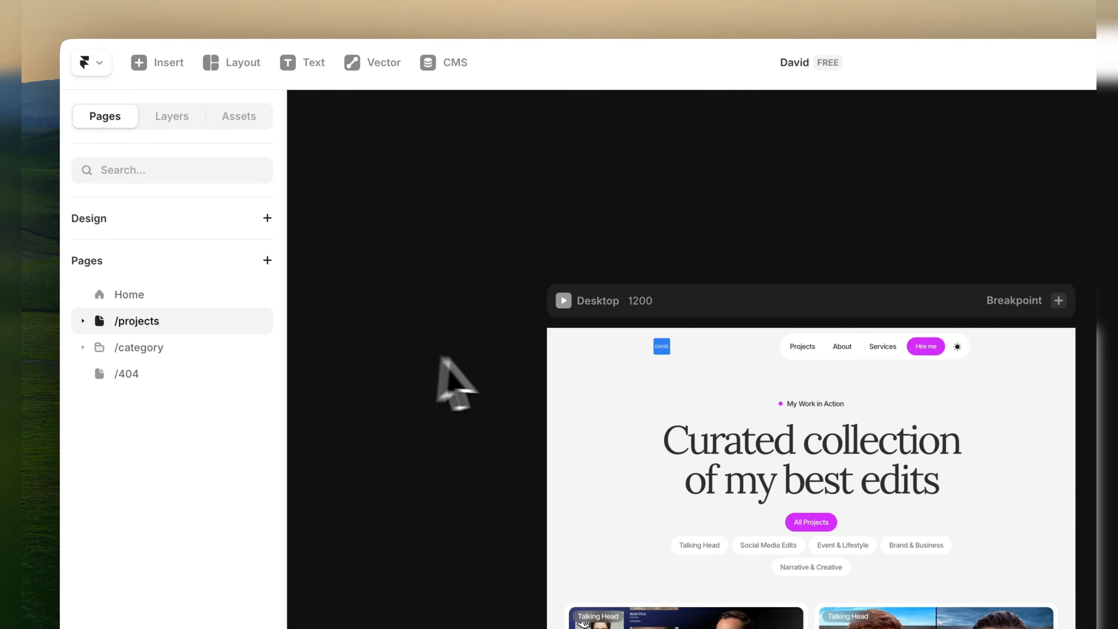
{"action": "scroll", "coordinate": [503, 356], "scroll_direction": "down", "scroll_amount": 5}
{"action": "scroll", "coordinate": [505, 358], "scroll_direction": "up", "scroll_amount": 1}
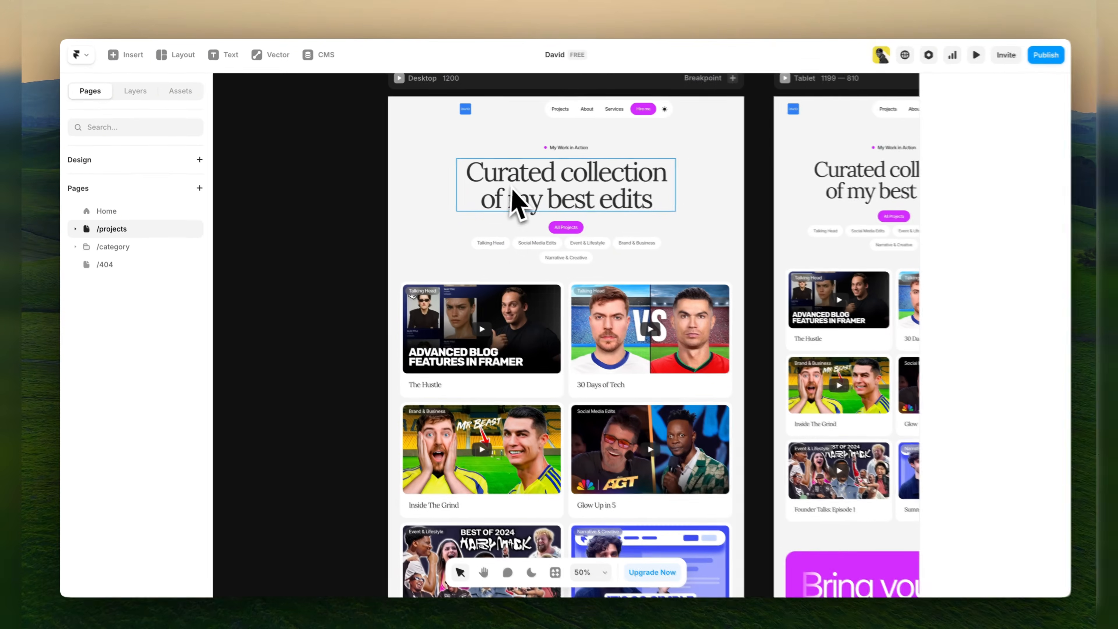
{"action": "scroll", "coordinate": [374, 269], "scroll_direction": "down", "scroll_amount": 5}
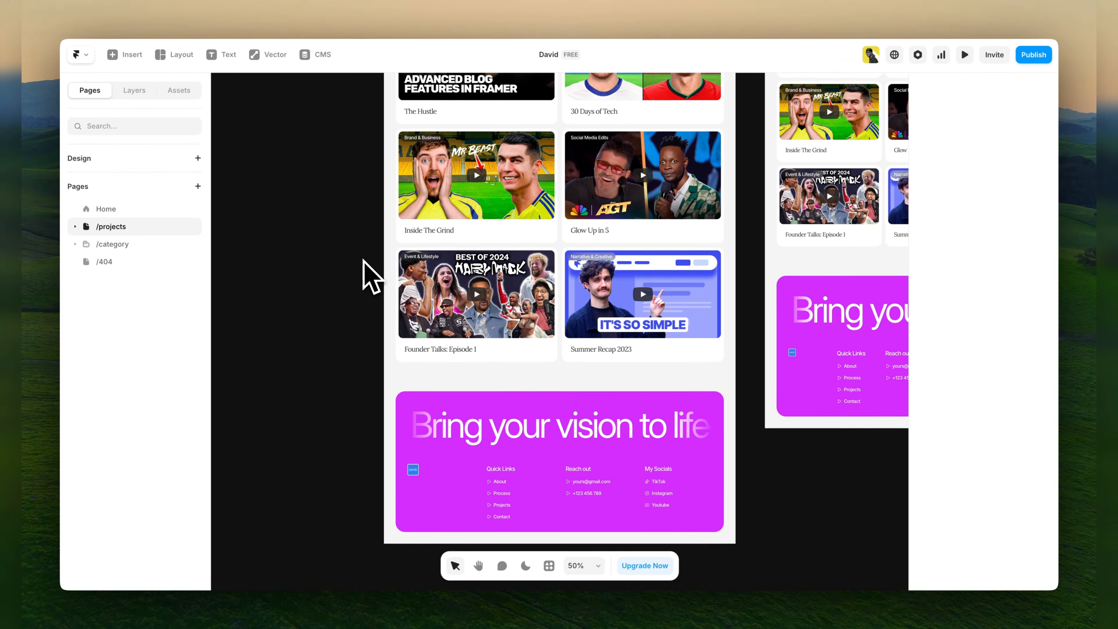
{"action": "scroll", "coordinate": [371, 275], "scroll_direction": "up", "scroll_amount": 5}
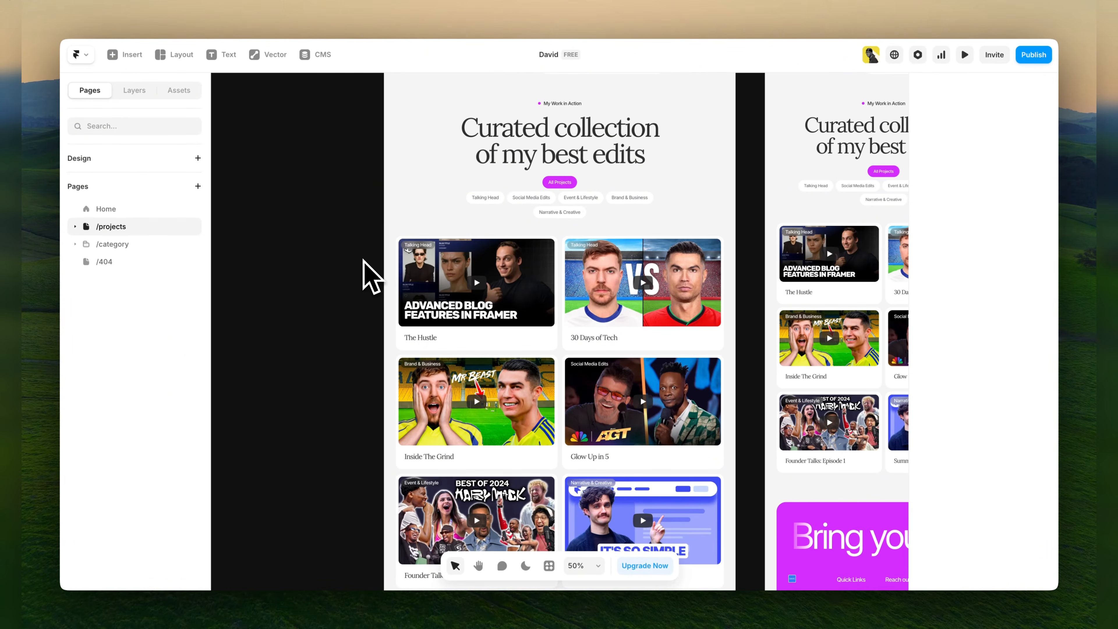
{"action": "scroll", "coordinate": [363, 260], "scroll_direction": "down", "scroll_amount": 2}
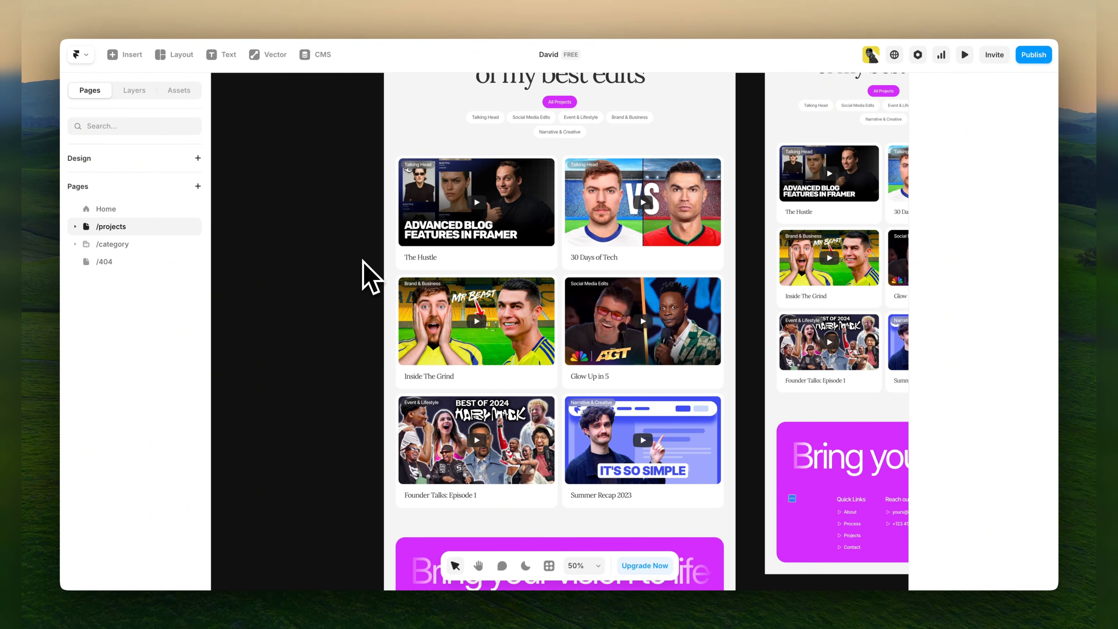
{"action": "scroll", "coordinate": [363, 261], "scroll_direction": "up", "scroll_amount": 2}
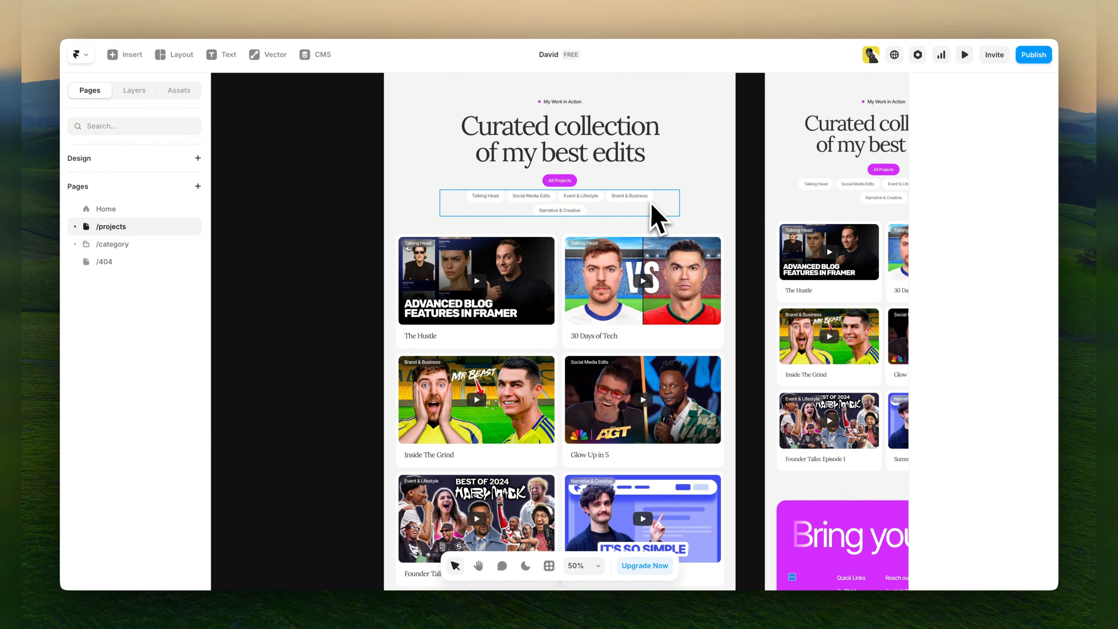
{"action": "scroll", "coordinate": [546, 213], "scroll_direction": "up", "scroll_amount": 3}
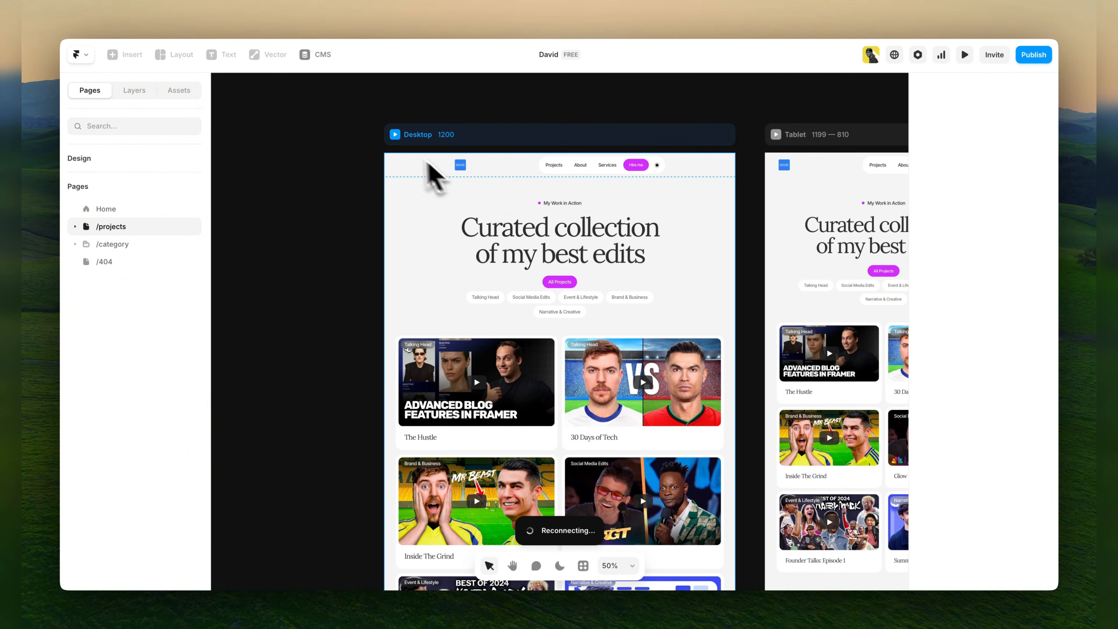
Preview the projects page on desktop, check the Talking Head and Social Media Edits categories, and return to the canvas.
{"action": "left_click", "coordinate": [395, 135]}
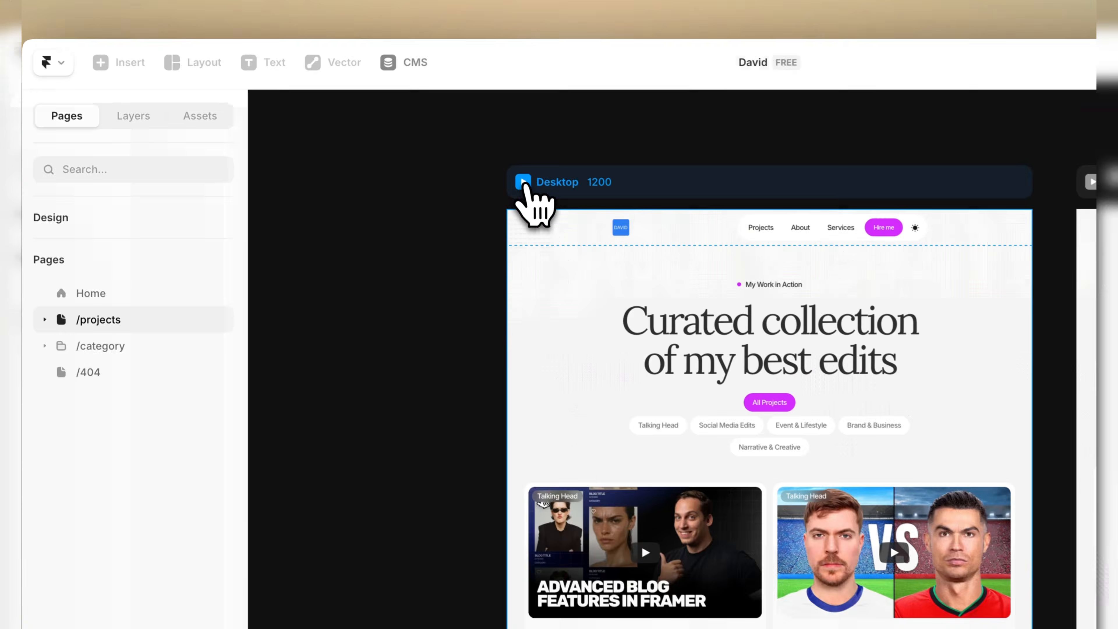
{"action": "left_click", "coordinate": [523, 181]}
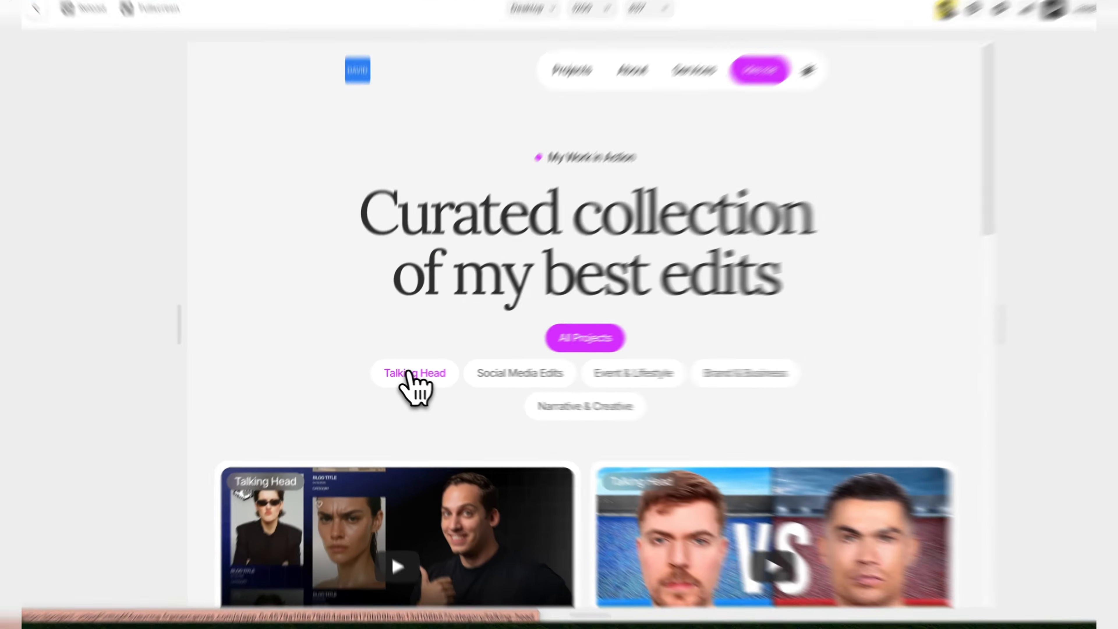
{"action": "left_click", "coordinate": [402, 374]}
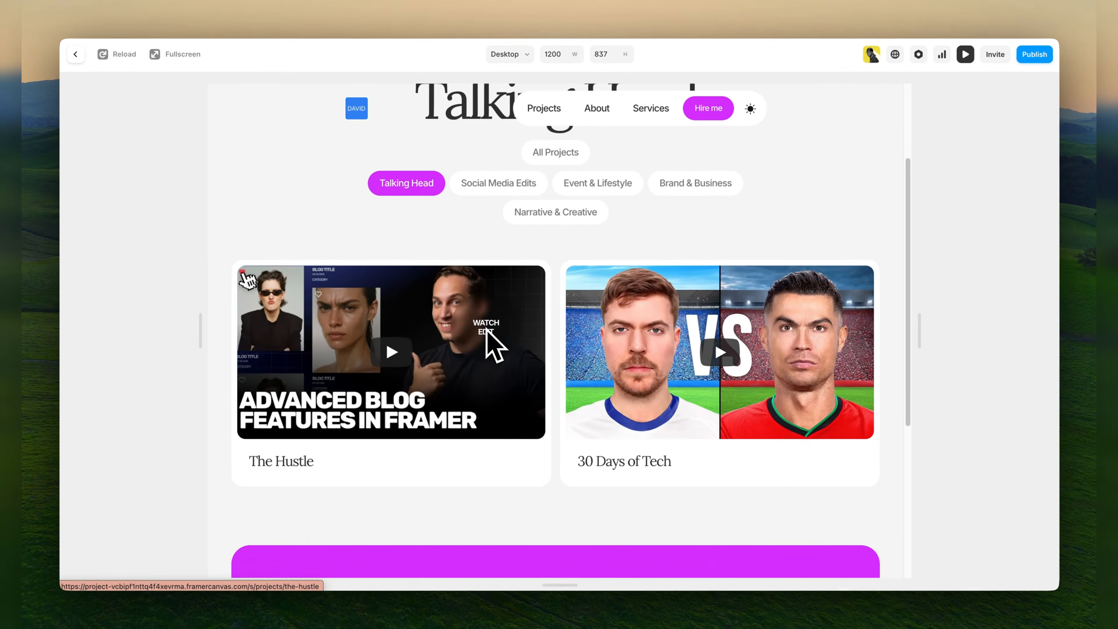
{"action": "scroll", "coordinate": [515, 405], "scroll_direction": "down", "scroll_amount": 2}
{"action": "scroll", "coordinate": [617, 339], "scroll_direction": "up", "scroll_amount": 3}
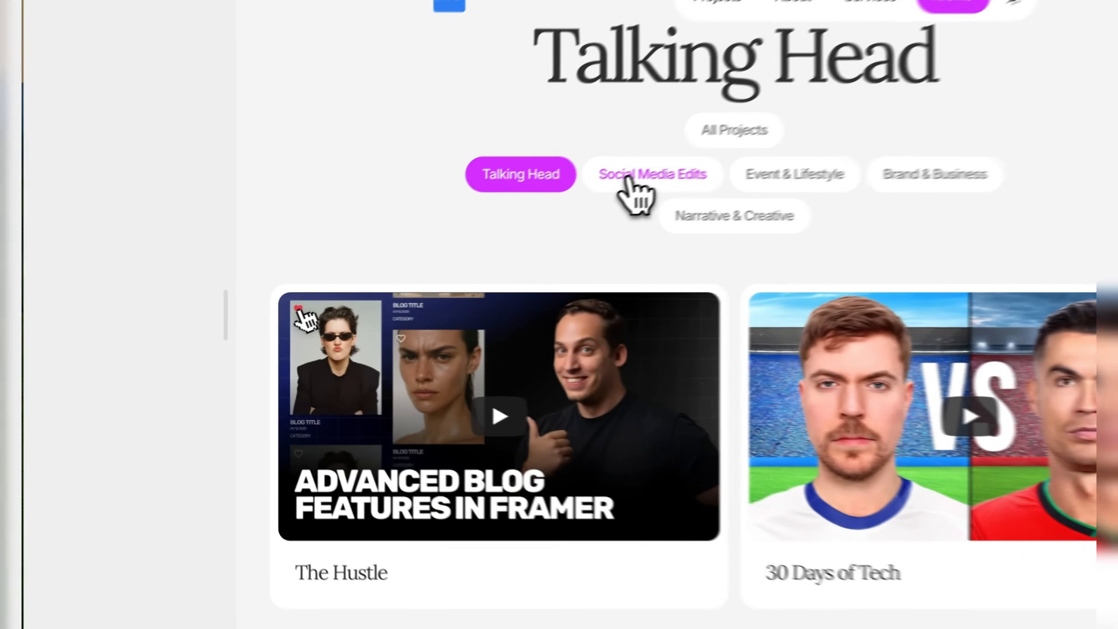
{"action": "left_click", "coordinate": [480, 226]}
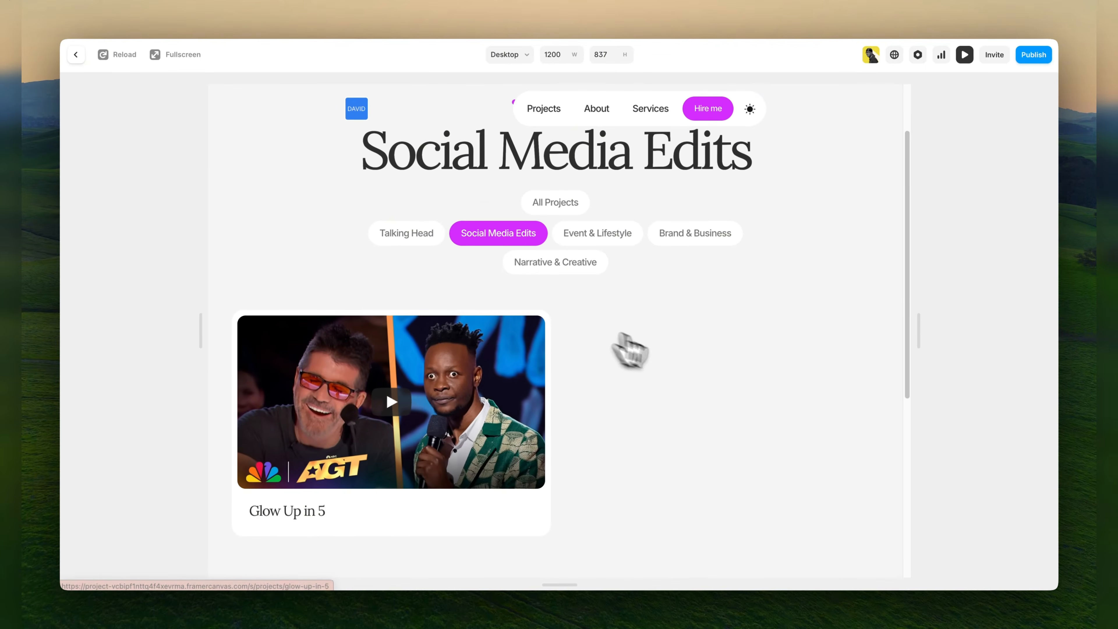
{"action": "scroll", "coordinate": [677, 366], "scroll_direction": "up", "scroll_amount": 2}
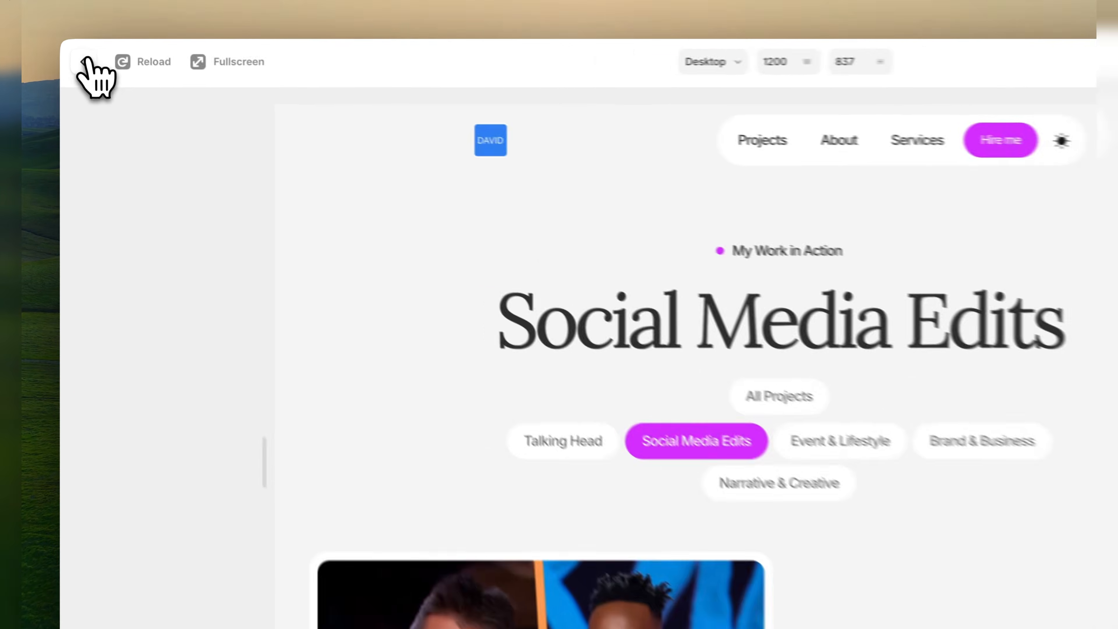
{"action": "left_click", "coordinate": [77, 55]}
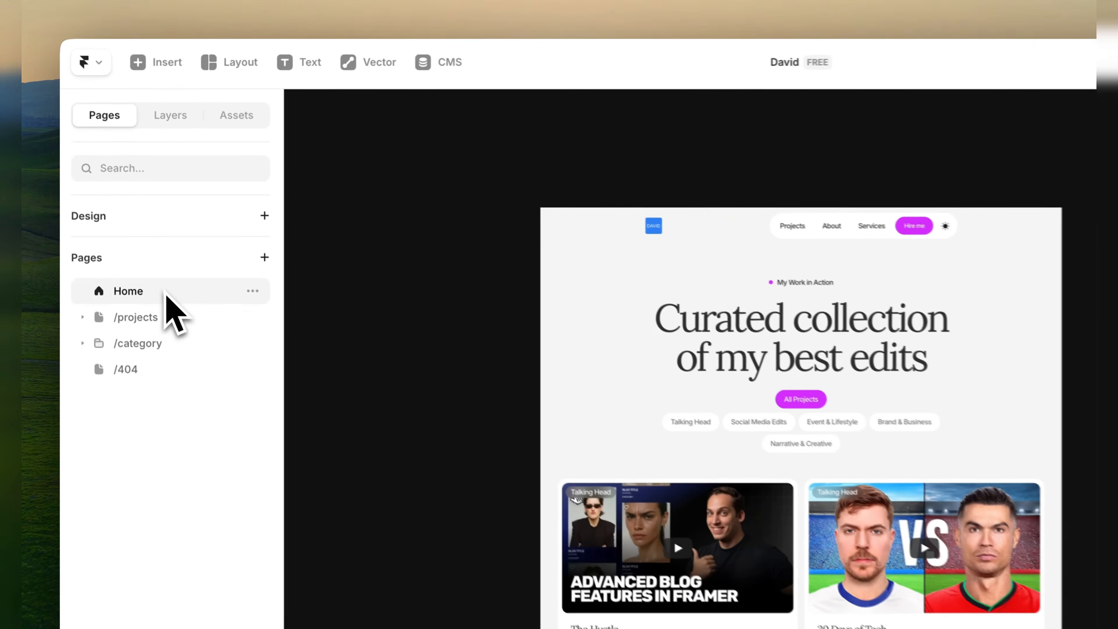
Return to the Home page, select the ShortForm Showcase component and inspect its YT Shorts link fields.
{"action": "left_click", "coordinate": [131, 211]}
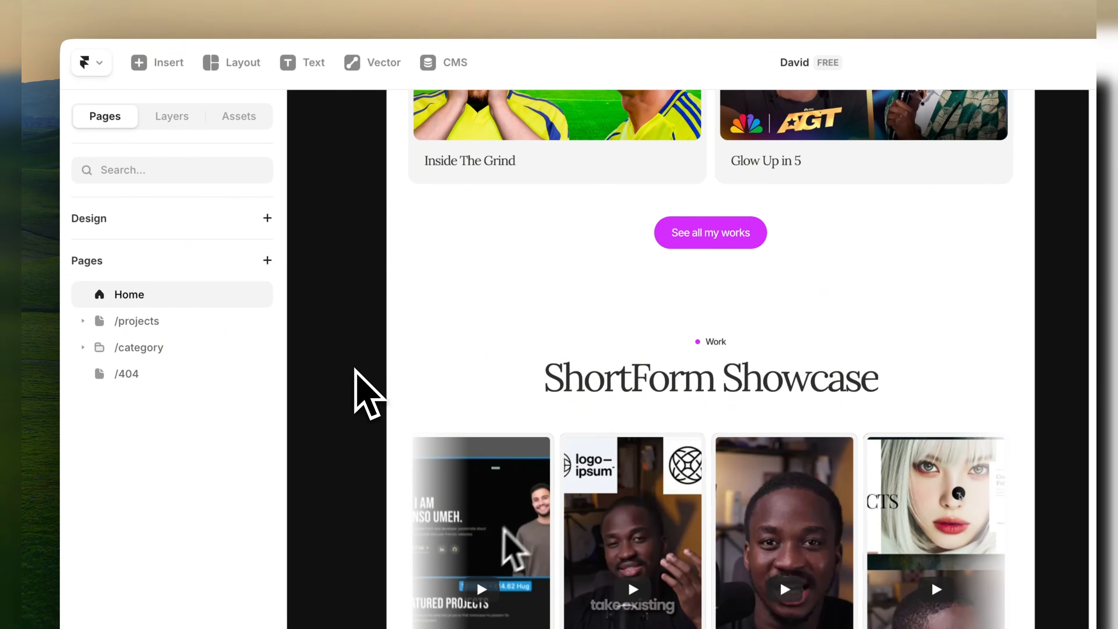
{"action": "scroll", "coordinate": [357, 374], "scroll_direction": "up", "scroll_amount": 10}
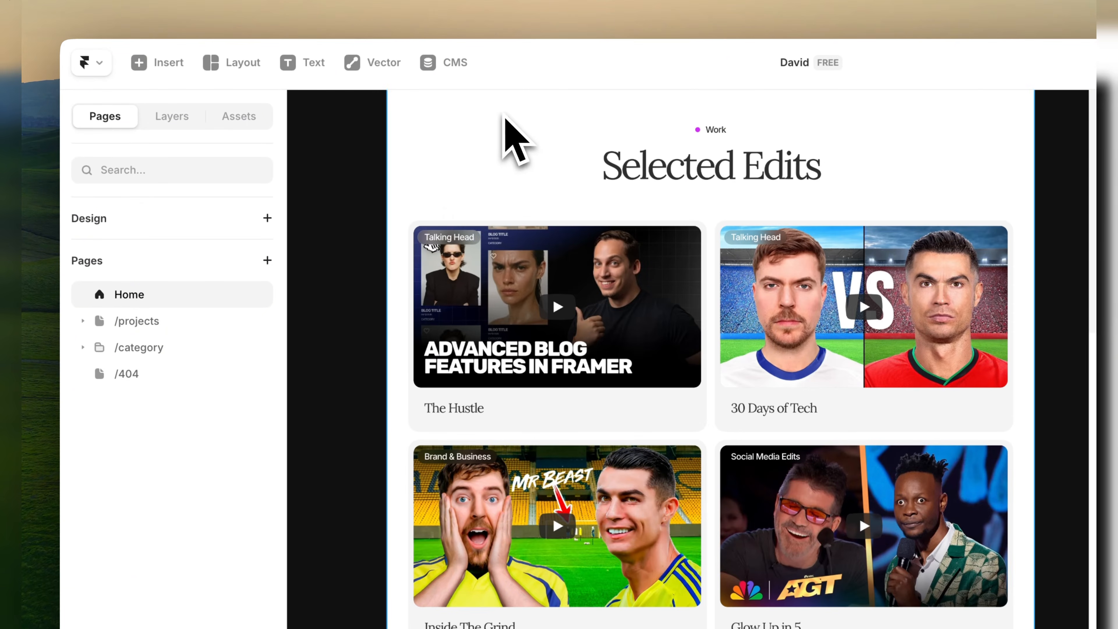
{"action": "scroll", "coordinate": [570, 469], "scroll_direction": "down", "scroll_amount": 10}
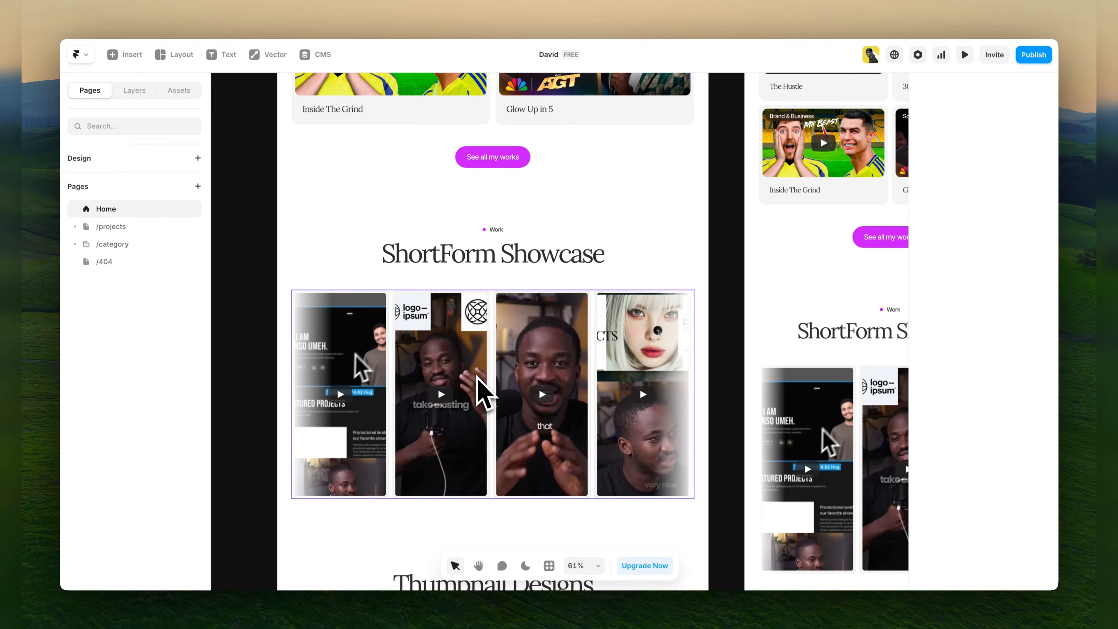
{"action": "left_click", "coordinate": [431, 366]}
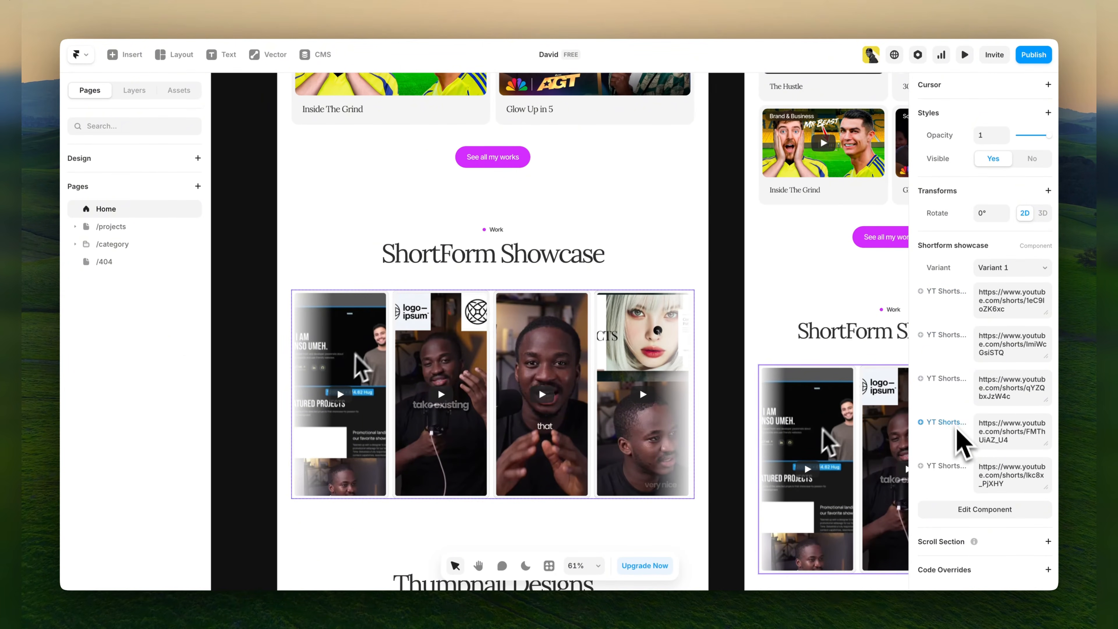
{"action": "left_click", "coordinate": [995, 343]}
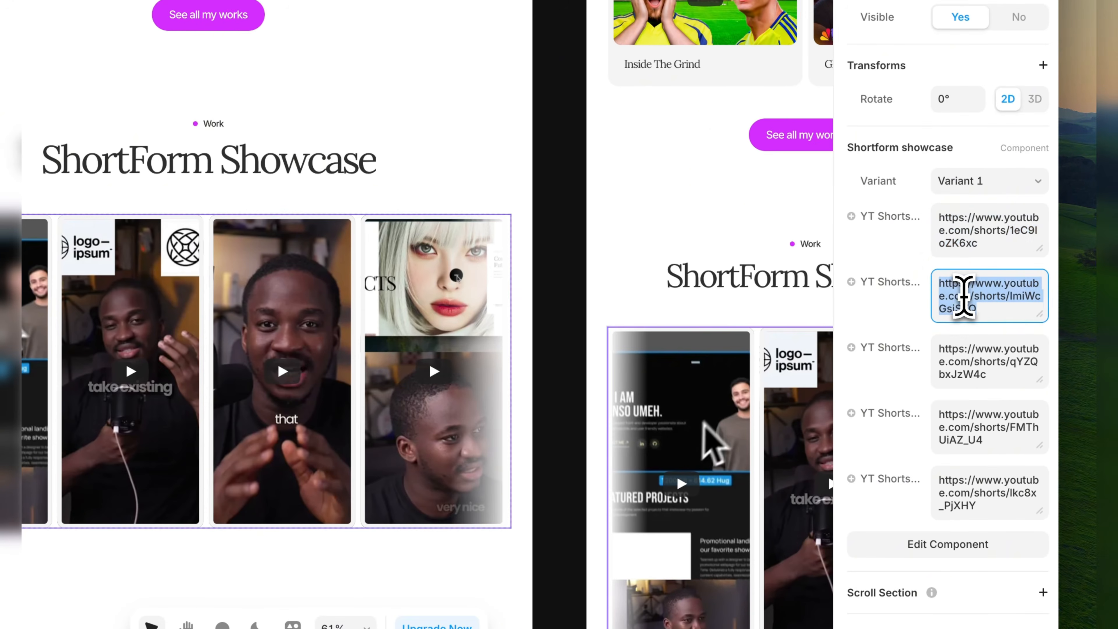
{"action": "left_click", "coordinate": [956, 365]}
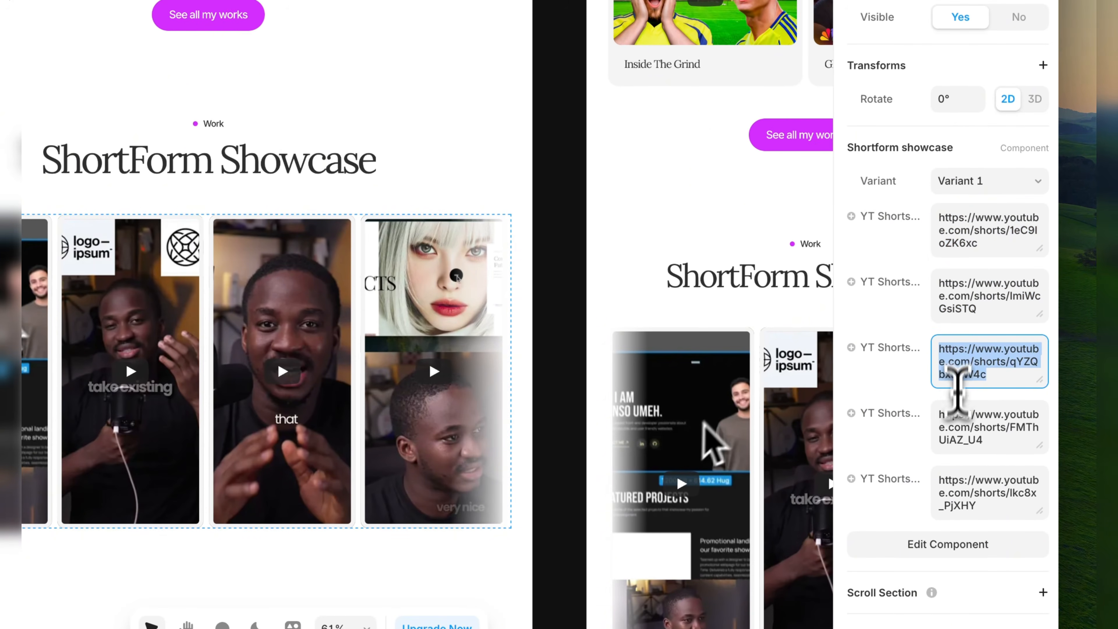
{"action": "left_click", "coordinate": [956, 428]}
{"action": "left_click", "coordinate": [958, 496]}
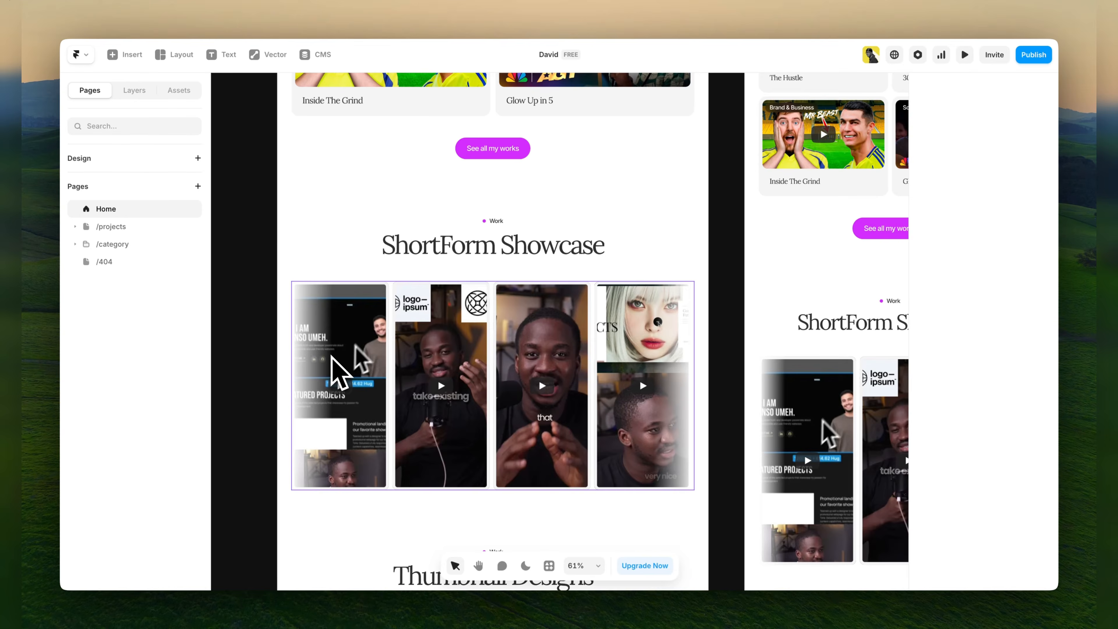
Delete the Thumbnail Designs section from the Home page, undo the deletion and deselect the section.
{"action": "scroll", "coordinate": [331, 359], "scroll_direction": "down", "scroll_amount": 5}
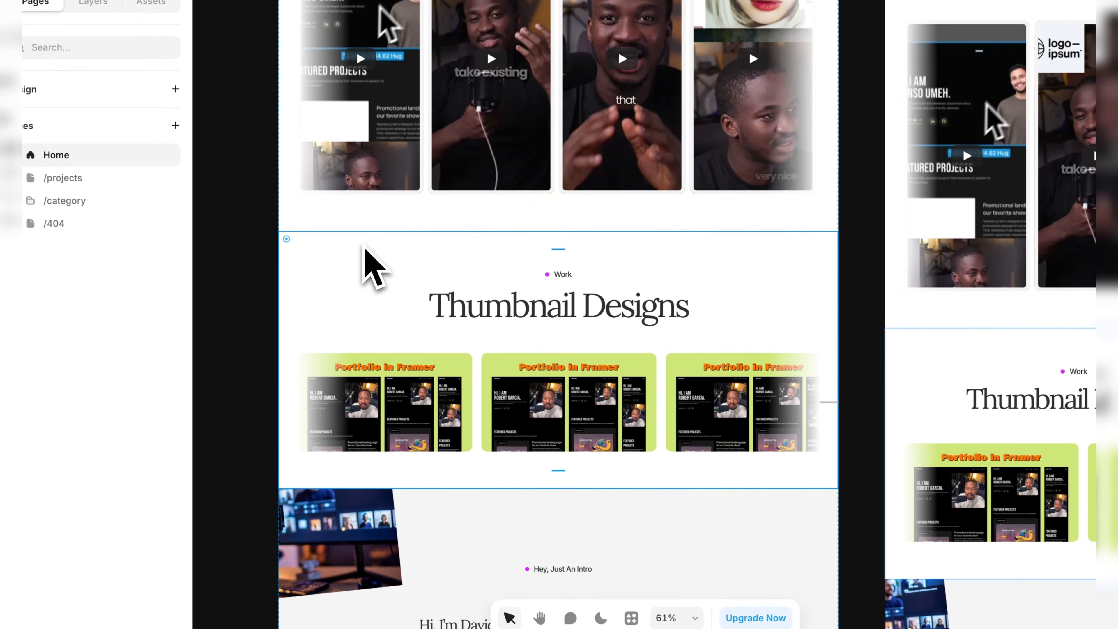
{"action": "key", "text": "Delete"}
{"action": "key", "text": "ctrl+z"}
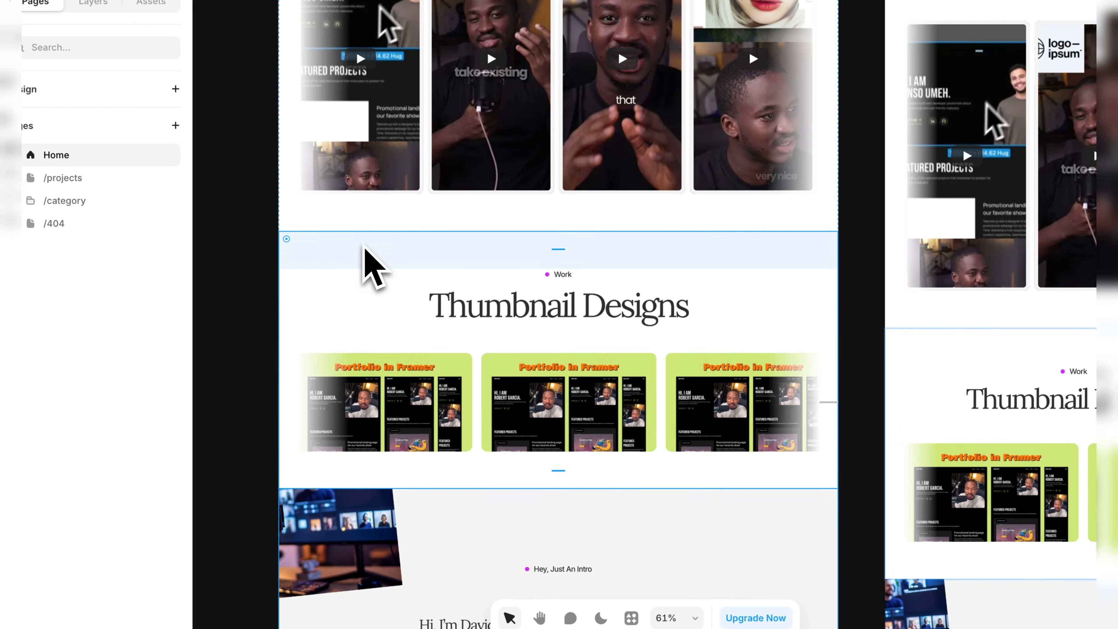
{"action": "left_click", "coordinate": [217, 320]}
Locate the three loose Thumbnail frames beside the desktop layout and inspect the first frame's image fill settings.
{"action": "scroll", "coordinate": [246, 310], "scroll_direction": "up", "scroll_amount": 2}
{"action": "scroll", "coordinate": [246, 311], "scroll_direction": "down", "scroll_amount": 10}
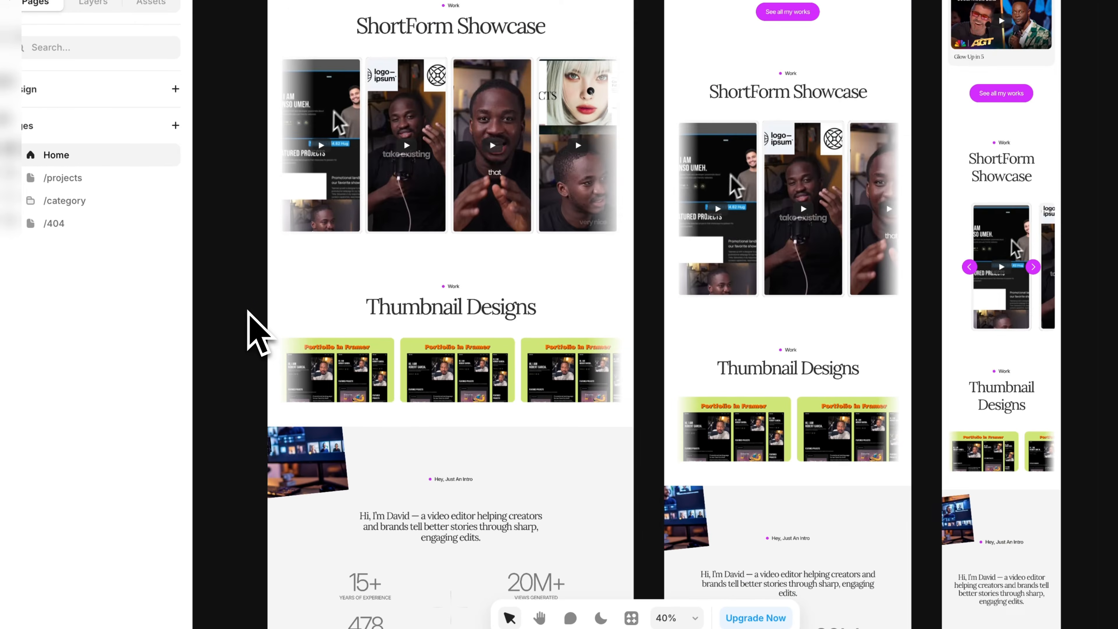
{"action": "key", "text": "space"}
{"action": "left_click_drag", "start_coordinate": [244, 313], "coordinate": [549, 314]}
{"action": "left_click", "coordinate": [332, 341]}
{"action": "left_click_drag", "start_coordinate": [275, 300], "coordinate": [511, 367]}
{"action": "left_click", "coordinate": [474, 390]}
{"action": "key", "text": "space"}
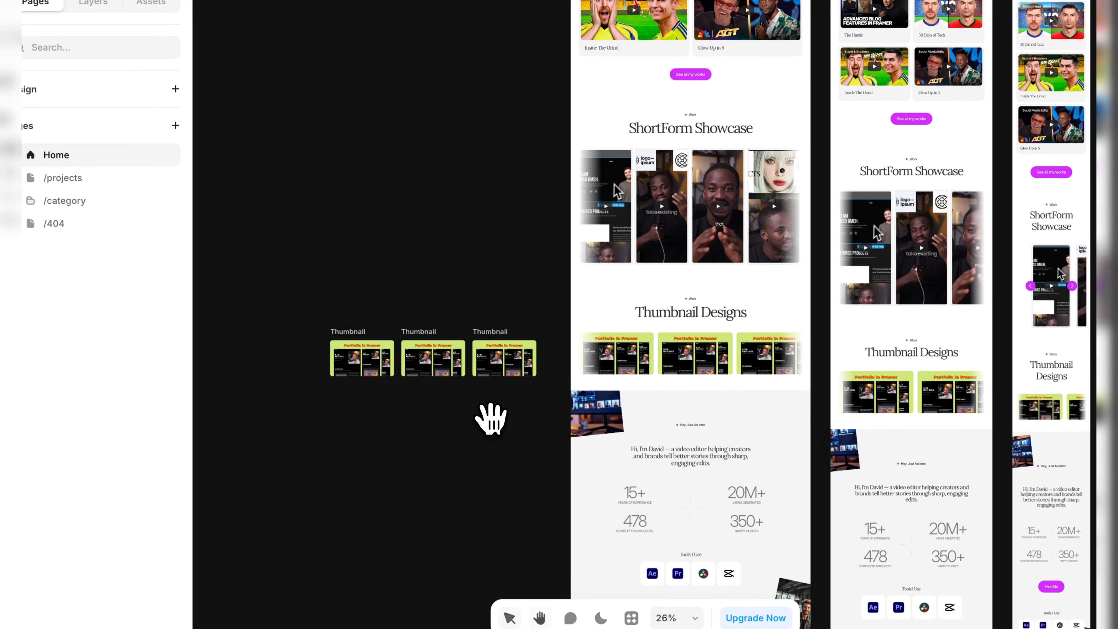
{"action": "left_click_drag", "start_coordinate": [477, 414], "coordinate": [472, 413]}
{"action": "left_click", "coordinate": [359, 360]}
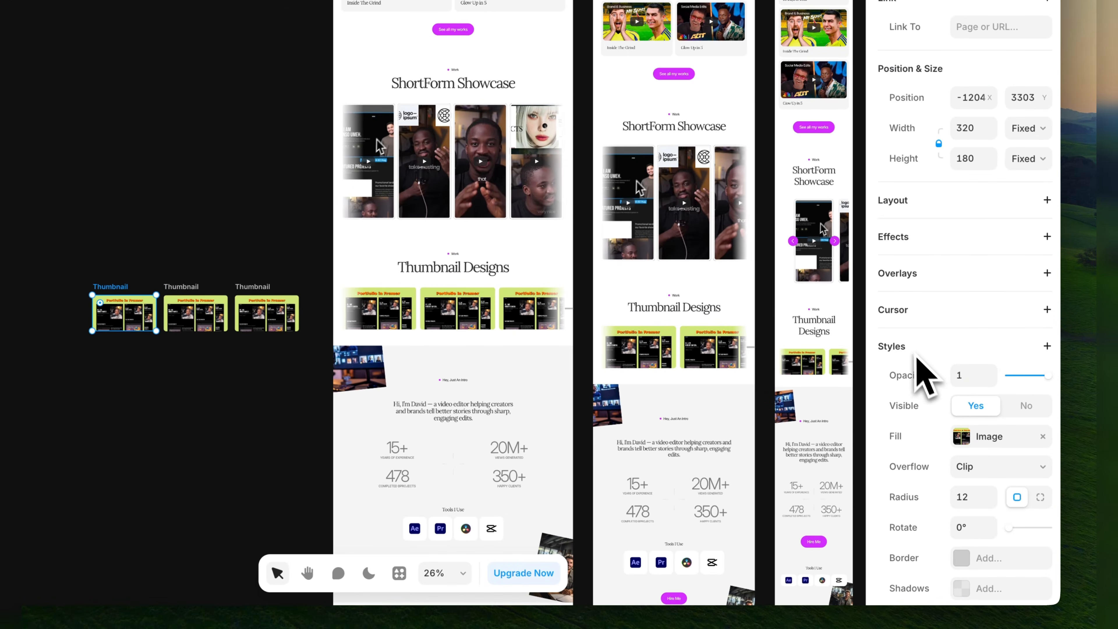
{"action": "left_click", "coordinate": [963, 438]}
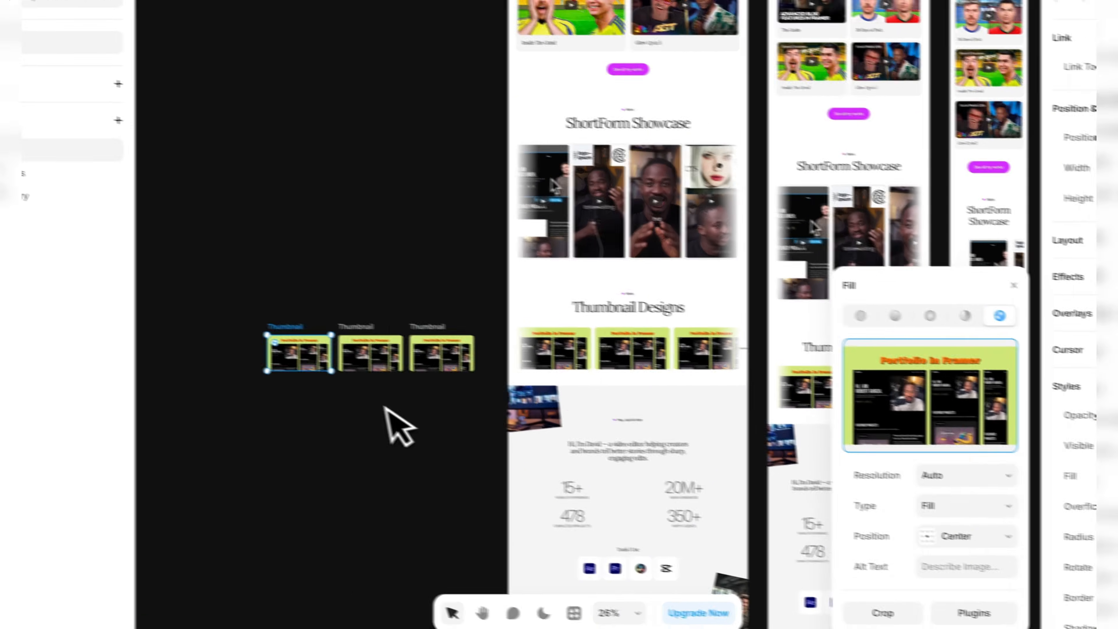
{"action": "left_click", "coordinate": [212, 365]}
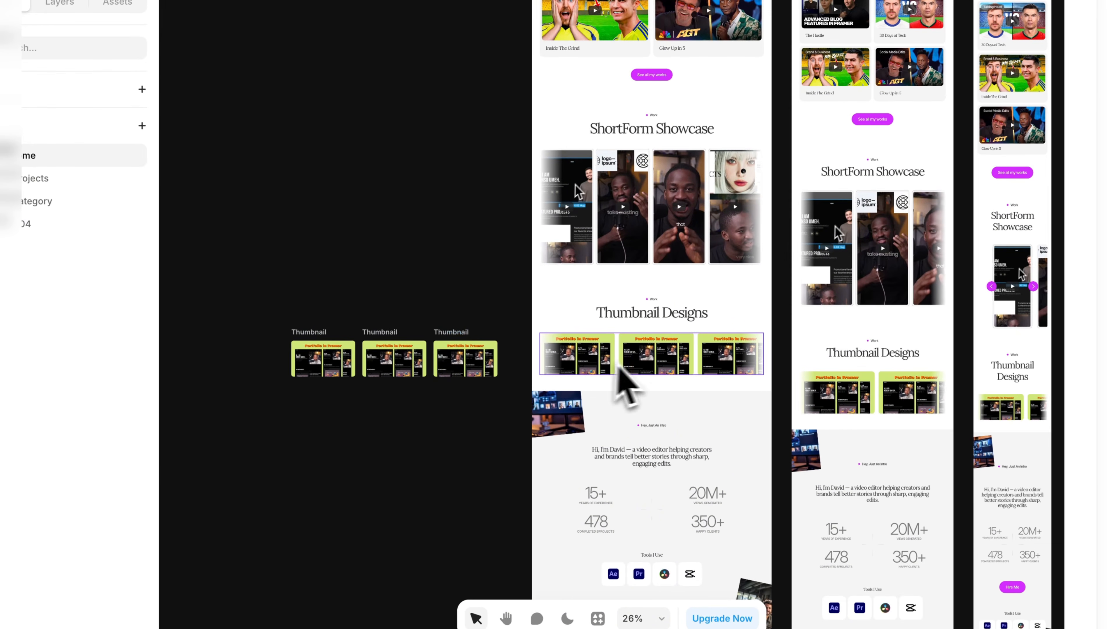
Inspect the Thumbnail Designs slideshow together with the first and last loose Thumbnail frames and the surrounding section.
{"action": "left_click", "coordinate": [654, 363]}
{"action": "left_click", "coordinate": [311, 349]}
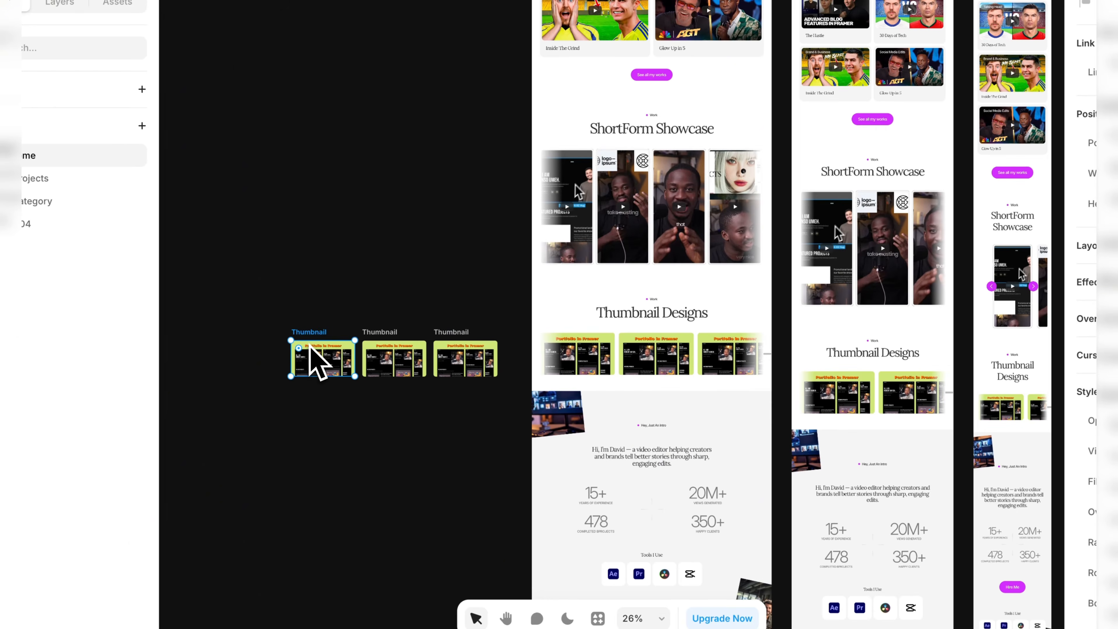
{"action": "left_click", "coordinate": [462, 379]}
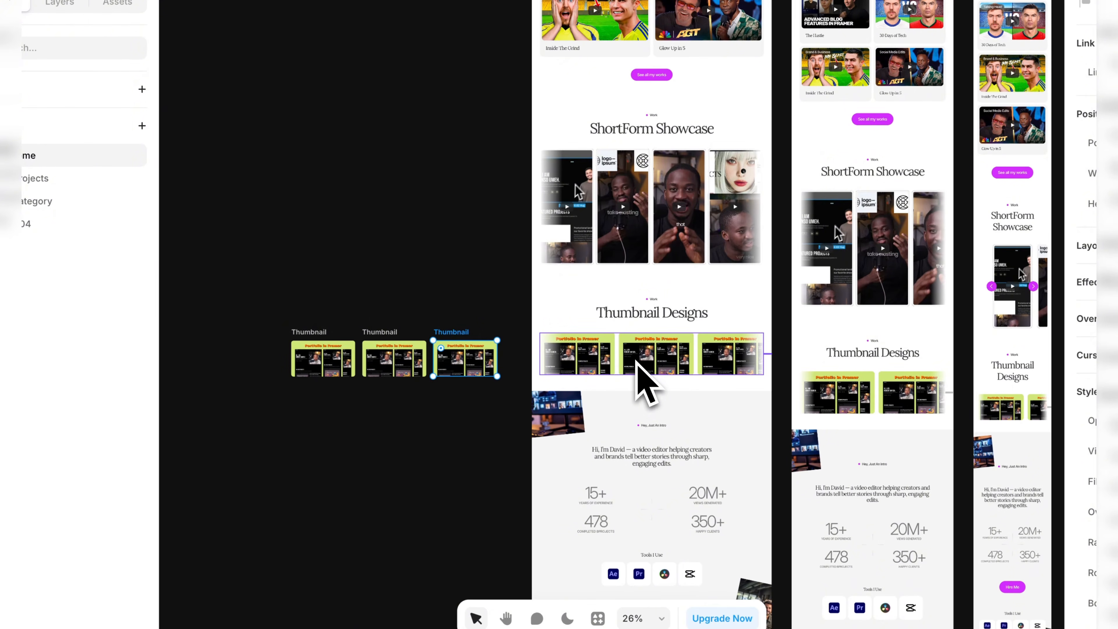
{"action": "left_click", "coordinate": [594, 304]}
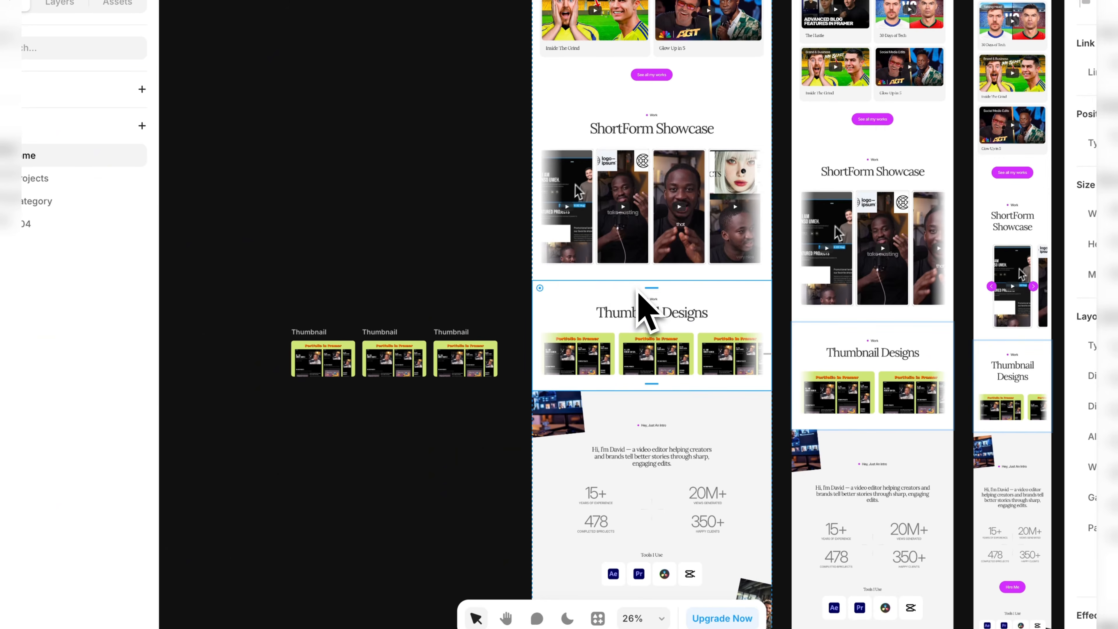
{"action": "left_click", "coordinate": [477, 267]}
Select the intro section's tag below Thumbnail Designs, open its text property for editing and leave it.
{"action": "scroll", "coordinate": [638, 350], "scroll_direction": "down", "scroll_amount": 3}
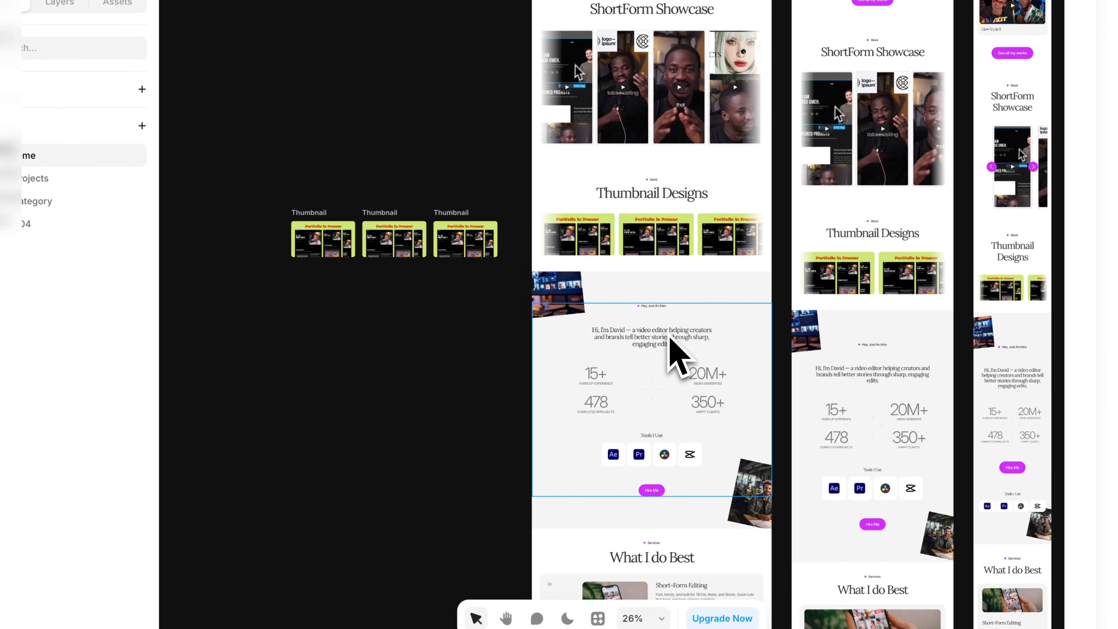
{"action": "scroll", "coordinate": [674, 350], "scroll_direction": "up", "scroll_amount": 5}
{"action": "scroll", "coordinate": [668, 334], "scroll_direction": "up", "scroll_amount": 2}
{"action": "key", "text": "space"}
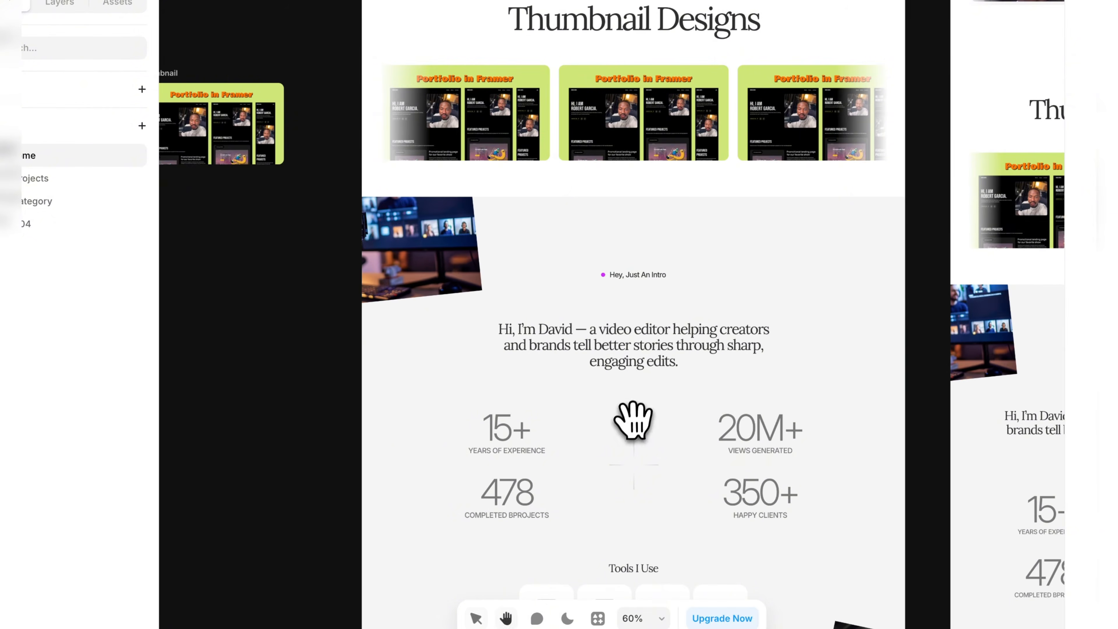
{"action": "left_click_drag", "start_coordinate": [633, 421], "coordinate": [562, 298]}
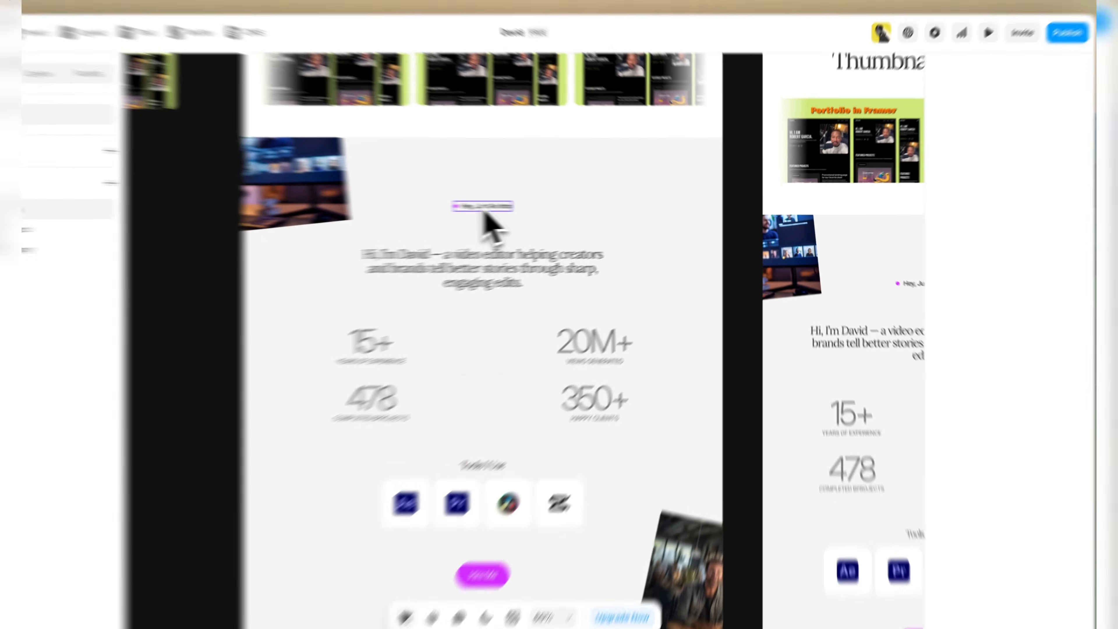
{"action": "left_click", "coordinate": [524, 207]}
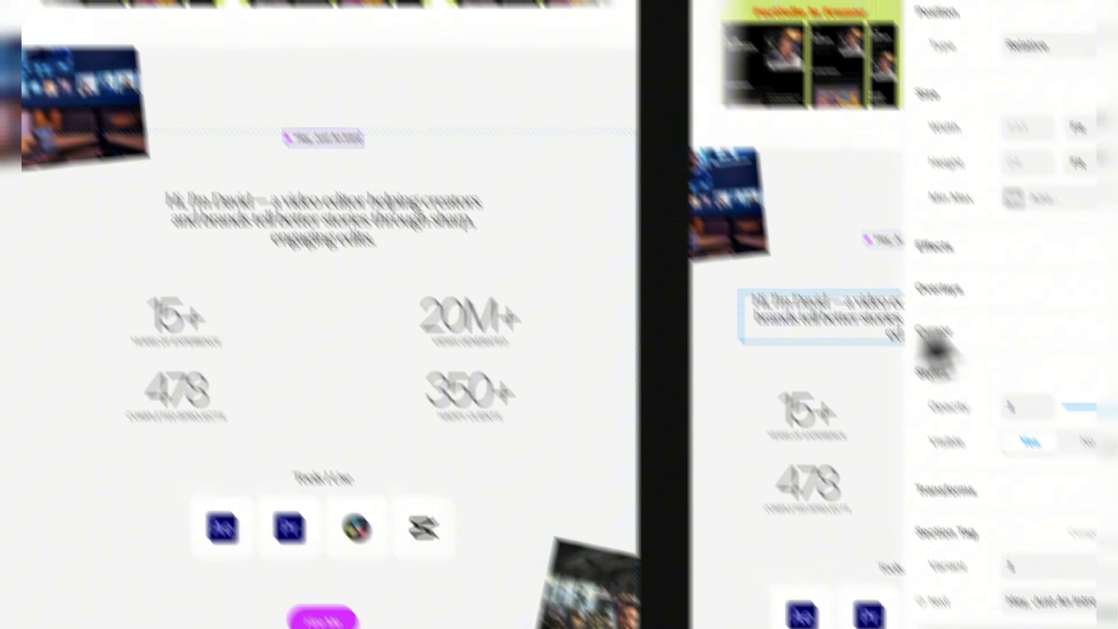
{"action": "scroll", "coordinate": [1050, 309], "scroll_direction": "down", "scroll_amount": 1}
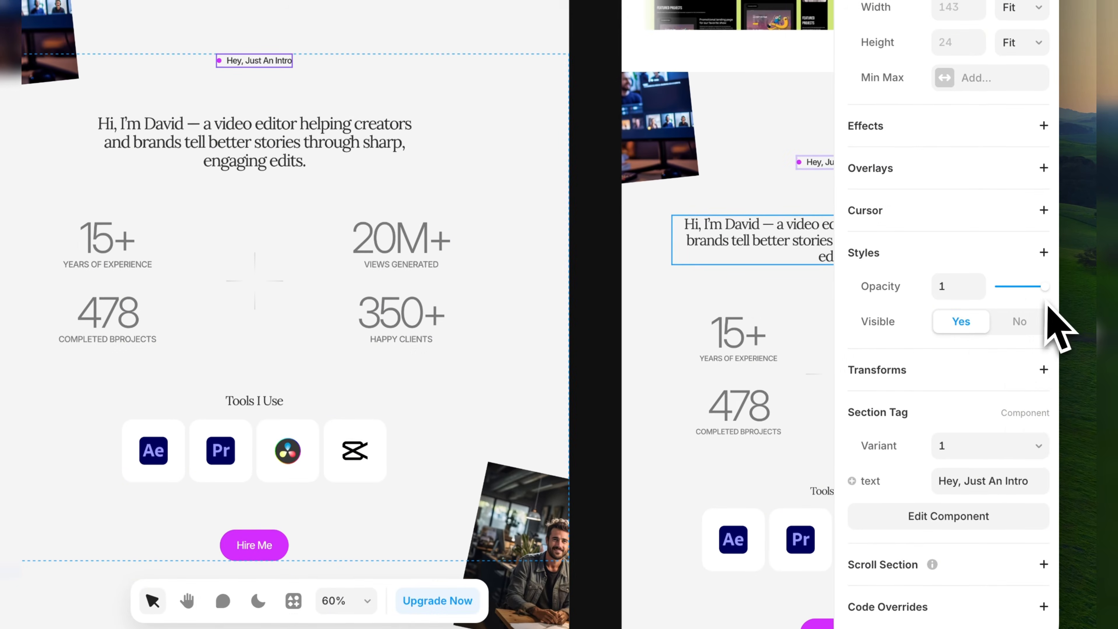
{"action": "left_click", "coordinate": [997, 483]}
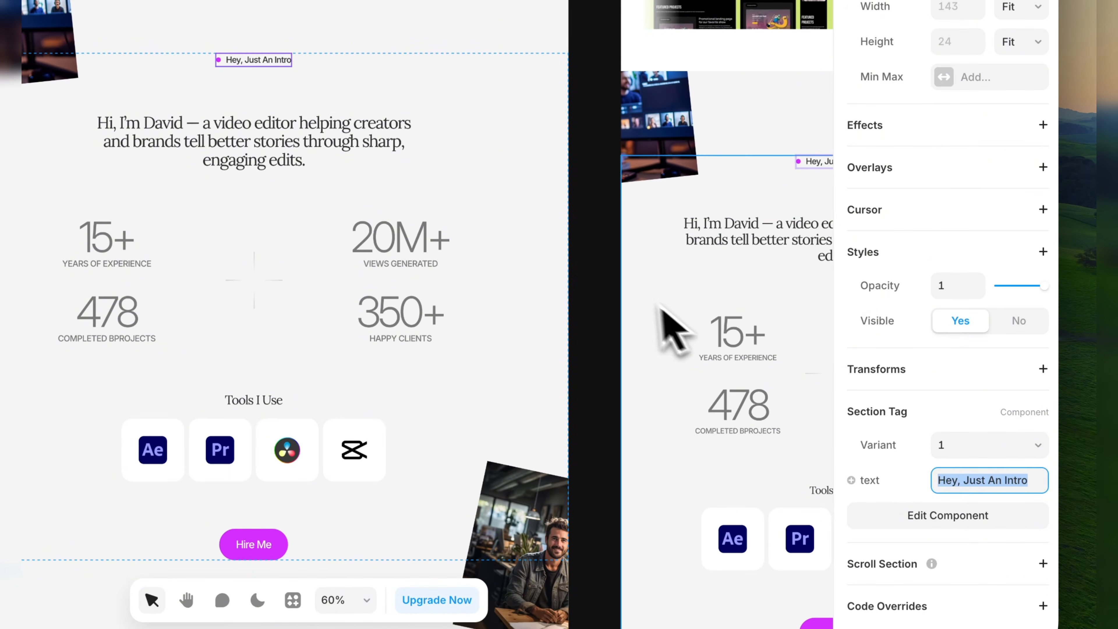
{"action": "left_click", "coordinate": [612, 295]}
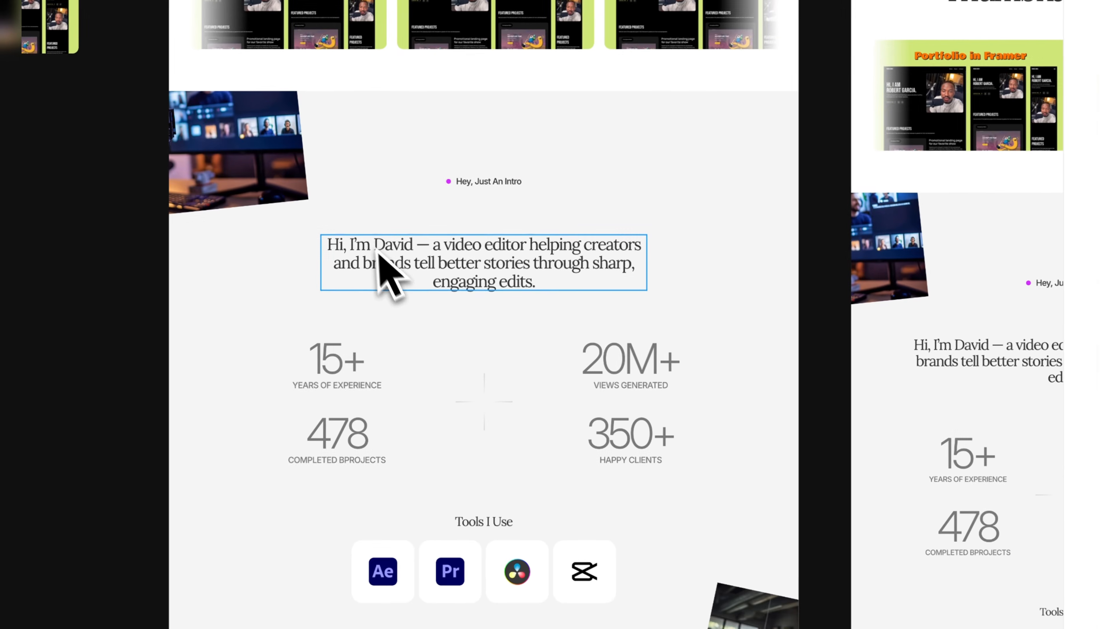
Open the intro section's heading for editing on the canvas, inspect its content property and deselect it.
{"action": "left_click", "coordinate": [158, 145]}
{"action": "double_click", "coordinate": [389, 267]}
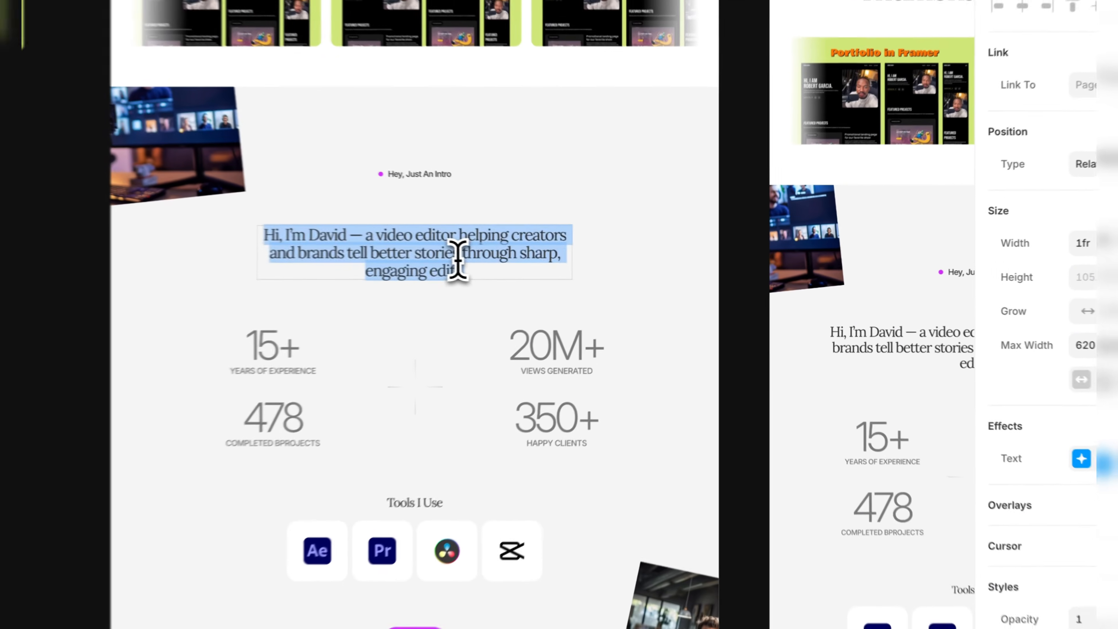
{"action": "left_click", "coordinate": [554, 261]}
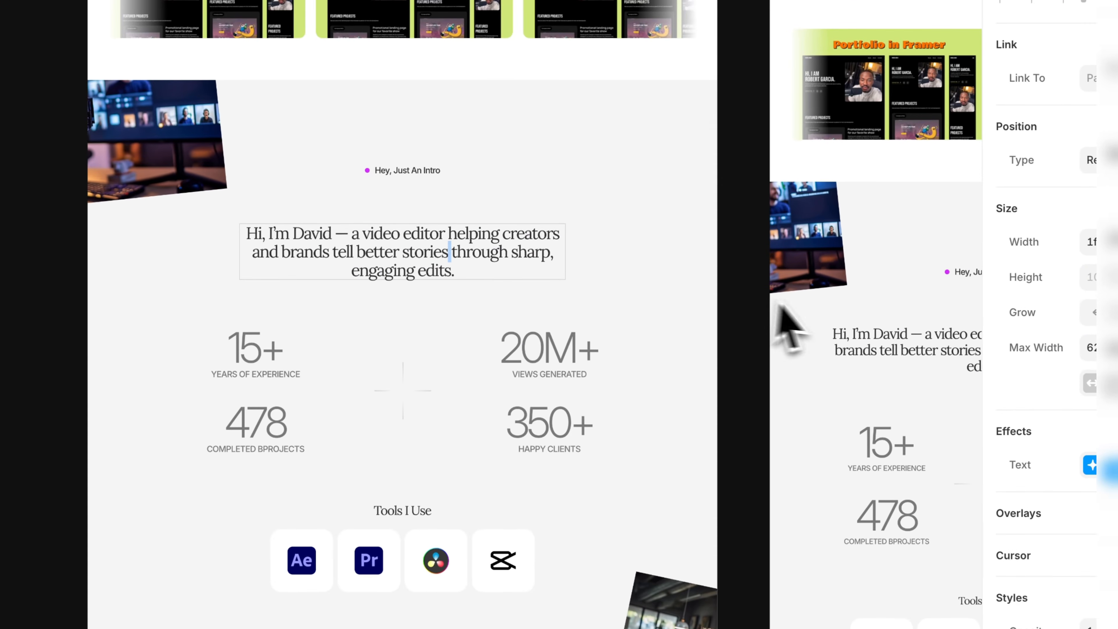
{"action": "left_click", "coordinate": [747, 320]}
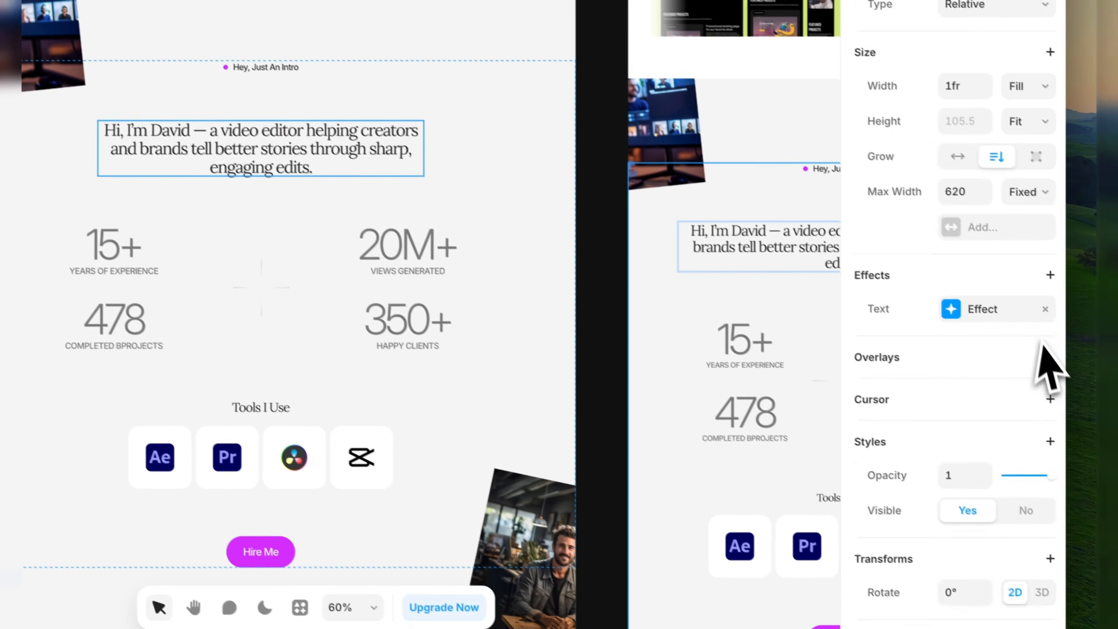
{"action": "scroll", "coordinate": [1051, 365], "scroll_direction": "down", "scroll_amount": 5}
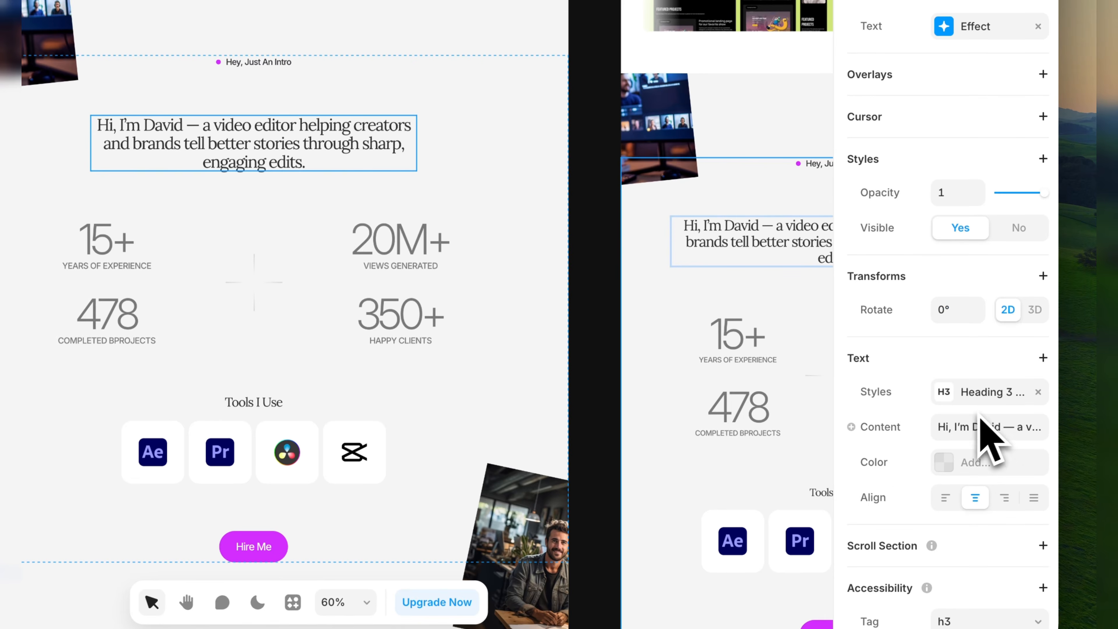
{"action": "left_click", "coordinate": [1012, 428]}
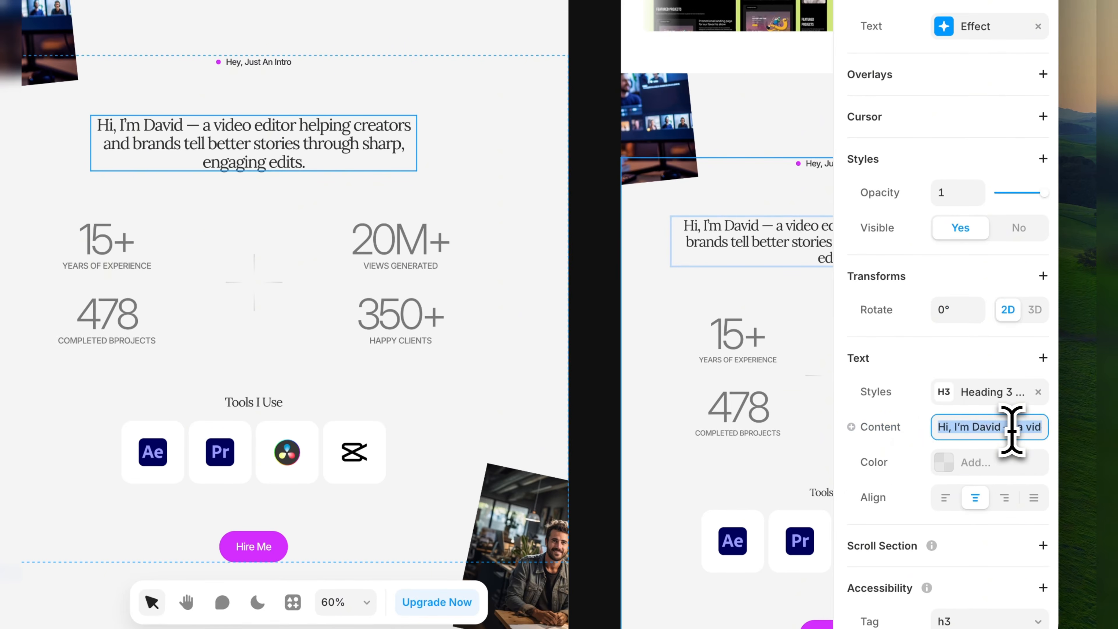
{"action": "left_click", "coordinate": [609, 325]}
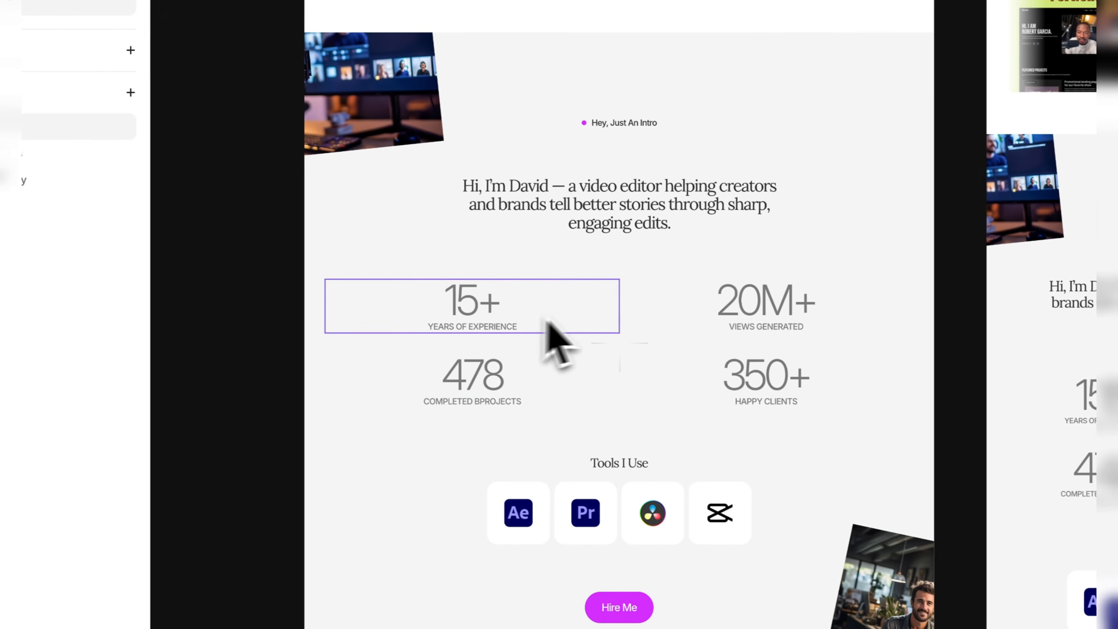
Set the number of the Years of Experience stat in the intro section to 3+.
{"action": "left_click", "coordinate": [545, 322]}
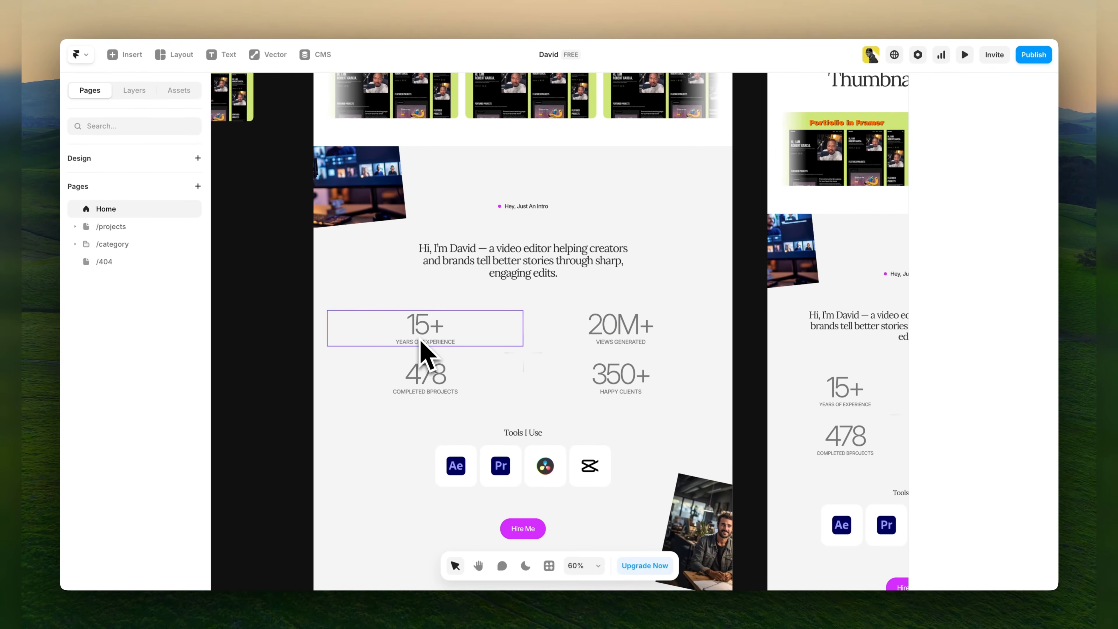
{"action": "left_click", "coordinate": [524, 352]}
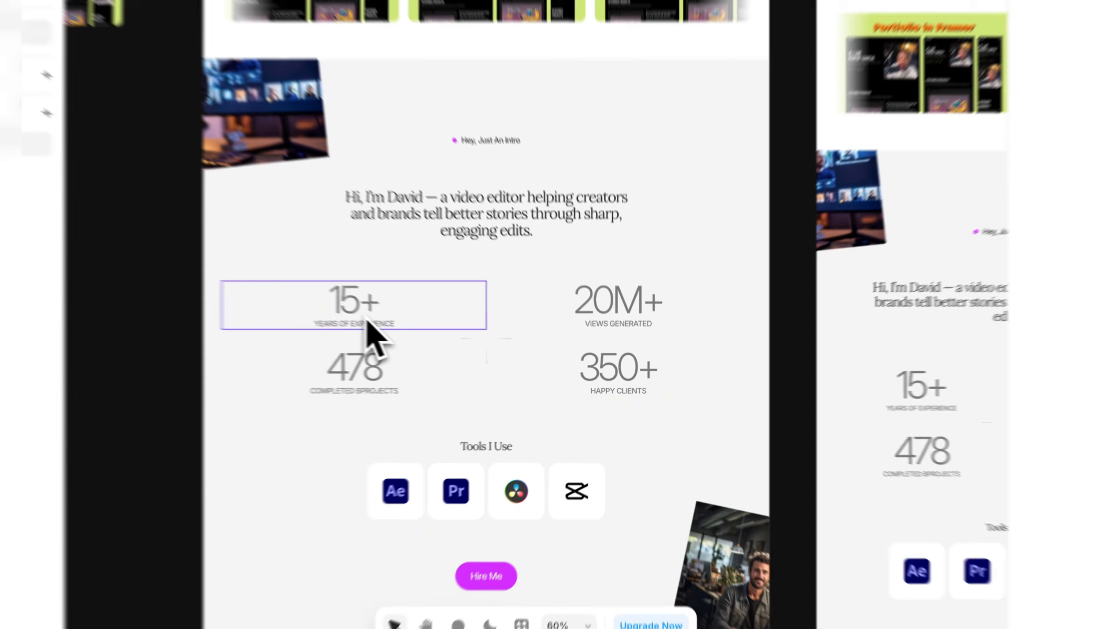
{"action": "left_click", "coordinate": [433, 336]}
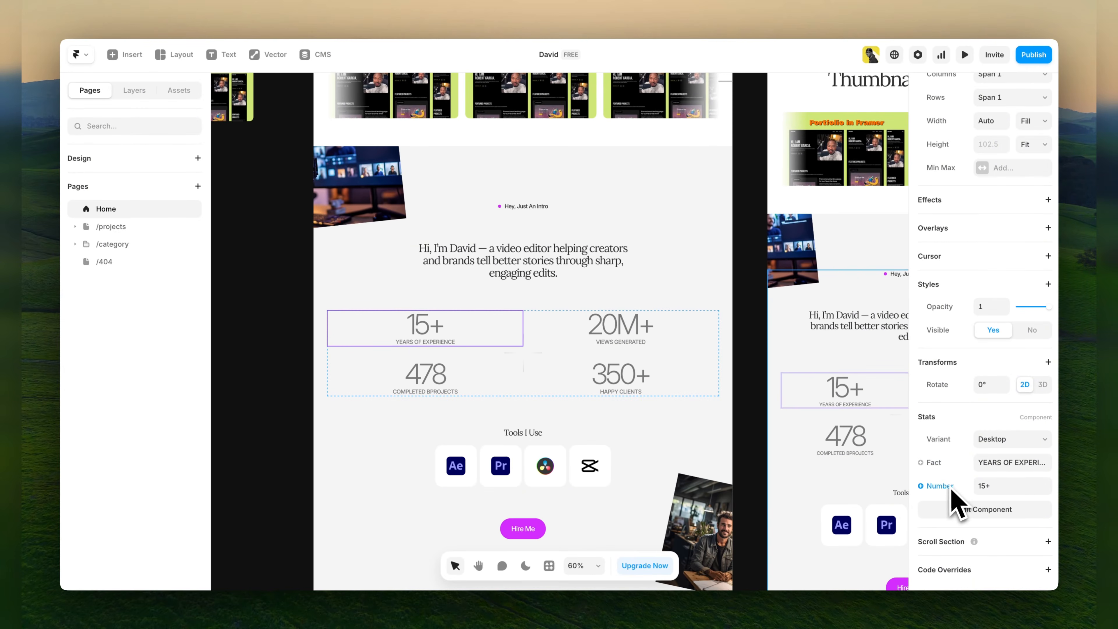
{"action": "double_click", "coordinate": [990, 486]}
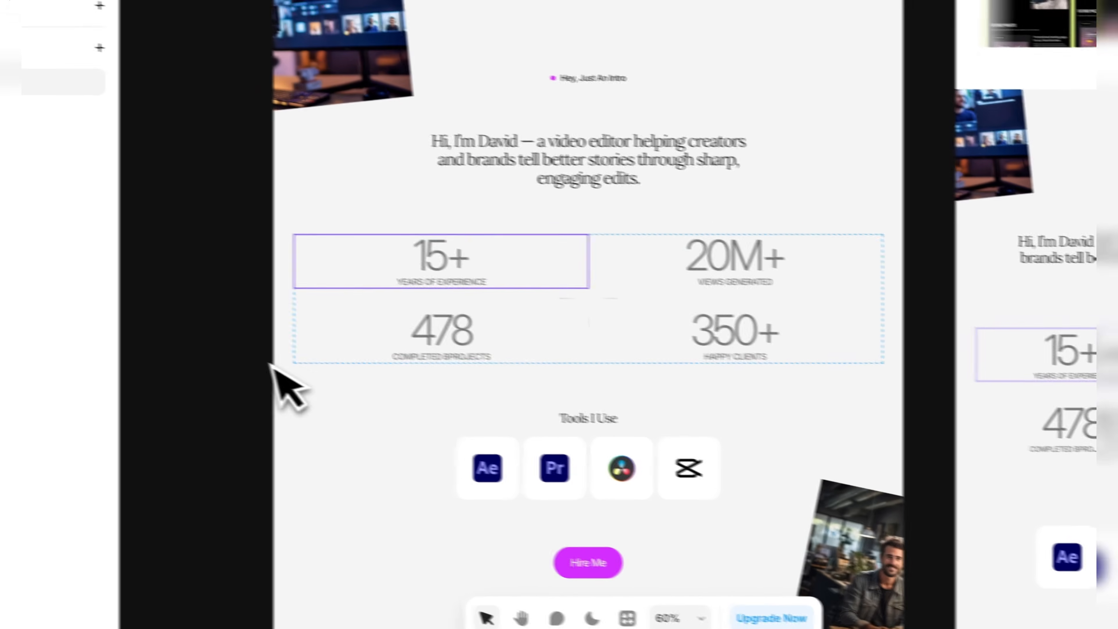
{"action": "left_click", "coordinate": [273, 366]}
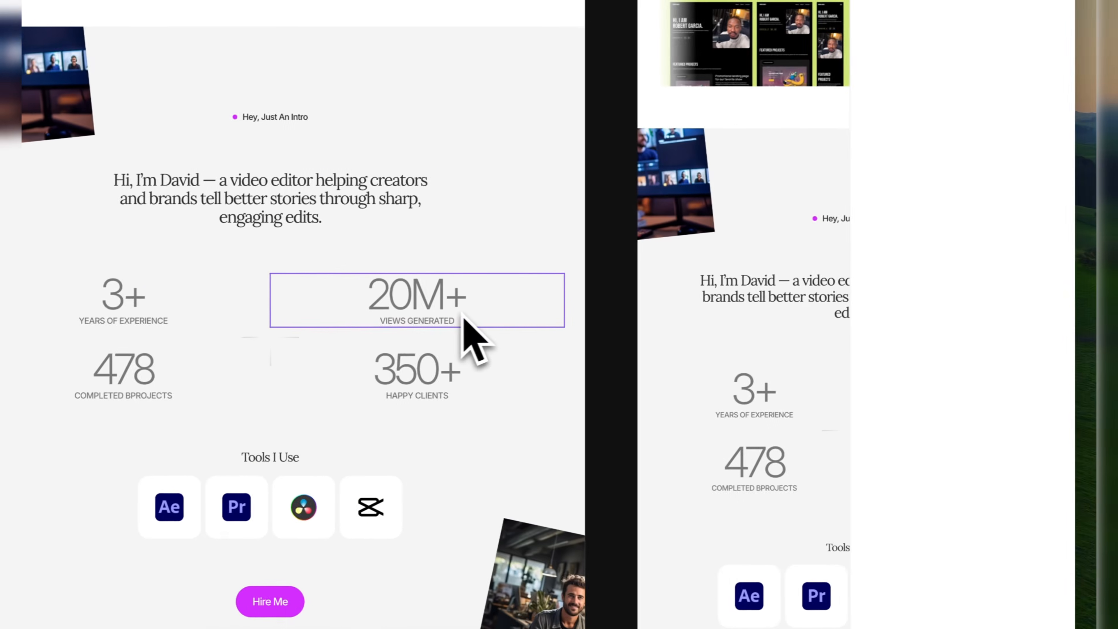
Set the number of the Views Generated stat to 2M+.
{"action": "left_click", "coordinate": [799, 279]}
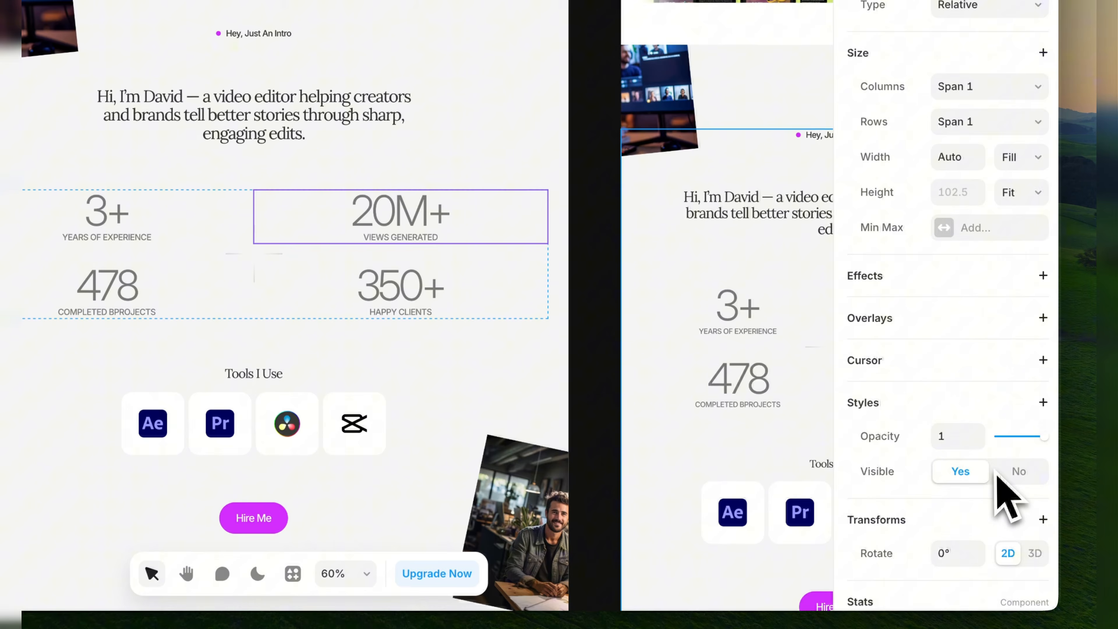
{"action": "scroll", "coordinate": [1004, 482], "scroll_direction": "down", "scroll_amount": 5}
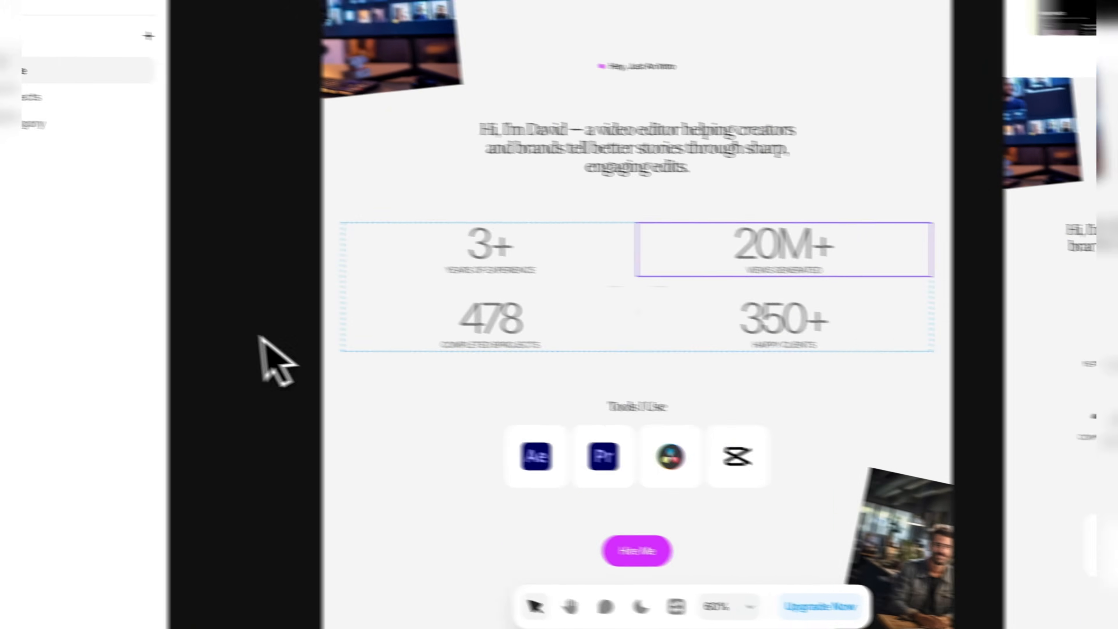
{"action": "left_click", "coordinate": [279, 344]}
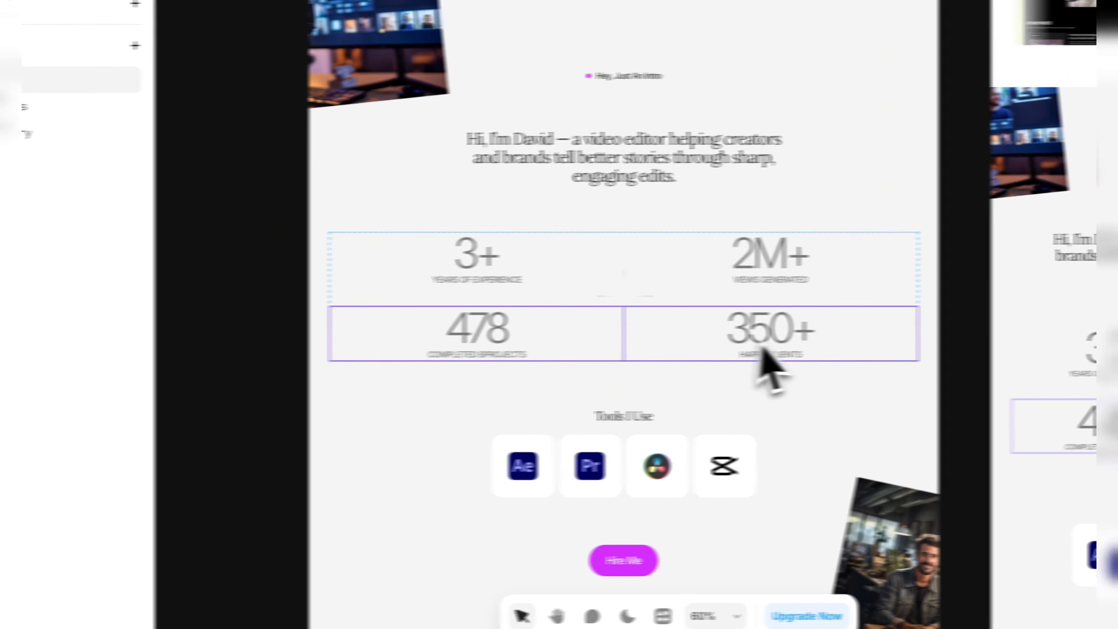
Duplicate the CapCut logo in the Tools I Use row, open the copy's image settings and undo the duplication.
{"action": "scroll", "coordinate": [660, 374], "scroll_direction": "down", "scroll_amount": 3}
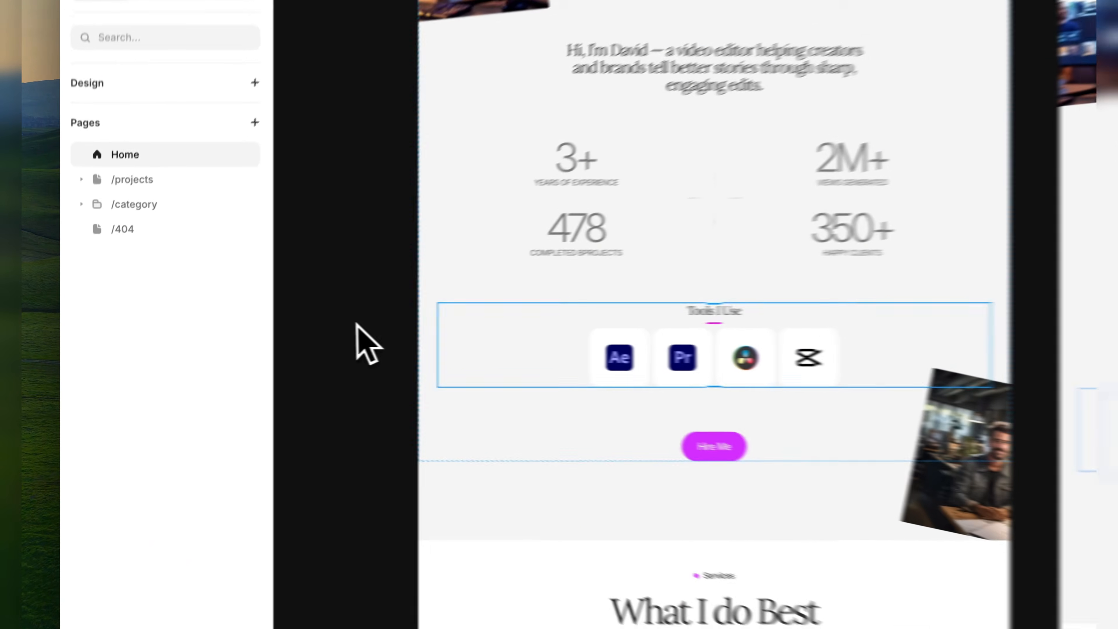
{"action": "left_click", "coordinate": [278, 345]}
{"action": "left_click", "coordinate": [468, 353]}
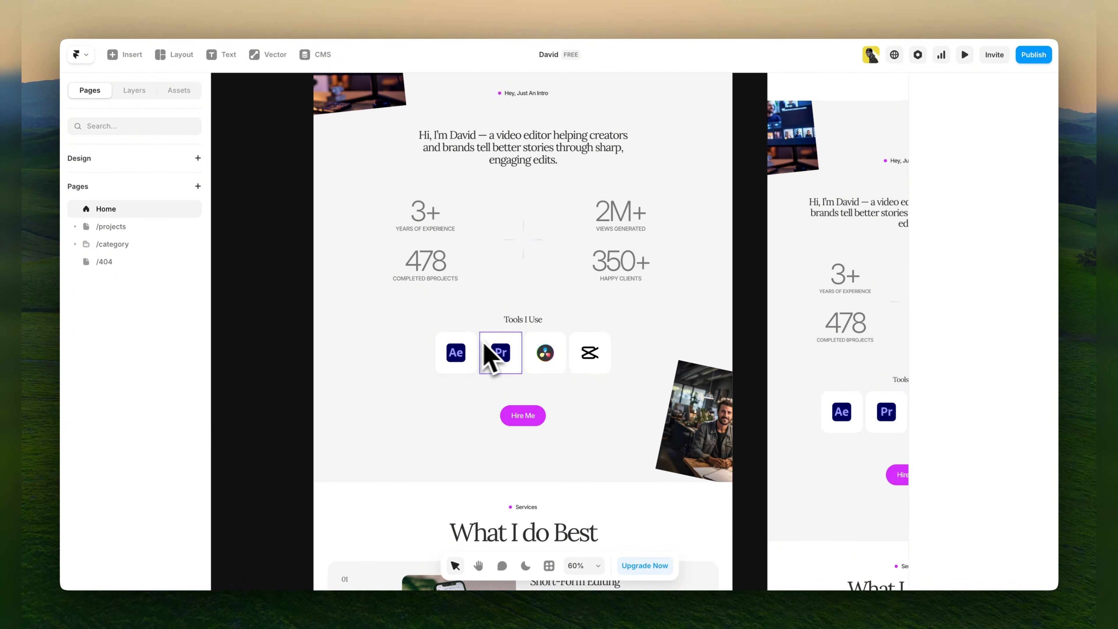
{"action": "left_click", "coordinate": [580, 361]}
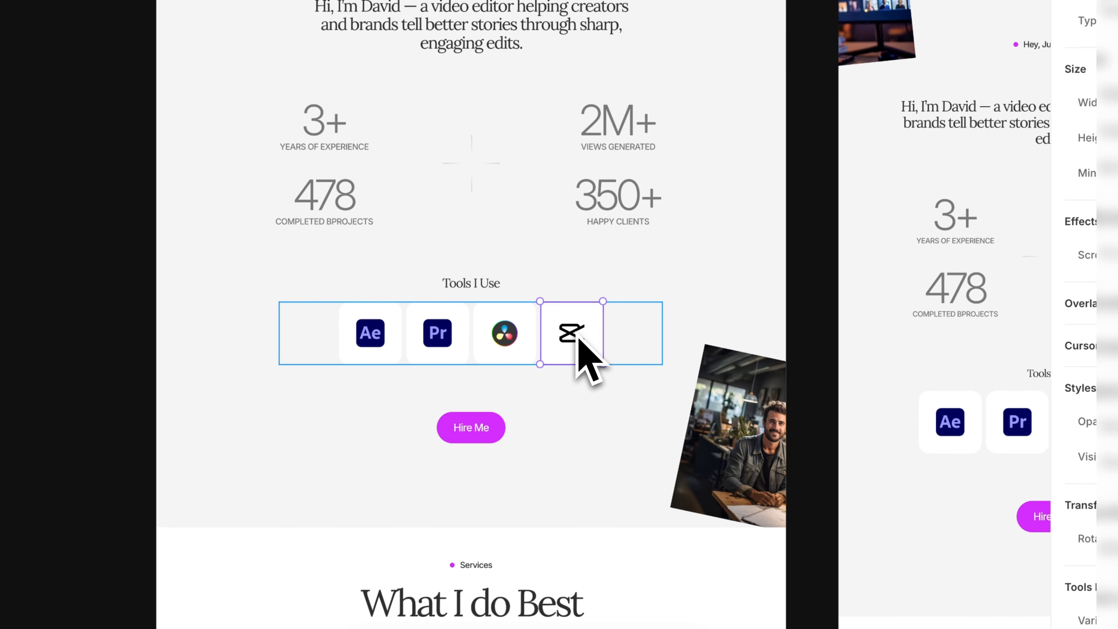
{"action": "key", "text": "super+d"}
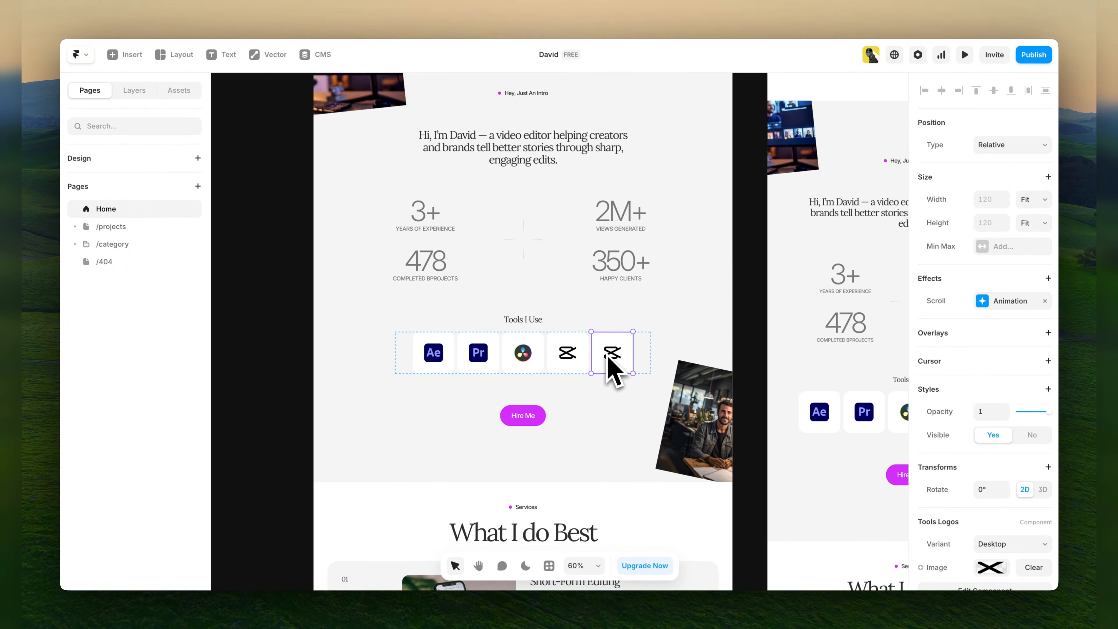
{"action": "scroll", "coordinate": [1008, 467], "scroll_direction": "down", "scroll_amount": 3}
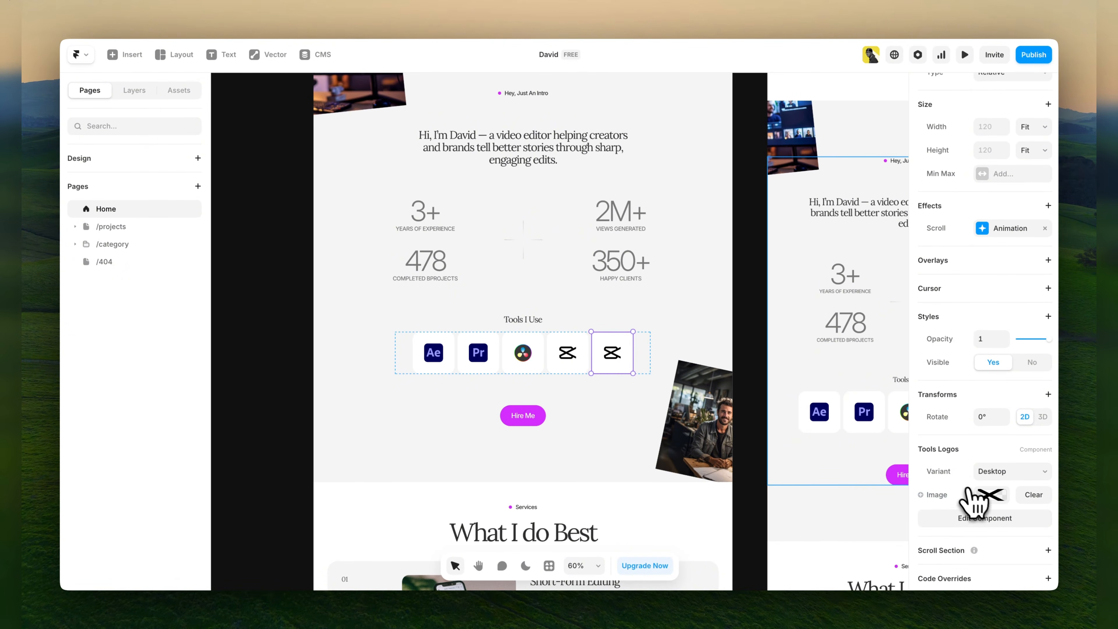
{"action": "left_click", "coordinate": [990, 494]}
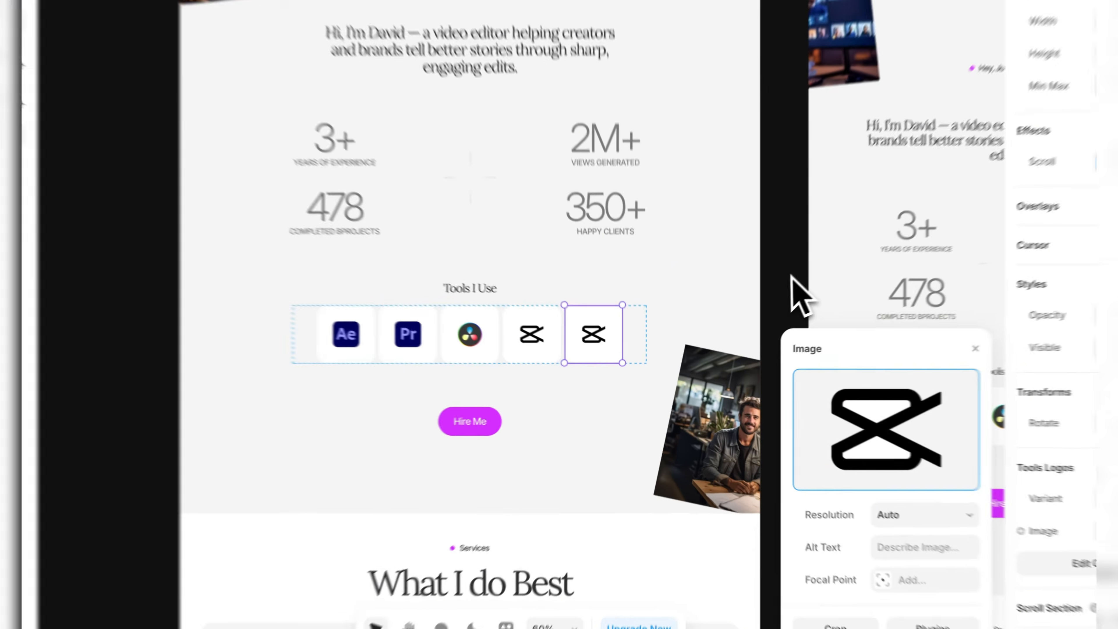
{"action": "left_click", "coordinate": [754, 309]}
{"action": "key", "text": "super+z"}
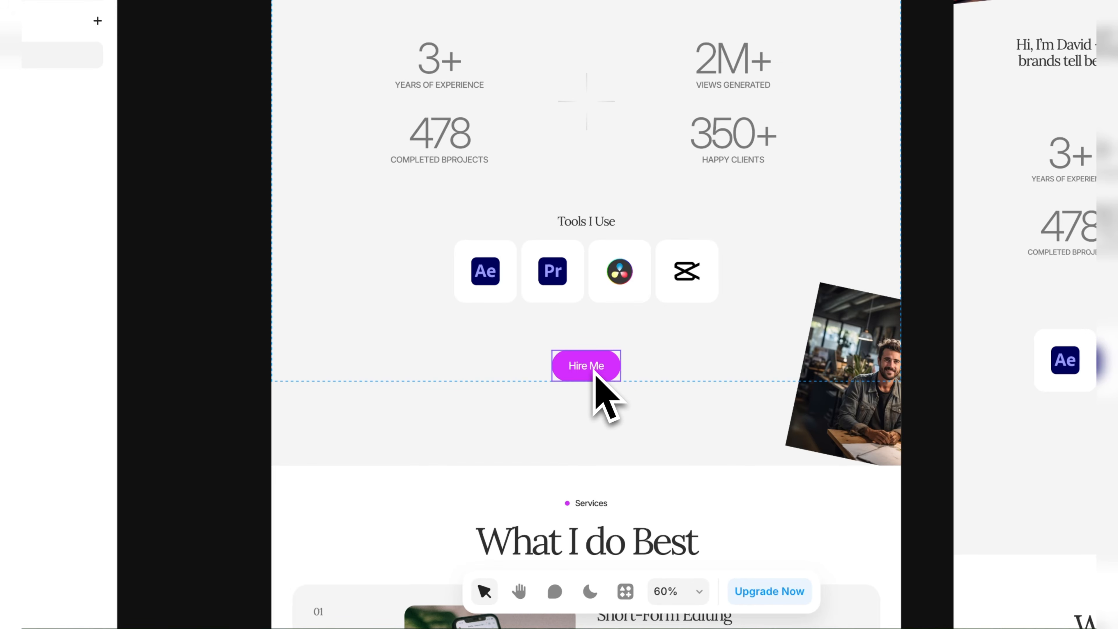
Inspect the Hire Me button's text and link properties, delete the button and undo the deletion.
{"action": "left_click", "coordinate": [594, 372]}
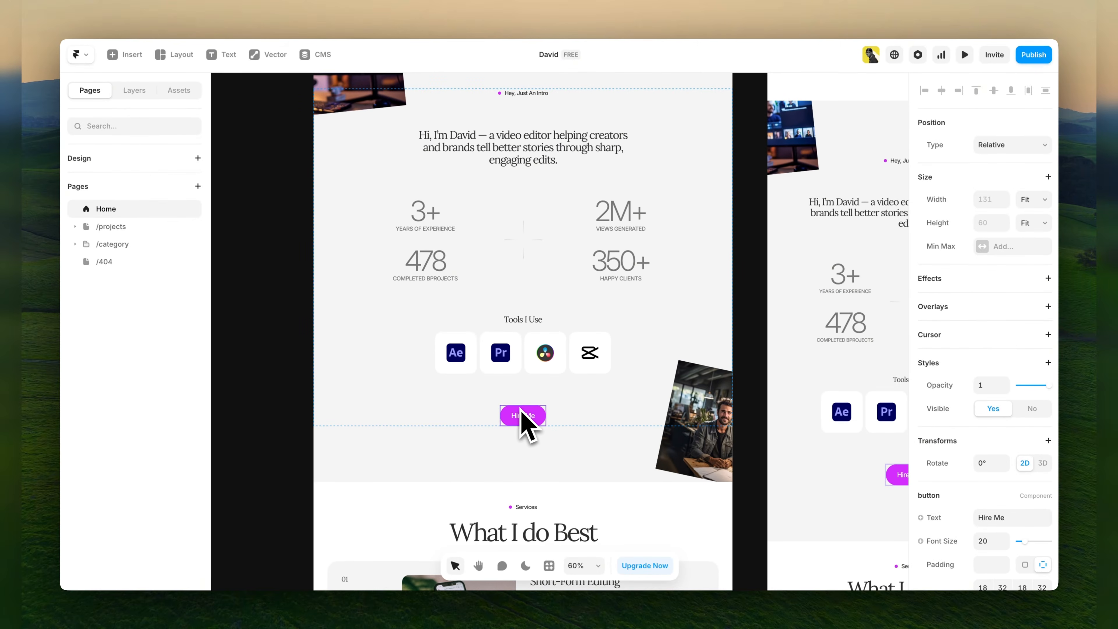
{"action": "scroll", "coordinate": [1001, 484], "scroll_direction": "down", "scroll_amount": 3}
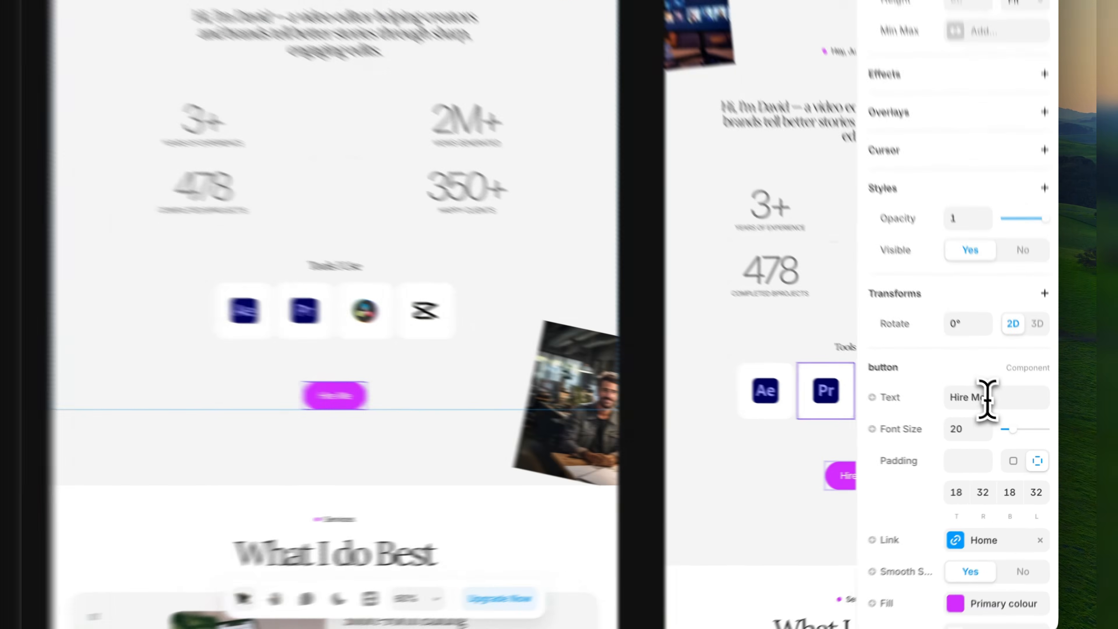
{"action": "left_click", "coordinate": [1006, 418]}
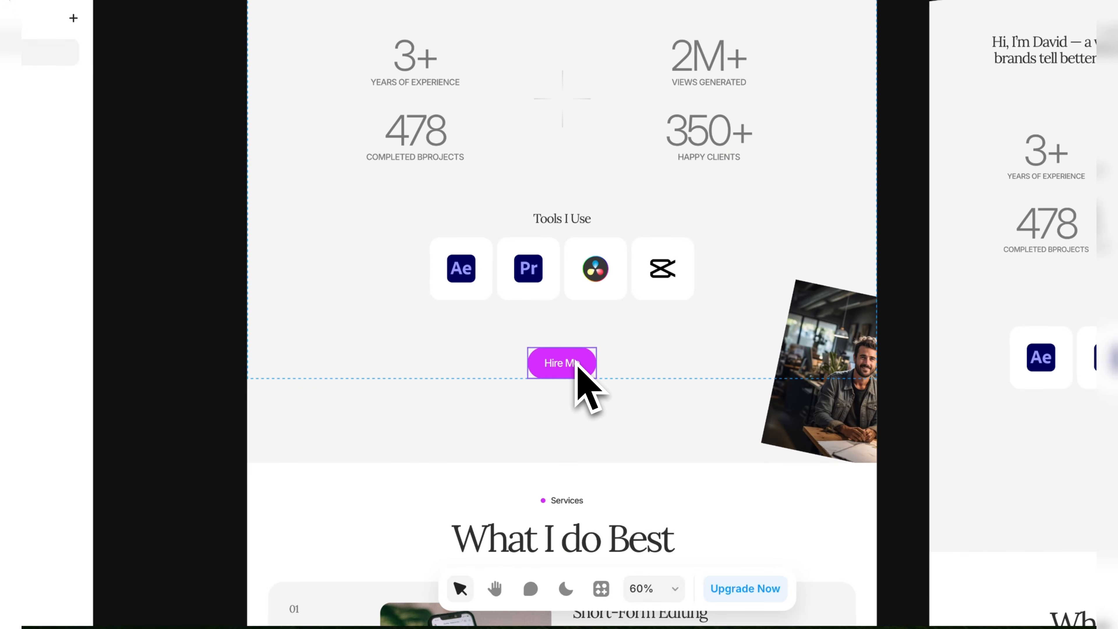
{"action": "key", "text": "Delete"}
{"action": "key", "text": "ctrl+z"}
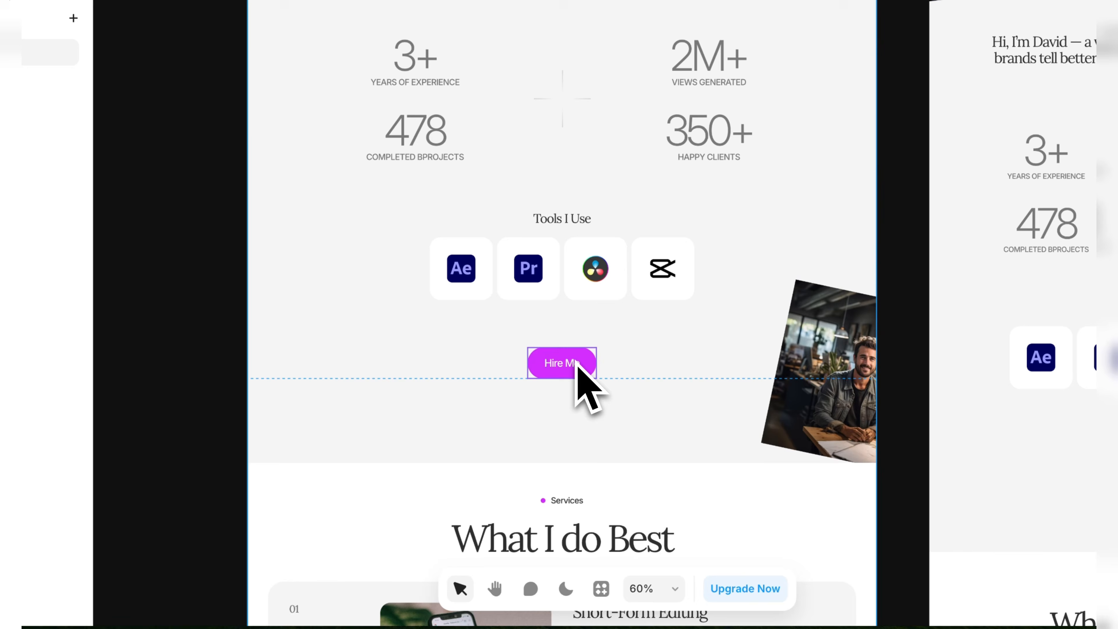
Delete the Thumbnail Design service card from the What I do Best section.
{"action": "scroll", "coordinate": [316, 513], "scroll_direction": "down", "scroll_amount": 5}
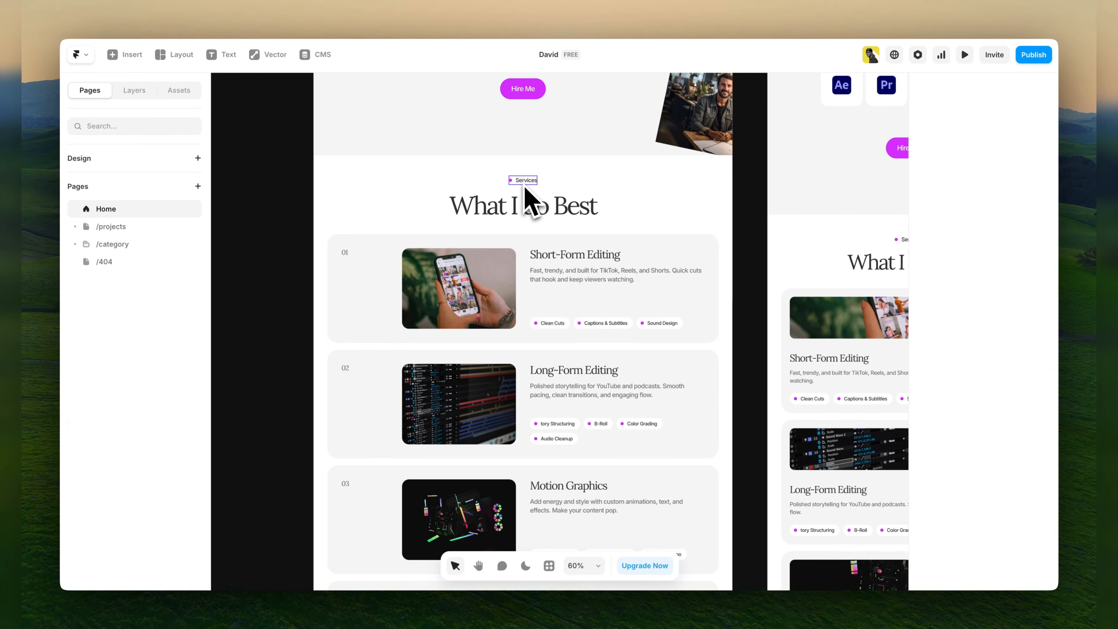
{"action": "scroll", "coordinate": [526, 203], "scroll_direction": "down", "scroll_amount": 3}
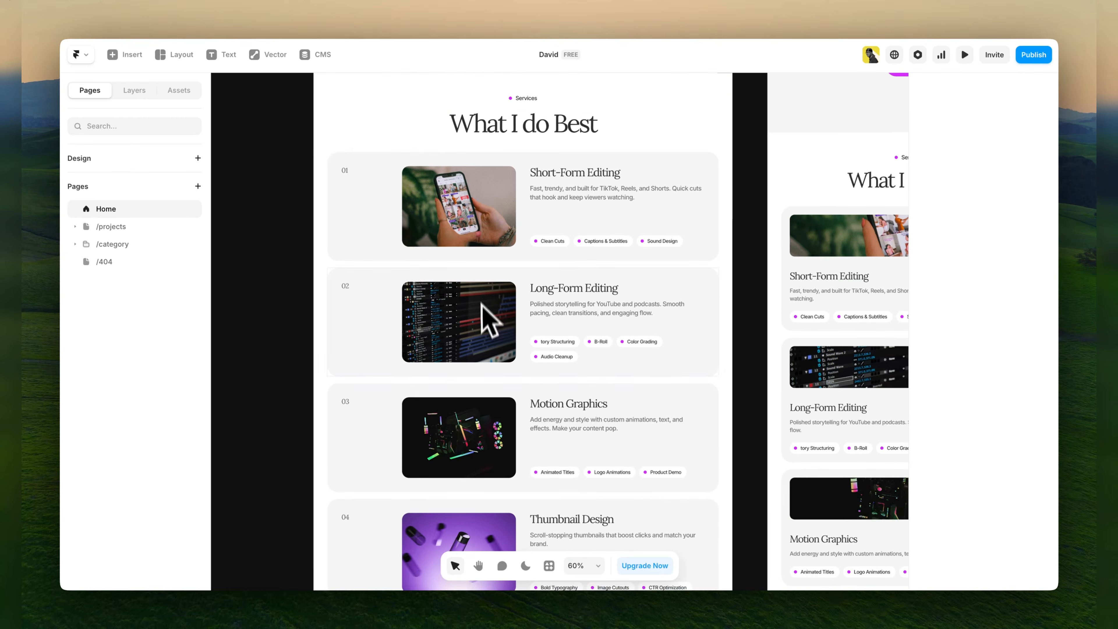
{"action": "scroll", "coordinate": [493, 392], "scroll_direction": "up", "scroll_amount": 5}
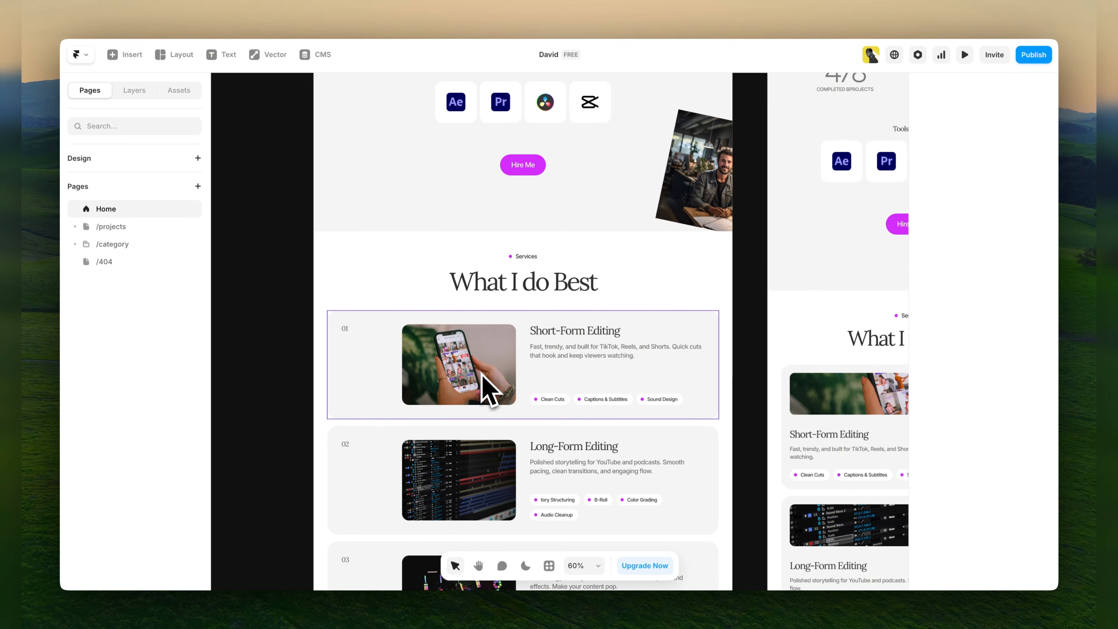
{"action": "scroll", "coordinate": [489, 388], "scroll_direction": "down", "scroll_amount": 1}
{"action": "scroll", "coordinate": [572, 396], "scroll_direction": "down", "scroll_amount": 2}
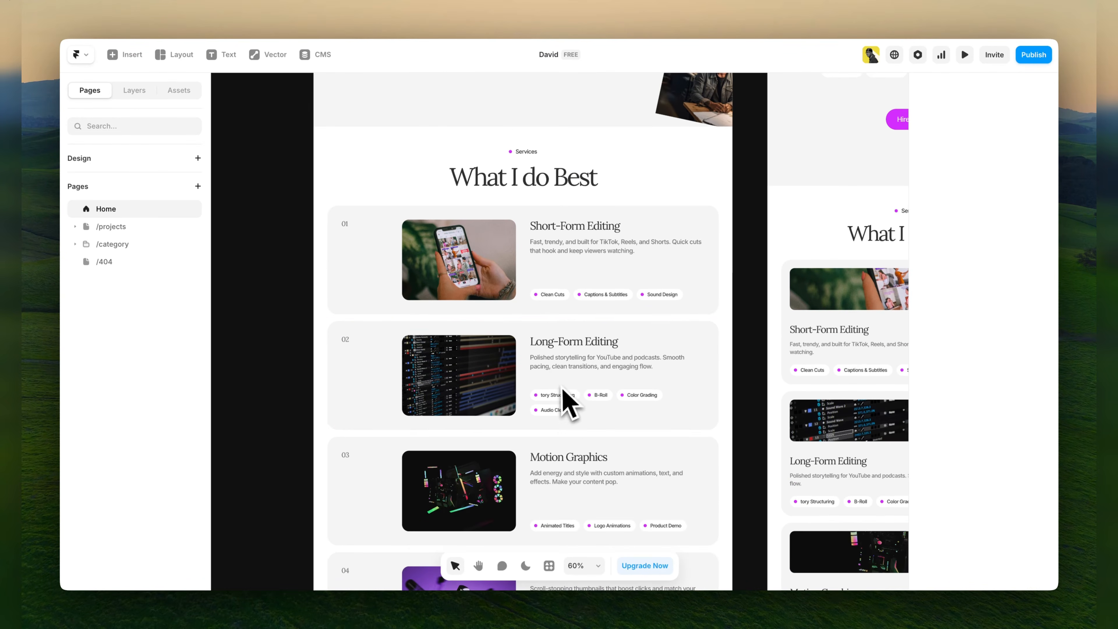
{"action": "scroll", "coordinate": [586, 396], "scroll_direction": "down", "scroll_amount": 3}
{"action": "scroll", "coordinate": [551, 427], "scroll_direction": "down", "scroll_amount": 1}
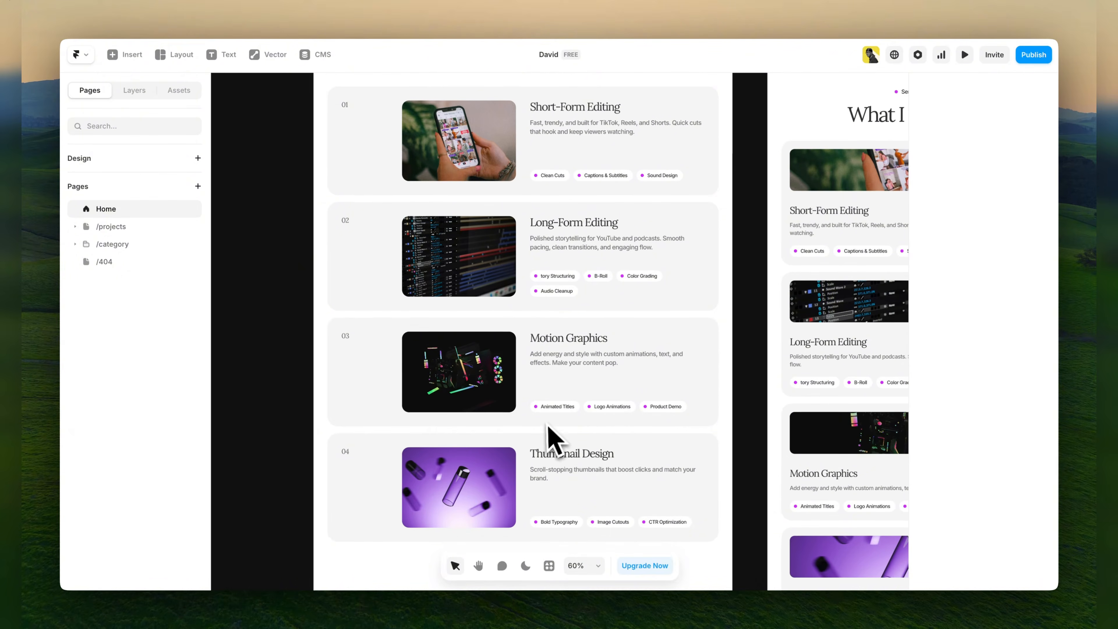
{"action": "scroll", "coordinate": [579, 476], "scroll_direction": "down", "scroll_amount": 1}
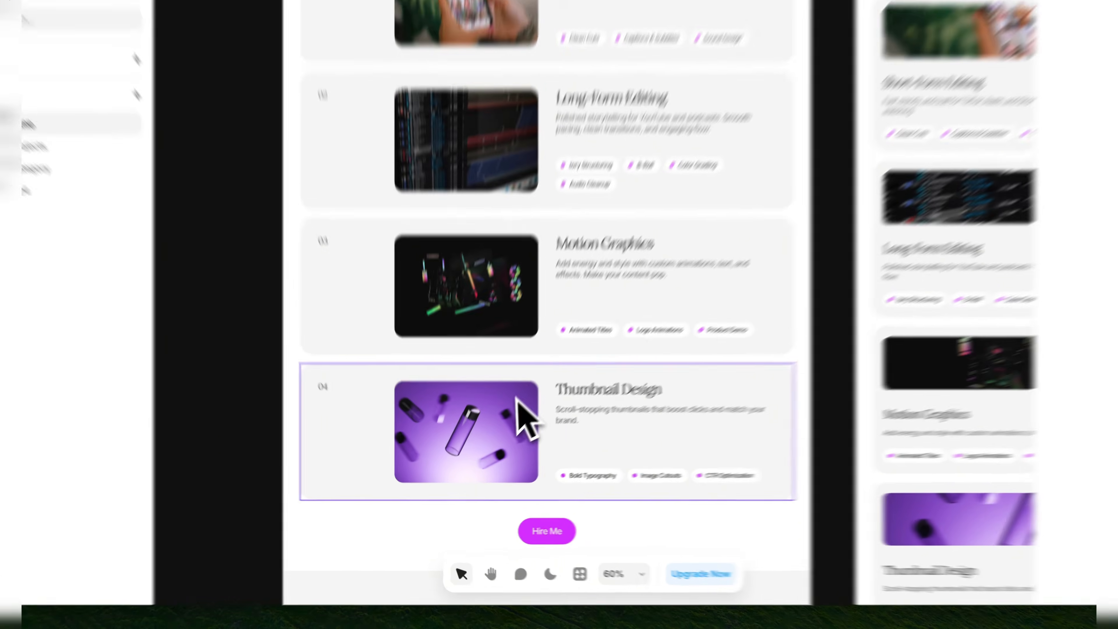
{"action": "left_click", "coordinate": [495, 427]}
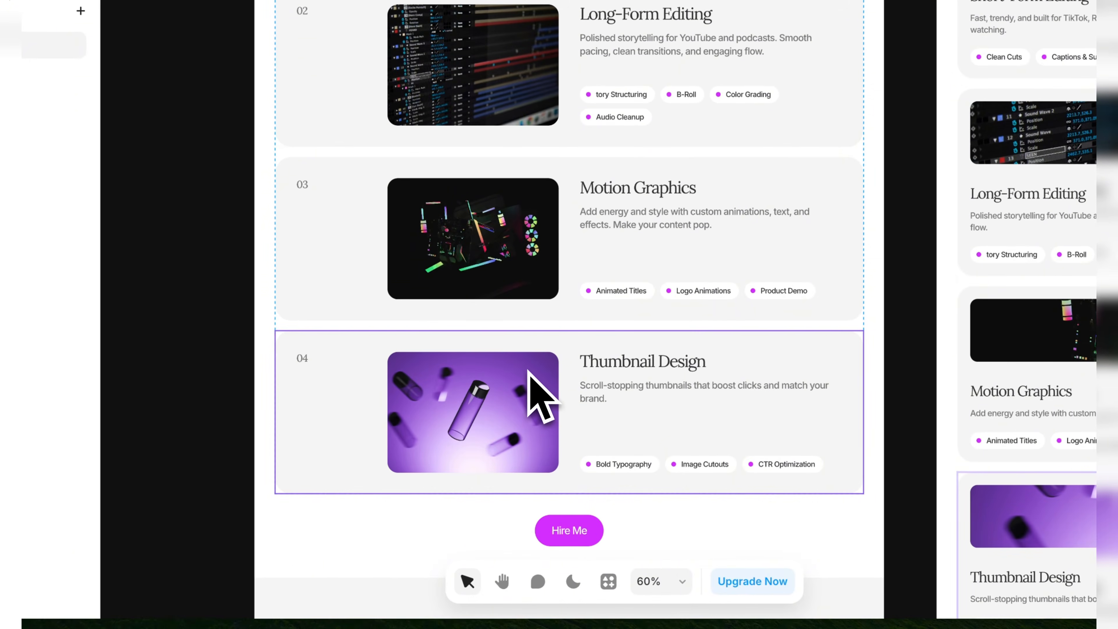
{"action": "key", "text": "Delete"}
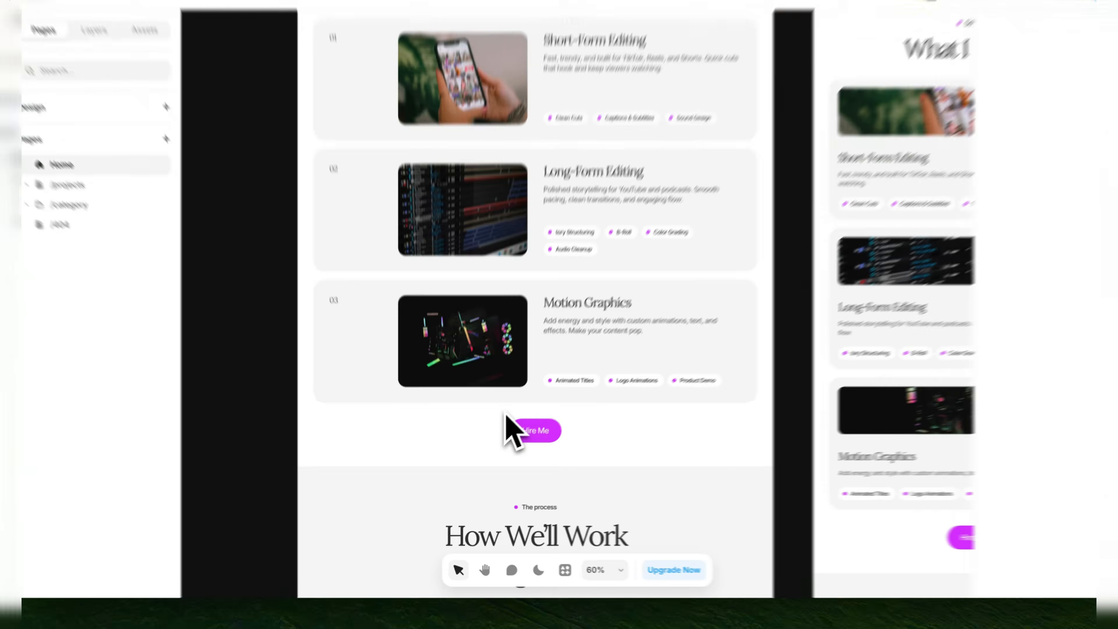
Review the Short-Form Editing service card's component properties and open its image settings.
{"action": "scroll", "coordinate": [651, 240], "scroll_direction": "up", "scroll_amount": 5}
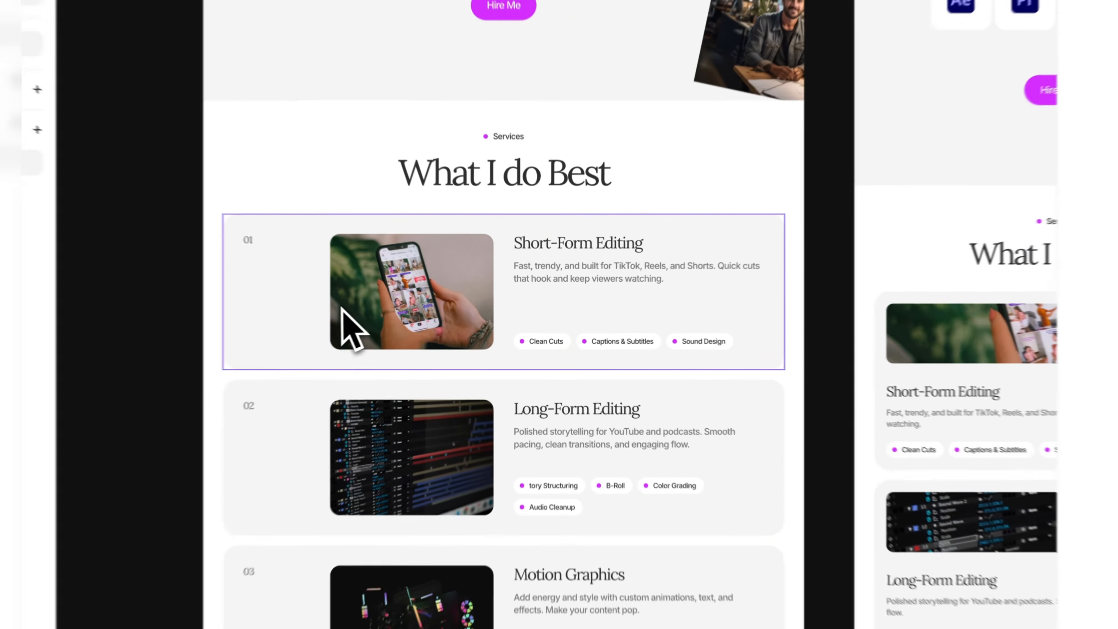
{"action": "left_click", "coordinate": [410, 309]}
{"action": "scroll", "coordinate": [985, 421], "scroll_direction": "down", "scroll_amount": 2}
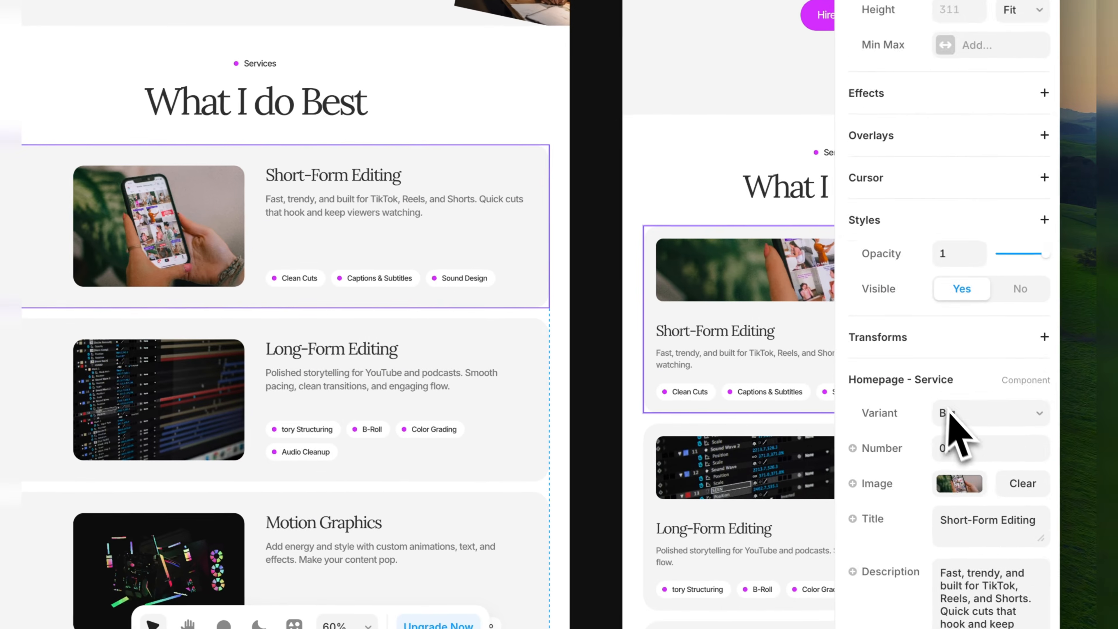
{"action": "scroll", "coordinate": [953, 423], "scroll_direction": "down", "scroll_amount": 5}
{"action": "scroll", "coordinate": [955, 427], "scroll_direction": "up", "scroll_amount": 1}
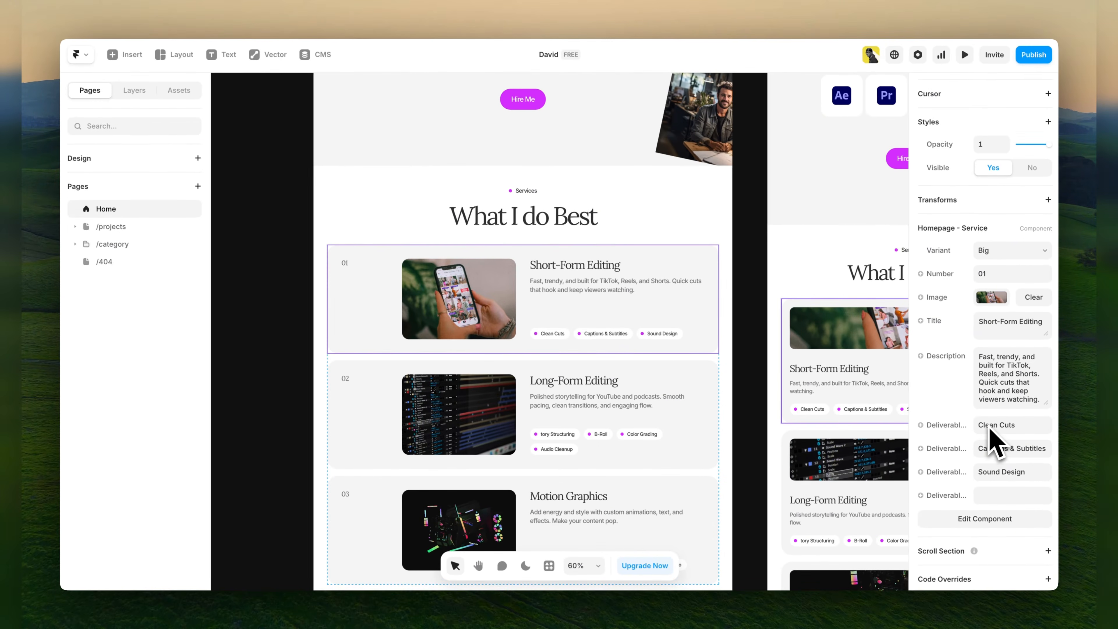
{"action": "scroll", "coordinate": [989, 430], "scroll_direction": "down", "scroll_amount": 1}
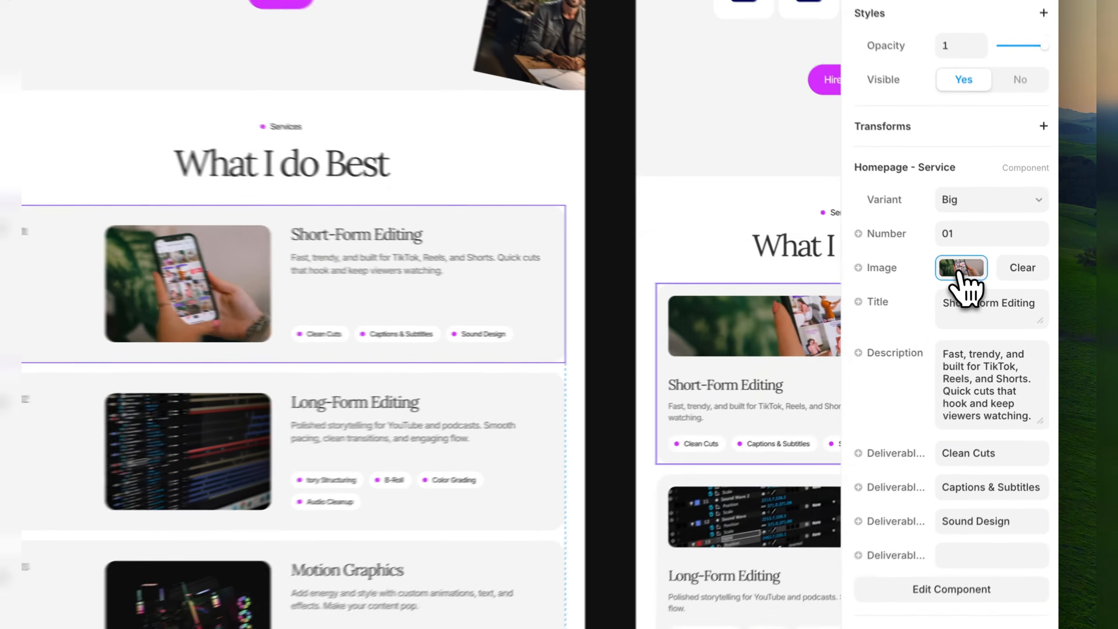
{"action": "left_click", "coordinate": [991, 288]}
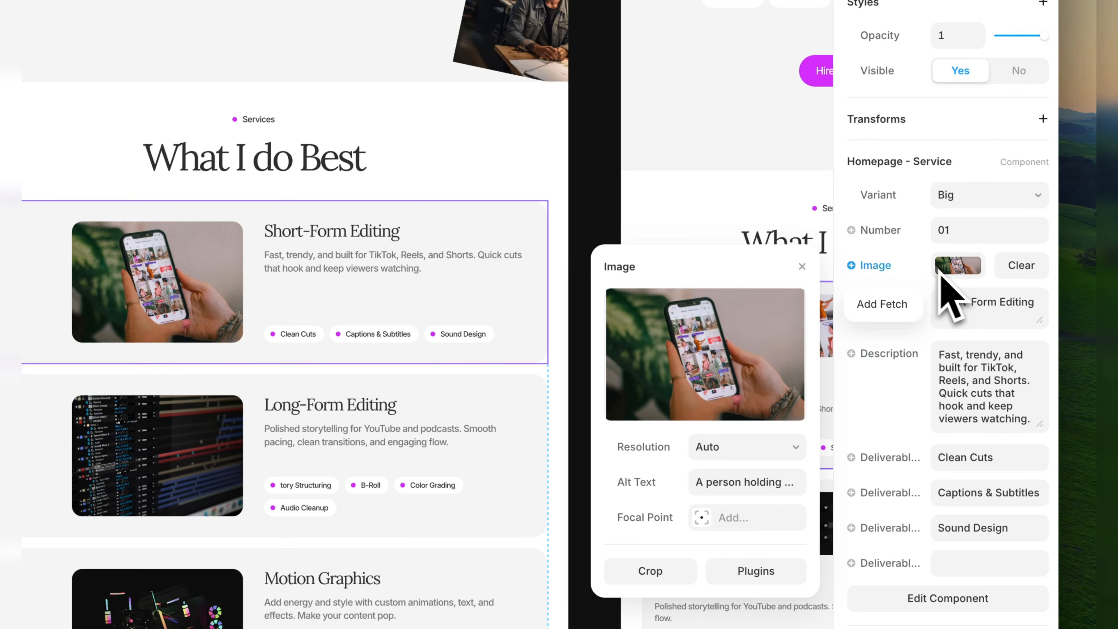
Change the title of the first service card to Short-Form.
{"action": "left_click", "coordinate": [942, 320]}
{"action": "left_click", "coordinate": [943, 323]}
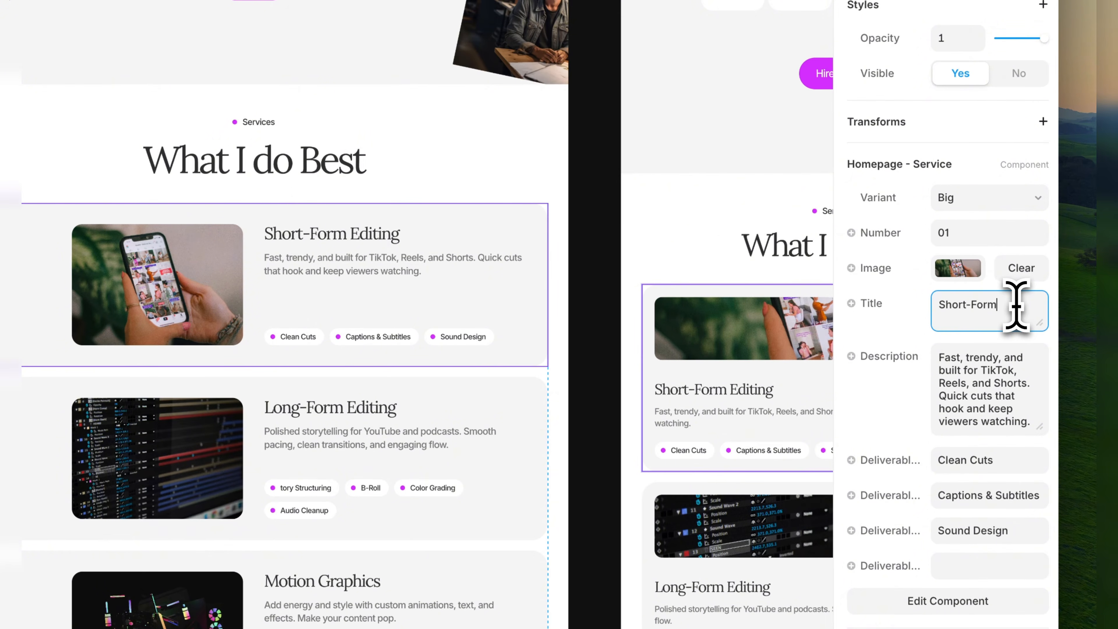
{"action": "left_click", "coordinate": [920, 333]}
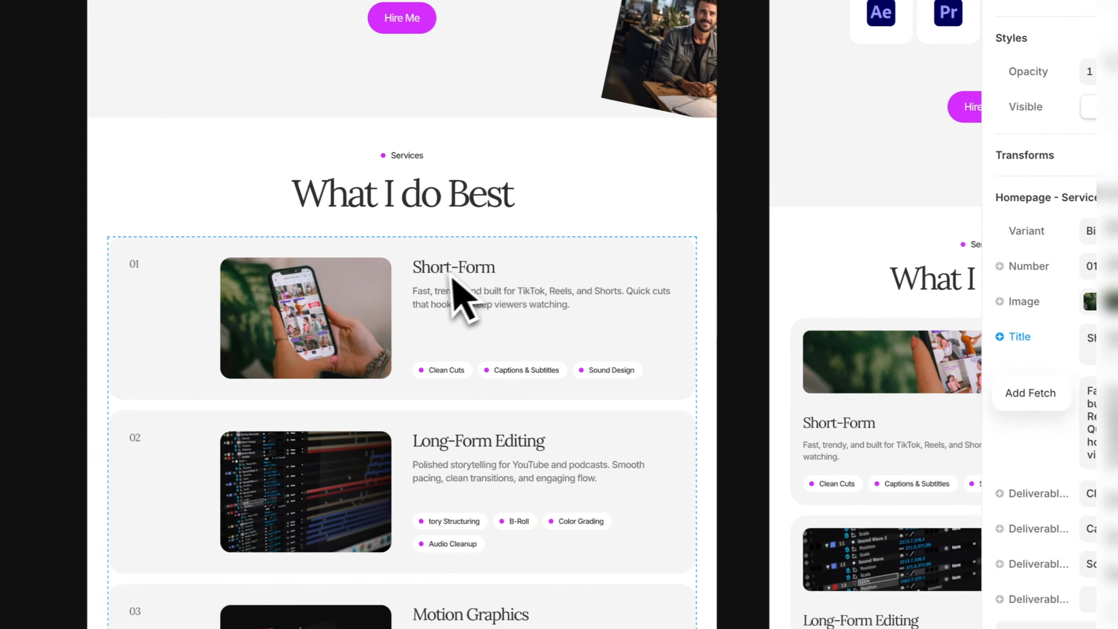
{"action": "left_click", "coordinate": [332, 266]}
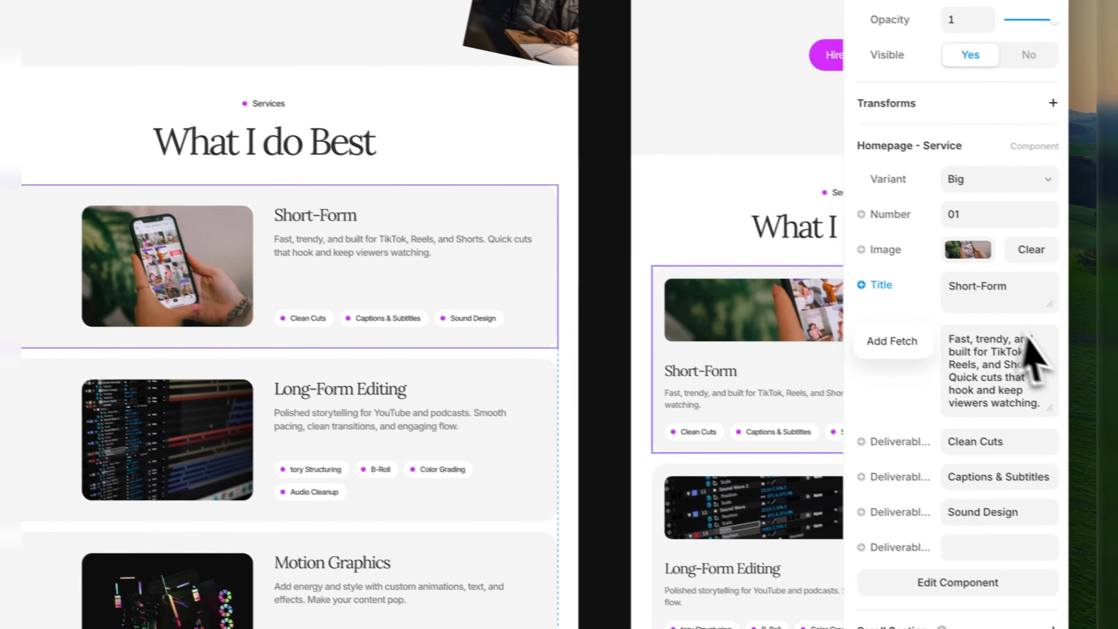
Inspect the title, description and deliverable fields of the Short-Form service card.
{"action": "left_click", "coordinate": [1011, 290]}
{"action": "left_click", "coordinate": [1001, 286]}
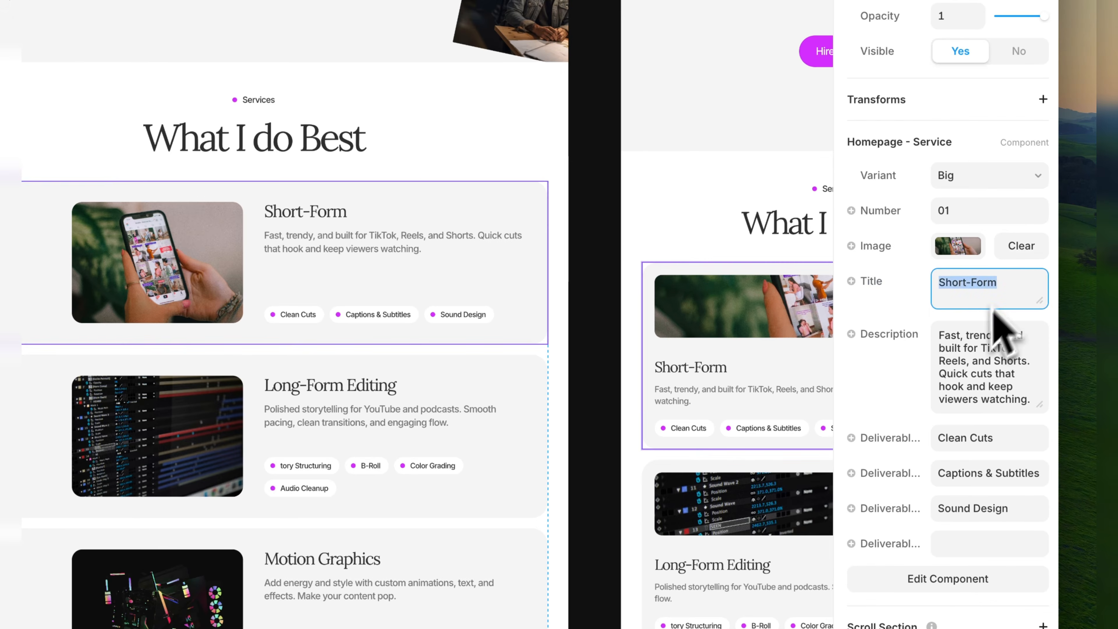
{"action": "left_click", "coordinate": [970, 340]}
{"action": "triple_click", "coordinate": [983, 373]}
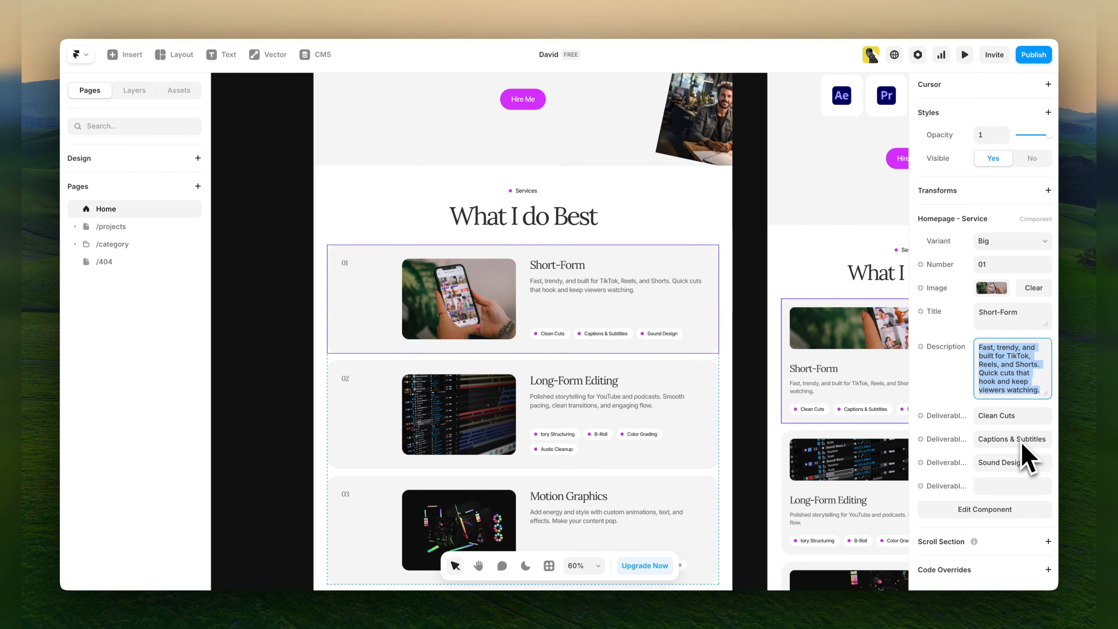
{"action": "left_click", "coordinate": [1020, 416]}
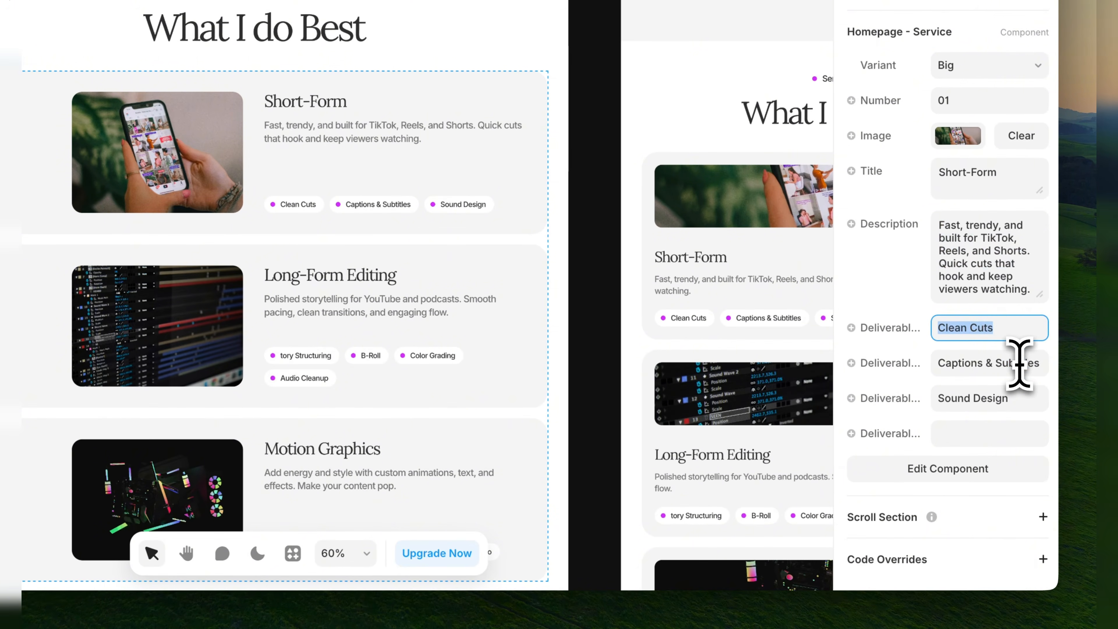
{"action": "left_click", "coordinate": [1019, 438]}
{"action": "left_click", "coordinate": [1012, 398]}
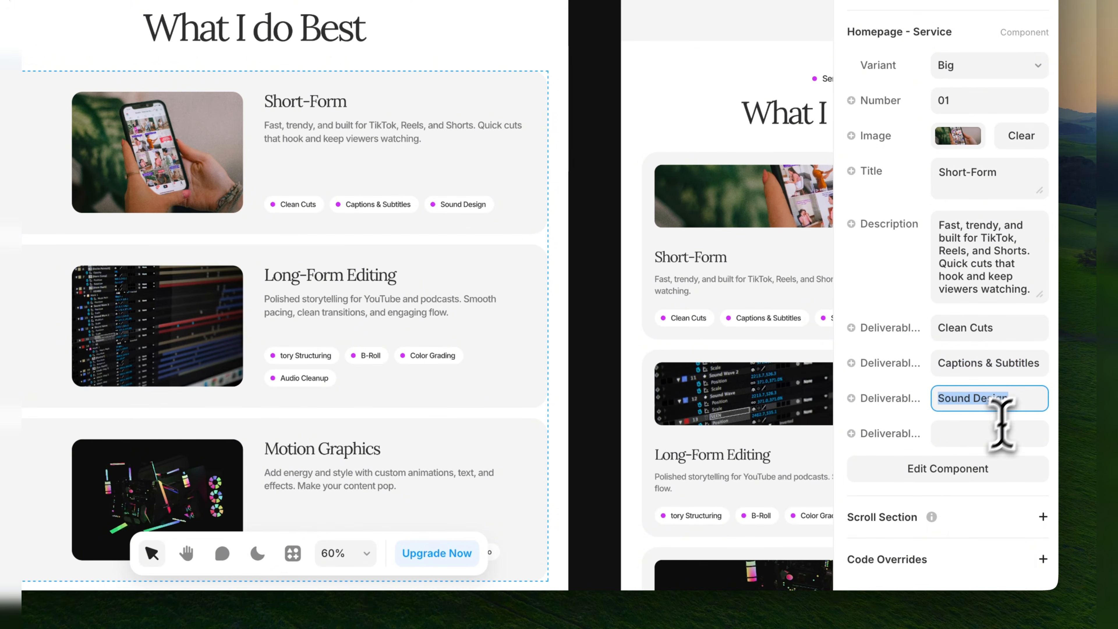
Remove the Sound Design deliverable from the Short-Form service card.
{"action": "left_click", "coordinate": [973, 439]}
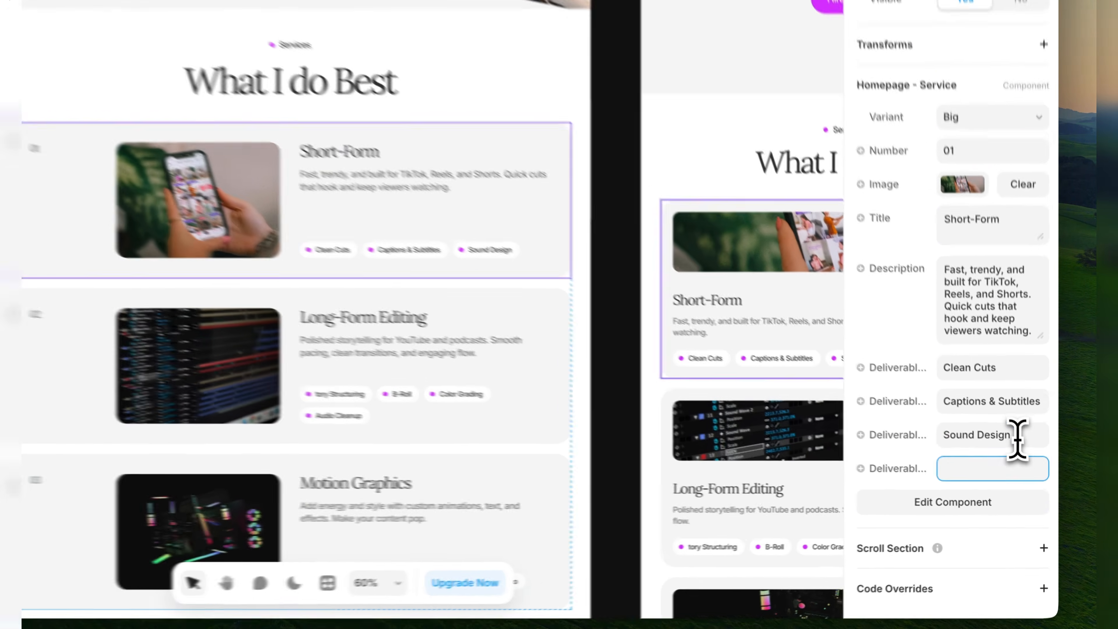
{"action": "left_click", "coordinate": [1025, 463]}
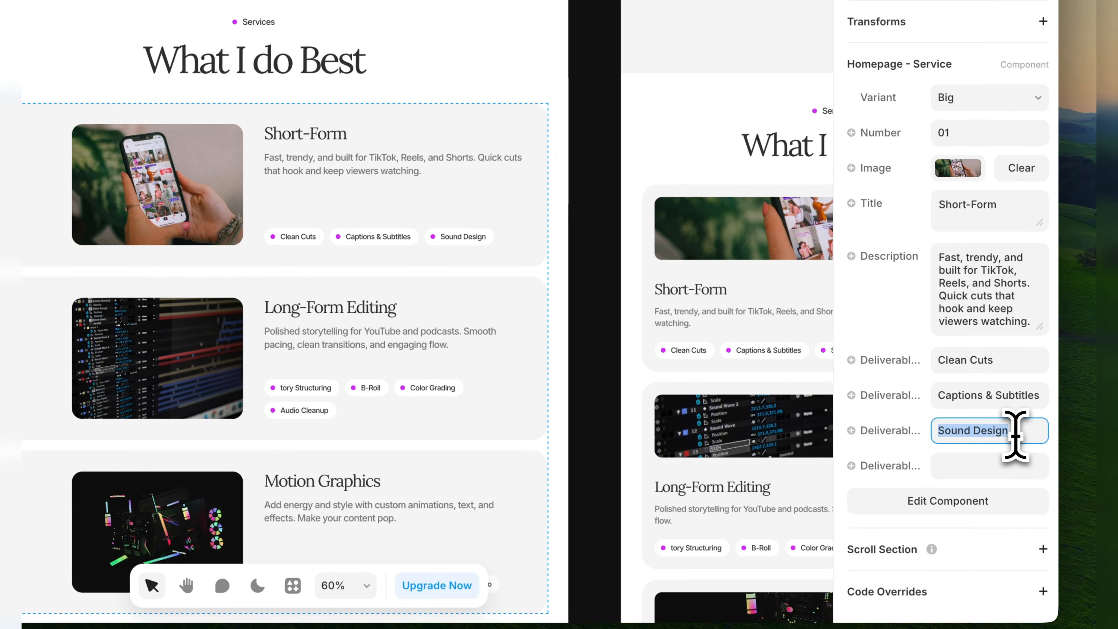
{"action": "left_click", "coordinate": [930, 446]}
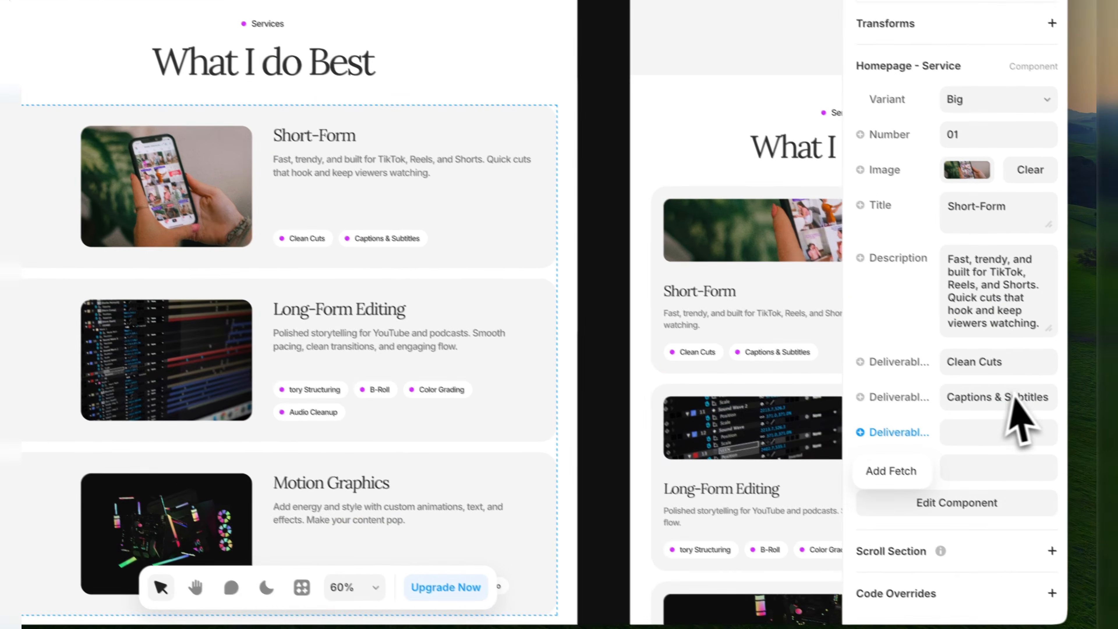
Clear the Captions & Subtitles deliverable of the Short-Form service card and undo the removal.
{"action": "left_click", "coordinate": [1085, 454]}
{"action": "key", "text": "BackSpace"}
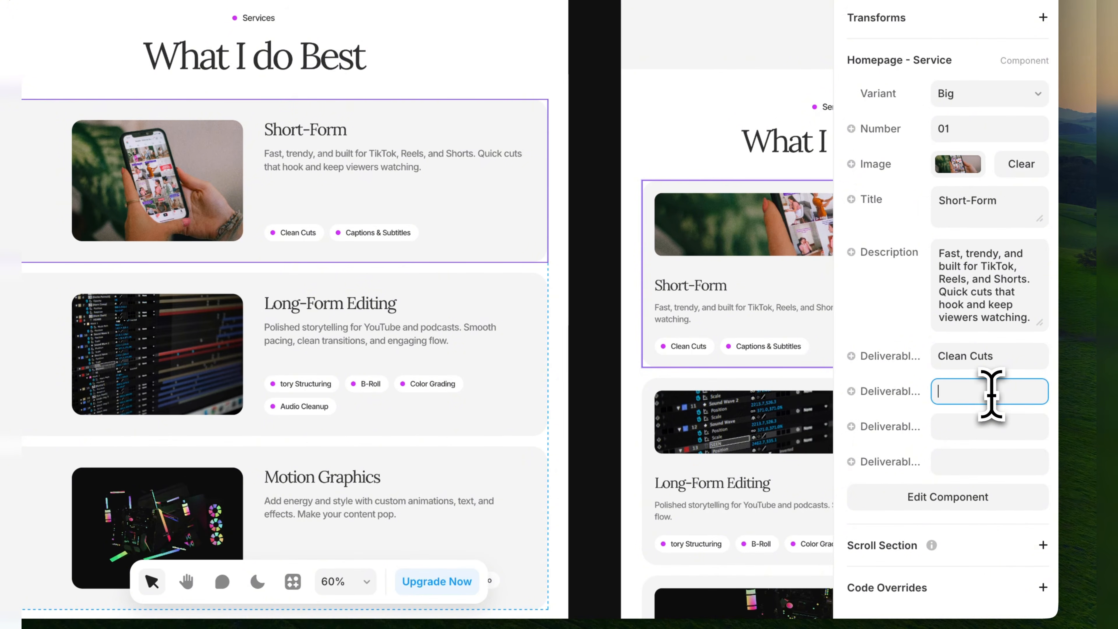
{"action": "left_click", "coordinate": [925, 425]}
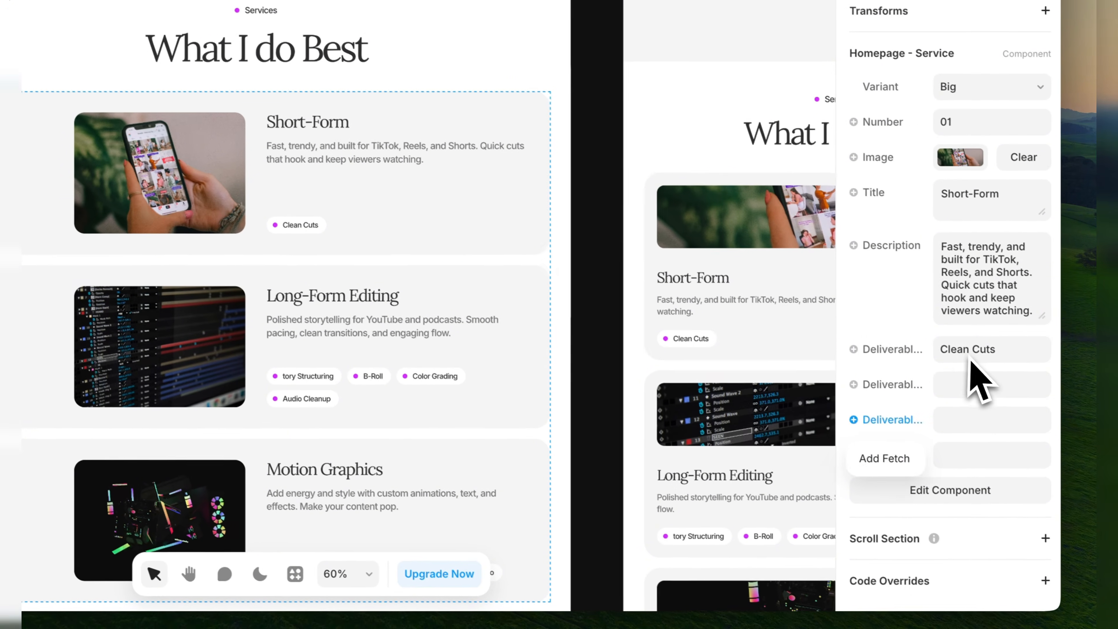
{"action": "left_click", "coordinate": [969, 359]}
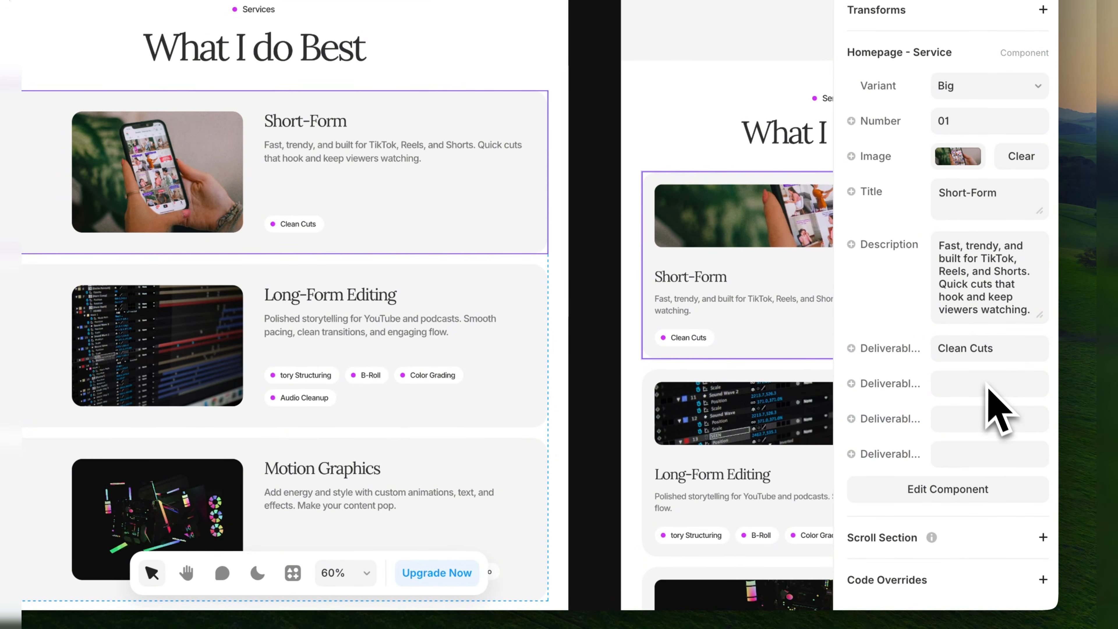
{"action": "key", "text": "super+z"}
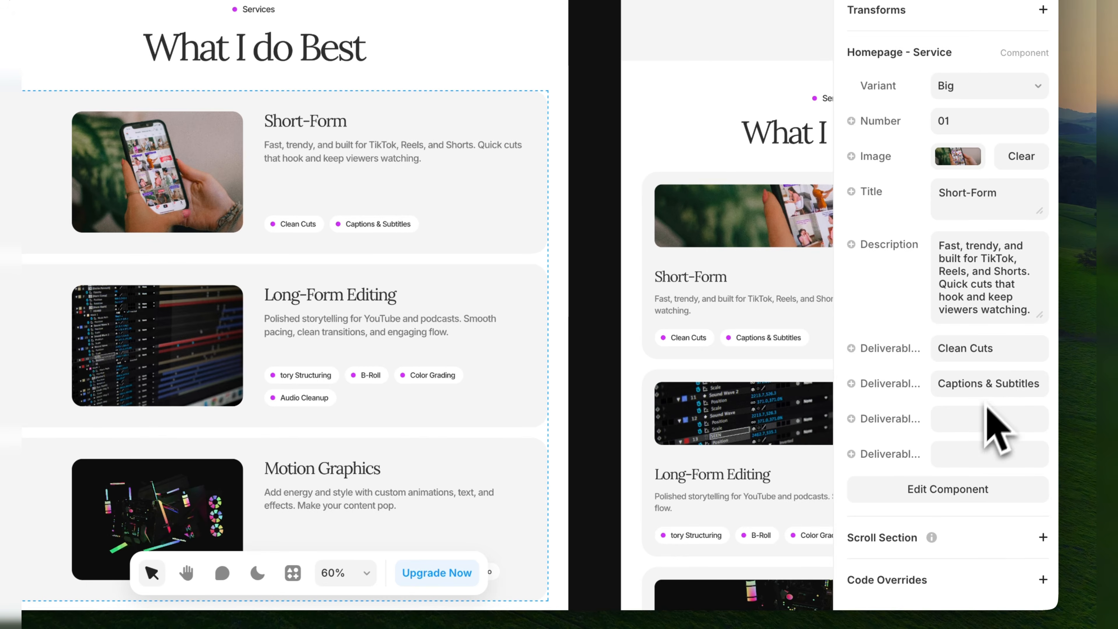
{"action": "left_click", "coordinate": [970, 420]}
{"action": "left_click", "coordinate": [971, 452]}
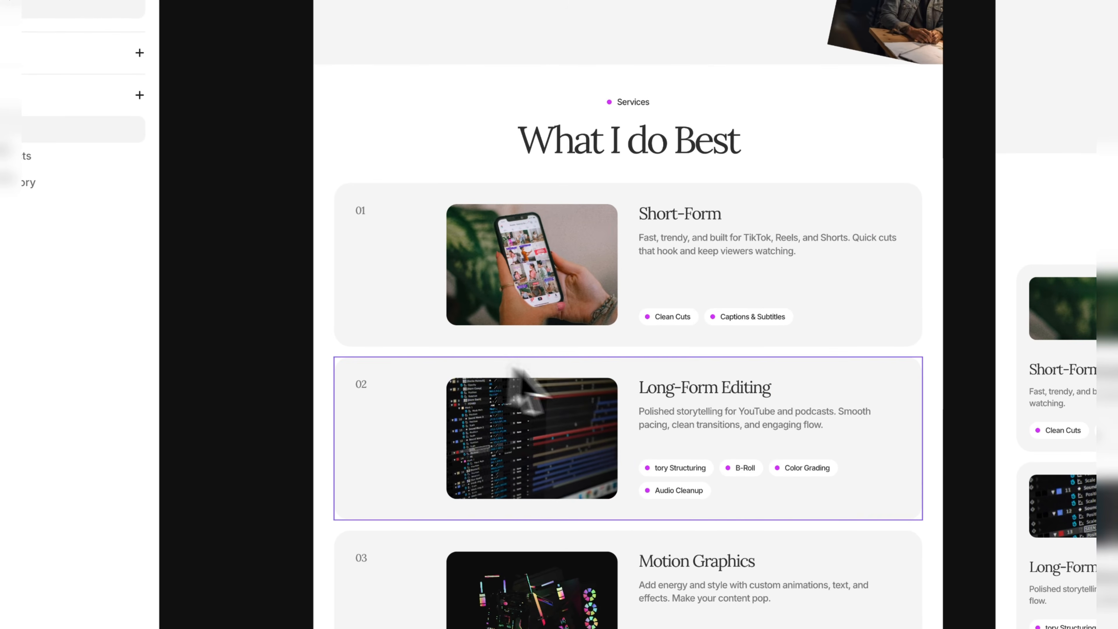
Duplicate the Motion Graphics service card at the end of the services list.
{"action": "scroll", "coordinate": [589, 394], "scroll_direction": "down", "scroll_amount": 3}
{"action": "scroll", "coordinate": [590, 423], "scroll_direction": "down", "scroll_amount": 5}
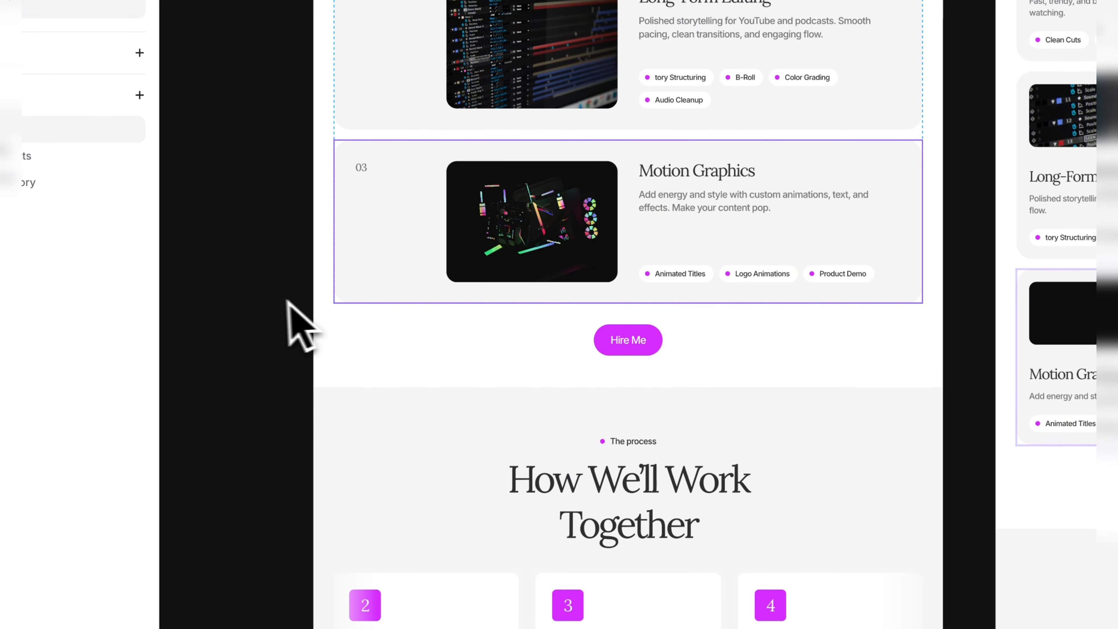
{"action": "scroll", "coordinate": [267, 304], "scroll_direction": "up", "scroll_amount": 3}
{"action": "scroll", "coordinate": [267, 304], "scroll_direction": "down", "scroll_amount": 1}
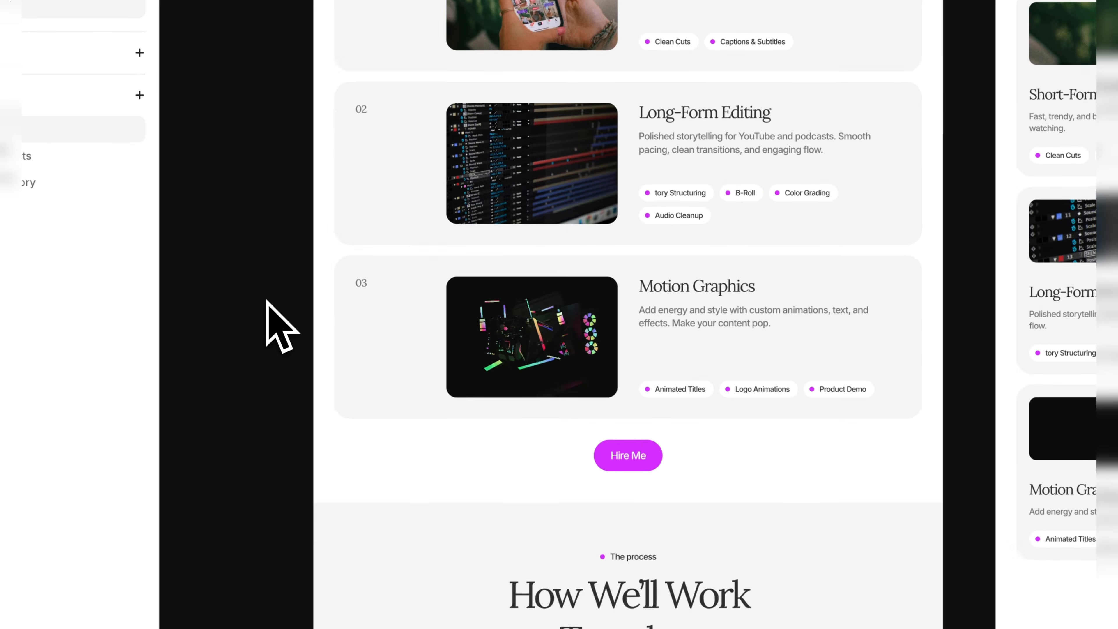
{"action": "left_click", "coordinate": [566, 337]}
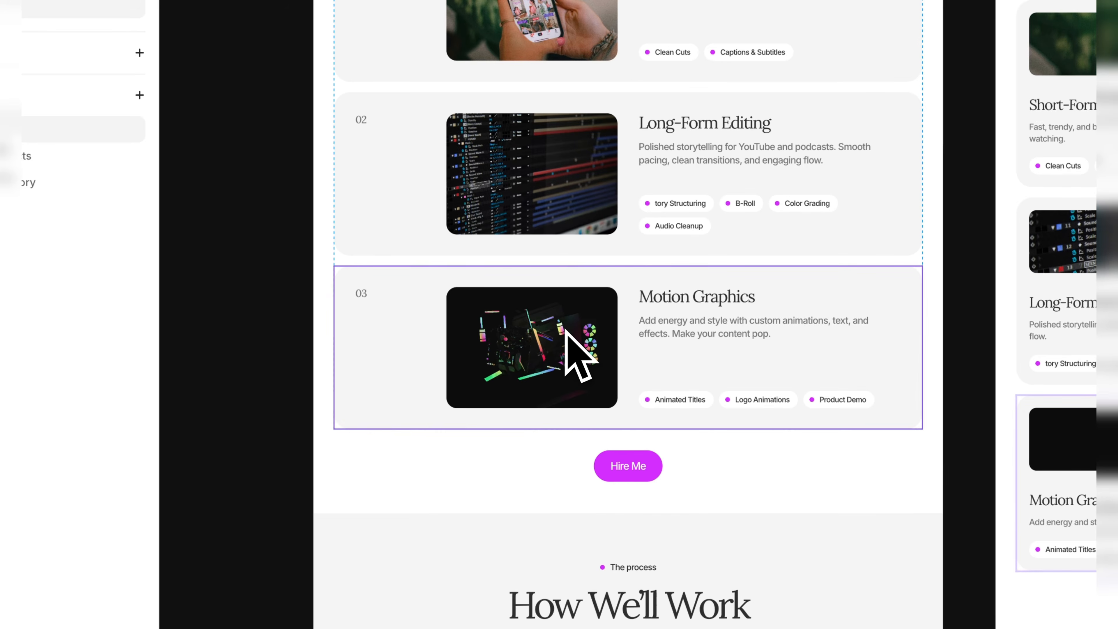
{"action": "key", "text": "ctrl+d"}
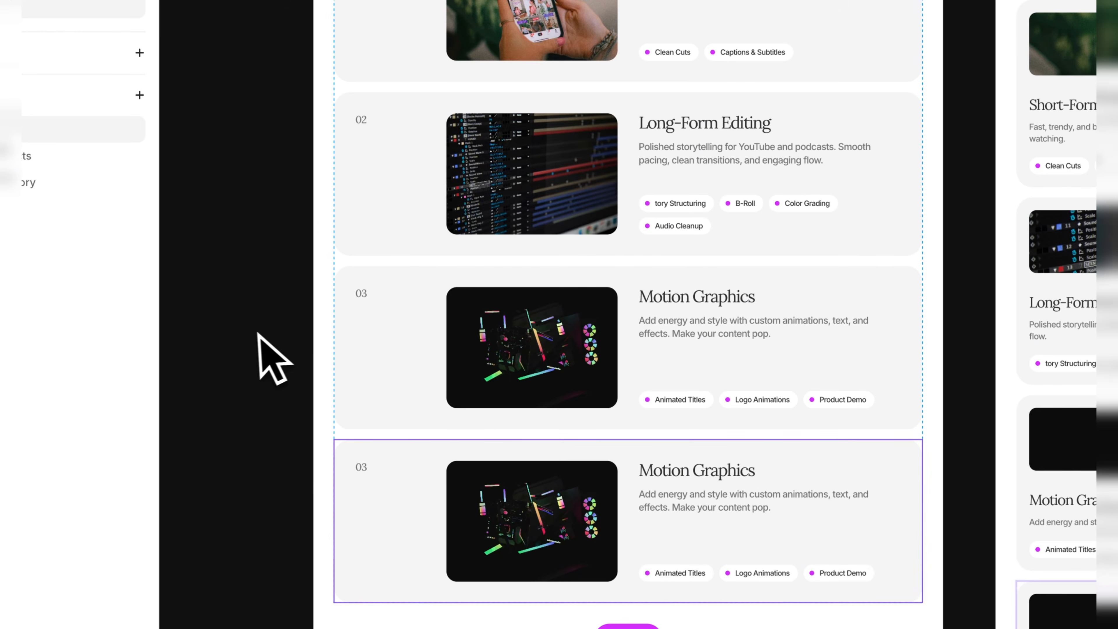
{"action": "left_click", "coordinate": [255, 336]}
Set the number of the duplicated Motion Graphics service card to 04.
{"action": "scroll", "coordinate": [255, 335], "scroll_direction": "down", "scroll_amount": 1}
{"action": "scroll", "coordinate": [256, 336], "scroll_direction": "down", "scroll_amount": 1}
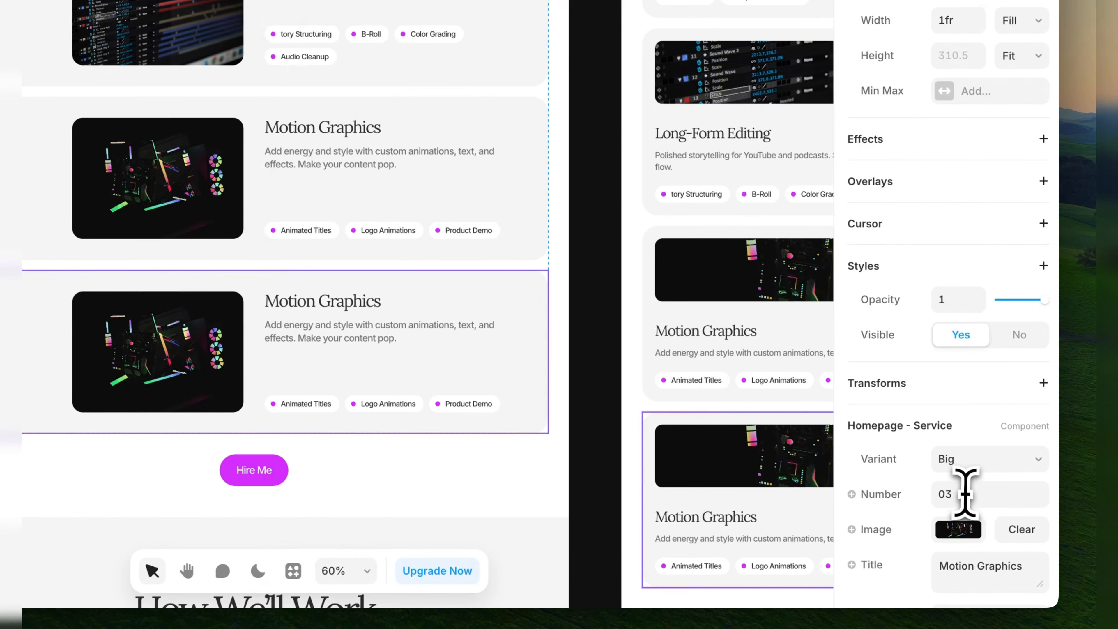
{"action": "left_click", "coordinate": [971, 494]}
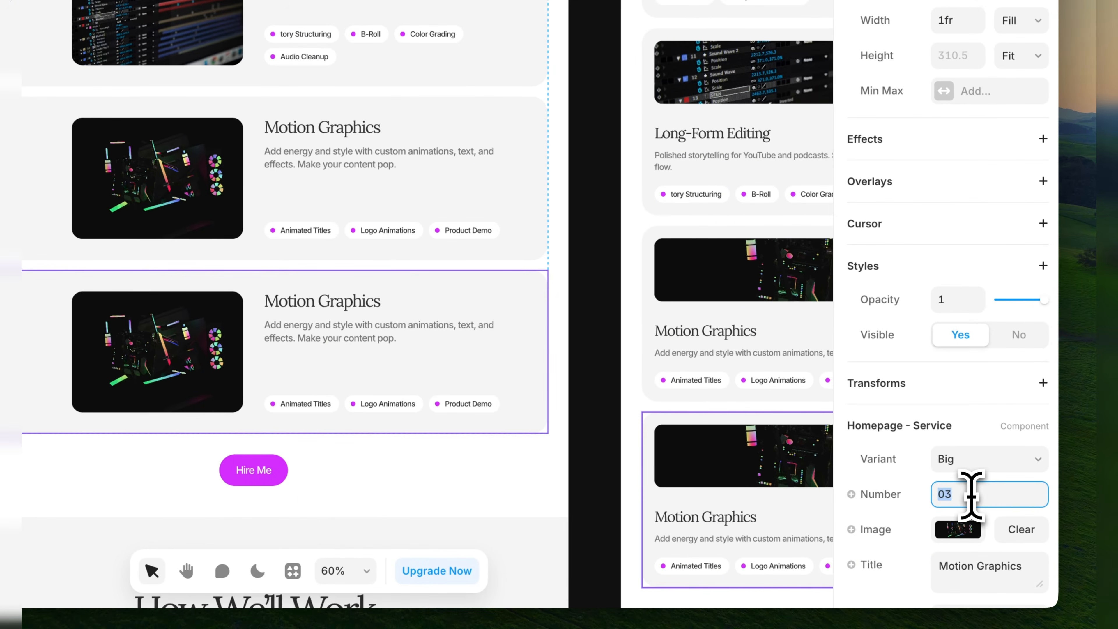
{"action": "key", "text": "BackSpace"}
{"action": "type", "text": "4"}
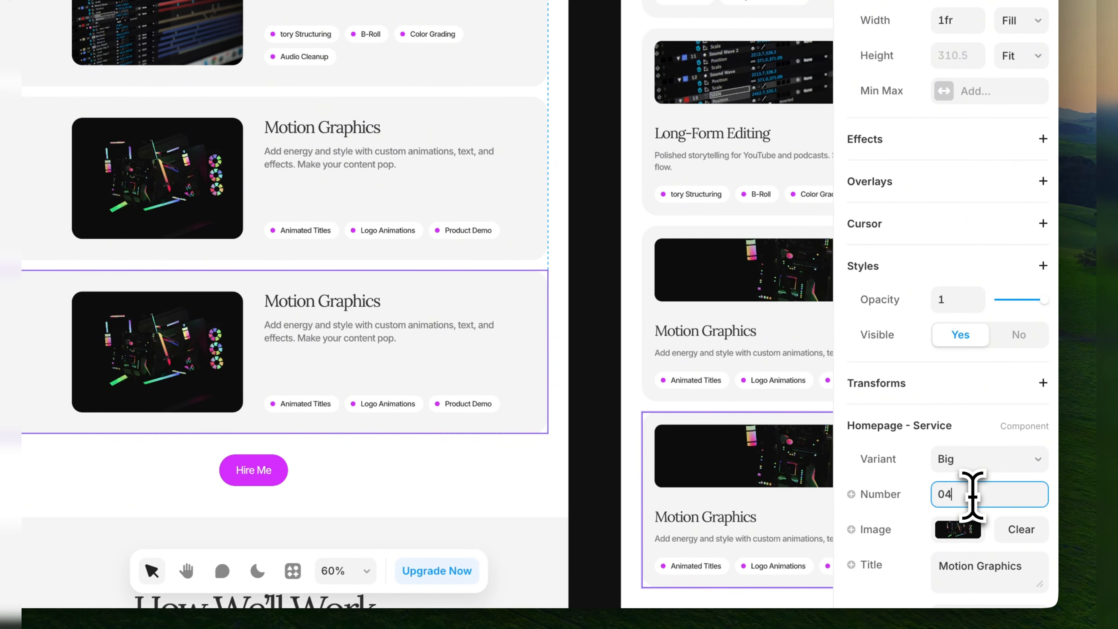
{"action": "scroll", "coordinate": [972, 497], "scroll_direction": "down", "scroll_amount": 5}
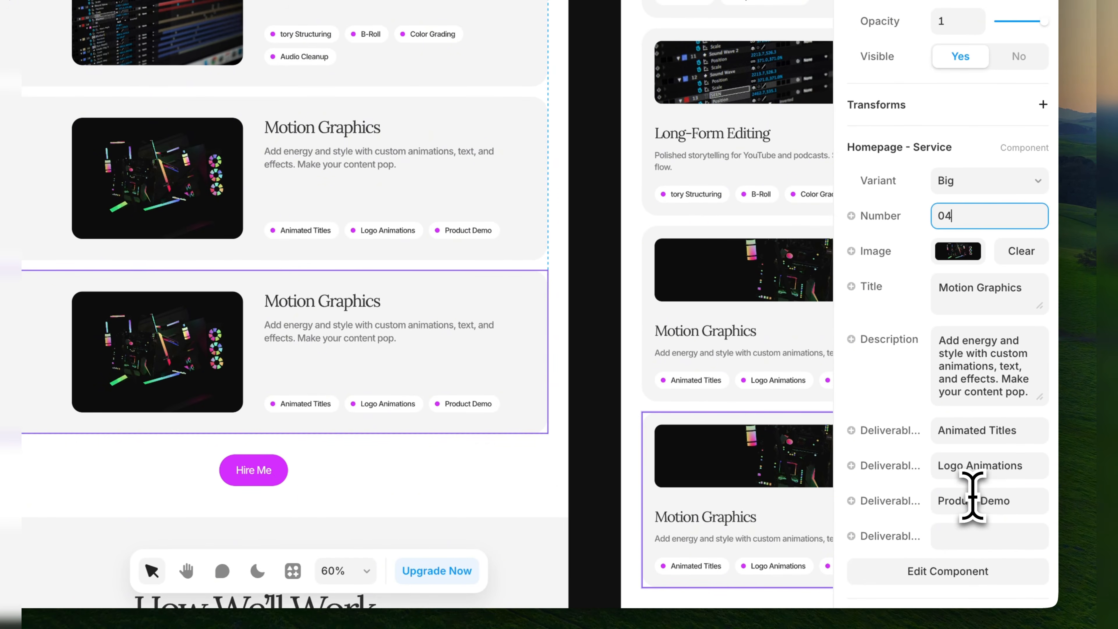
Change the title of the duplicated Motion Graphics service card numbered 04 to Graphics.
{"action": "left_click", "coordinate": [958, 252]}
{"action": "left_click", "coordinate": [963, 288]}
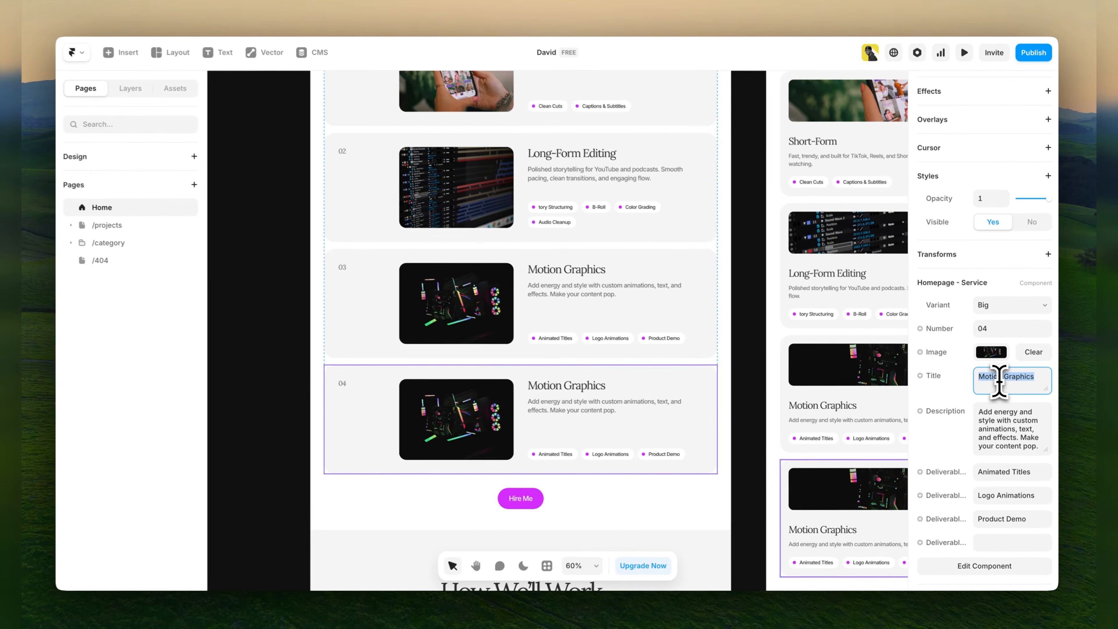
{"action": "type", "text": "Graphi"}
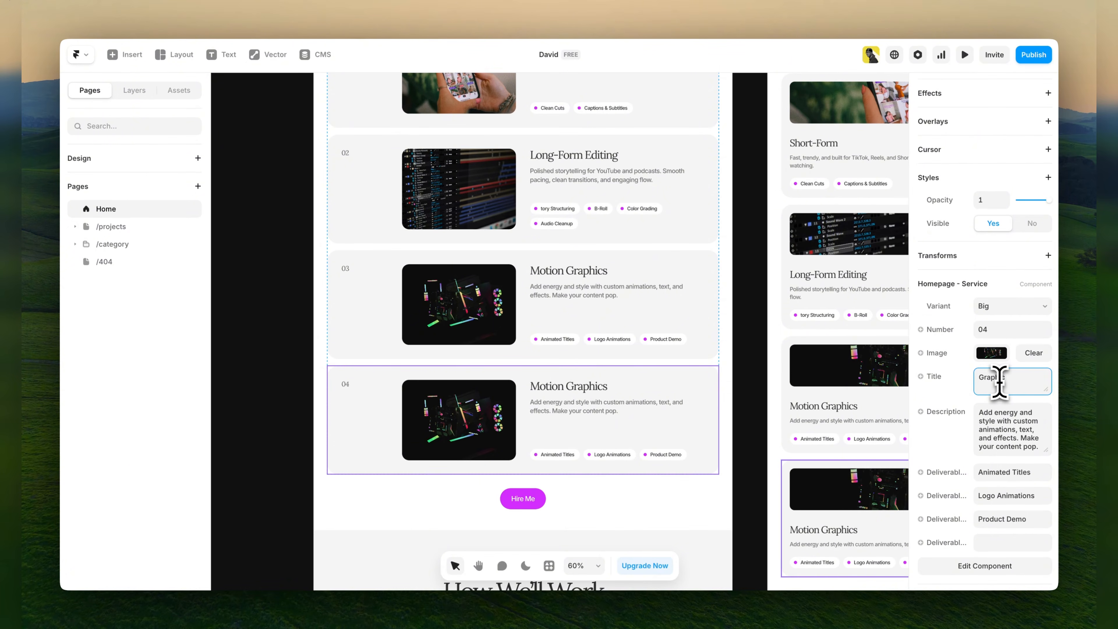
{"action": "type", "text": "ch"}
{"action": "key", "text": "BackSpace"}
{"action": "type", "text": "s"}
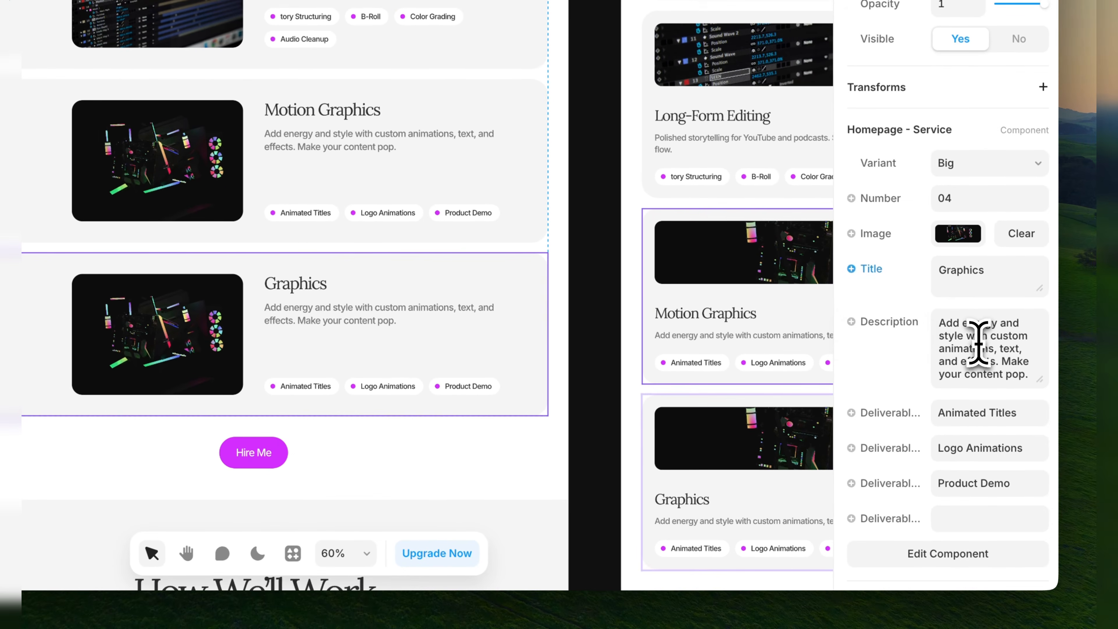
Check the description and deliverable fields of service card 04 and delete the card from the services list.
{"action": "triple_click", "coordinate": [1089, 382]}
{"action": "left_click", "coordinate": [971, 416]}
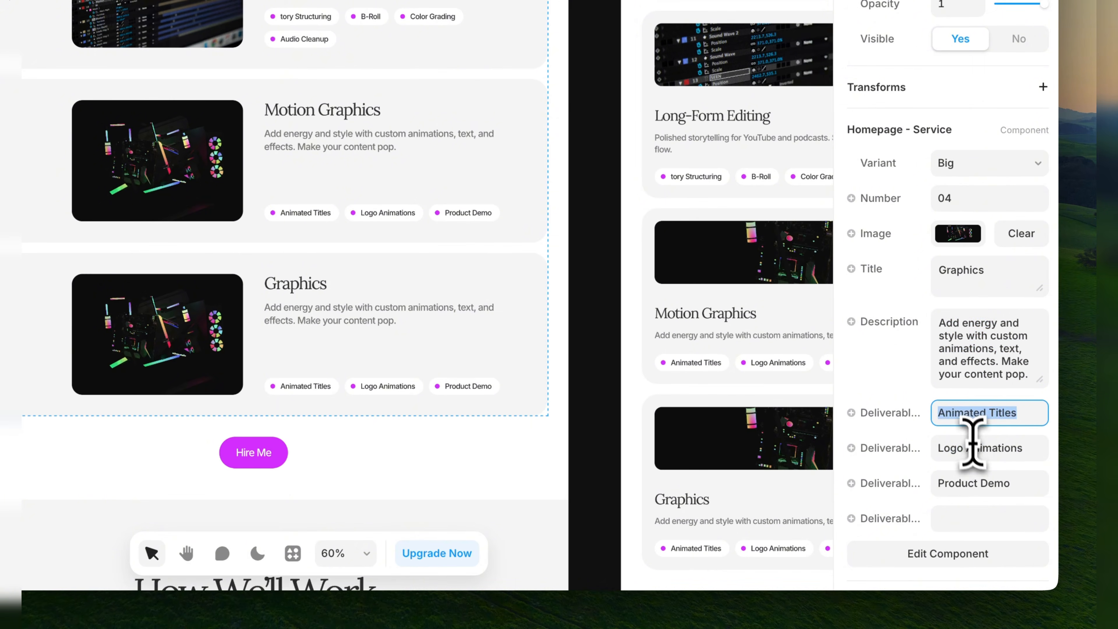
{"action": "left_click", "coordinate": [970, 448]}
{"action": "left_click", "coordinate": [981, 480]}
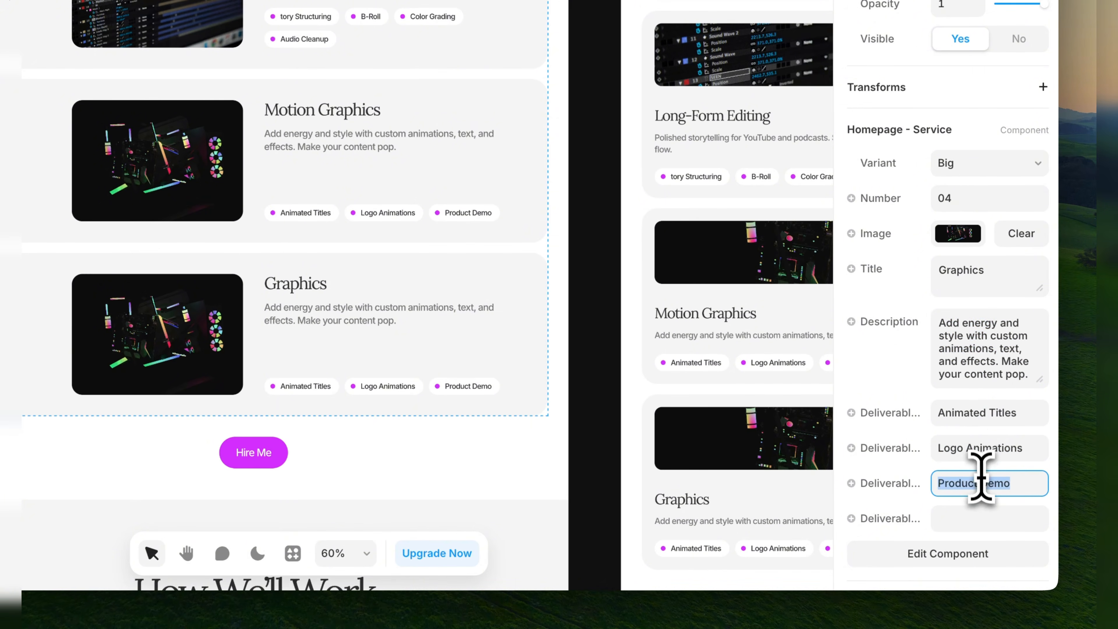
{"action": "left_click", "coordinate": [976, 450]}
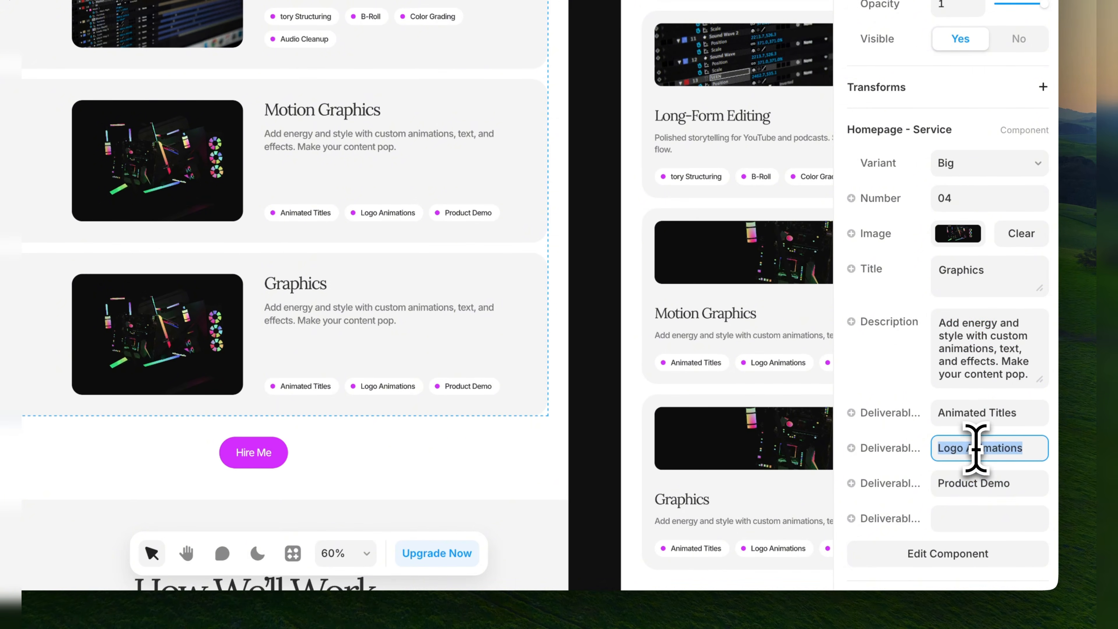
{"action": "left_click", "coordinate": [960, 414]}
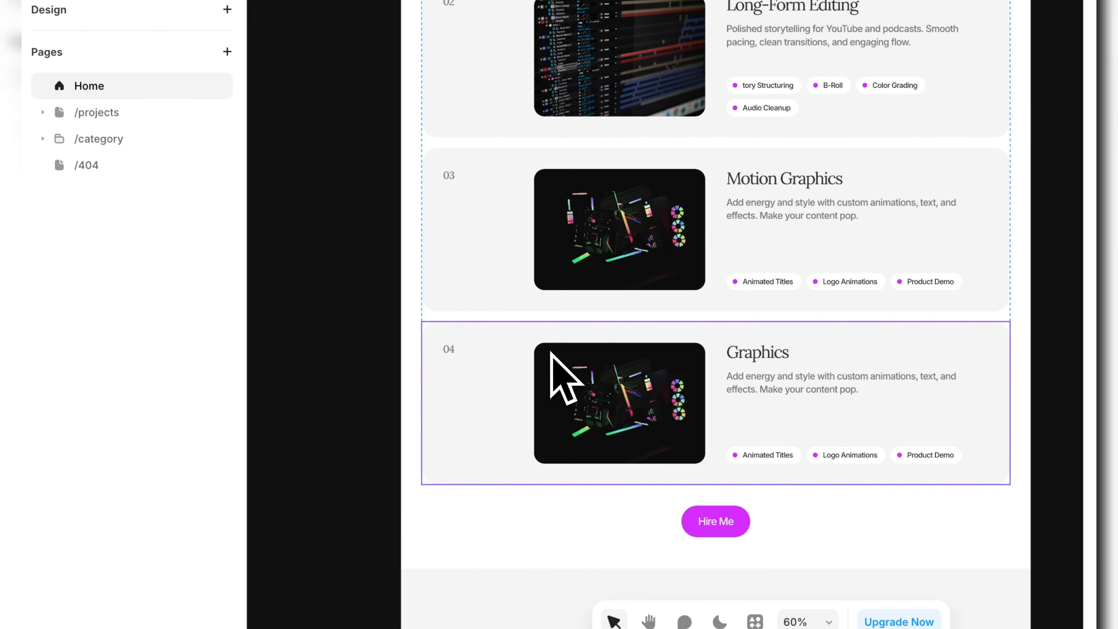
{"action": "key", "text": "Delete"}
Examine the step numbers, titles and short descriptions of the step cards in the How We'll Work Together section.
{"action": "scroll", "coordinate": [551, 352], "scroll_direction": "down", "scroll_amount": 5}
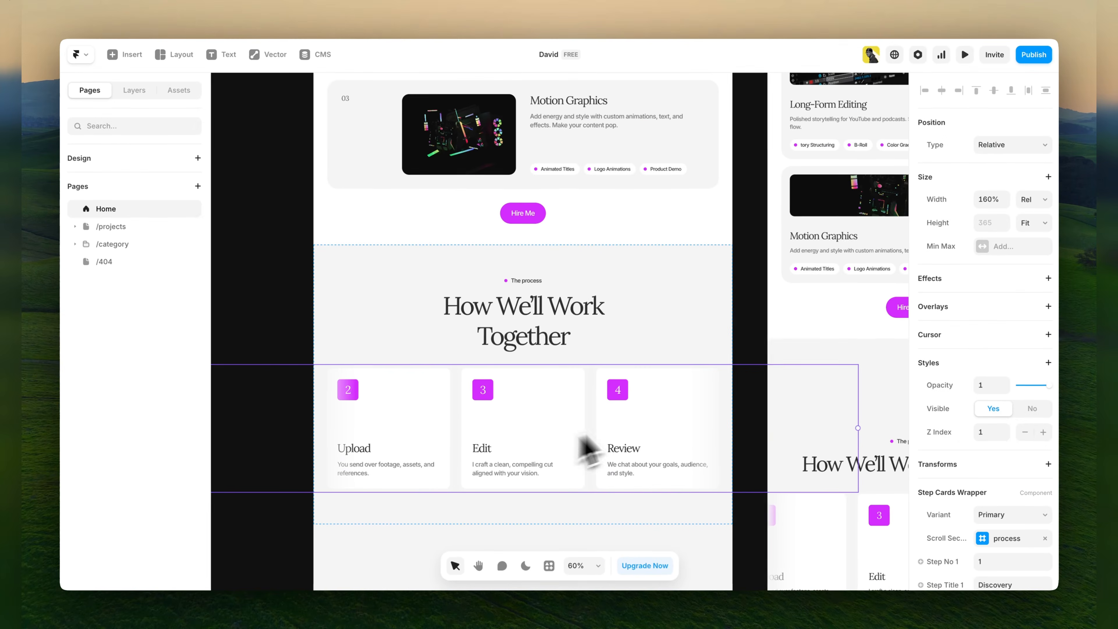
{"action": "scroll", "coordinate": [1050, 434], "scroll_direction": "down", "scroll_amount": 4}
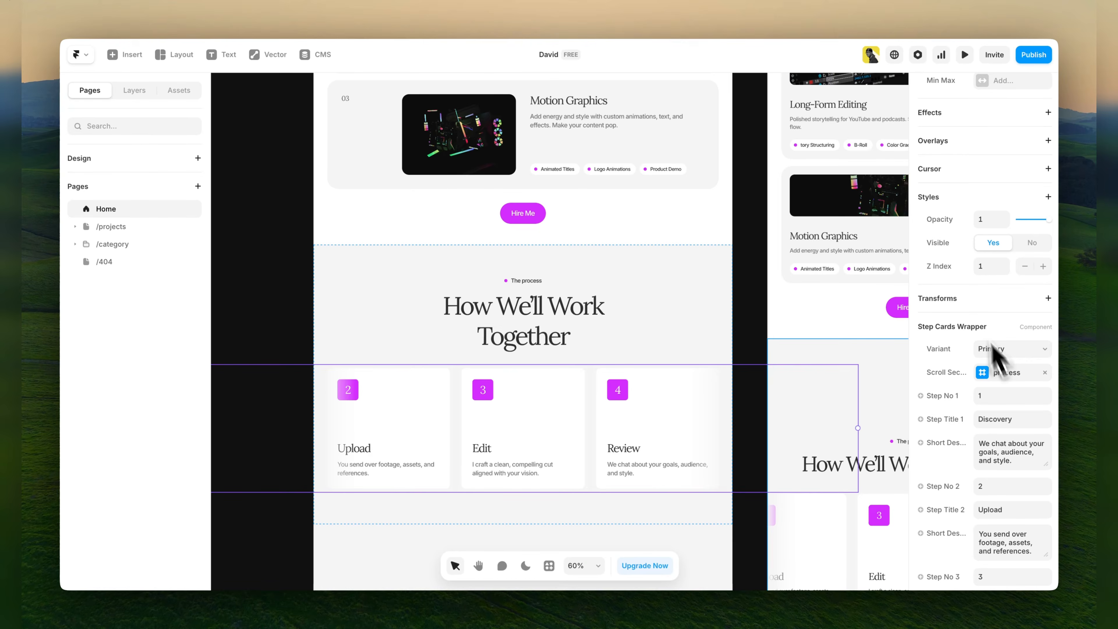
{"action": "scroll", "coordinate": [1006, 342], "scroll_direction": "up", "scroll_amount": 1}
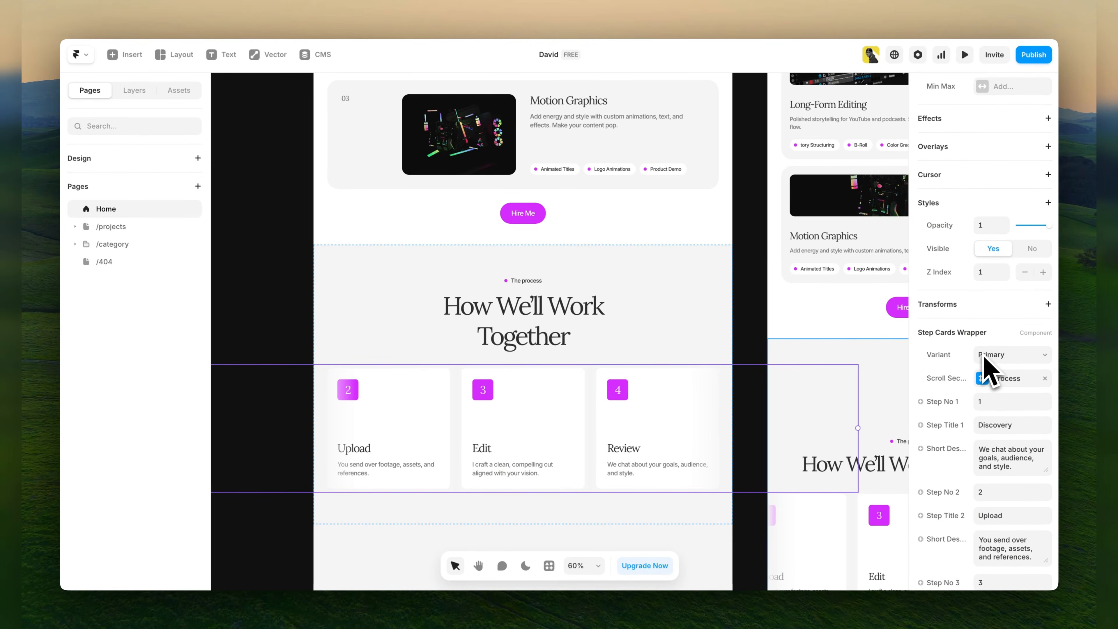
{"action": "scroll", "coordinate": [1012, 335], "scroll_direction": "down", "scroll_amount": 3}
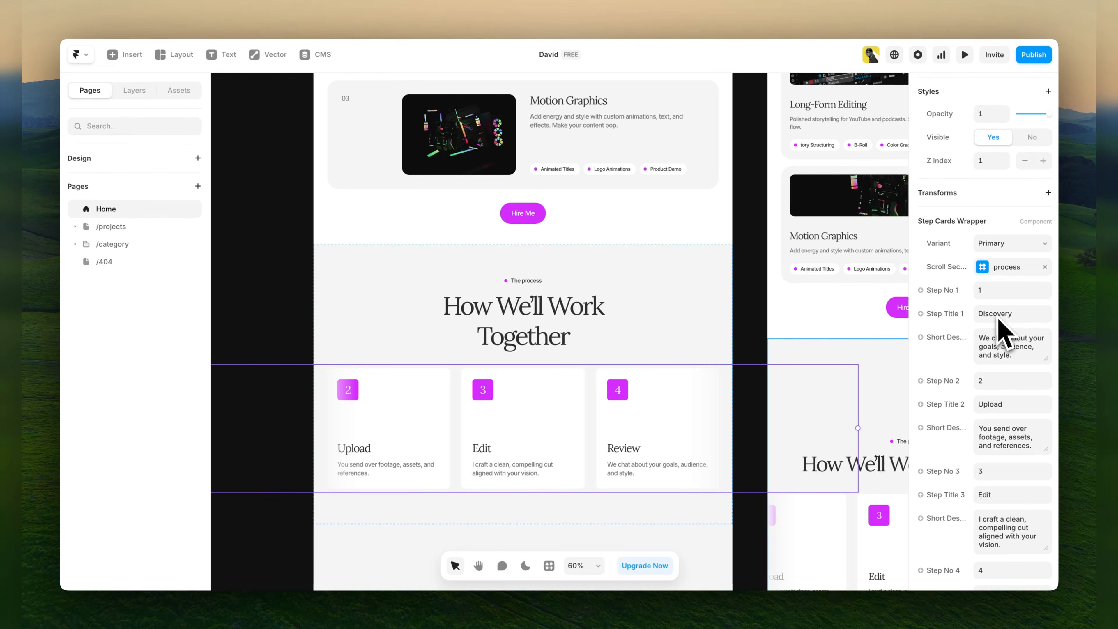
{"action": "left_click", "coordinate": [998, 335]}
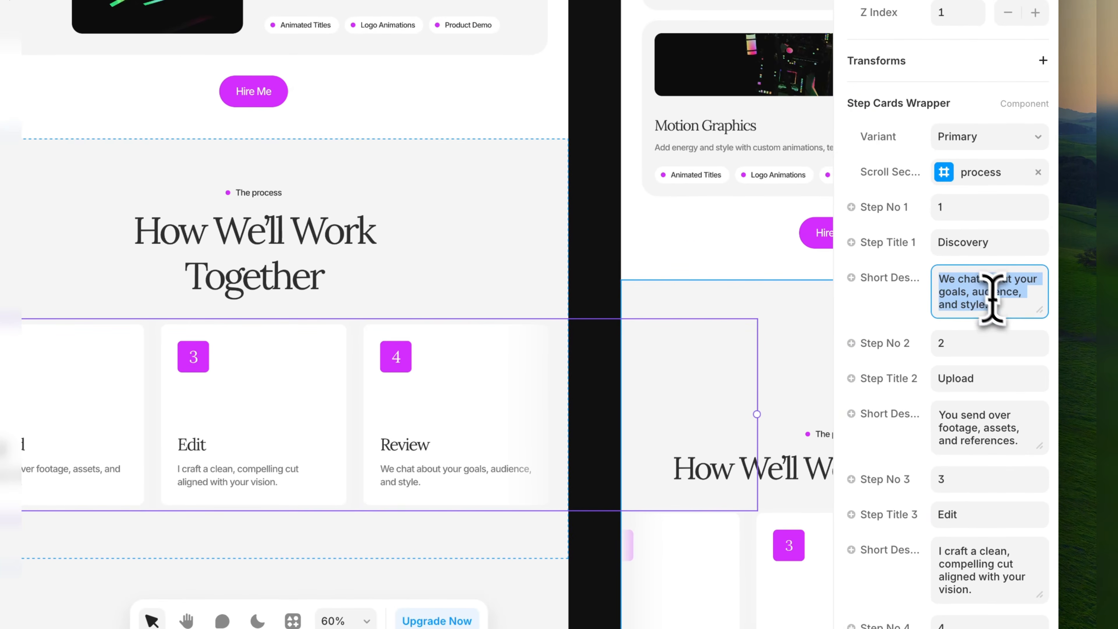
{"action": "left_click", "coordinate": [1019, 358]}
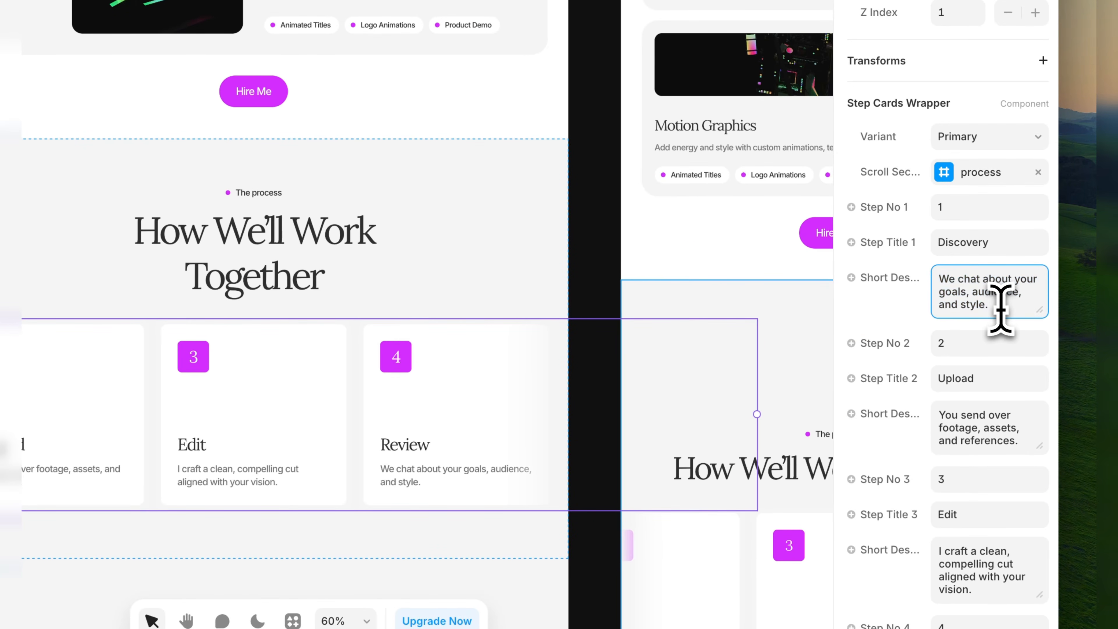
{"action": "left_click", "coordinate": [977, 344]}
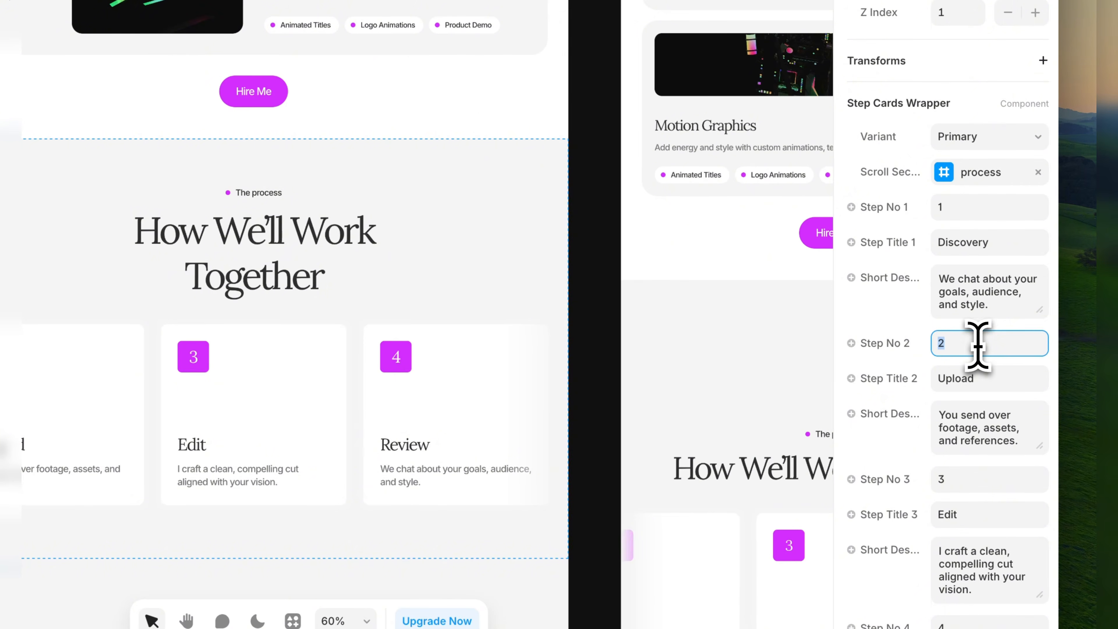
{"action": "left_click", "coordinate": [990, 380]}
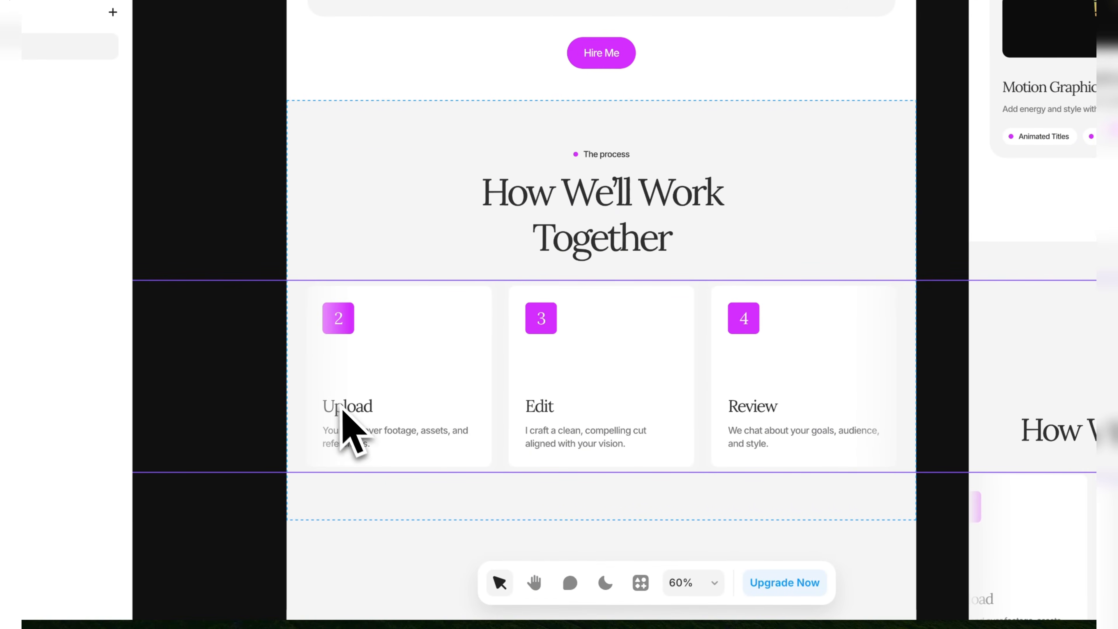
{"action": "left_click_drag", "start_coordinate": [339, 402], "coordinate": [446, 405]}
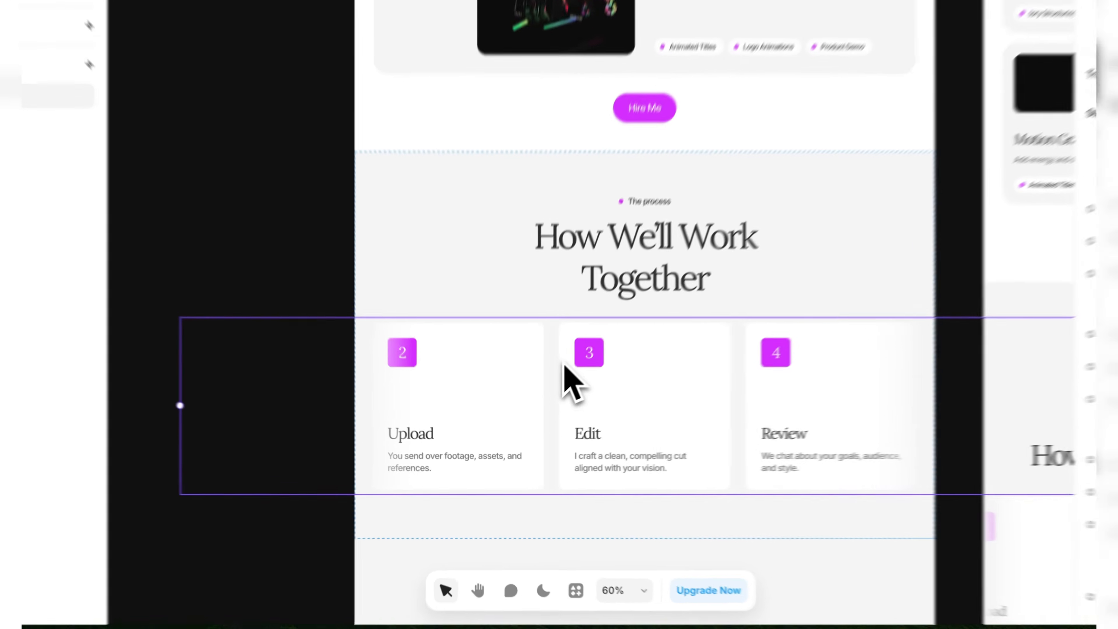
{"action": "left_click_drag", "start_coordinate": [541, 403], "coordinate": [486, 347]}
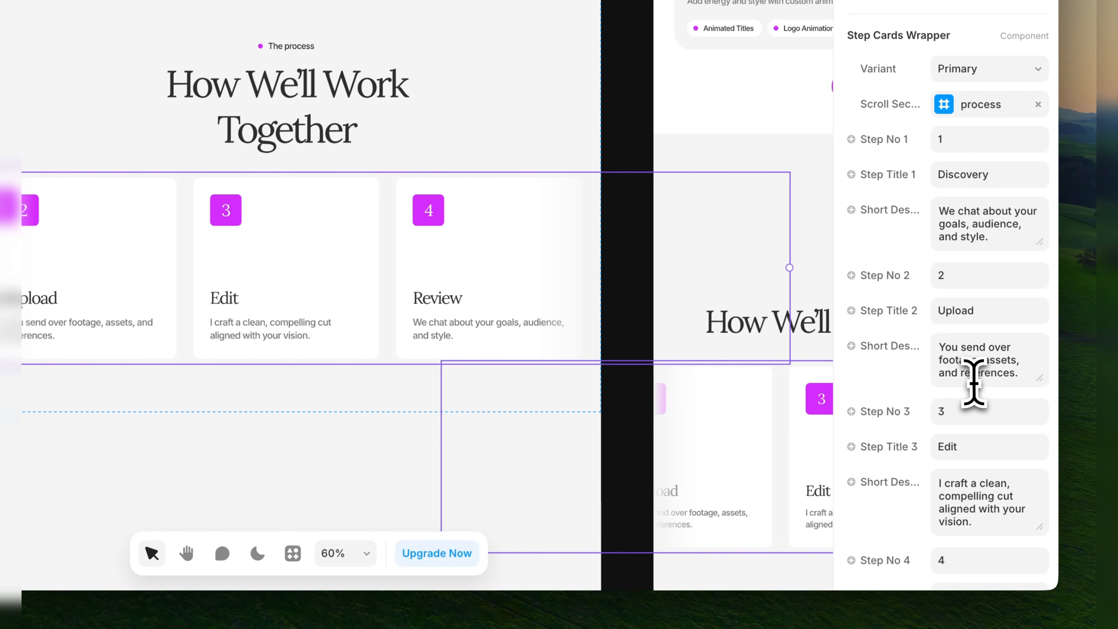
{"action": "left_click", "coordinate": [986, 382]}
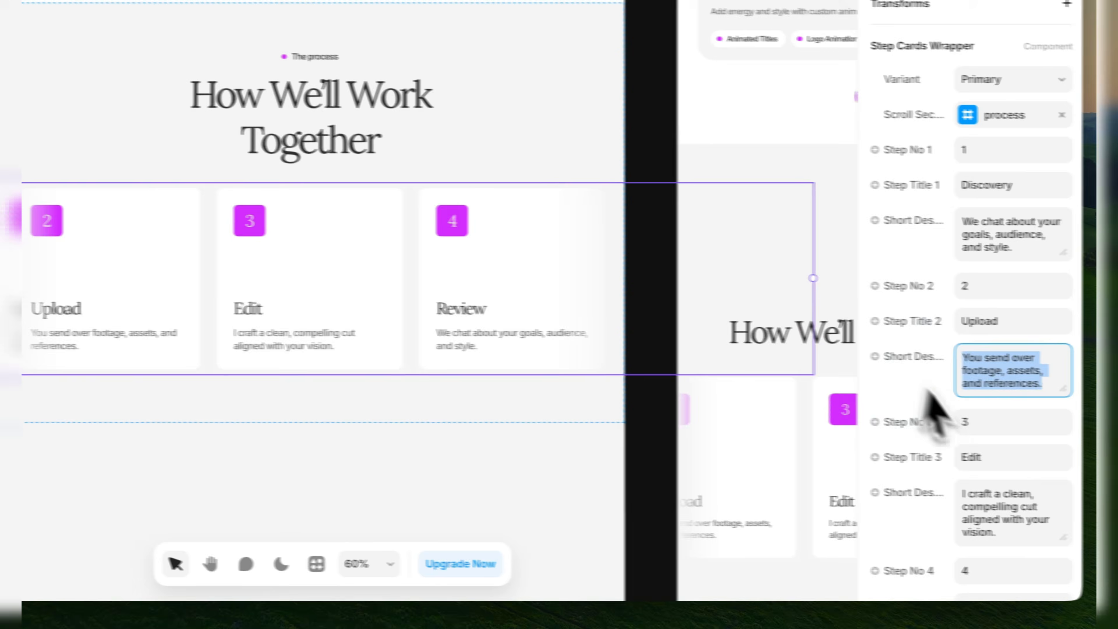
{"action": "left_click", "coordinate": [1010, 432]}
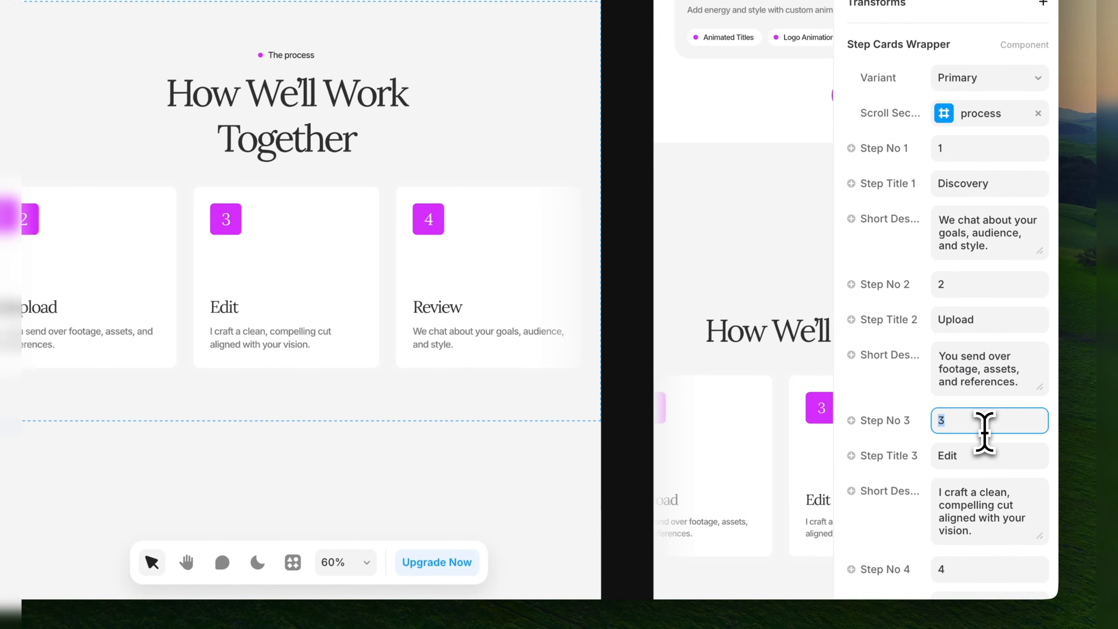
{"action": "left_click", "coordinate": [996, 457]}
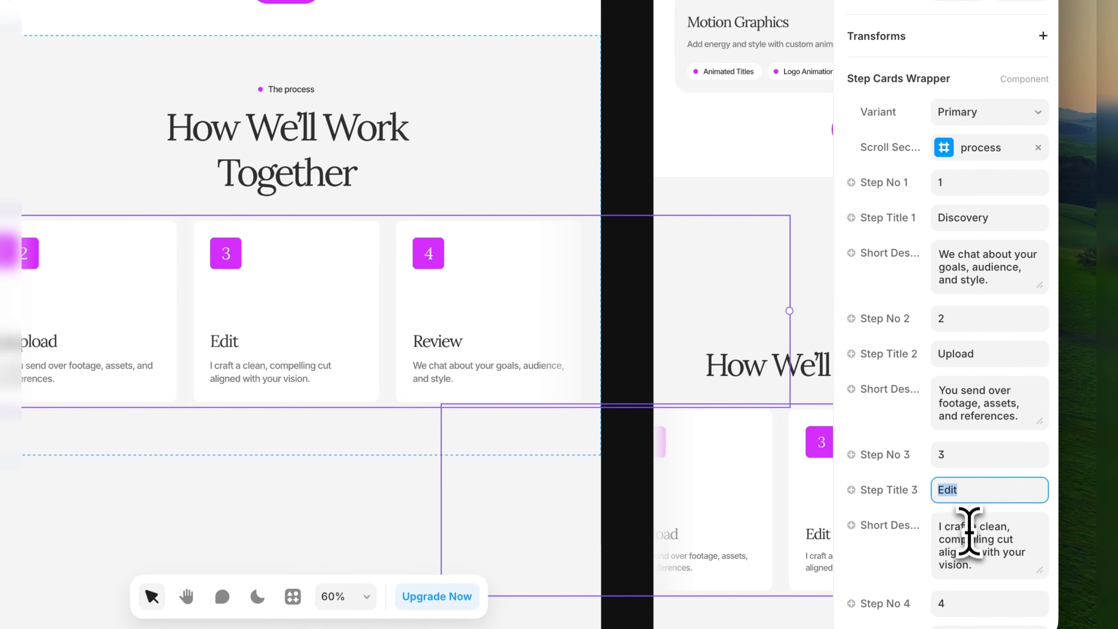
{"action": "left_click", "coordinate": [970, 540]}
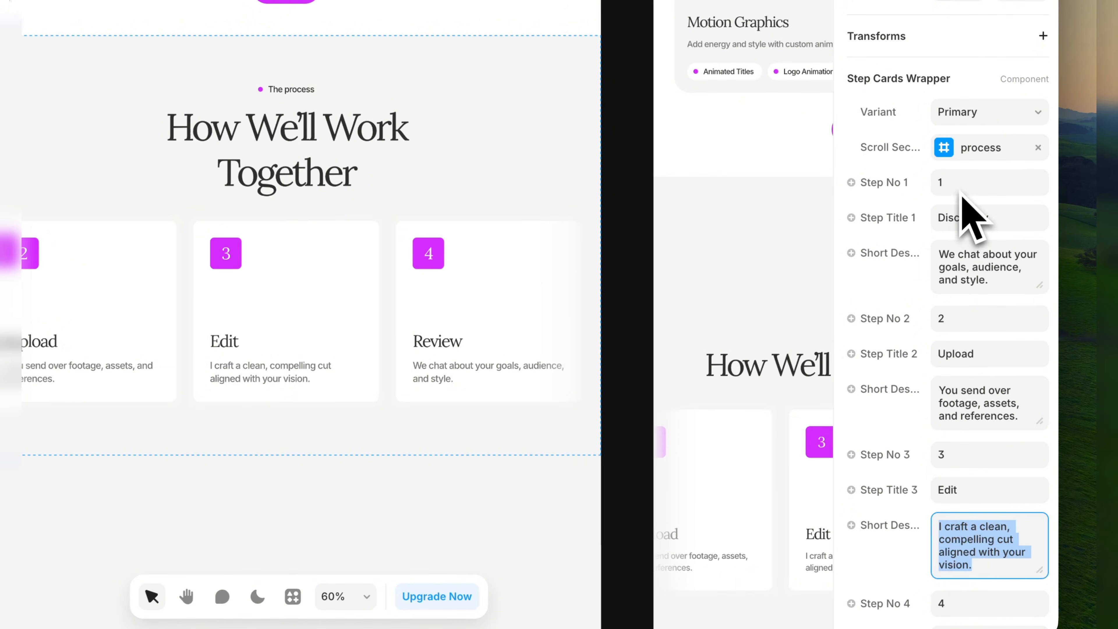
{"action": "scroll", "coordinate": [966, 462], "scroll_direction": "down", "scroll_amount": 1}
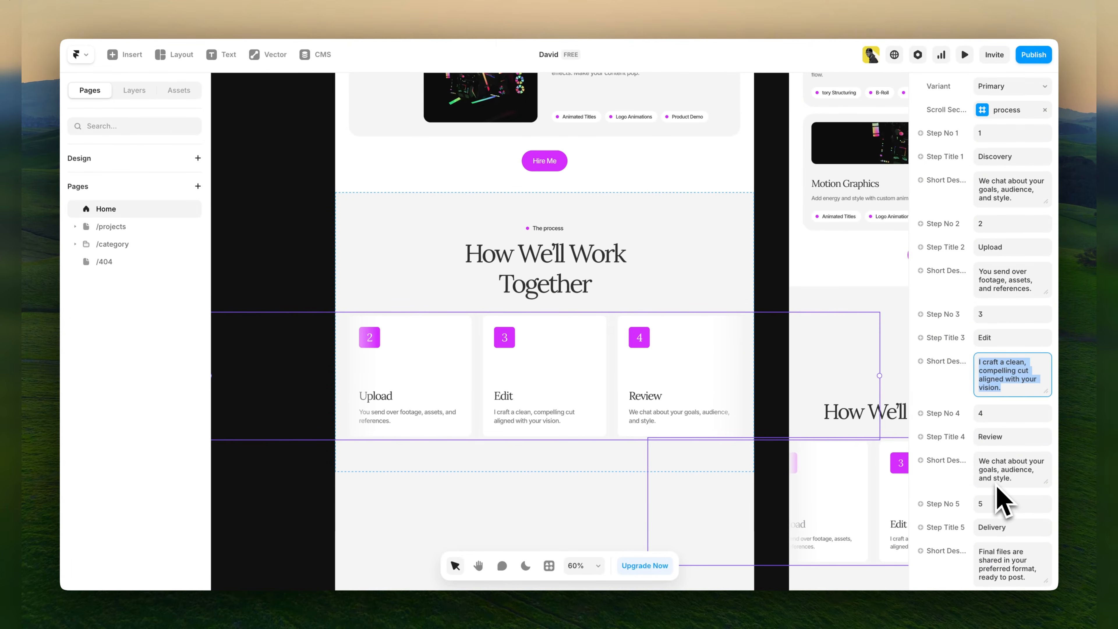
{"action": "scroll", "coordinate": [996, 486], "scroll_direction": "down", "scroll_amount": 2}
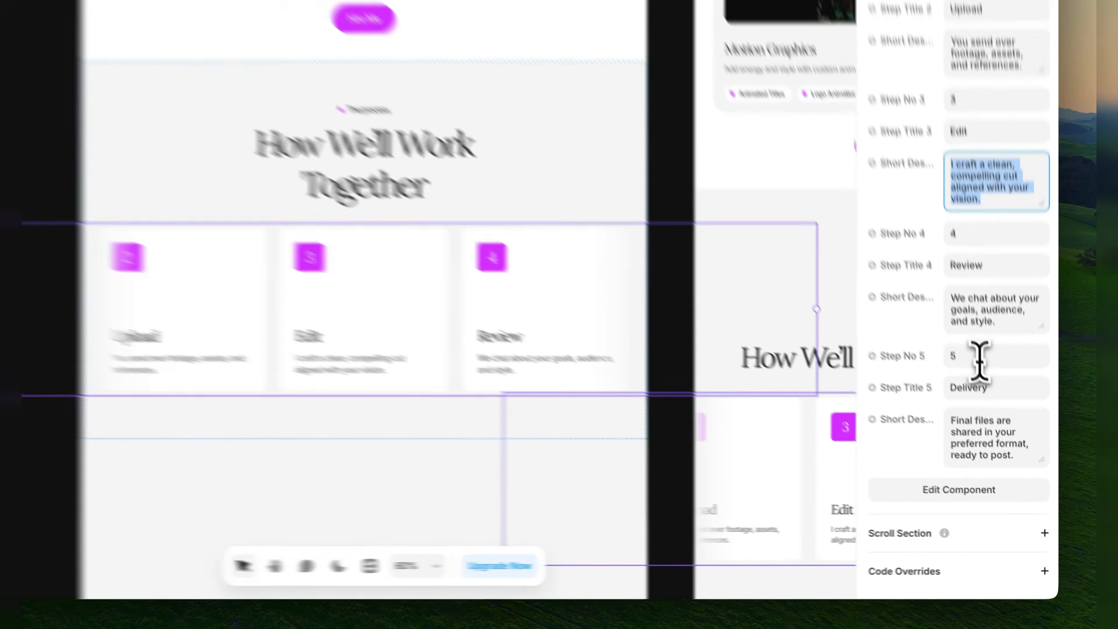
Clear the number, title and short description of the fifth step, Delivery, in the process step cards.
{"action": "left_click", "coordinate": [1000, 413]}
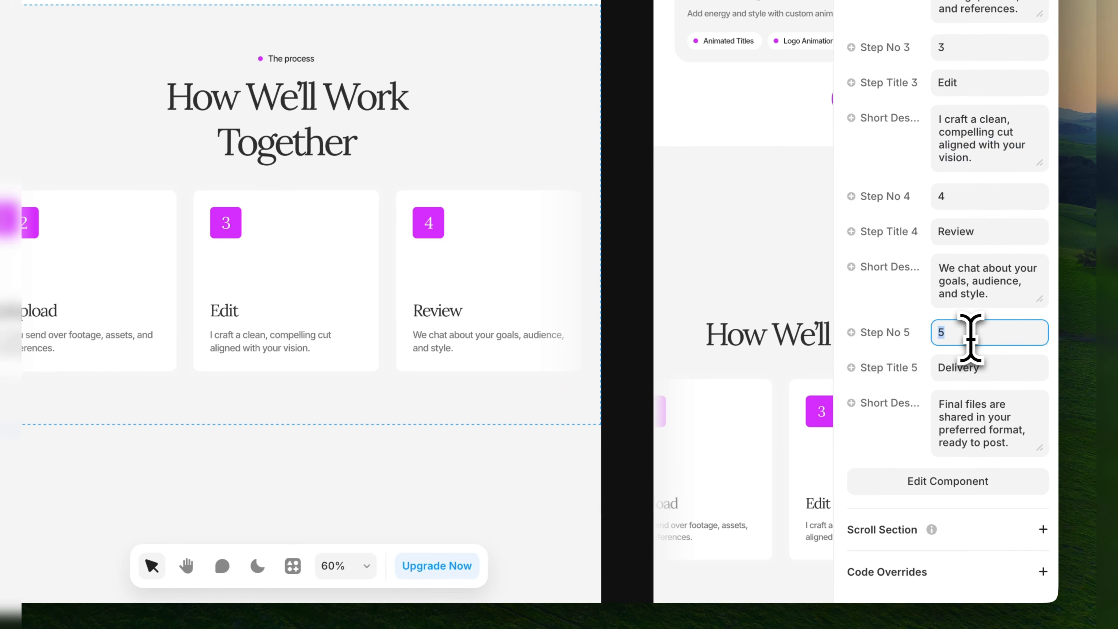
{"action": "left_click", "coordinate": [981, 367]}
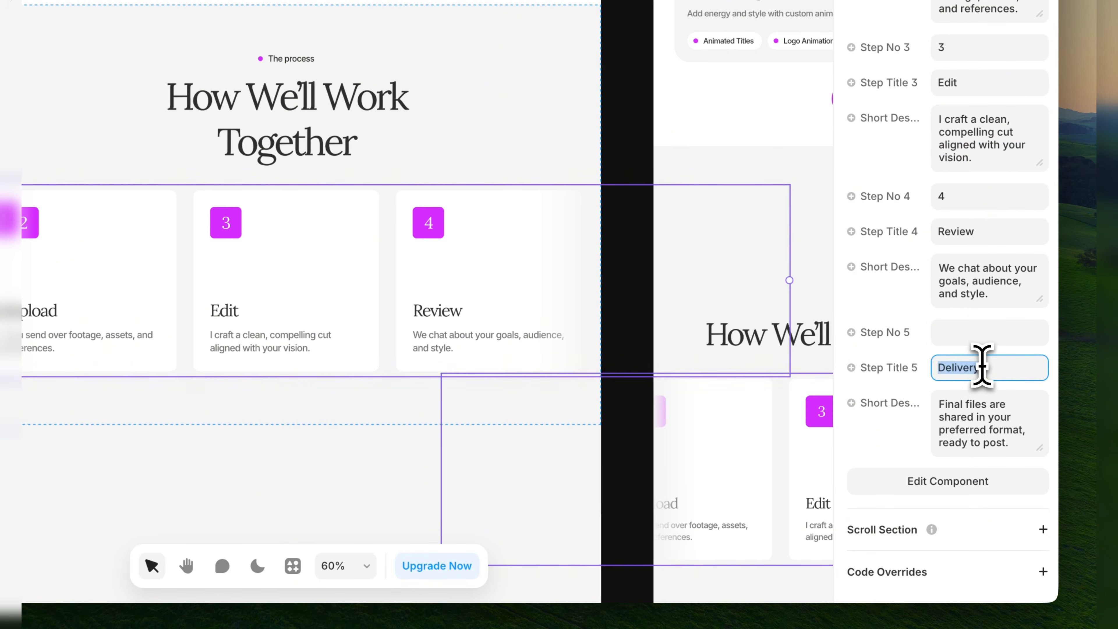
{"action": "left_click", "coordinate": [978, 425]}
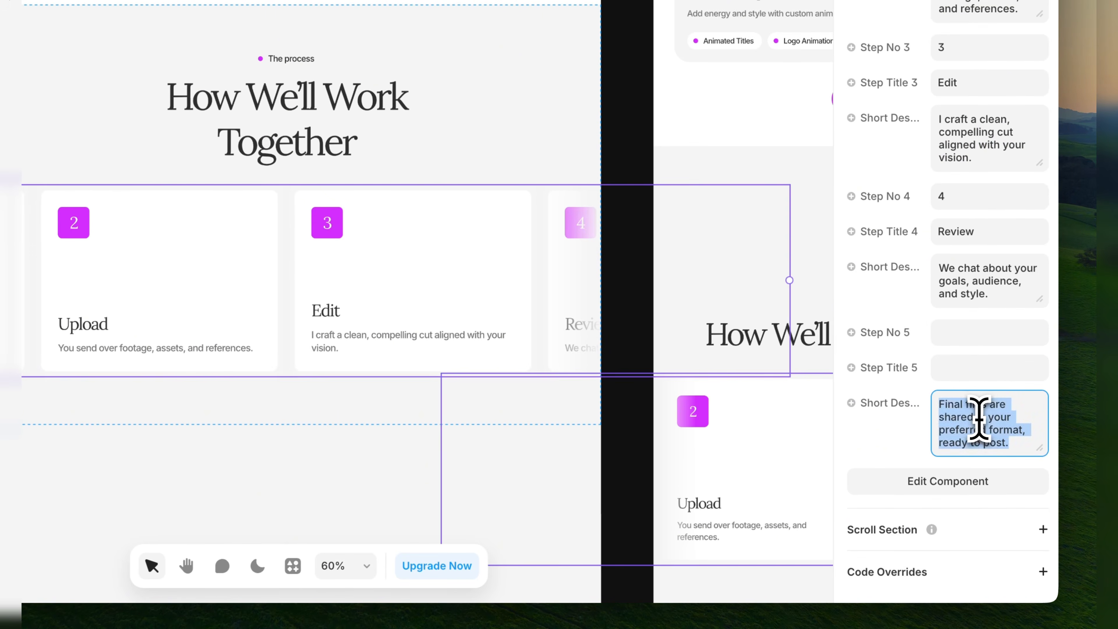
{"action": "key", "text": "BackSpace"}
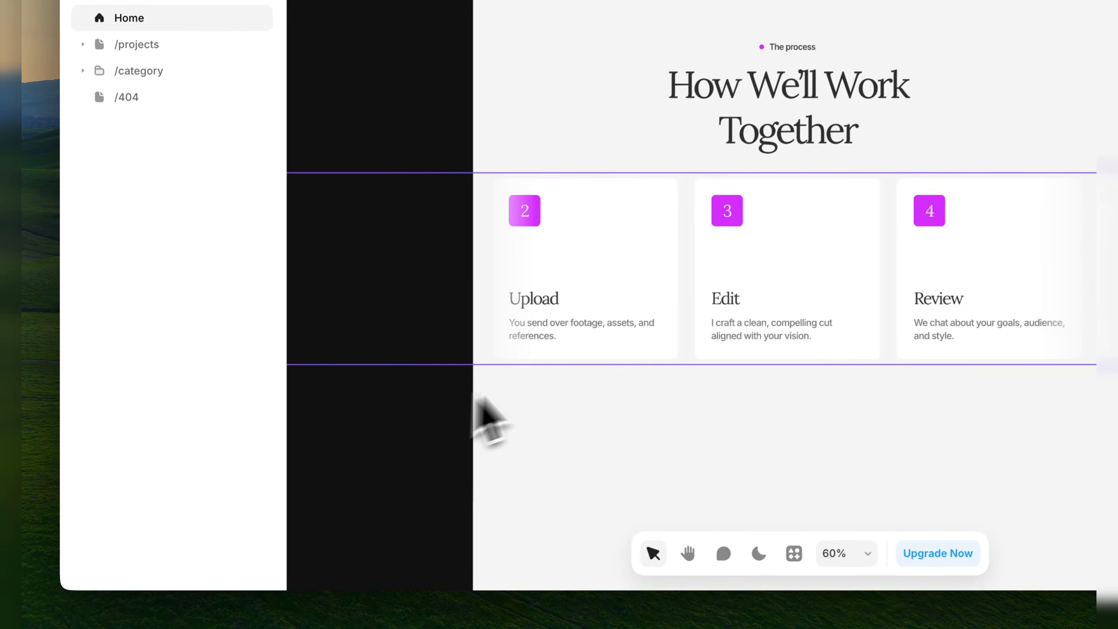
Set the delivered edits figure on the first card of the More than just editing section to 100.
{"action": "scroll", "coordinate": [386, 441], "scroll_direction": "down", "scroll_amount": 4}
{"action": "scroll", "coordinate": [551, 366], "scroll_direction": "down", "scroll_amount": 5}
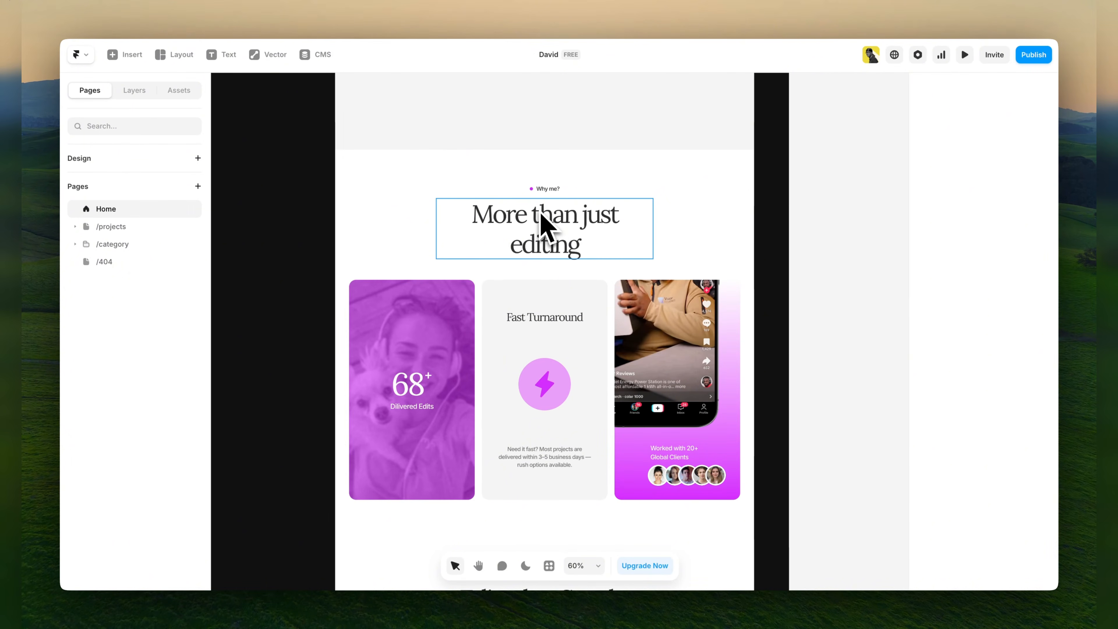
{"action": "double_click", "coordinate": [422, 387]}
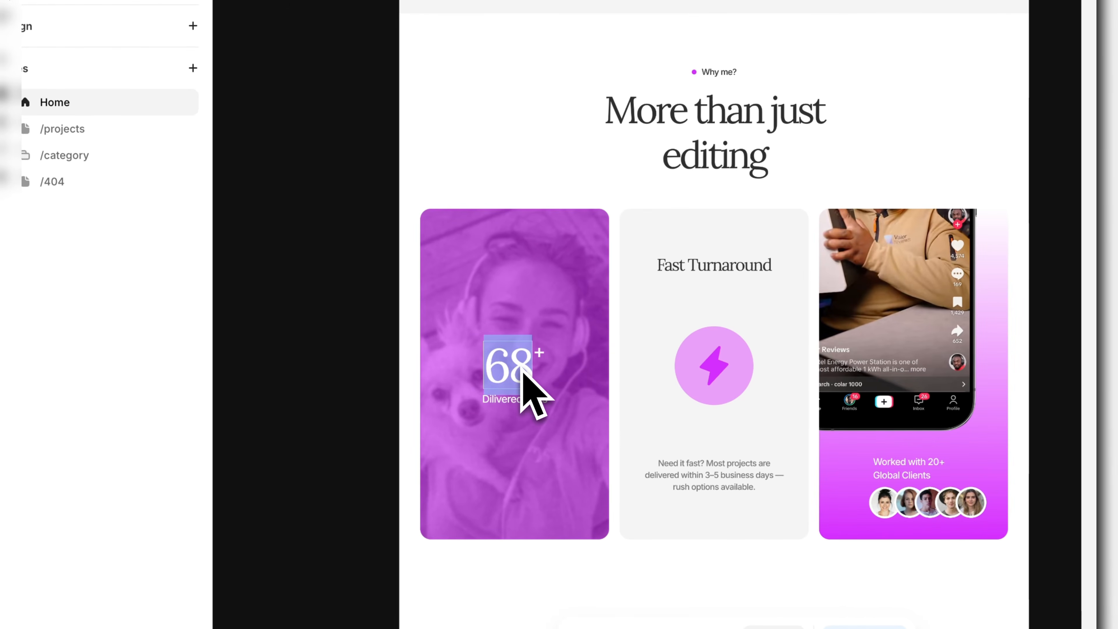
{"action": "type", "text": "100"}
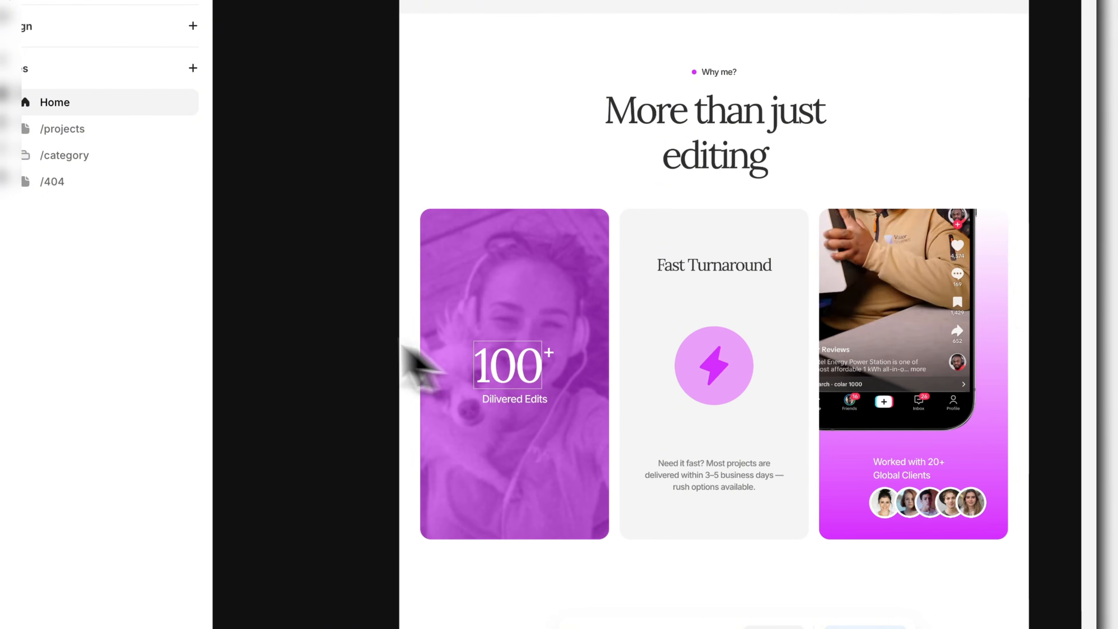
{"action": "left_click", "coordinate": [290, 315]}
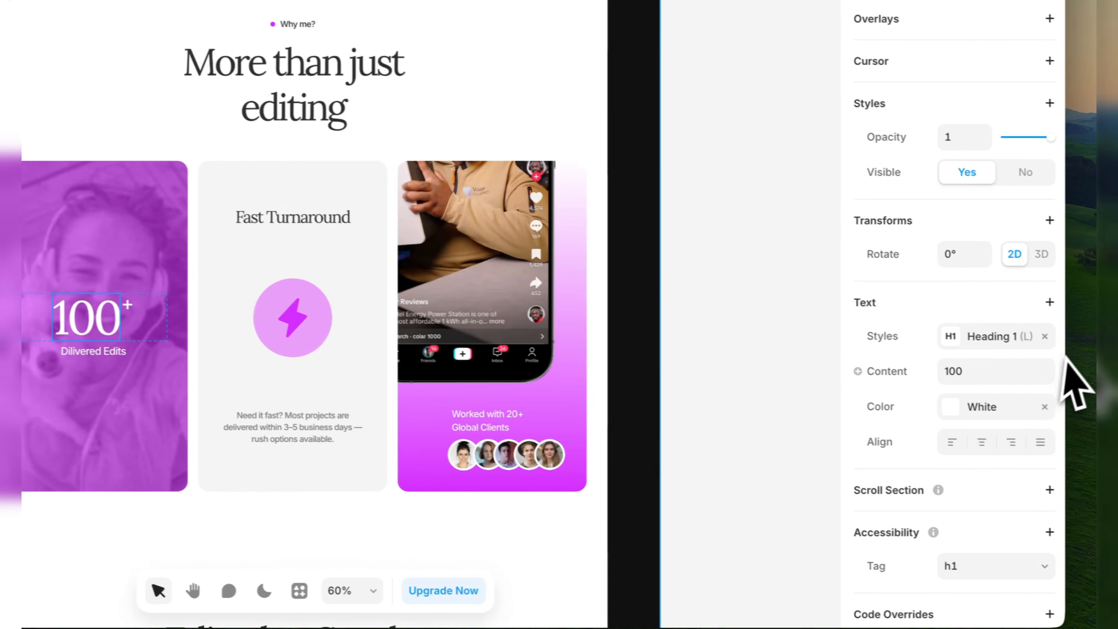
{"action": "left_click", "coordinate": [989, 371]}
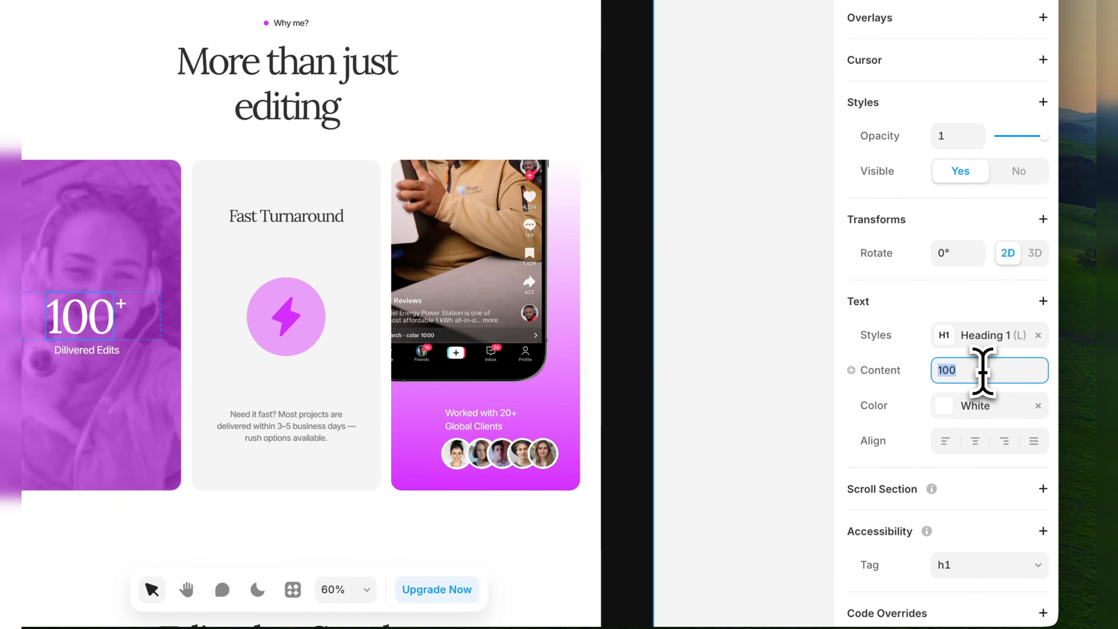
{"action": "left_click", "coordinate": [656, 383]}
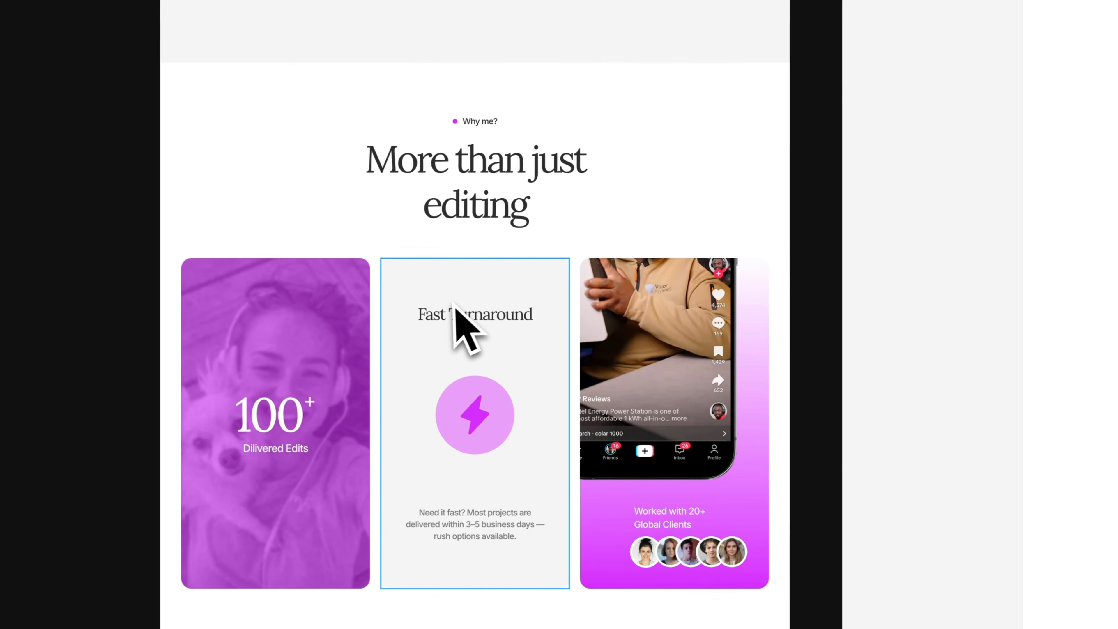
Check the five client image fields of the Worked with 20+ Global Clients card in the More than just editing section.
{"action": "left_click", "coordinate": [456, 310]}
{"action": "scroll", "coordinate": [460, 322], "scroll_direction": "down", "scroll_amount": 3}
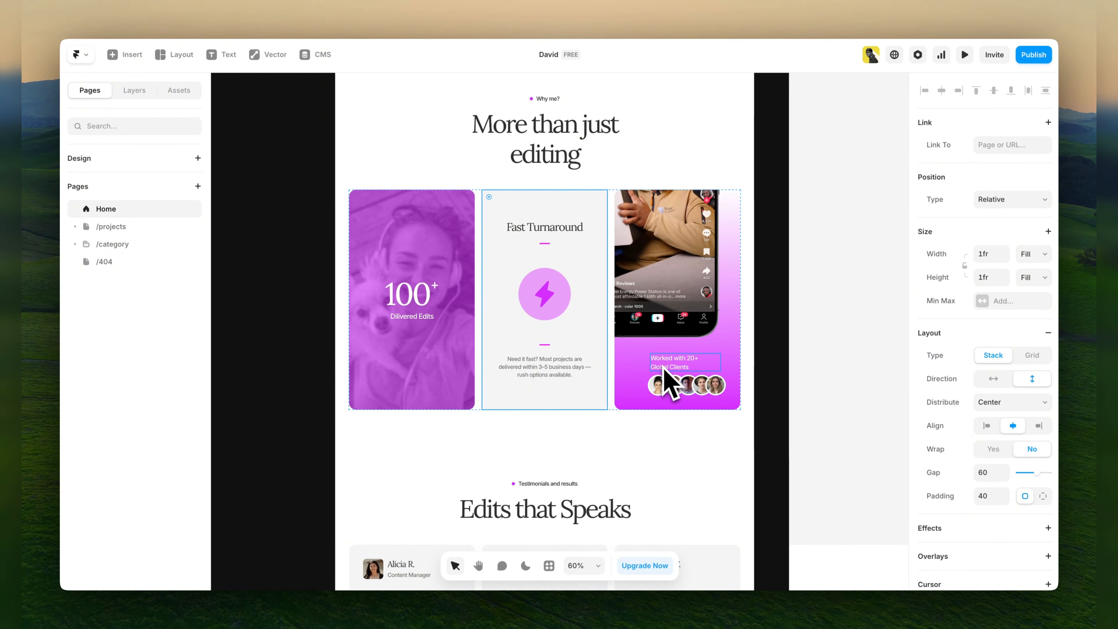
{"action": "left_click", "coordinate": [673, 390]}
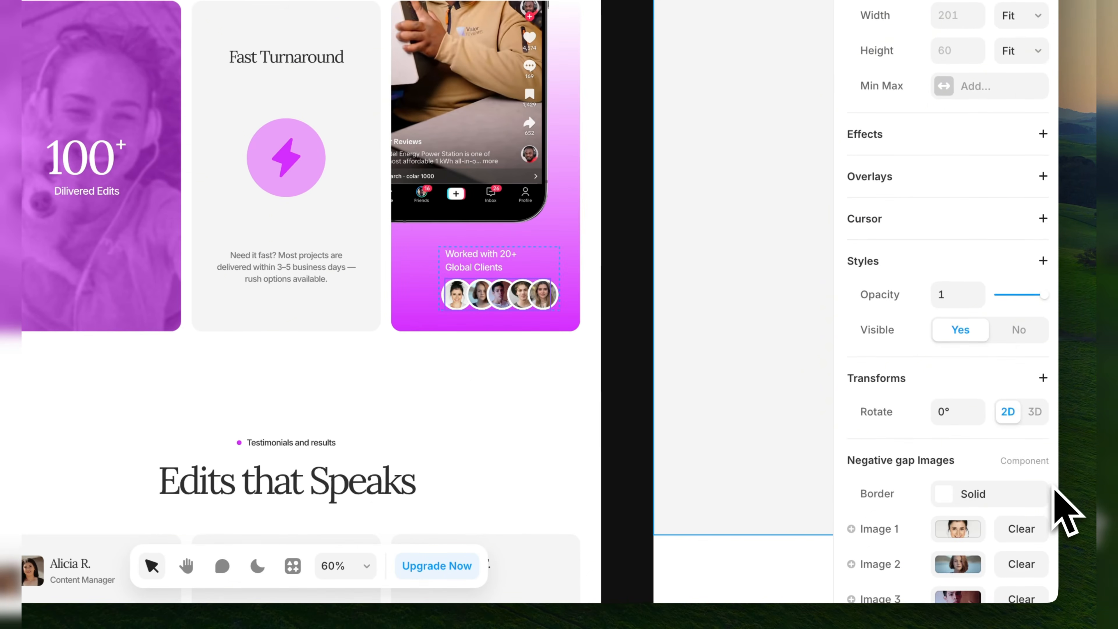
{"action": "scroll", "coordinate": [1065, 511], "scroll_direction": "down", "scroll_amount": 5}
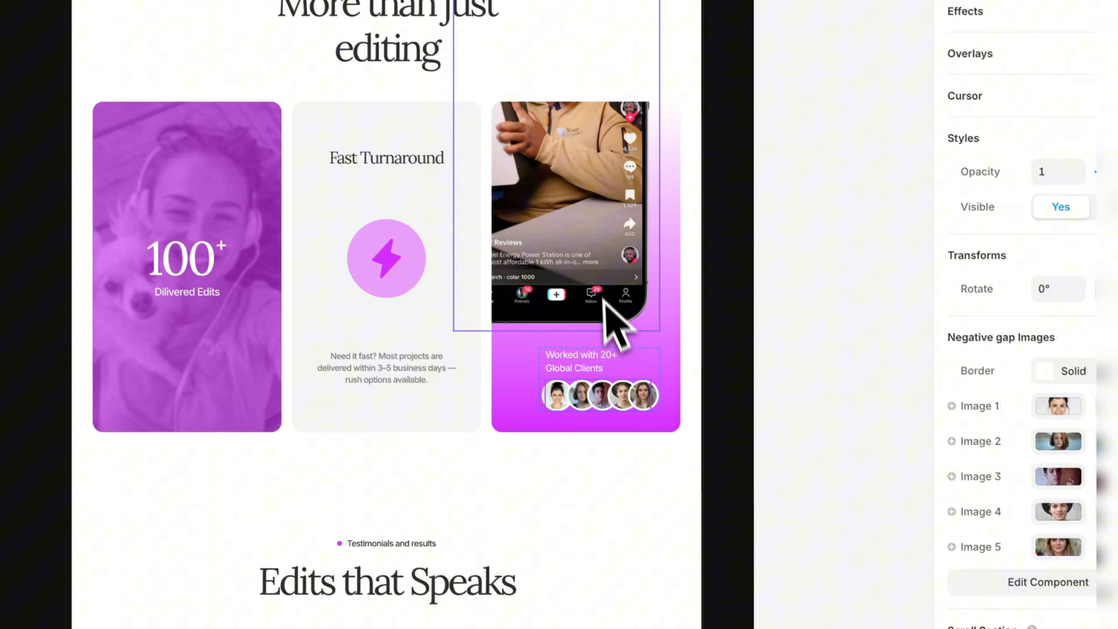
Open the image options of the phone mockup on the third More than just editing card.
{"action": "left_click", "coordinate": [497, 185]}
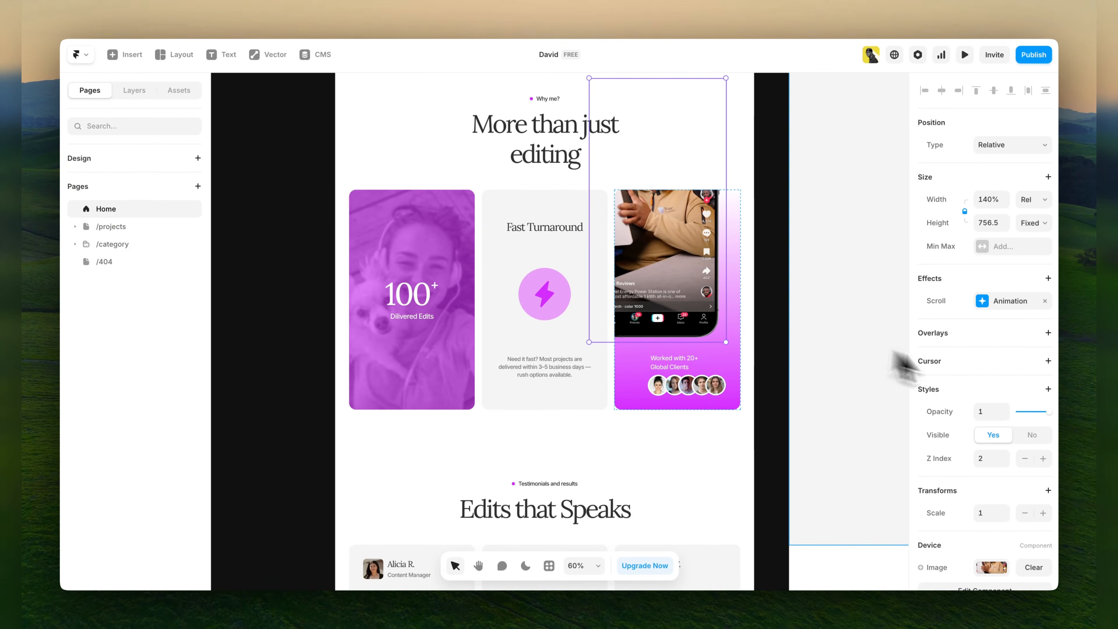
{"action": "scroll", "coordinate": [999, 409], "scroll_direction": "down", "scroll_amount": 3}
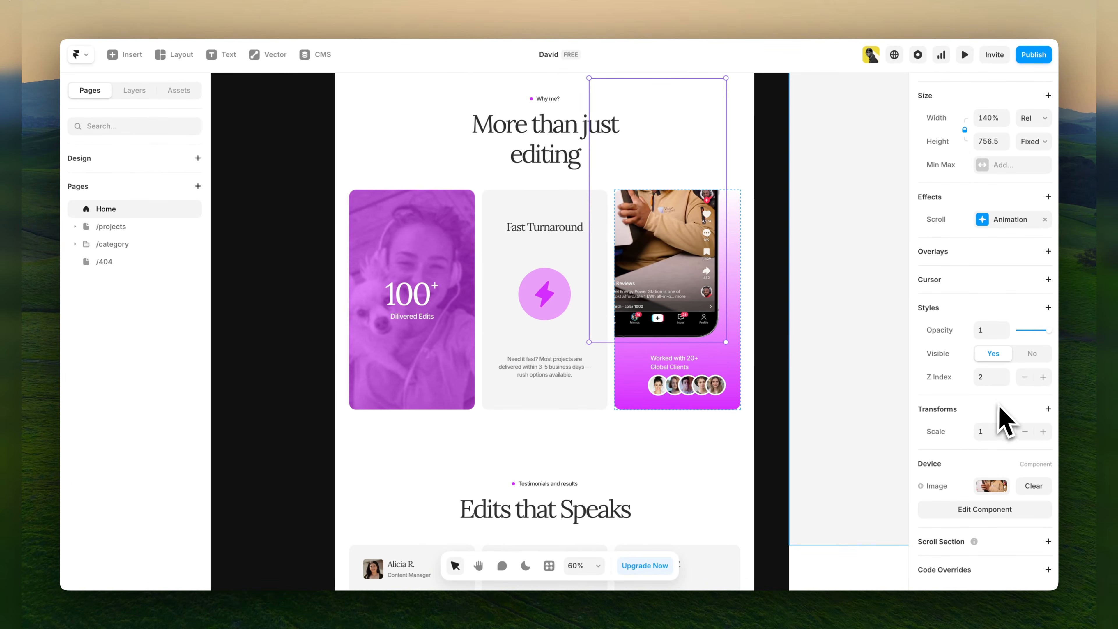
{"action": "left_click", "coordinate": [986, 486]}
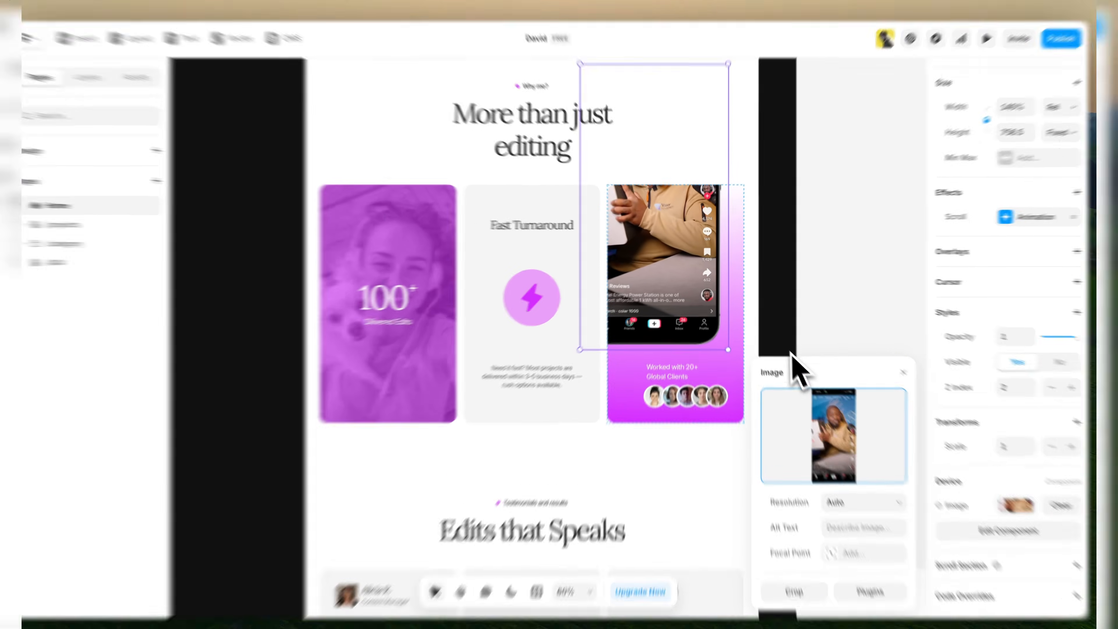
{"action": "left_click", "coordinate": [791, 336]}
{"action": "scroll", "coordinate": [506, 340], "scroll_direction": "down", "scroll_amount": 5}
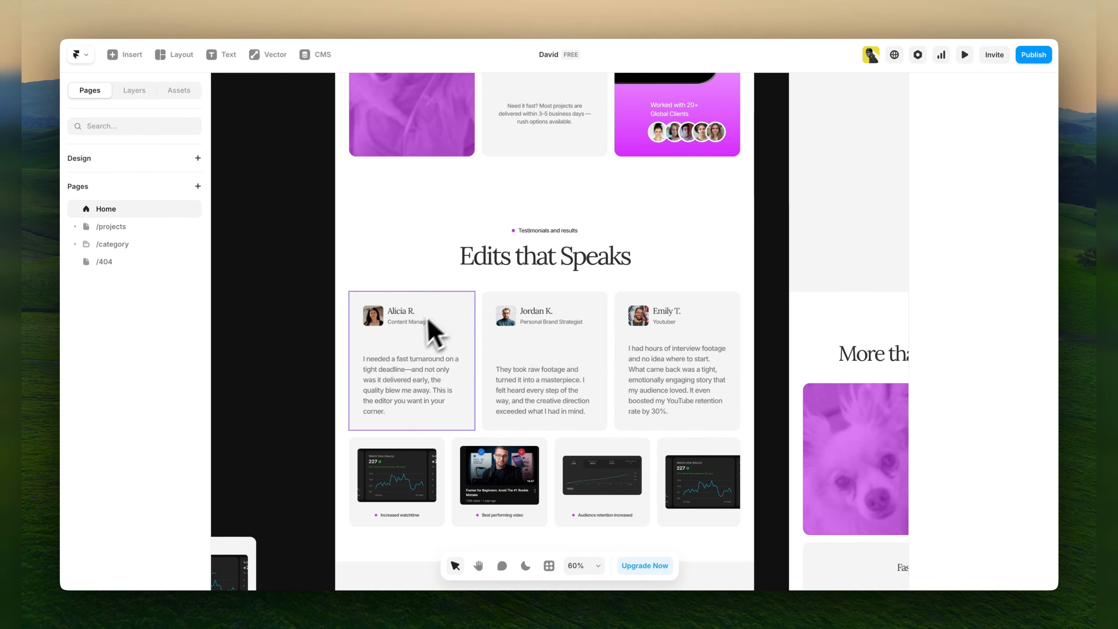
Open the Edits that Speaks section heading for text editing and leave it without making changes.
{"action": "scroll", "coordinate": [433, 328], "scroll_direction": "down", "scroll_amount": 3}
{"action": "left_click", "coordinate": [506, 165]}
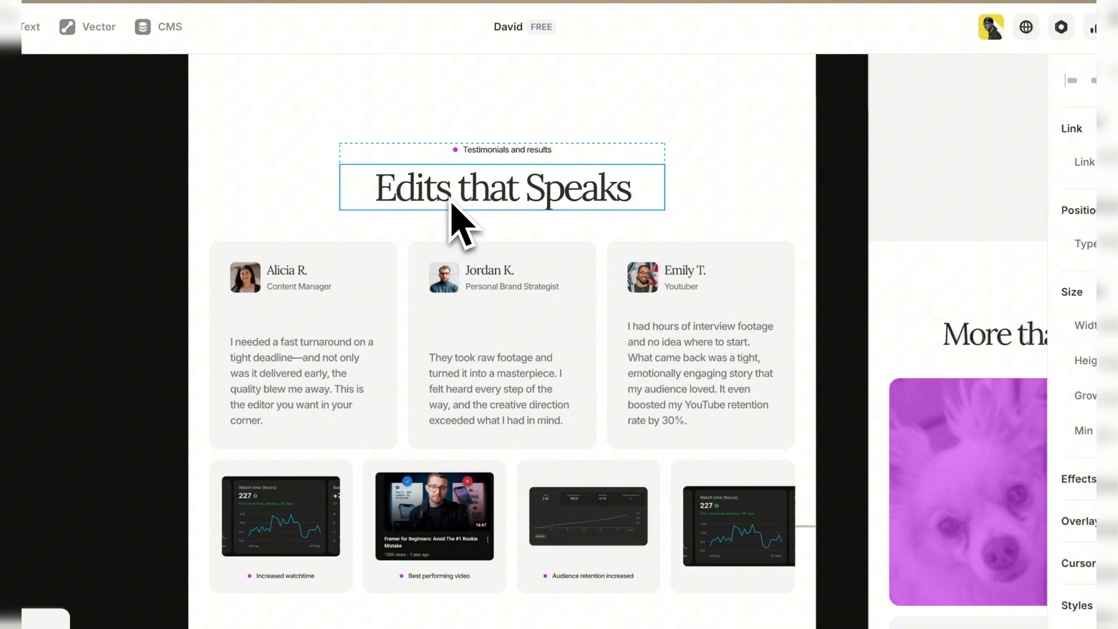
{"action": "scroll", "coordinate": [450, 211], "scroll_direction": "up", "scroll_amount": 3}
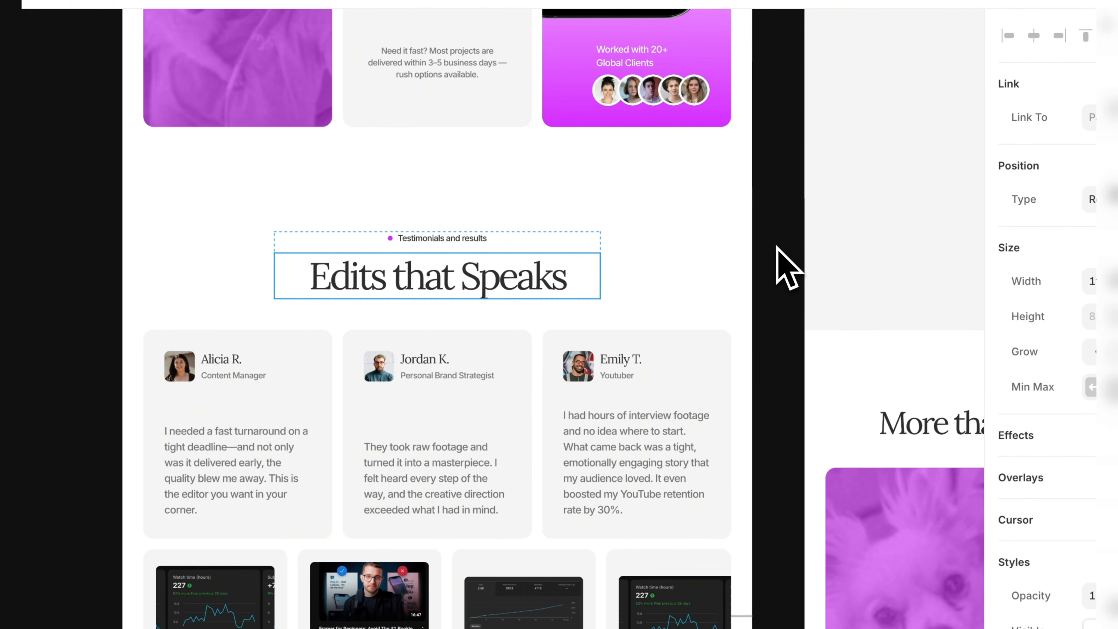
{"action": "double_click", "coordinate": [367, 275]}
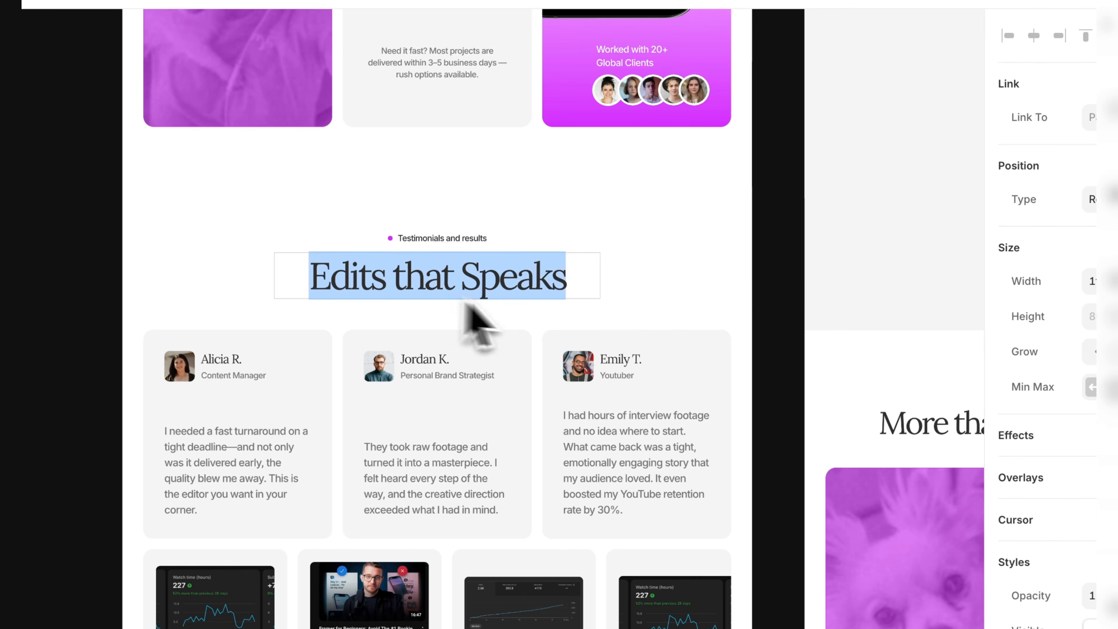
{"action": "key", "text": "Escape"}
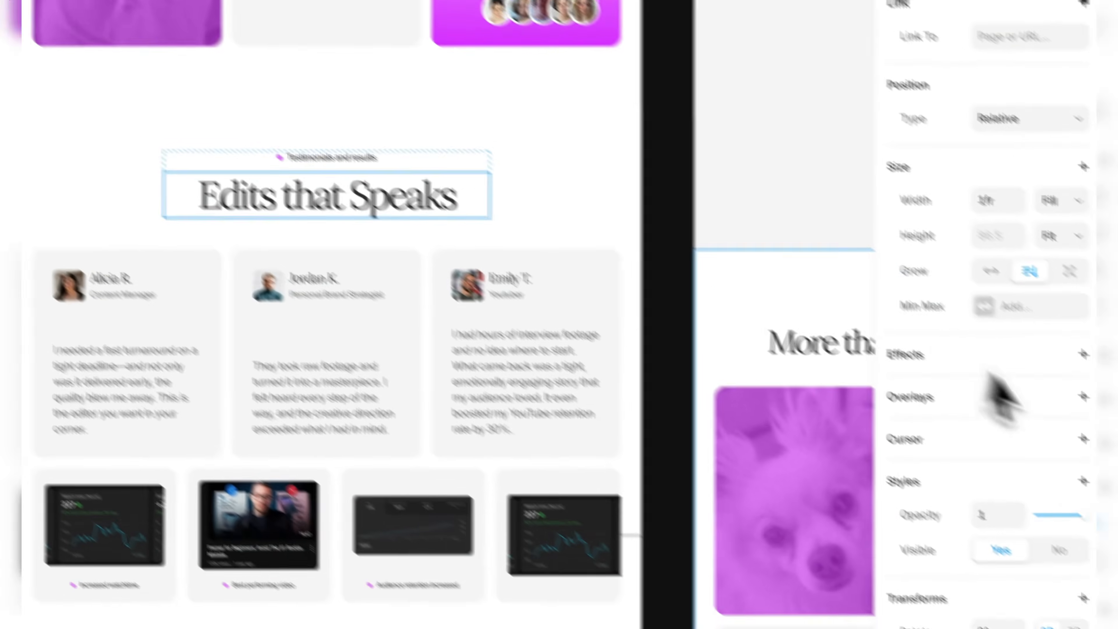
{"action": "scroll", "coordinate": [1023, 437], "scroll_direction": "down", "scroll_amount": 4}
{"action": "left_click", "coordinate": [949, 405]}
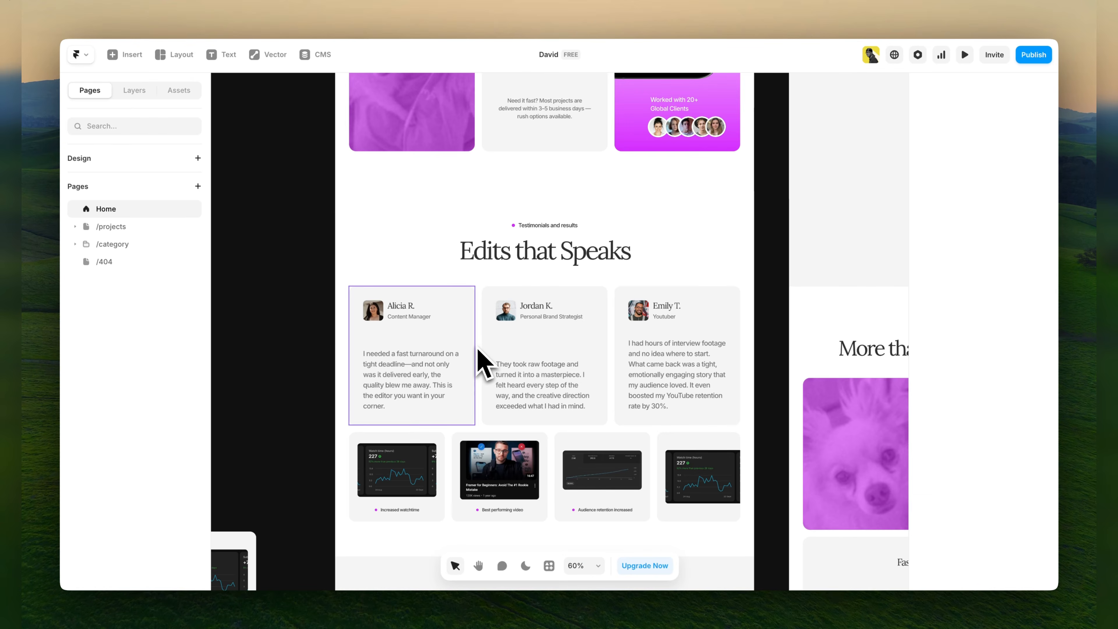
Examine the client image, client name, industry and testimonial fields of the first testimonial card.
{"action": "left_click", "coordinate": [352, 348]}
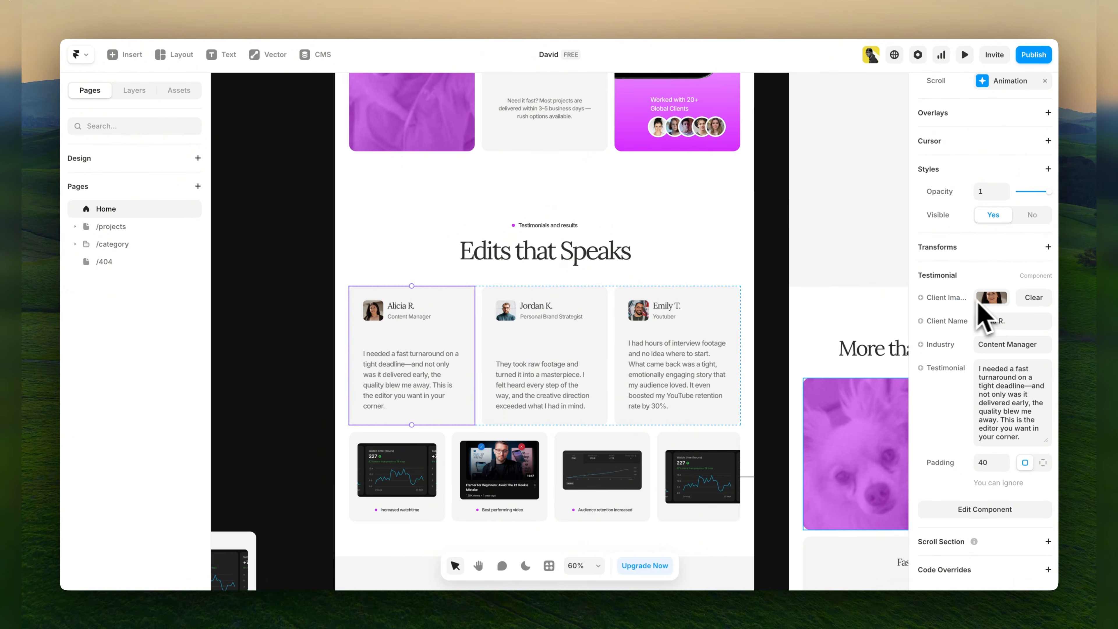
{"action": "left_click", "coordinate": [996, 321]}
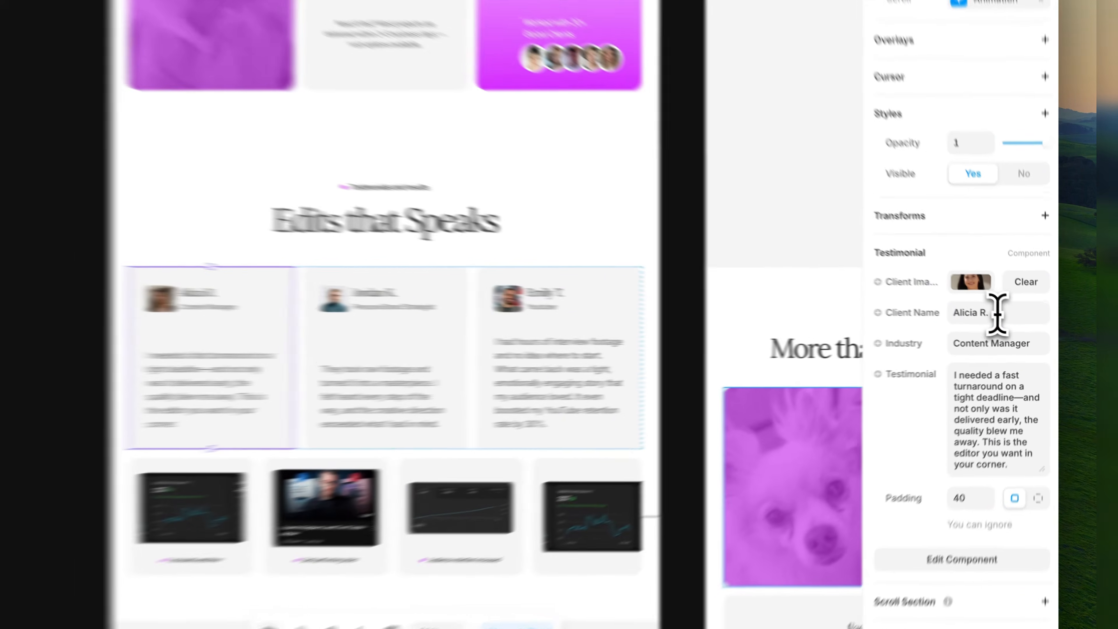
{"action": "left_click", "coordinate": [1037, 344]}
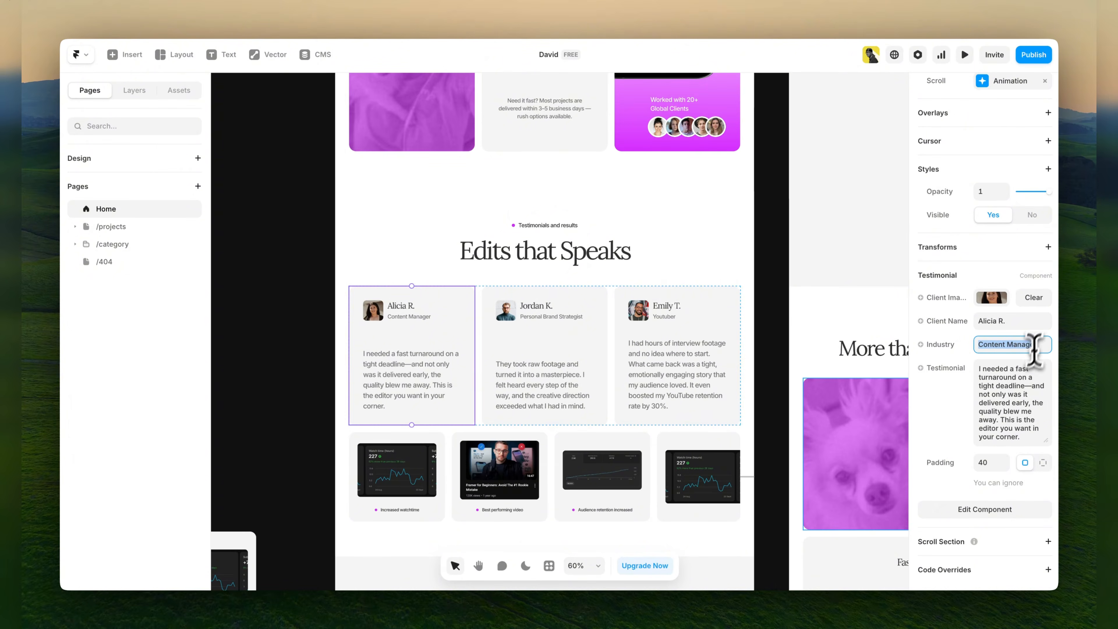
{"action": "left_click", "coordinate": [1008, 399]}
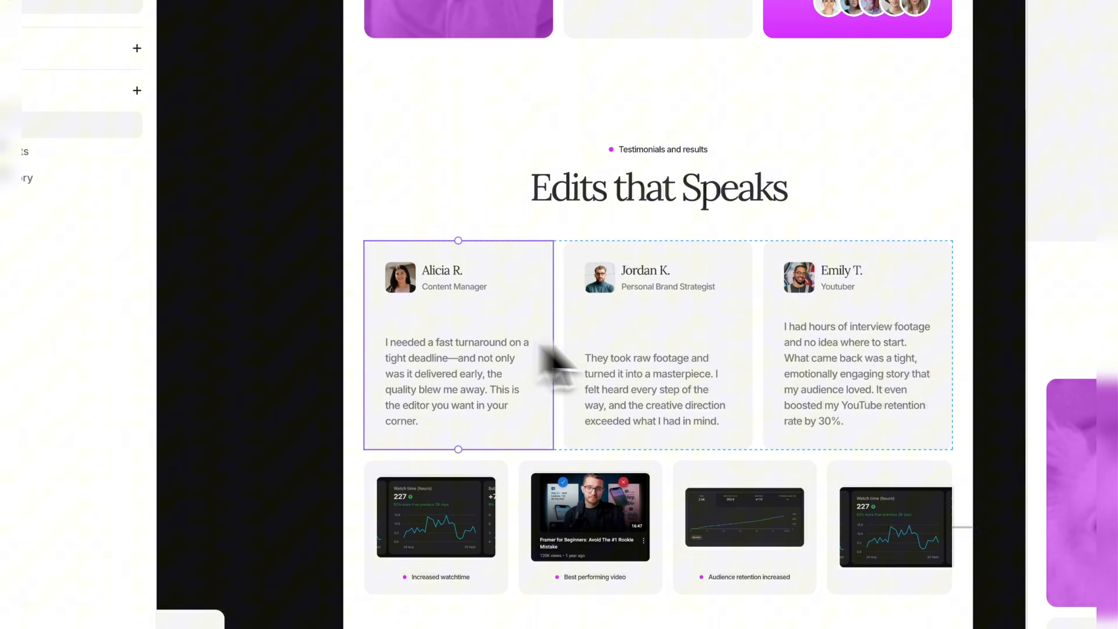
{"action": "left_click", "coordinate": [744, 357]}
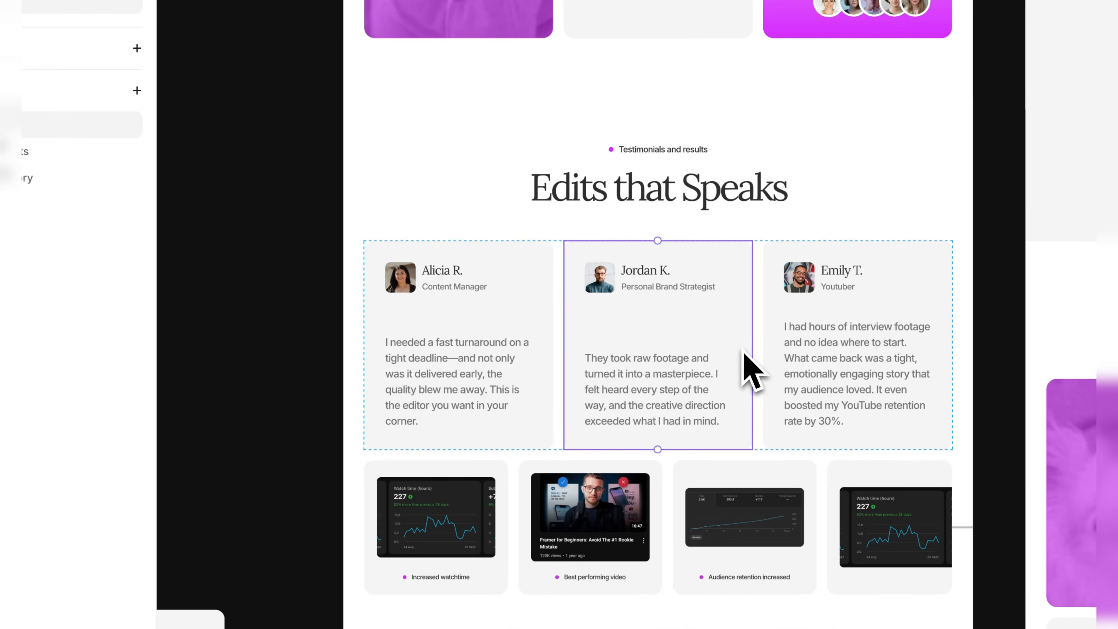
Try duplicating the third testimonial card in the Edits that Speaks section, and undo the duplication.
{"action": "left_click", "coordinate": [923, 384]}
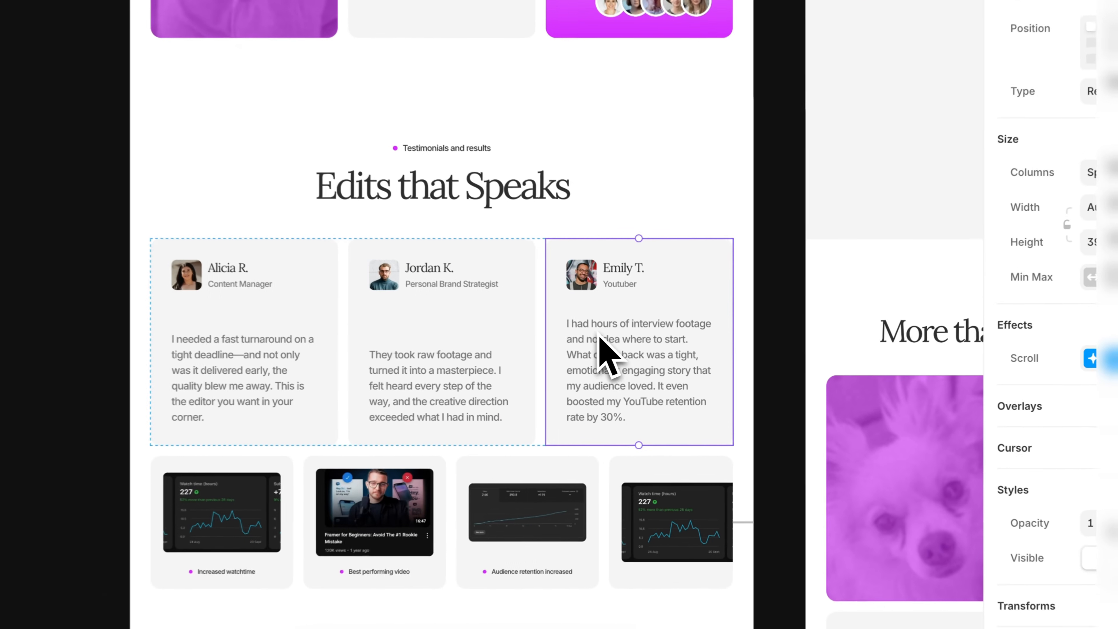
{"action": "key", "text": "super+d"}
{"action": "scroll", "coordinate": [597, 333], "scroll_direction": "down", "scroll_amount": 3}
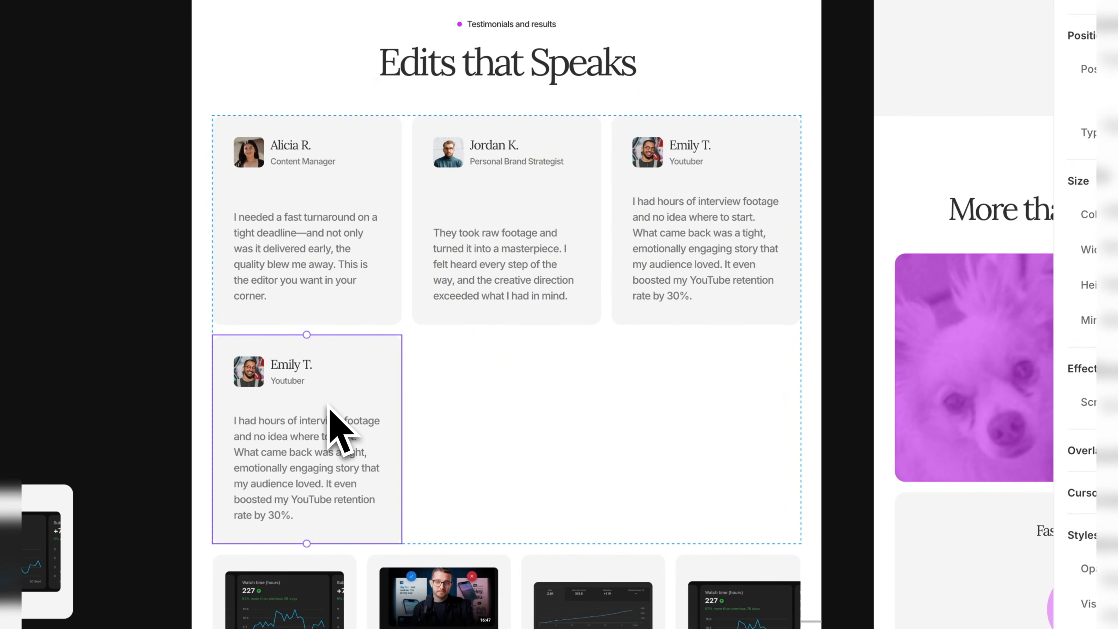
{"action": "key", "text": "super+z"}
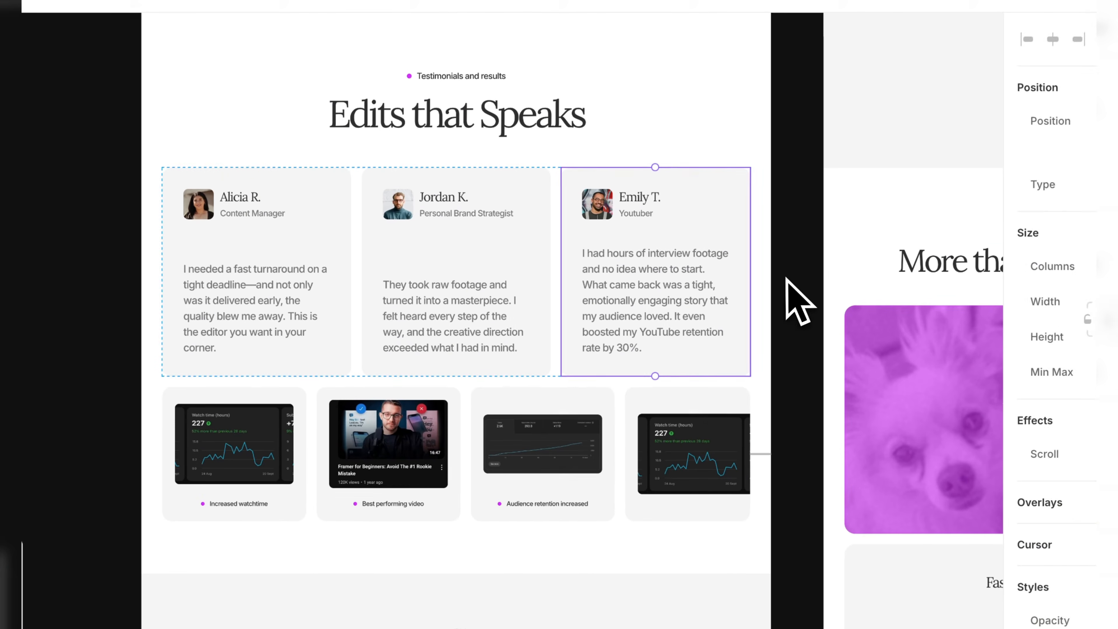
Locate the off-page Results card components that are connected to the results row below the testimonials.
{"action": "left_click", "coordinate": [267, 315]}
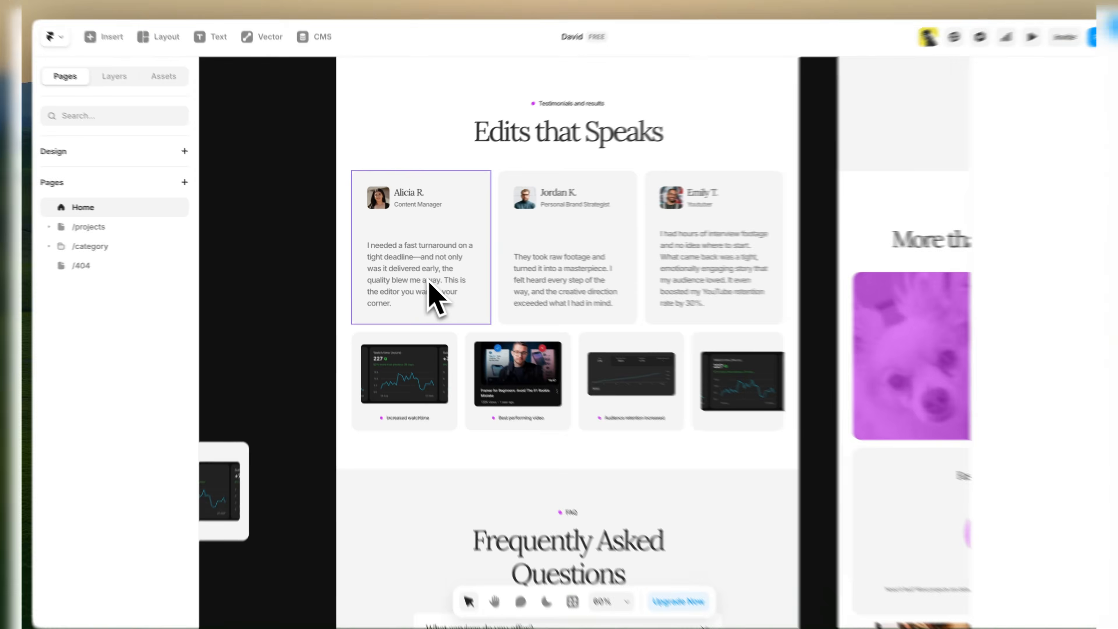
{"action": "left_click", "coordinate": [480, 382]}
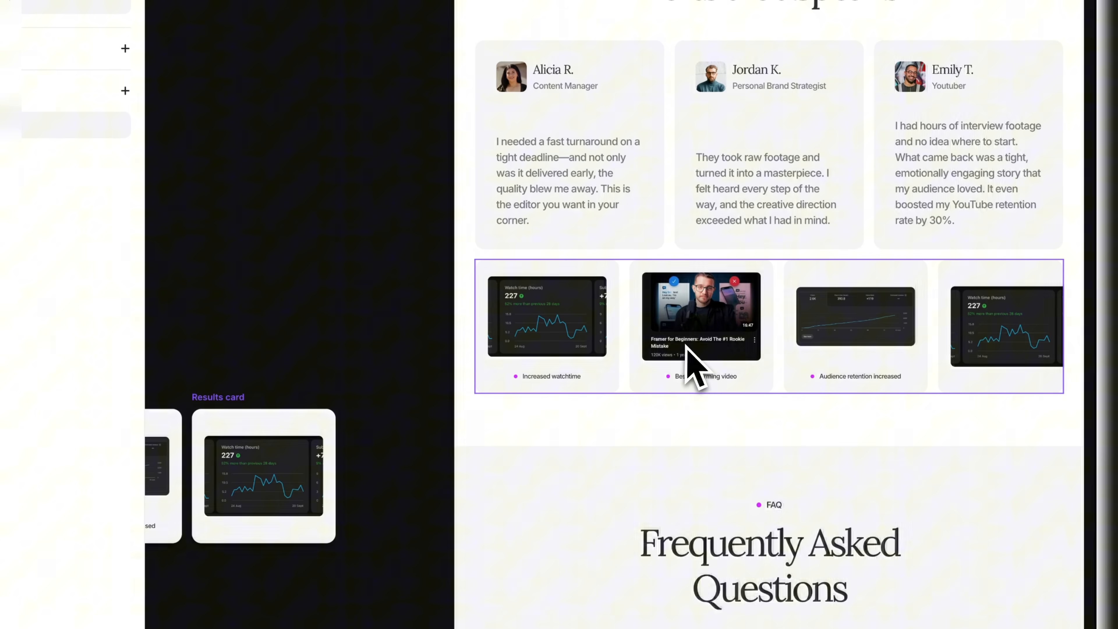
{"action": "left_click", "coordinate": [685, 346]}
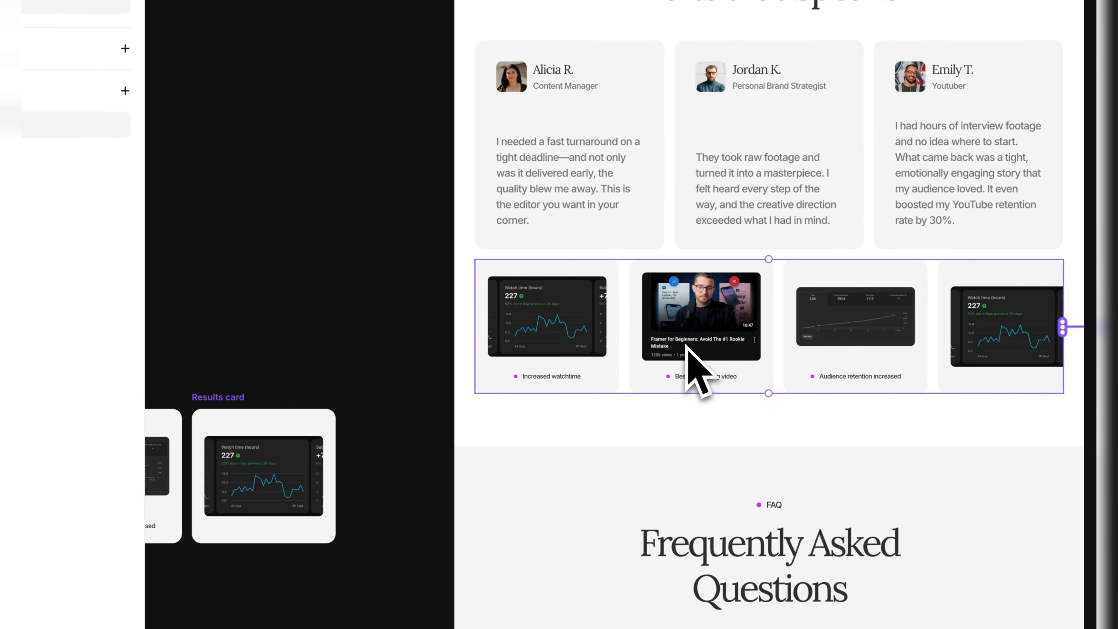
{"action": "key", "text": "space"}
{"action": "left_click_drag", "start_coordinate": [373, 350], "coordinate": [922, 184]}
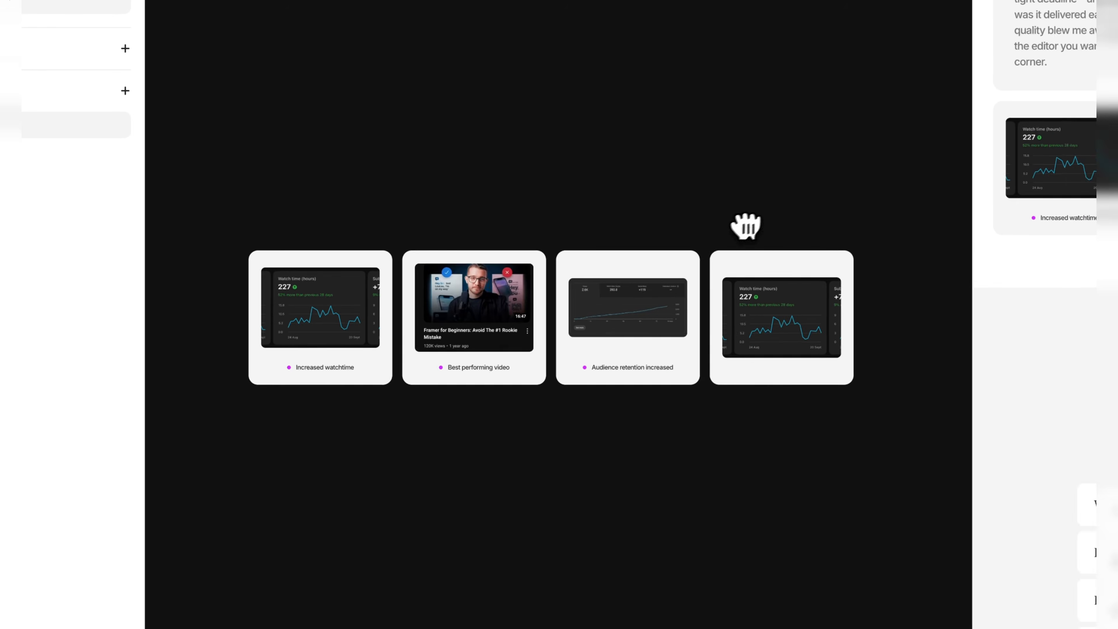
{"action": "left_click_drag", "start_coordinate": [686, 246], "coordinate": [595, 267]}
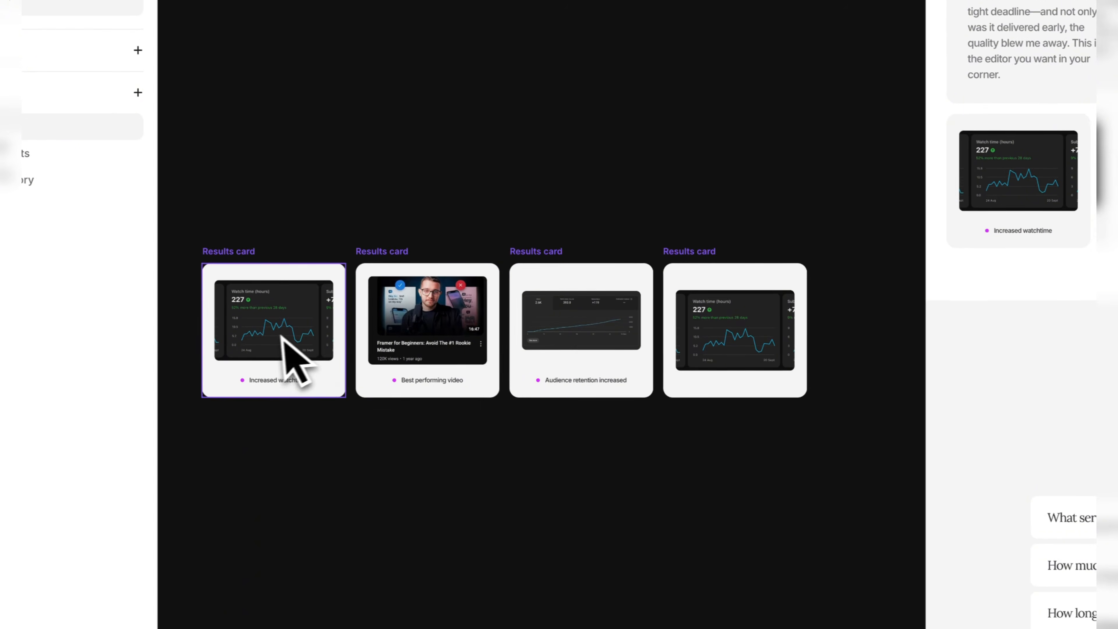
{"action": "key", "text": "space"}
{"action": "left_click_drag", "start_coordinate": [687, 380], "coordinate": [216, 477]}
{"action": "key", "text": "space"}
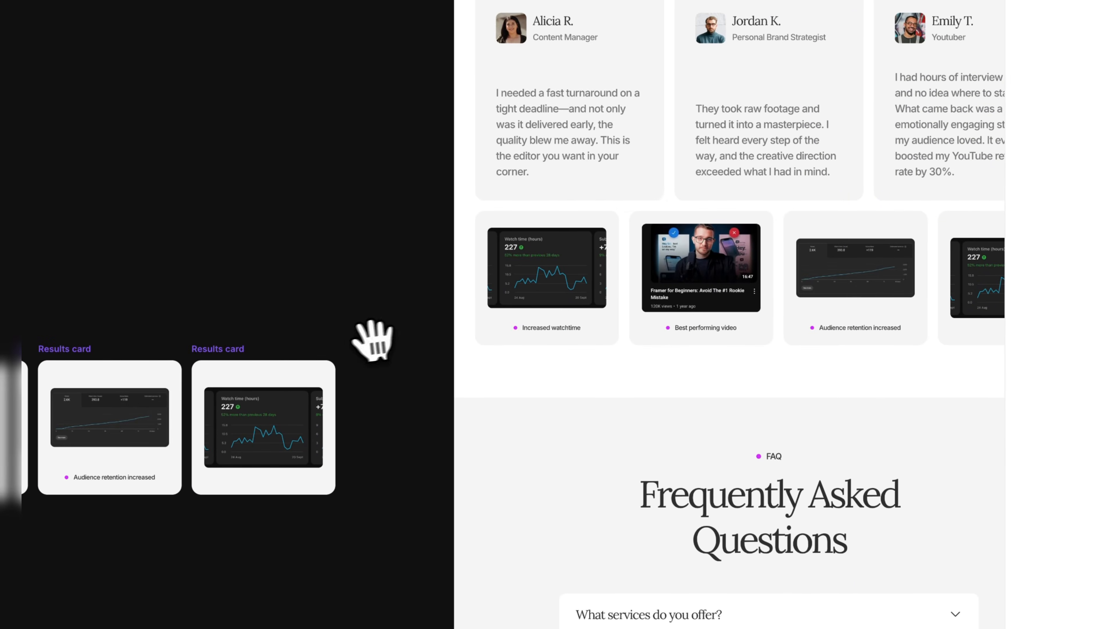
Check the image setting of the Increased watchtime results card.
{"action": "left_click_drag", "start_coordinate": [220, 375], "coordinate": [488, 293]}
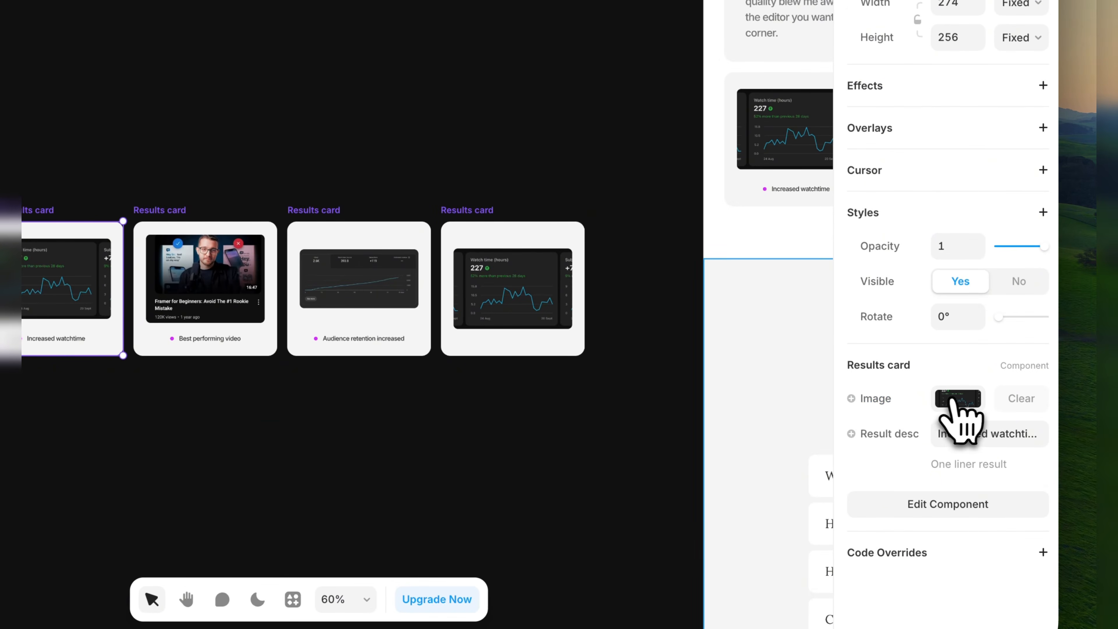
{"action": "left_click", "coordinate": [955, 398]}
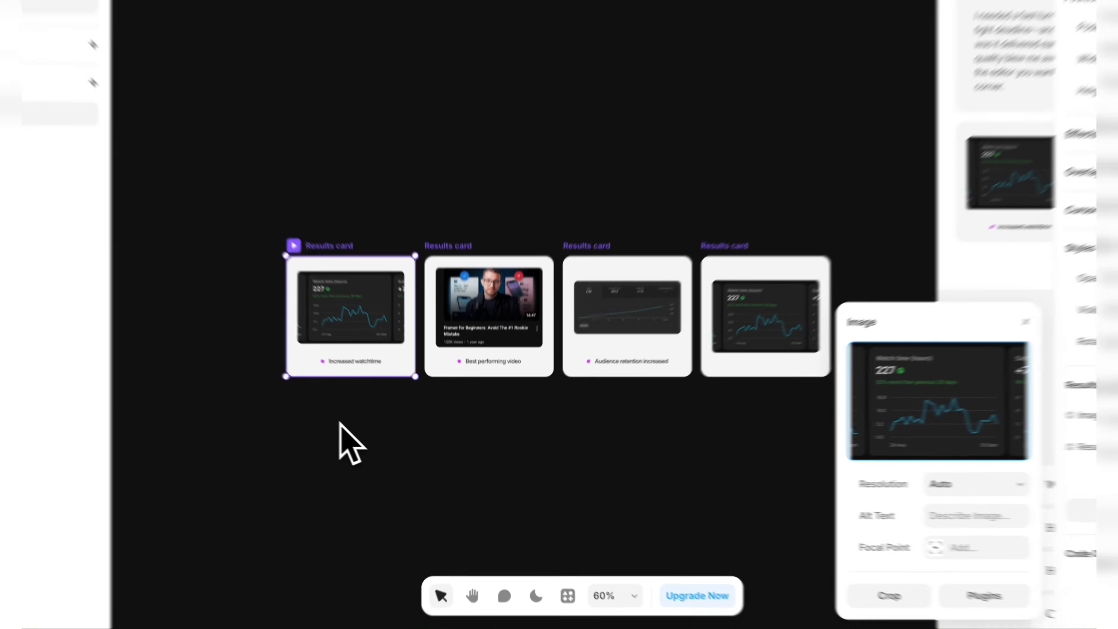
{"action": "left_click", "coordinate": [382, 438]}
{"action": "scroll", "coordinate": [376, 391], "scroll_direction": "up", "scroll_amount": 5}
{"action": "scroll", "coordinate": [317, 348], "scroll_direction": "up", "scroll_amount": 2}
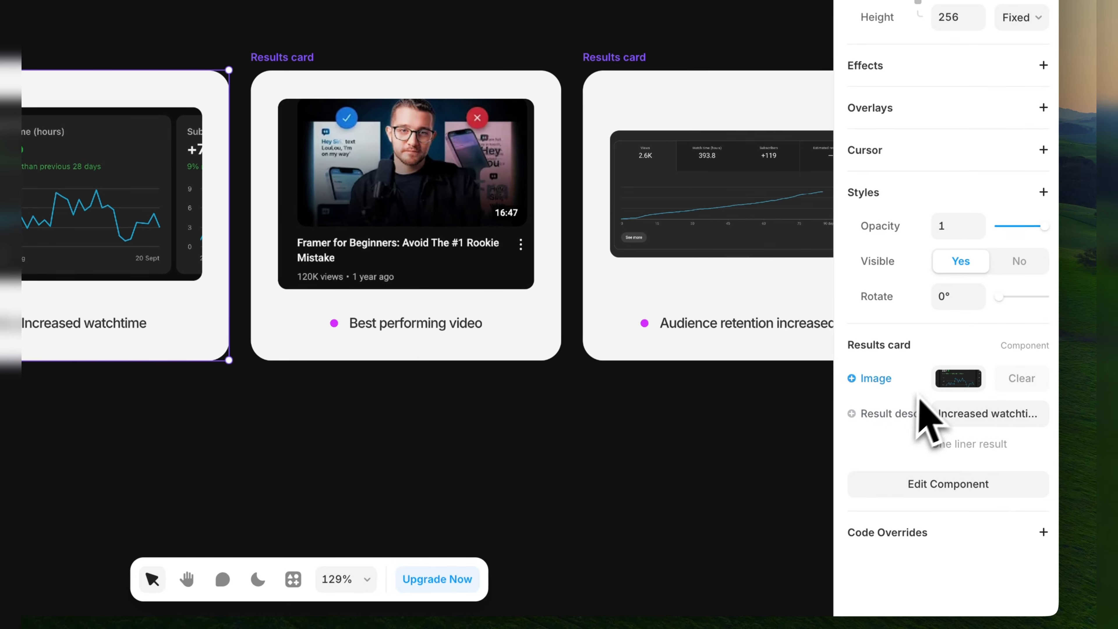
Clear the result description of the first results card, Increased watchtime, and deselect the card.
{"action": "left_click", "coordinate": [964, 413]}
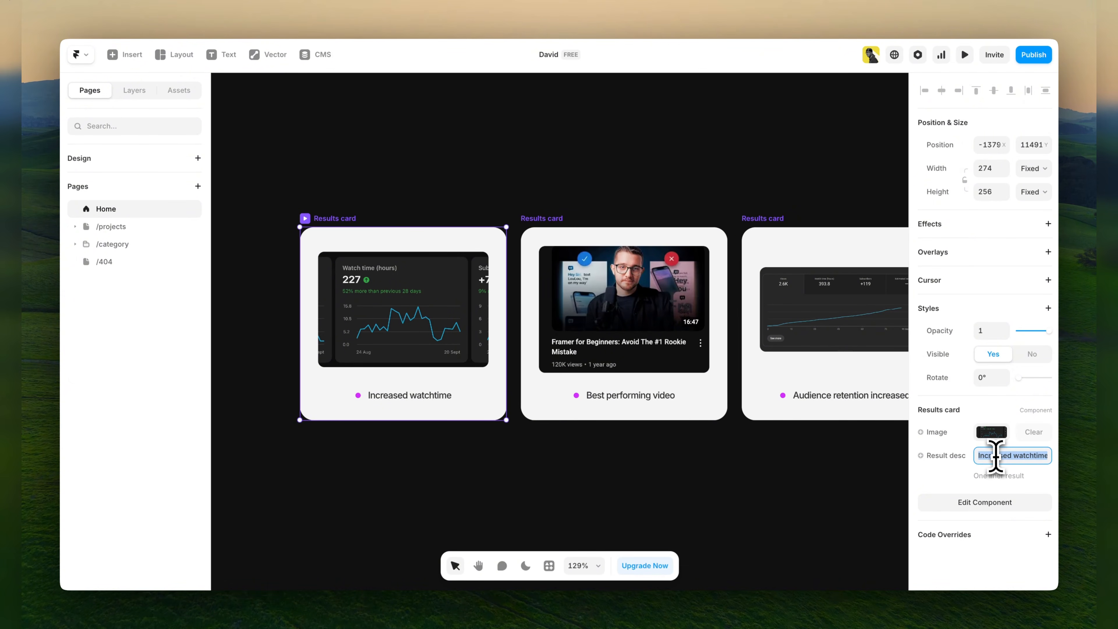
{"action": "left_click", "coordinate": [937, 479]}
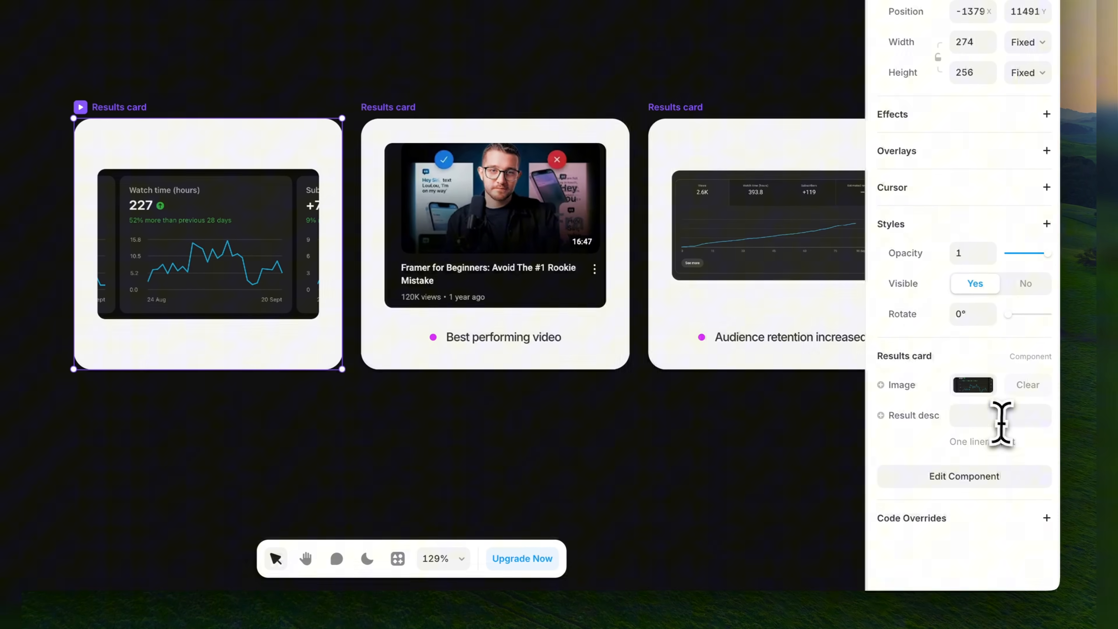
{"action": "left_click", "coordinate": [1110, 447]}
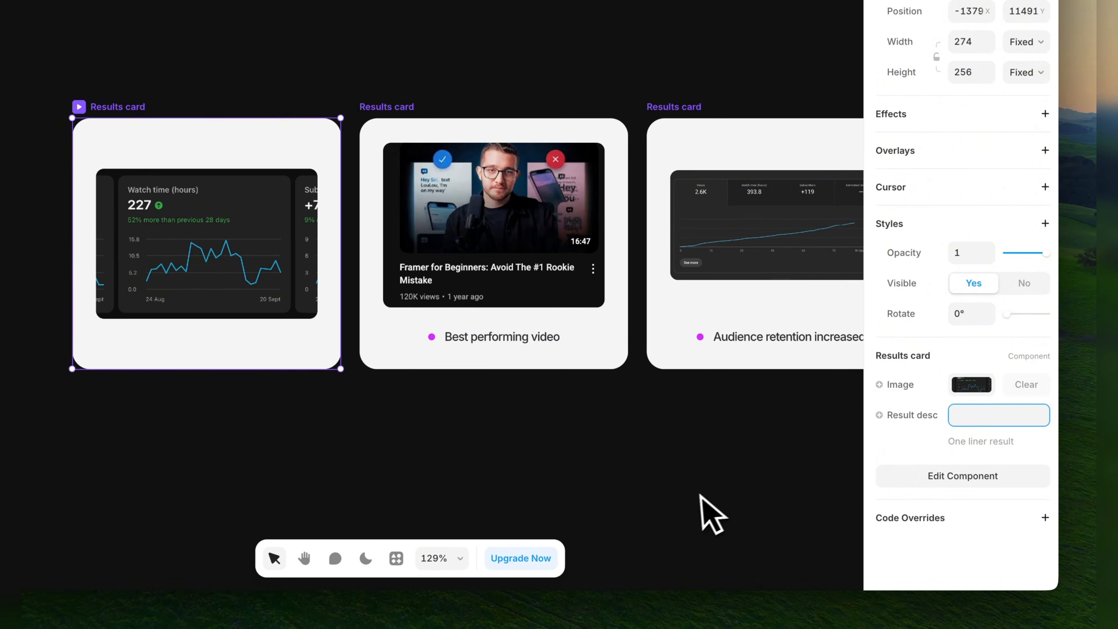
{"action": "left_click", "coordinate": [686, 492]}
{"action": "scroll", "coordinate": [673, 482], "scroll_direction": "up", "scroll_amount": 5}
{"action": "scroll", "coordinate": [647, 450], "scroll_direction": "down", "scroll_amount": 6}
{"action": "scroll", "coordinate": [639, 447], "scroll_direction": "down", "scroll_amount": 8}
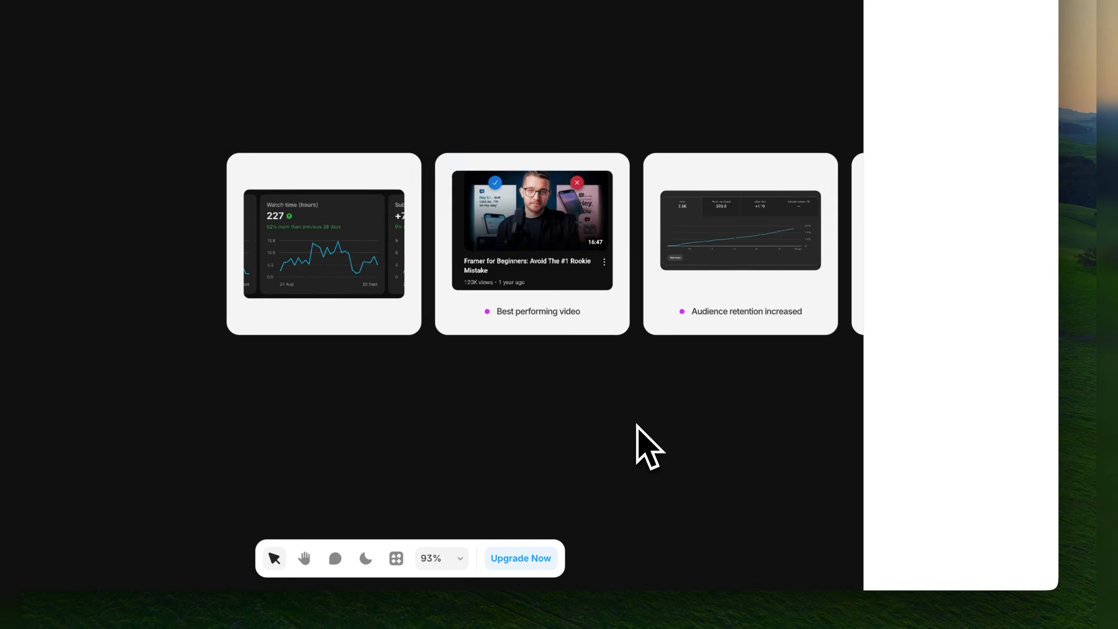
Check the results row below the testimonials on the Home page and continue to the Frequently Asked Questions section.
{"action": "key", "text": "space"}
{"action": "left_click_drag", "start_coordinate": [667, 423], "coordinate": [434, 389]}
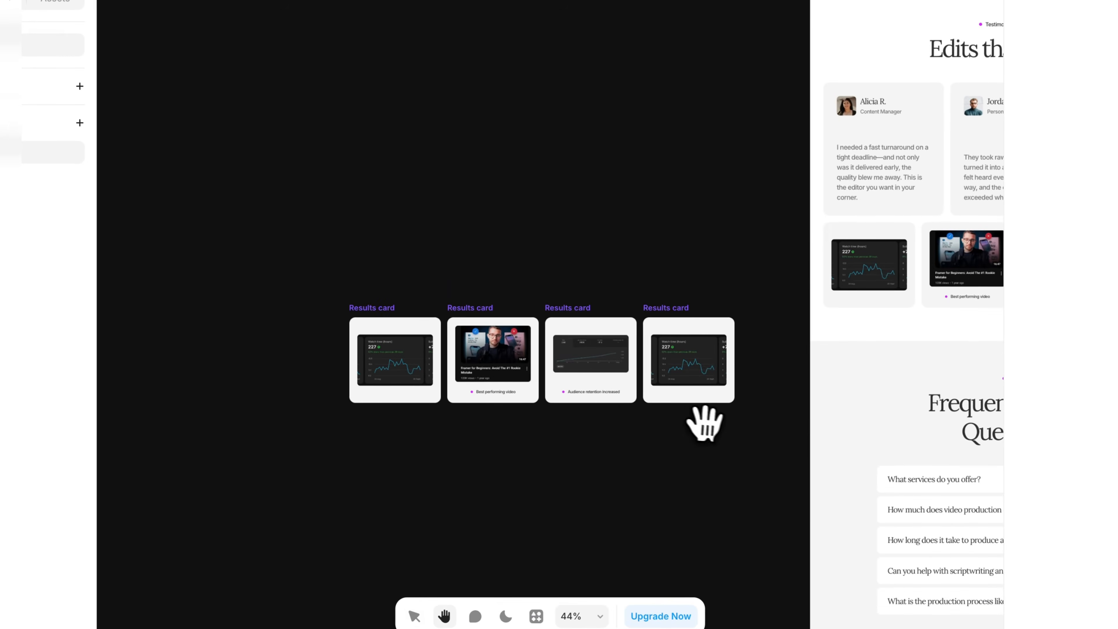
{"action": "left_click_drag", "start_coordinate": [564, 366], "coordinate": [349, 307]}
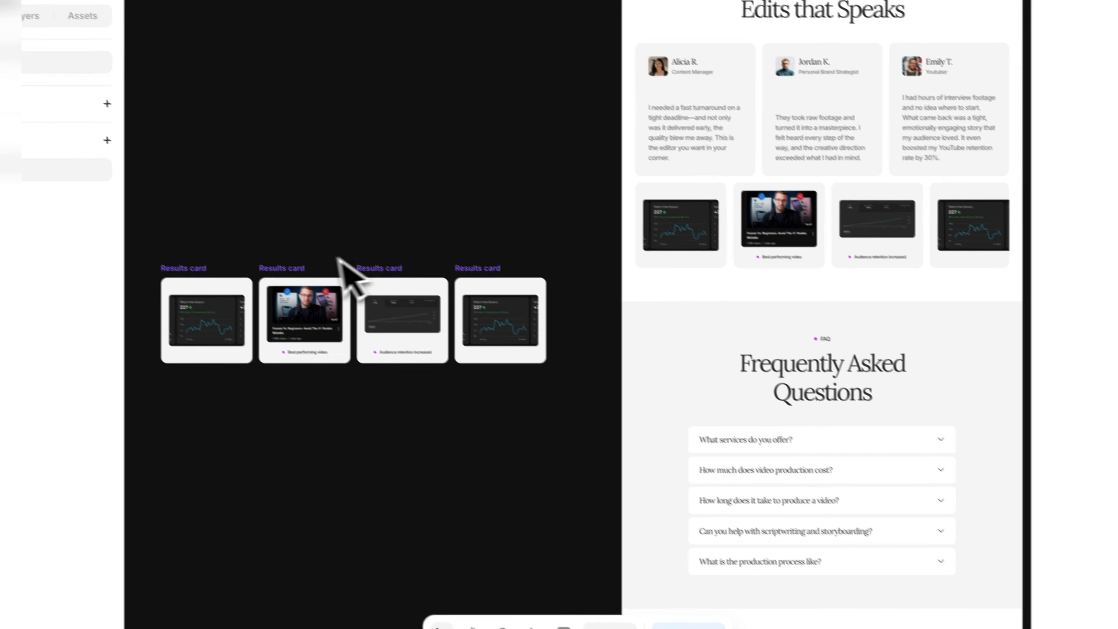
{"action": "key", "text": "space"}
{"action": "left_click_drag", "start_coordinate": [474, 383], "coordinate": [347, 278]}
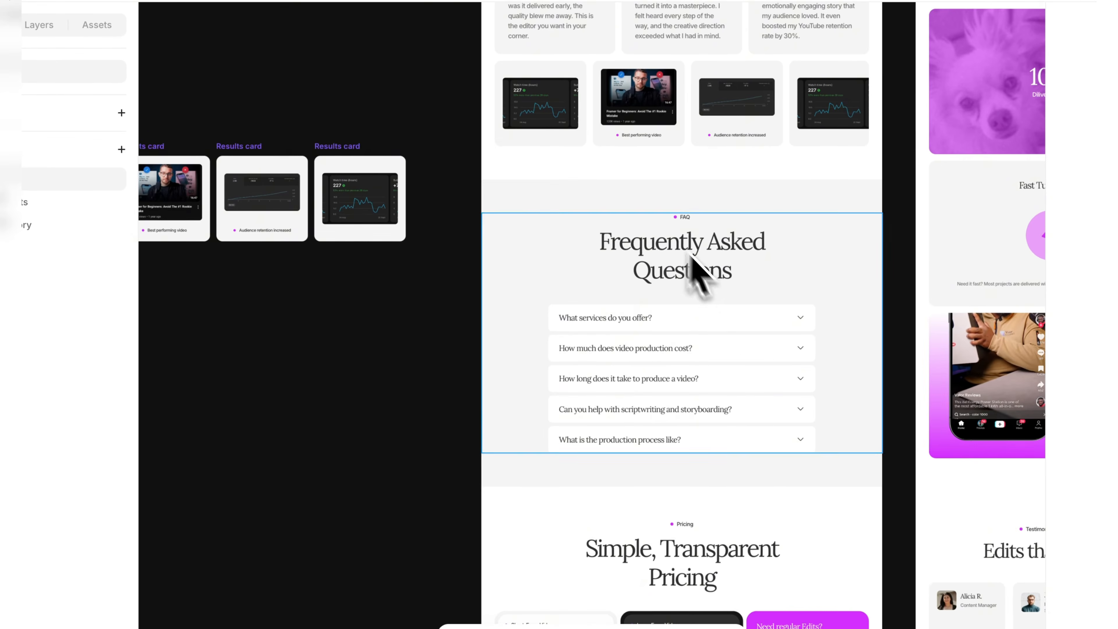
Open the FAQs List component and check the question and answer fields of the first FAQ, What services do you offer?
{"action": "scroll", "coordinate": [731, 407], "scroll_direction": "up", "scroll_amount": 5}
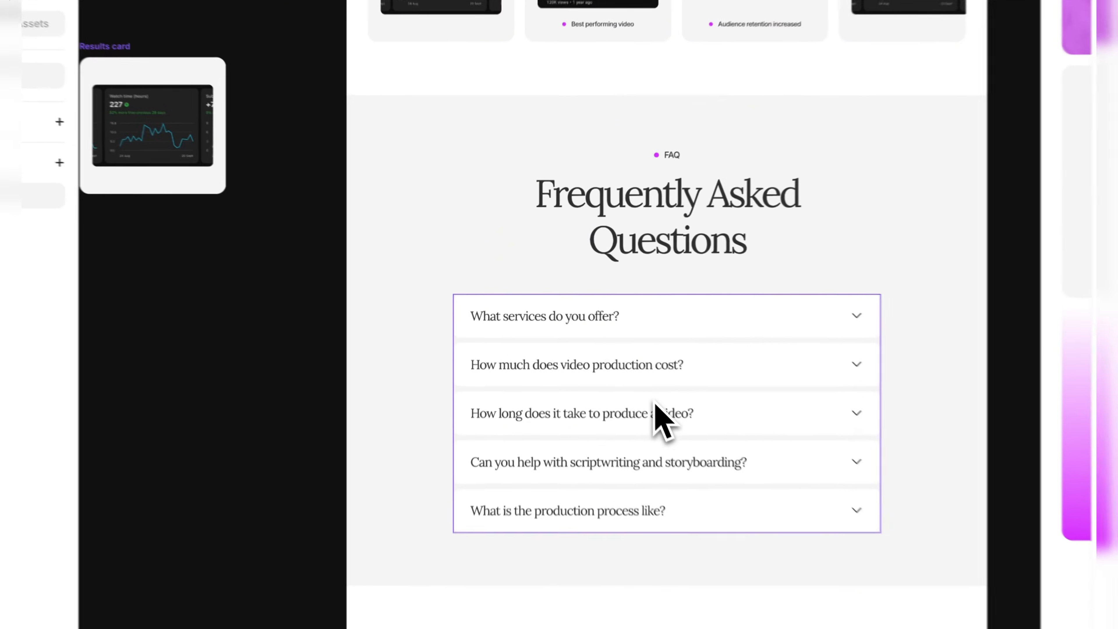
{"action": "double_click", "coordinate": [654, 401]}
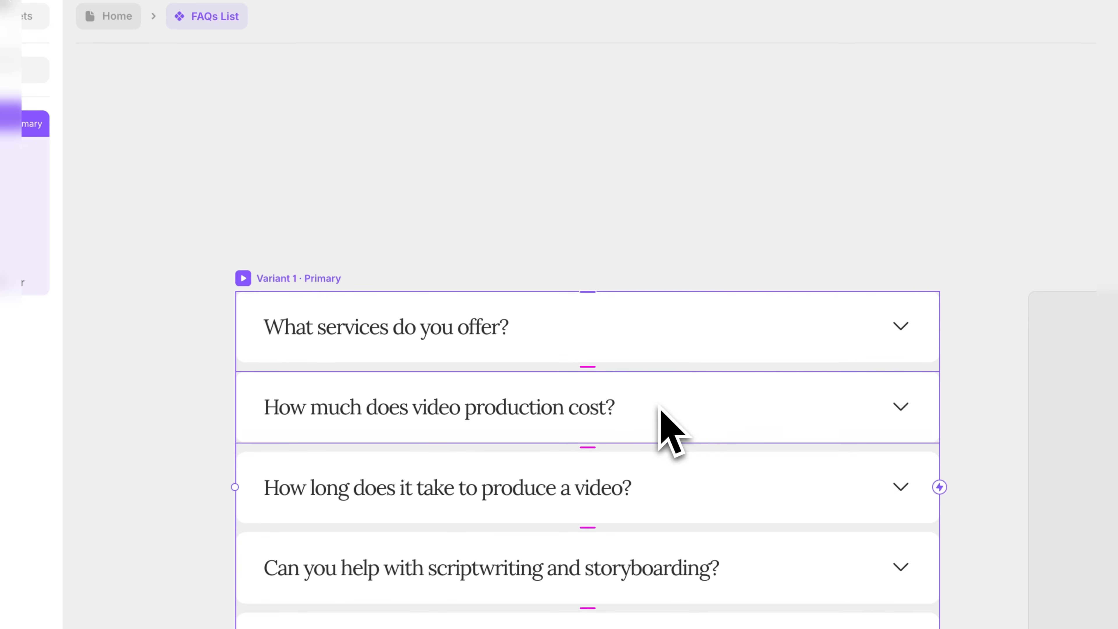
{"action": "scroll", "coordinate": [454, 191], "scroll_direction": "down", "scroll_amount": 3}
{"action": "left_click", "coordinate": [455, 194]}
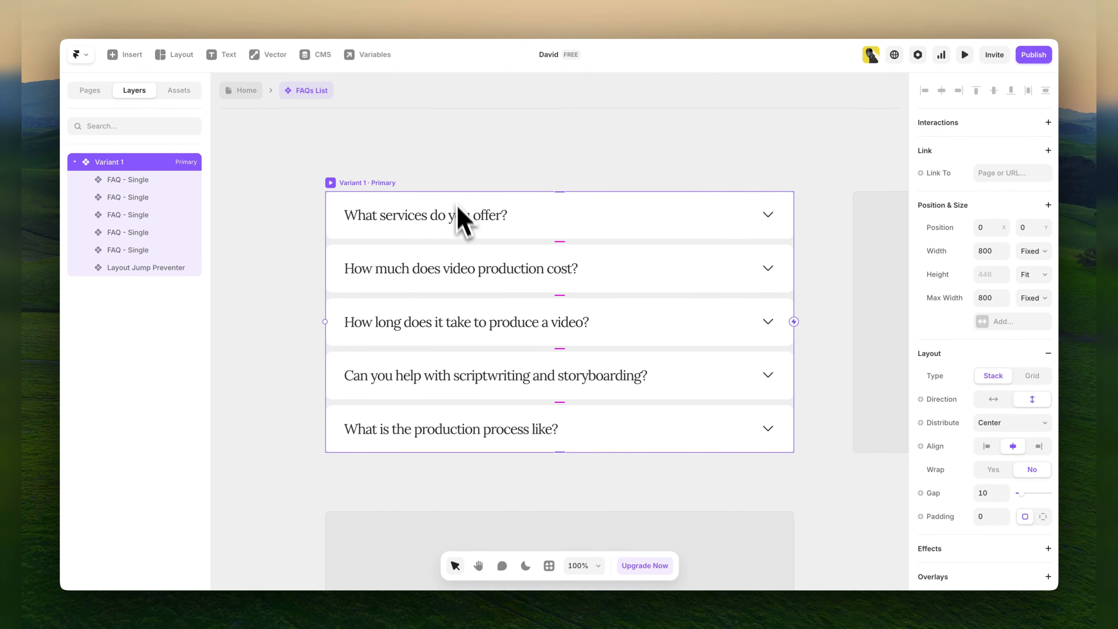
{"action": "left_click", "coordinate": [465, 207]}
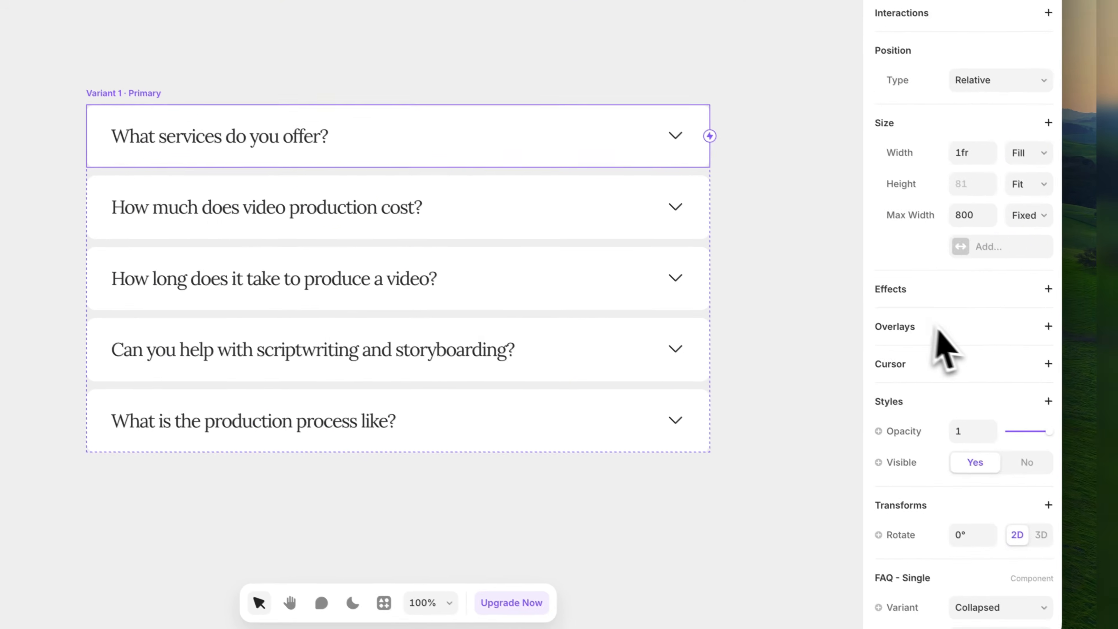
{"action": "scroll", "coordinate": [951, 357], "scroll_direction": "down", "scroll_amount": 5}
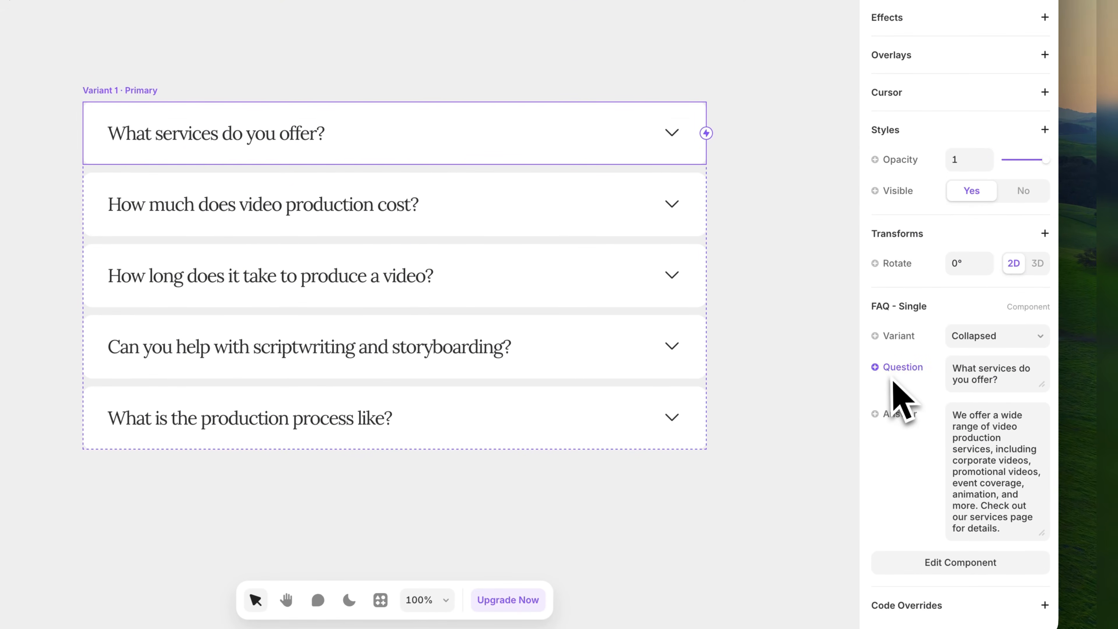
{"action": "left_click", "coordinate": [985, 381]}
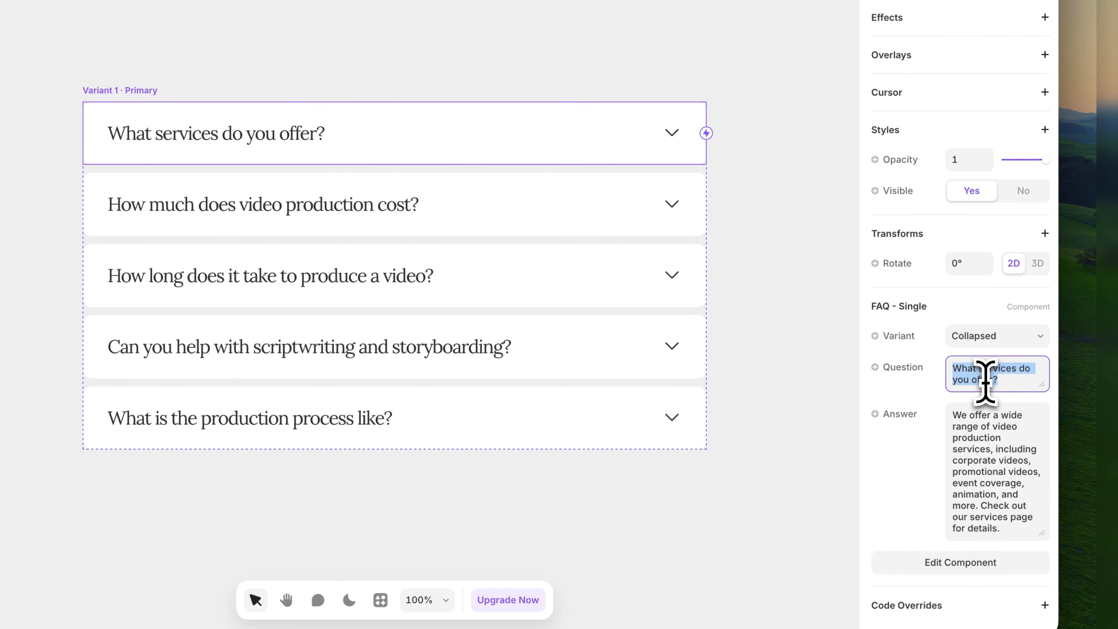
{"action": "left_click", "coordinate": [984, 469]}
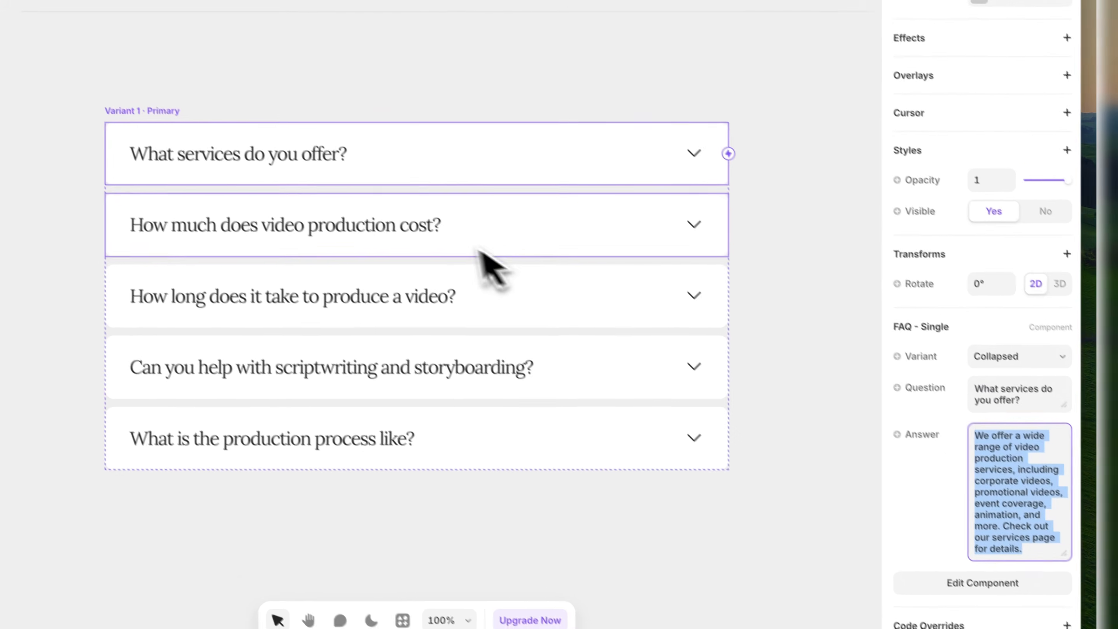
Check the question and answer fields of the second and third FAQ items, then deselect.
{"action": "left_click", "coordinate": [417, 213]}
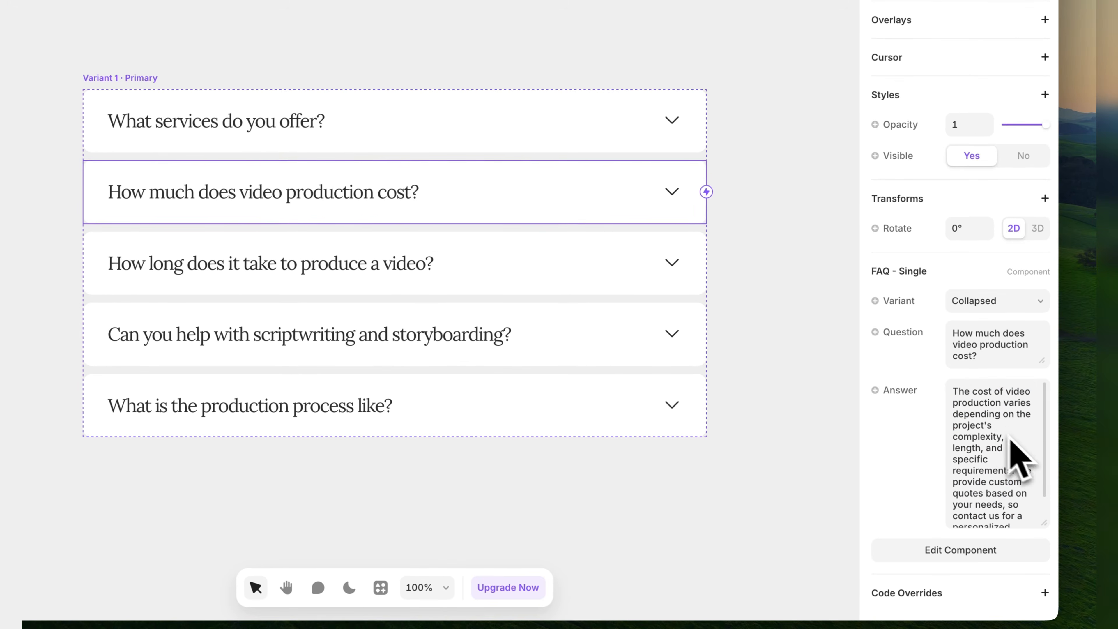
{"action": "left_click", "coordinate": [980, 334]}
{"action": "left_click", "coordinate": [980, 414]}
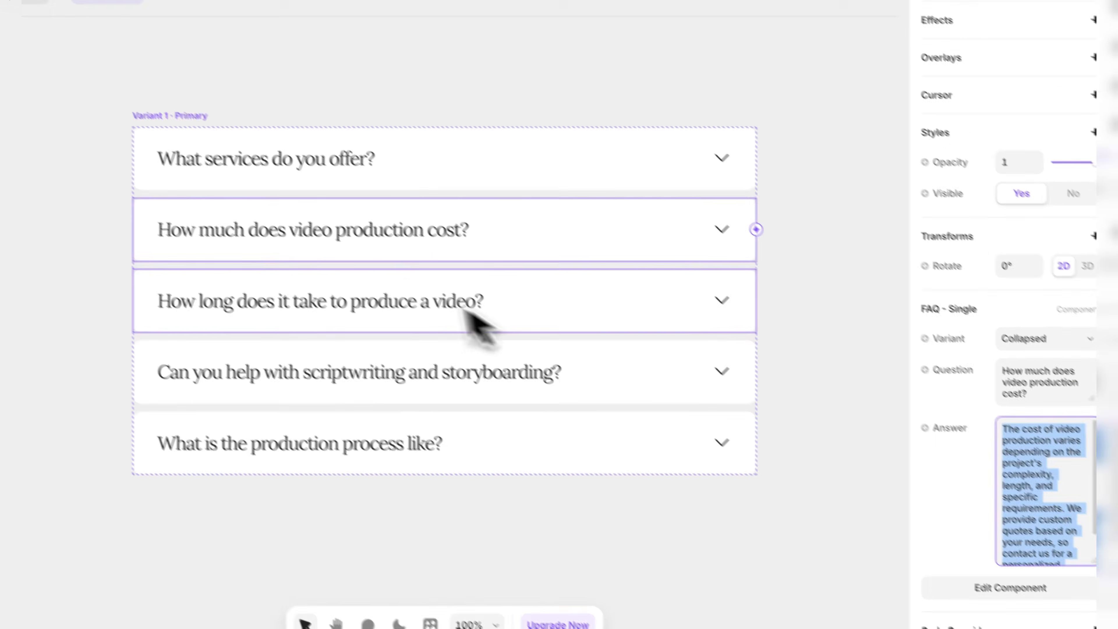
{"action": "left_click", "coordinate": [440, 304]}
{"action": "scroll", "coordinate": [983, 386], "scroll_direction": "down", "scroll_amount": 5}
{"action": "left_click", "coordinate": [1021, 387]}
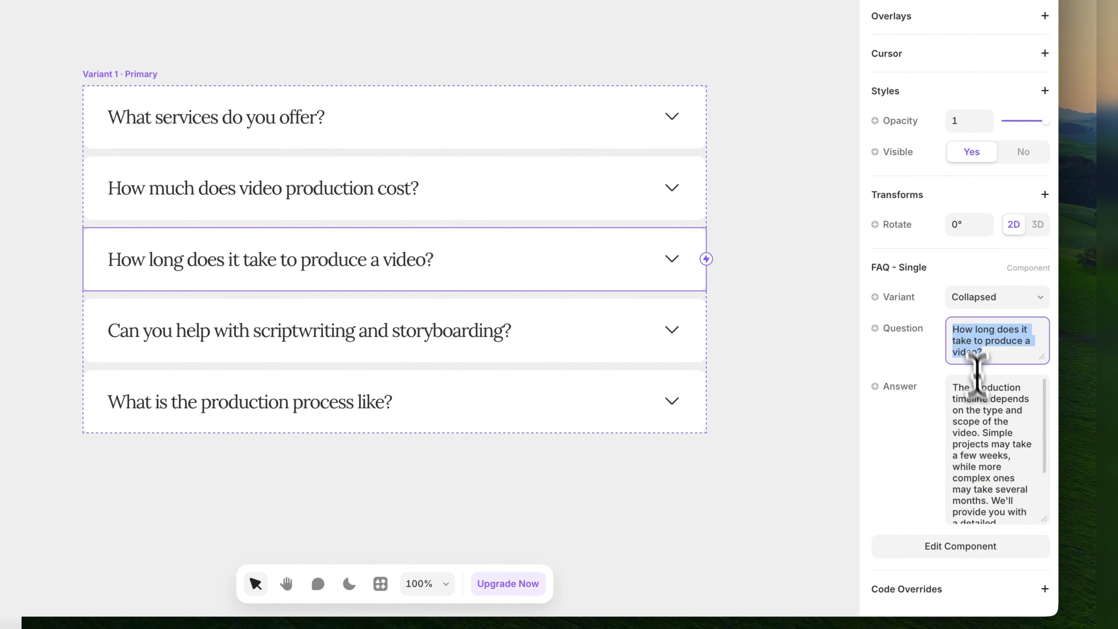
{"action": "left_click", "coordinate": [982, 404]}
{"action": "left_click", "coordinate": [582, 475]}
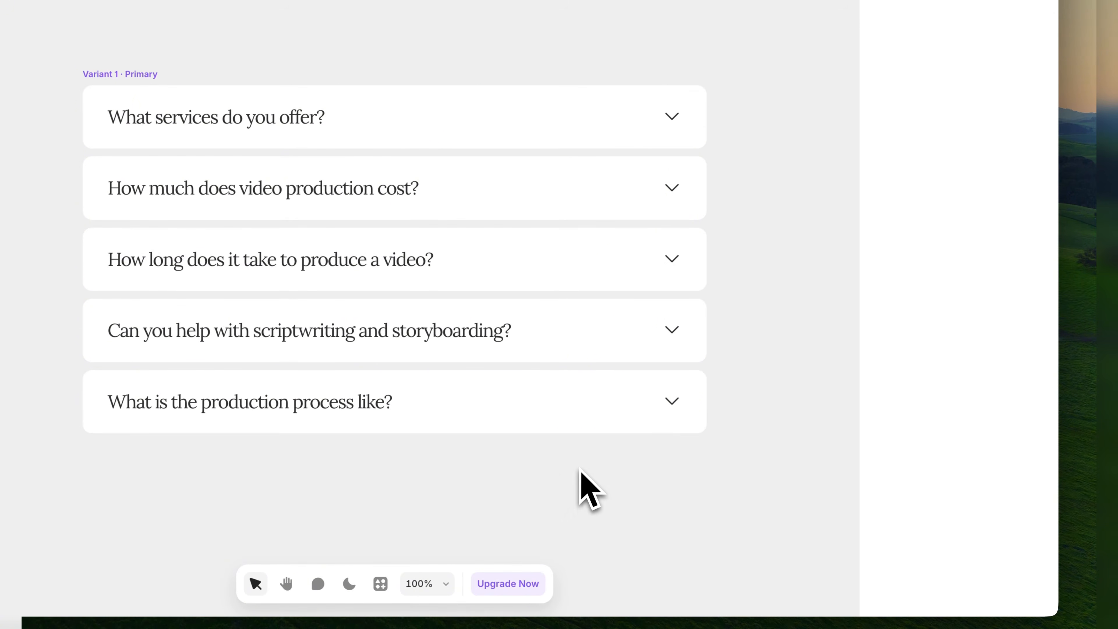
Check the question and answer fields of the last FAQ item and return to the Home page.
{"action": "left_click", "coordinate": [429, 388]}
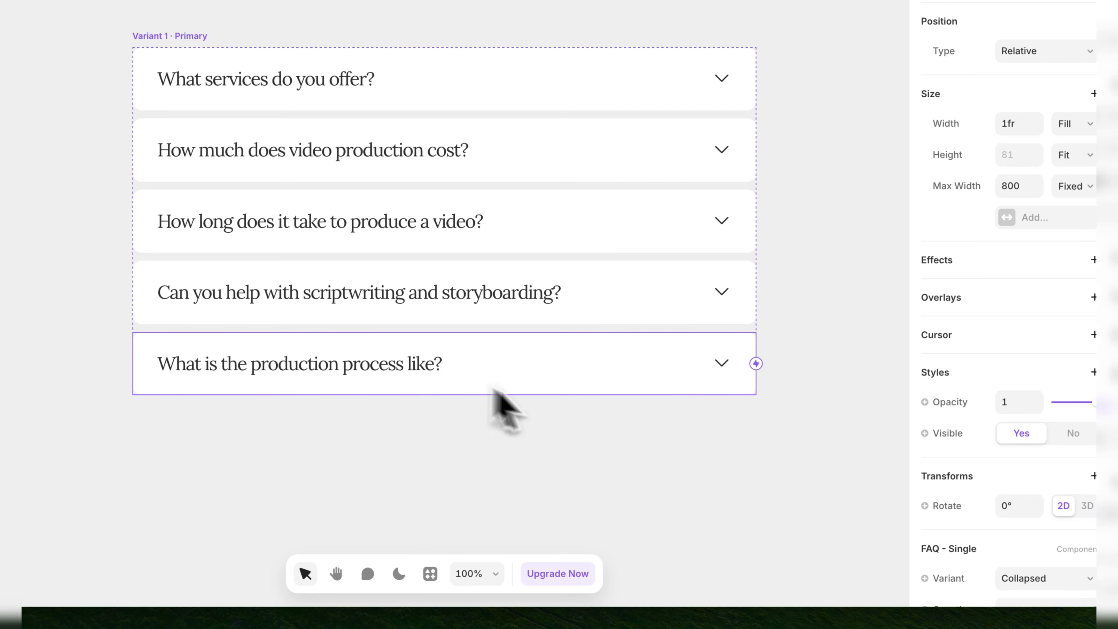
{"action": "scroll", "coordinate": [1090, 473], "scroll_direction": "down", "scroll_amount": 5}
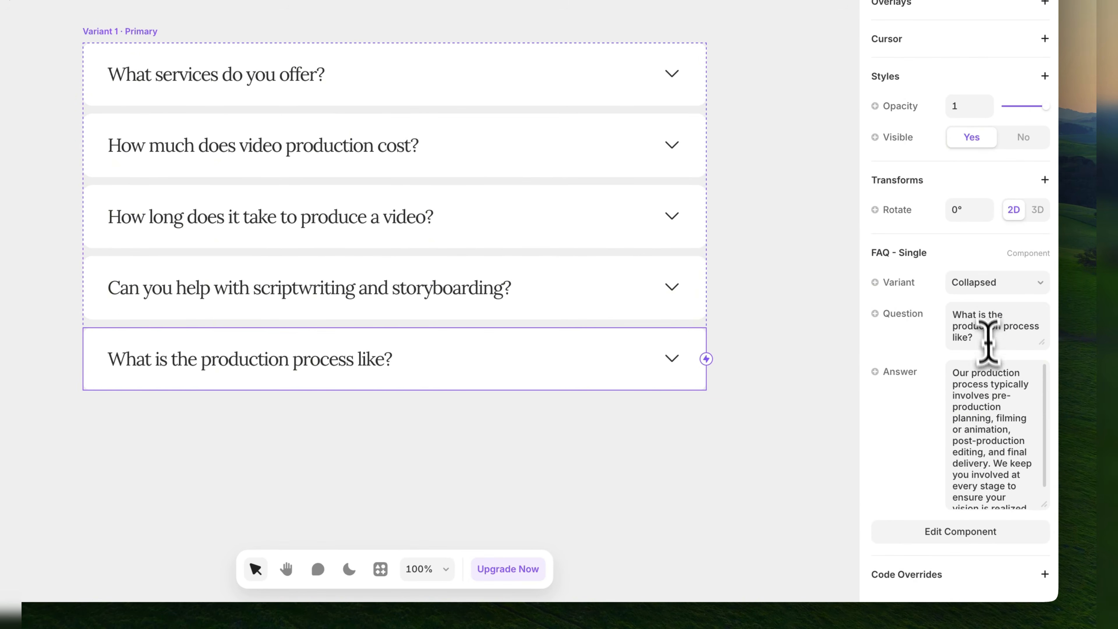
{"action": "left_click", "coordinate": [987, 331]}
{"action": "left_click", "coordinate": [981, 441]}
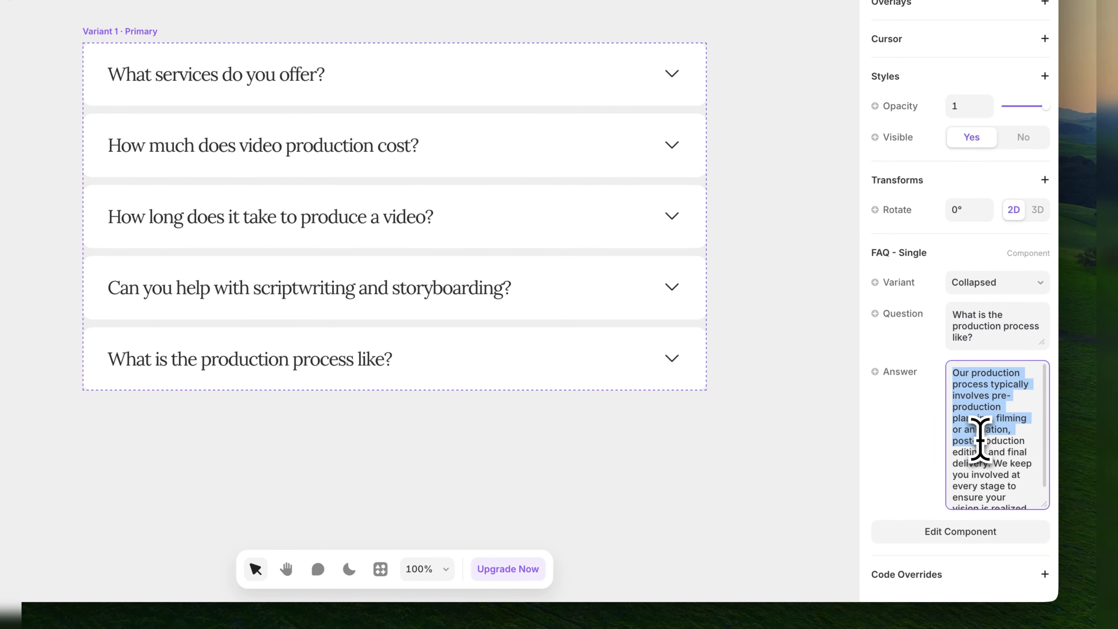
{"action": "left_click", "coordinate": [741, 466]}
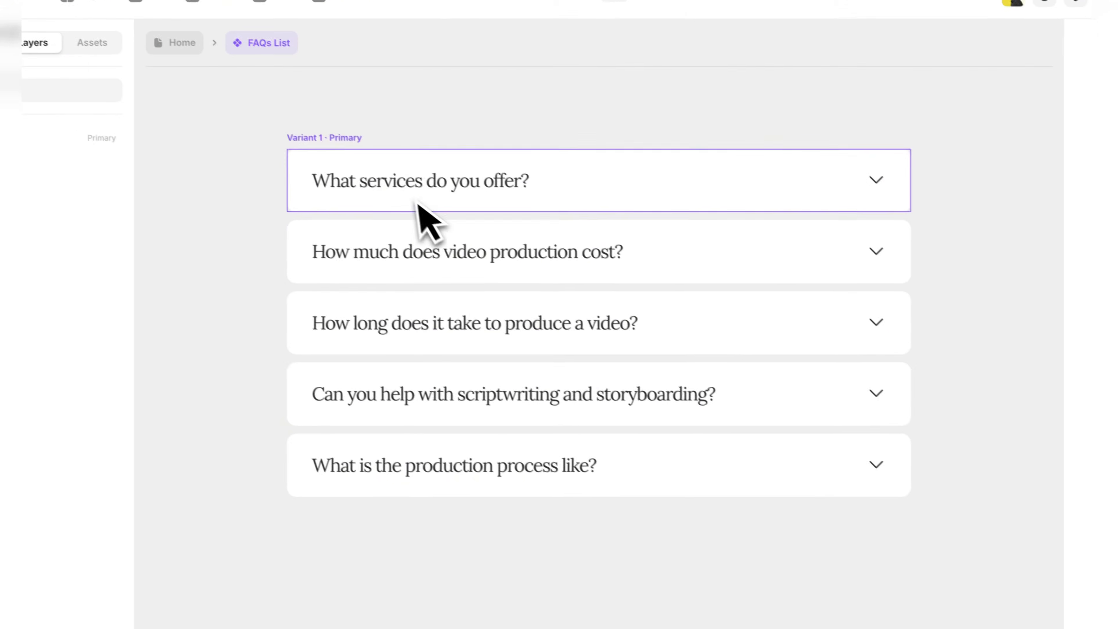
{"action": "left_click", "coordinate": [175, 42]}
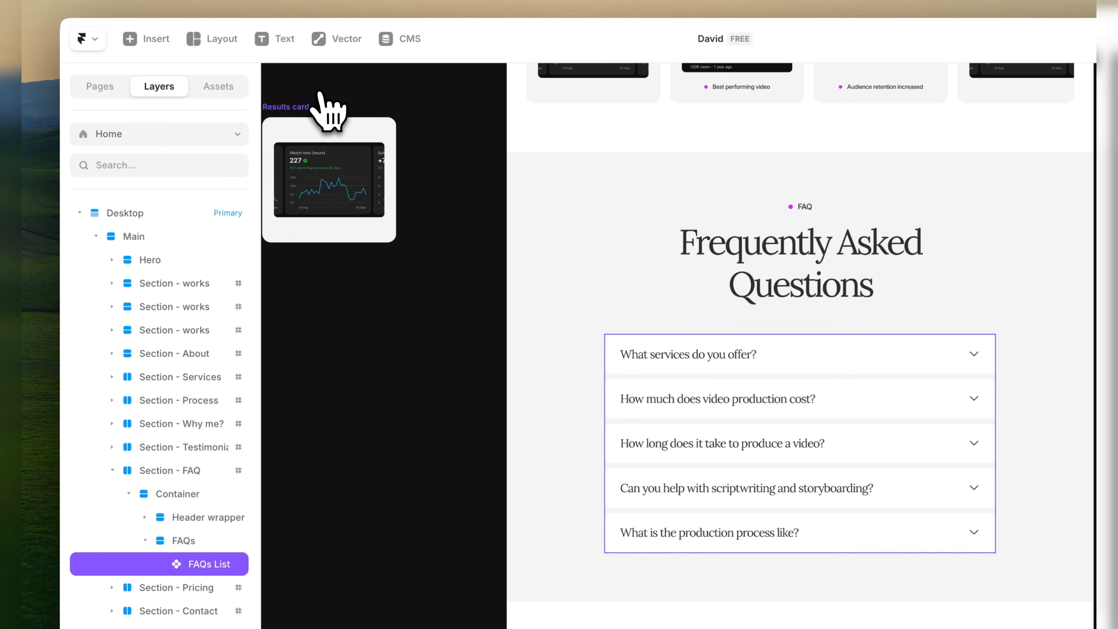
Change the tag text of the first card in the Pricing section to Short-Form Edits.
{"action": "scroll", "coordinate": [422, 397], "scroll_direction": "down", "scroll_amount": 10}
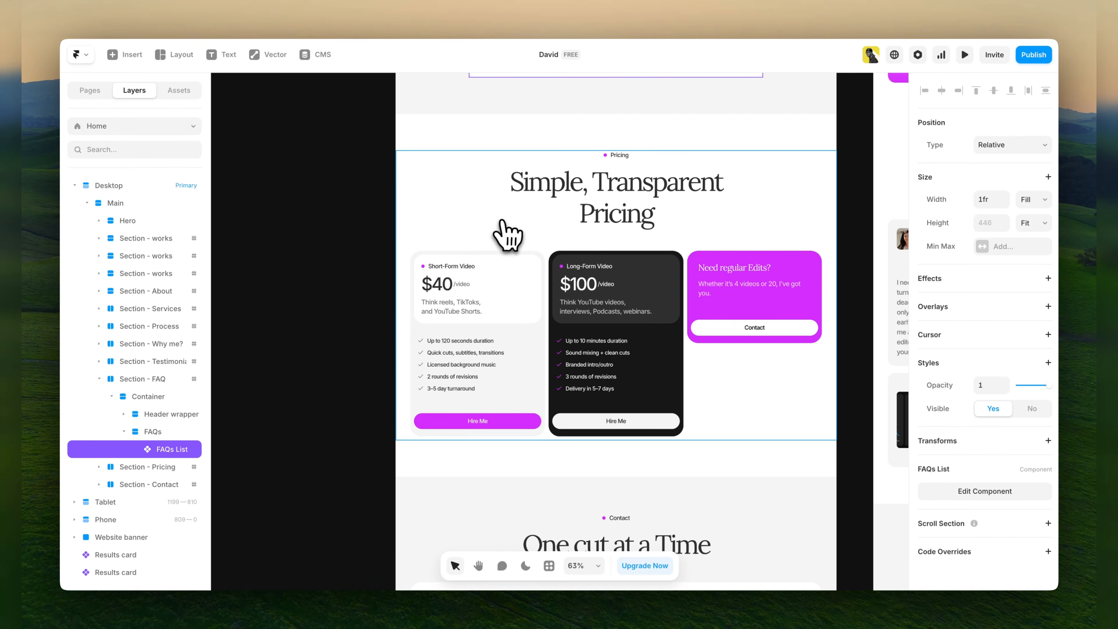
{"action": "scroll", "coordinate": [469, 344], "scroll_direction": "up", "scroll_amount": 2}
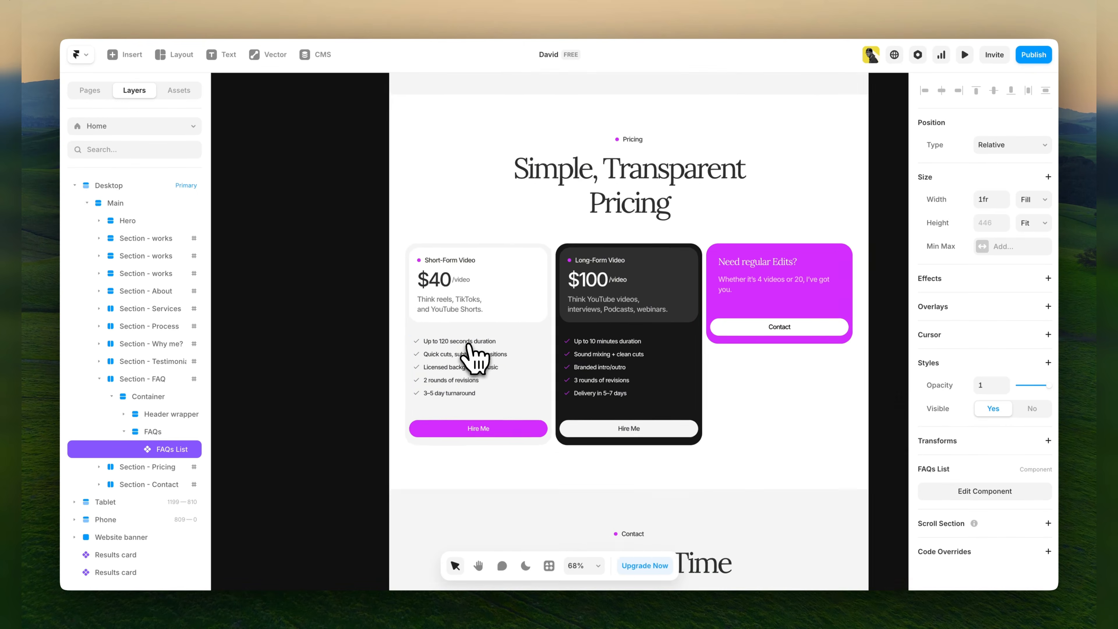
{"action": "scroll", "coordinate": [473, 356], "scroll_direction": "up", "scroll_amount": 3}
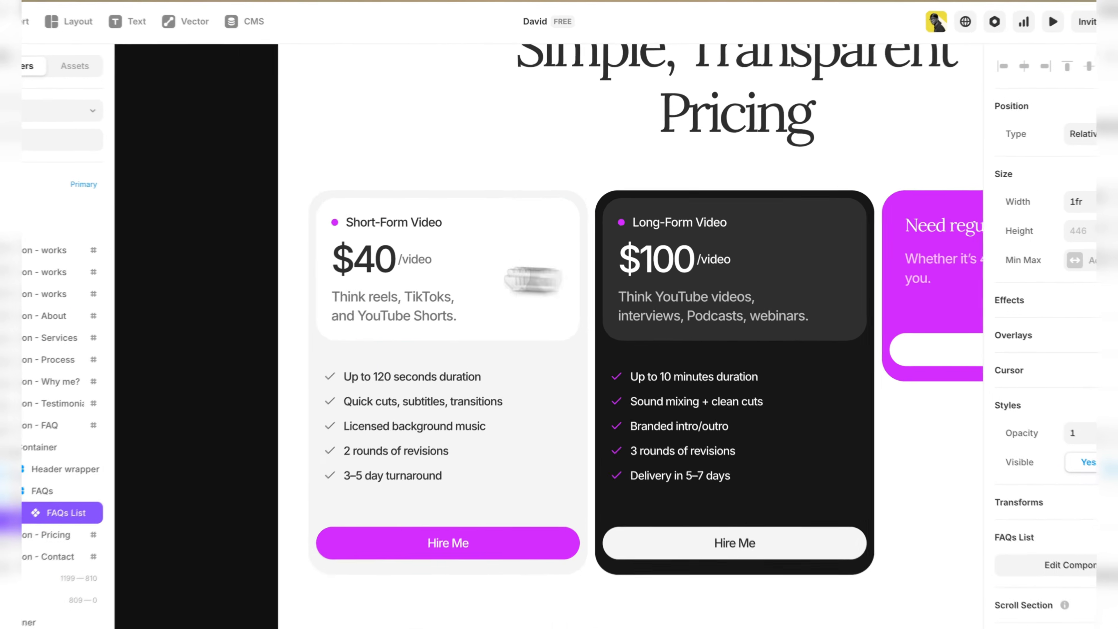
{"action": "left_click_drag", "start_coordinate": [532, 280], "coordinate": [370, 266]}
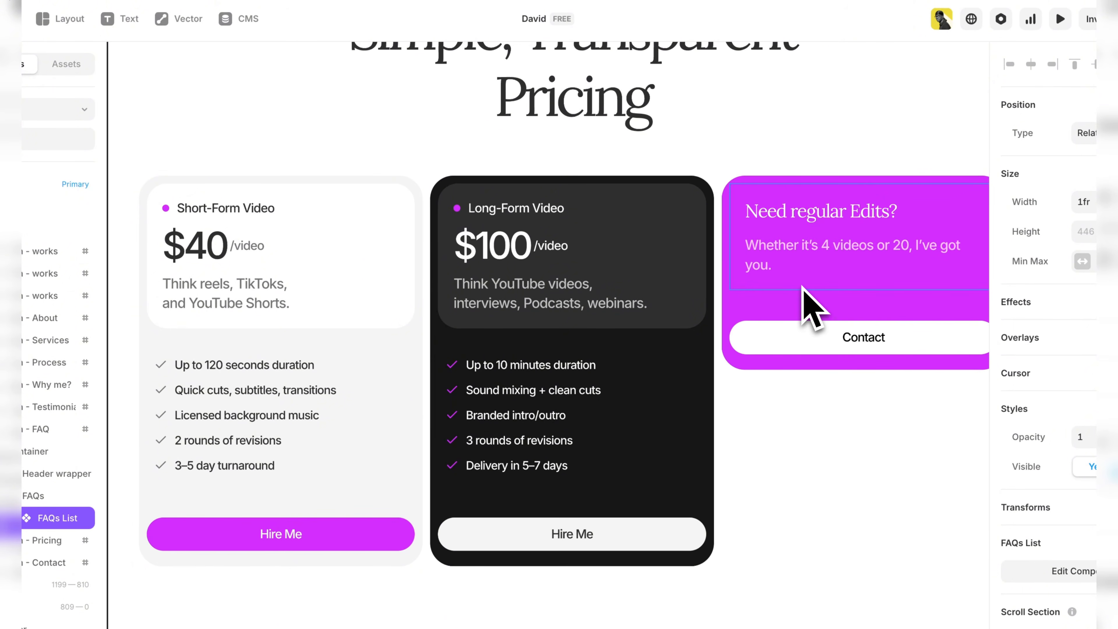
{"action": "left_click_drag", "start_coordinate": [375, 332], "coordinate": [477, 320]}
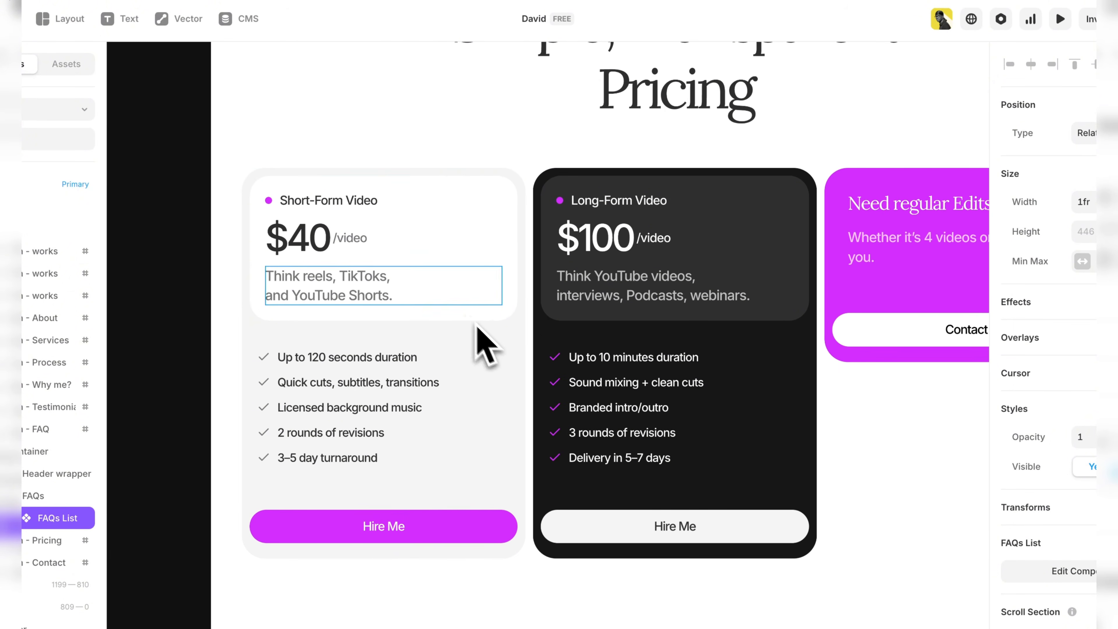
{"action": "left_click", "coordinate": [327, 223]}
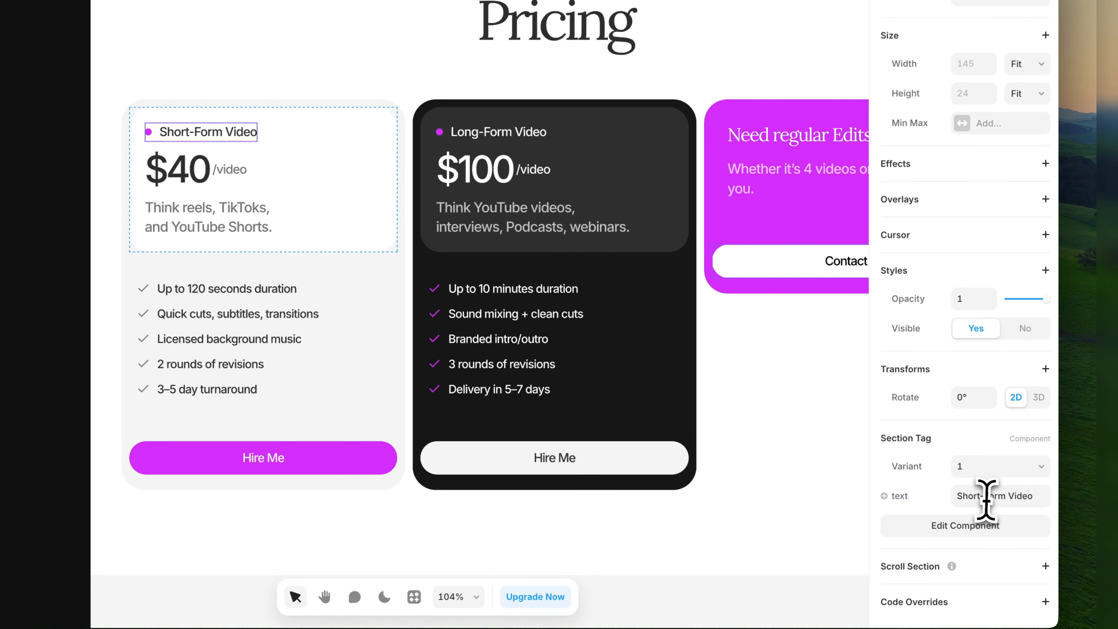
{"action": "left_click", "coordinate": [1030, 498]}
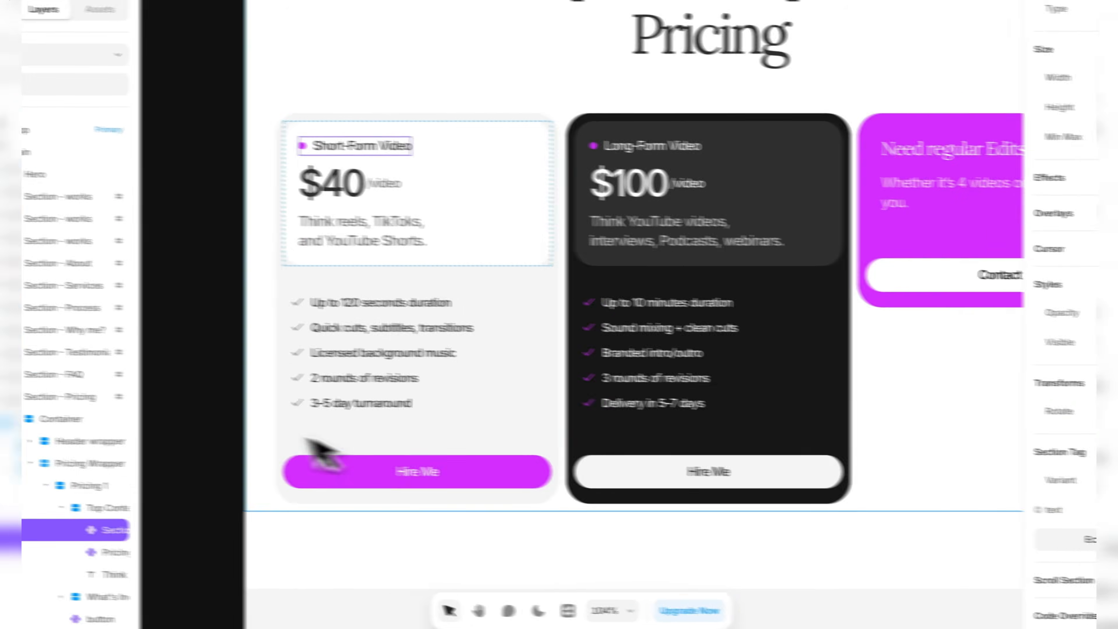
{"action": "left_click", "coordinate": [60, 410]}
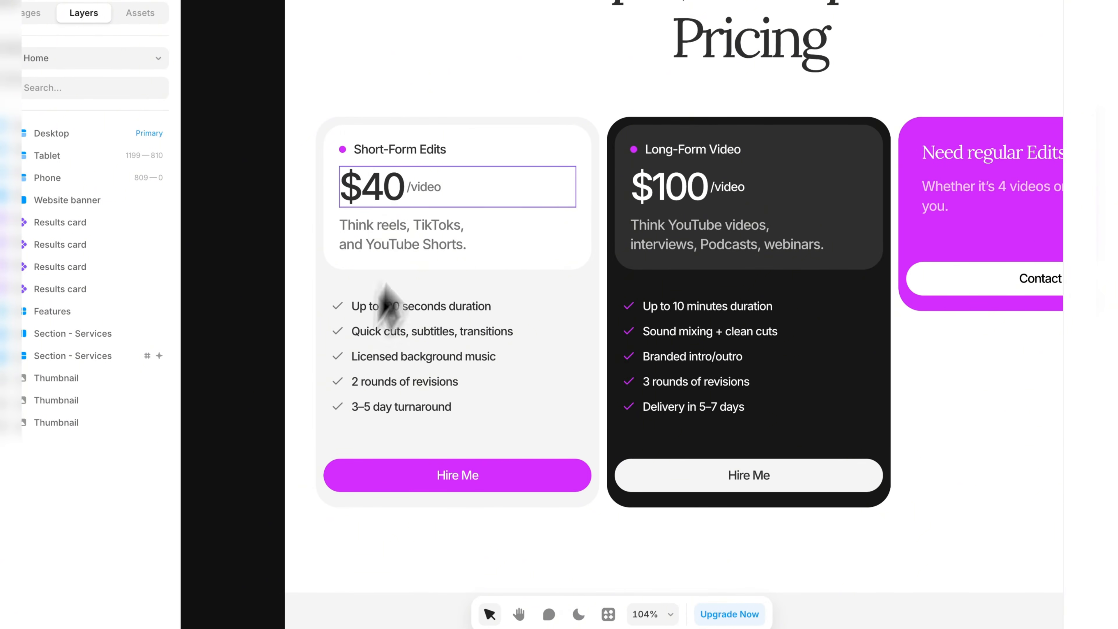
Set the price amount of the Short-Form Edits card to 60 and check its details text.
{"action": "left_click", "coordinate": [398, 195]}
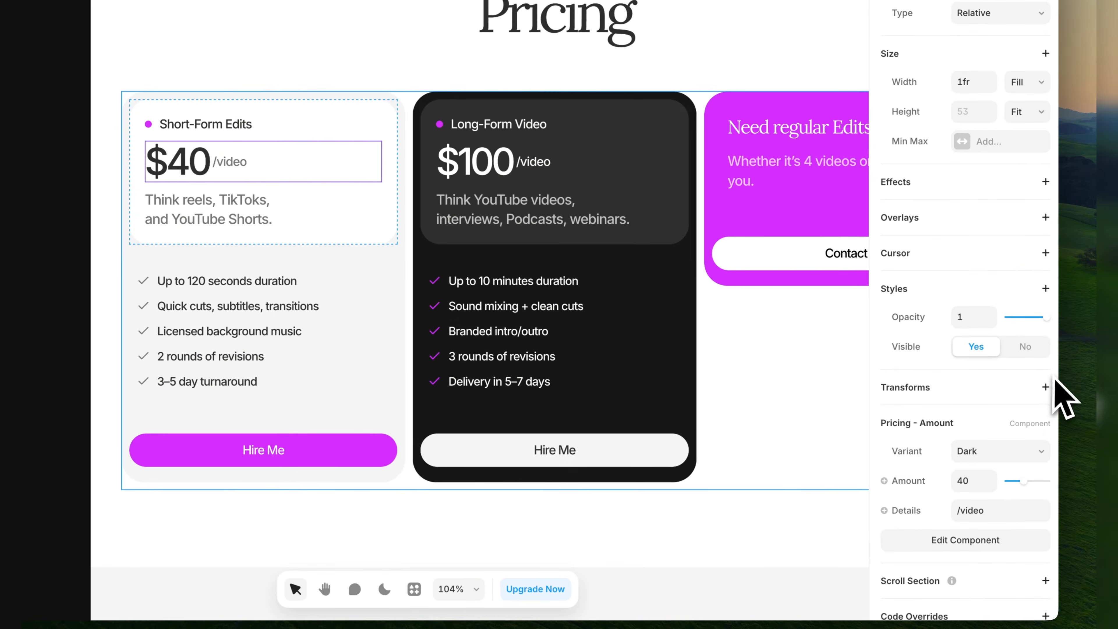
{"action": "left_click", "coordinate": [968, 462]}
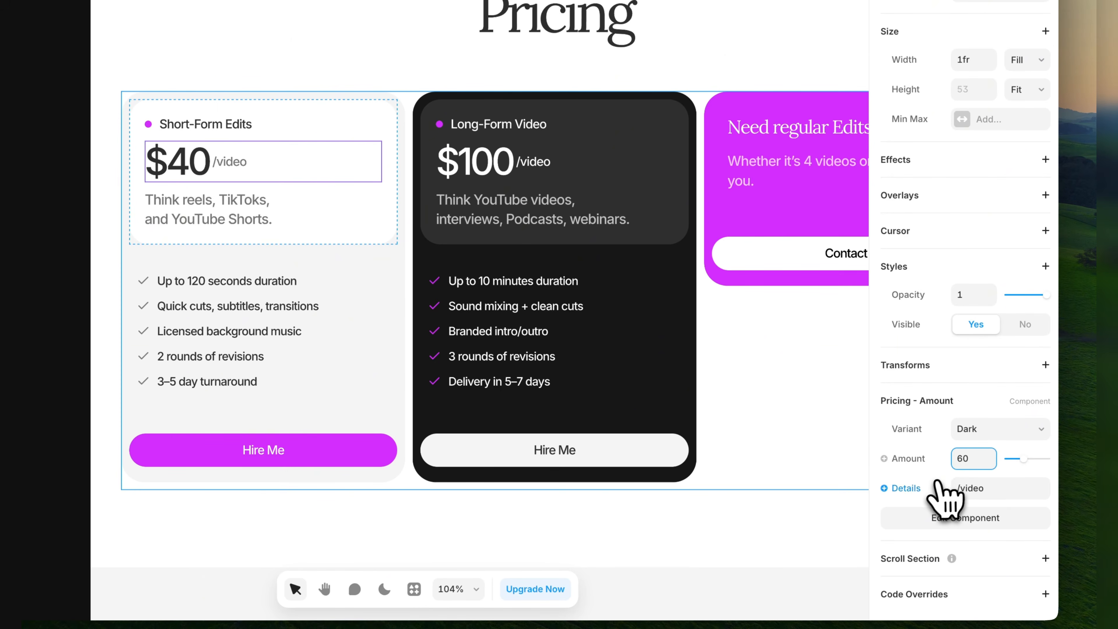
{"action": "left_click", "coordinate": [949, 485]}
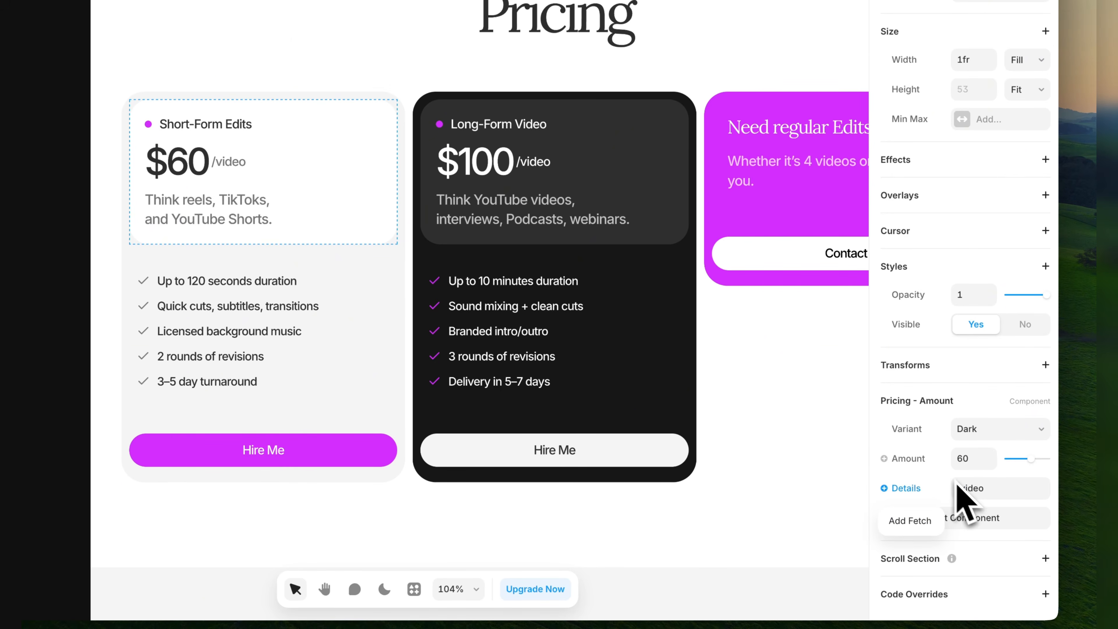
{"action": "left_click", "coordinate": [973, 489]}
{"action": "left_click", "coordinate": [975, 489]}
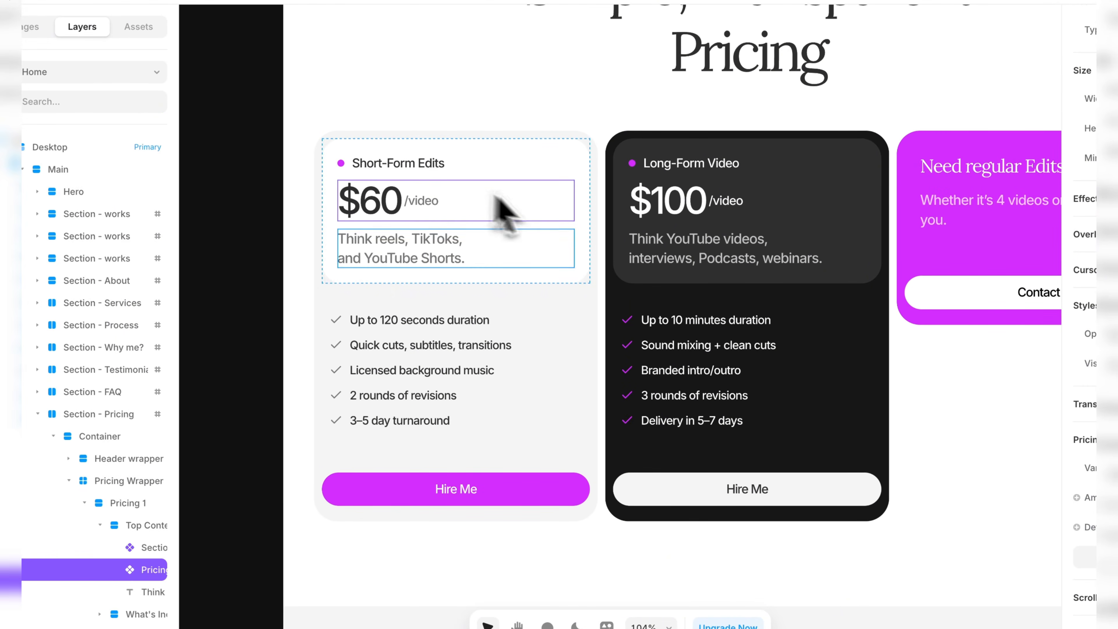
Check that the description text below the Short-Form Edits price can be edited, leave text editing and deselect it.
{"action": "left_click", "coordinate": [479, 264]}
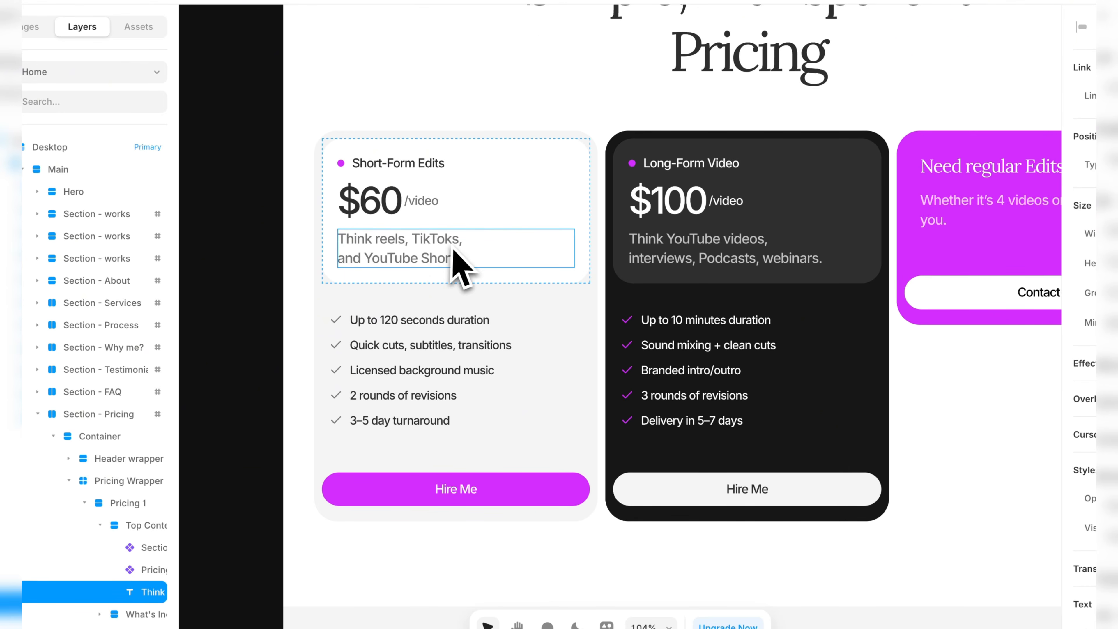
{"action": "double_click", "coordinate": [393, 253]}
{"action": "key", "text": "Escape"}
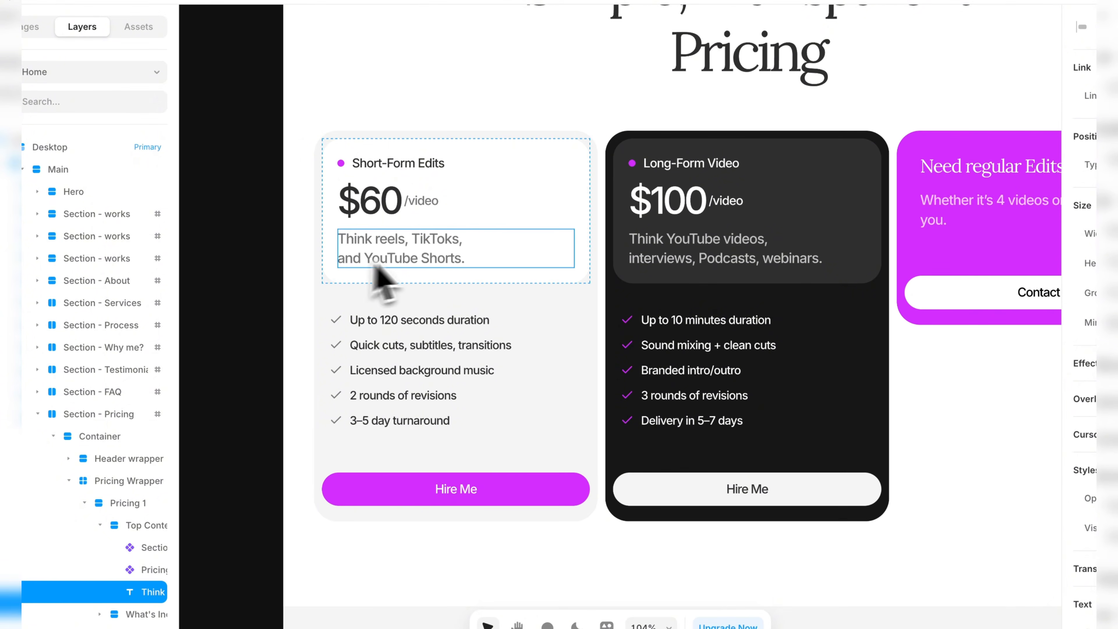
{"action": "scroll", "coordinate": [1052, 384], "scroll_direction": "down", "scroll_amount": 5}
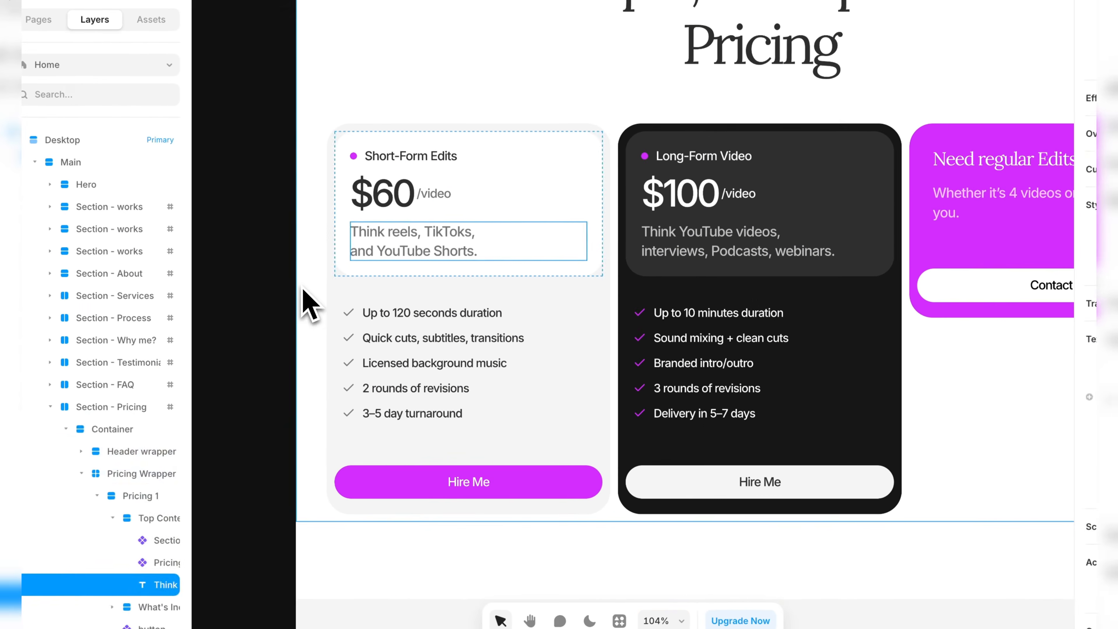
{"action": "left_click", "coordinate": [98, 285]}
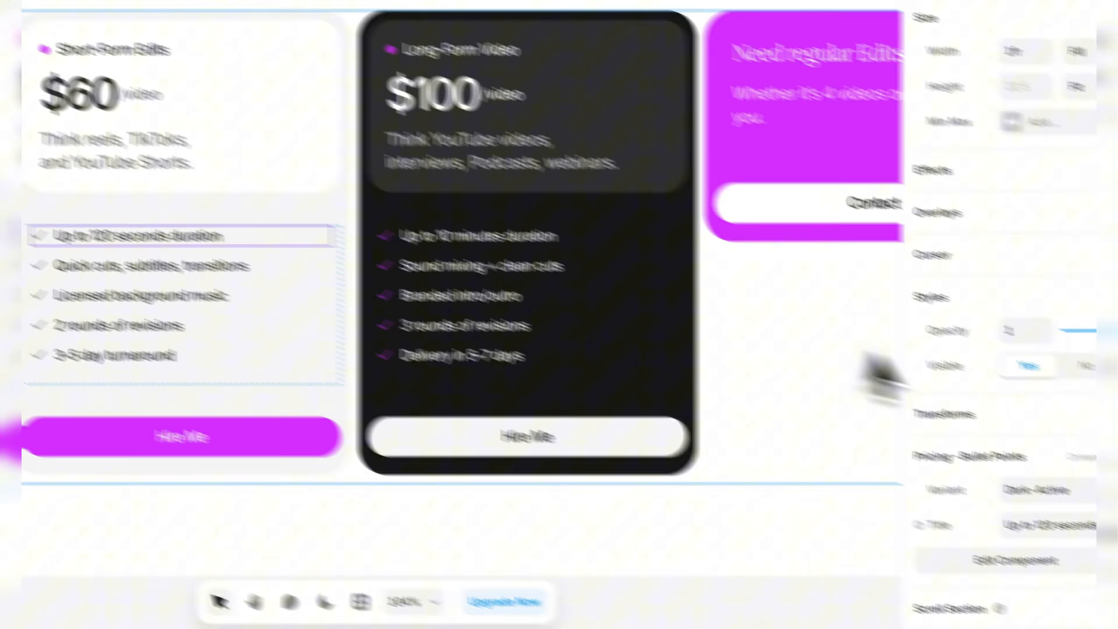
Check the title field of the Up to 120 seconds duration bullet point in the Short-Form Edits card.
{"action": "scroll", "coordinate": [1026, 394], "scroll_direction": "down", "scroll_amount": 2}
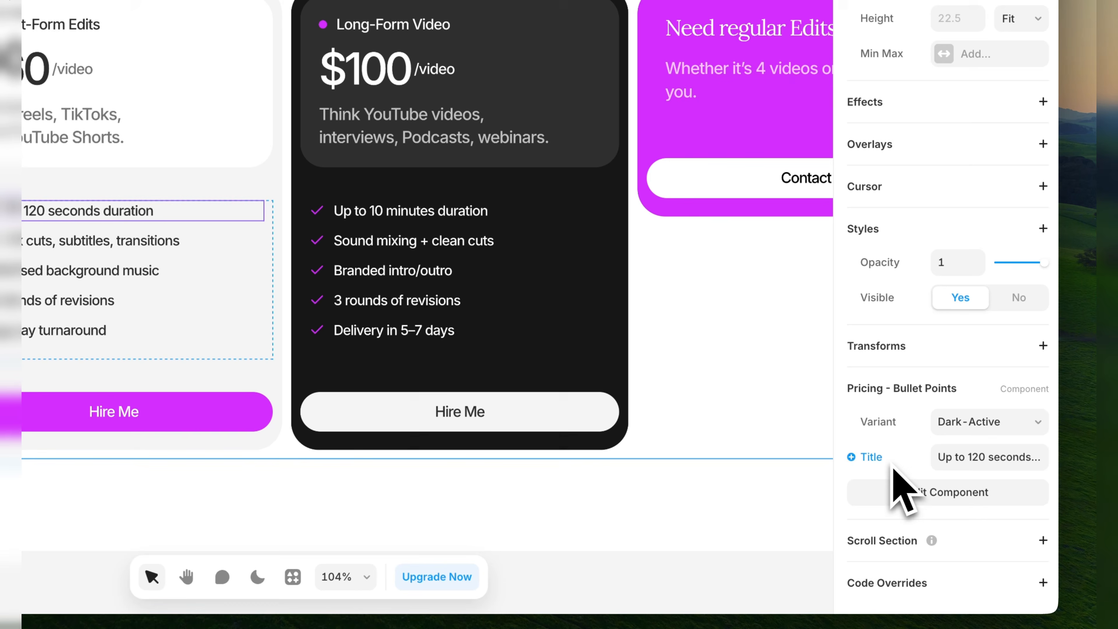
{"action": "left_click", "coordinate": [974, 457]}
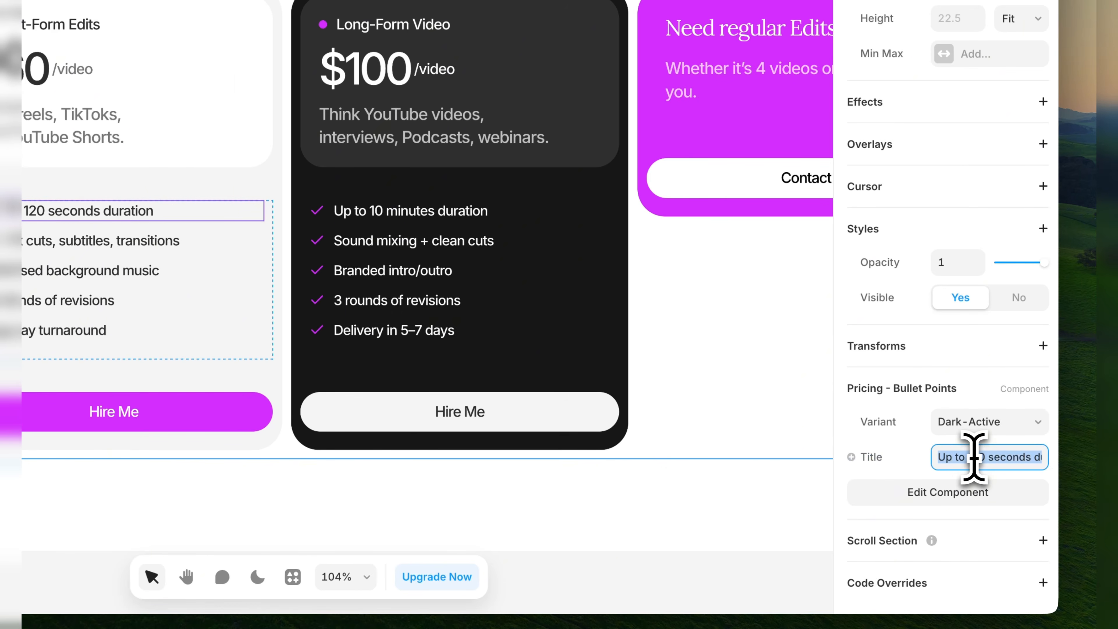
{"action": "left_click", "coordinate": [844, 494]}
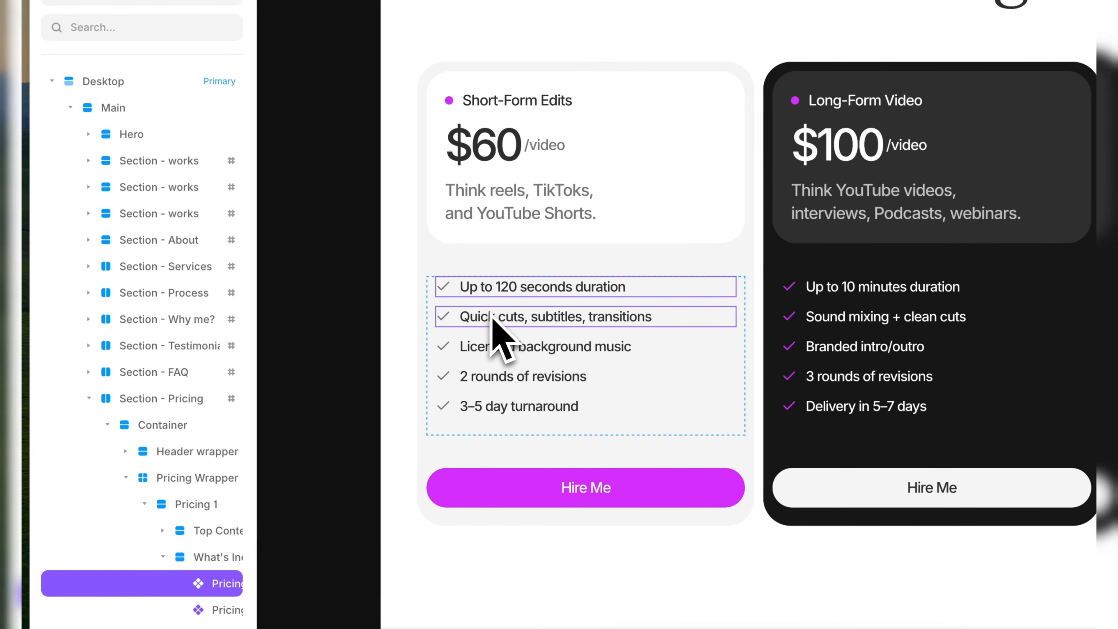
Check the remaining bullet points of the Short-Form Edits card and the tag, price and description of the Long-Form Video card.
{"action": "left_click", "coordinate": [492, 318]}
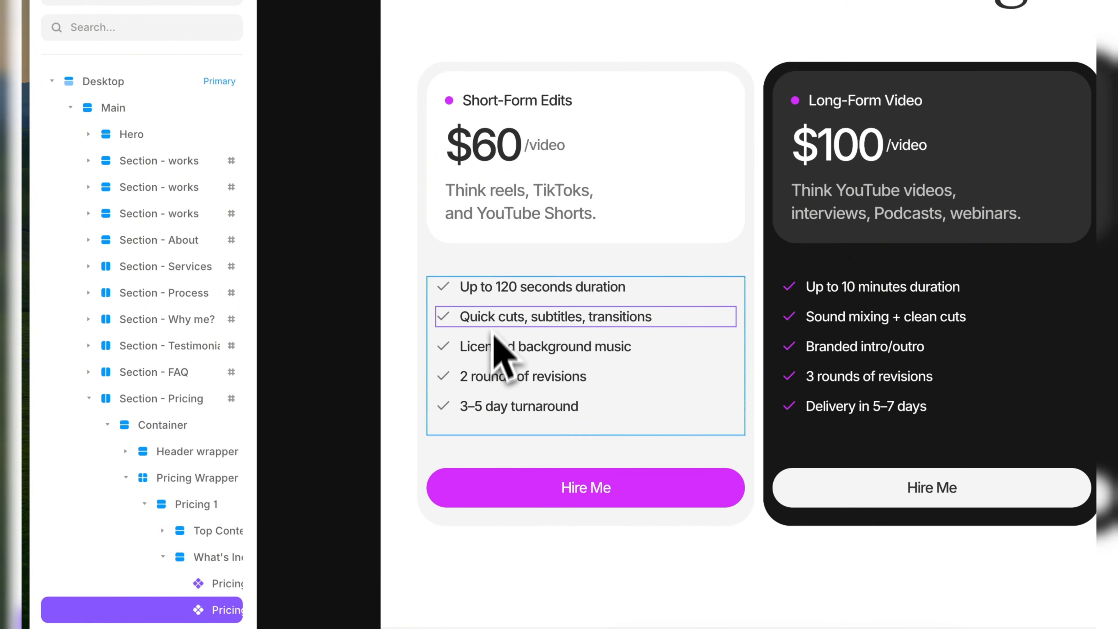
{"action": "left_click", "coordinate": [494, 417]}
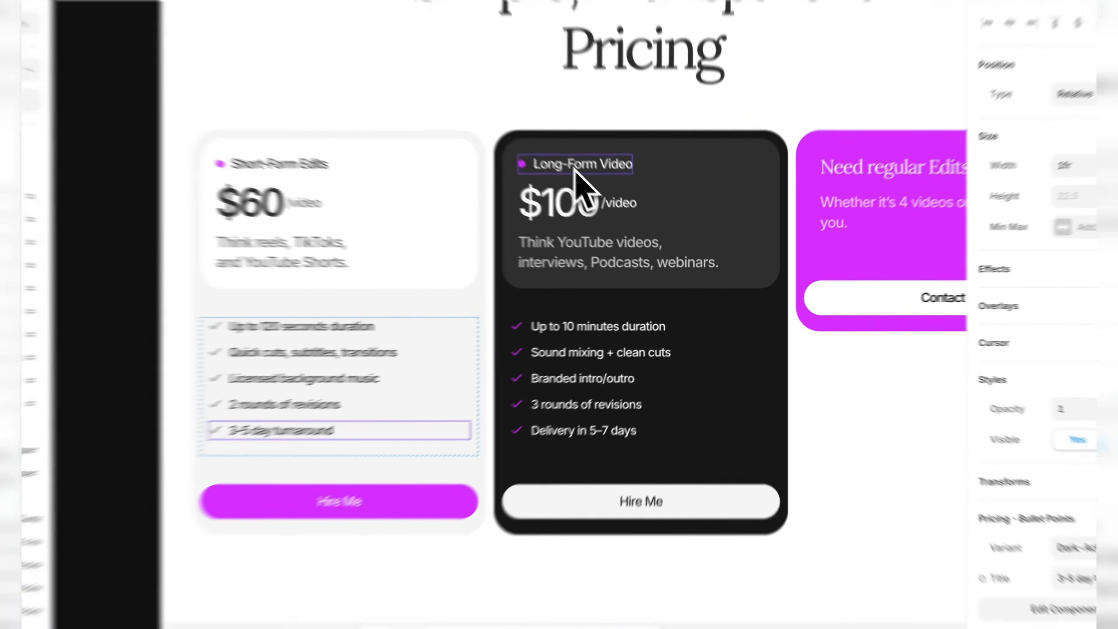
{"action": "left_click", "coordinate": [609, 201]}
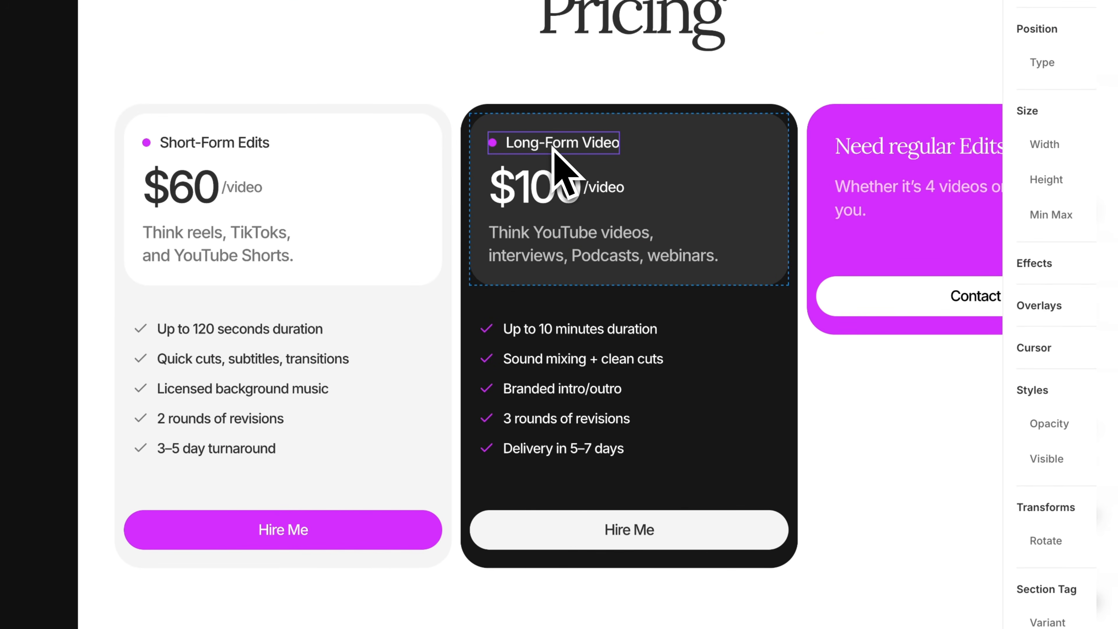
{"action": "left_click", "coordinate": [557, 194]}
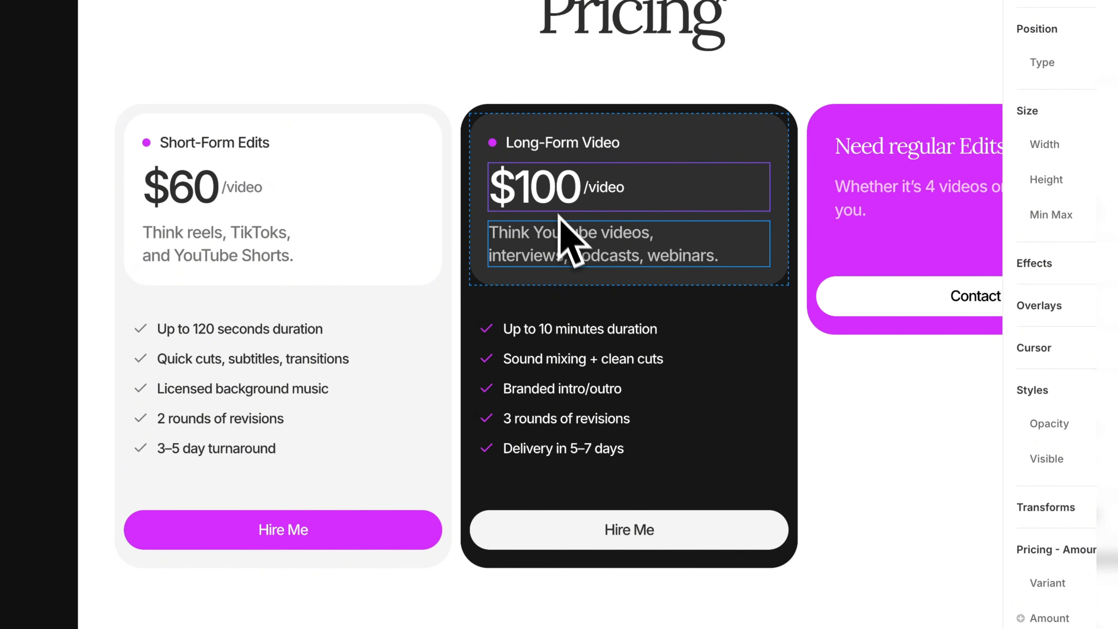
{"action": "left_click", "coordinate": [563, 249]}
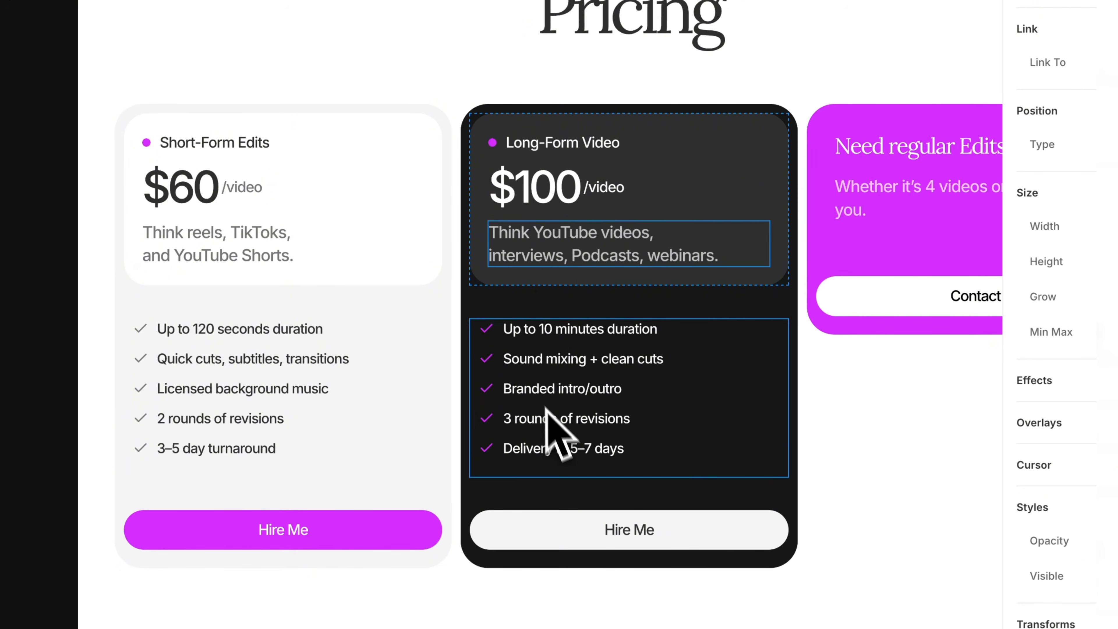
View the Need regular Edits? card and check the text, link and fill settings of the Short-Form Edits card's Hire Me button.
{"action": "key", "text": "space"}
{"action": "left_click_drag", "start_coordinate": [757, 364], "coordinate": [603, 365]}
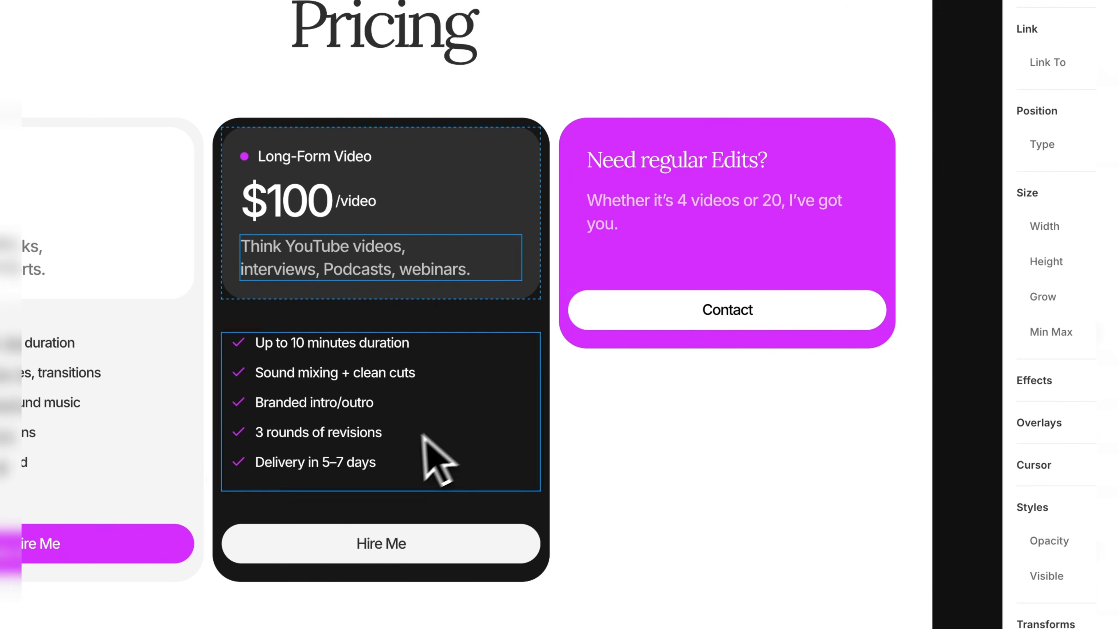
{"action": "key", "text": "space"}
{"action": "left_click_drag", "start_coordinate": [407, 438], "coordinate": [524, 387]}
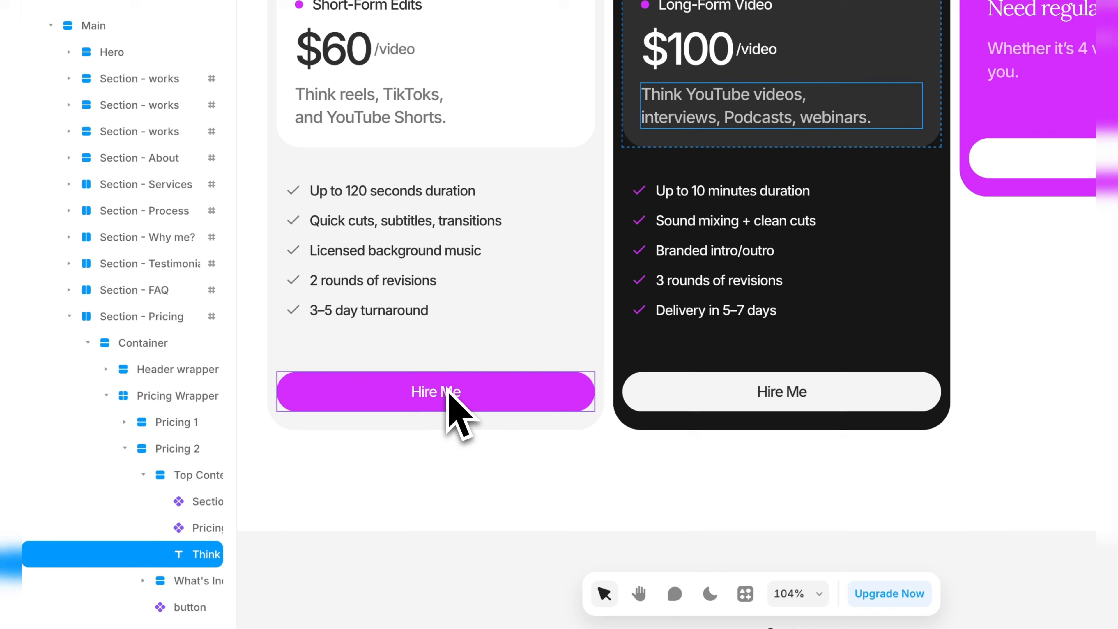
{"action": "left_click", "coordinate": [449, 391]}
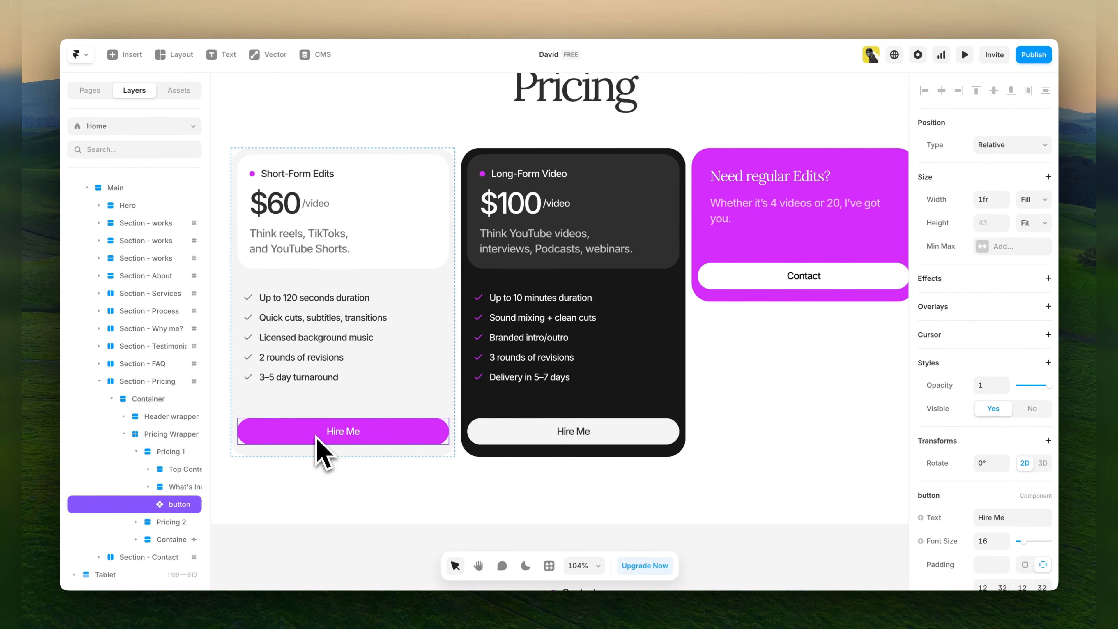
{"action": "scroll", "coordinate": [1056, 454], "scroll_direction": "down", "scroll_amount": 5}
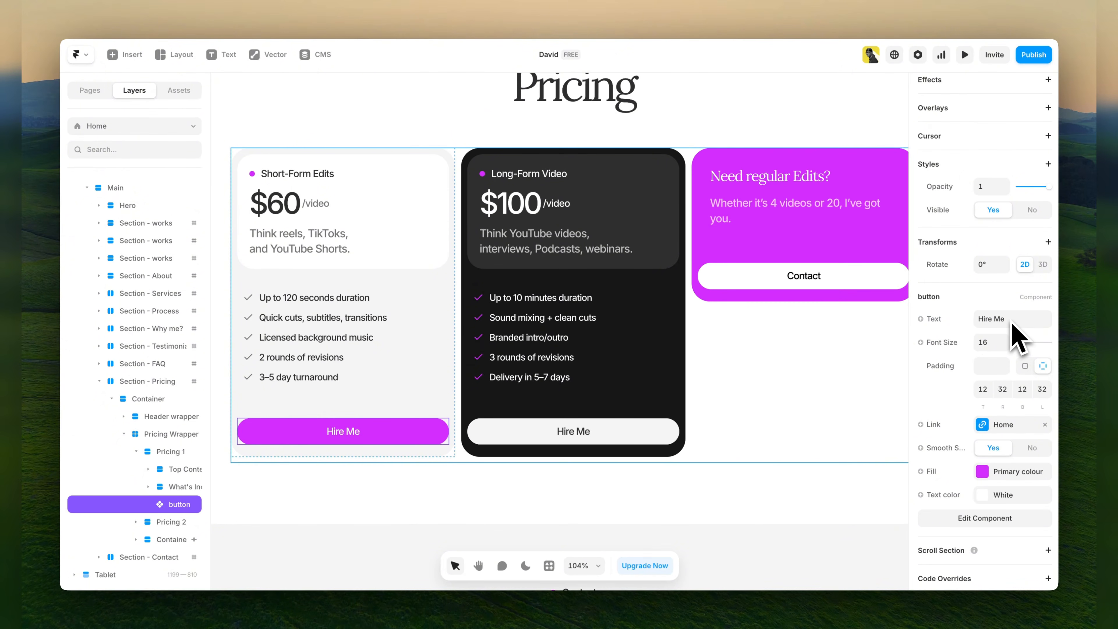
{"action": "scroll", "coordinate": [412, 429], "scroll_direction": "down", "scroll_amount": 1}
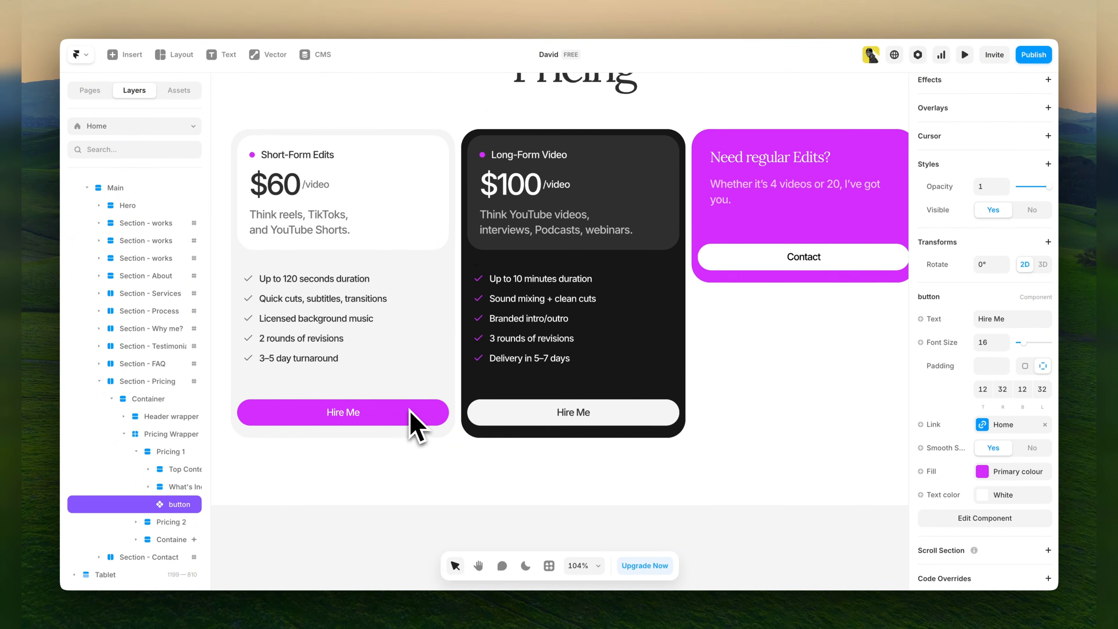
Check the heading and description text of the custom quote card in the Contact section.
{"action": "scroll", "coordinate": [411, 430], "scroll_direction": "down", "scroll_amount": 10}
{"action": "scroll", "coordinate": [412, 429], "scroll_direction": "up", "scroll_amount": 1}
{"action": "scroll", "coordinate": [412, 430], "scroll_direction": "down", "scroll_amount": 3}
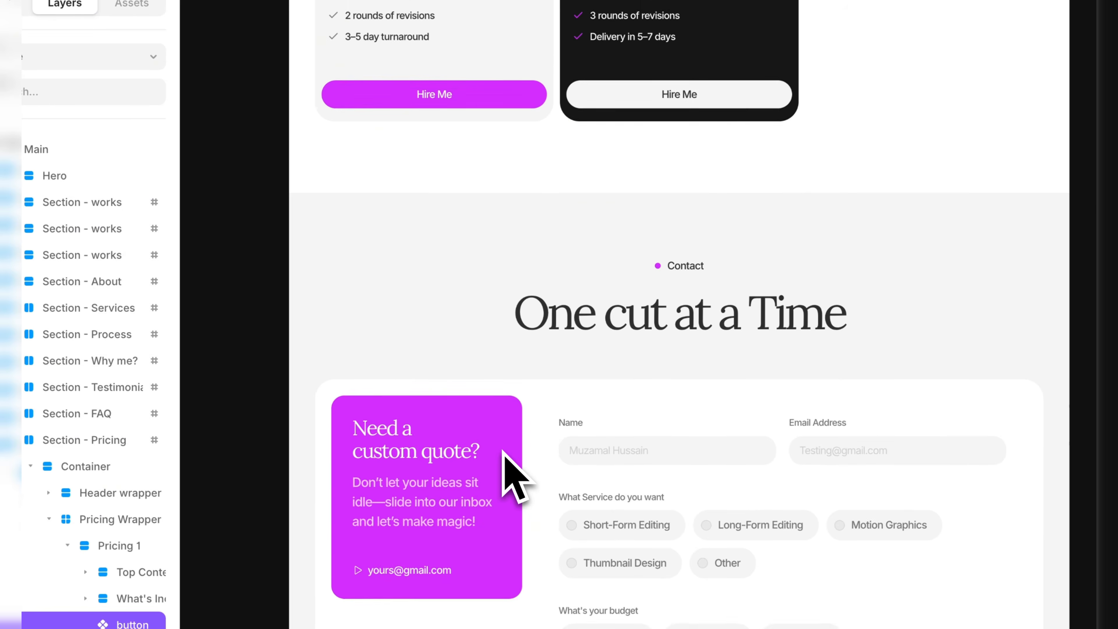
{"action": "scroll", "coordinate": [502, 450], "scroll_direction": "down", "scroll_amount": 3}
{"action": "left_click", "coordinate": [242, 407]}
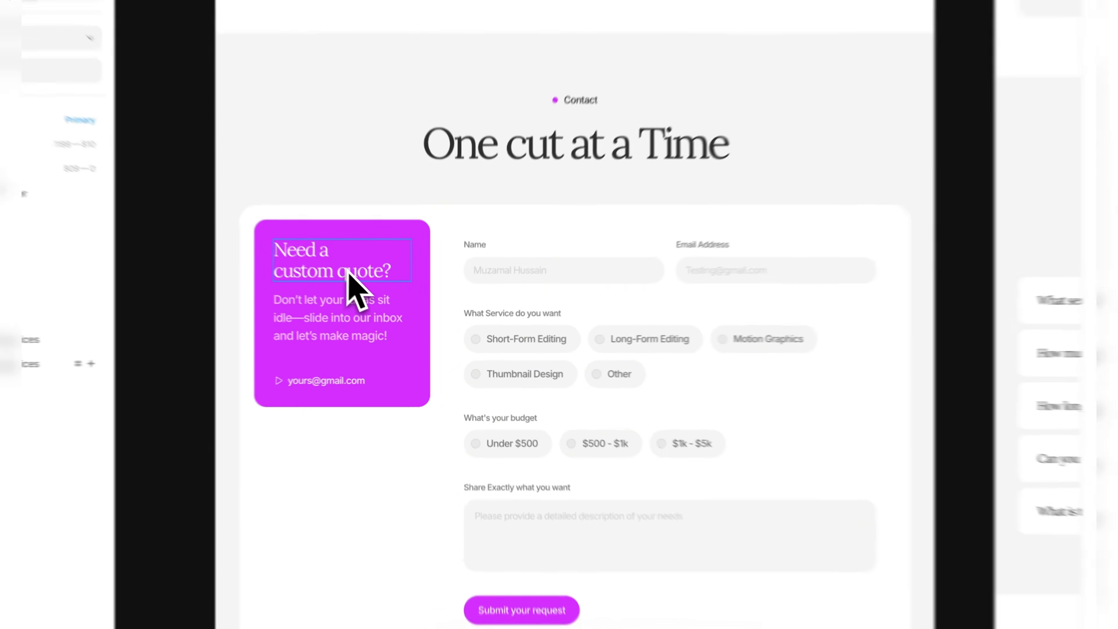
{"action": "double_click", "coordinate": [375, 292]}
{"action": "left_click", "coordinate": [380, 328]}
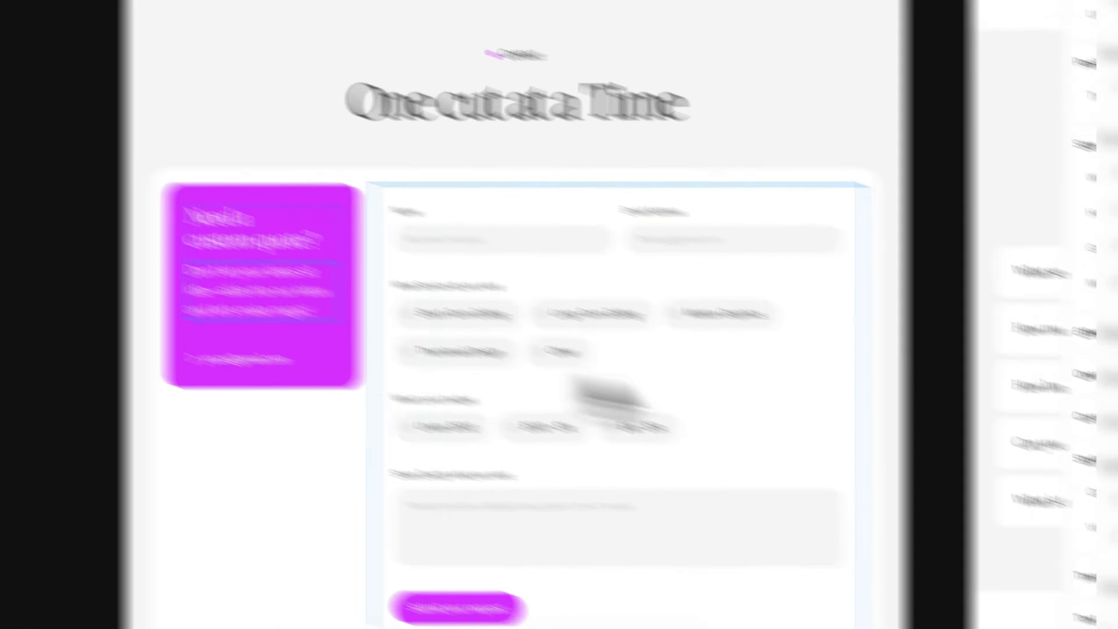
{"action": "left_click", "coordinate": [980, 300]}
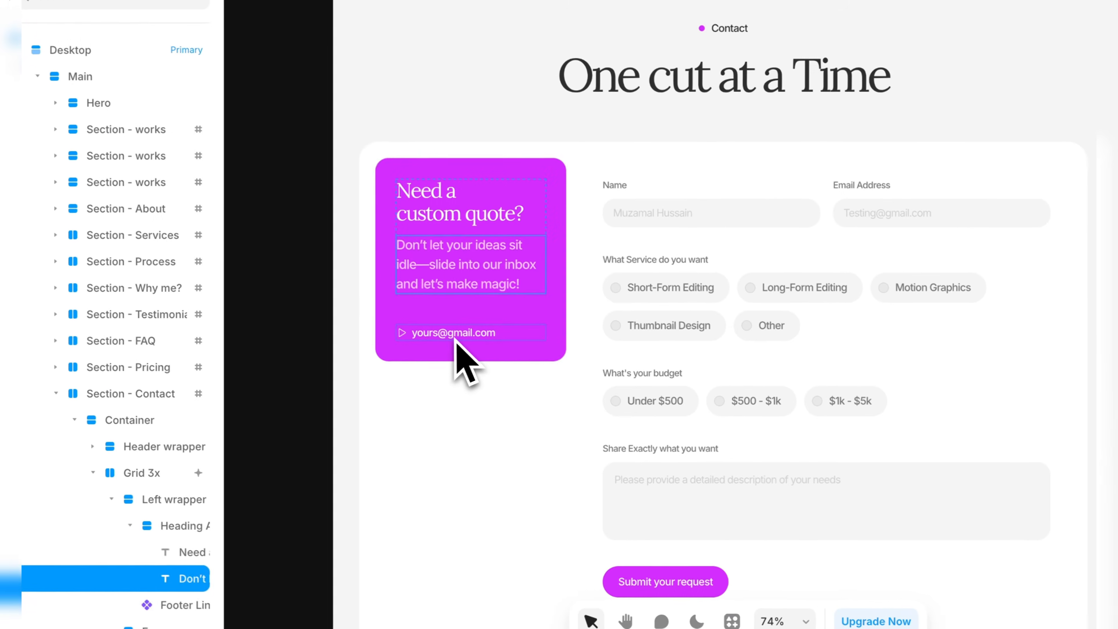
Check the link text and mailto address of the email link in the custom quote card, and close the link settings.
{"action": "left_click", "coordinate": [303, 311]}
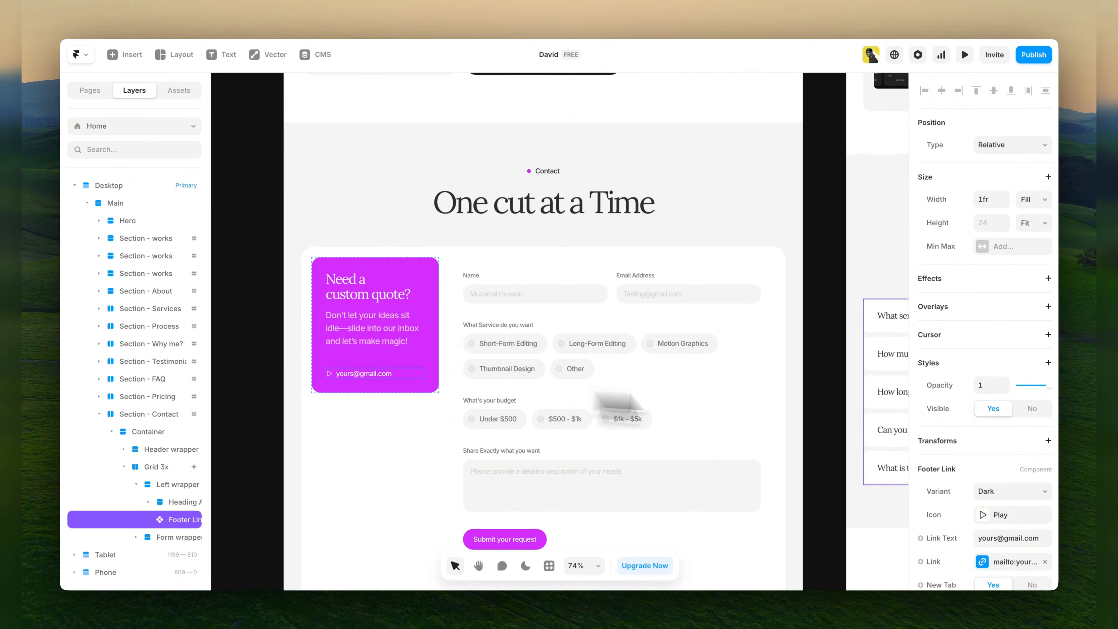
{"action": "scroll", "coordinate": [983, 429], "scroll_direction": "down", "scroll_amount": 3}
{"action": "left_click", "coordinate": [988, 438]}
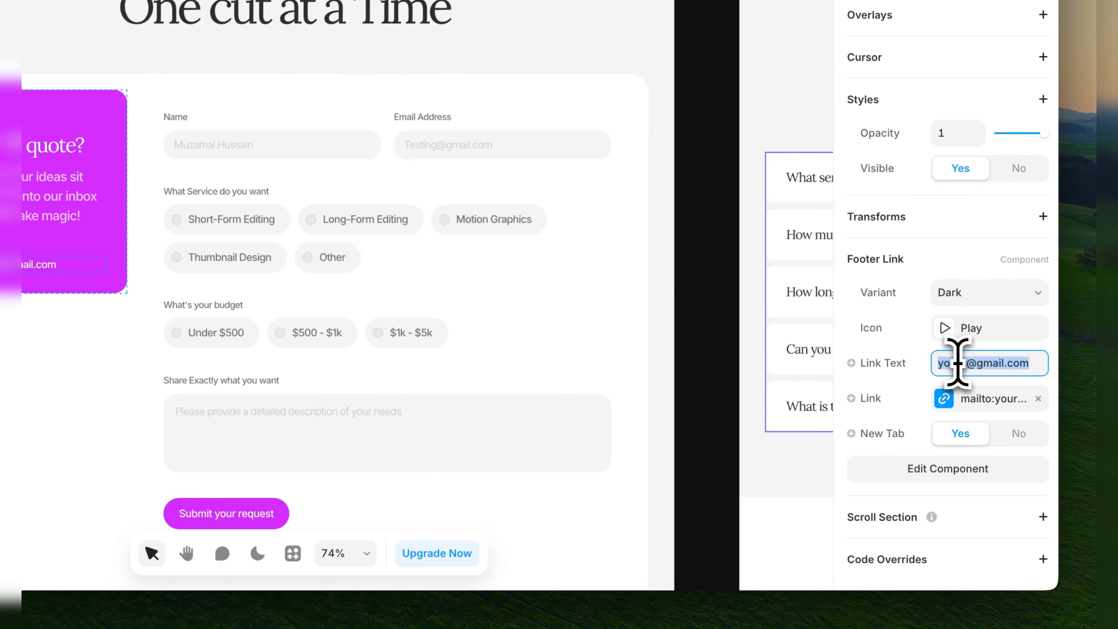
{"action": "left_click", "coordinate": [944, 399]}
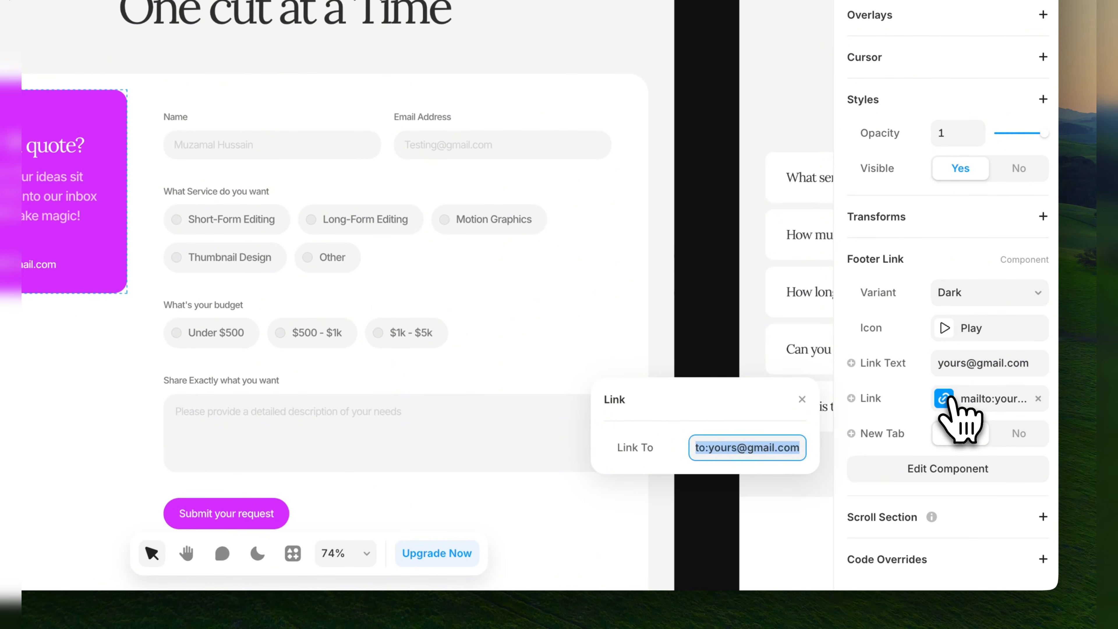
{"action": "left_click", "coordinate": [713, 447]}
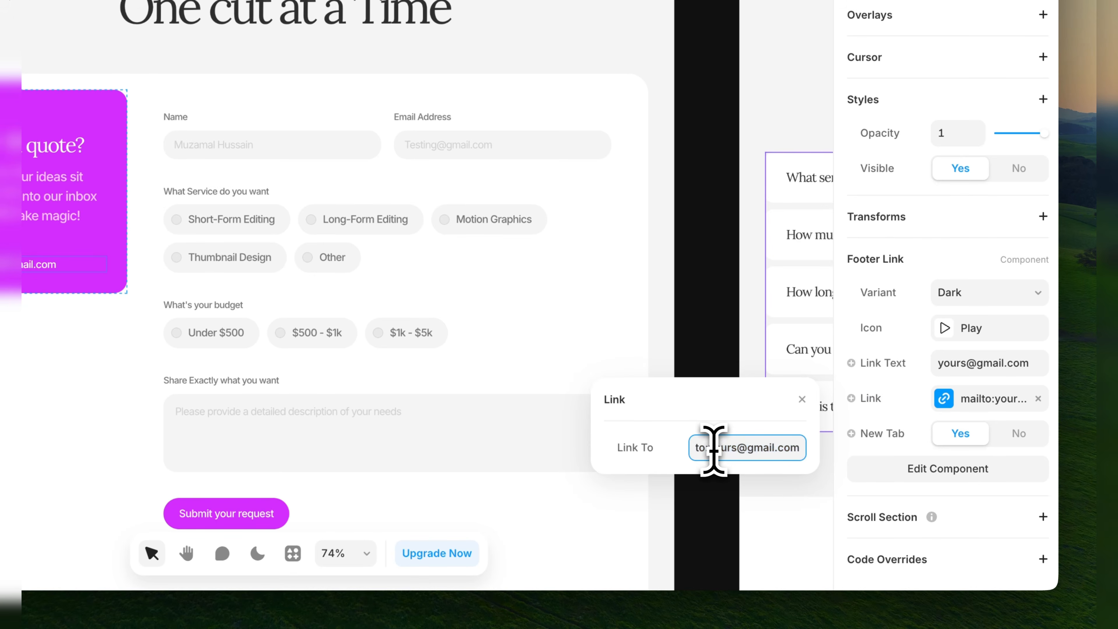
{"action": "left_click_drag", "start_coordinate": [773, 448], "coordinate": [714, 449]}
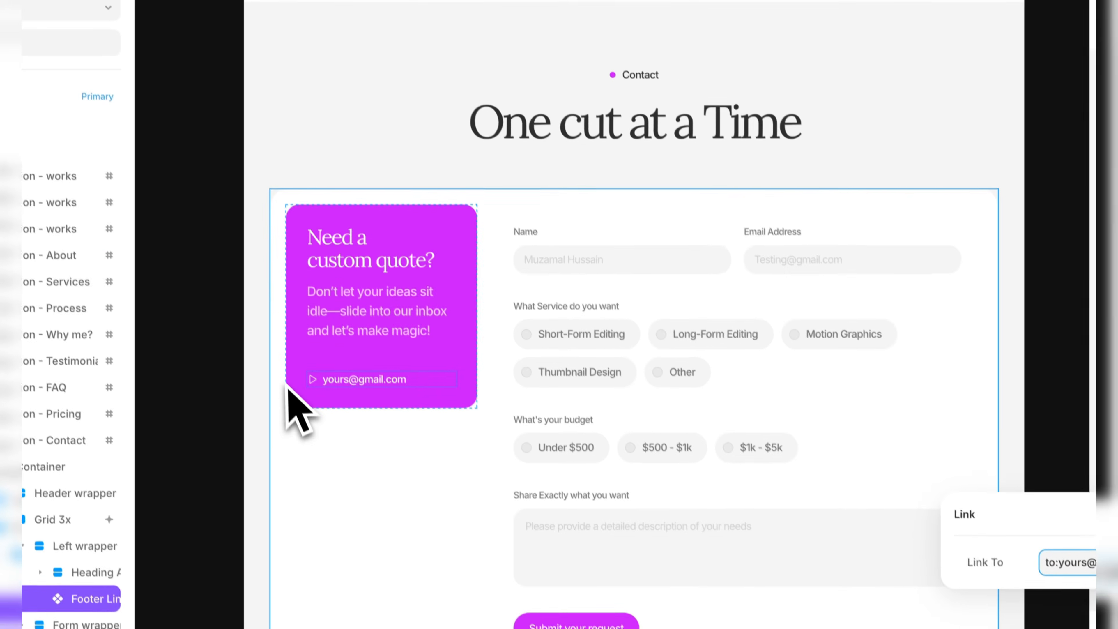
{"action": "left_click", "coordinate": [286, 388]}
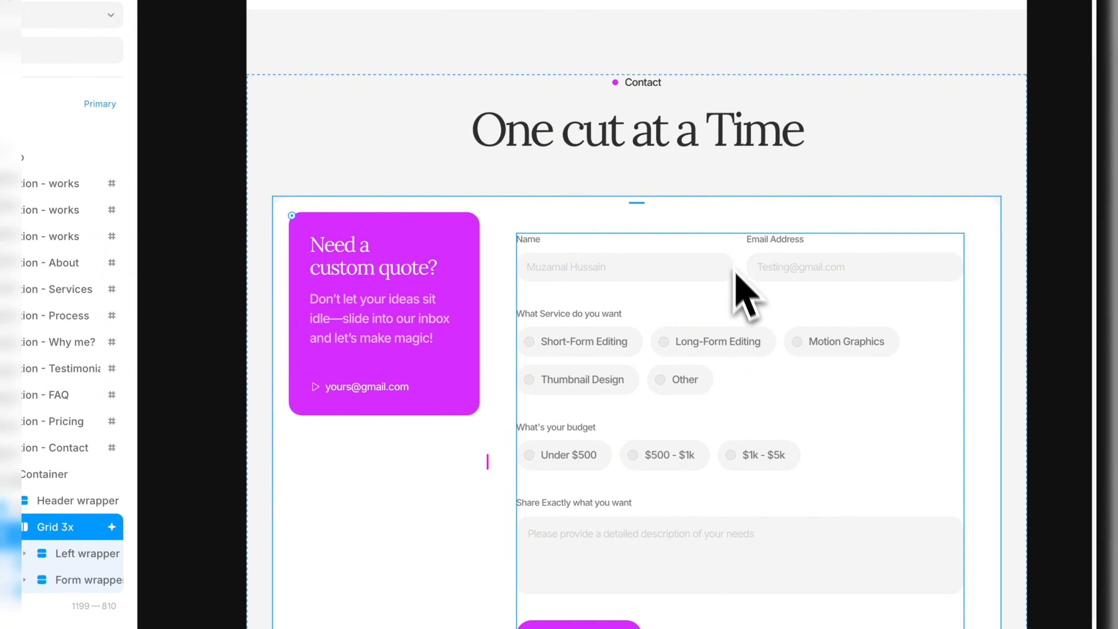
Set the Contact section's form to send its submissions by Email, check the recipient field and deselect the form.
{"action": "scroll", "coordinate": [744, 304], "scroll_direction": "down", "scroll_amount": 3}
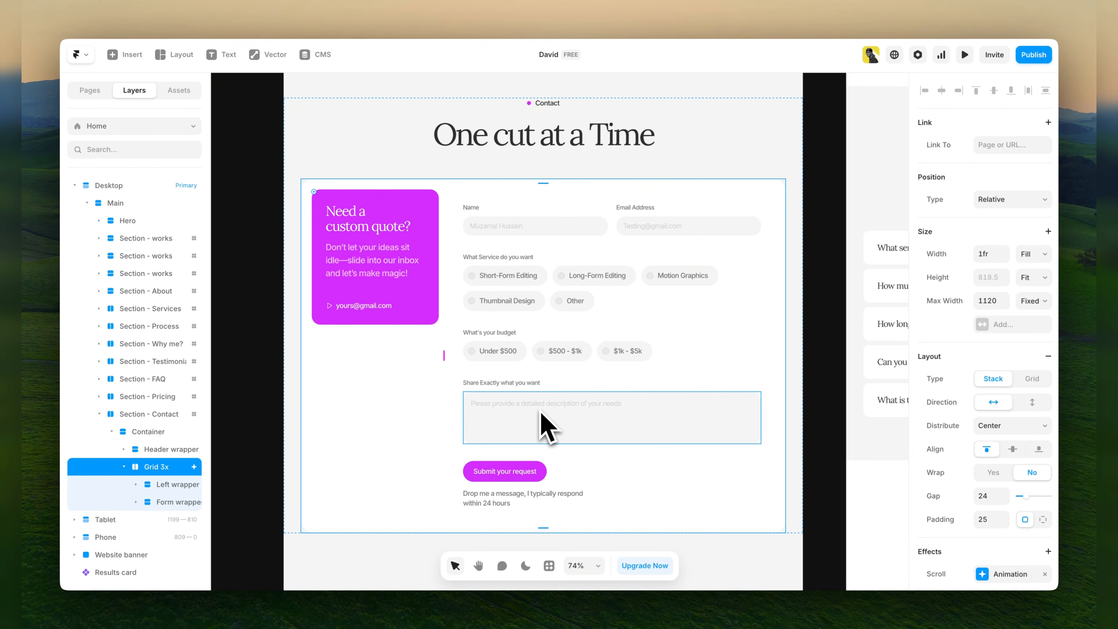
{"action": "scroll", "coordinate": [544, 425], "scroll_direction": "down", "scroll_amount": 1}
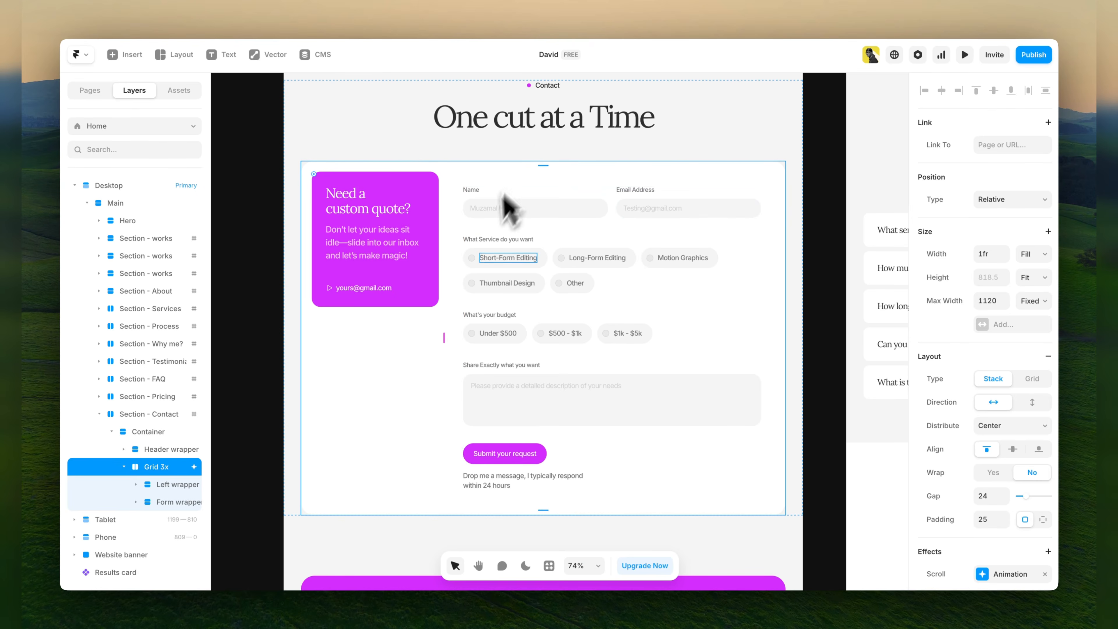
{"action": "left_click", "coordinate": [503, 437]}
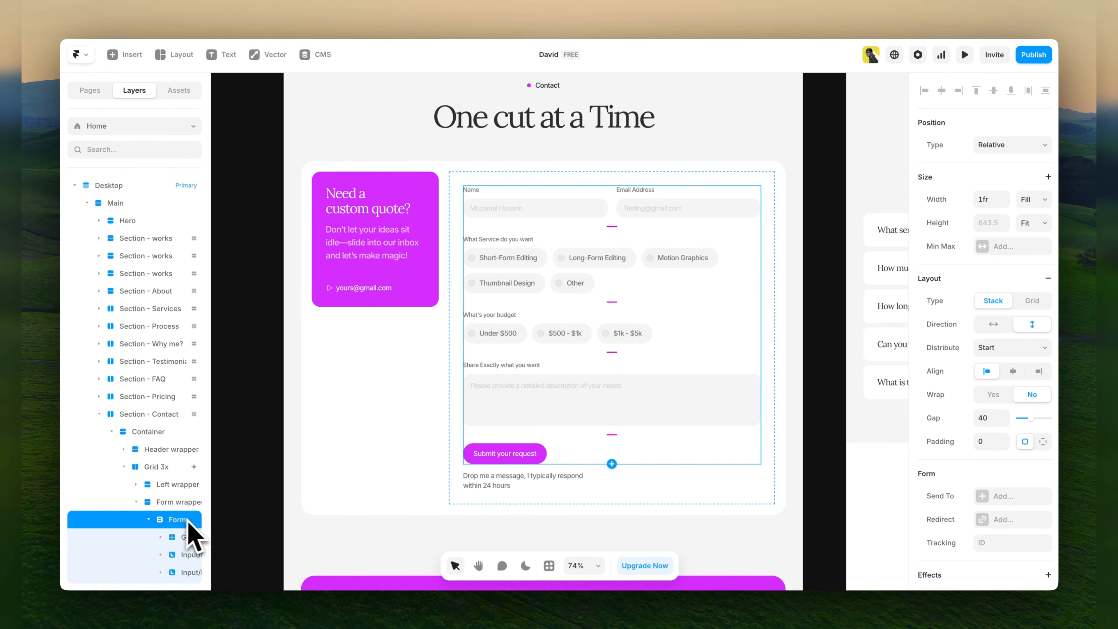
{"action": "scroll", "coordinate": [166, 526], "scroll_direction": "down", "scroll_amount": 3}
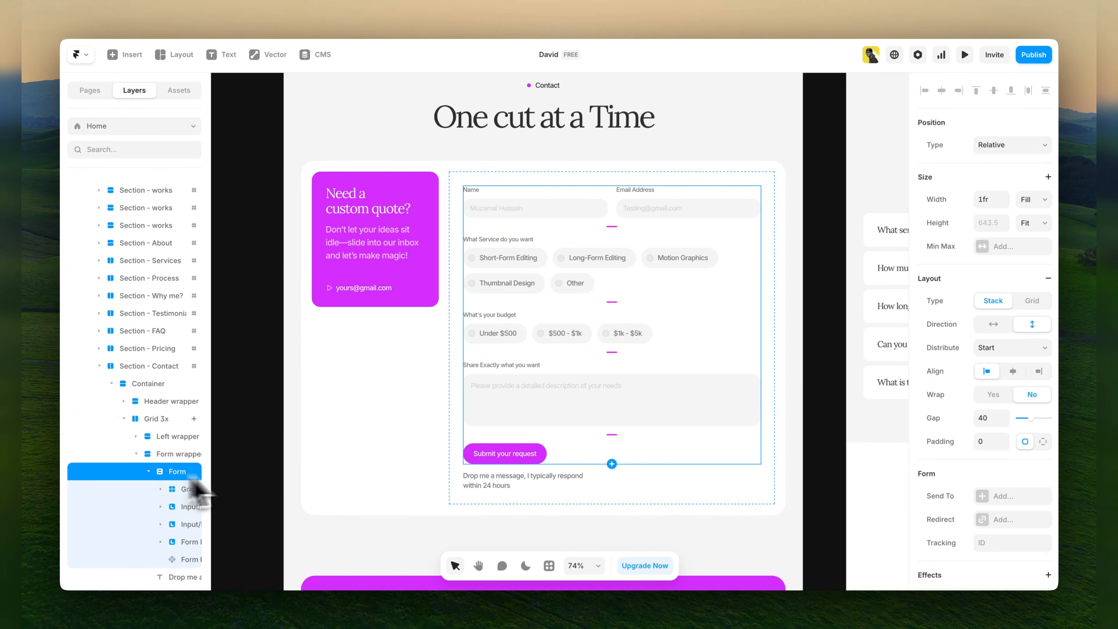
{"action": "scroll", "coordinate": [982, 403], "scroll_direction": "down", "scroll_amount": 5}
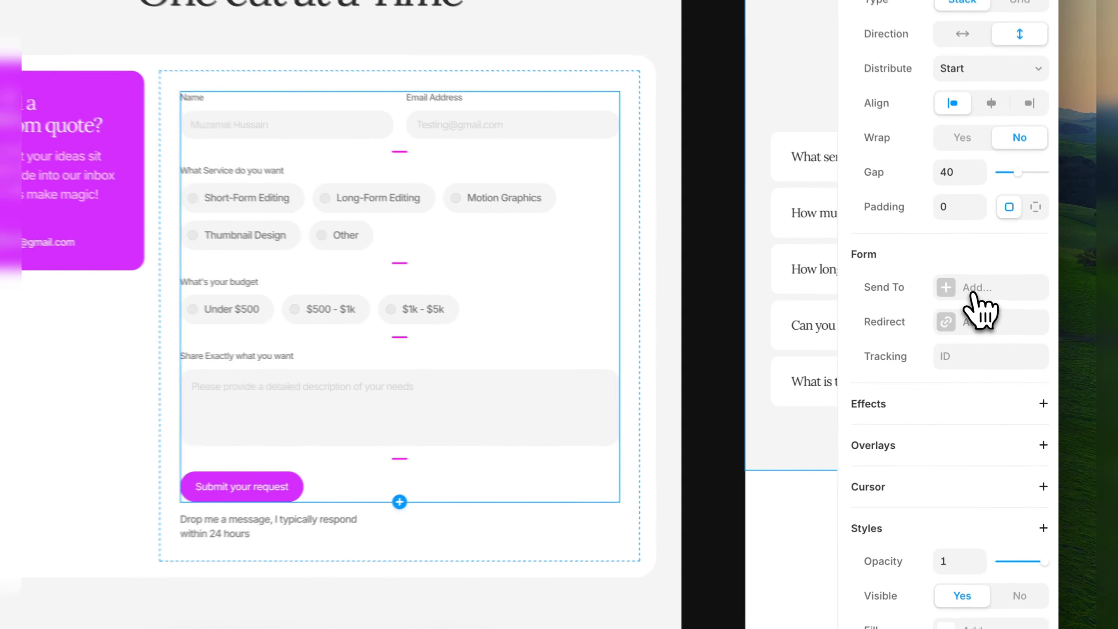
{"action": "left_click", "coordinate": [983, 318]}
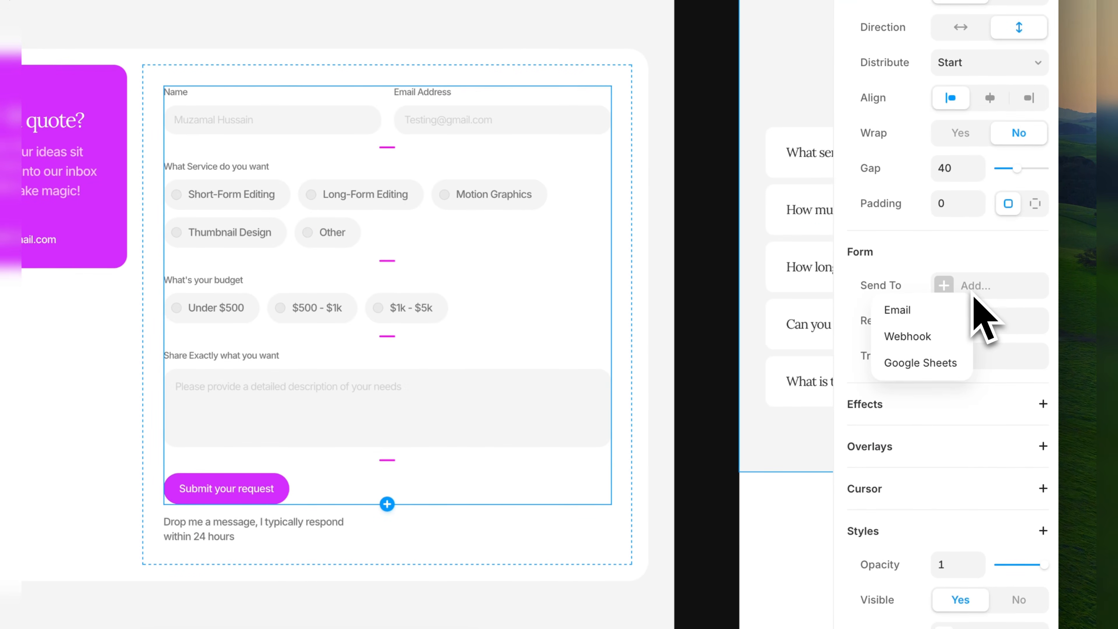
{"action": "left_click", "coordinate": [920, 310]}
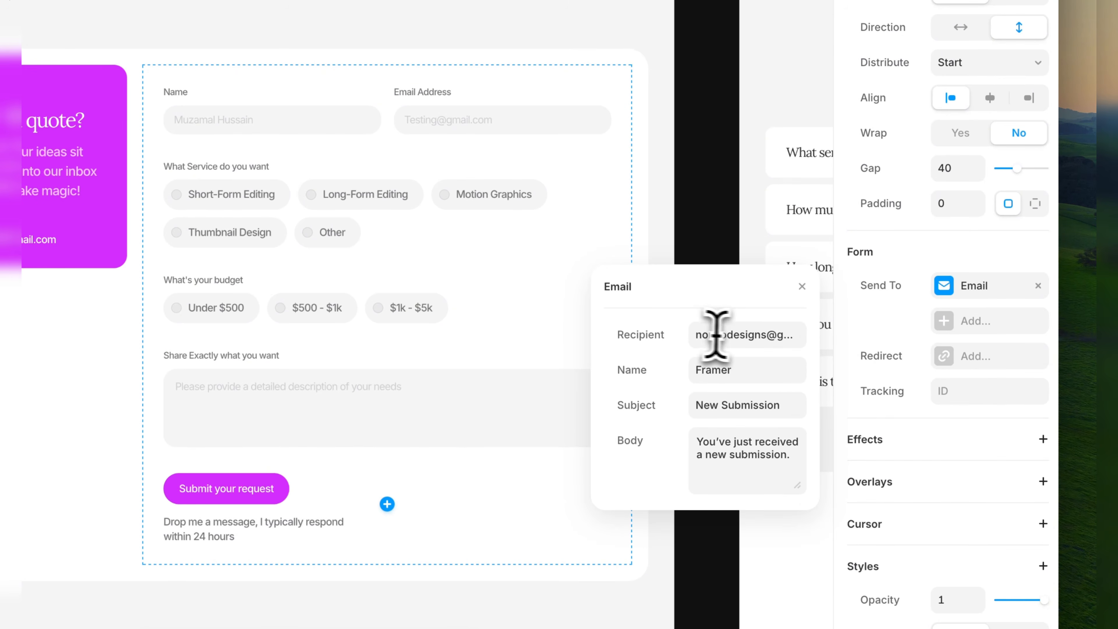
{"action": "left_click", "coordinate": [734, 335]}
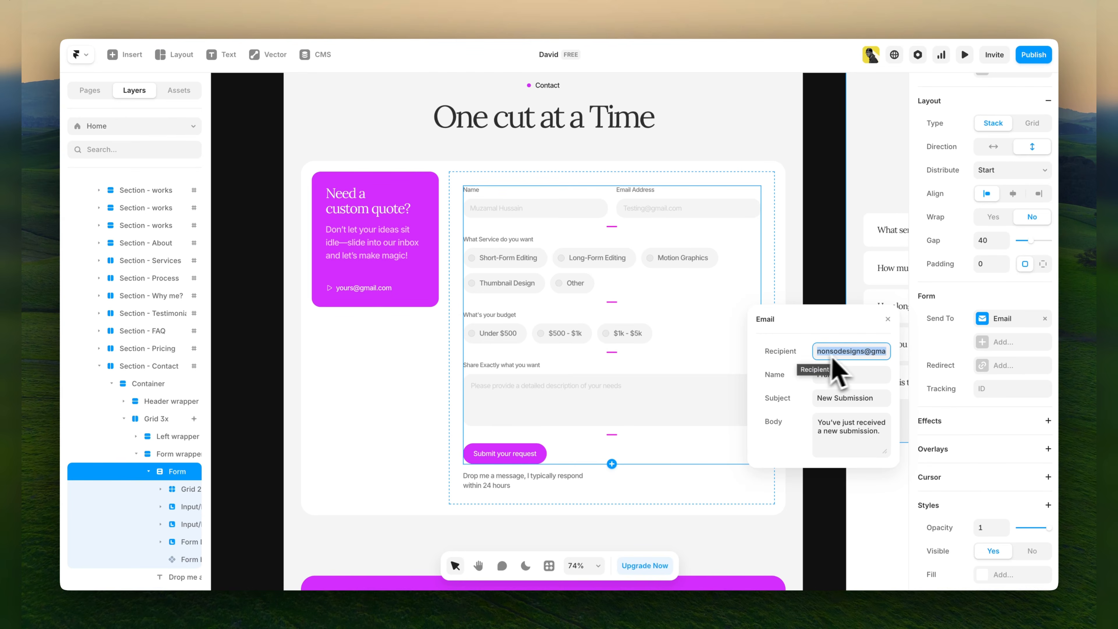
{"action": "left_click", "coordinate": [833, 285]}
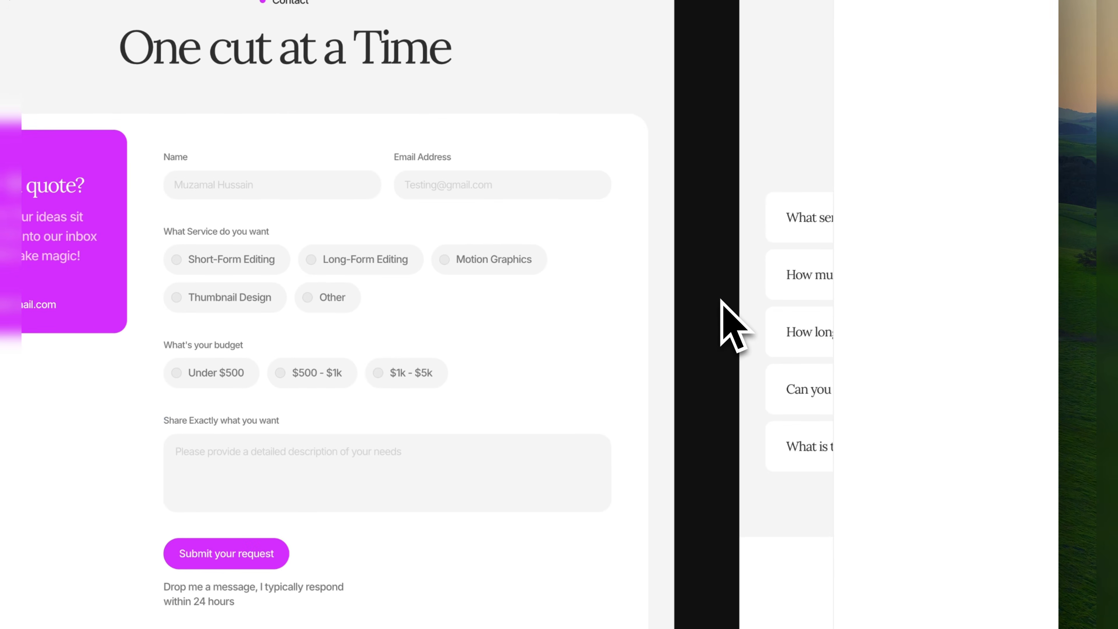
Review the Home page from the Contact section down to the footer and back up to the Hero section.
{"action": "scroll", "coordinate": [721, 301], "scroll_direction": "down", "scroll_amount": 8}
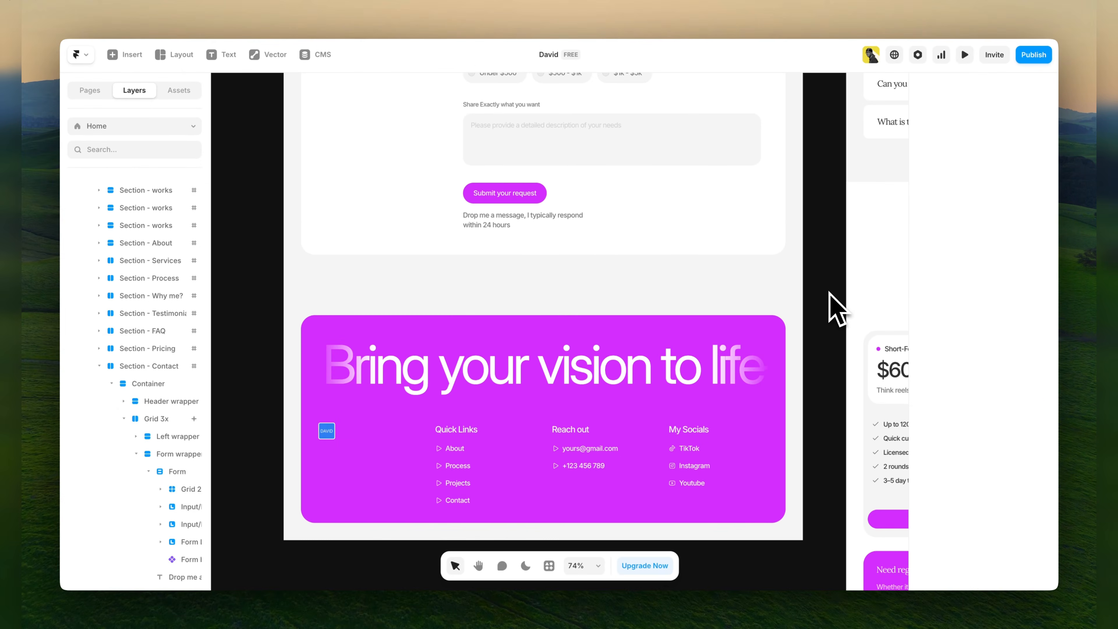
{"action": "scroll", "coordinate": [829, 293], "scroll_direction": "down", "scroll_amount": 2}
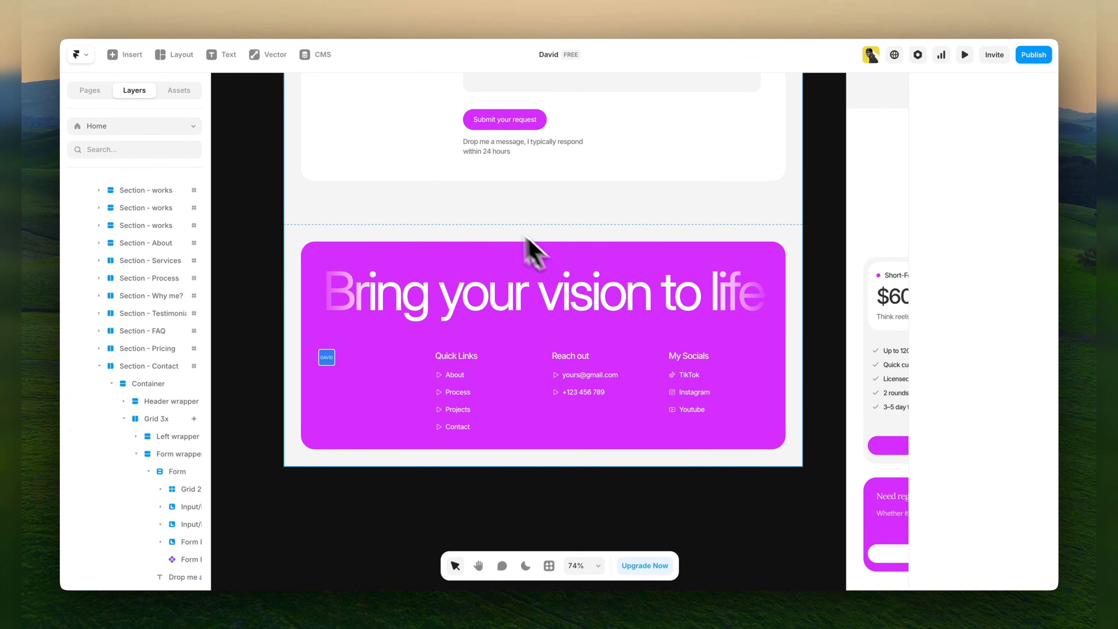
{"action": "scroll", "coordinate": [567, 282], "scroll_direction": "up", "scroll_amount": 15}
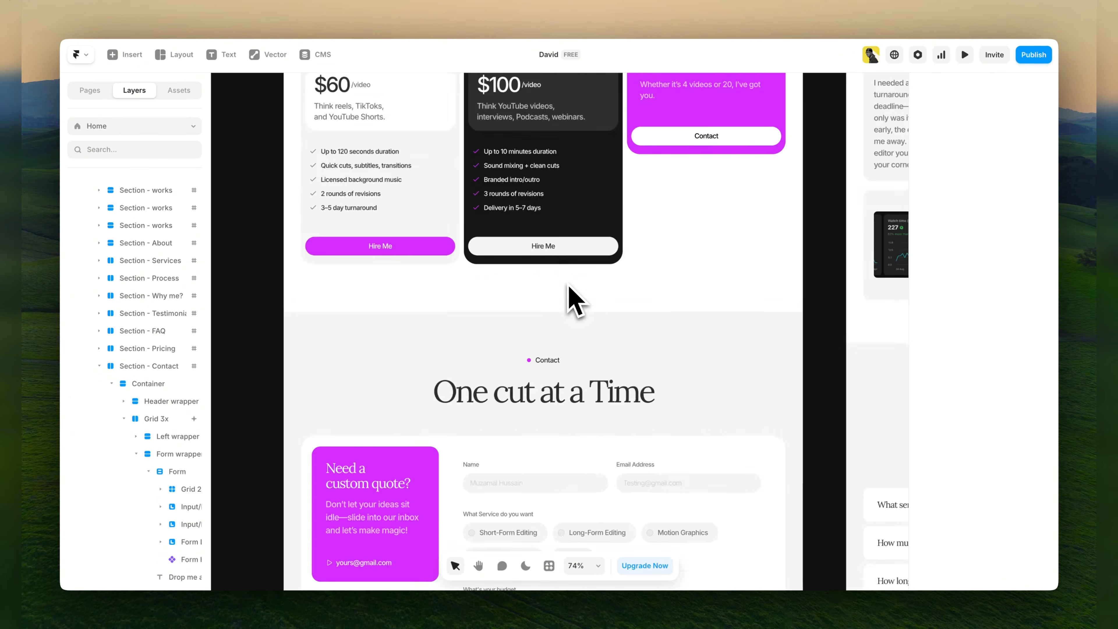
{"action": "scroll", "coordinate": [568, 287], "scroll_direction": "up", "scroll_amount": 15}
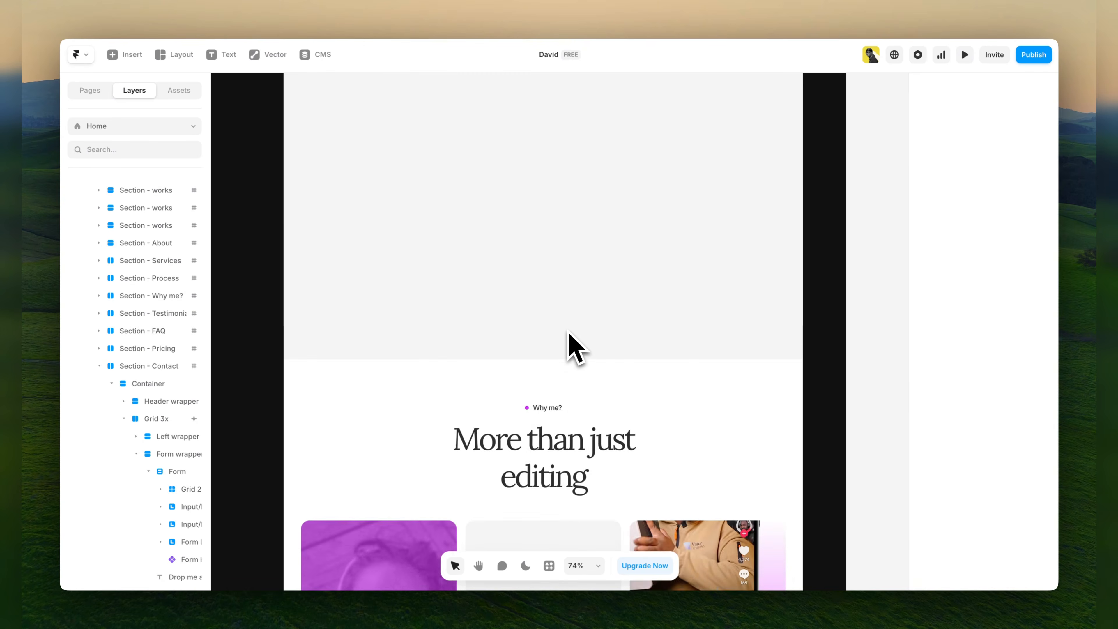
{"action": "scroll", "coordinate": [573, 348], "scroll_direction": "up", "scroll_amount": 15}
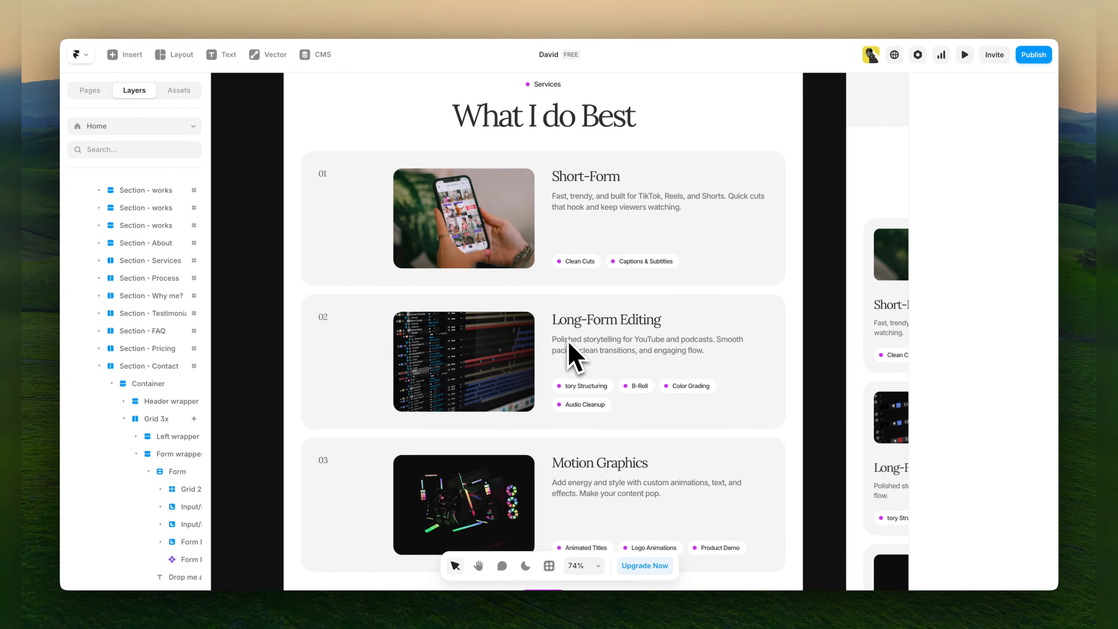
{"action": "scroll", "coordinate": [574, 356], "scroll_direction": "up", "scroll_amount": 15}
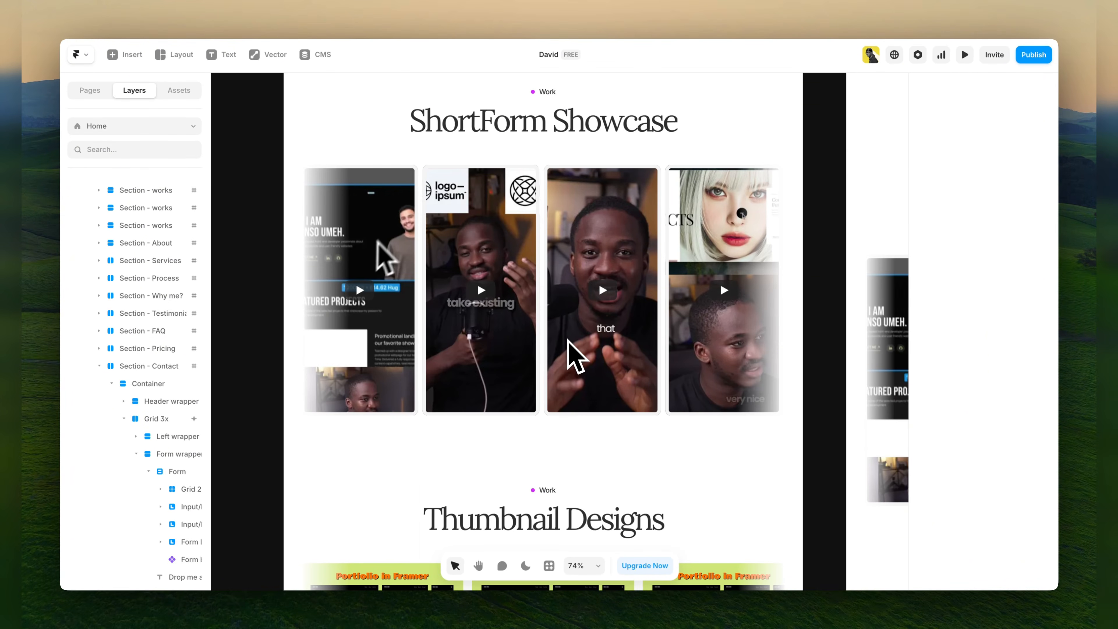
{"action": "scroll", "coordinate": [567, 343], "scroll_direction": "up", "scroll_amount": 10}
{"action": "scroll", "coordinate": [568, 343], "scroll_direction": "up", "scroll_amount": 5}
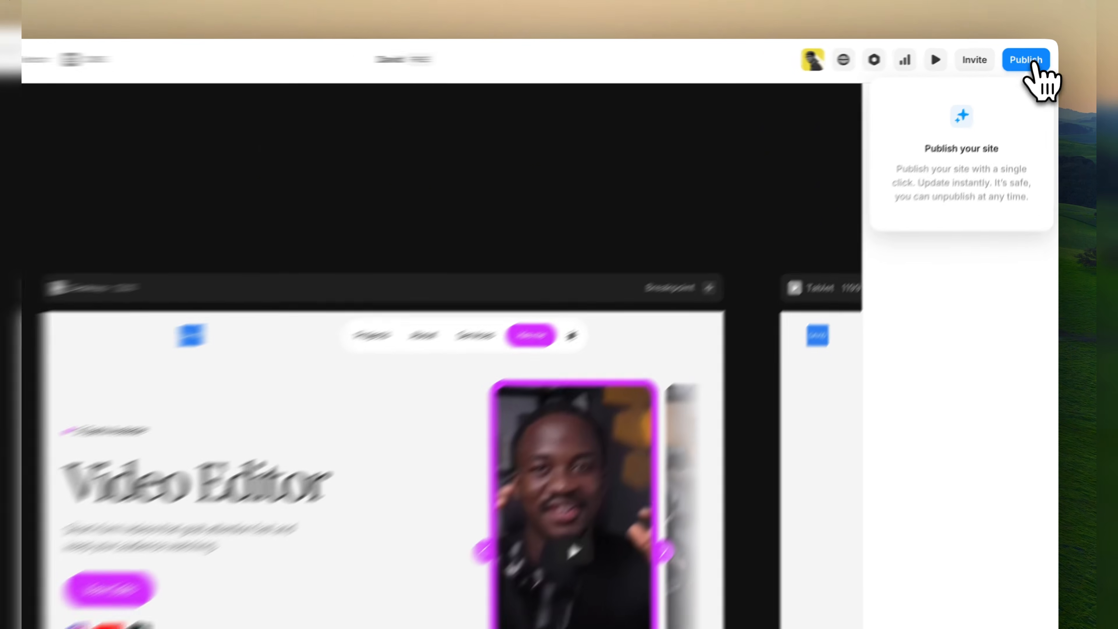
Publish the site, open its live address and check the Hero, Selected Edits section and theme toggle on the published page.
{"action": "left_click", "coordinate": [1036, 55]}
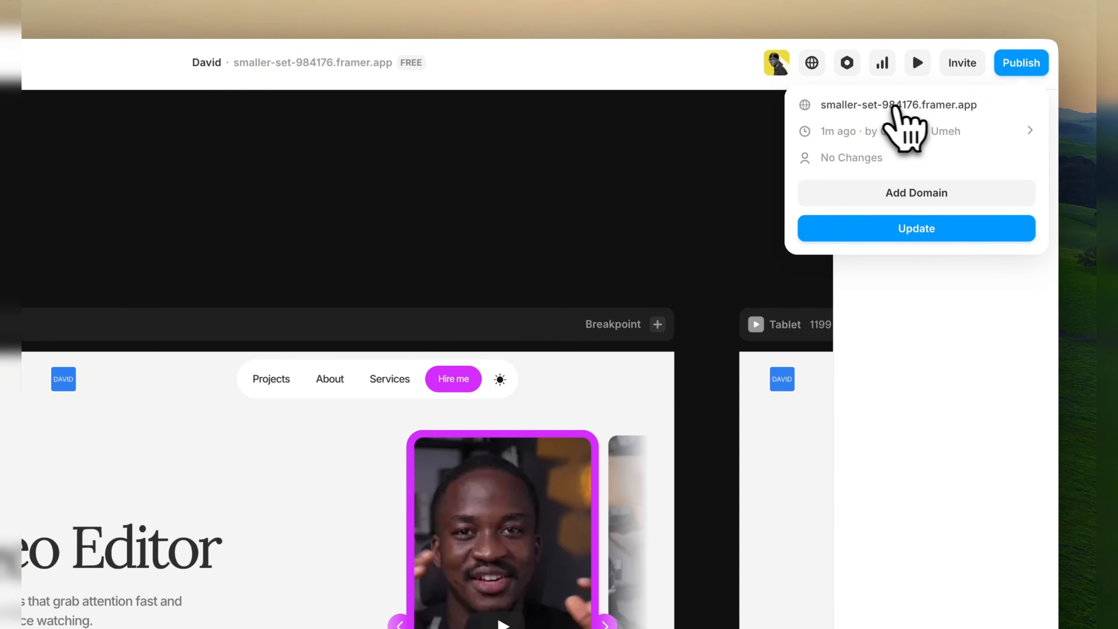
{"action": "left_click", "coordinate": [886, 108]}
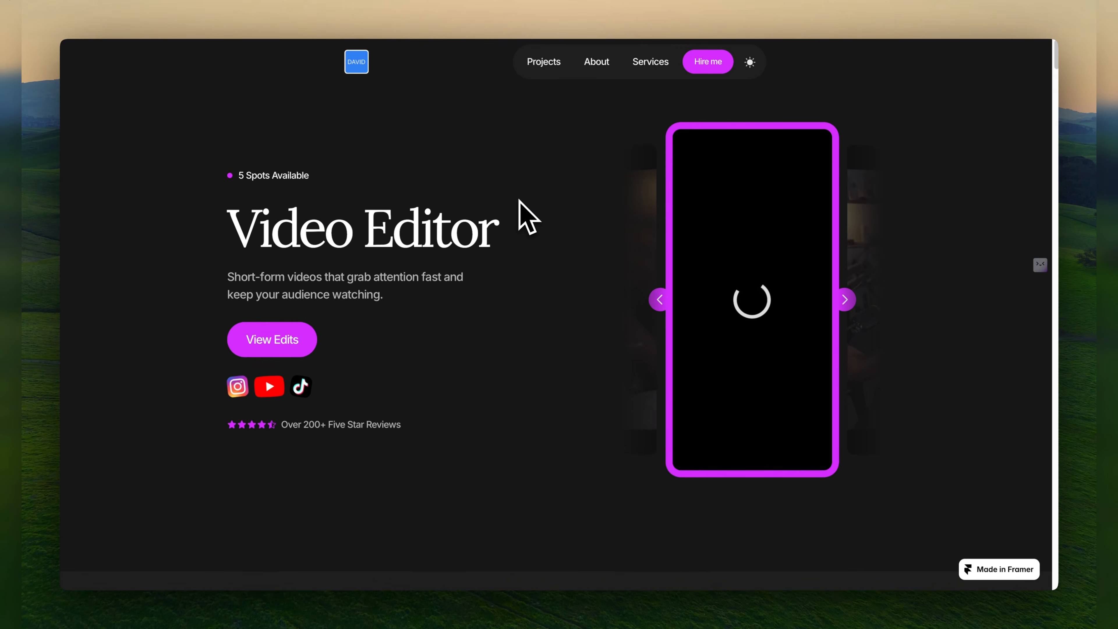
{"action": "scroll", "coordinate": [527, 216], "scroll_direction": "down", "scroll_amount": 8}
{"action": "scroll", "coordinate": [527, 216], "scroll_direction": "down", "scroll_amount": 20}
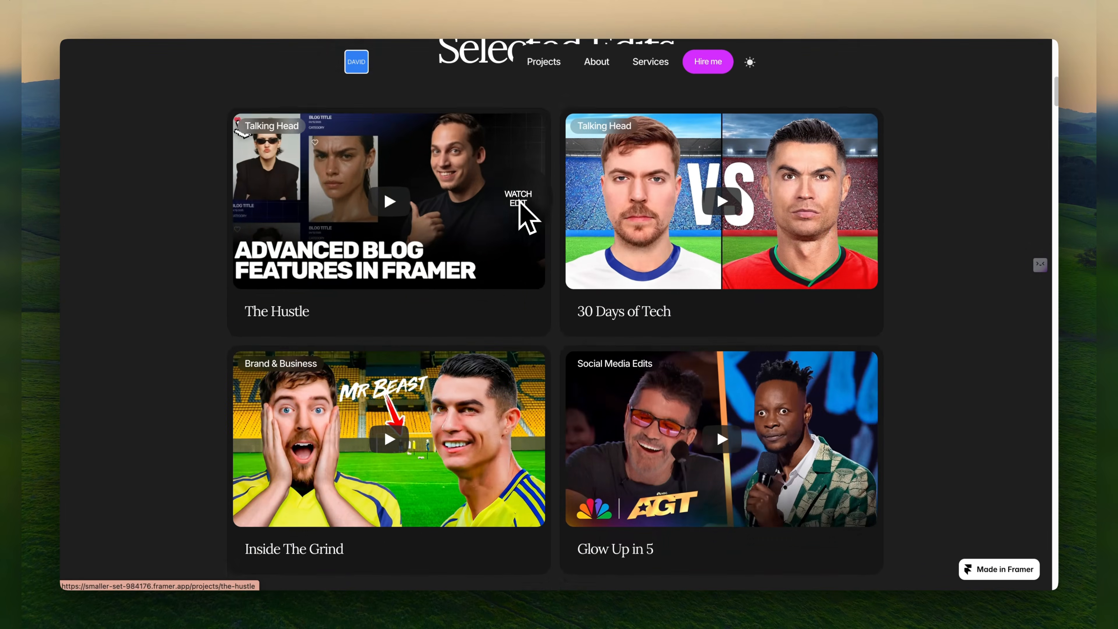
{"action": "scroll", "coordinate": [519, 203], "scroll_direction": "up", "scroll_amount": 20}
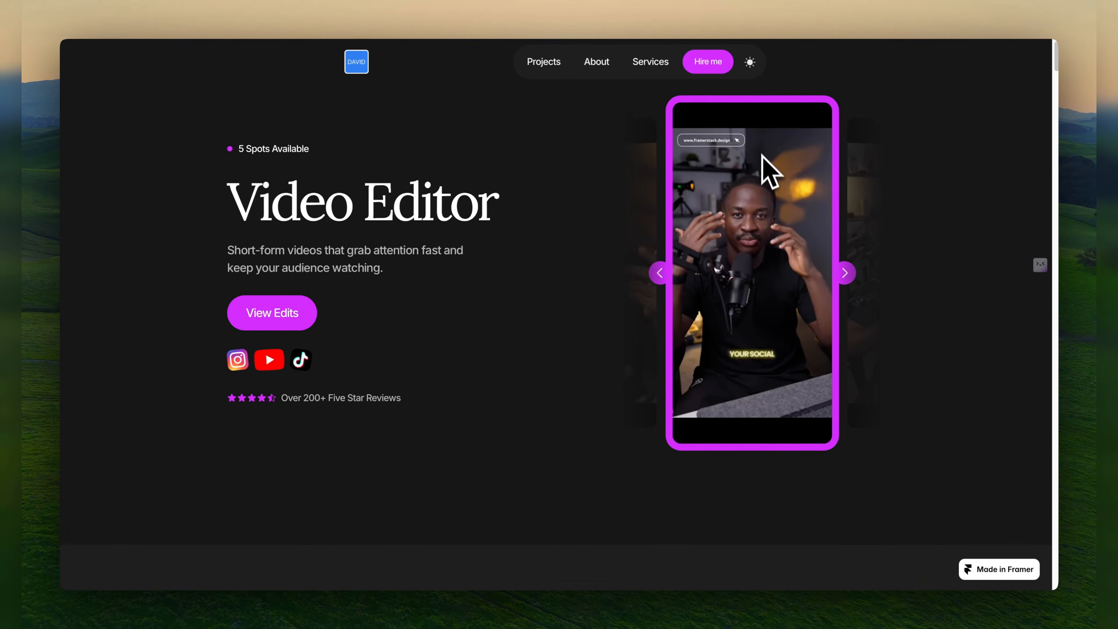
{"action": "left_click", "coordinate": [749, 61]}
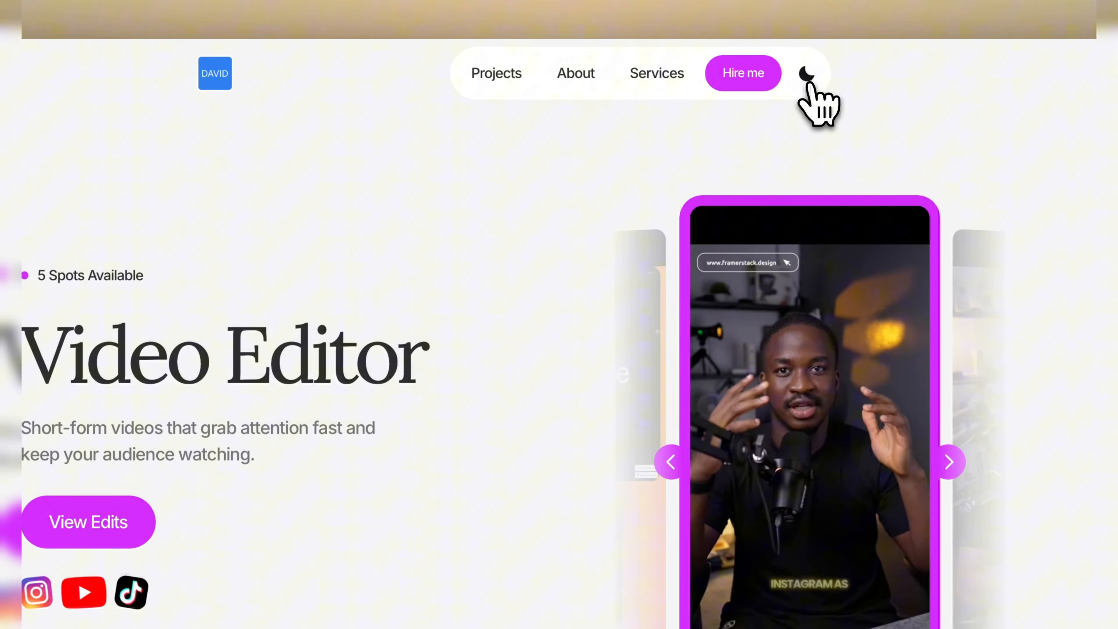
{"action": "left_click", "coordinate": [808, 77]}
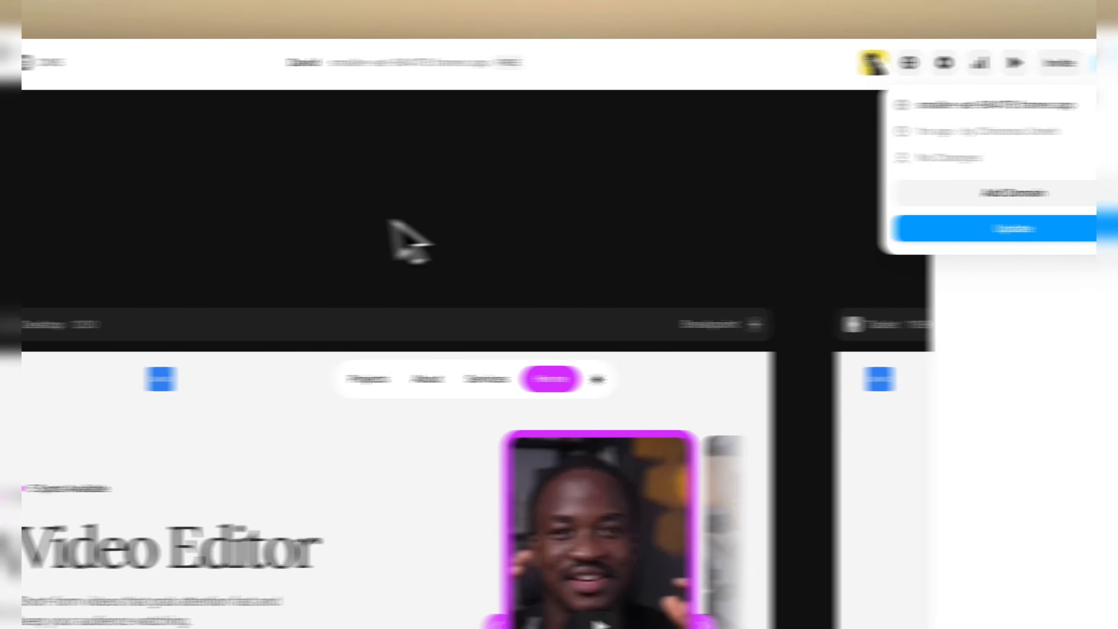
{"action": "left_click", "coordinate": [297, 220]}
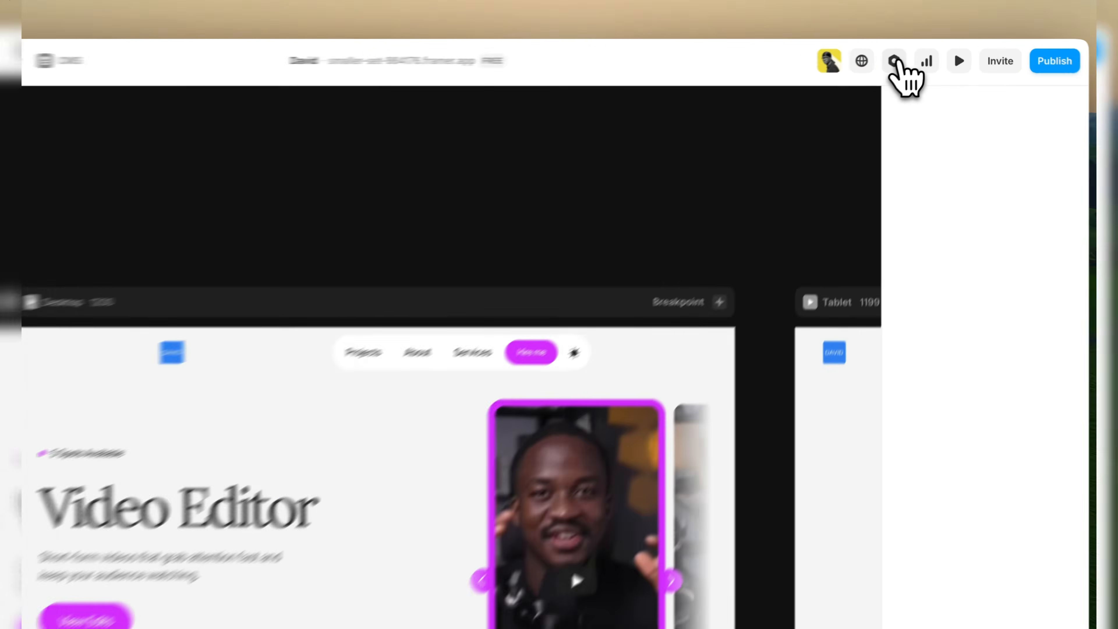
Change the site title in the Site Settings to the portfolio owner's first name.
{"action": "left_click", "coordinate": [919, 55]}
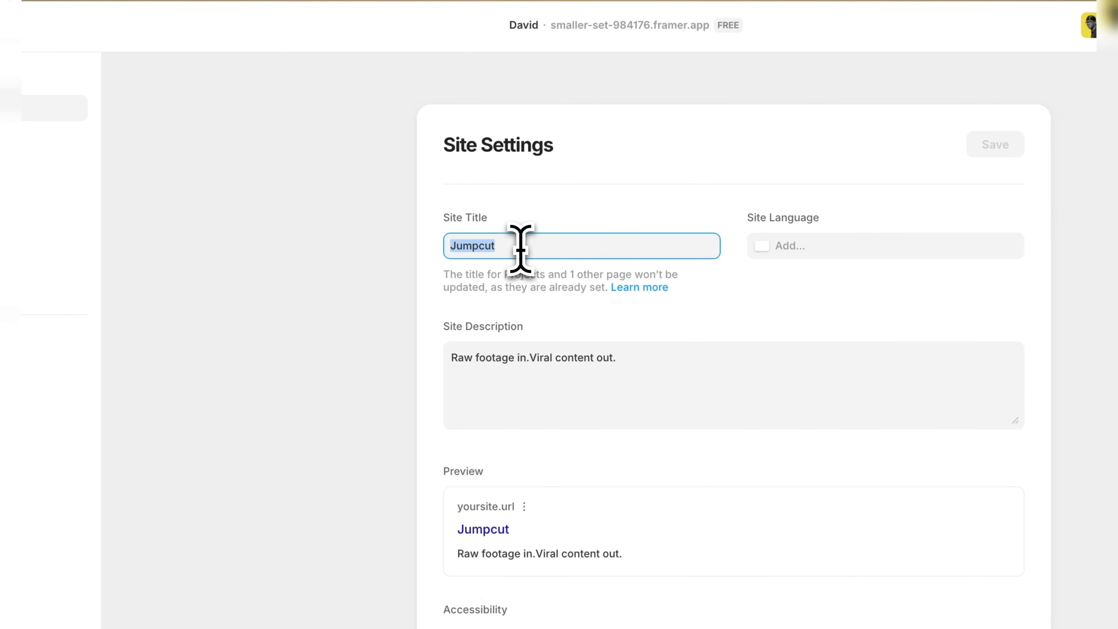
{"action": "type", "text": "Da"}
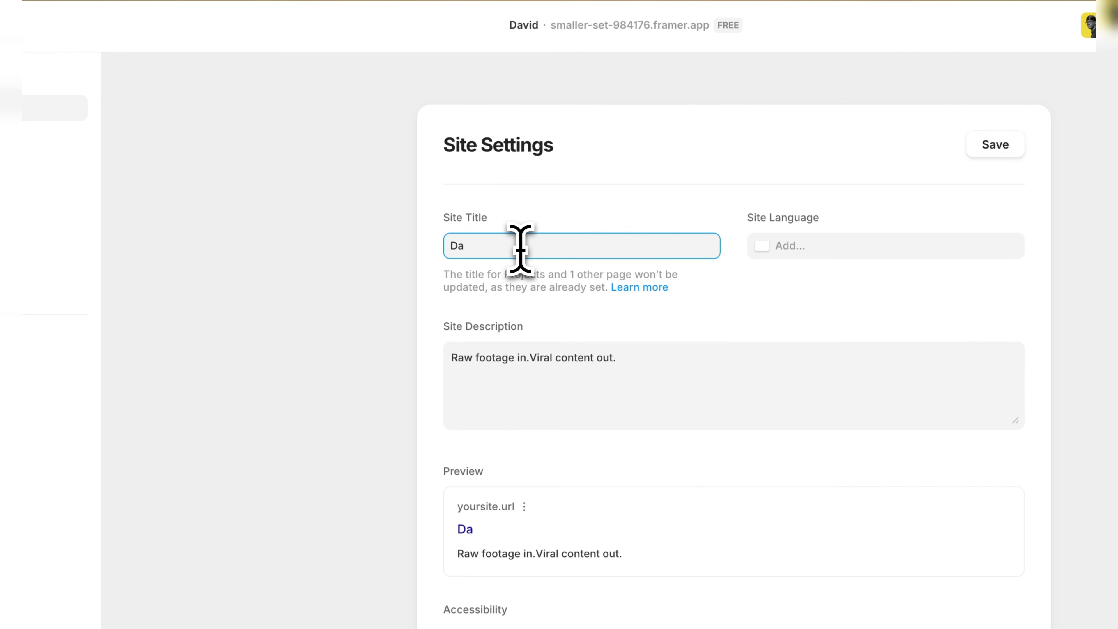
{"action": "type", "text": "vid"}
{"action": "left_click", "coordinate": [588, 313]}
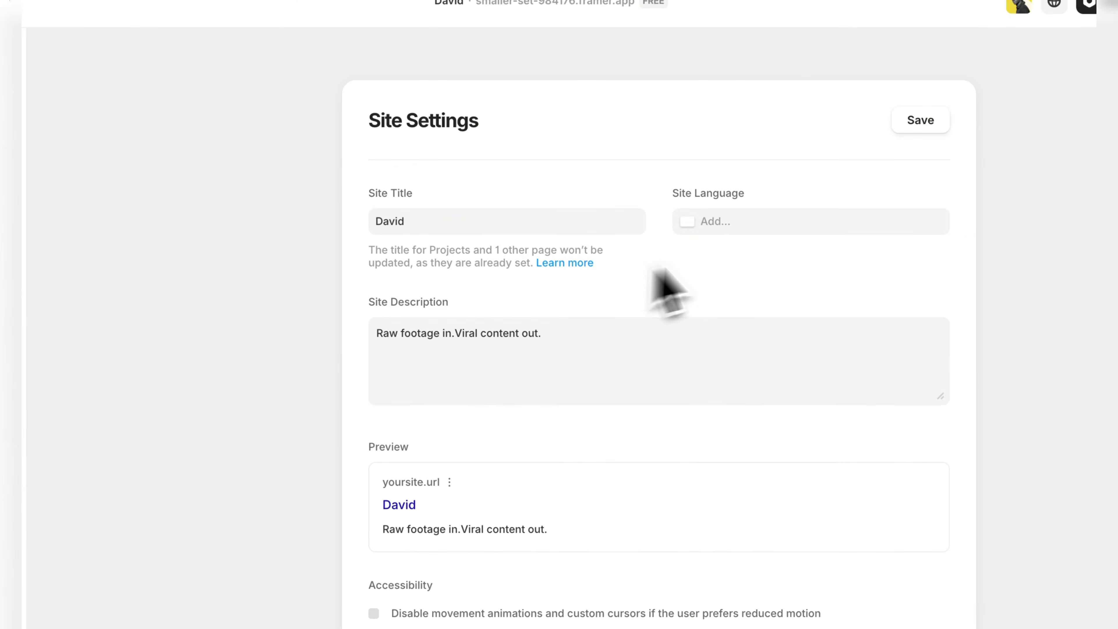
Set the site language to English.
{"action": "left_click", "coordinate": [750, 222]}
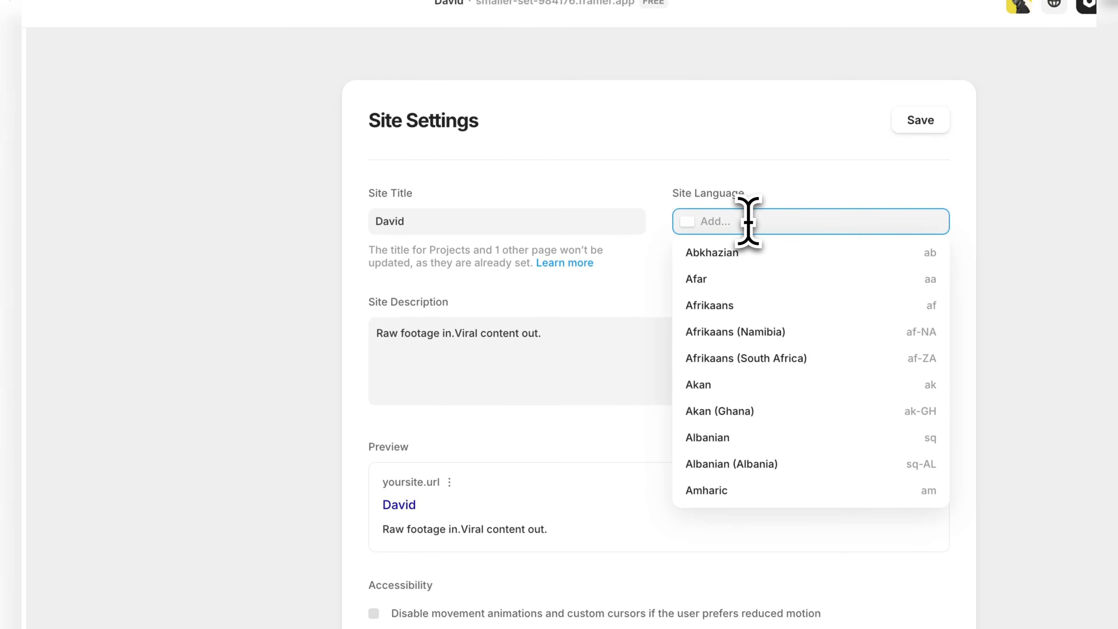
{"action": "type", "text": "engl"}
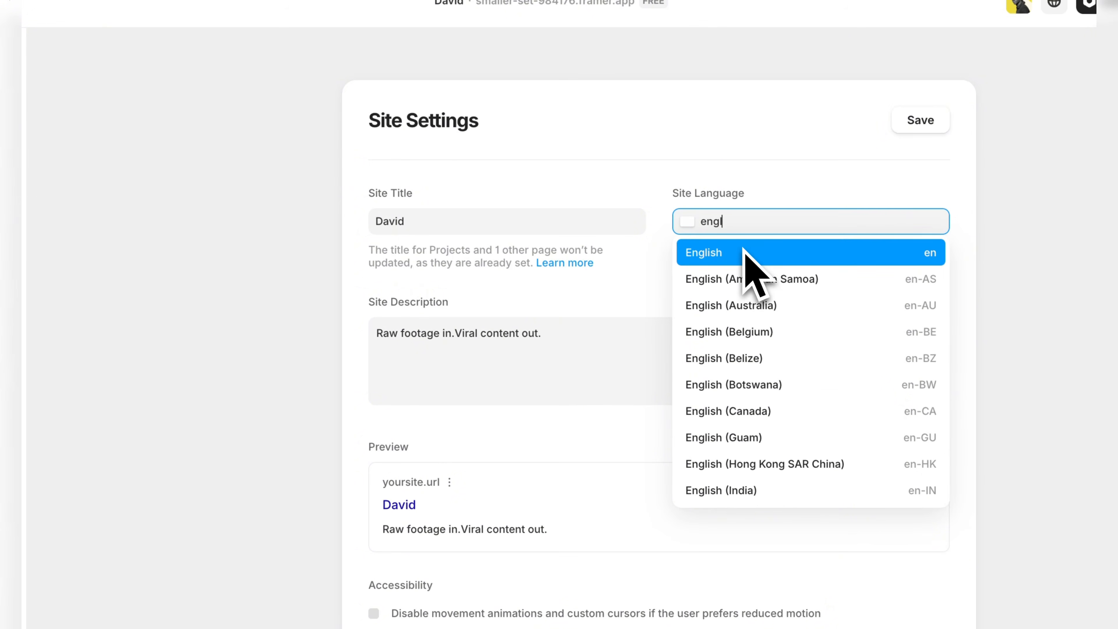
{"action": "left_click", "coordinate": [746, 251]}
Check the site description text and the preview and accessibility options below it.
{"action": "scroll", "coordinate": [748, 287], "scroll_direction": "down", "scroll_amount": 1}
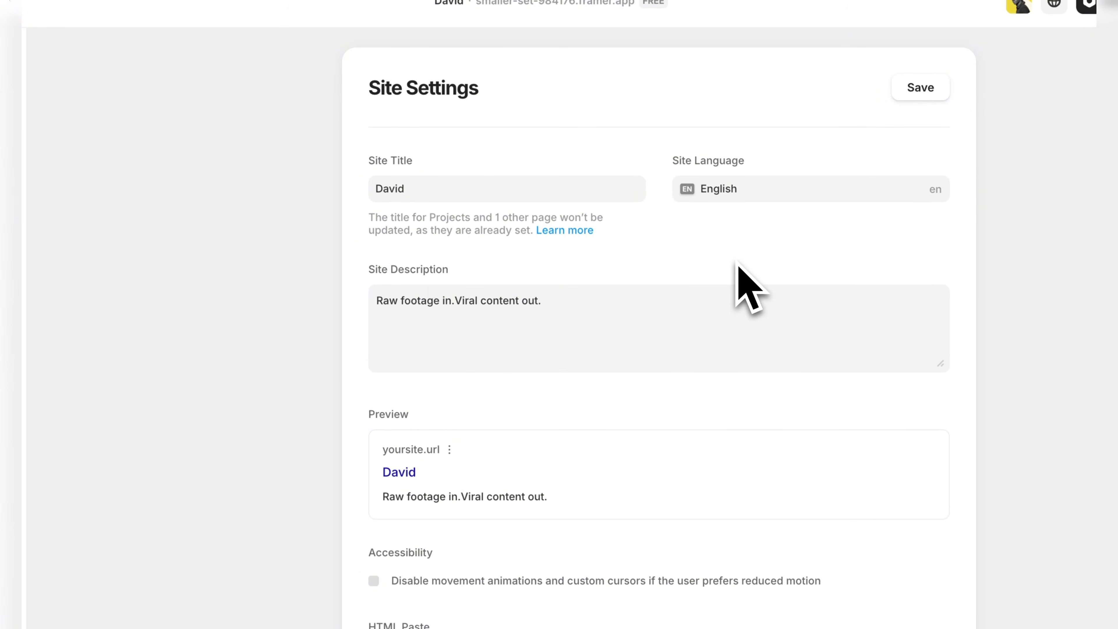
{"action": "triple_click", "coordinate": [382, 304]}
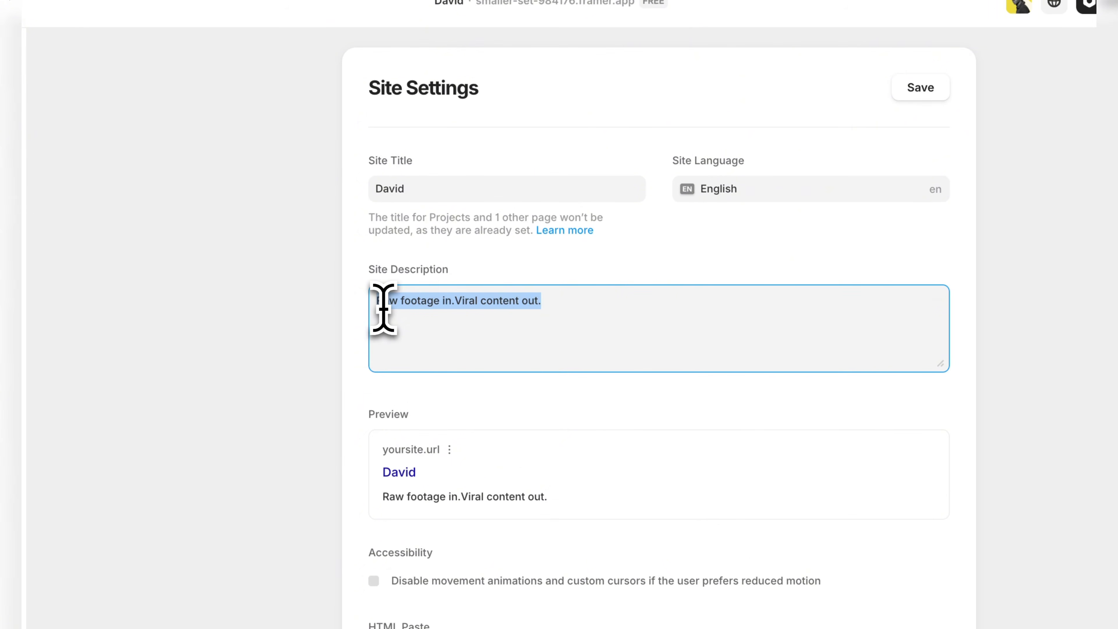
{"action": "left_click", "coordinate": [364, 338]}
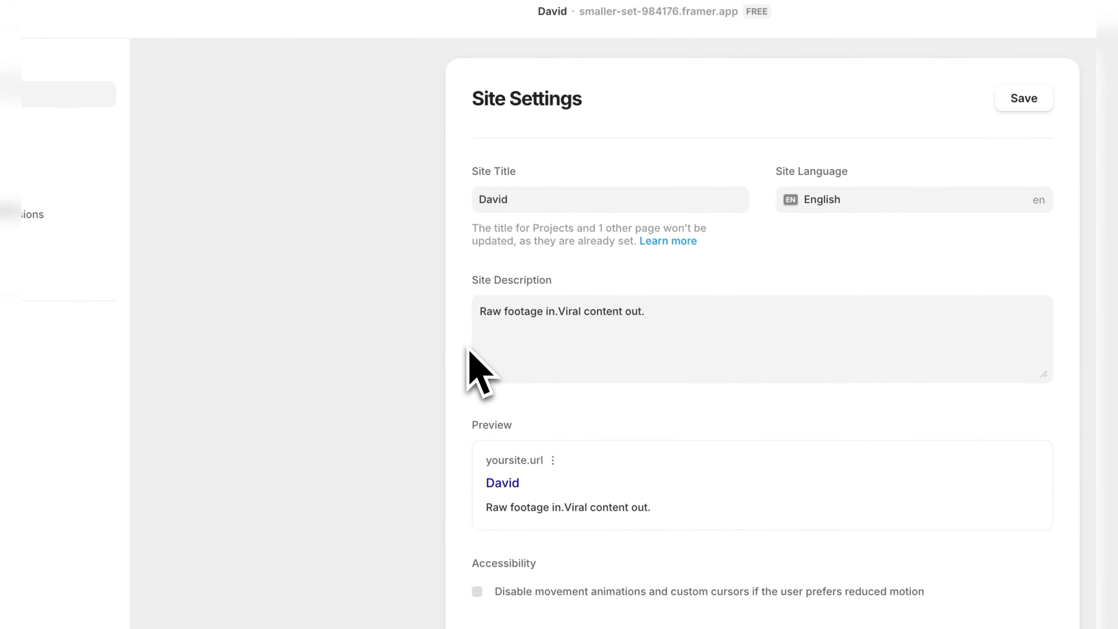
{"action": "scroll", "coordinate": [469, 352], "scroll_direction": "down", "scroll_amount": 3}
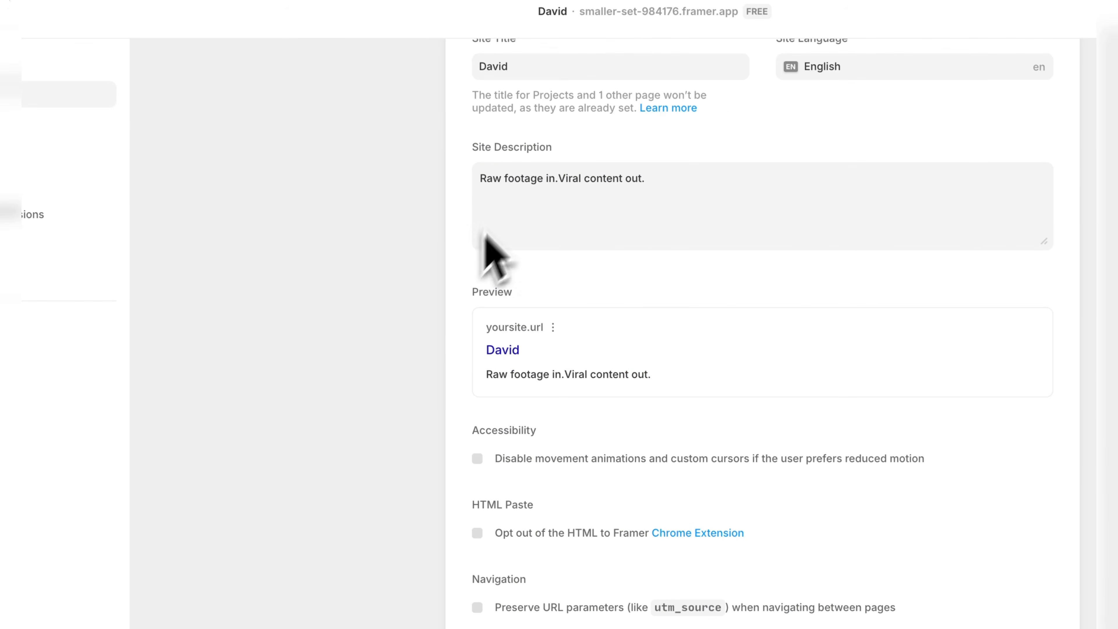
{"action": "scroll", "coordinate": [487, 237], "scroll_direction": "up", "scroll_amount": 3}
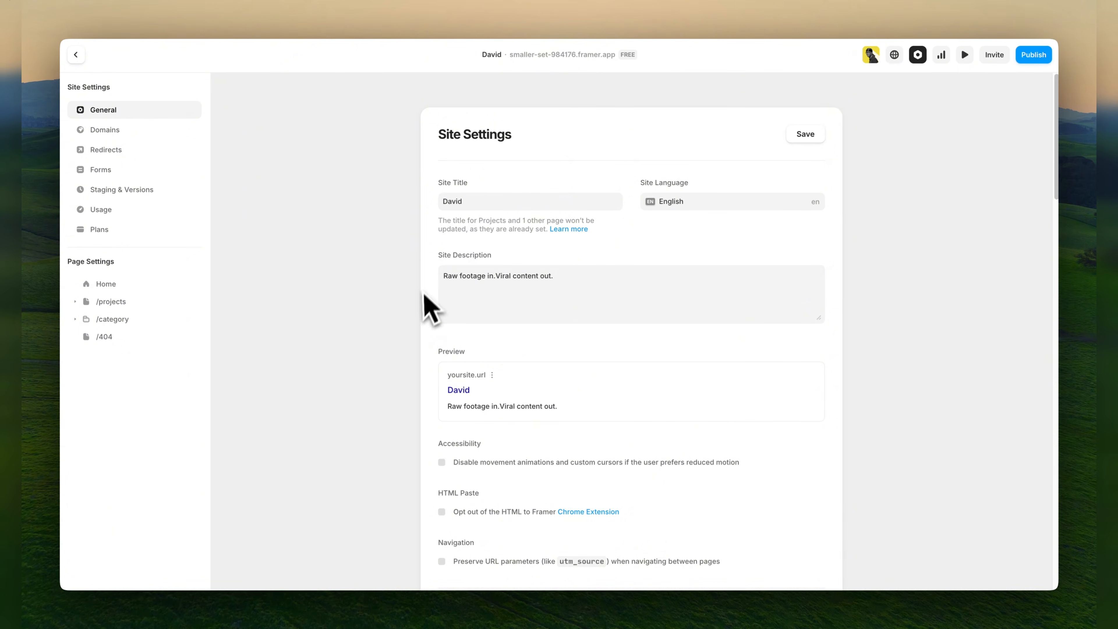
Examine the favicon settings in Site Images, opening the light-theme upload's file picker and cancelling it.
{"action": "scroll", "coordinate": [445, 330], "scroll_direction": "down", "scroll_amount": 5}
{"action": "scroll", "coordinate": [441, 326], "scroll_direction": "down", "scroll_amount": 2}
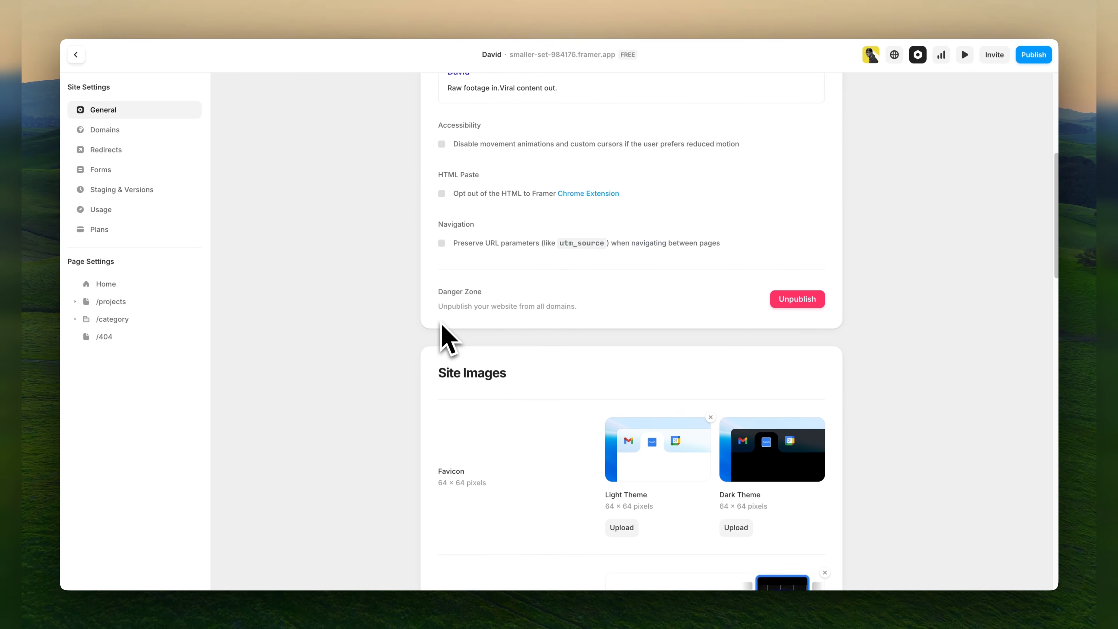
{"action": "scroll", "coordinate": [503, 325], "scroll_direction": "down", "scroll_amount": 3}
{"action": "scroll", "coordinate": [493, 334], "scroll_direction": "down", "scroll_amount": 2}
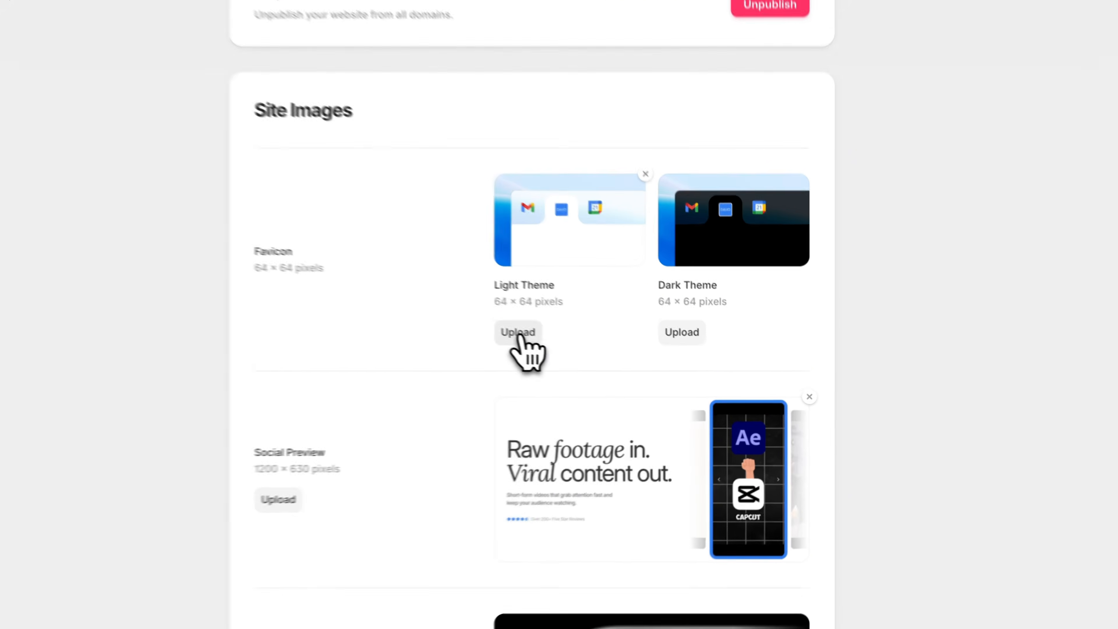
{"action": "left_click", "coordinate": [519, 335]}
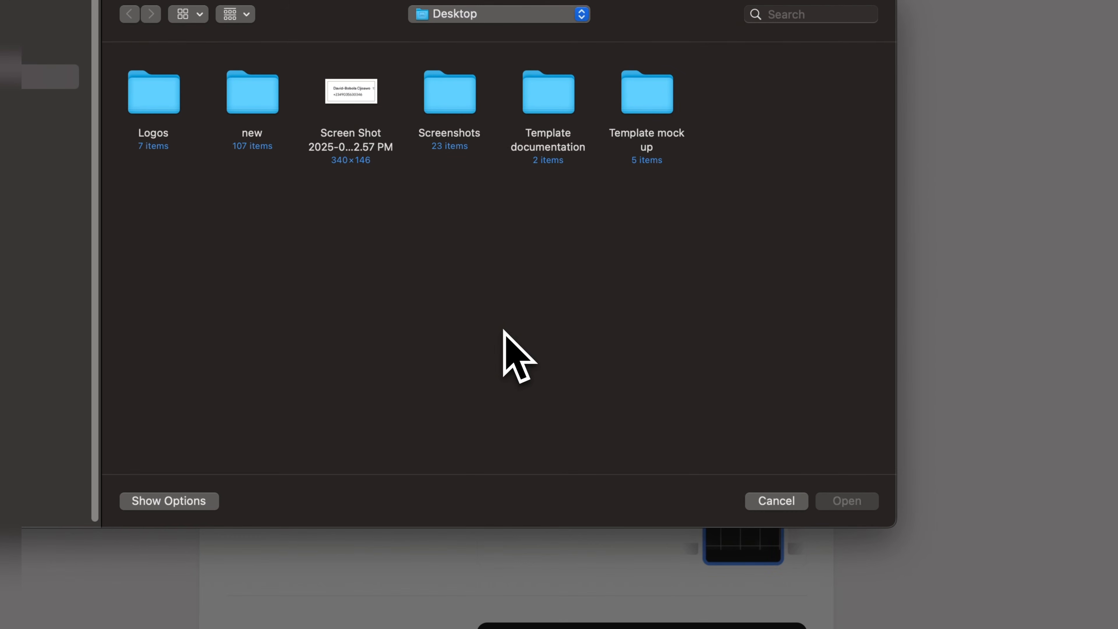
{"action": "left_click", "coordinate": [776, 501]}
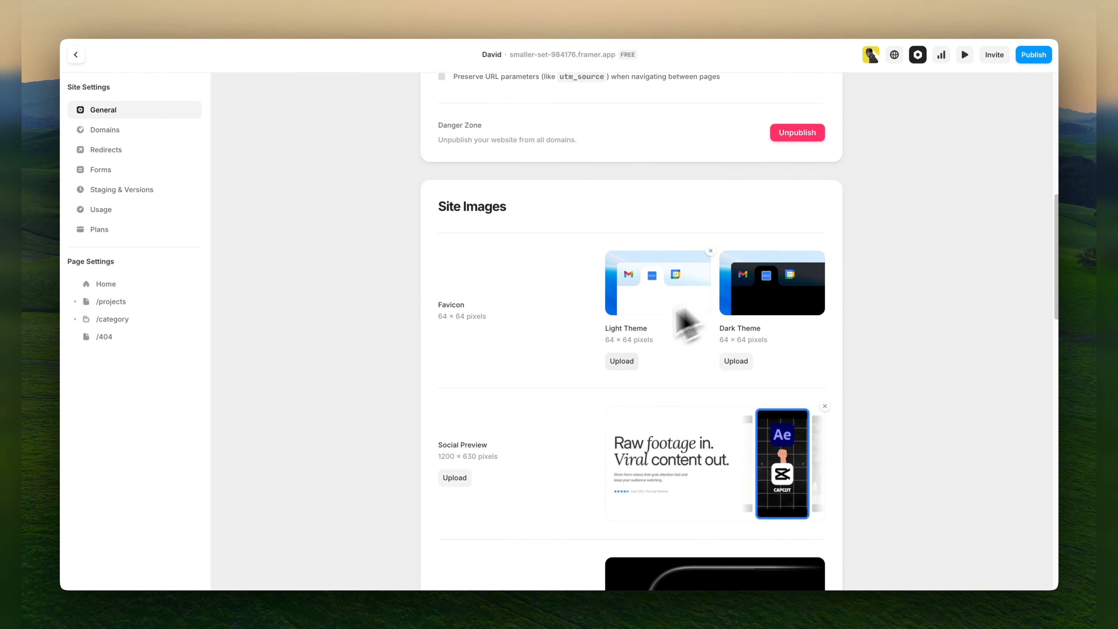
Review the social preview and Apple touch icon images, and save the site settings.
{"action": "scroll", "coordinate": [492, 342], "scroll_direction": "down", "scroll_amount": 2}
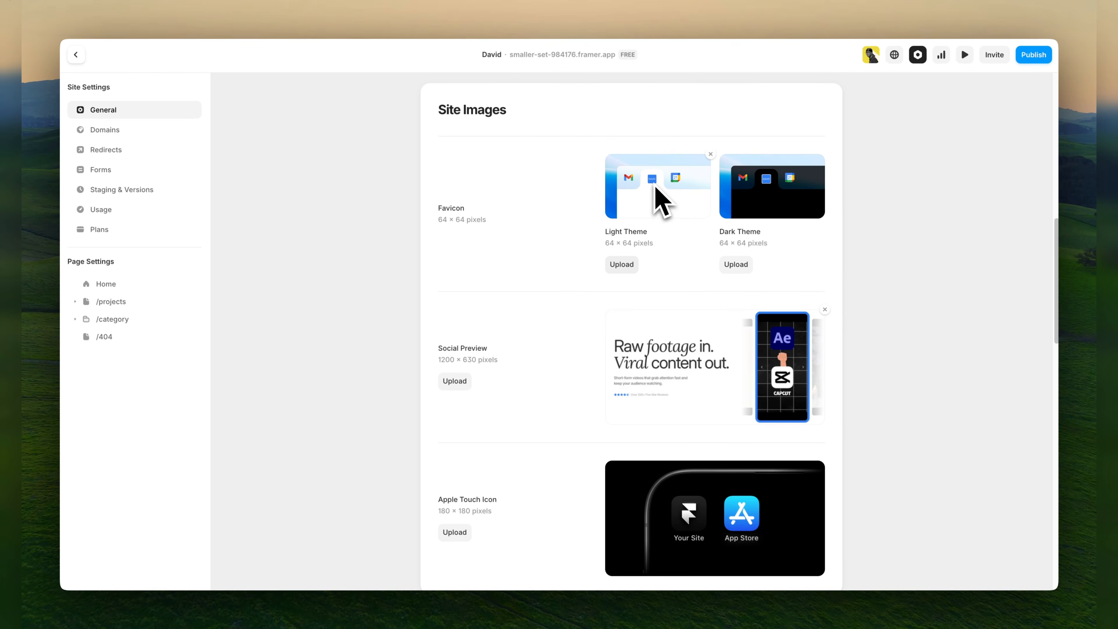
{"action": "scroll", "coordinate": [515, 262], "scroll_direction": "down", "scroll_amount": 2}
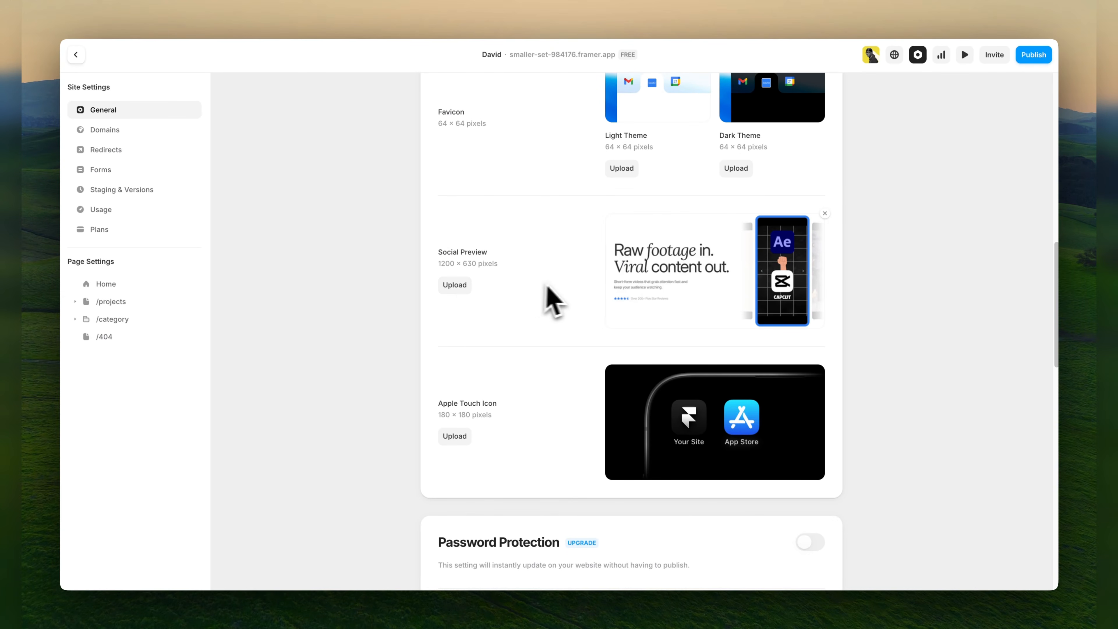
{"action": "scroll", "coordinate": [557, 308], "scroll_direction": "down", "scroll_amount": 3}
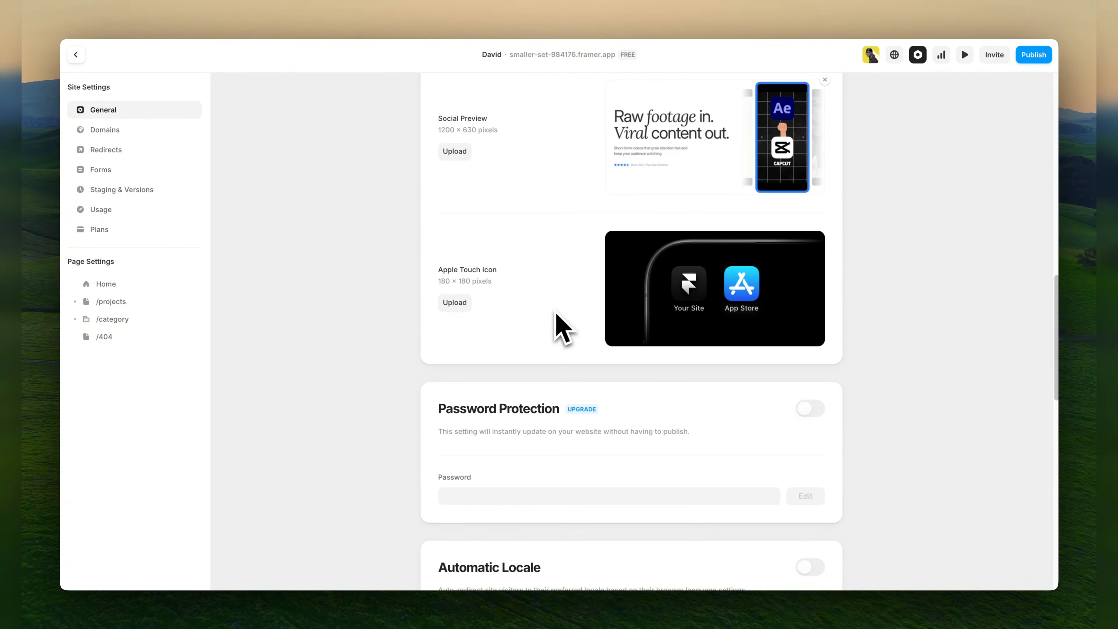
{"action": "scroll", "coordinate": [555, 322], "scroll_direction": "up", "scroll_amount": 12}
{"action": "scroll", "coordinate": [557, 335], "scroll_direction": "up", "scroll_amount": 4}
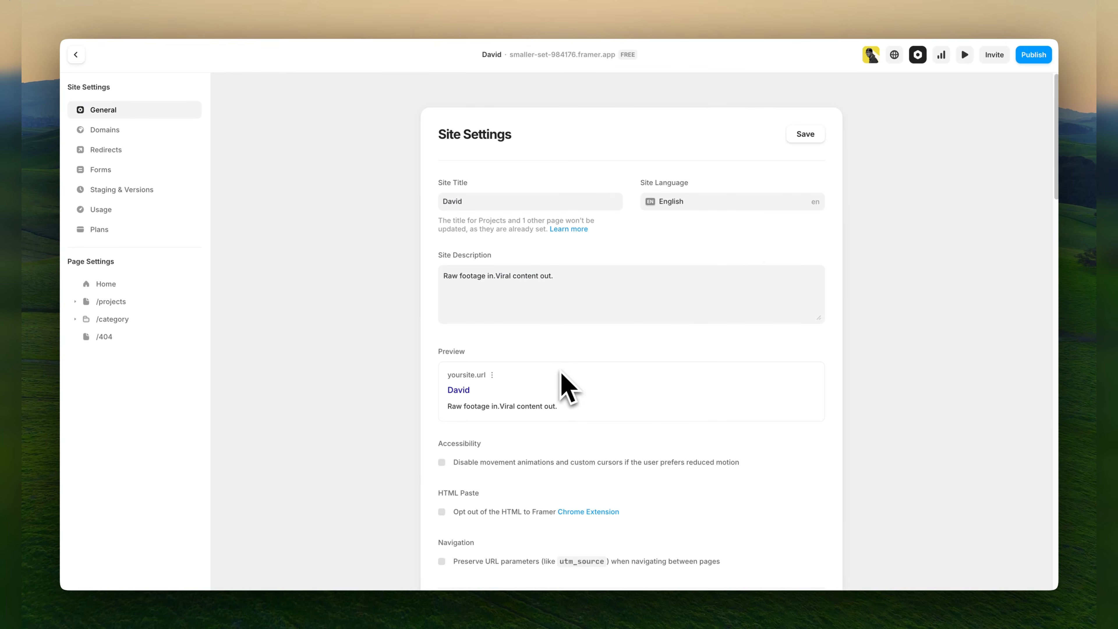
{"action": "left_click", "coordinate": [802, 135]}
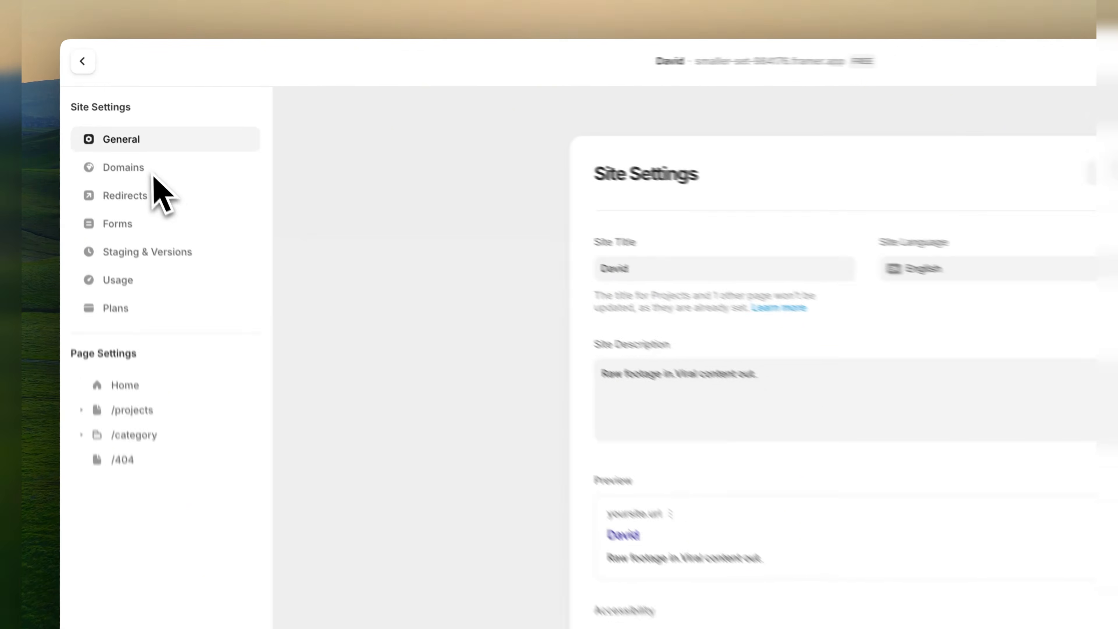
Try to connect a free Framer subdomain made of the owner's full name with the .framer.media ending.
{"action": "left_click", "coordinate": [124, 132]}
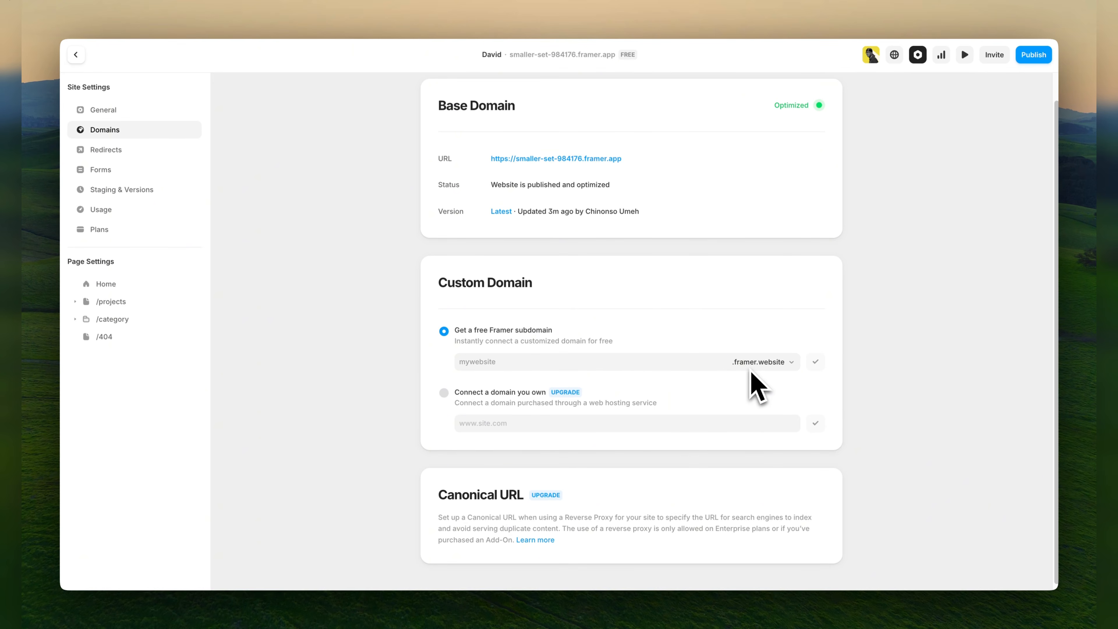
{"action": "left_click", "coordinate": [482, 362]}
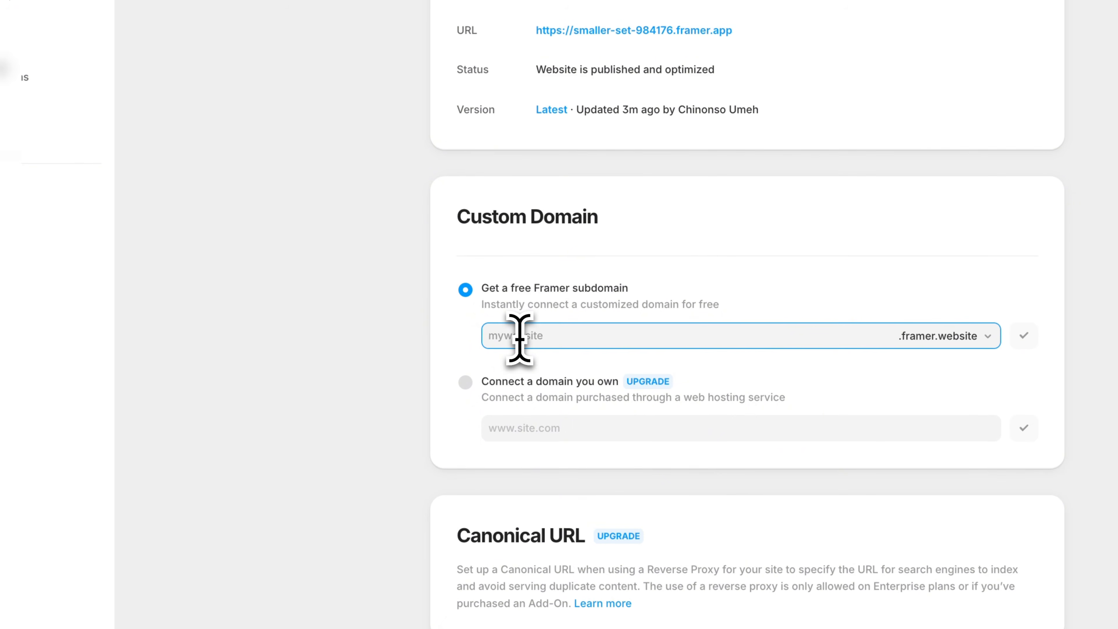
{"action": "type", "text": "Davidkaf"}
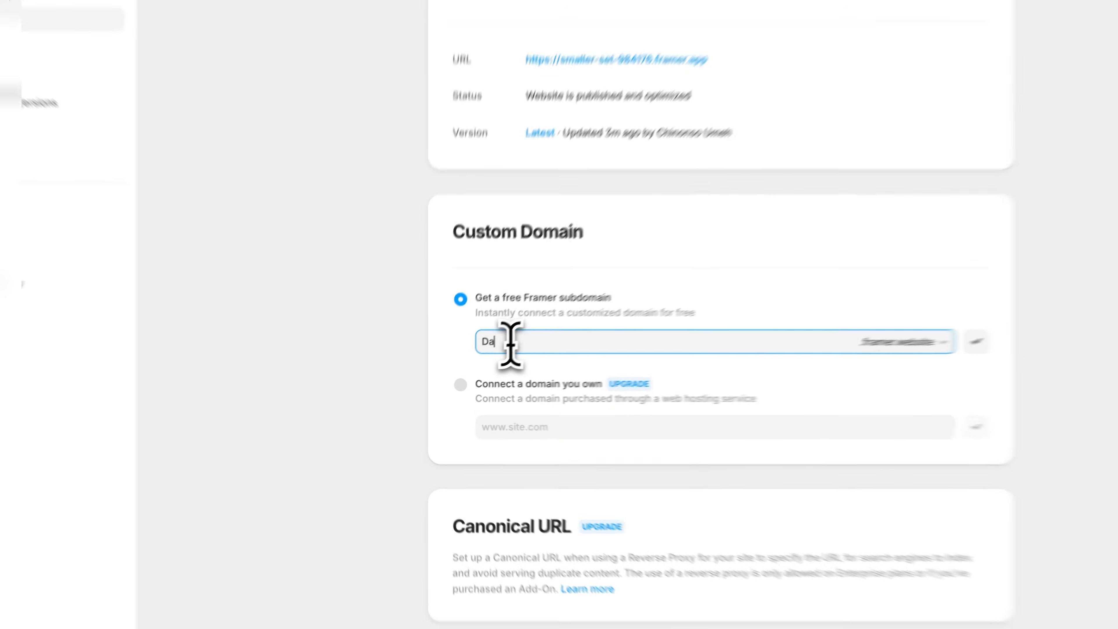
{"action": "type", "text": "or"}
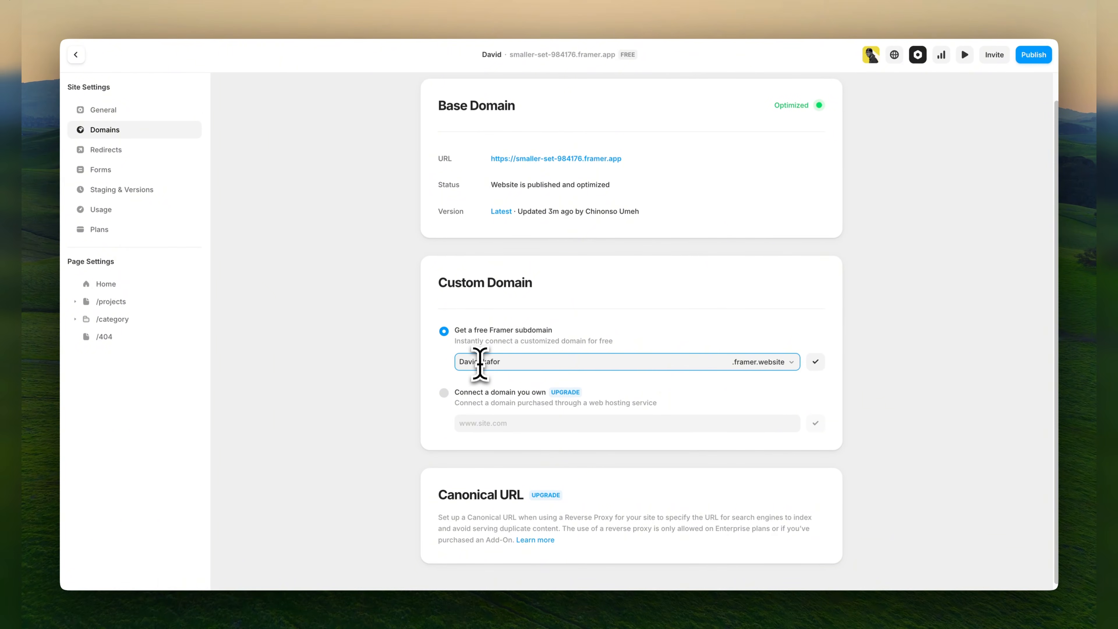
{"action": "left_click", "coordinate": [792, 362]}
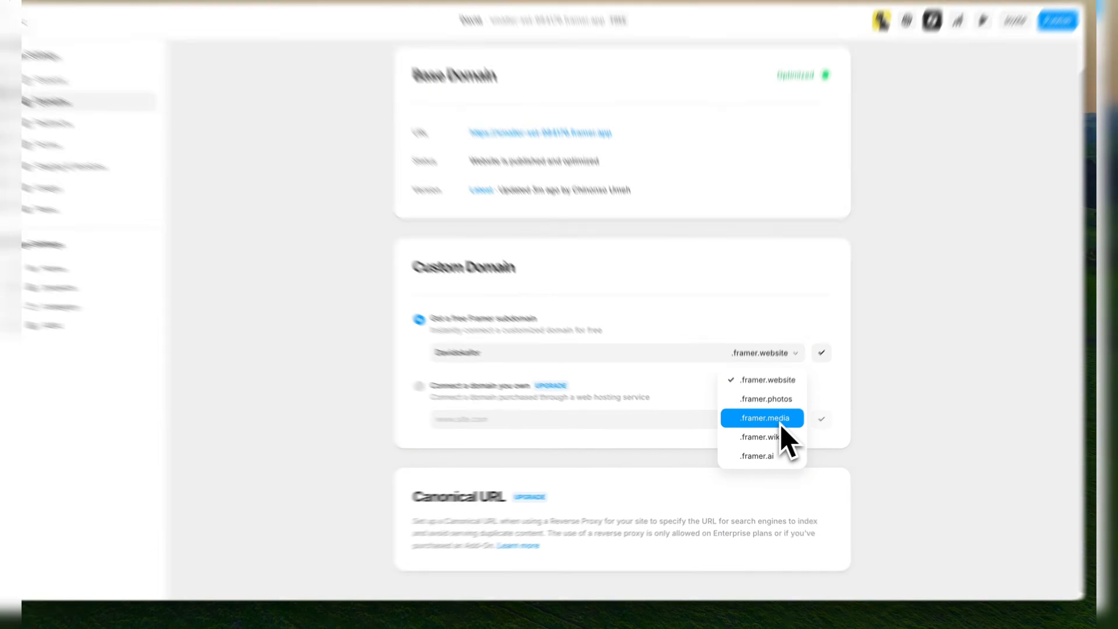
{"action": "left_click", "coordinate": [777, 422]}
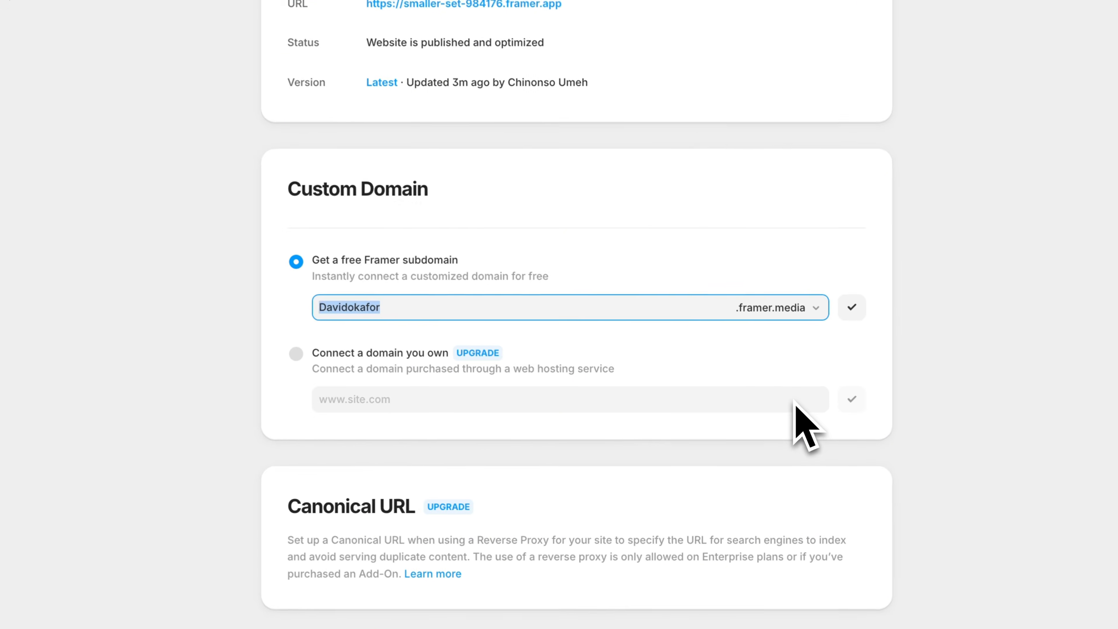
{"action": "left_click", "coordinate": [853, 306]}
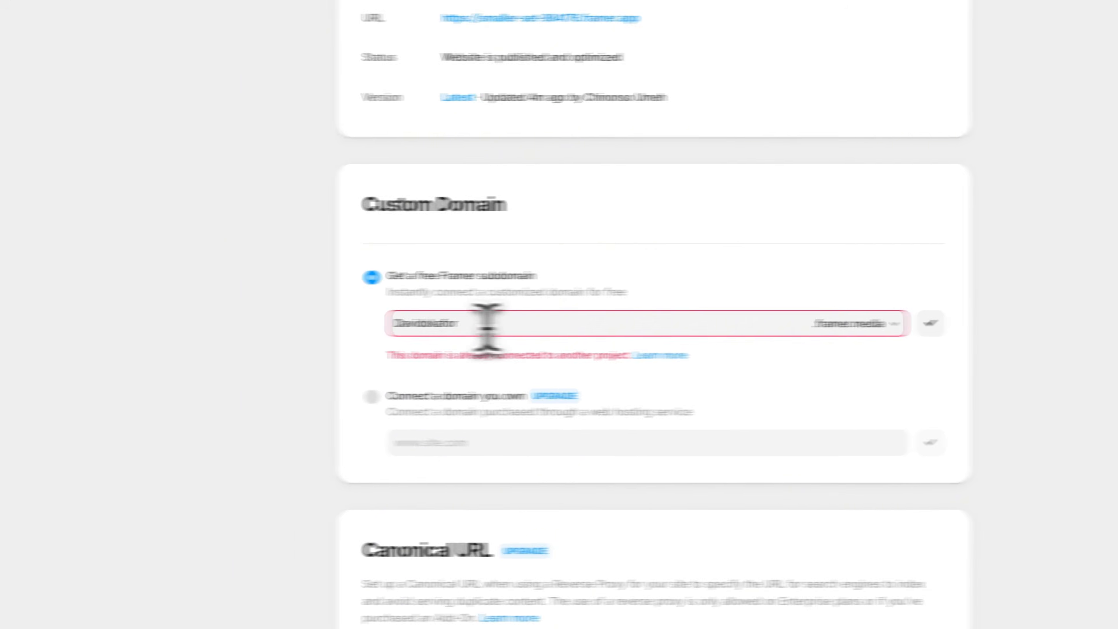
Try to connect the free subdomain again with ".U" appended to the owner's name.
{"action": "left_click", "coordinate": [534, 324]}
{"action": "left_click", "coordinate": [537, 327]}
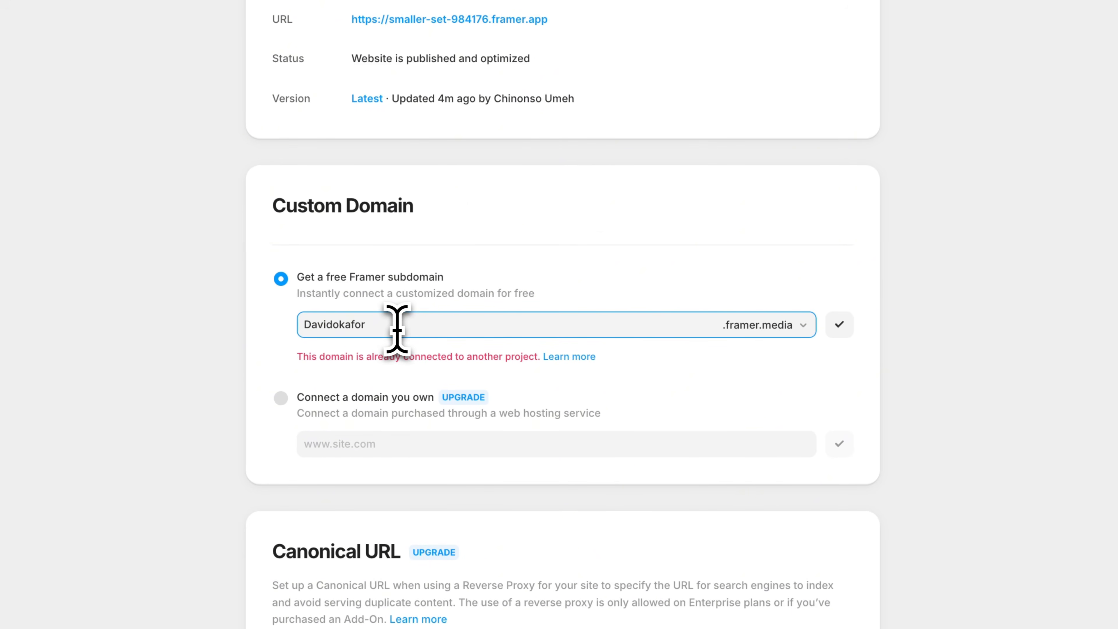
{"action": "type", "text": ".U"}
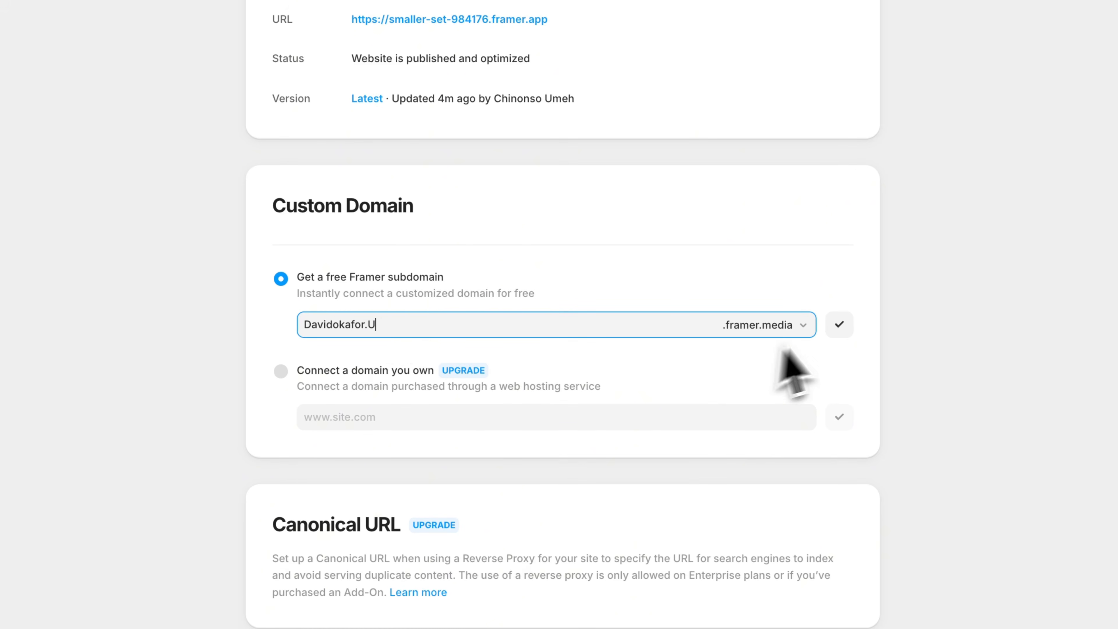
{"action": "left_click", "coordinate": [839, 325]}
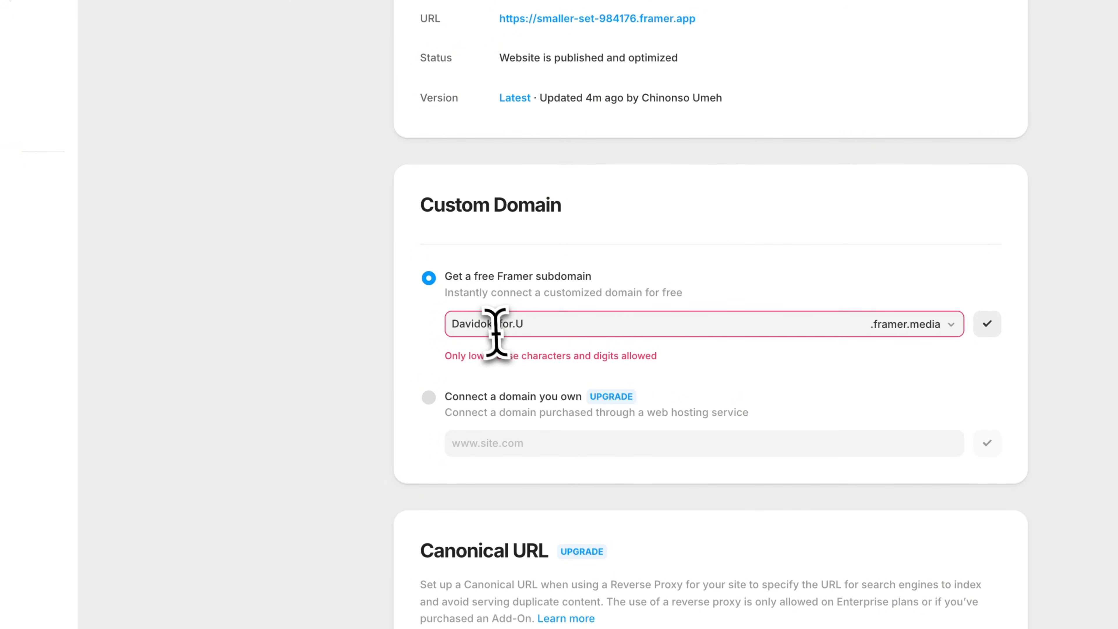
Replace the free subdomain text with a shortened lower-case version of the owner's full name and try to connect it.
{"action": "double_click", "coordinate": [539, 326]}
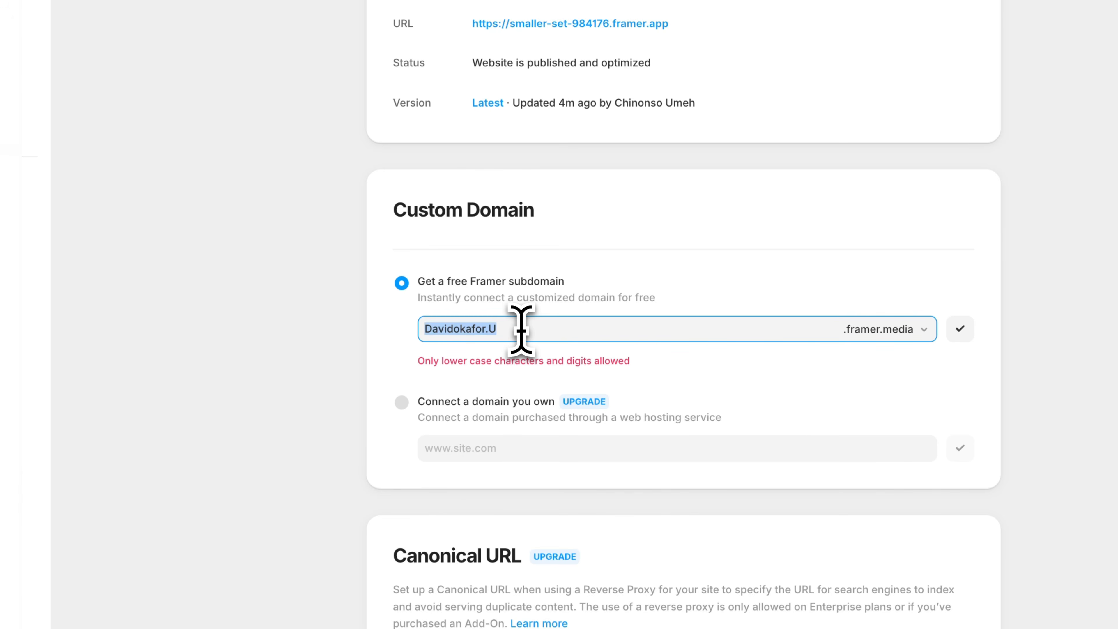
{"action": "type", "text": "da"}
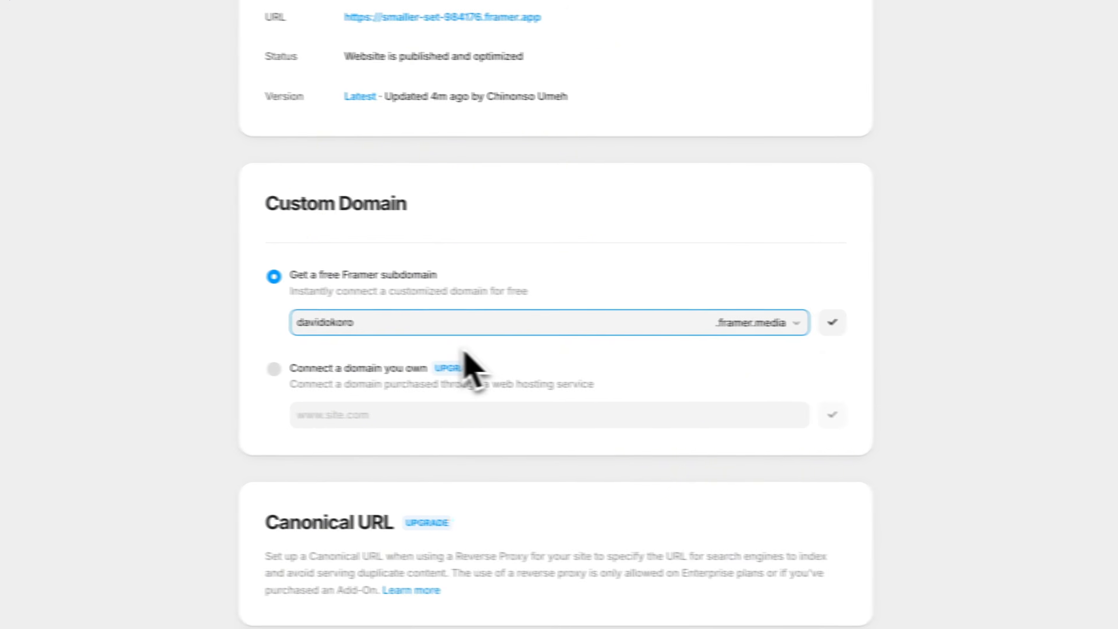
{"action": "left_click", "coordinate": [589, 356]}
{"action": "left_click", "coordinate": [809, 322]}
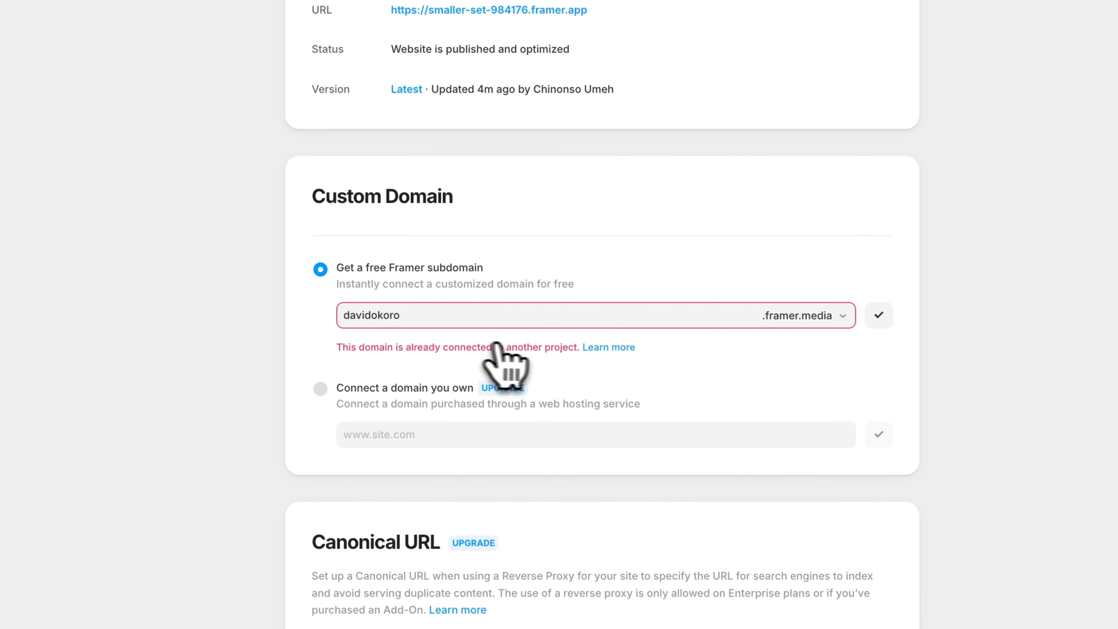
Complete the surname in the free .framer.media subdomain in lower case and connect it.
{"action": "left_click", "coordinate": [410, 315]}
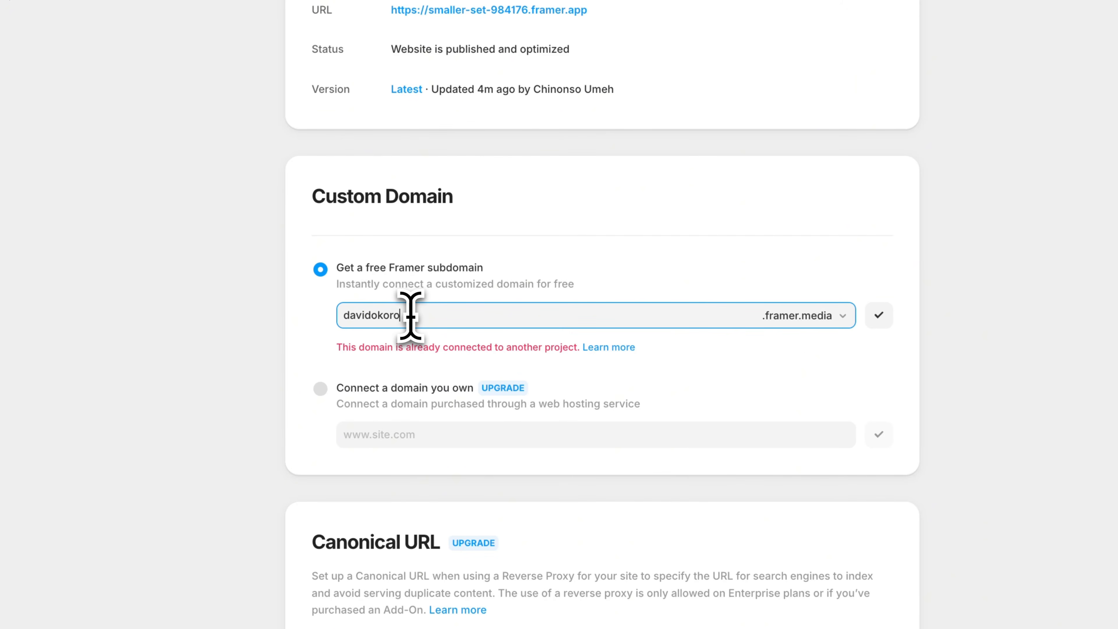
{"action": "type", "text": "a"}
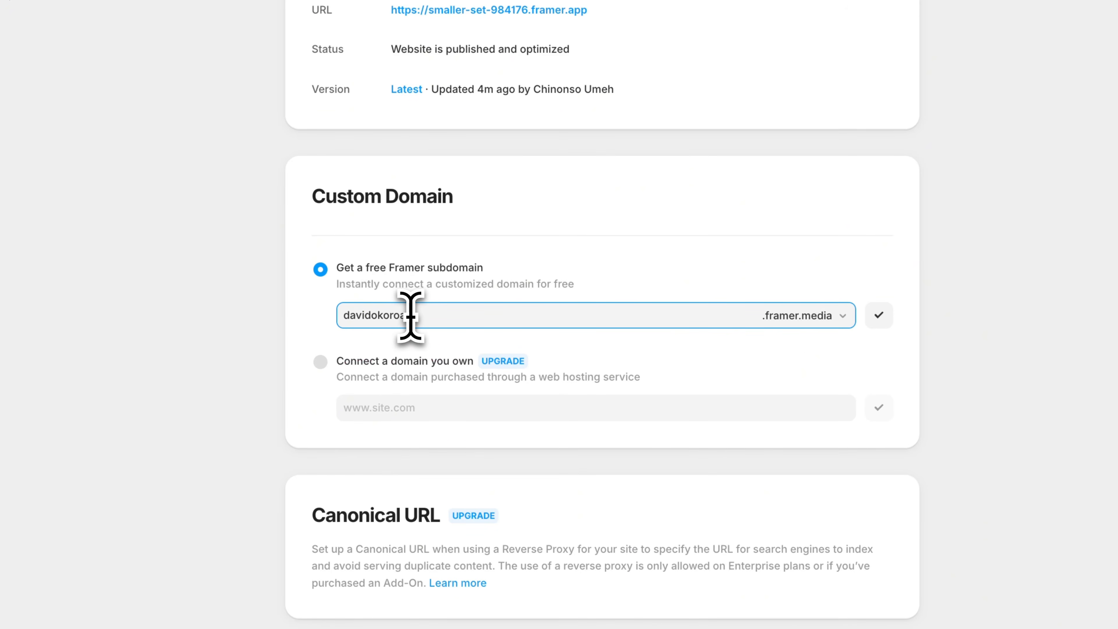
{"action": "type", "text": "for"}
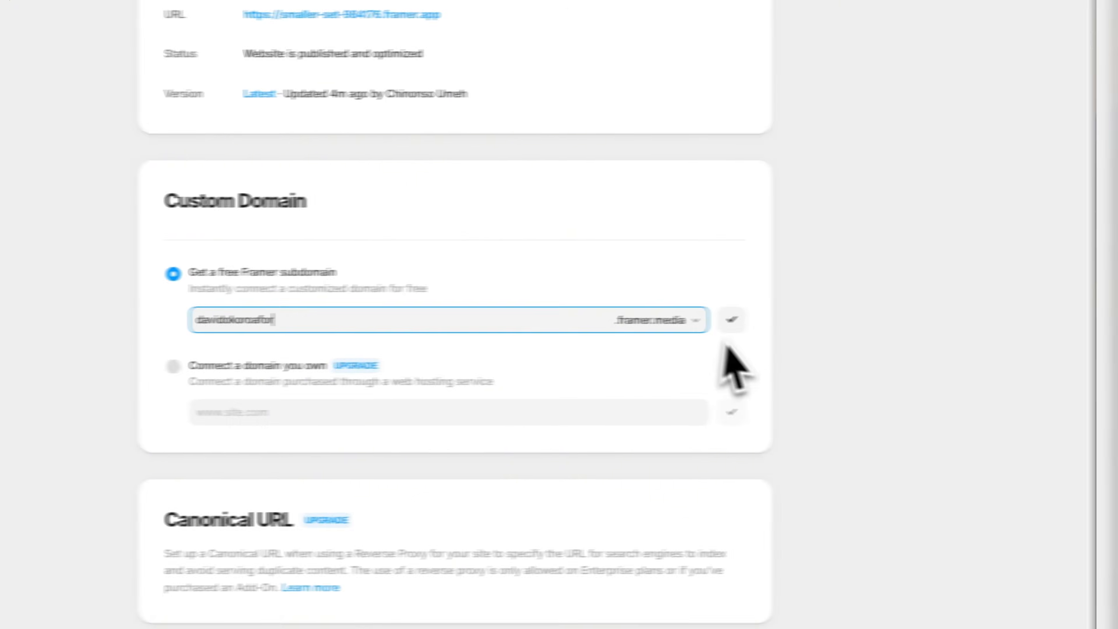
{"action": "left_click", "coordinate": [879, 315]}
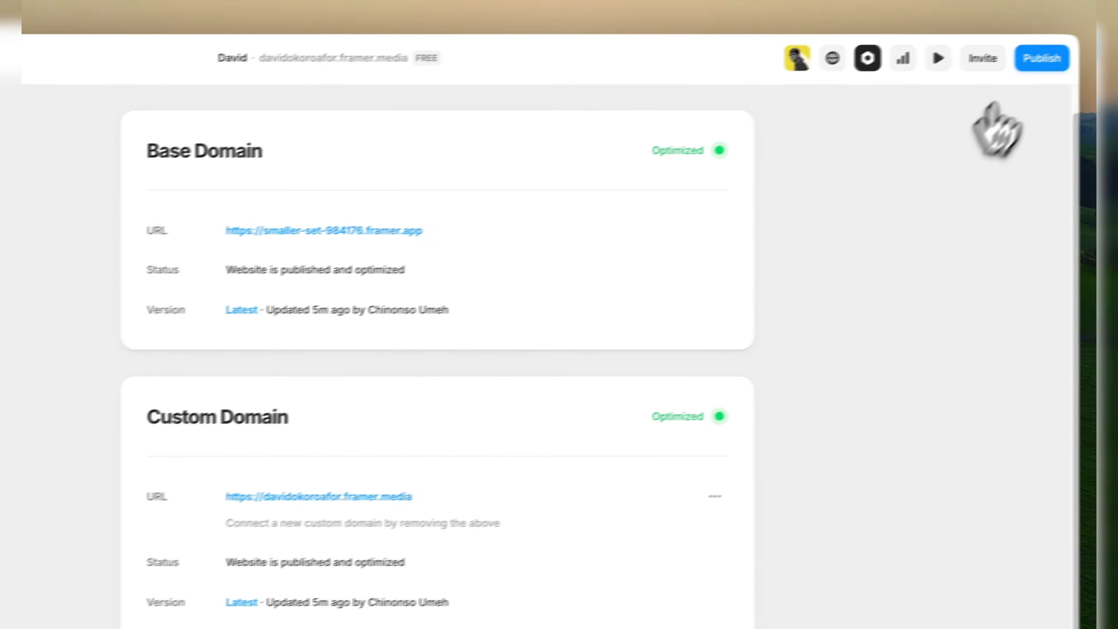
Update the published site on the connected custom domain and return to the page editor.
{"action": "left_click", "coordinate": [1041, 58]}
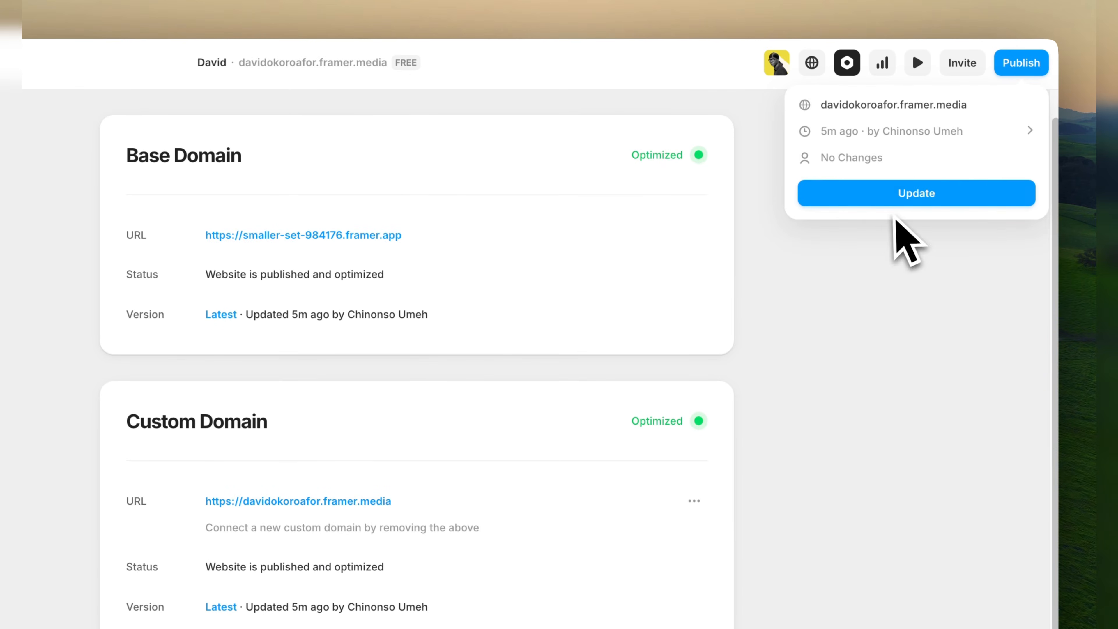
{"action": "left_click", "coordinate": [894, 194]}
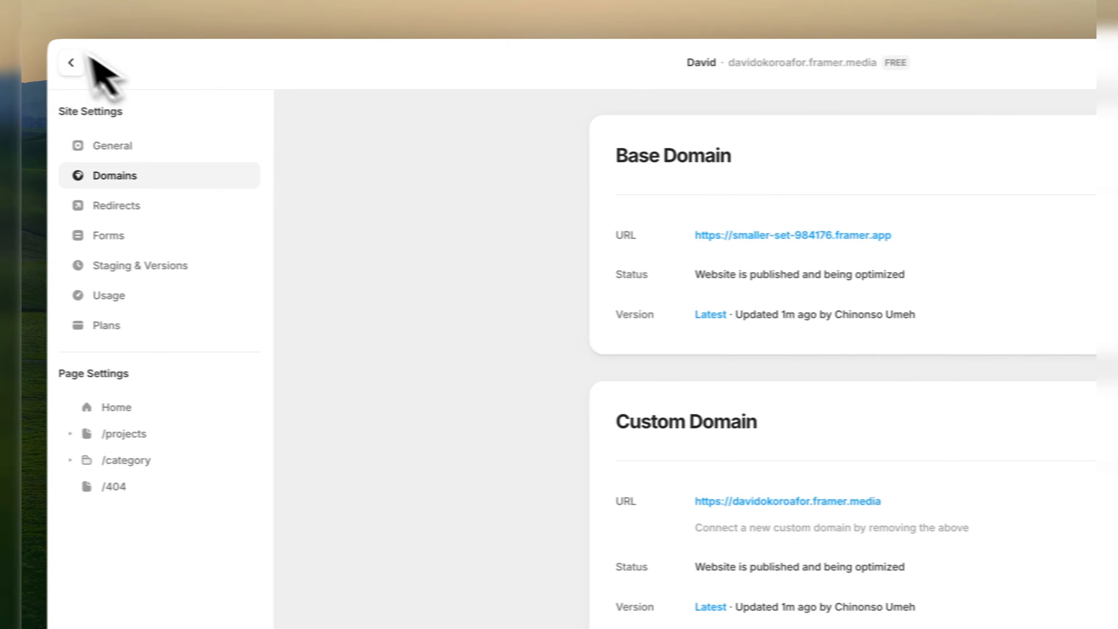
{"action": "left_click", "coordinate": [81, 68]}
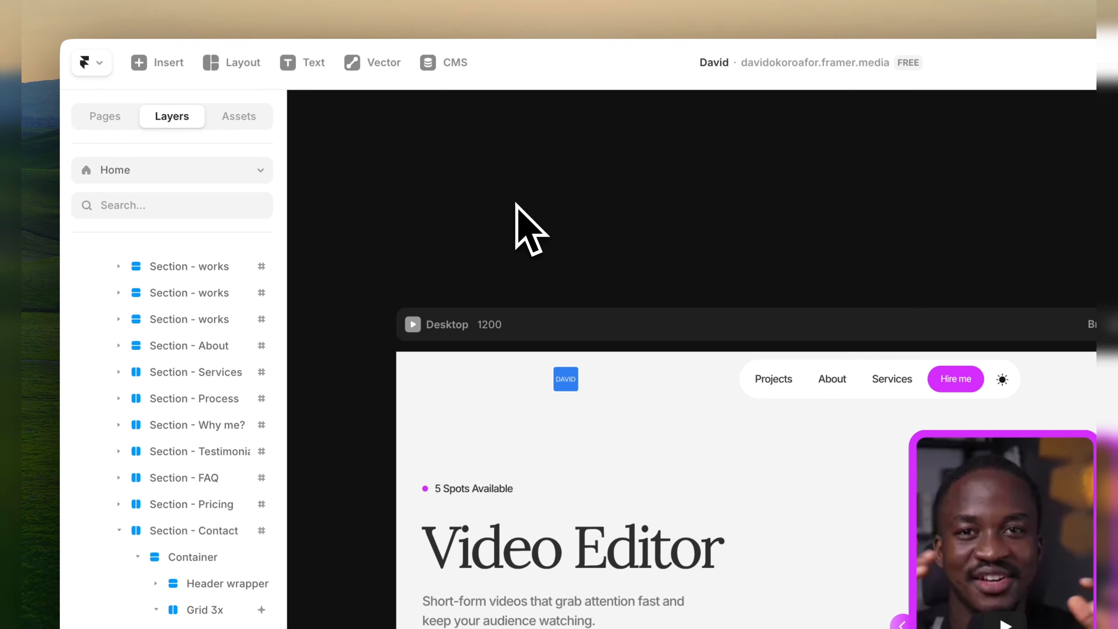
Look over the home page and the blank new-item form of the Projects CMS collection, and return to the canvas.
{"action": "scroll", "coordinate": [516, 204], "scroll_direction": "down", "scroll_amount": 5}
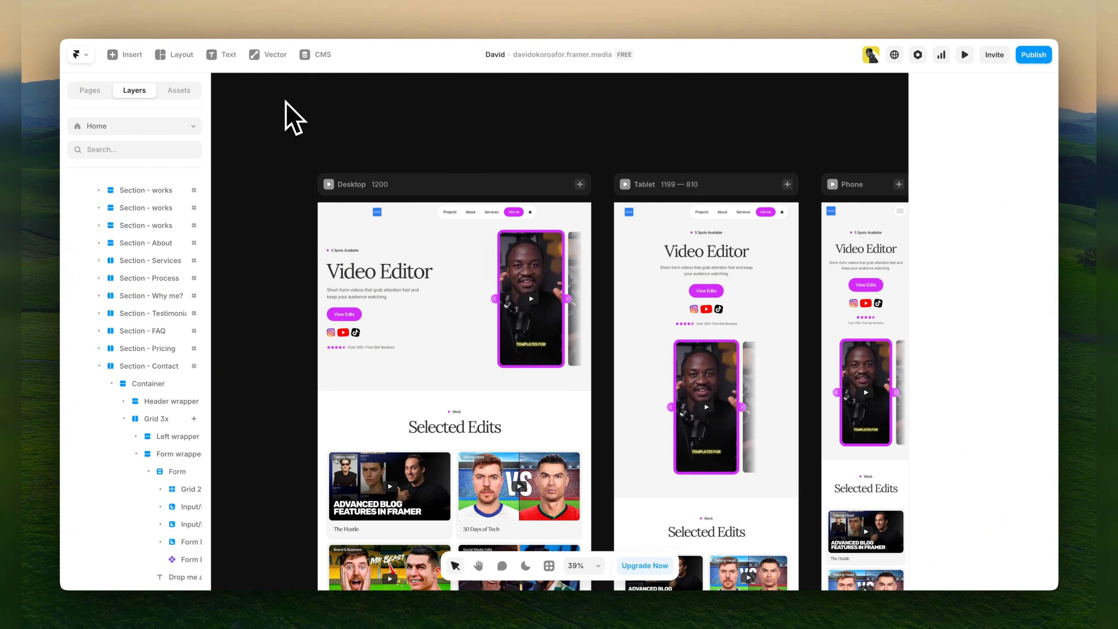
{"action": "scroll", "coordinate": [247, 249], "scroll_direction": "down", "scroll_amount": 10}
{"action": "scroll", "coordinate": [425, 217], "scroll_direction": "up", "scroll_amount": 4}
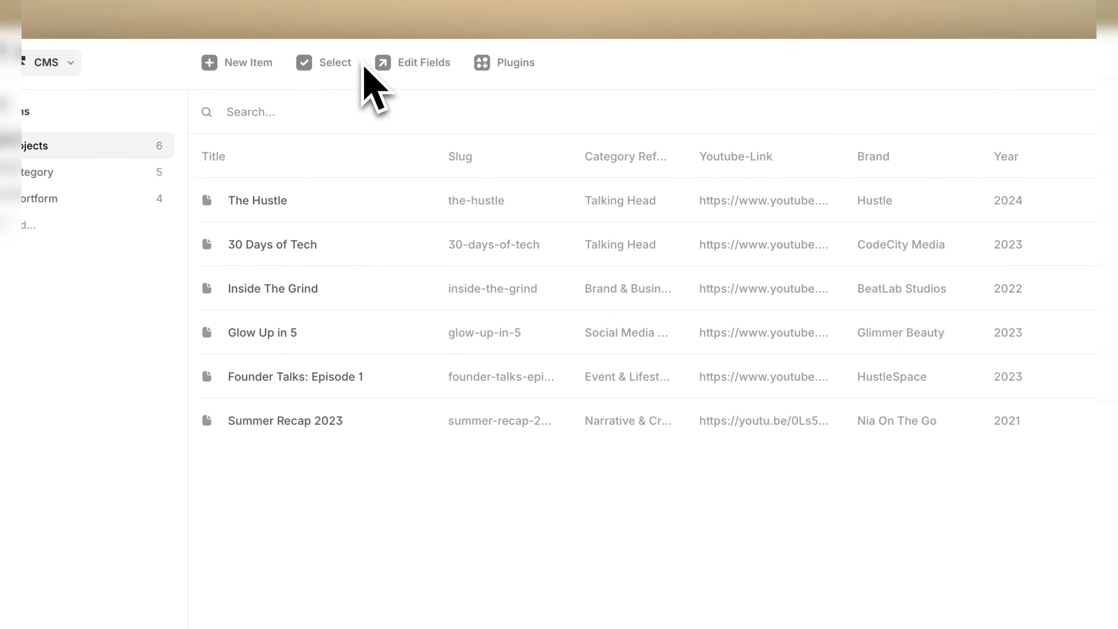
{"action": "left_click", "coordinate": [244, 64]}
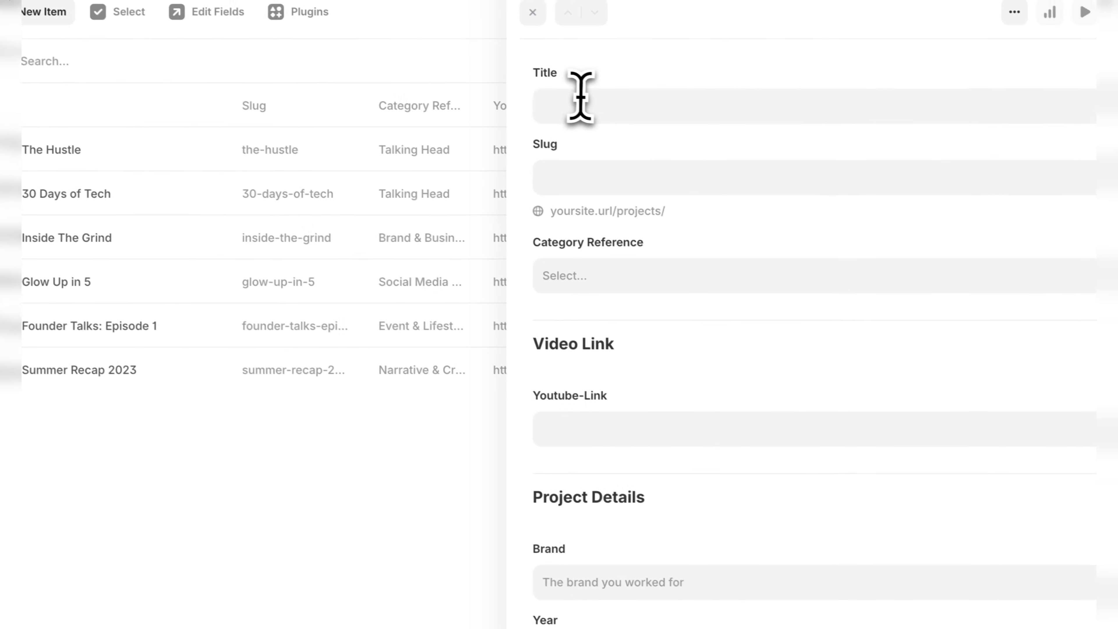
{"action": "left_click", "coordinate": [580, 97]}
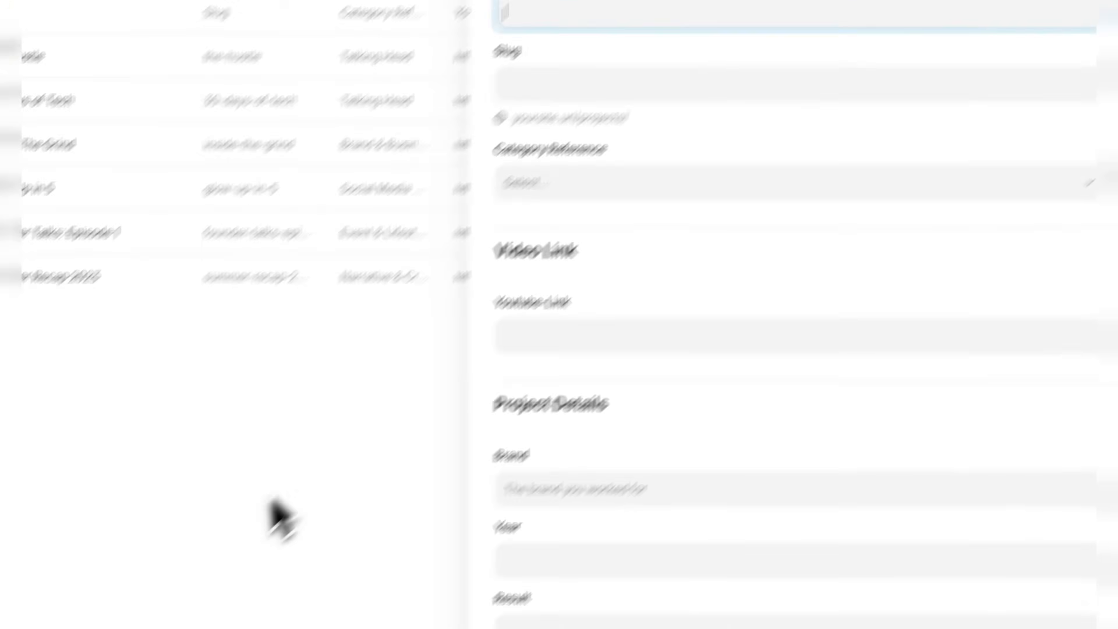
{"action": "left_click", "coordinate": [275, 504]}
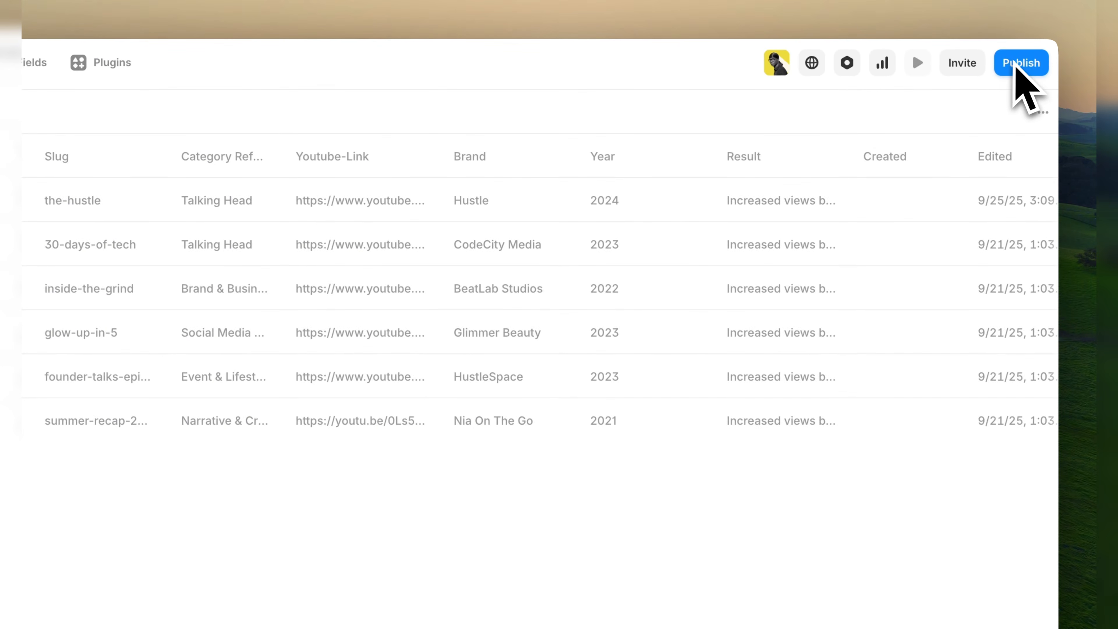
{"action": "left_click", "coordinate": [86, 64]}
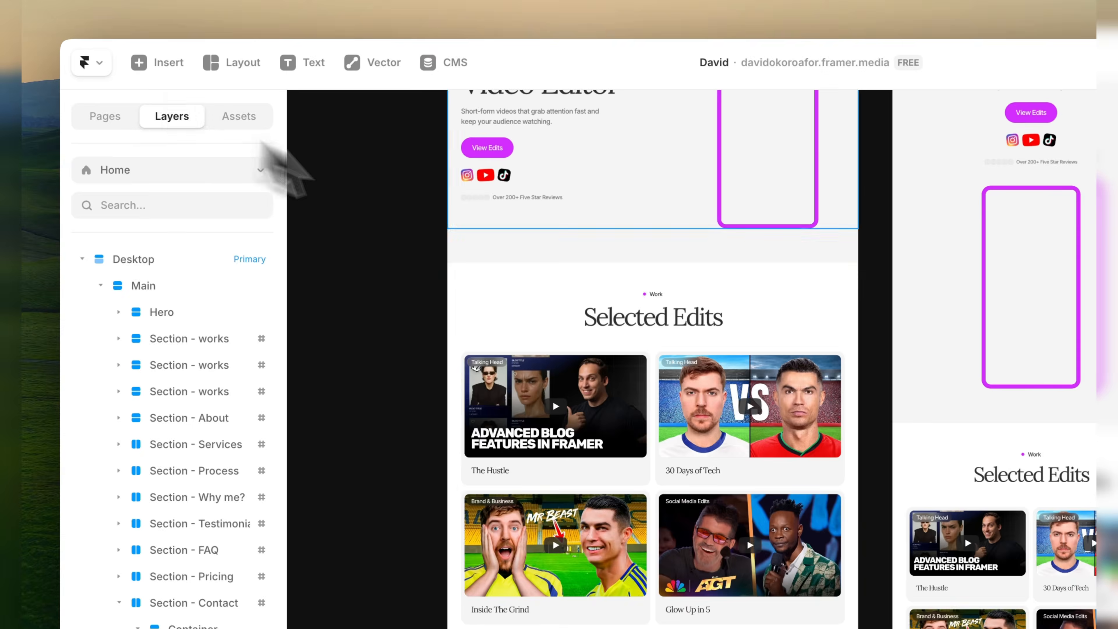
{"action": "scroll", "coordinate": [337, 474], "scroll_direction": "up", "scroll_amount": 5}
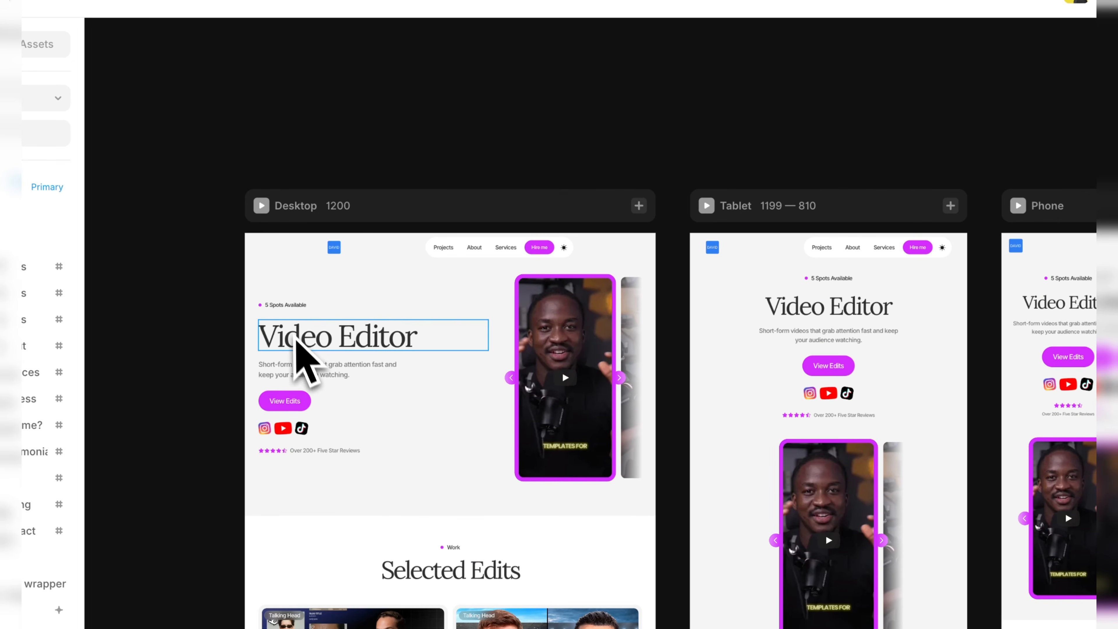
Append "dsd" to the "Video Editor" hero heading in the desktop layout and check the publishing options.
{"action": "left_click", "coordinate": [304, 348]}
{"action": "double_click", "coordinate": [425, 365]}
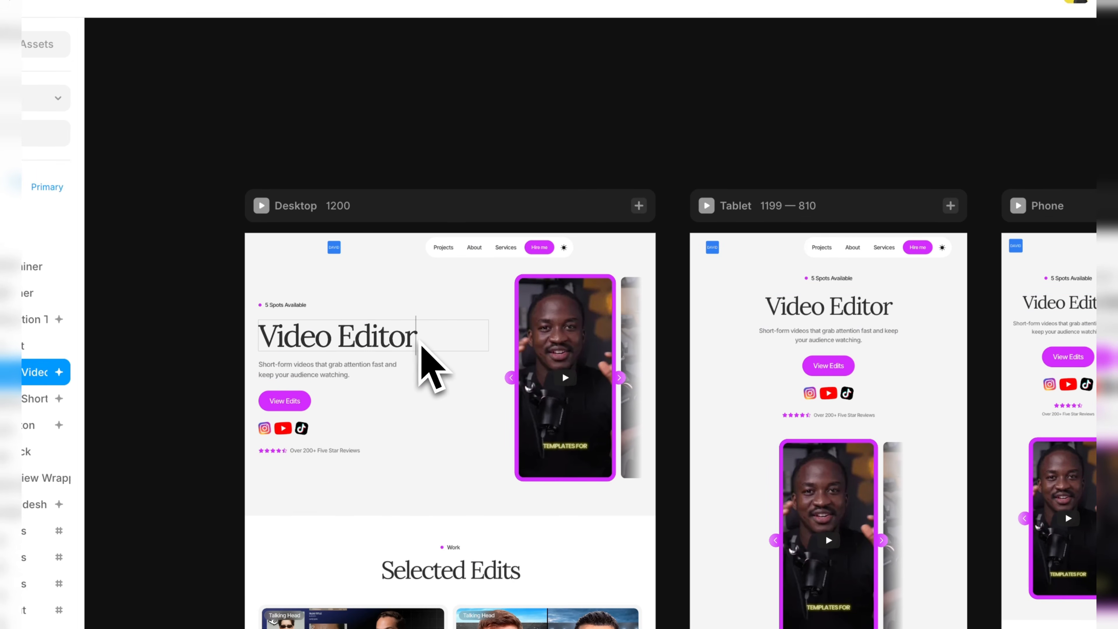
{"action": "type", "text": "dsd"}
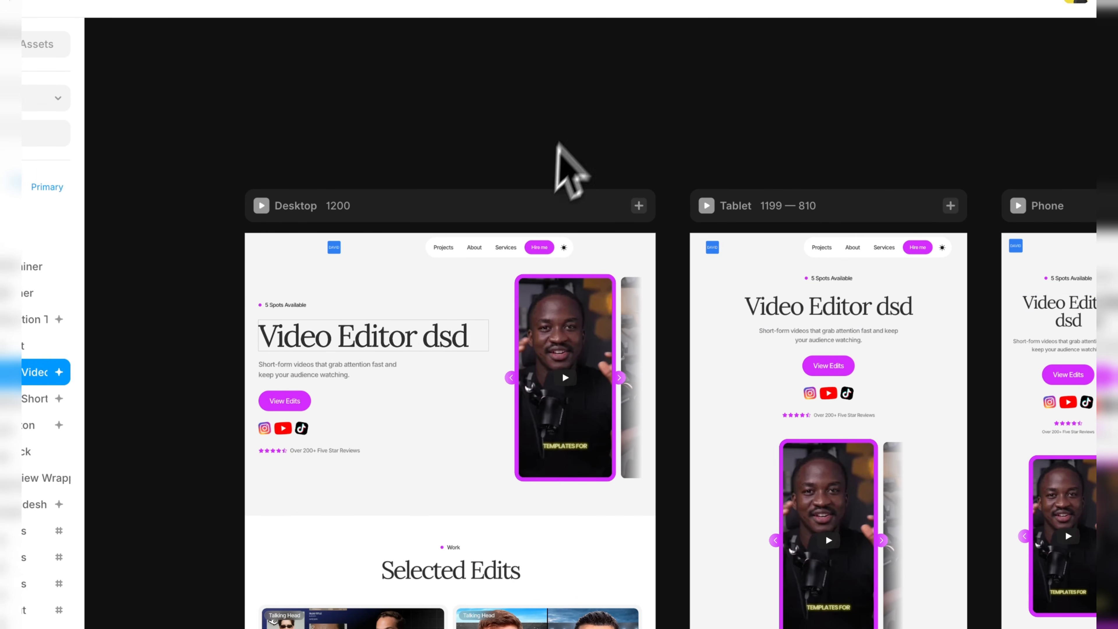
{"action": "key", "text": "Escape"}
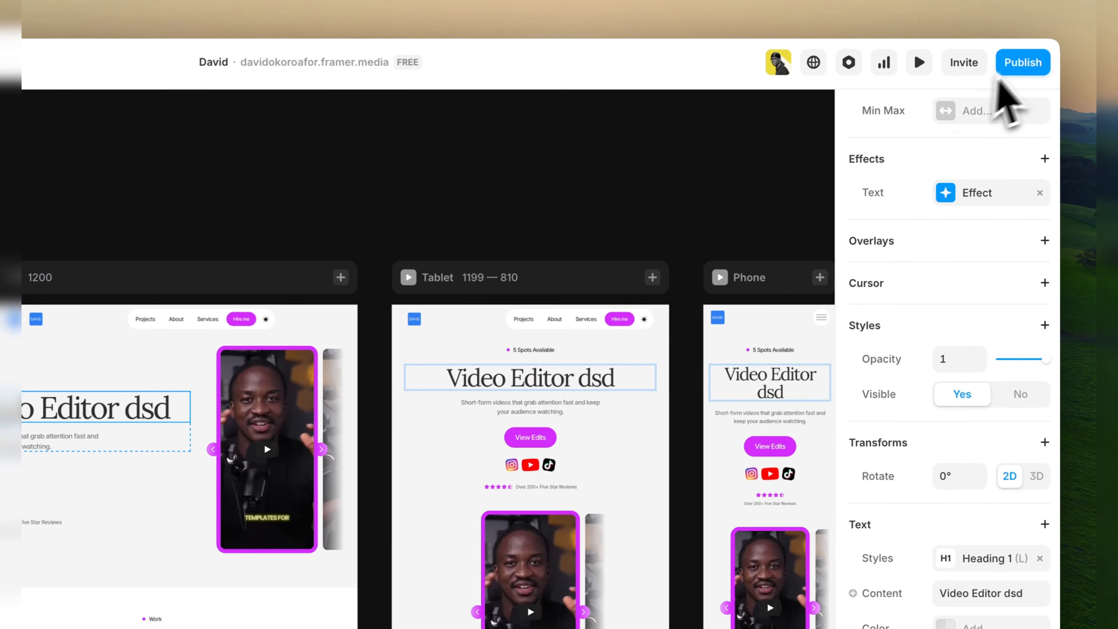
{"action": "left_click", "coordinate": [1020, 63]}
{"action": "left_click", "coordinate": [580, 194]}
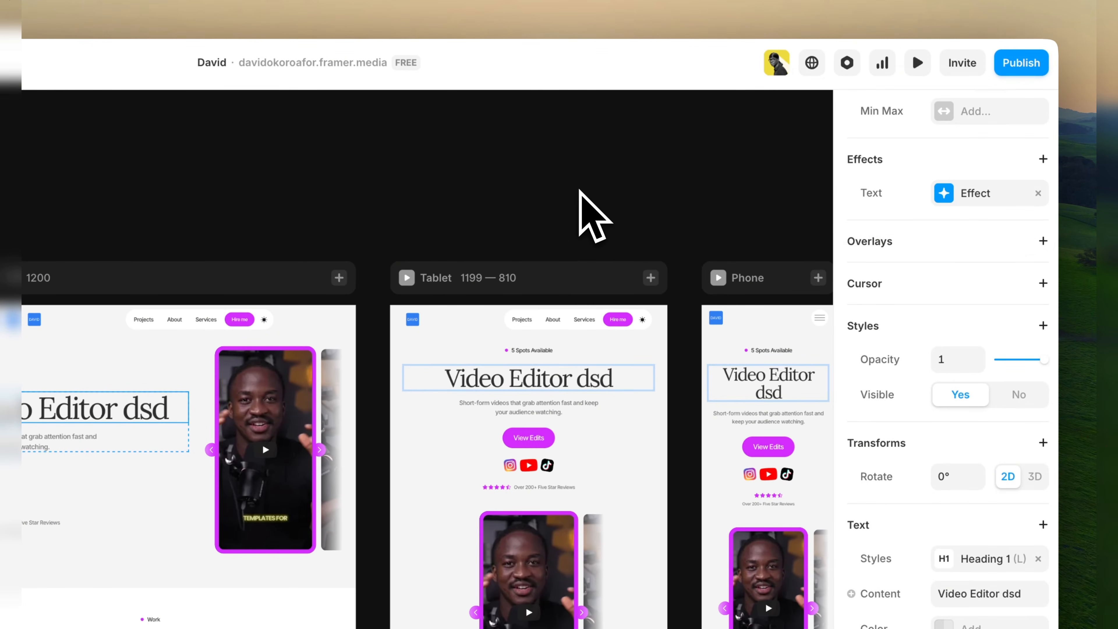